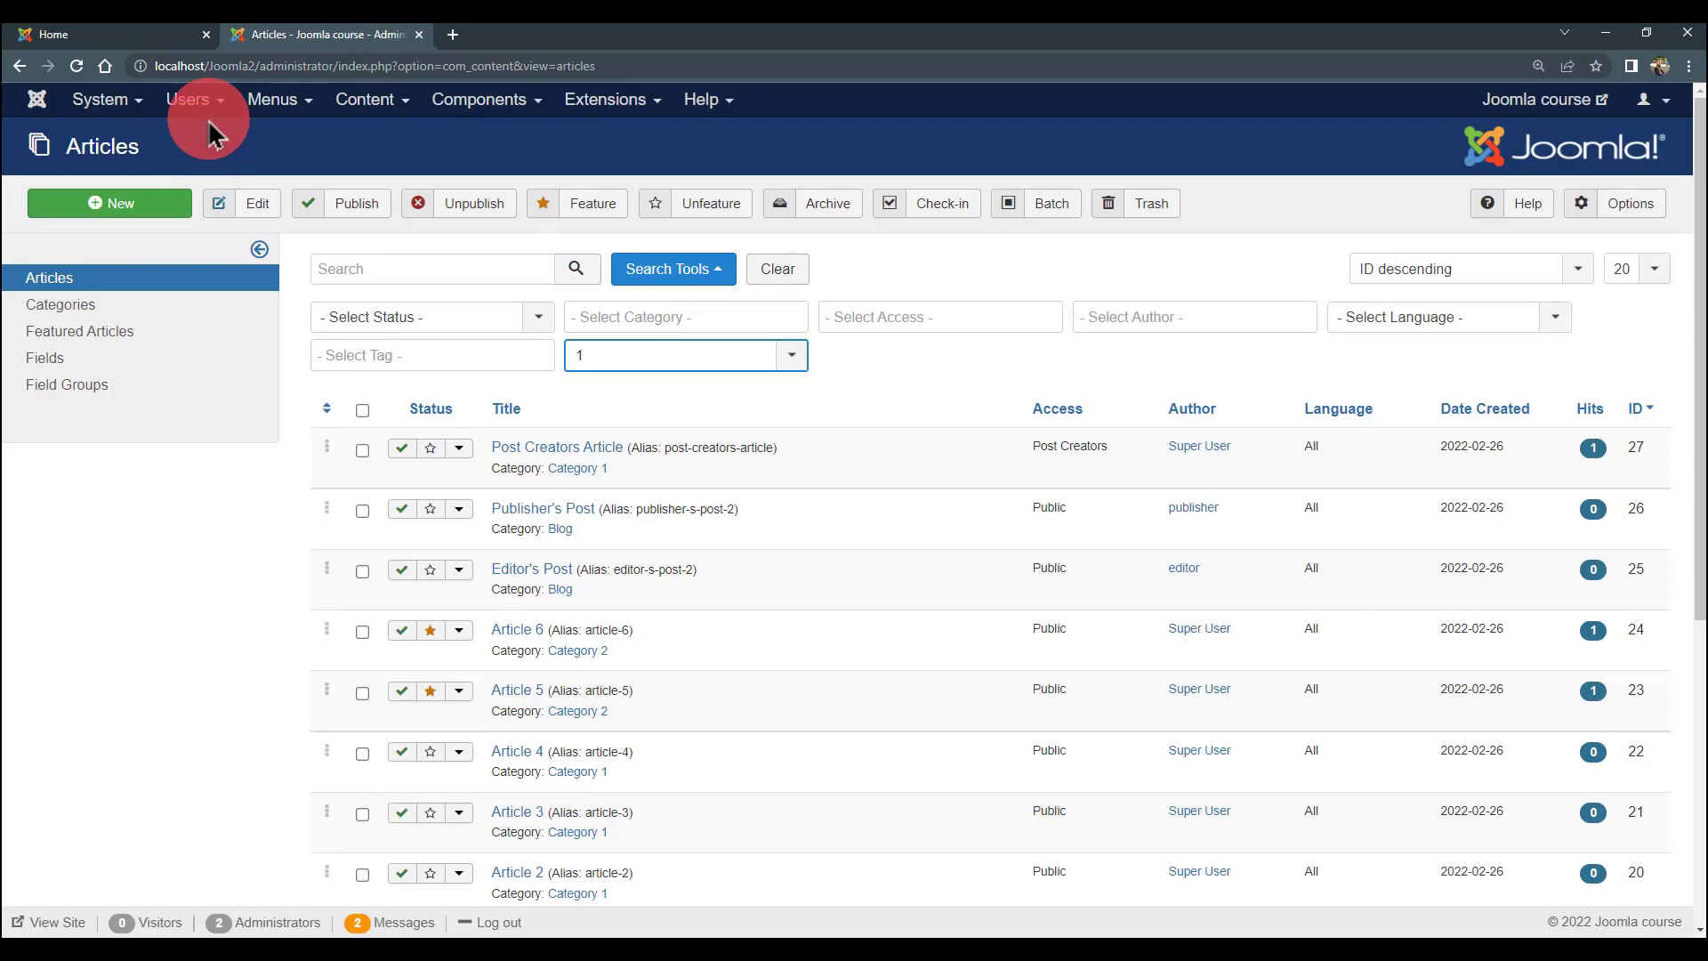
- Reload the articles list
{"action": "left_click", "coordinate": [336, 65]}
{"action": "left_click", "coordinate": [602, 66]}
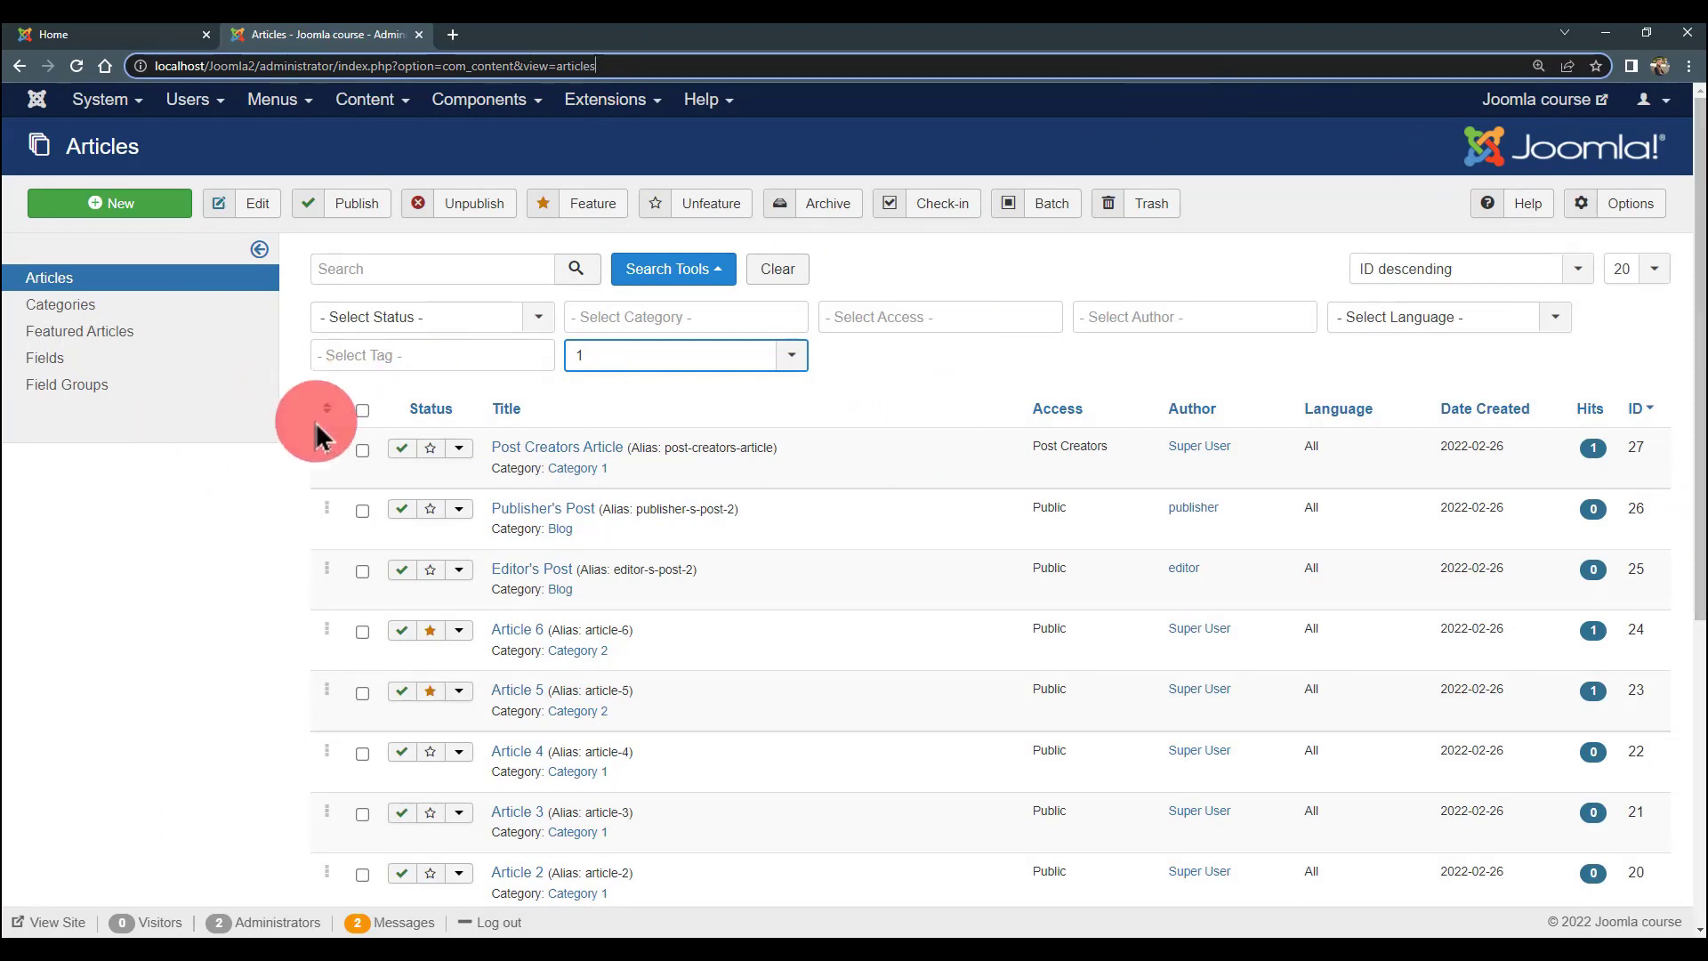
{"action": "scroll", "coordinate": [338, 440], "scroll_direction": "down", "scroll_amount": 1}
{"action": "scroll", "coordinate": [352, 444], "scroll_direction": "up", "scroll_amount": 1}
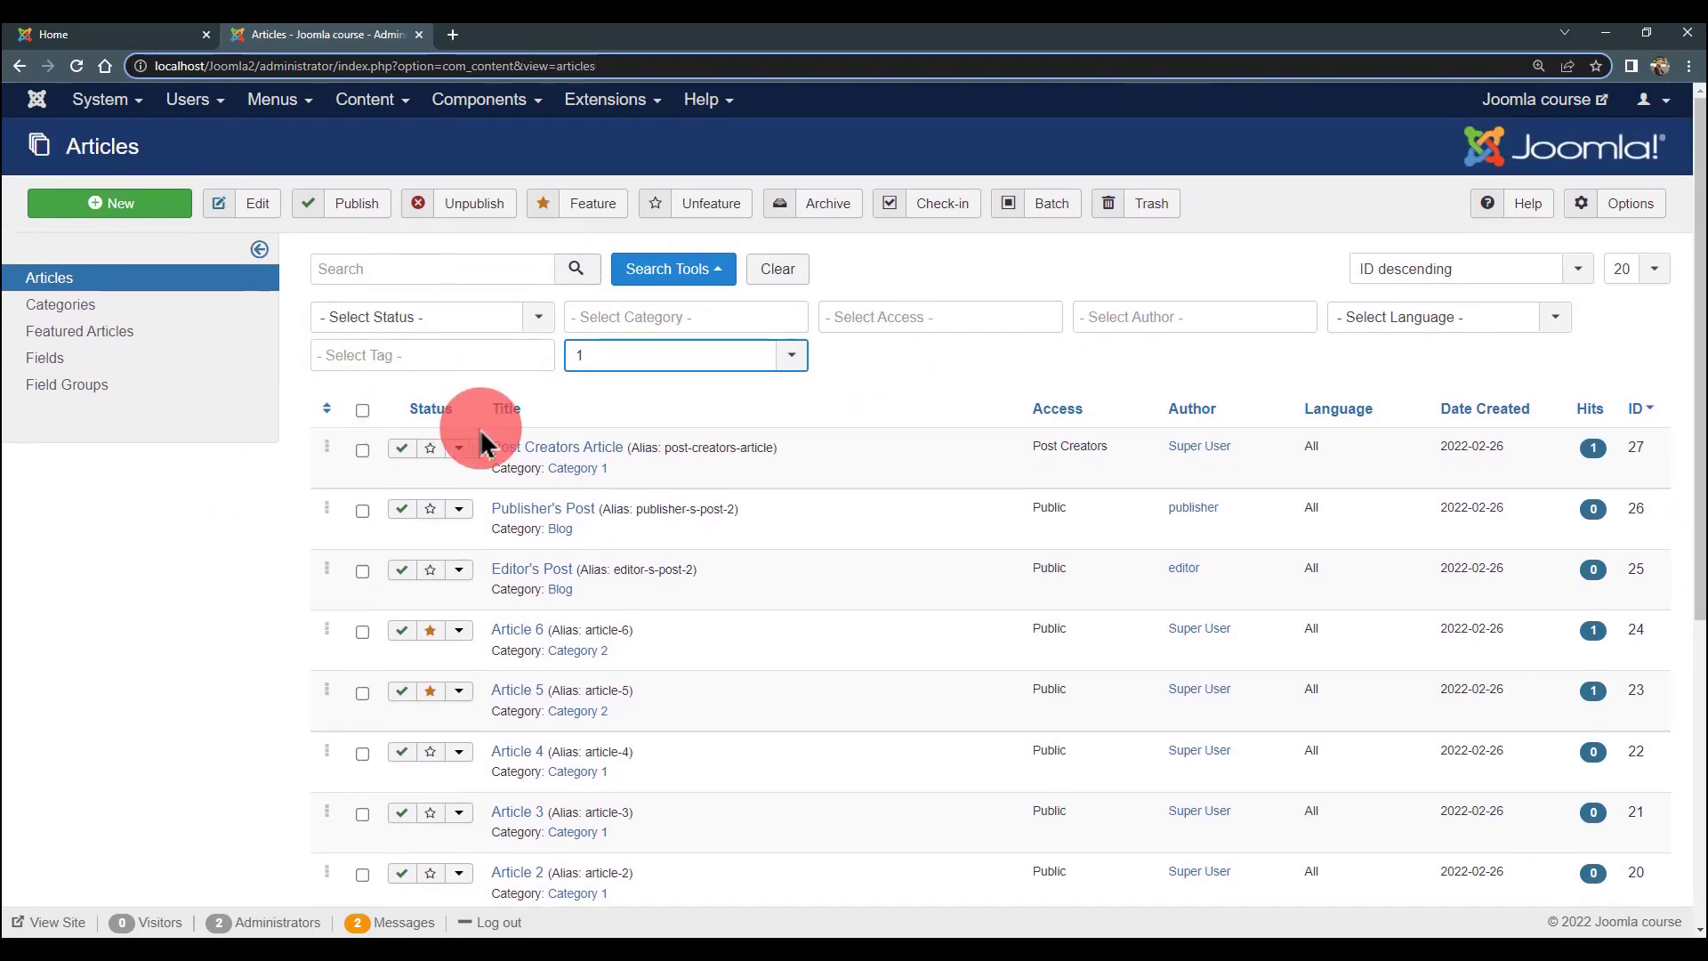
{"action": "left_click", "coordinate": [391, 99]}
{"action": "left_click", "coordinate": [396, 135]}
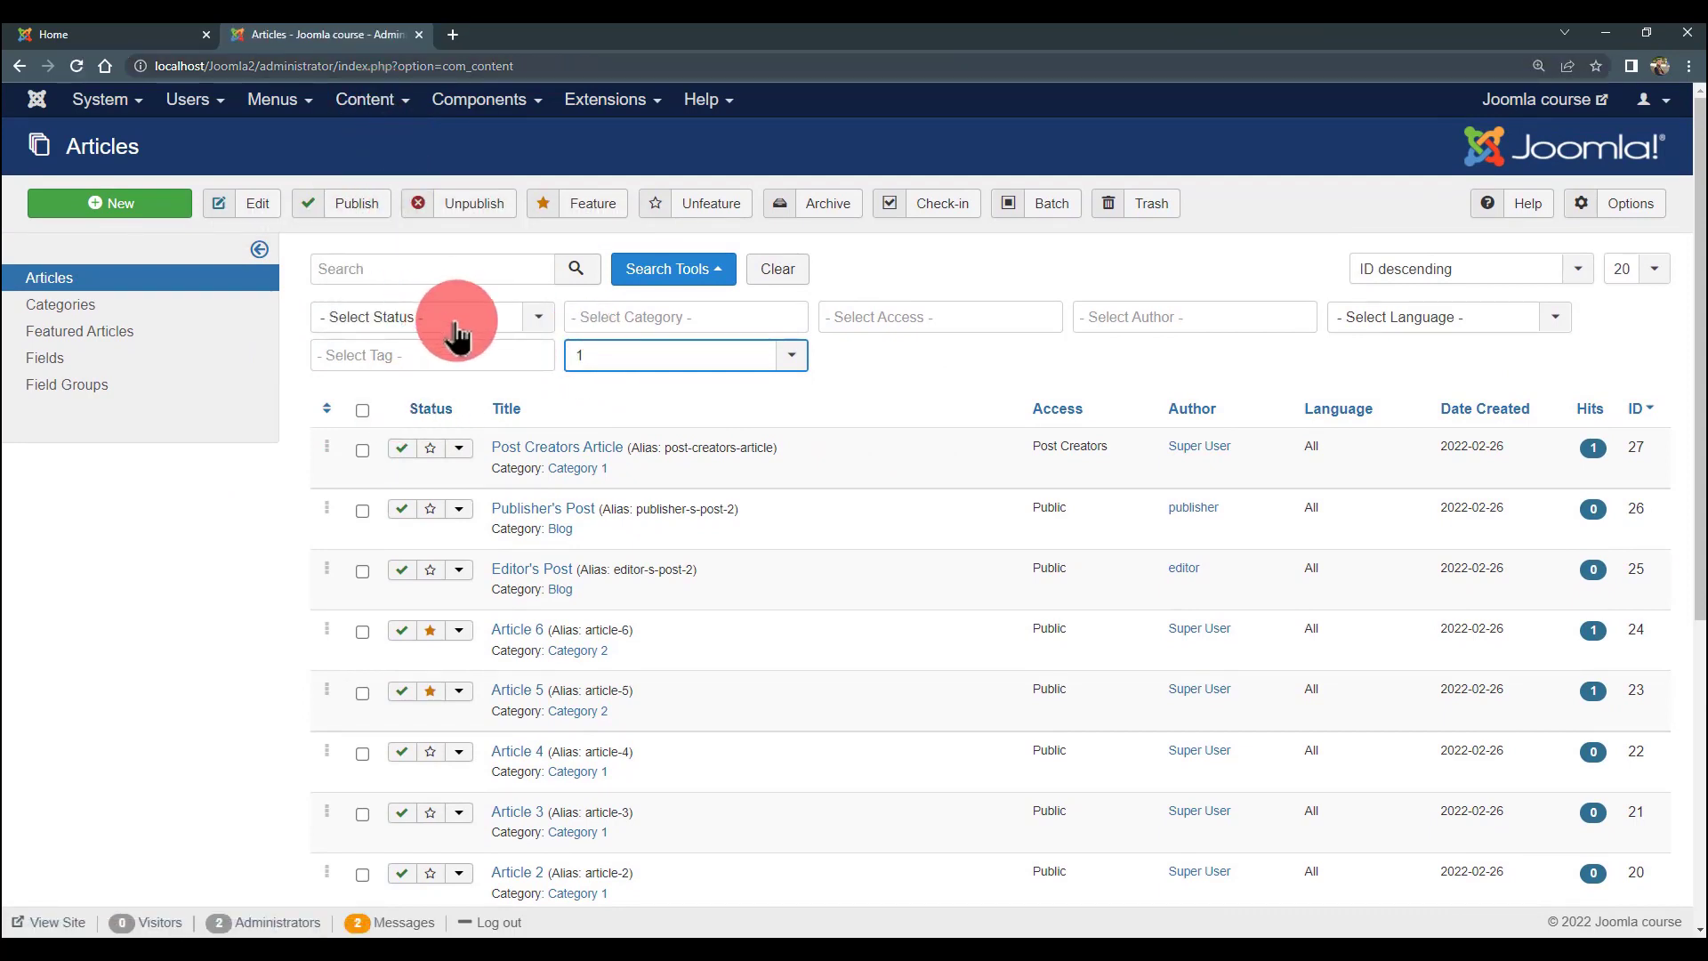
- Mark Post Creators Article, Publisher's Post, Editor's Post and Article 6
{"action": "scroll", "coordinate": [452, 329], "scroll_direction": "down", "scroll_amount": 1}
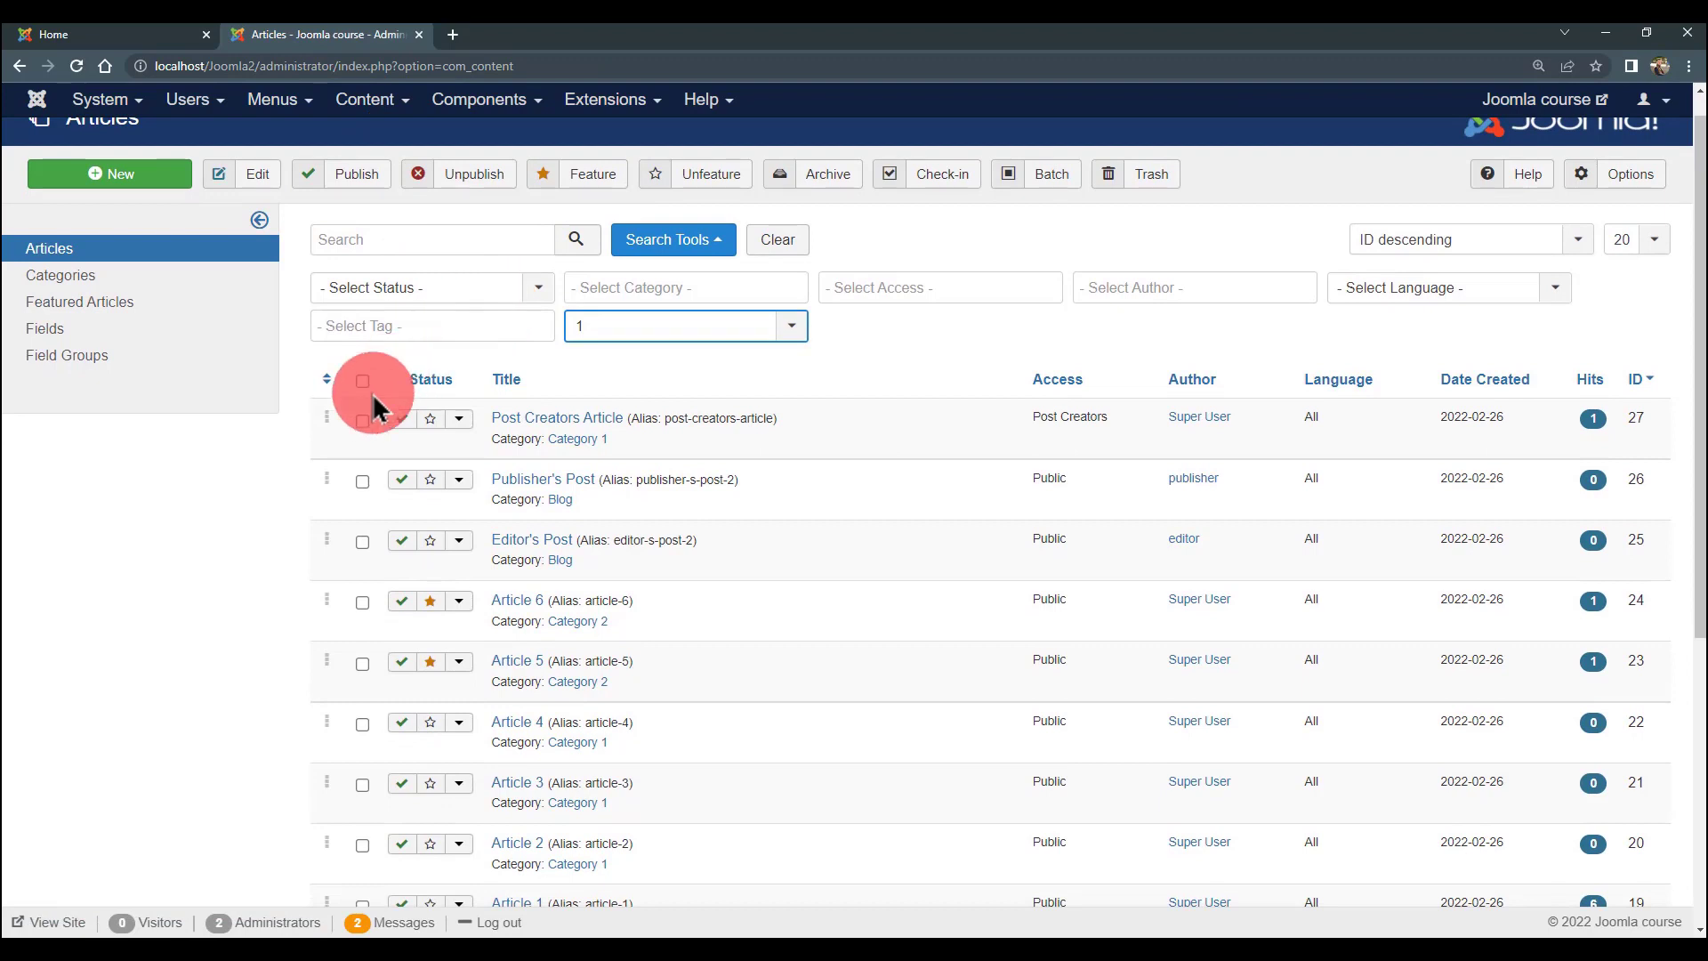
{"action": "scroll", "coordinate": [374, 408], "scroll_direction": "down", "scroll_amount": 2}
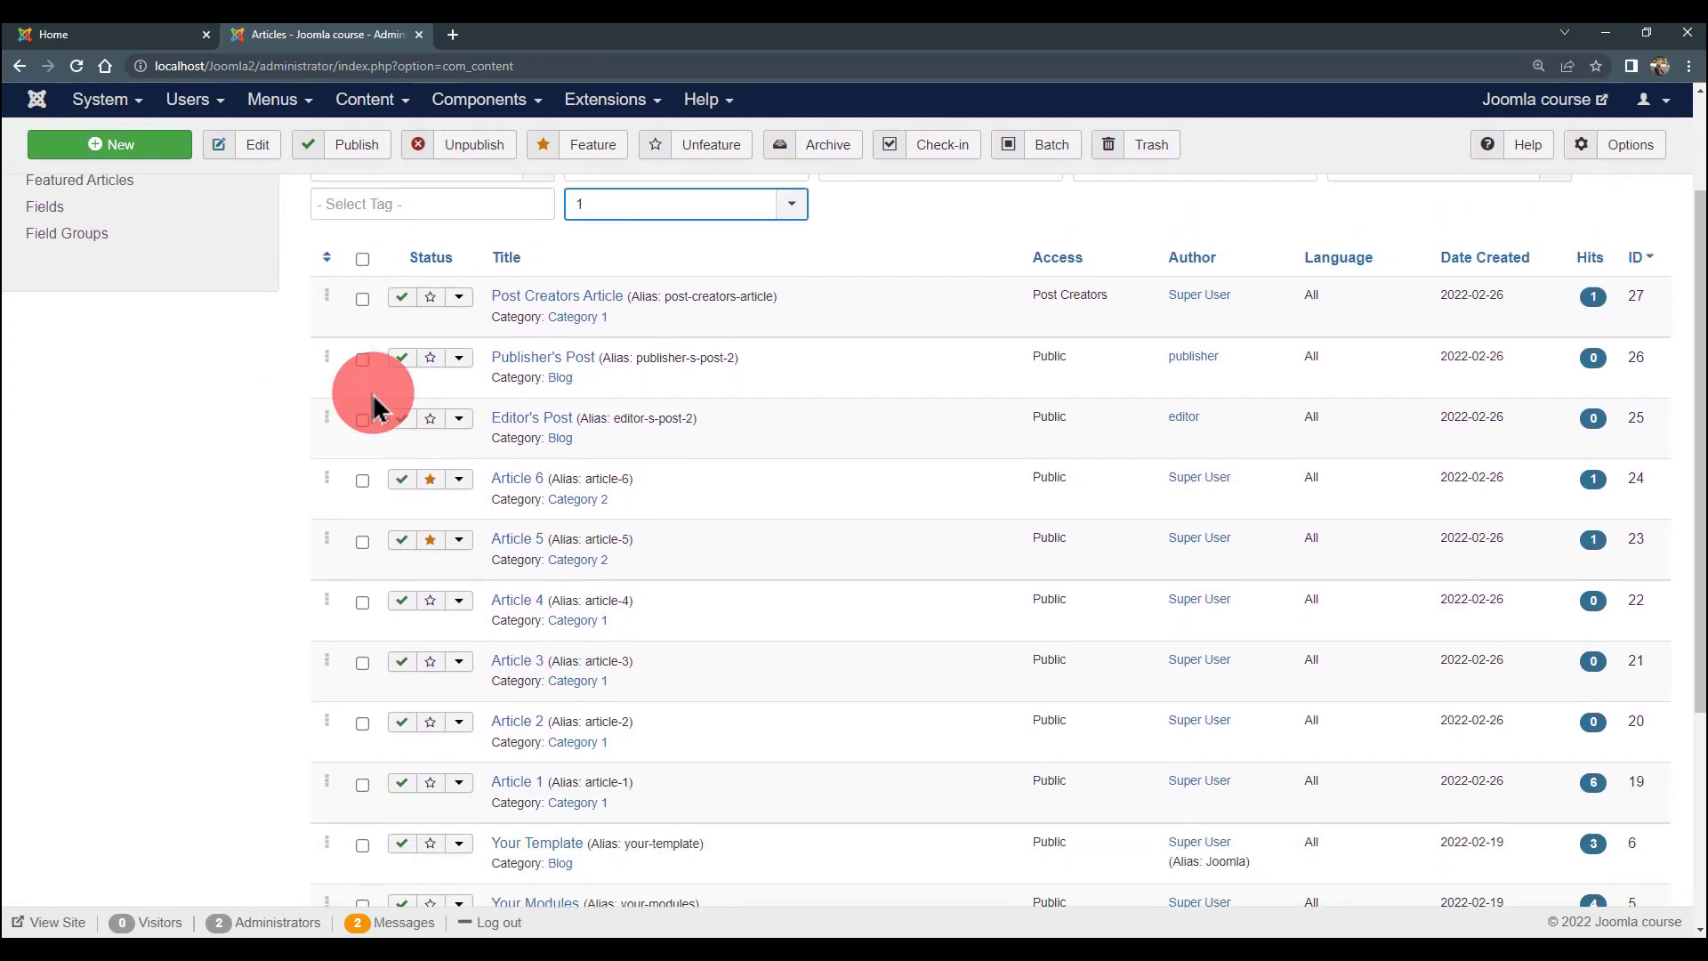
{"action": "scroll", "coordinate": [373, 407], "scroll_direction": "up", "scroll_amount": 2}
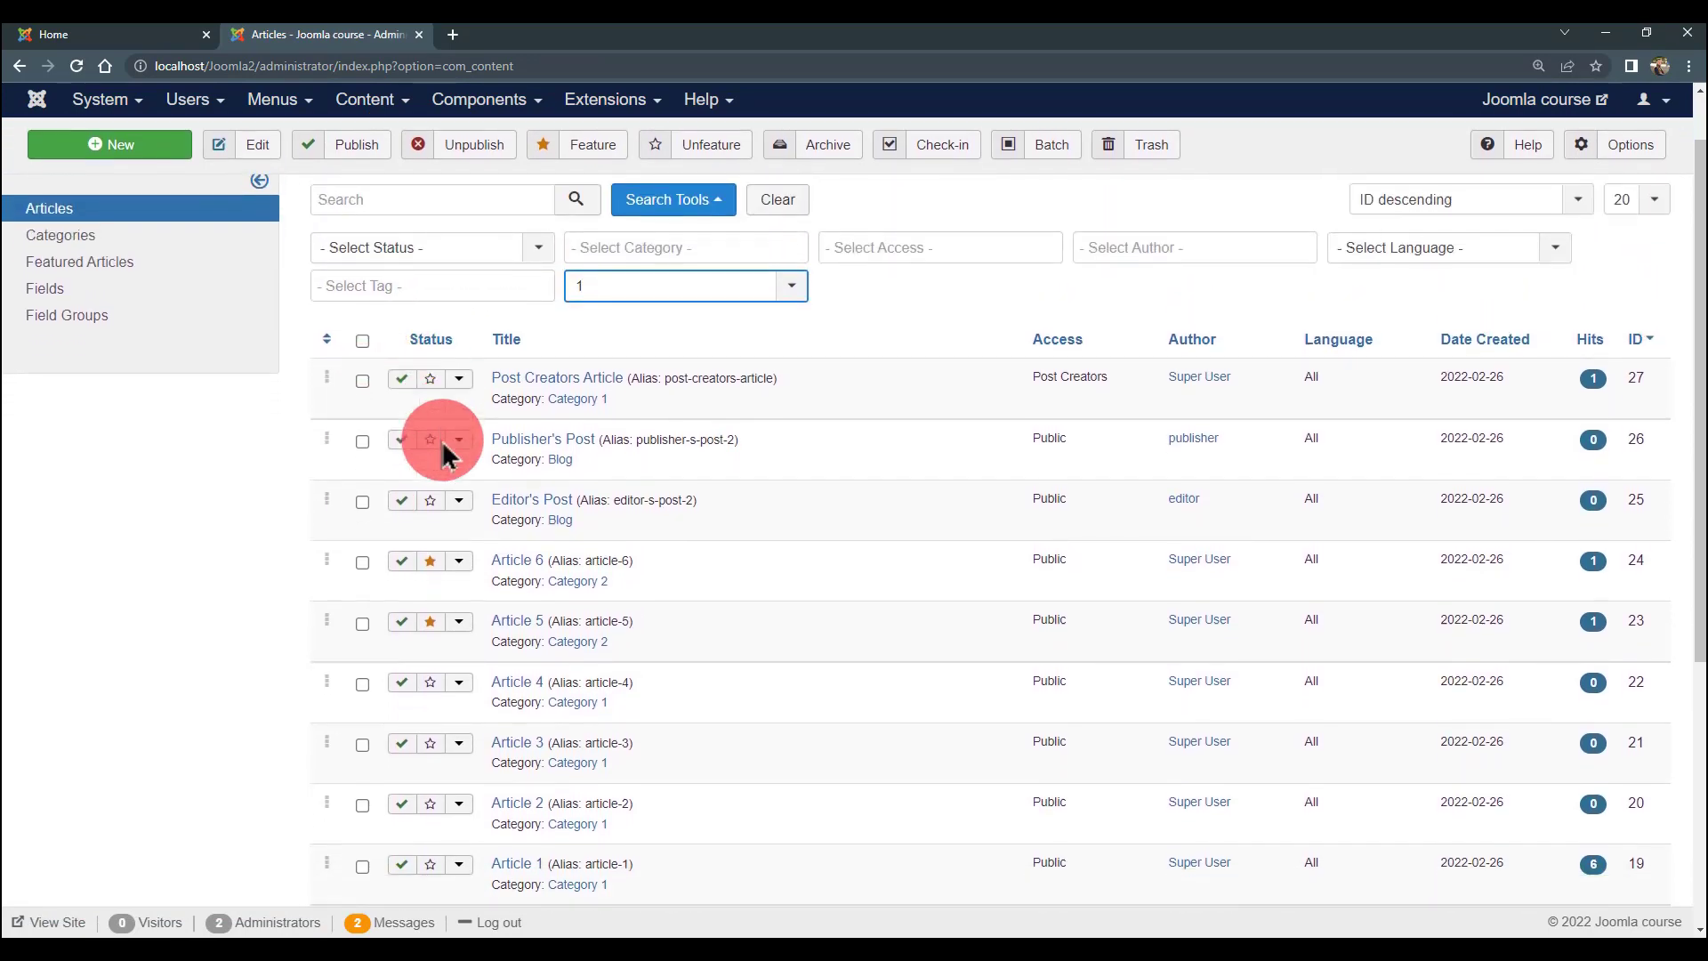
{"action": "scroll", "coordinate": [442, 453], "scroll_direction": "down", "scroll_amount": 5}
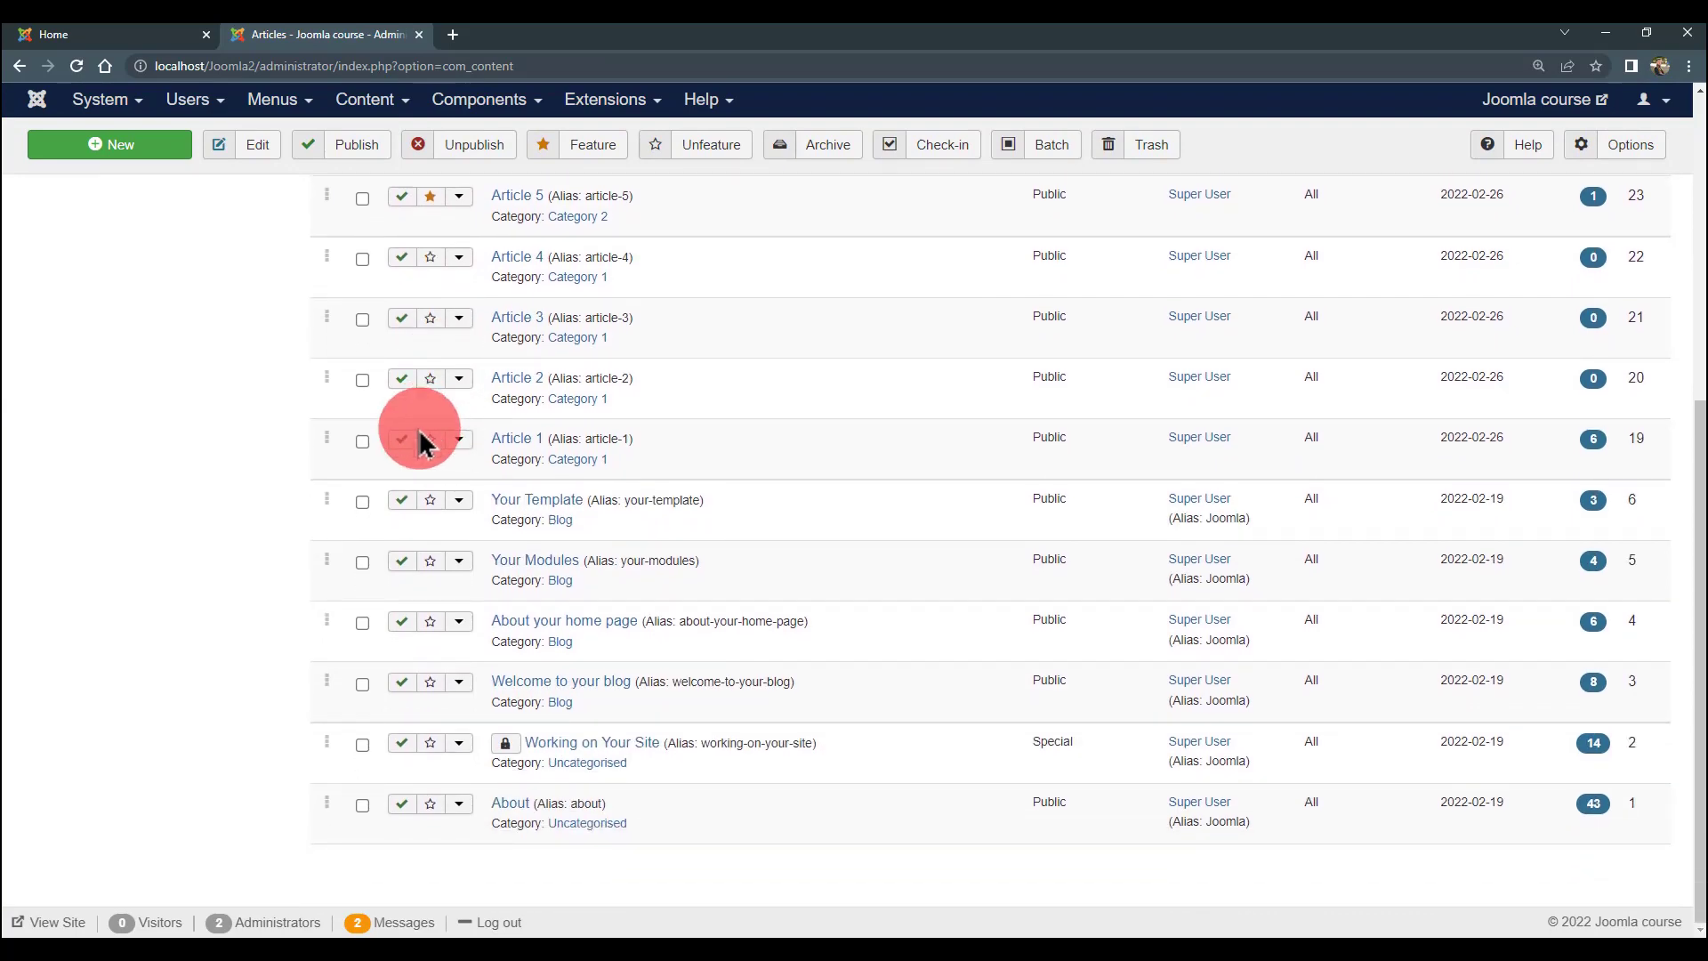
{"action": "scroll", "coordinate": [331, 703], "scroll_direction": "up", "scroll_amount": 4}
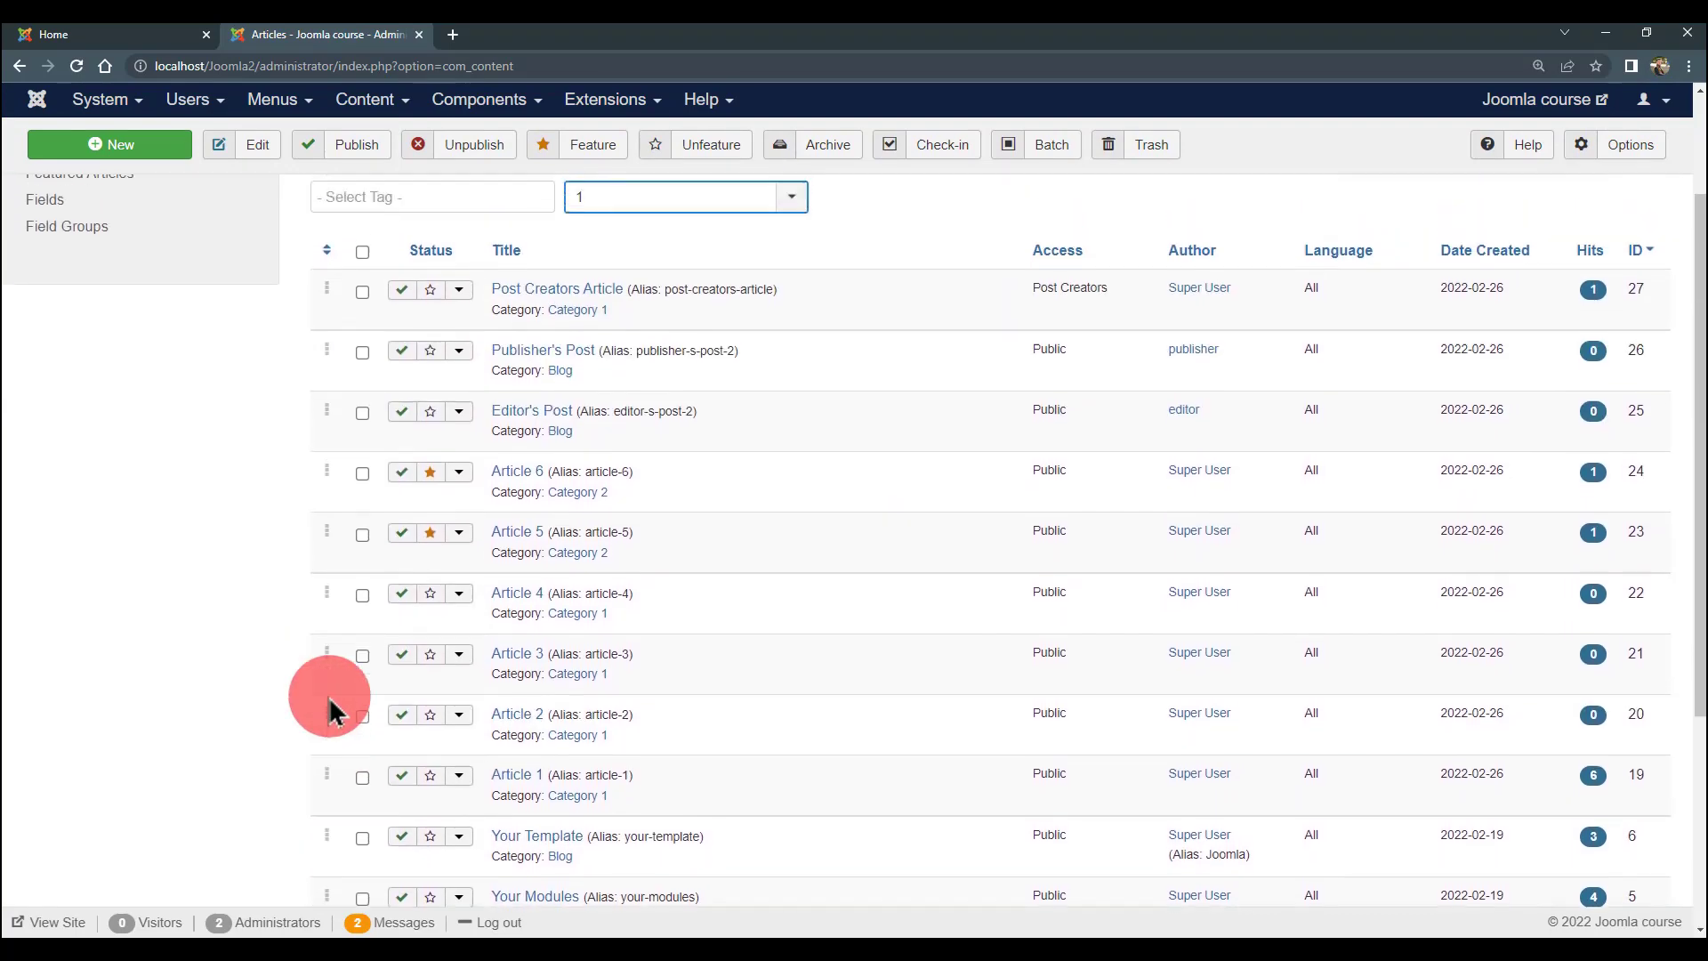
{"action": "scroll", "coordinate": [330, 712], "scroll_direction": "up", "scroll_amount": 2}
{"action": "left_click", "coordinate": [362, 450]}
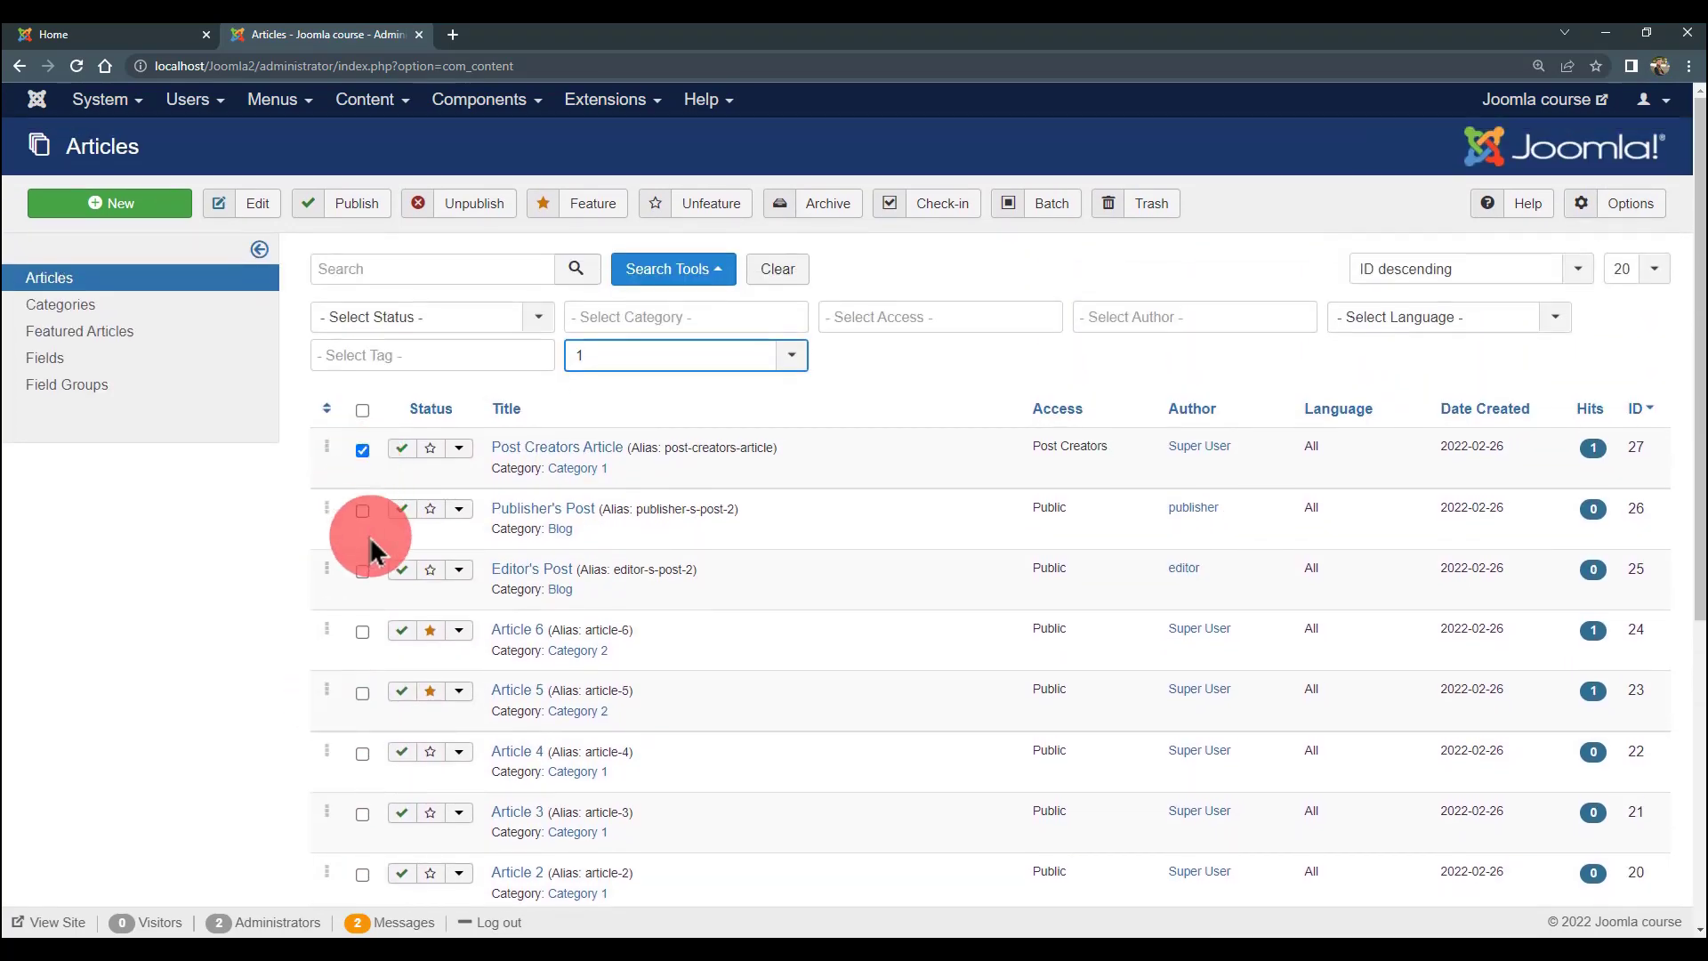
{"action": "left_click", "coordinate": [362, 510]}
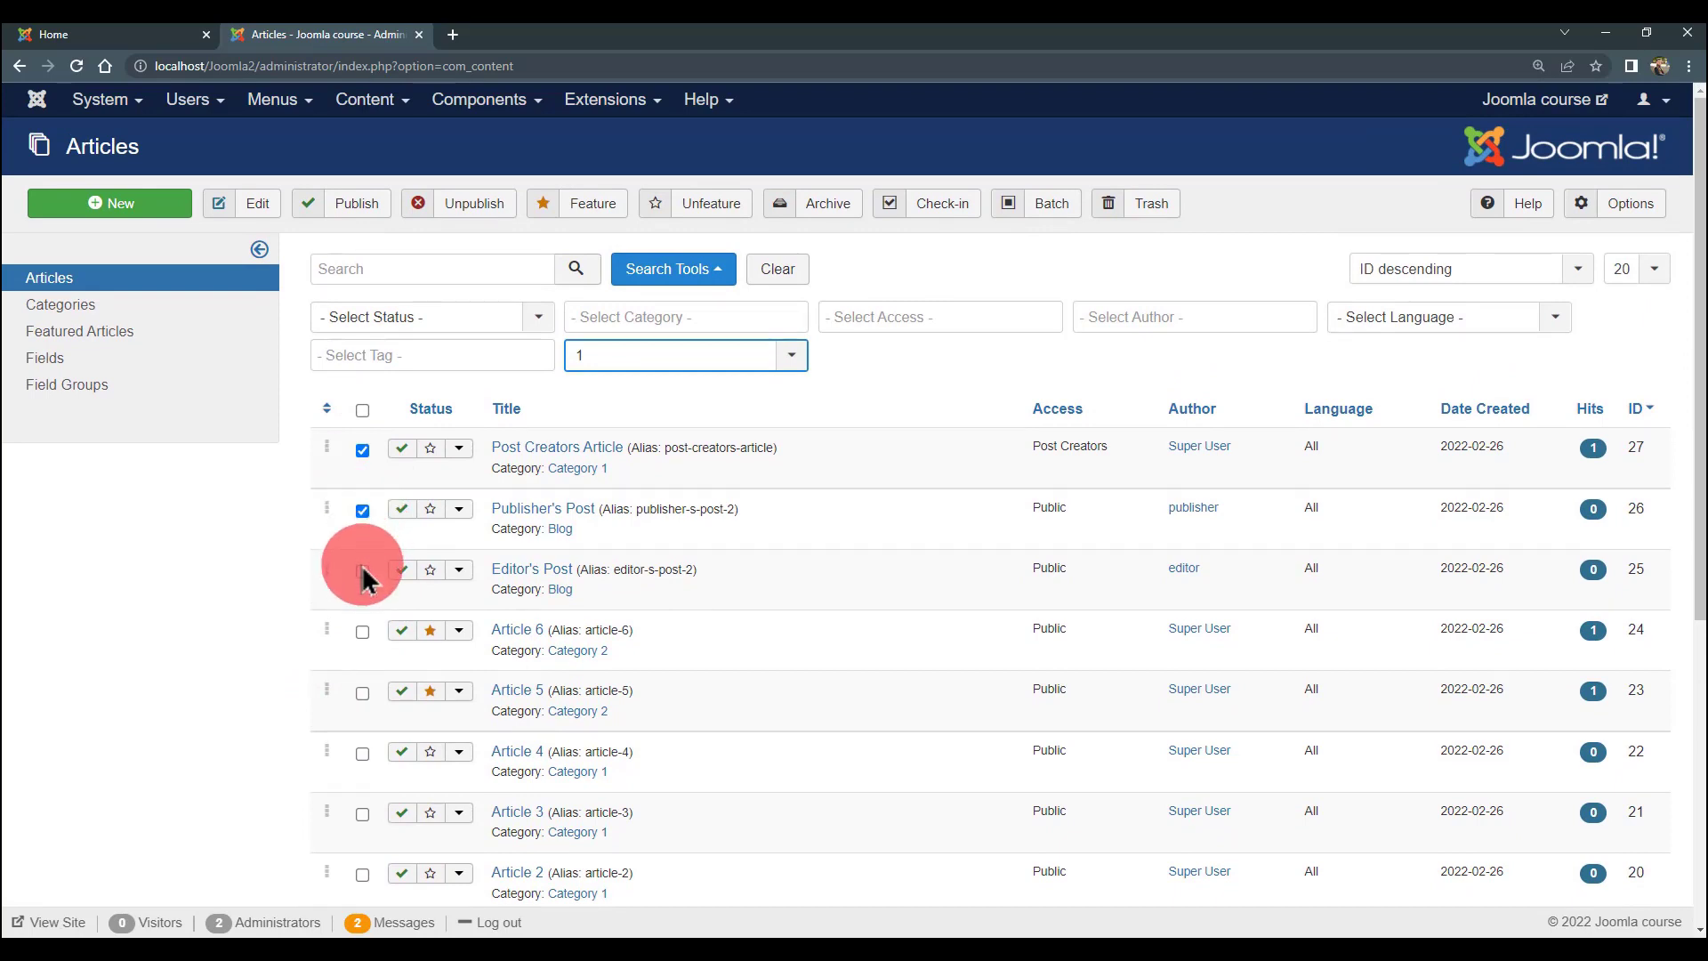
{"action": "left_click", "coordinate": [362, 569]}
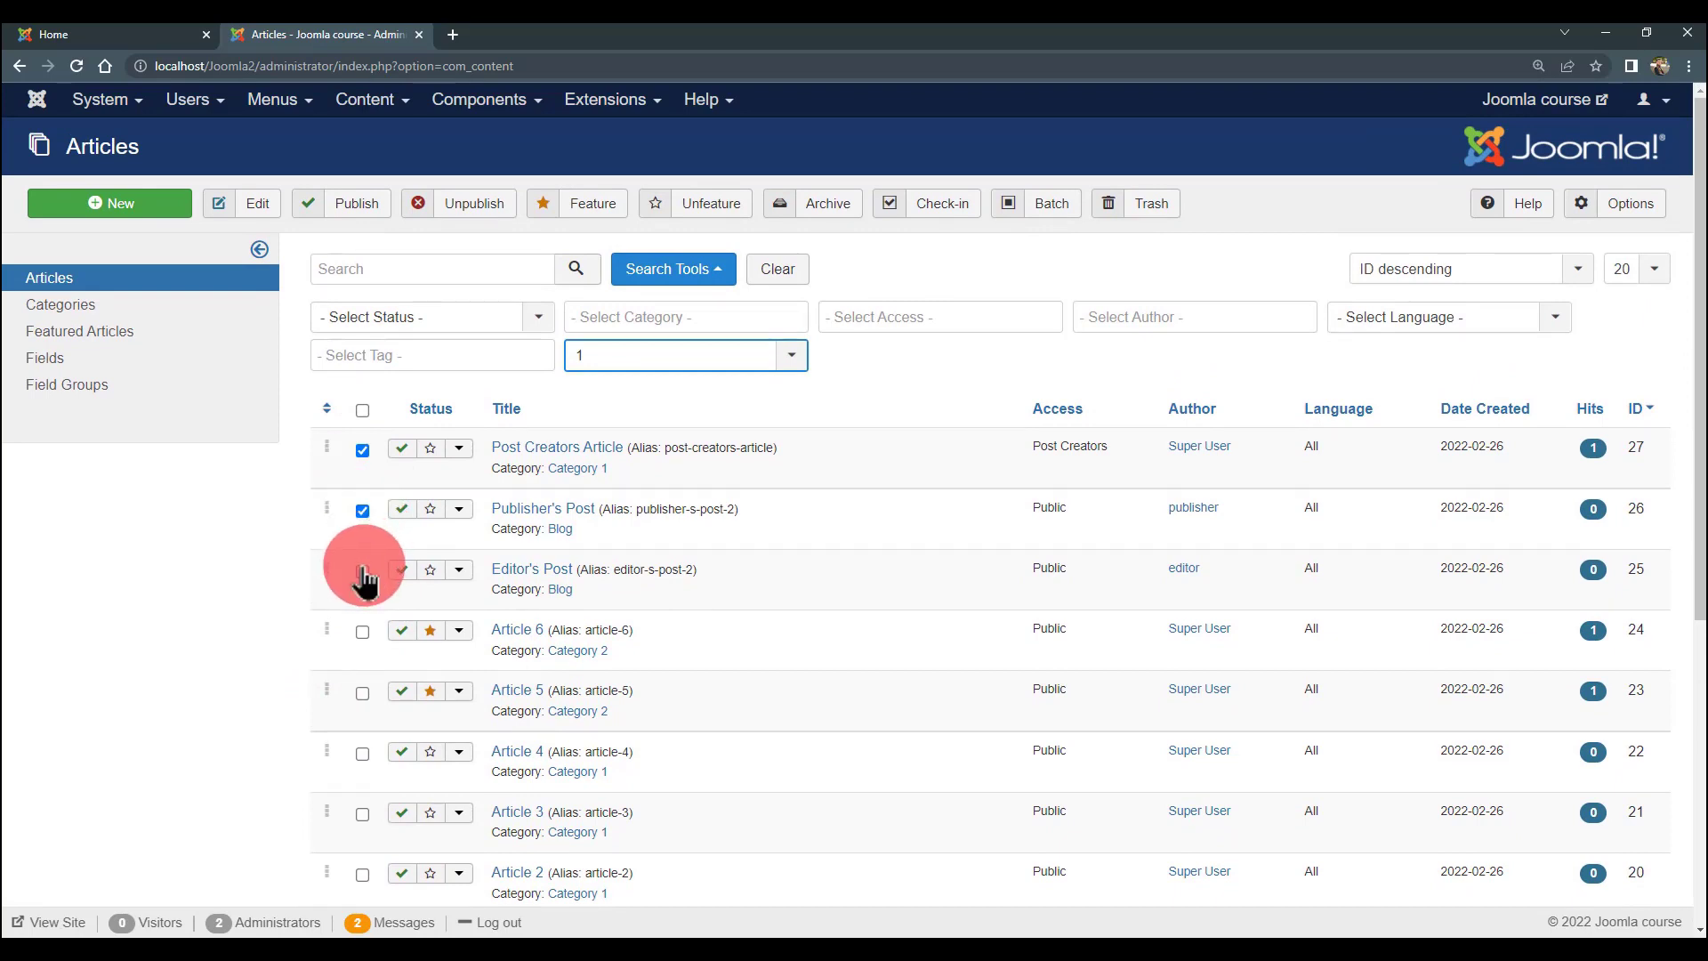
{"action": "left_click", "coordinate": [362, 631]}
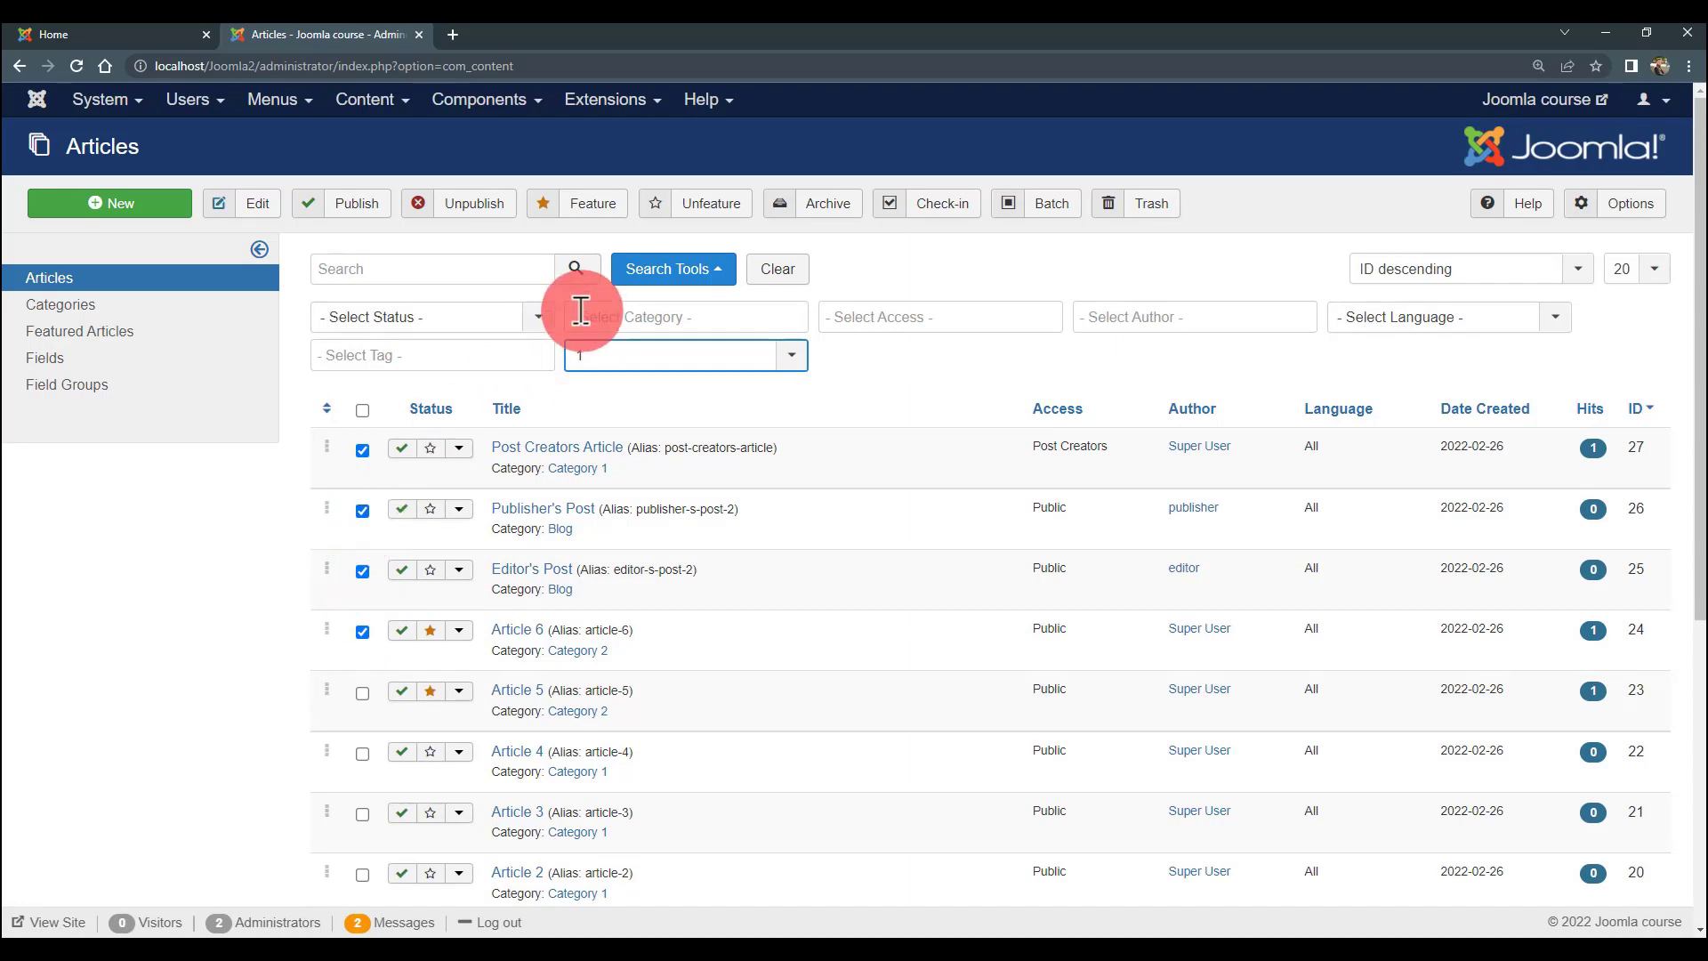
{"action": "left_click", "coordinate": [1139, 200]}
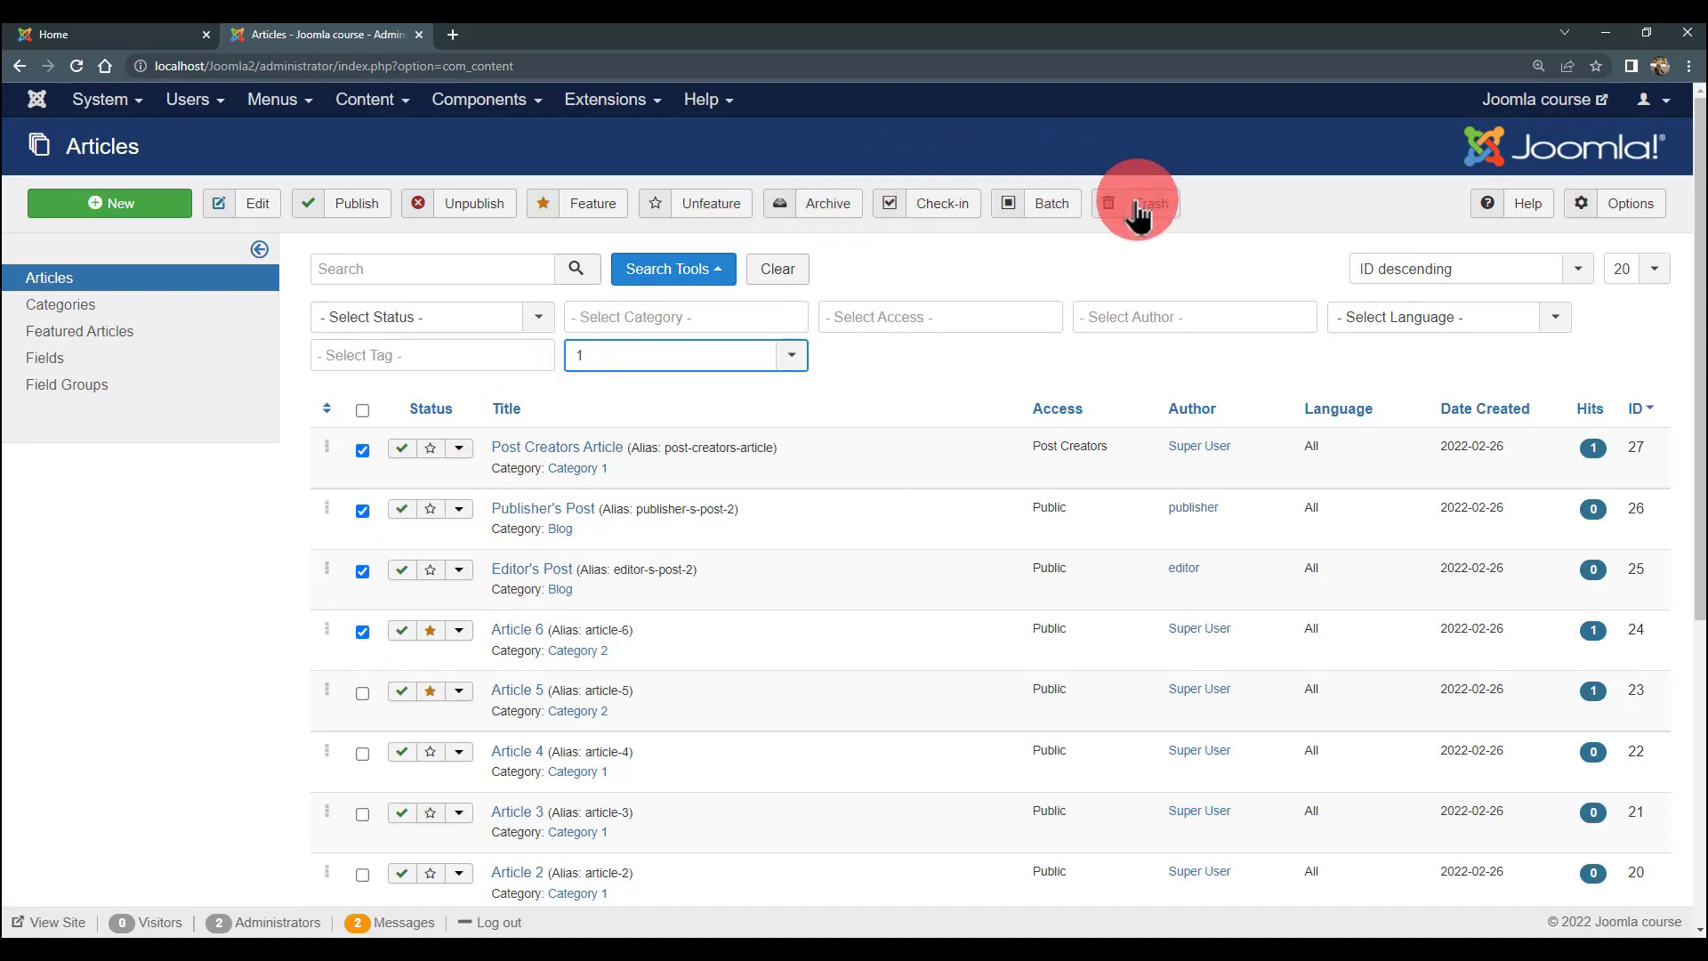
- Unmark those four articles again
{"action": "left_click", "coordinate": [362, 450]}
{"action": "left_click", "coordinate": [362, 511]}
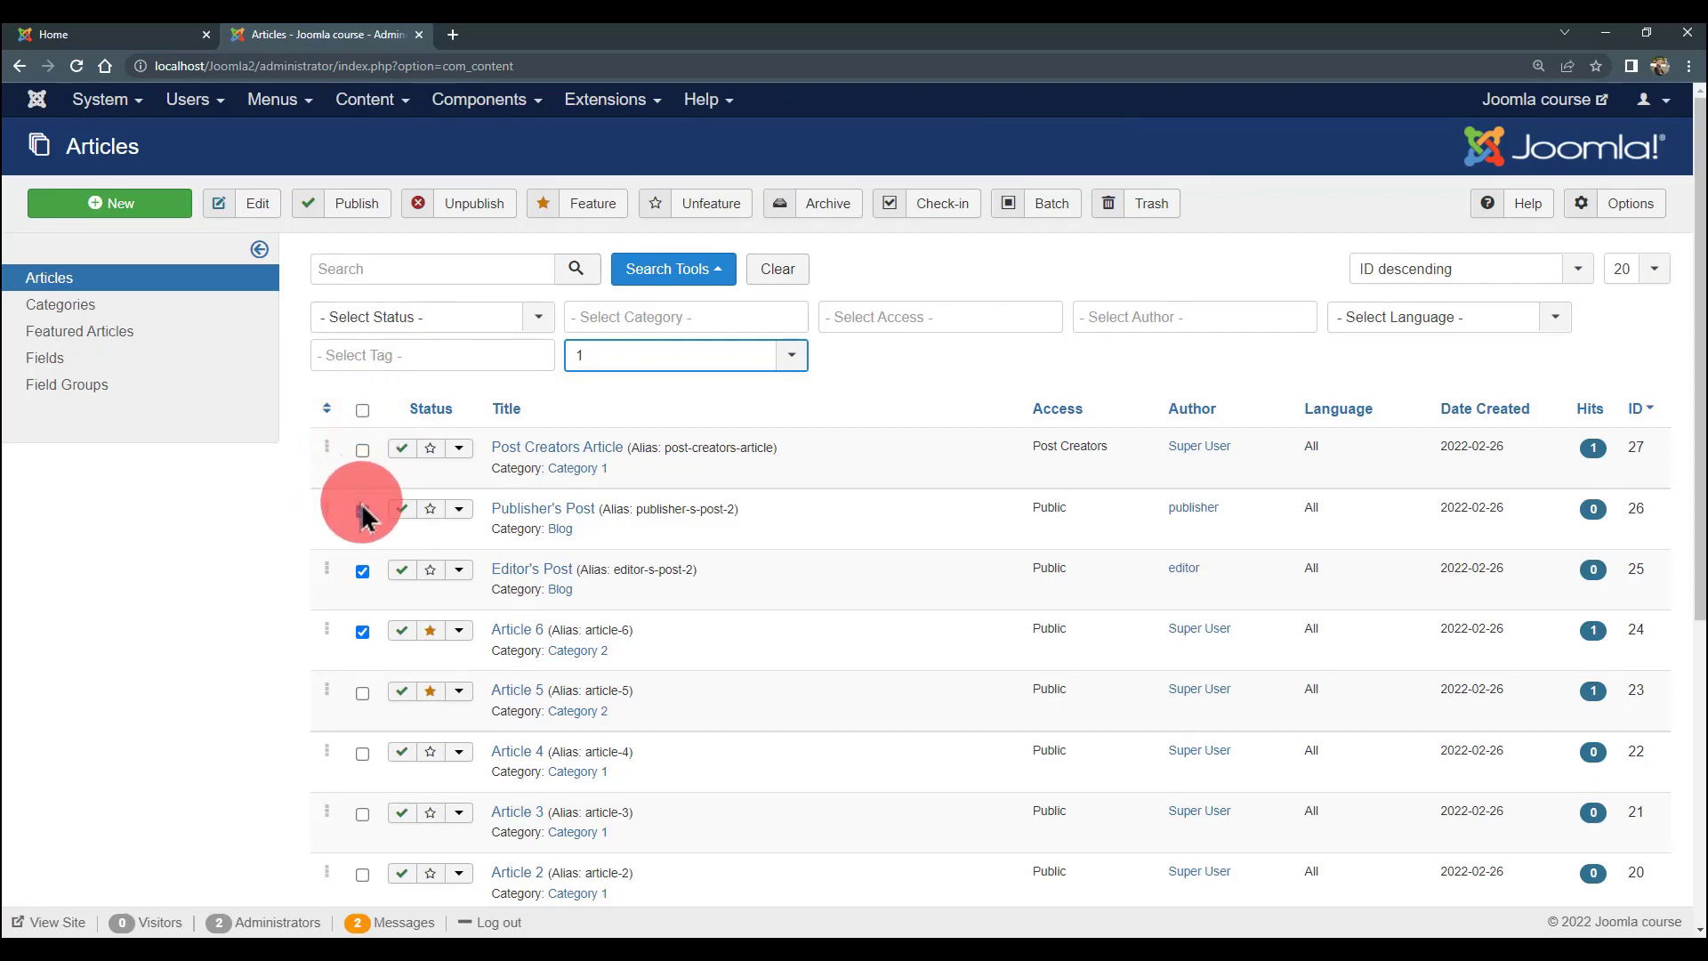
{"action": "left_click", "coordinate": [362, 571]}
{"action": "left_click", "coordinate": [362, 631]}
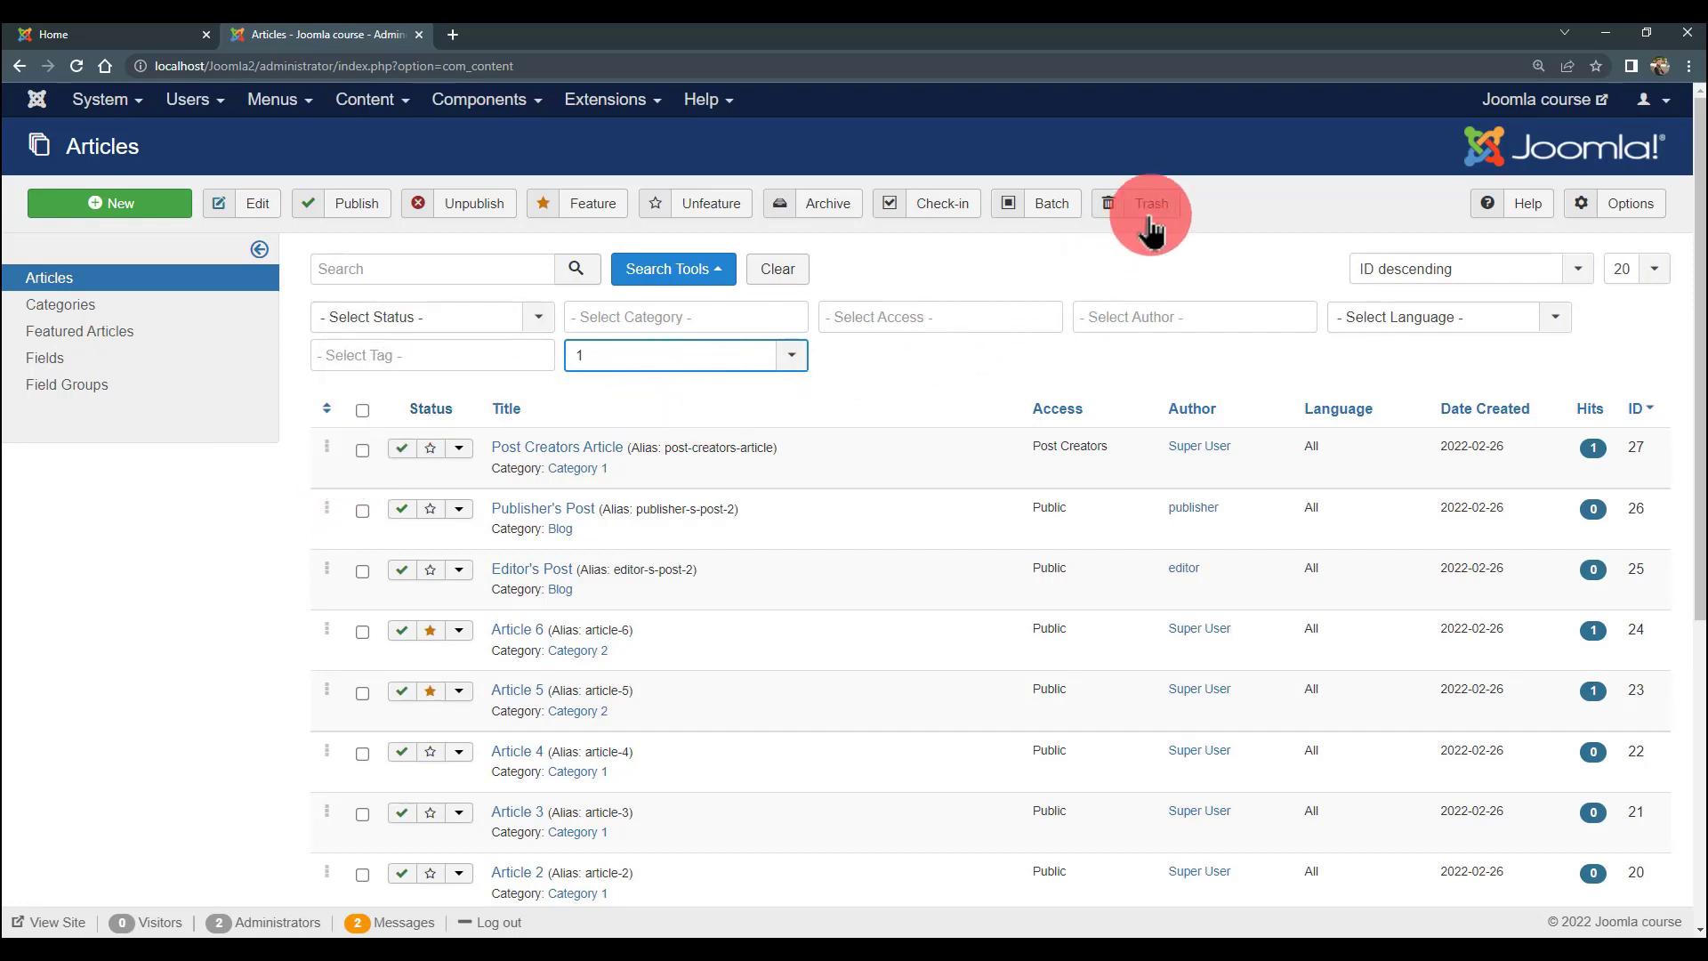
- Filter the article list by Status to show only Trashed articles
{"action": "left_click", "coordinate": [542, 327]}
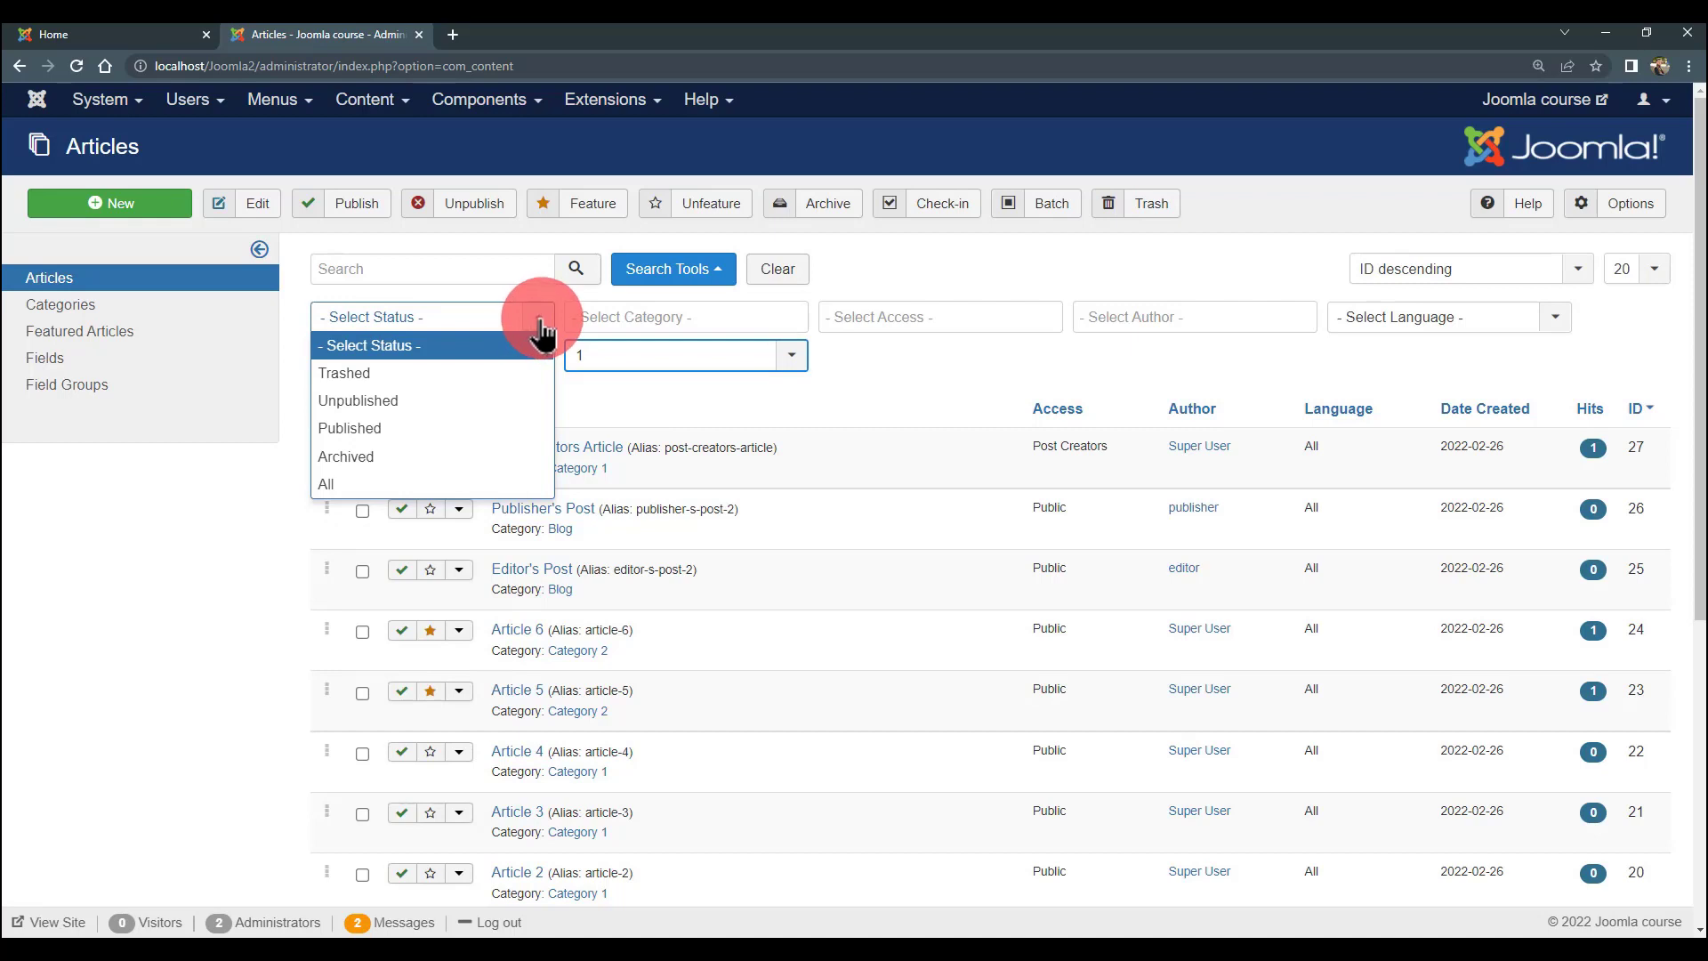
{"action": "left_click", "coordinate": [861, 377]}
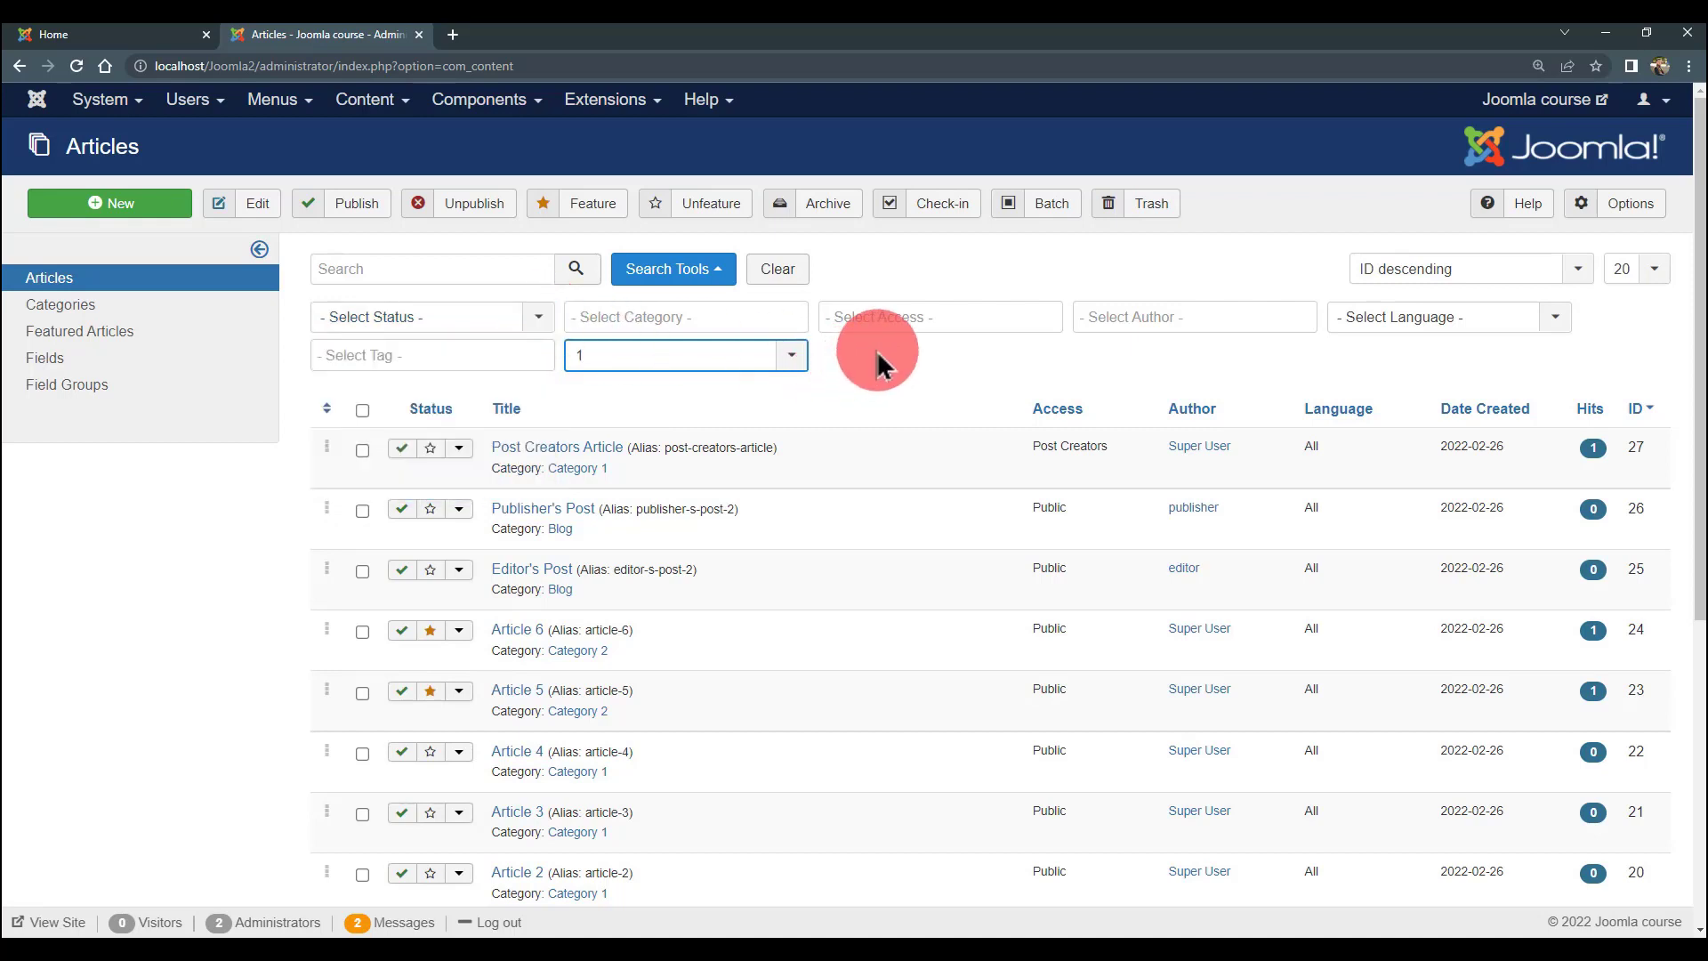
{"action": "left_click", "coordinate": [504, 322]}
{"action": "left_click", "coordinate": [393, 374]}
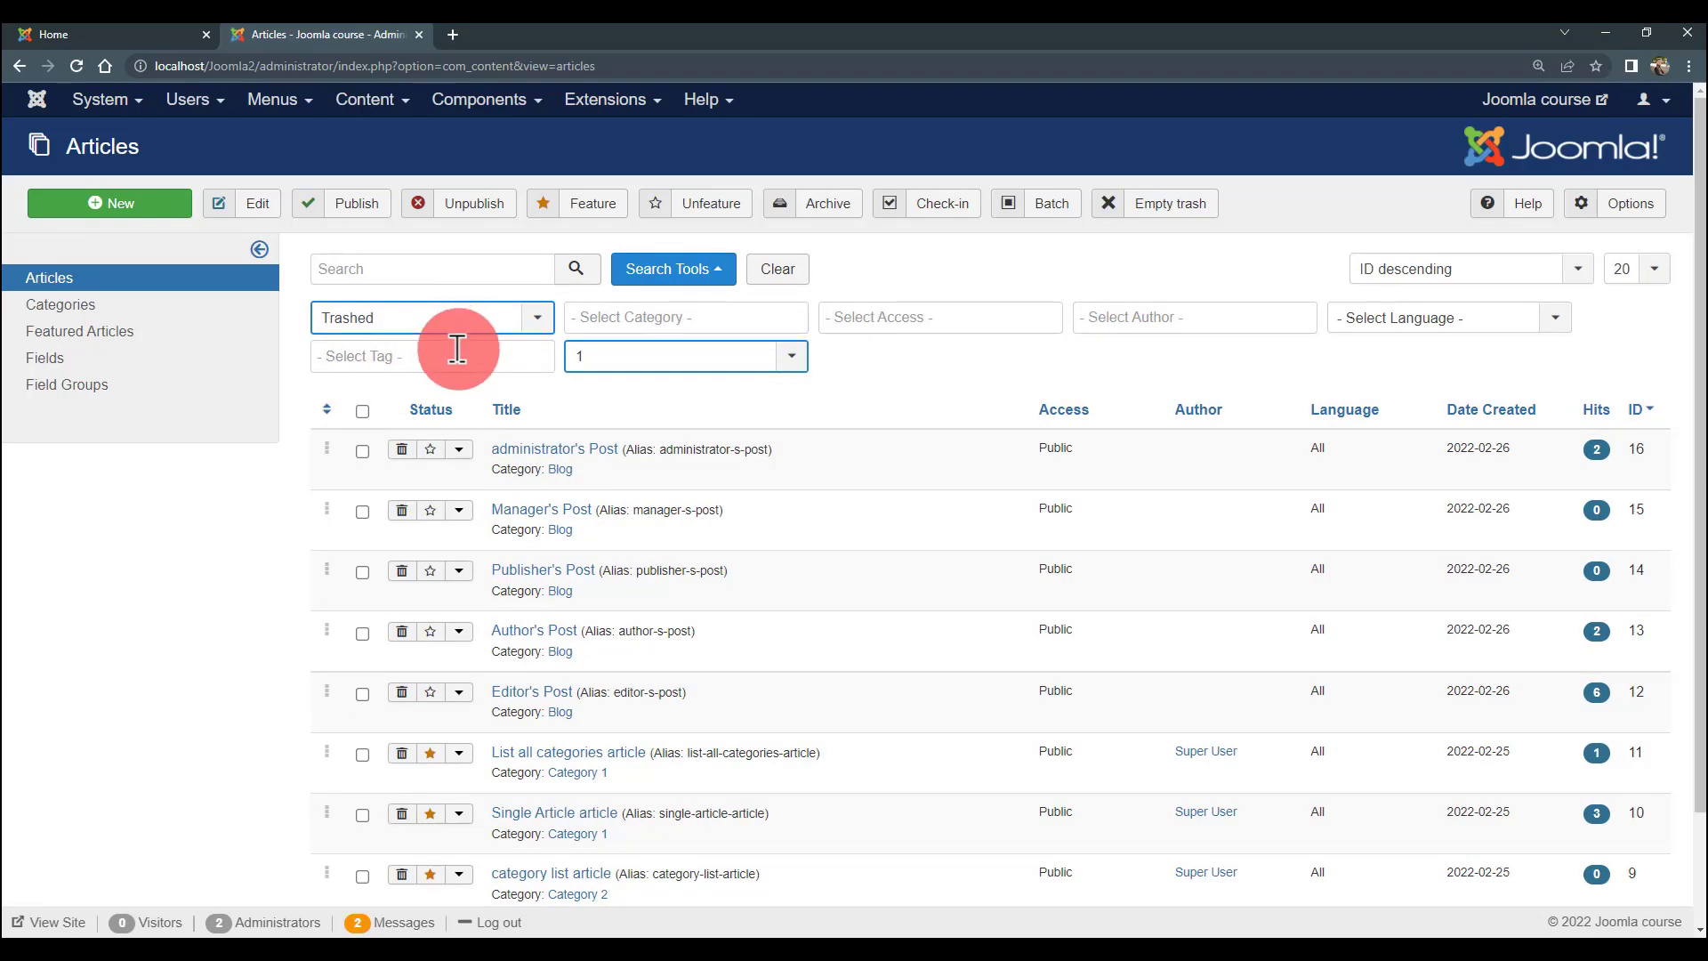
{"action": "scroll", "coordinate": [452, 418], "scroll_direction": "down", "scroll_amount": 1}
{"action": "scroll", "coordinate": [454, 421], "scroll_direction": "down", "scroll_amount": 1}
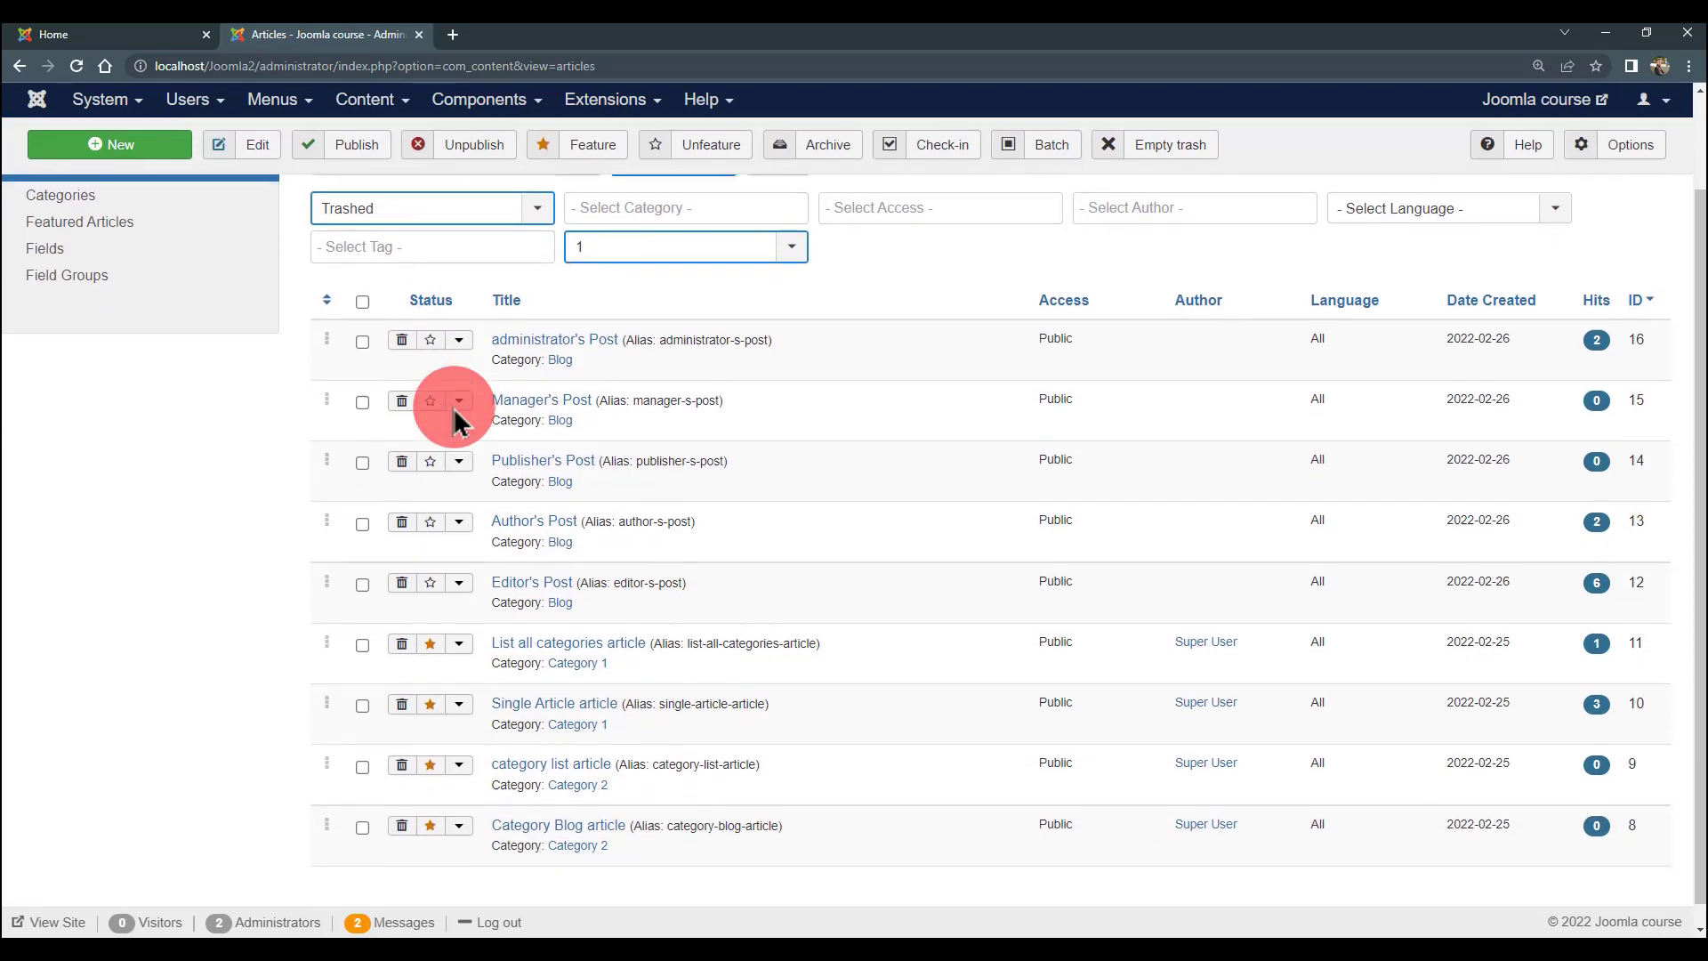
{"action": "scroll", "coordinate": [451, 408], "scroll_direction": "up", "scroll_amount": 1}
{"action": "scroll", "coordinate": [516, 449], "scroll_direction": "down", "scroll_amount": 2}
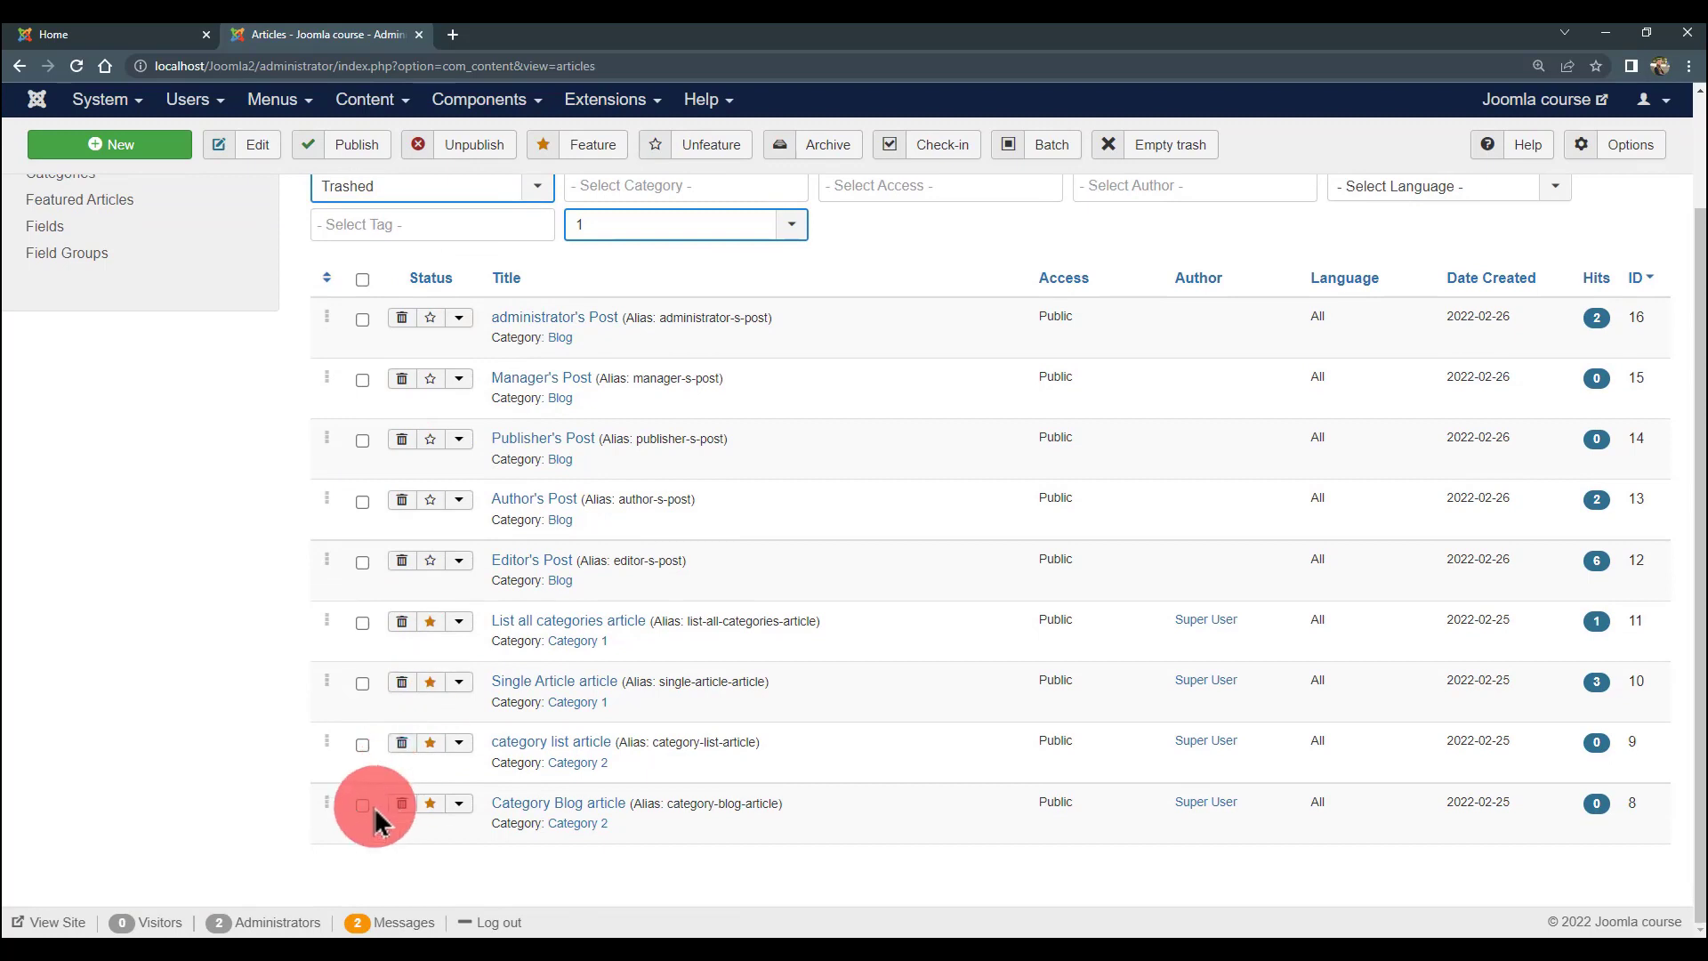
- Select all nine trashed articles, from Category Blog up to administrator's Post
{"action": "left_click", "coordinate": [362, 805]}
{"action": "left_click", "coordinate": [362, 745]}
{"action": "left_click", "coordinate": [363, 684]}
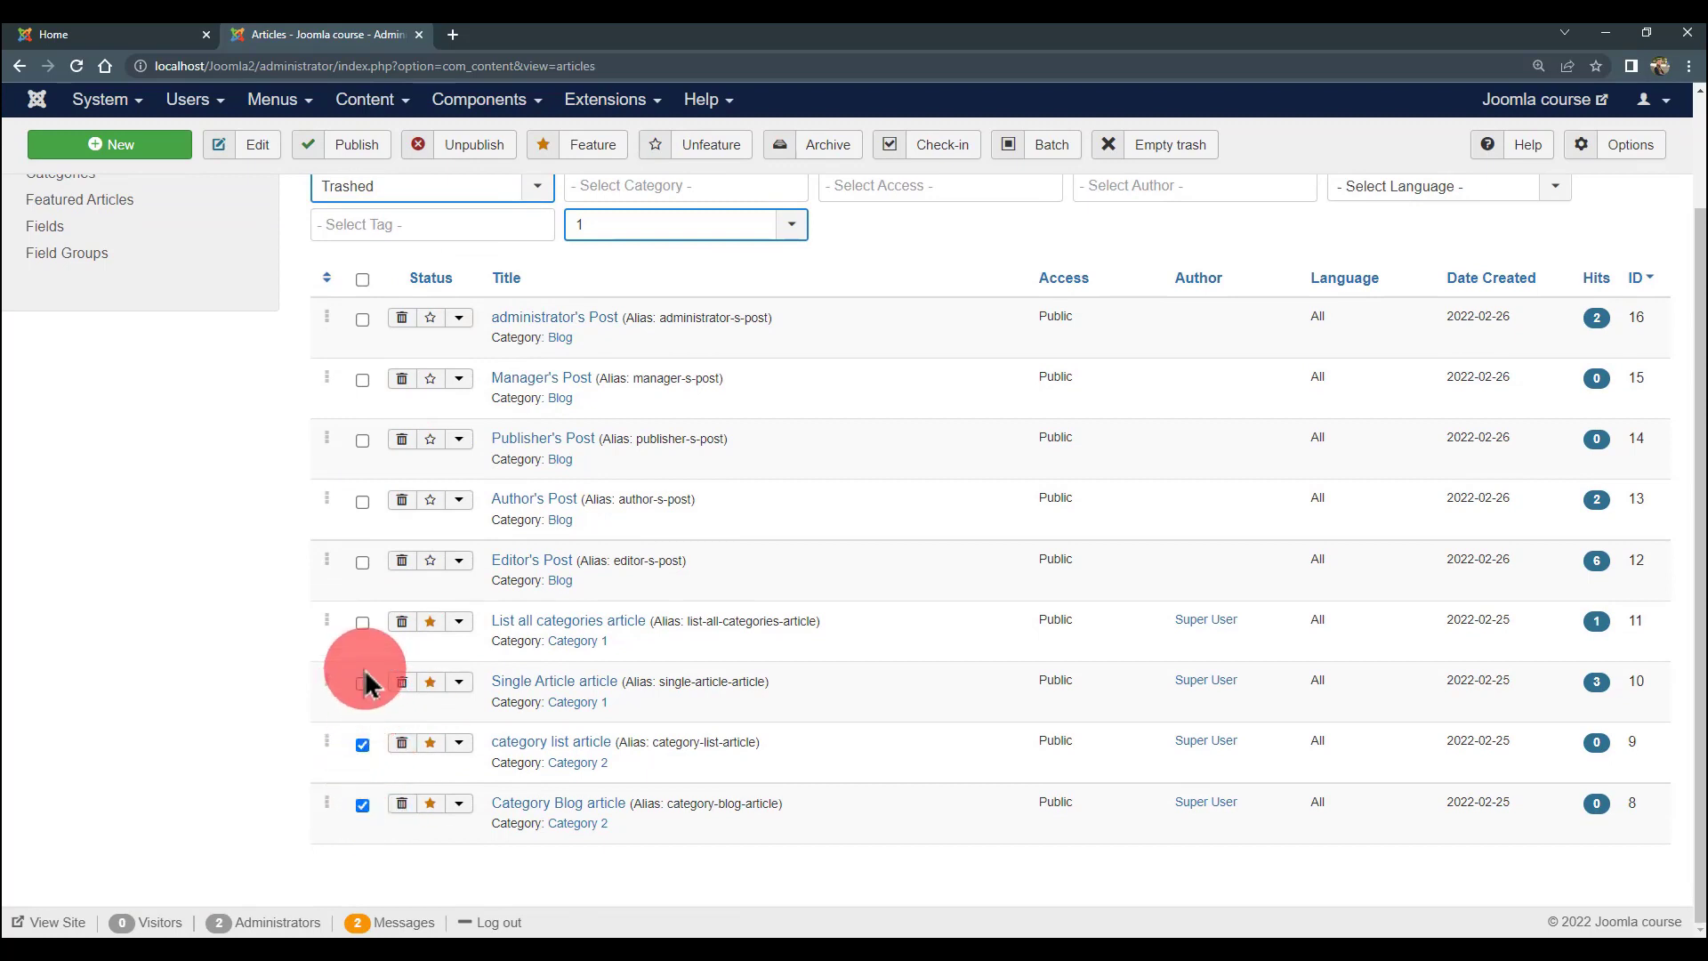
{"action": "left_click", "coordinate": [362, 623]}
{"action": "left_click", "coordinate": [362, 562]}
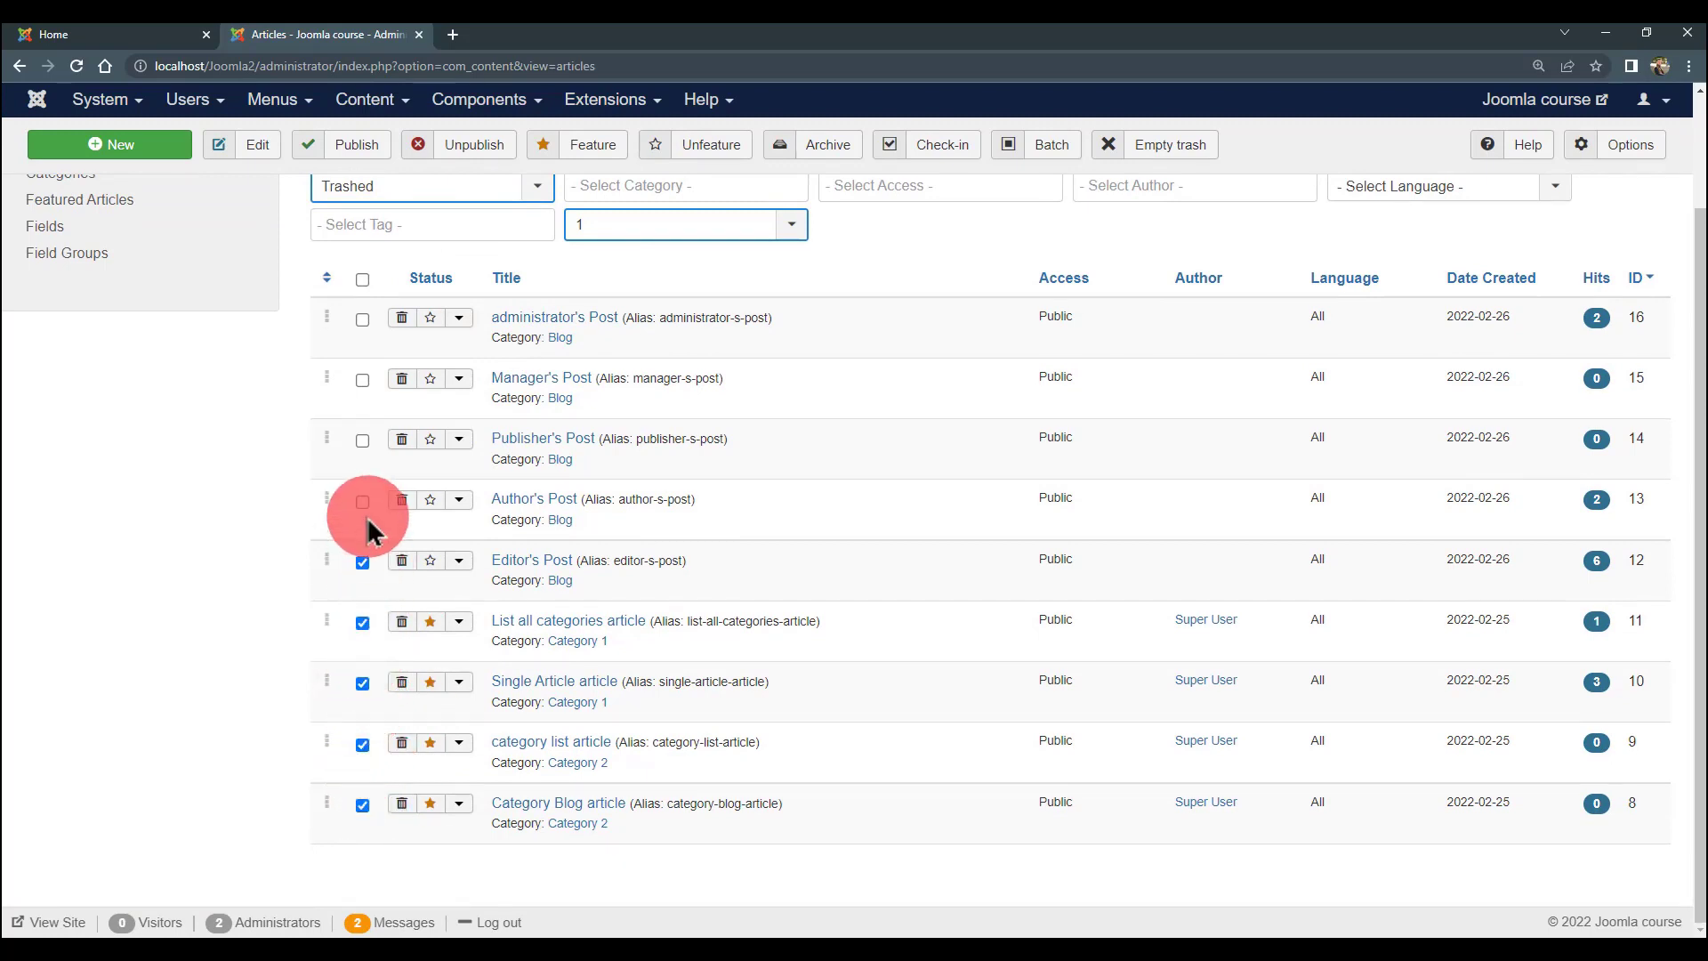
{"action": "left_click", "coordinate": [363, 501]}
{"action": "left_click", "coordinate": [362, 440]}
{"action": "left_click", "coordinate": [362, 380]}
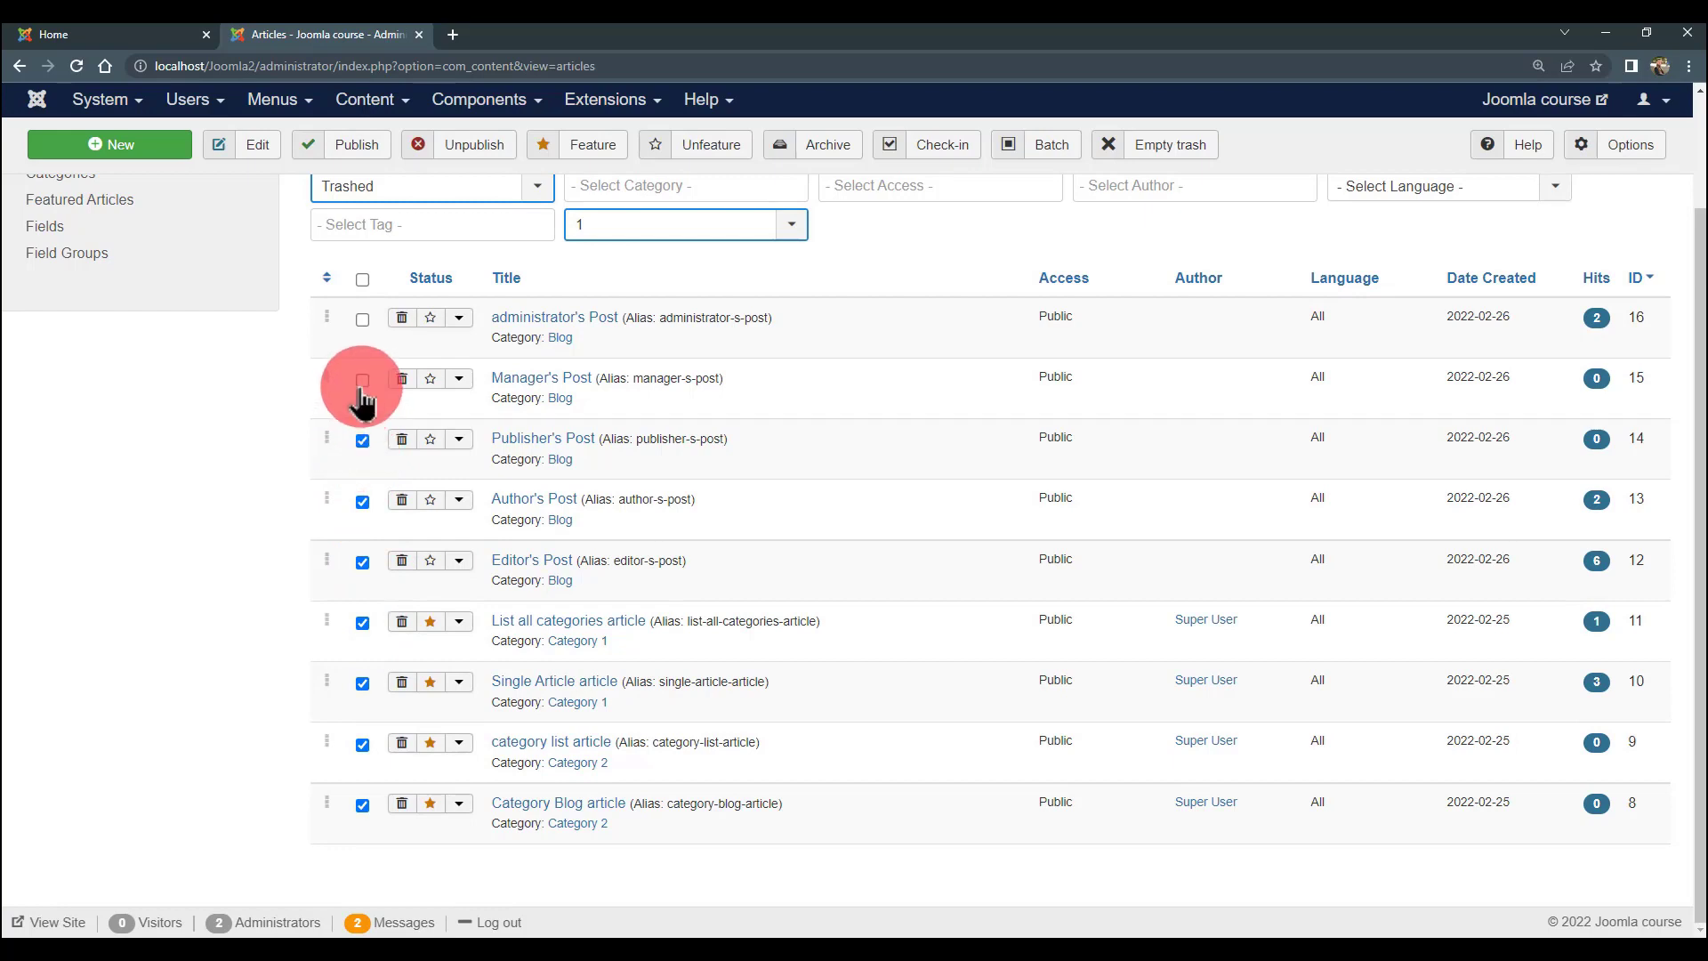
{"action": "left_click", "coordinate": [362, 319]}
{"action": "scroll", "coordinate": [363, 400], "scroll_direction": "up", "scroll_amount": 1}
{"action": "scroll", "coordinate": [359, 448], "scroll_direction": "up", "scroll_amount": 2}
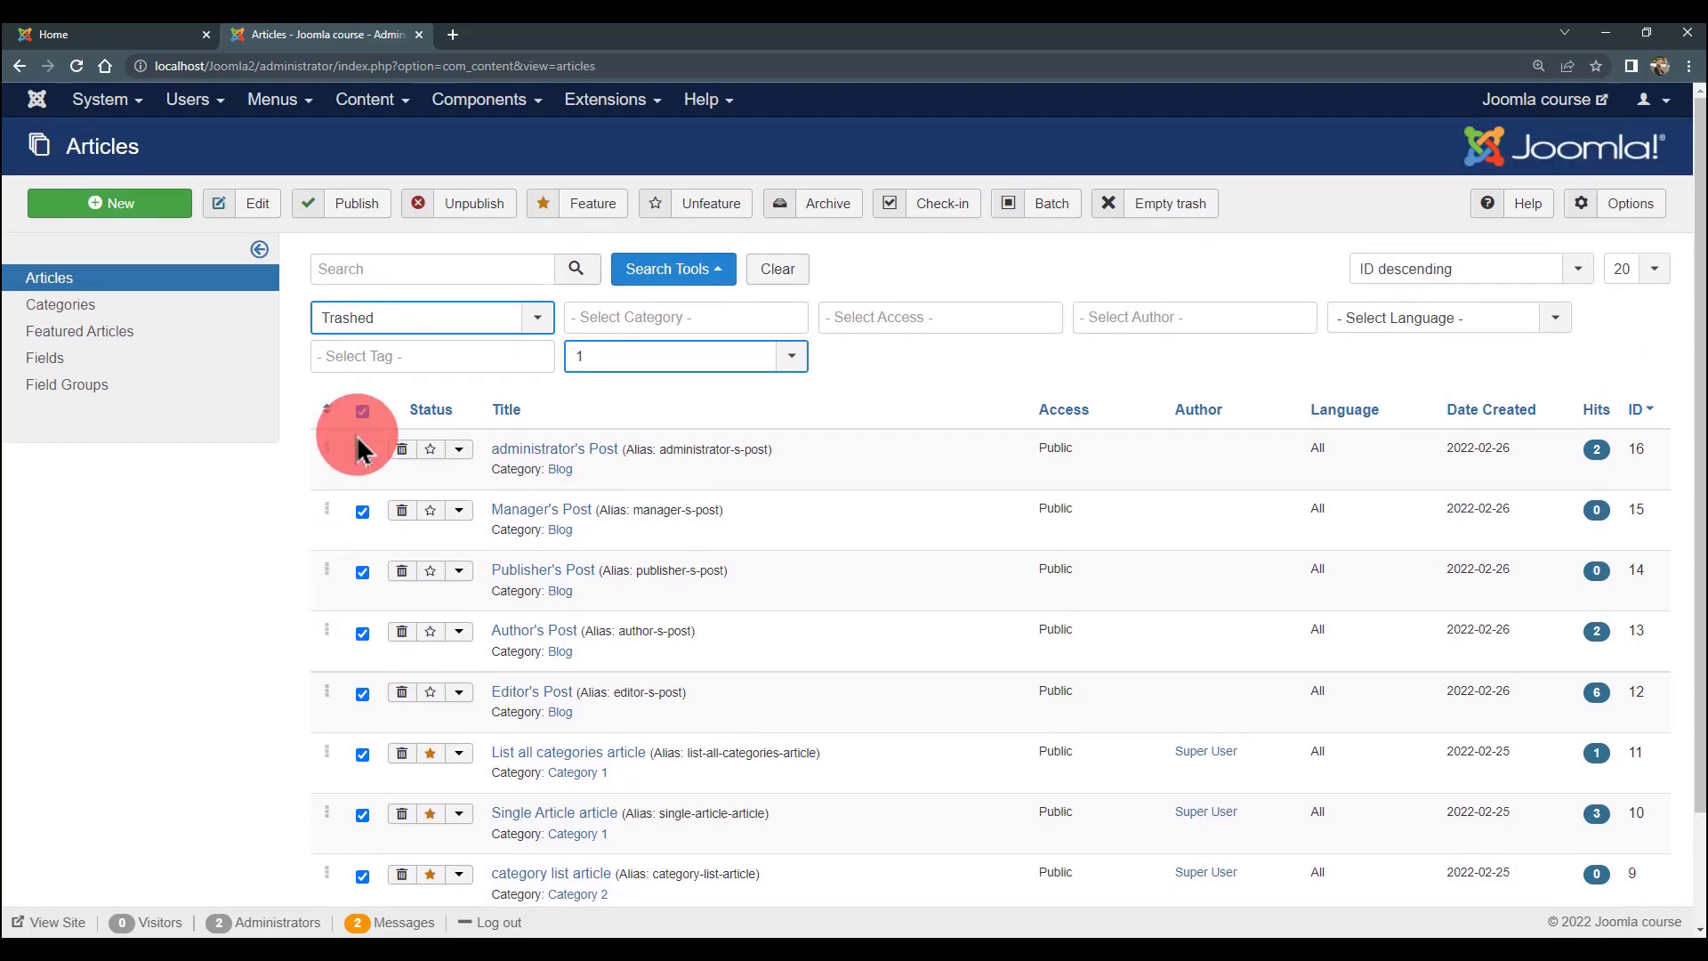
- Empty the trash and confirm the permanent deletion
{"action": "left_click", "coordinate": [1155, 199]}
{"action": "left_click", "coordinate": [960, 188]}
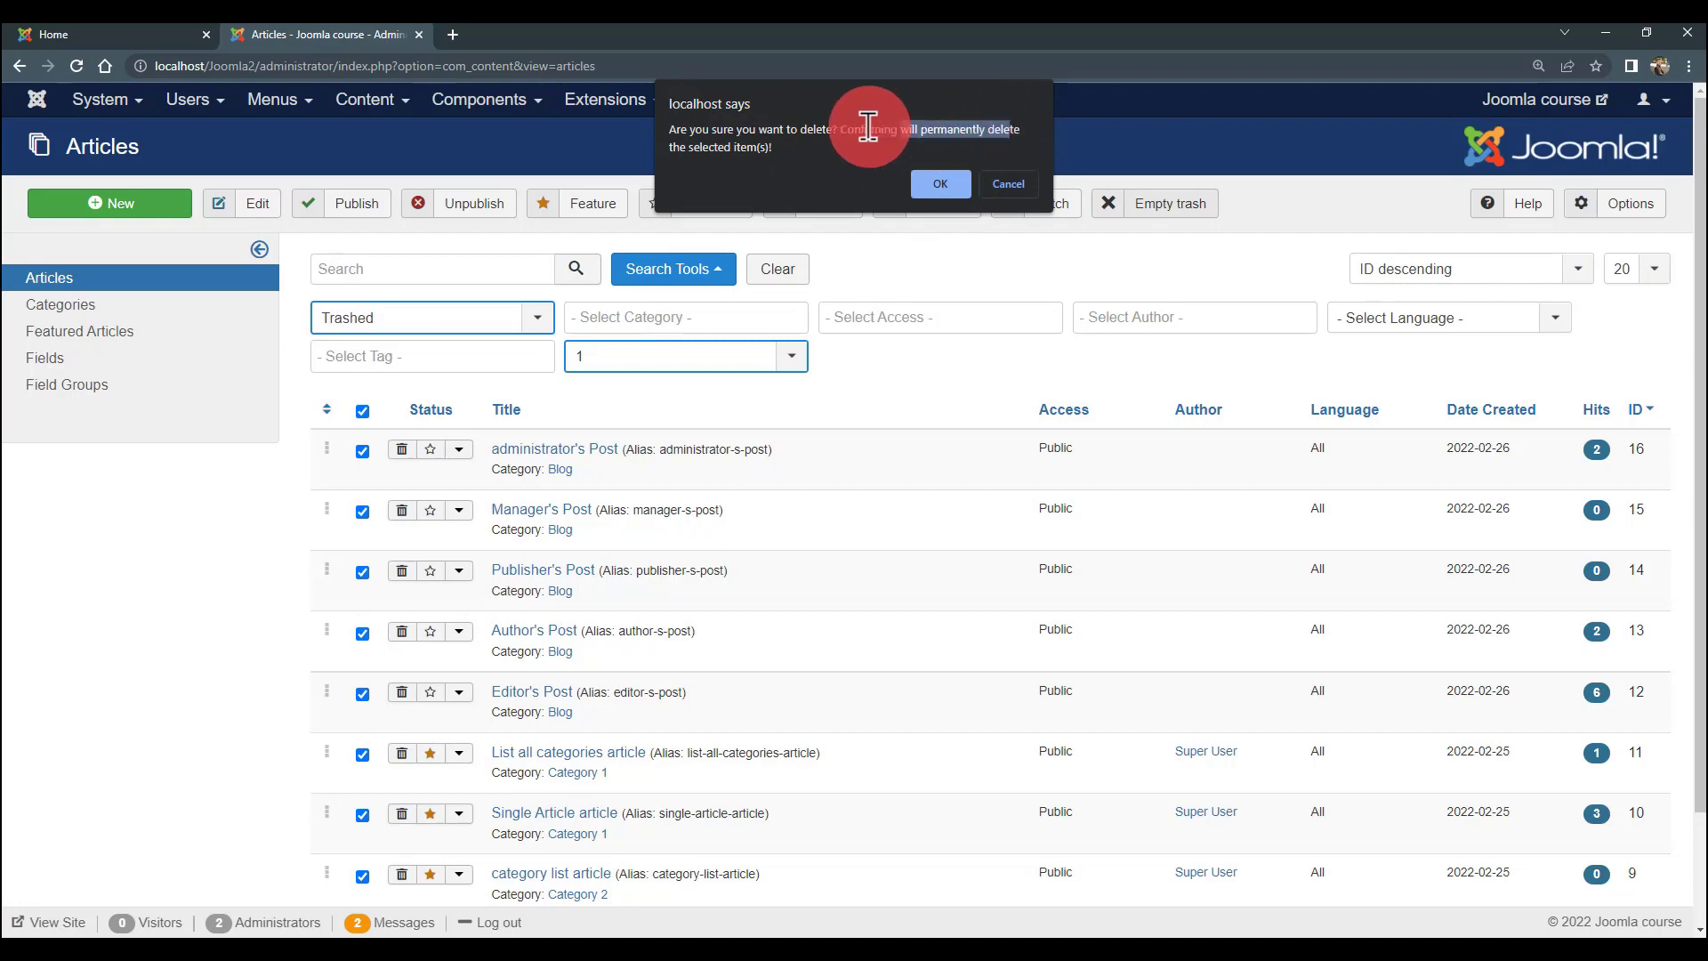
{"action": "left_click", "coordinate": [936, 184]}
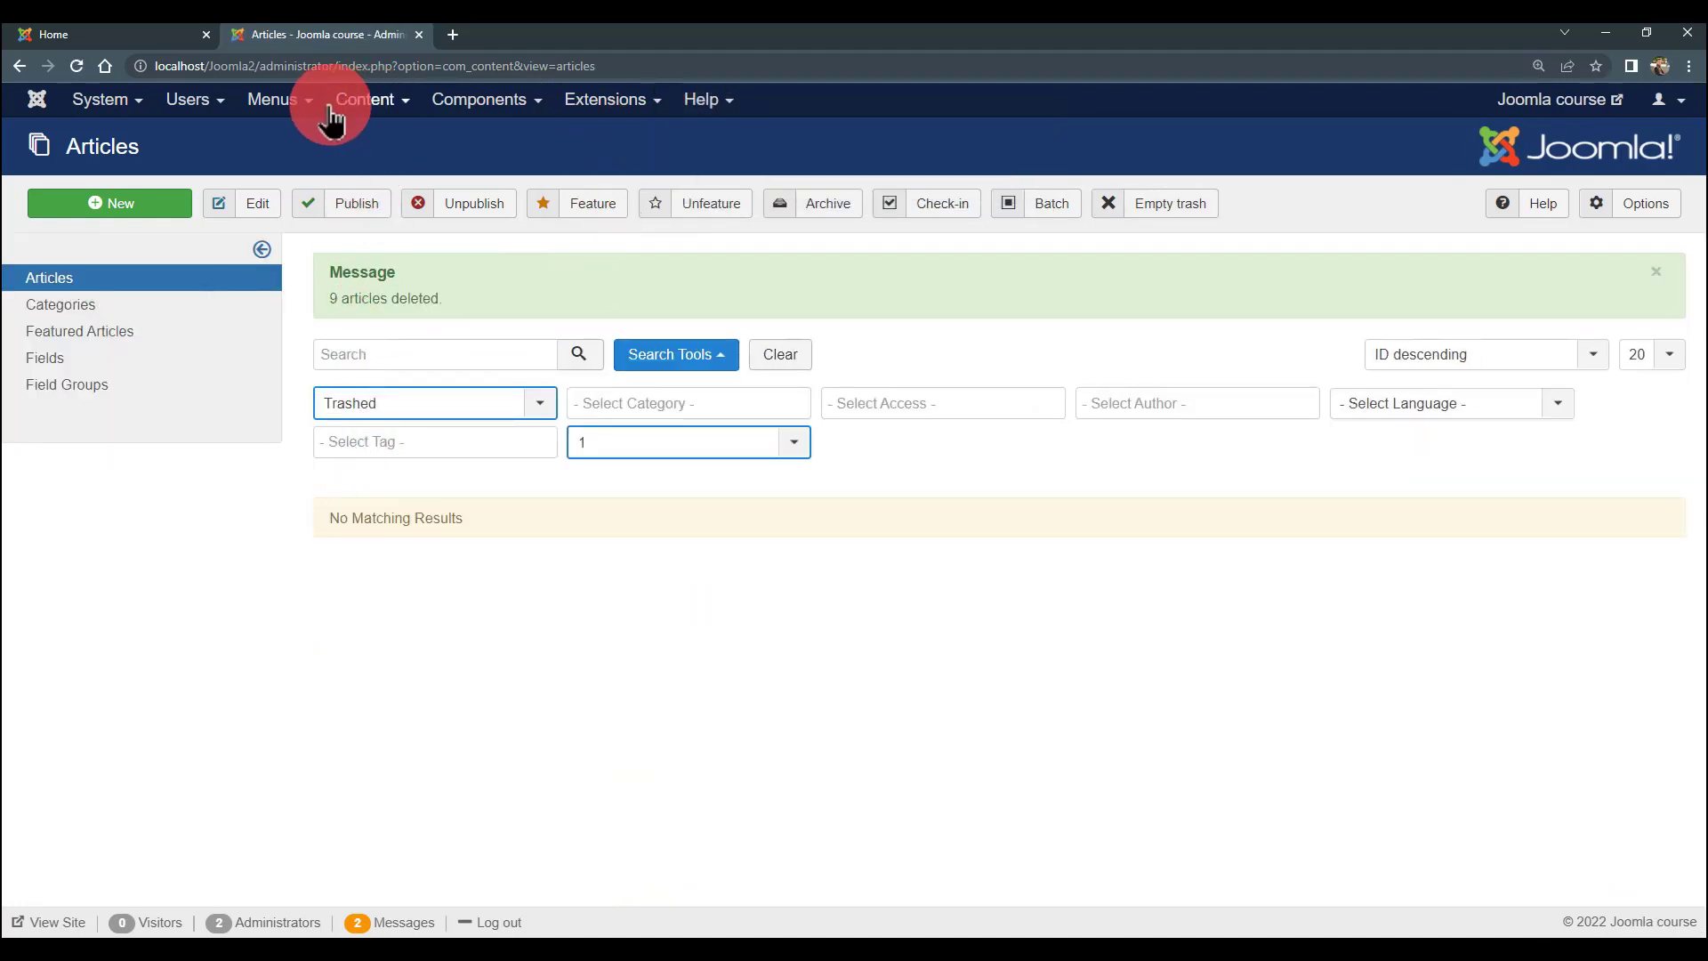
- Open the Menus list and look at the Manue1 menu's items before going back
{"action": "left_click", "coordinate": [283, 101]}
{"action": "left_click", "coordinate": [293, 143]}
{"action": "left_click", "coordinate": [138, 36]}
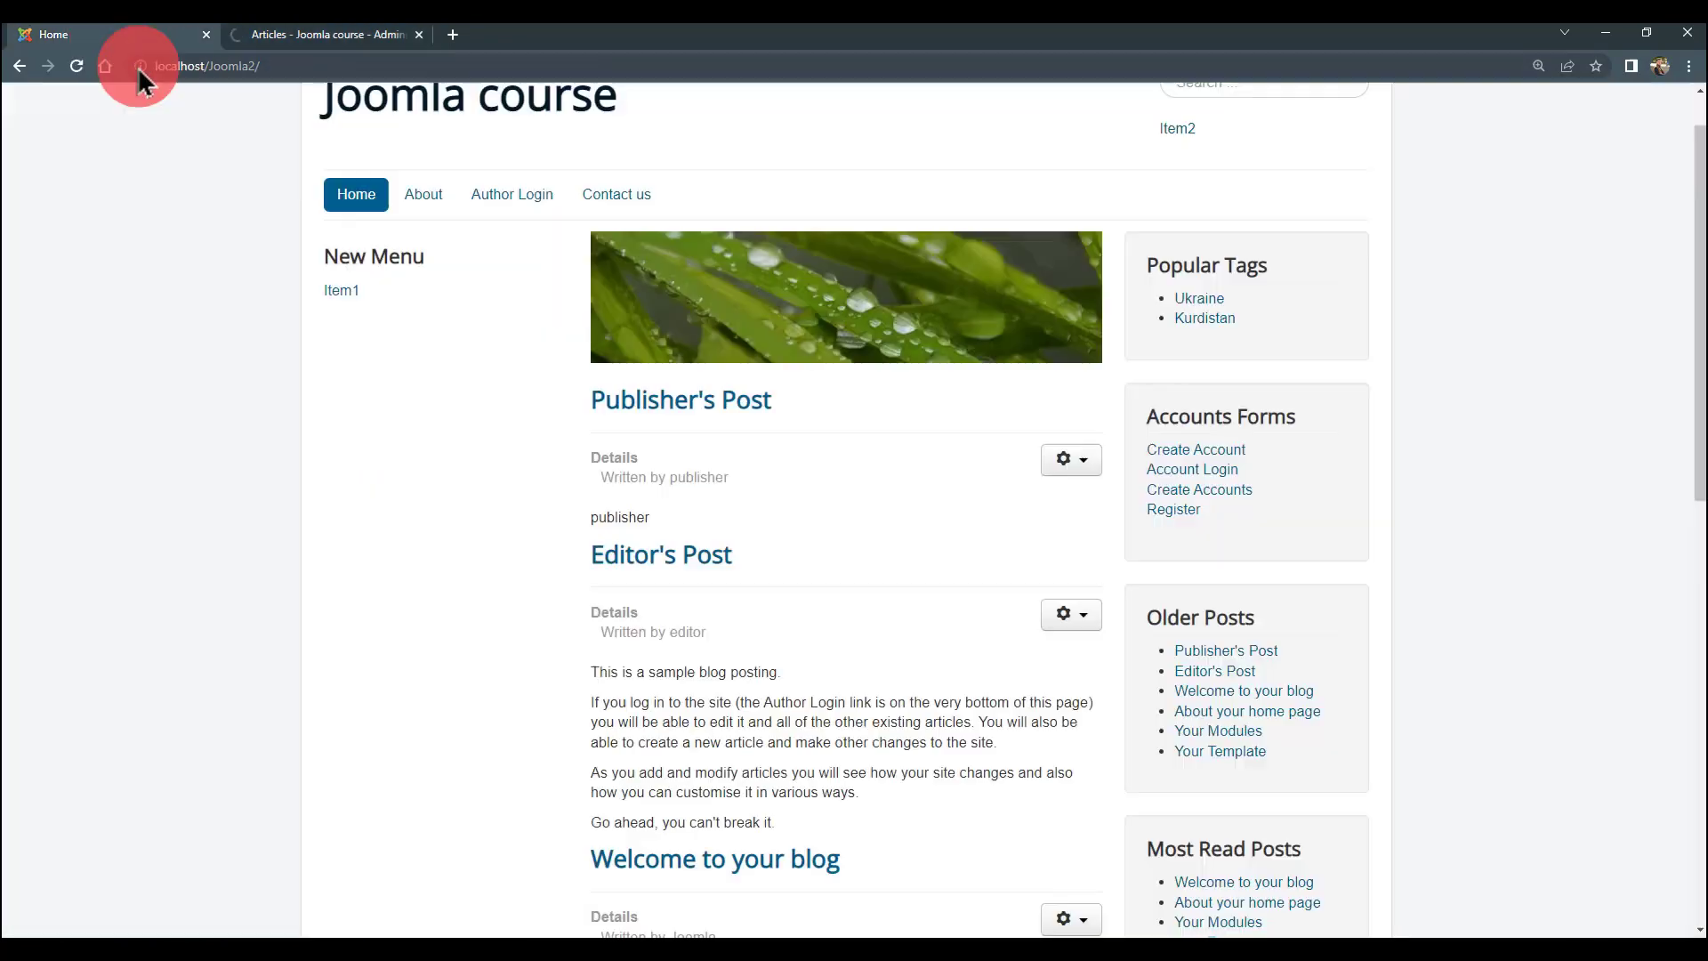
{"action": "left_click", "coordinate": [276, 40]}
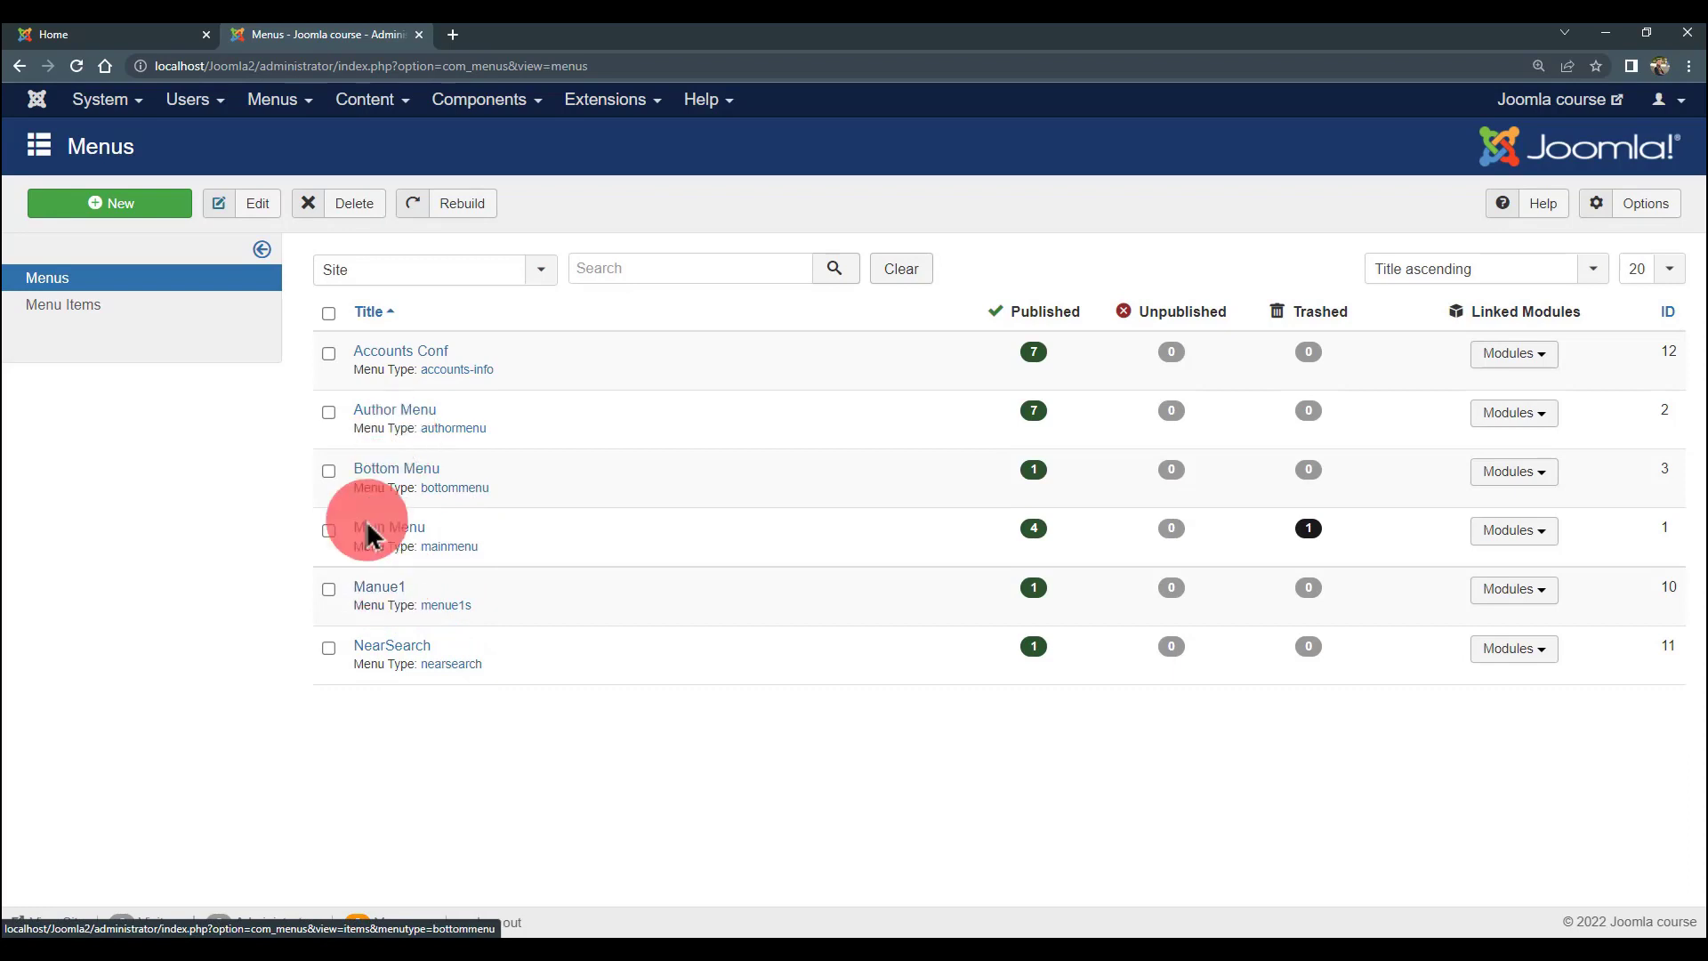
{"action": "left_click", "coordinate": [369, 589]}
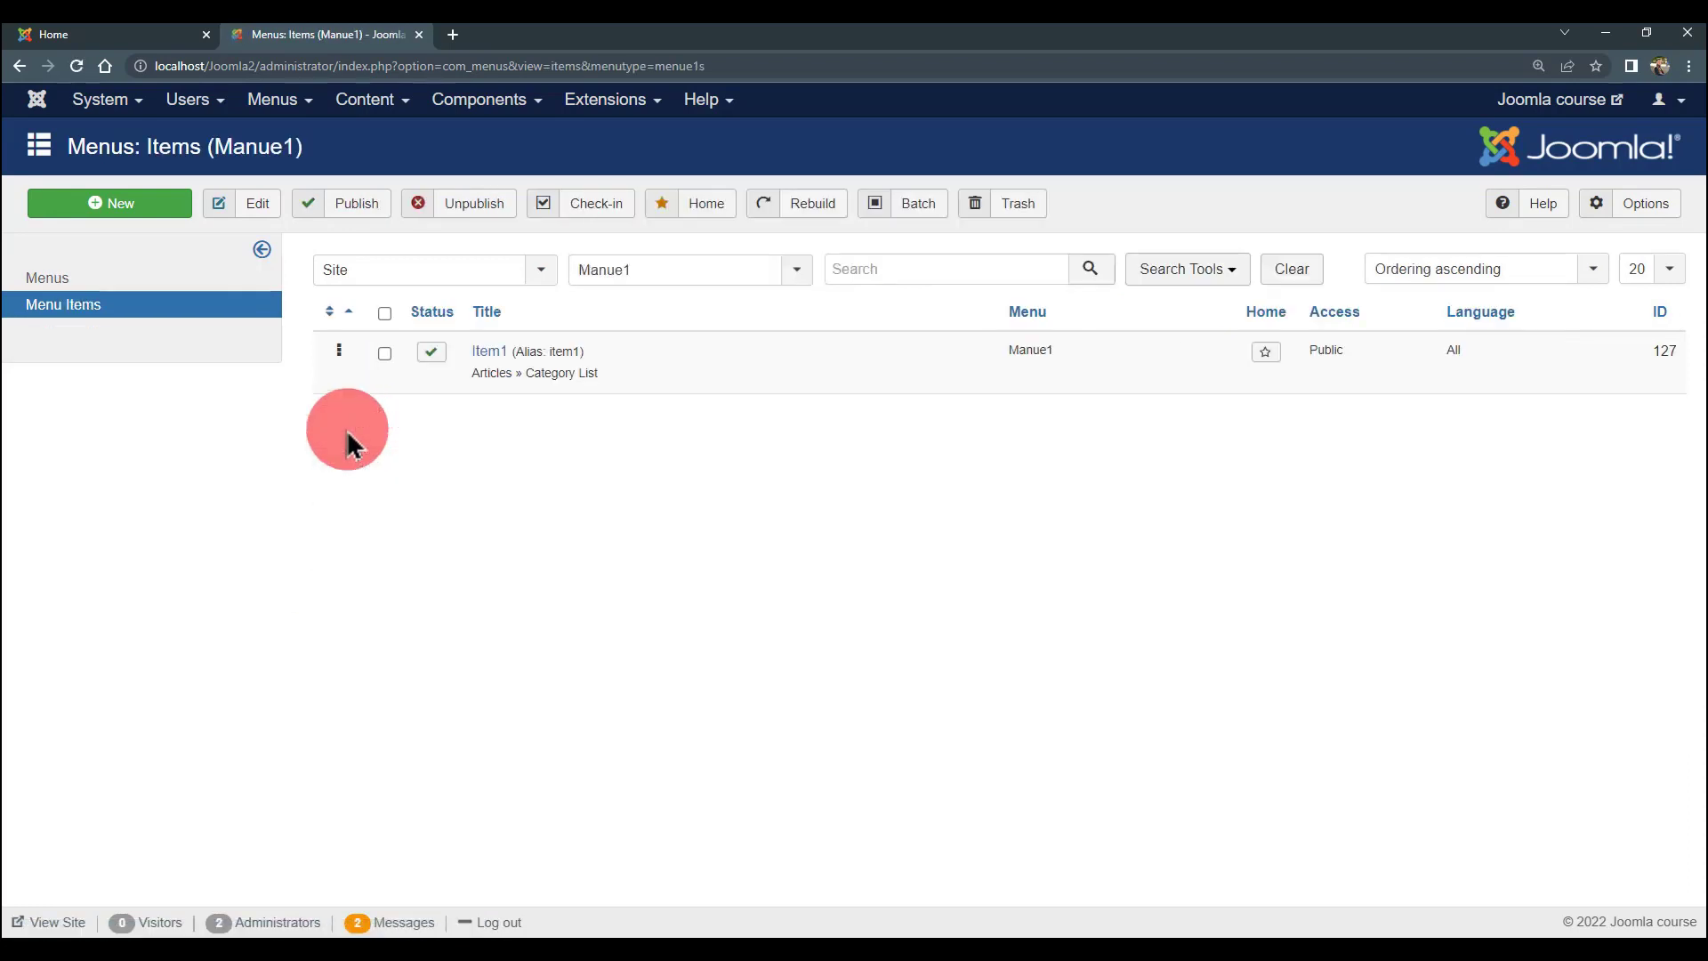
{"action": "left_click", "coordinate": [156, 36]}
{"action": "left_click", "coordinate": [226, 46]}
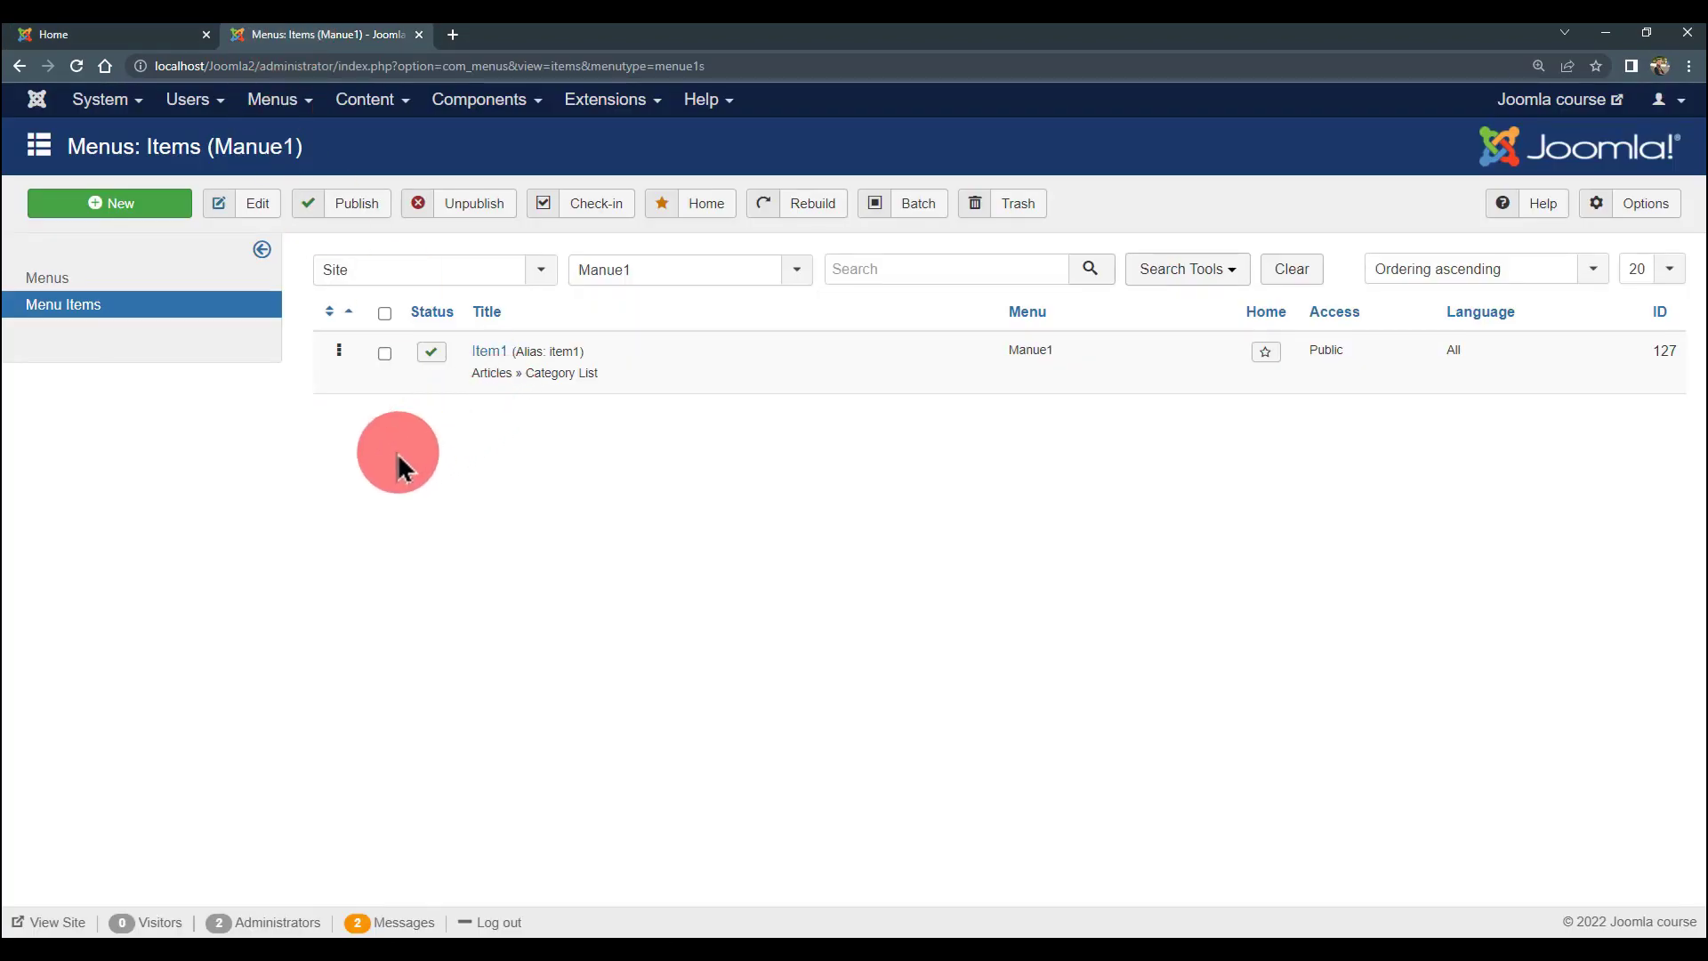
{"action": "key", "text": "alt+Left"}
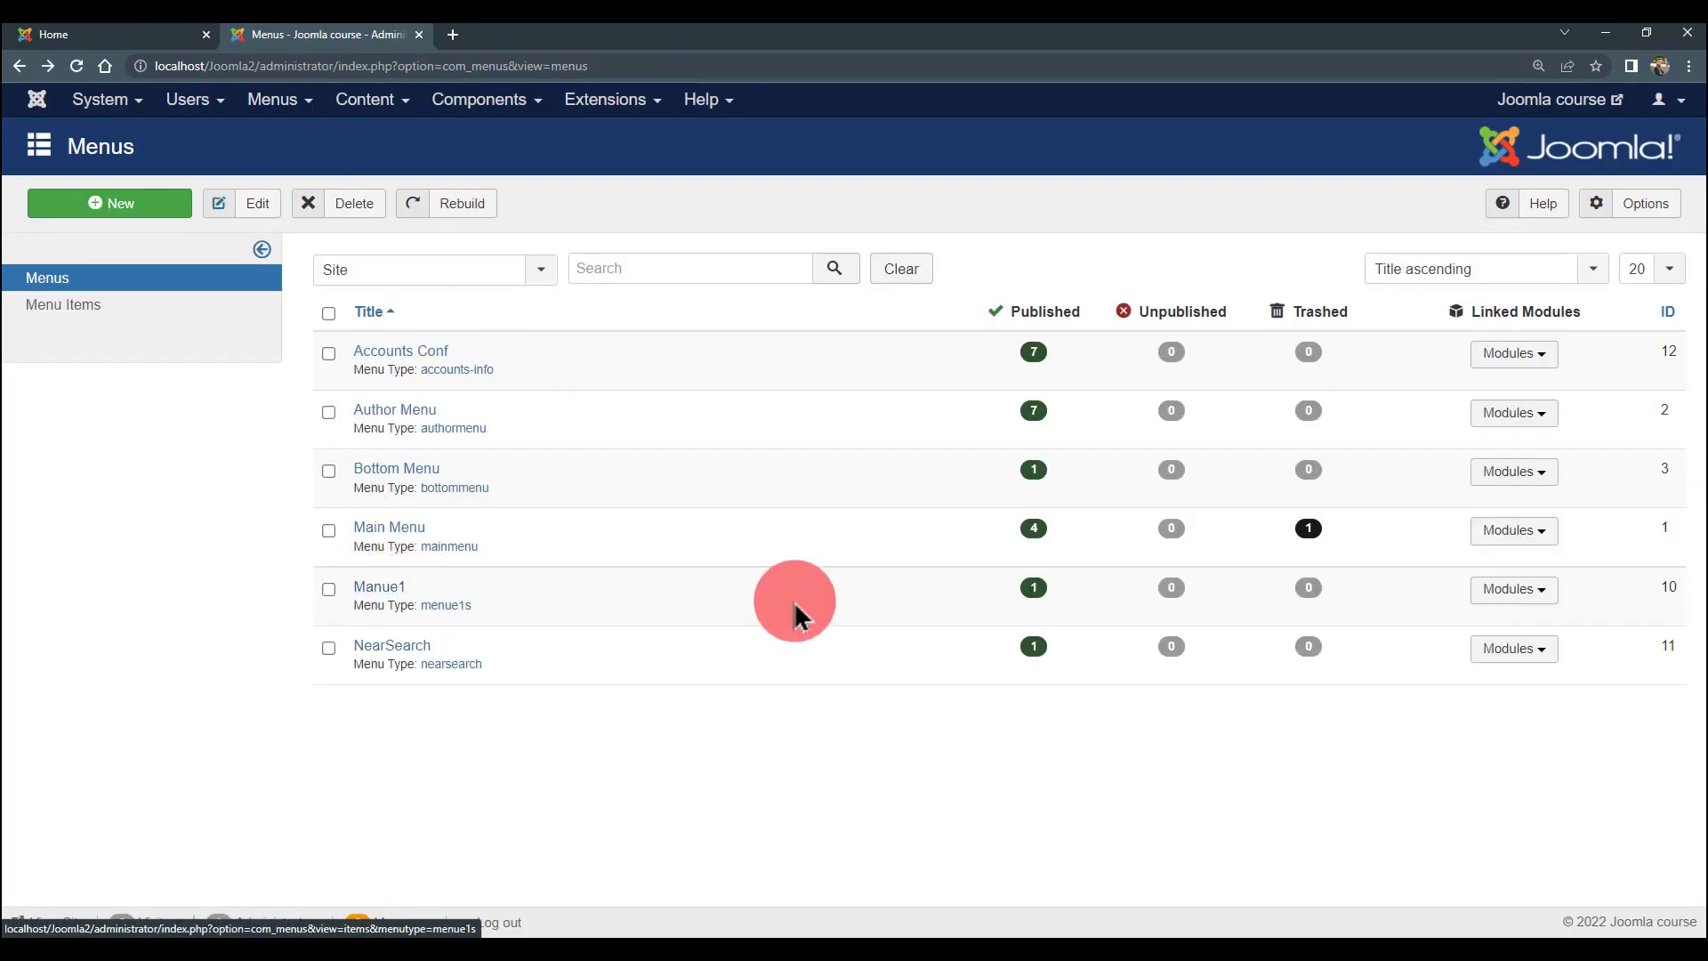
- Tick Manue1, delete it and confirm
{"action": "left_click", "coordinate": [329, 591]}
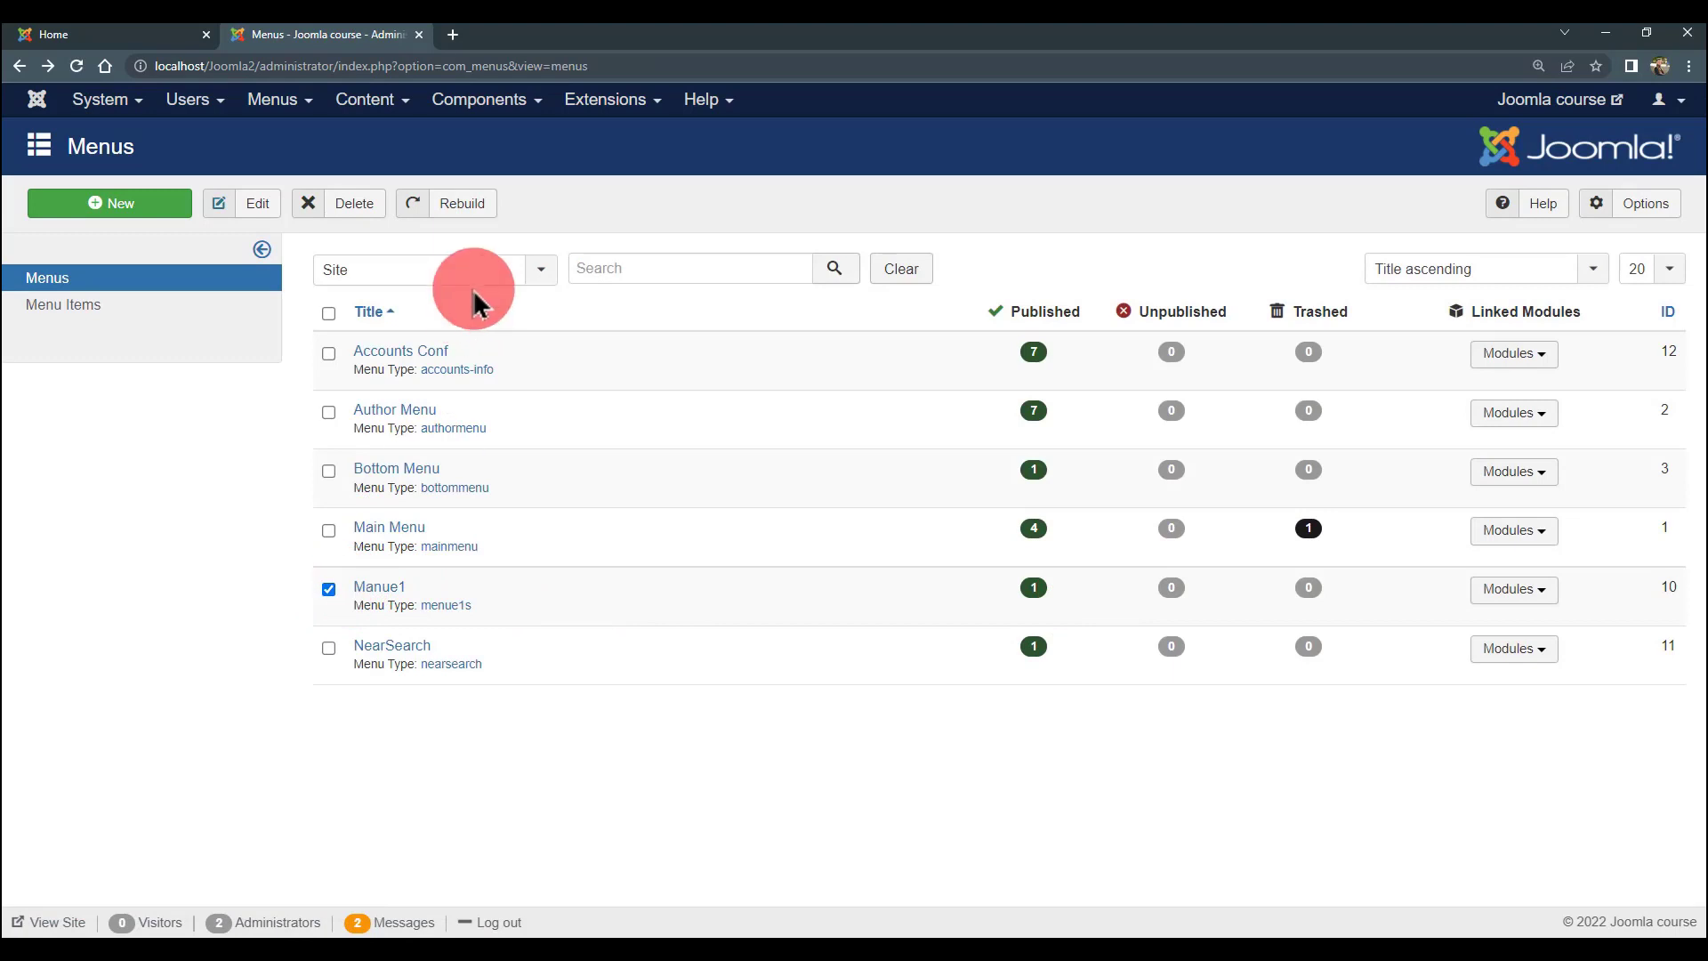
{"action": "left_click", "coordinate": [349, 209]}
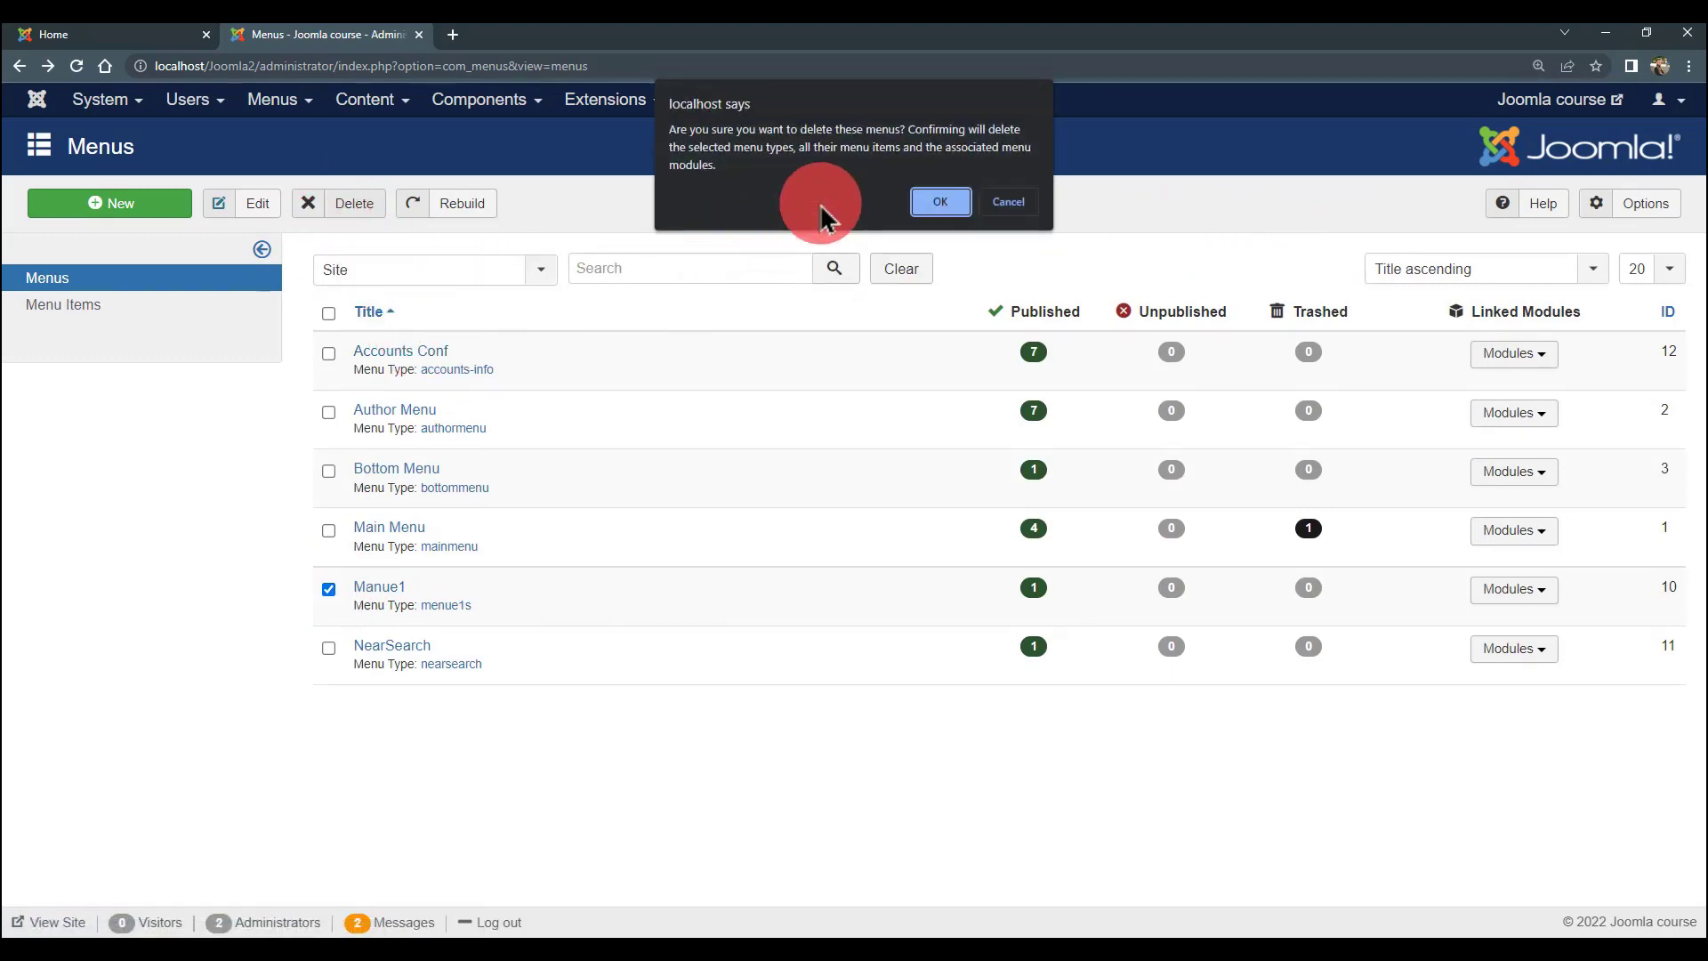
{"action": "left_click", "coordinate": [943, 203]}
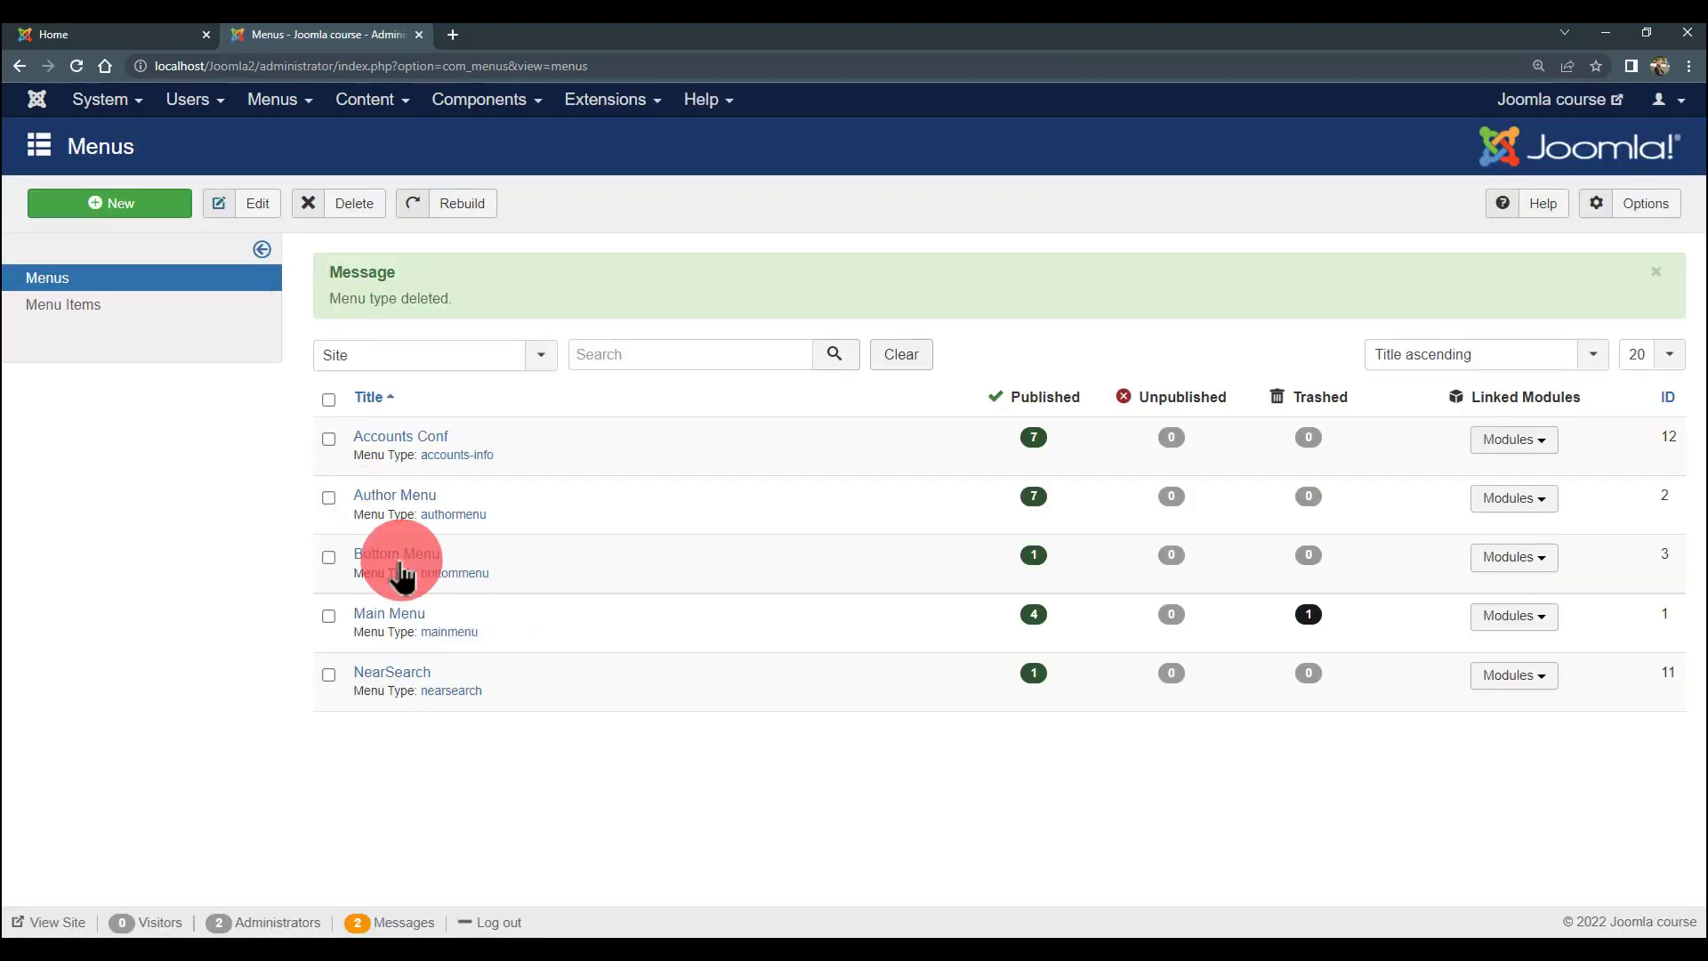
- Reload the Joomla course front page in the Home tab
{"action": "left_click", "coordinate": [153, 35]}
{"action": "left_click", "coordinate": [76, 66]}
{"action": "scroll", "coordinate": [408, 591], "scroll_direction": "down", "scroll_amount": 1}
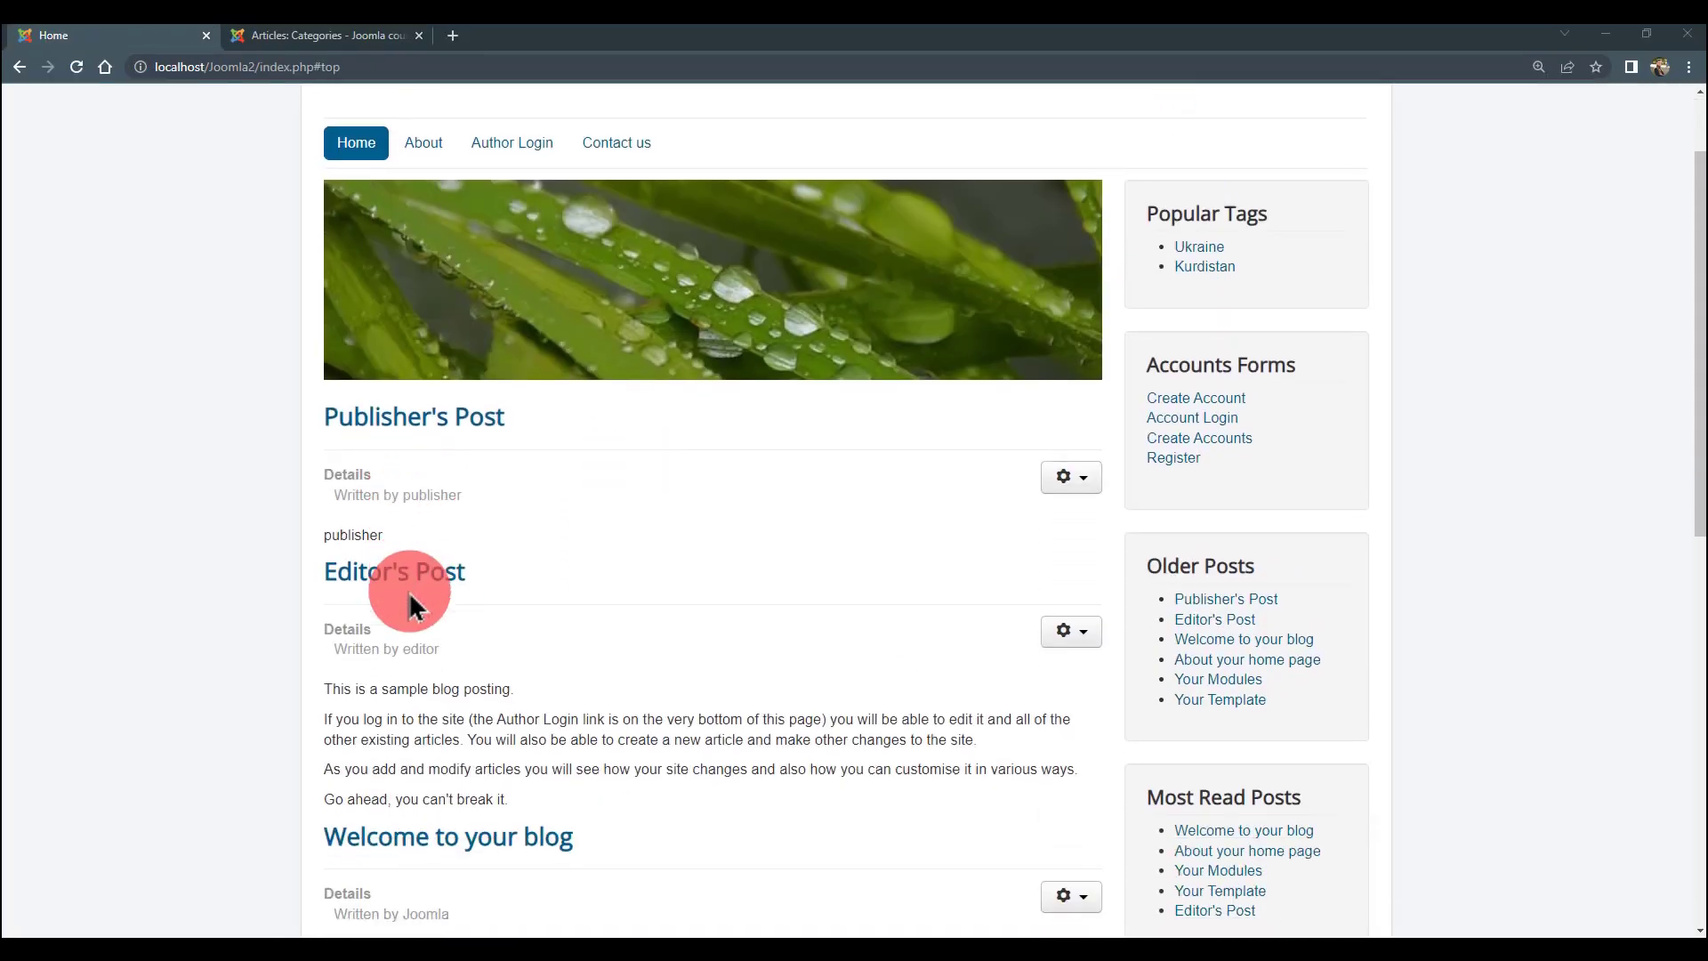
{"action": "scroll", "coordinate": [409, 591], "scroll_direction": "up", "scroll_amount": 1}
{"action": "left_click_drag", "start_coordinate": [210, 217], "coordinate": [96, 363]}
{"action": "left_click", "coordinate": [98, 359]}
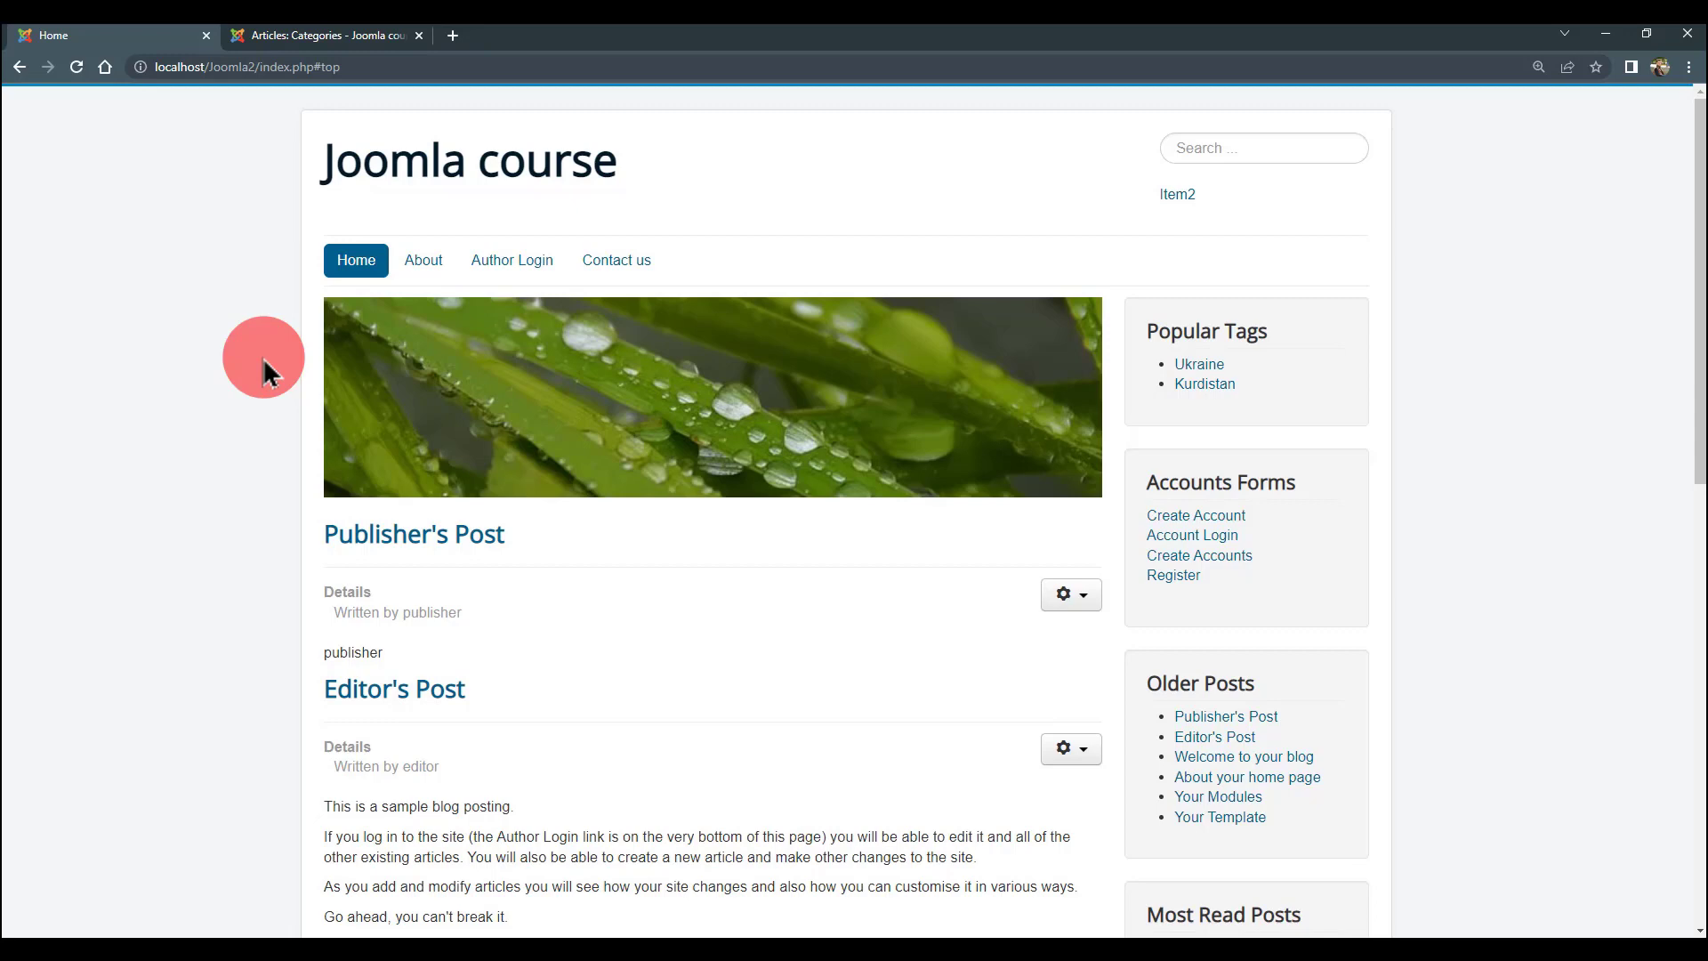
- Scroll through the front page and select the Popular Tags heading text
{"action": "scroll", "coordinate": [265, 372], "scroll_direction": "down", "scroll_amount": 1}
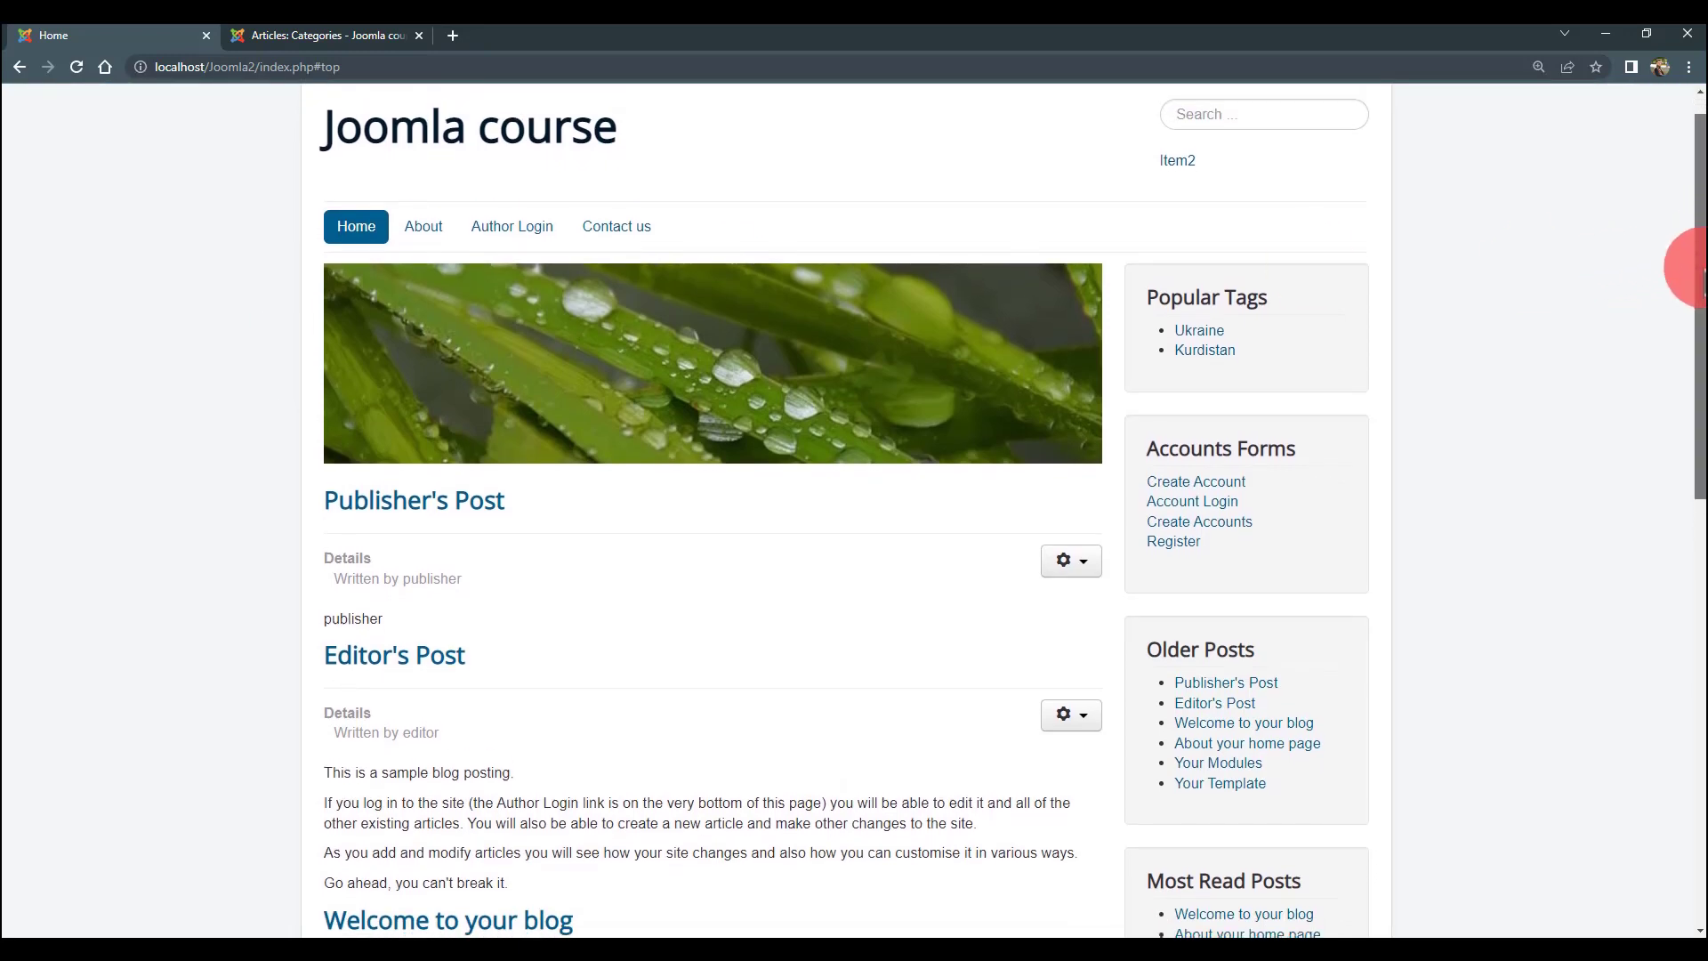
{"action": "left_click_drag", "start_coordinate": [1695, 267], "coordinate": [1698, 164]}
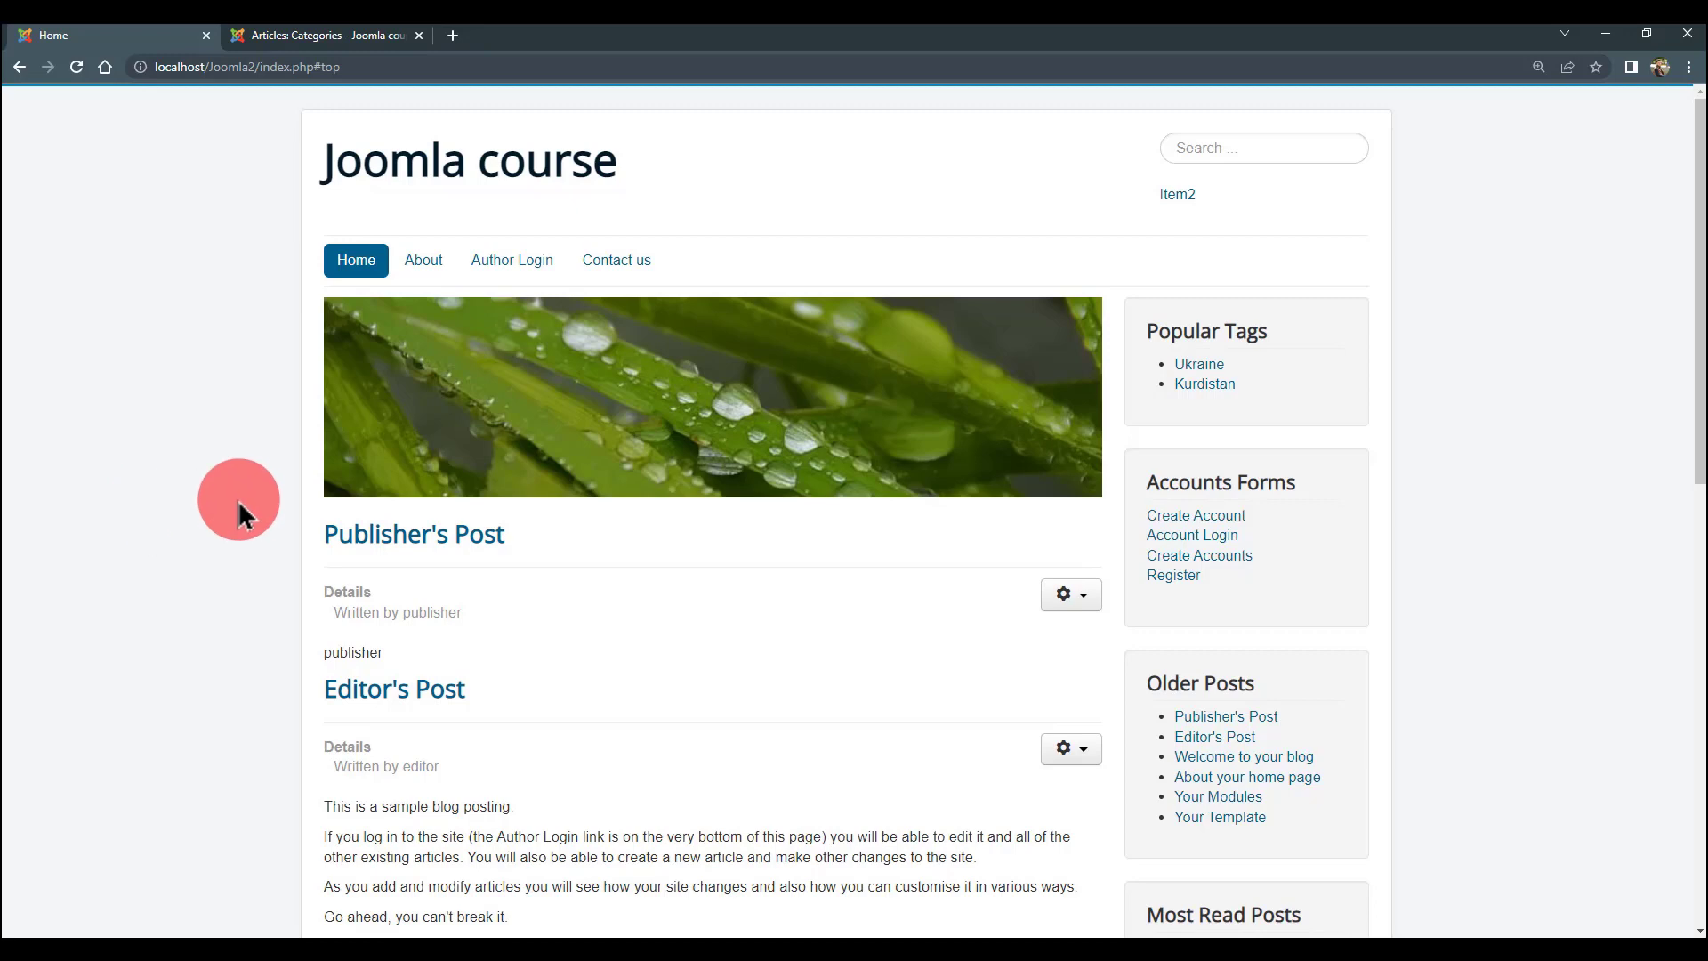
{"action": "scroll", "coordinate": [238, 516], "scroll_direction": "down", "scroll_amount": 1}
{"action": "scroll", "coordinate": [239, 516], "scroll_direction": "up", "scroll_amount": 1}
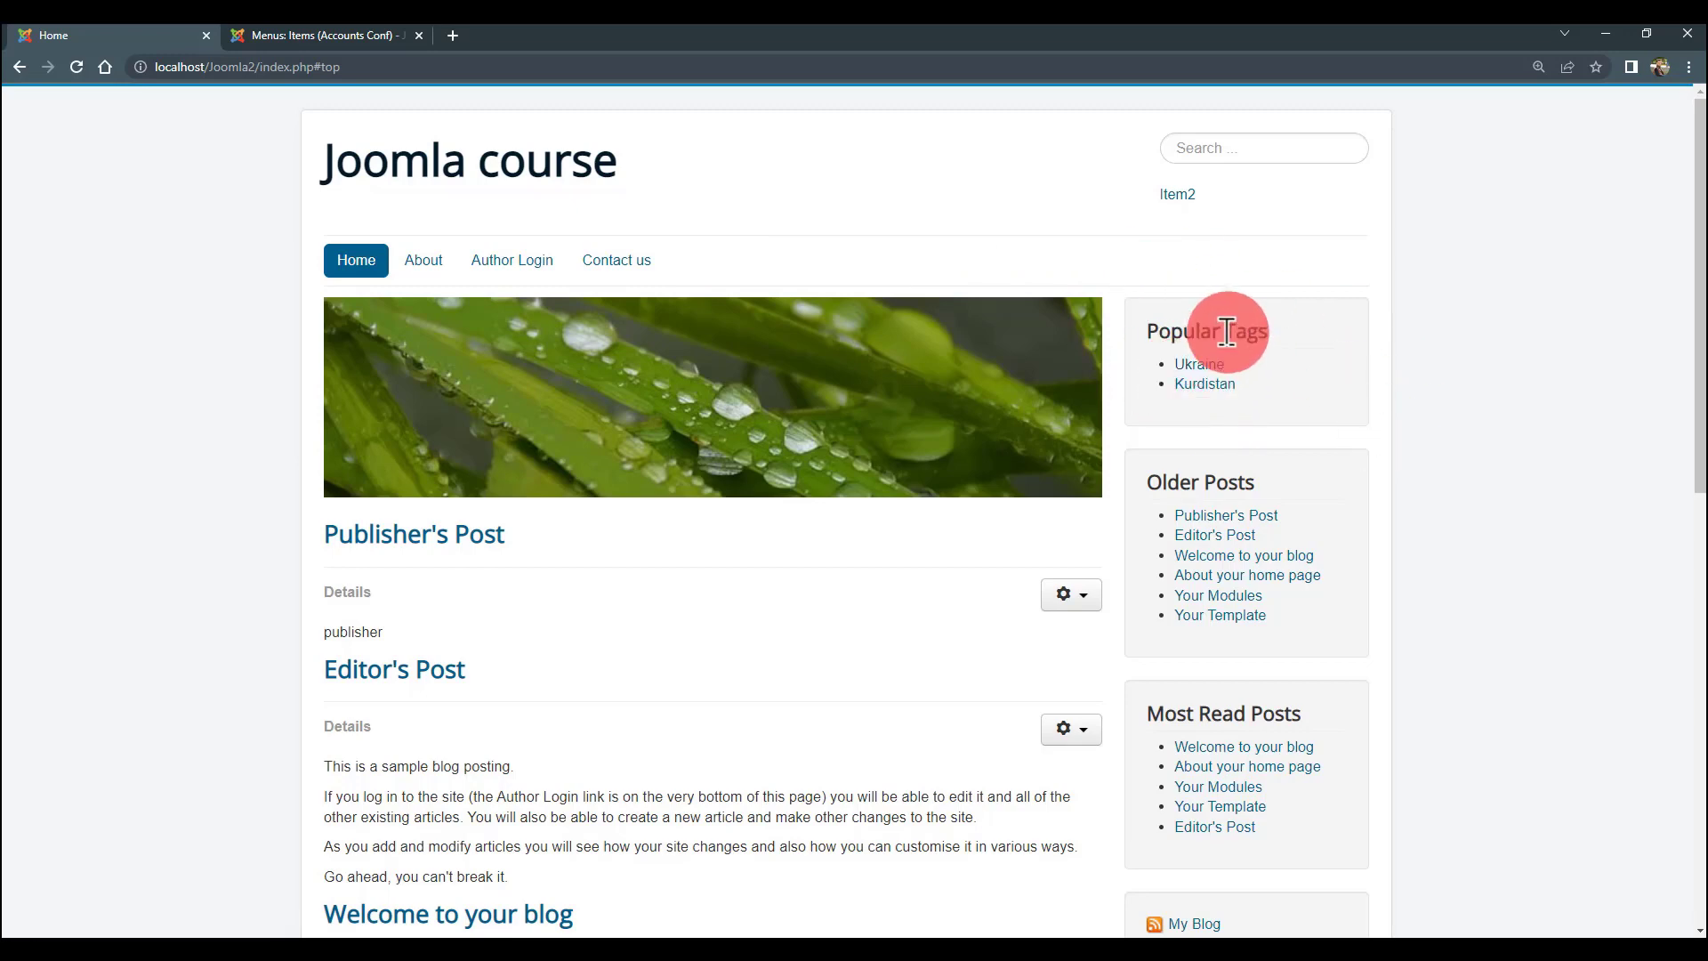
{"action": "left_click_drag", "start_coordinate": [1276, 332], "coordinate": [1147, 335]}
{"action": "left_click", "coordinate": [1399, 266]}
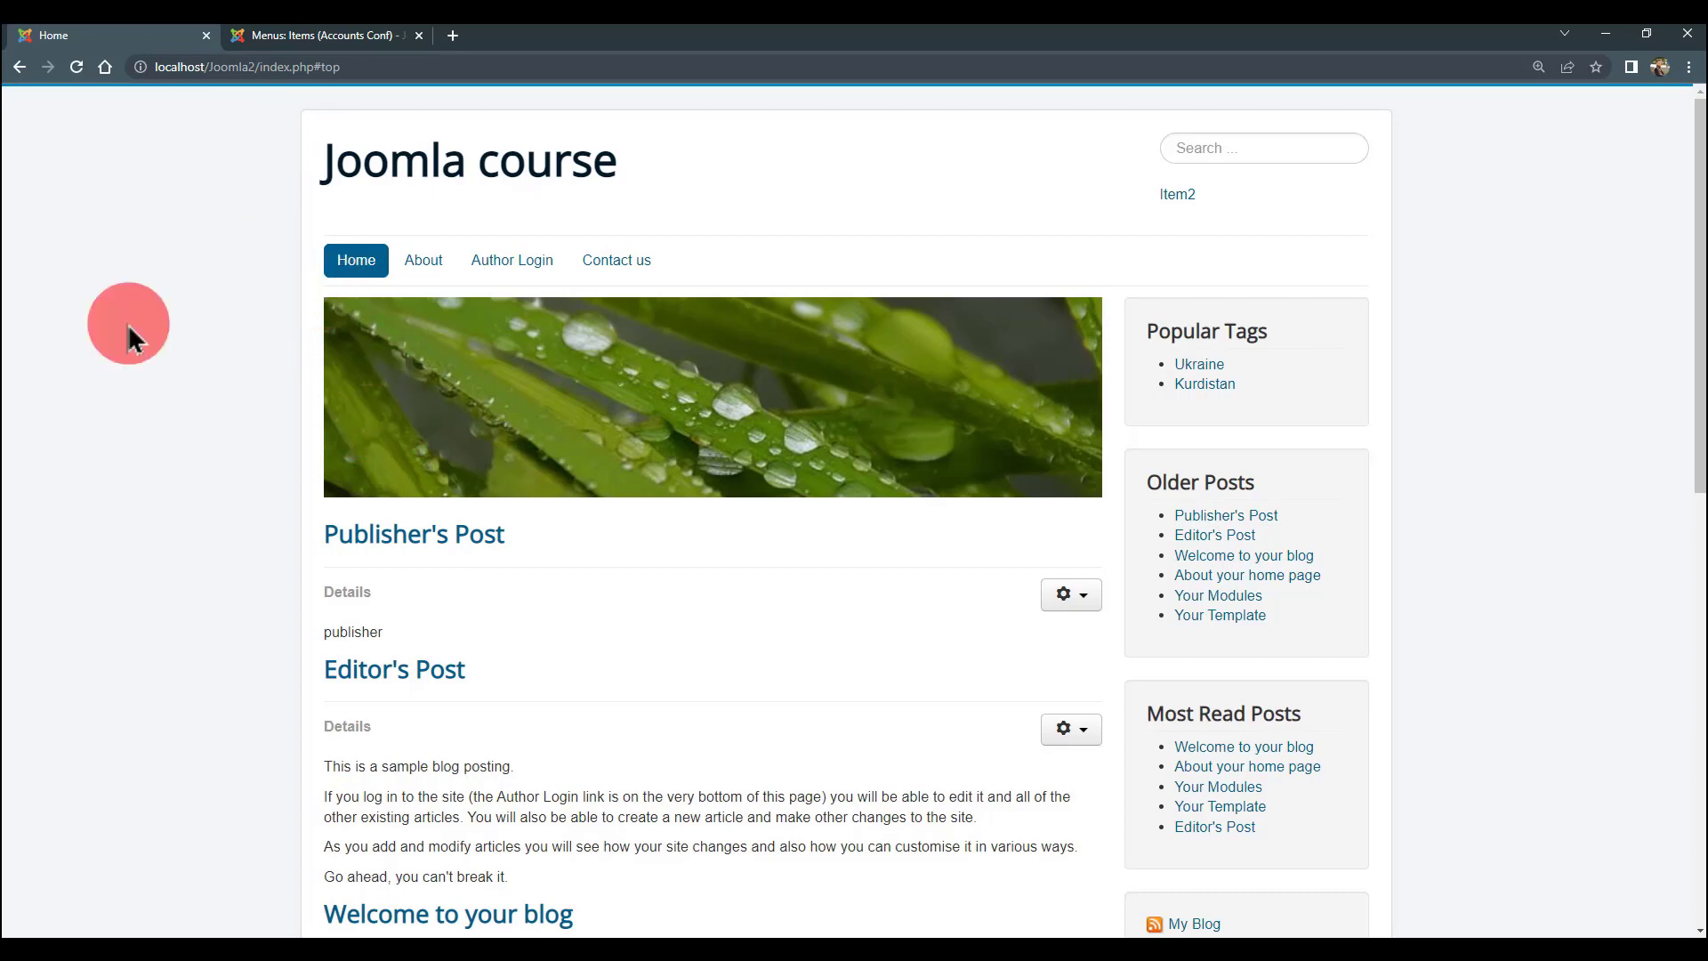
{"action": "left_click", "coordinate": [273, 40]}
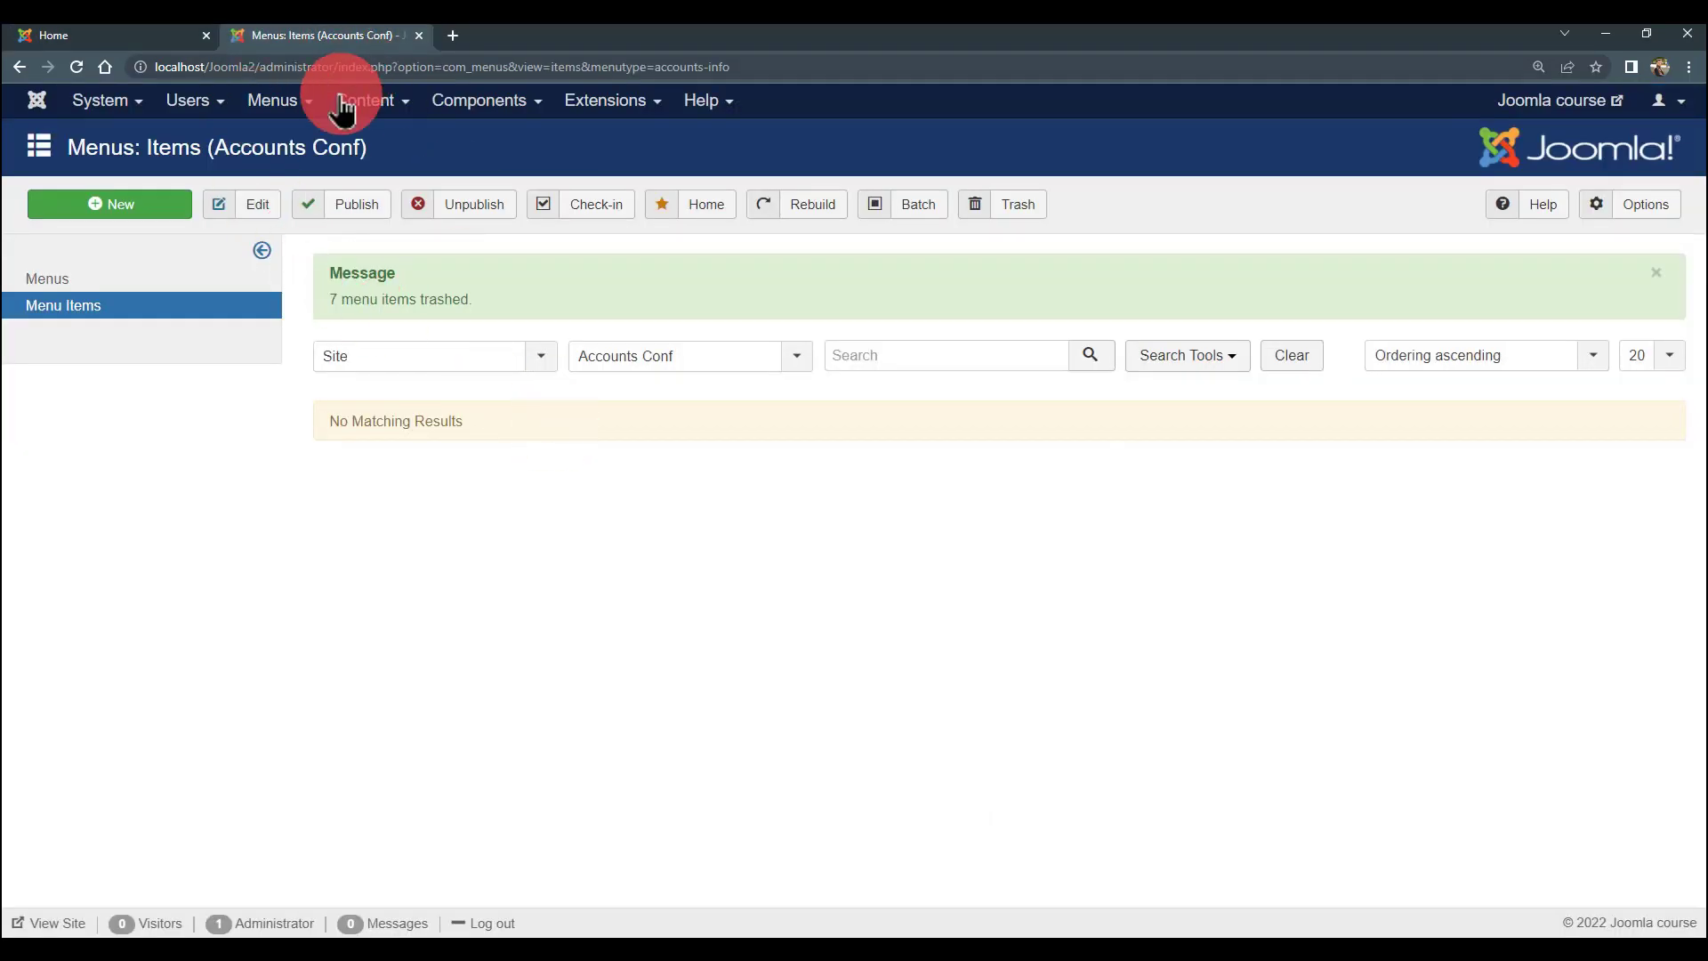
- Go to Users > Manage and start a new user
{"action": "mouse_move", "coordinate": [191, 101]}
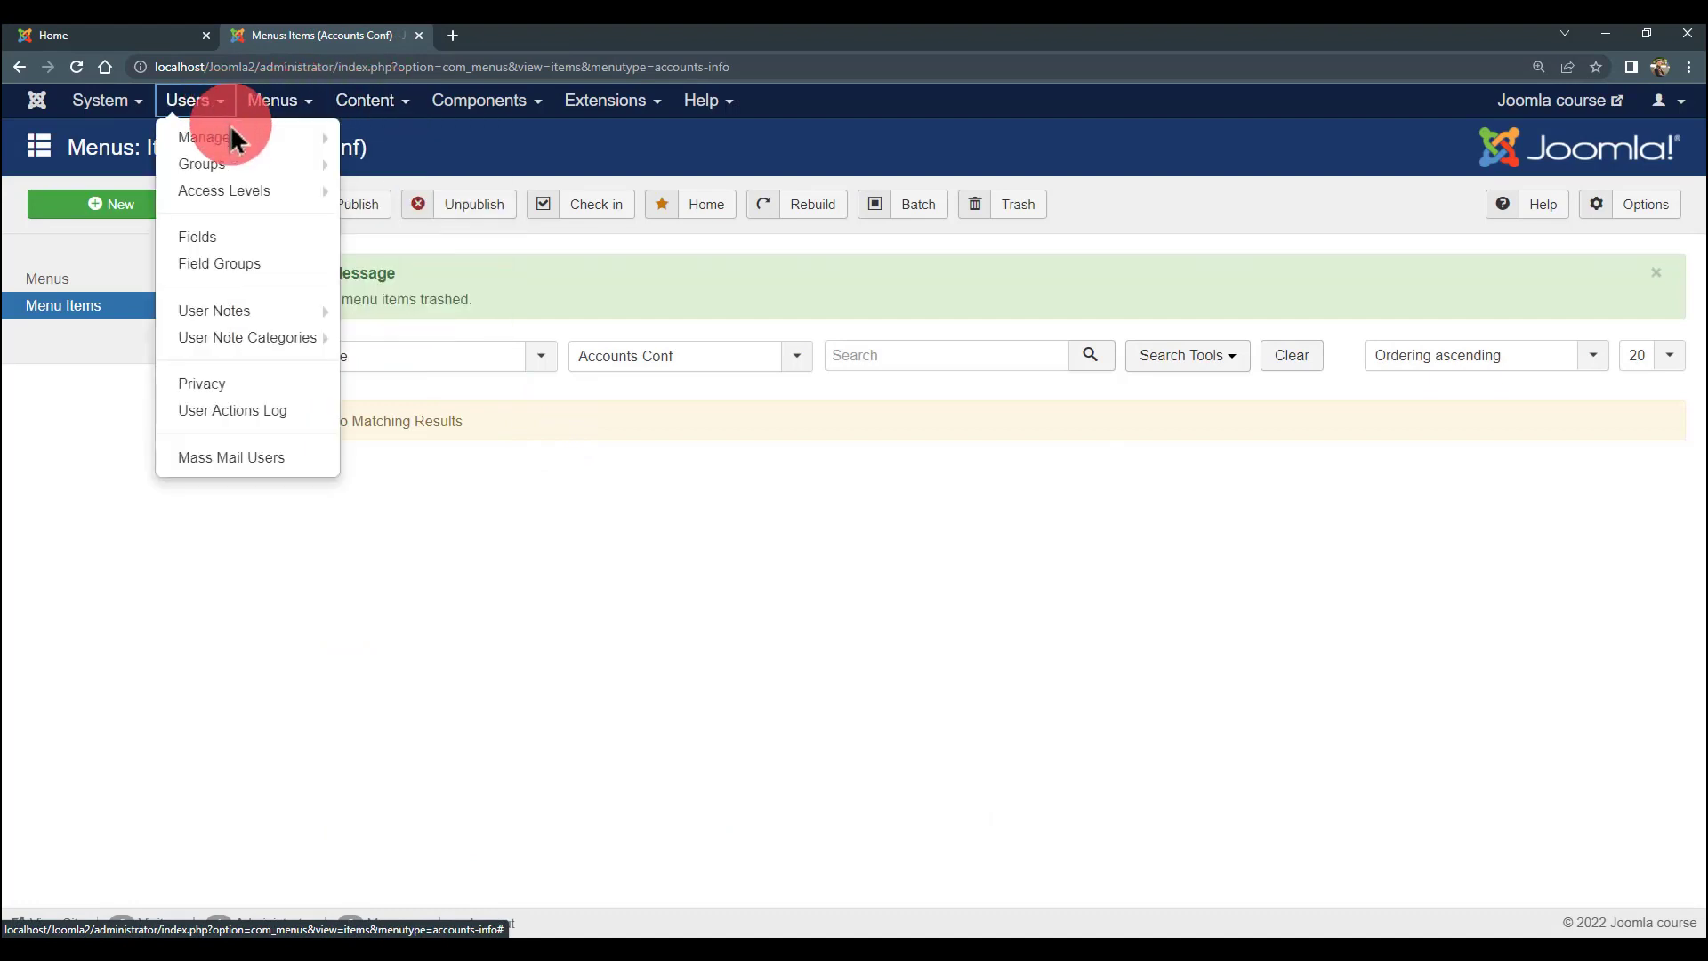
{"action": "mouse_move", "coordinate": [226, 142]}
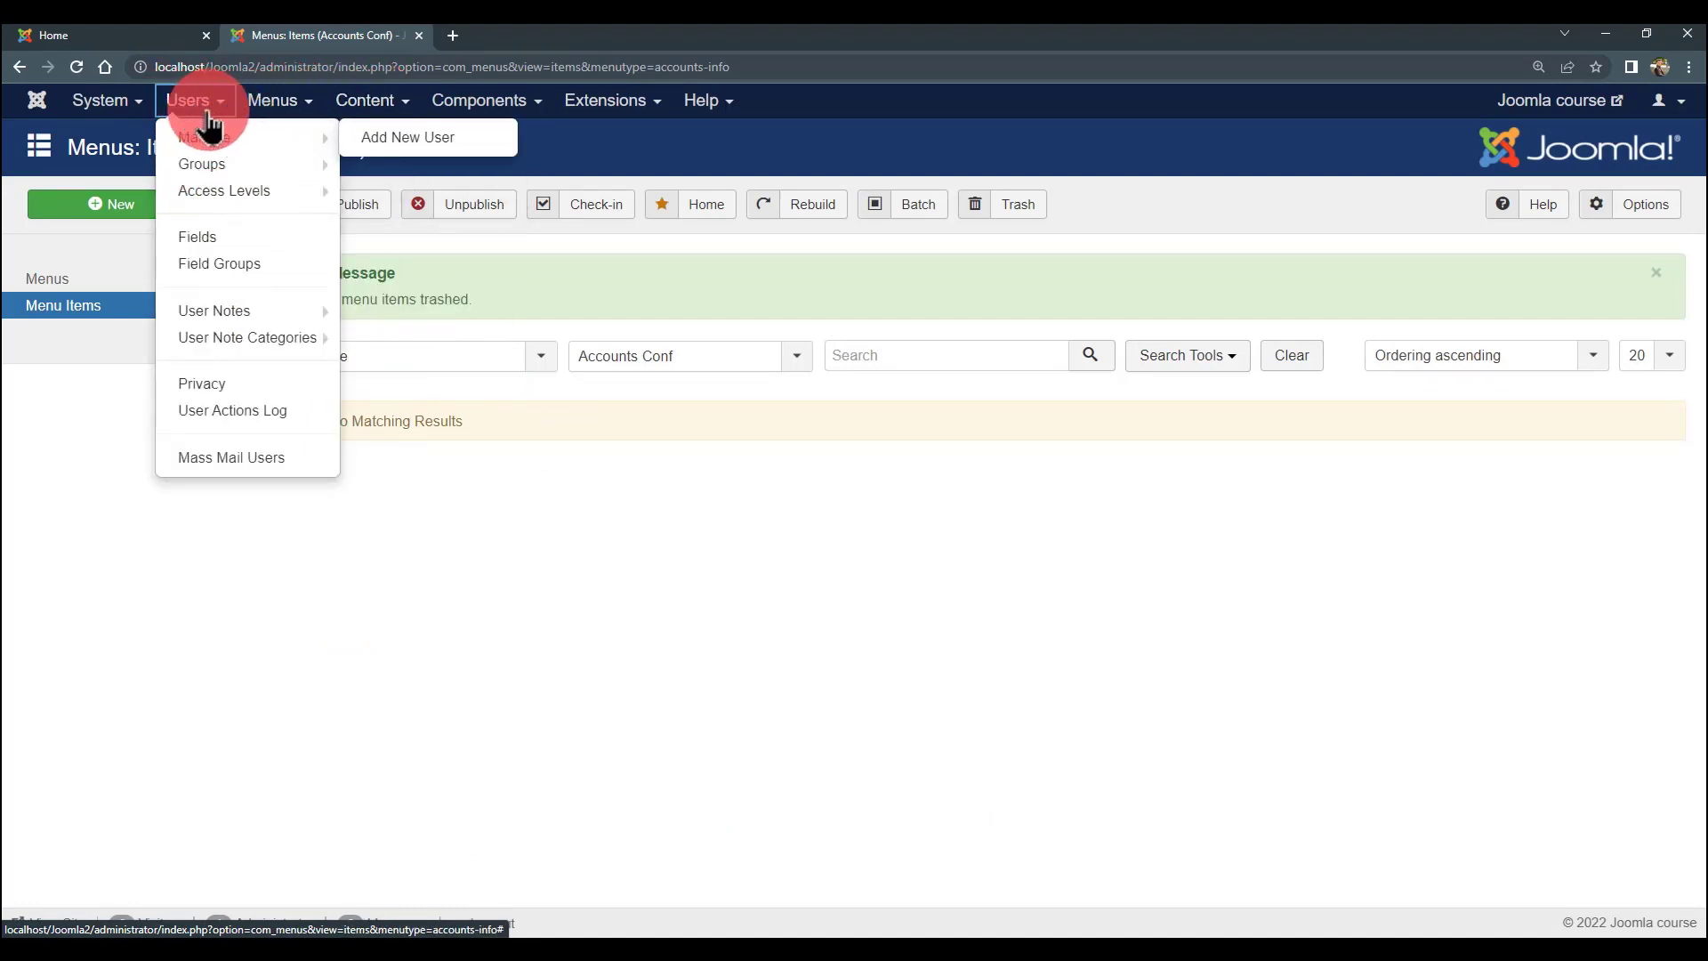
{"action": "left_click", "coordinate": [216, 159]}
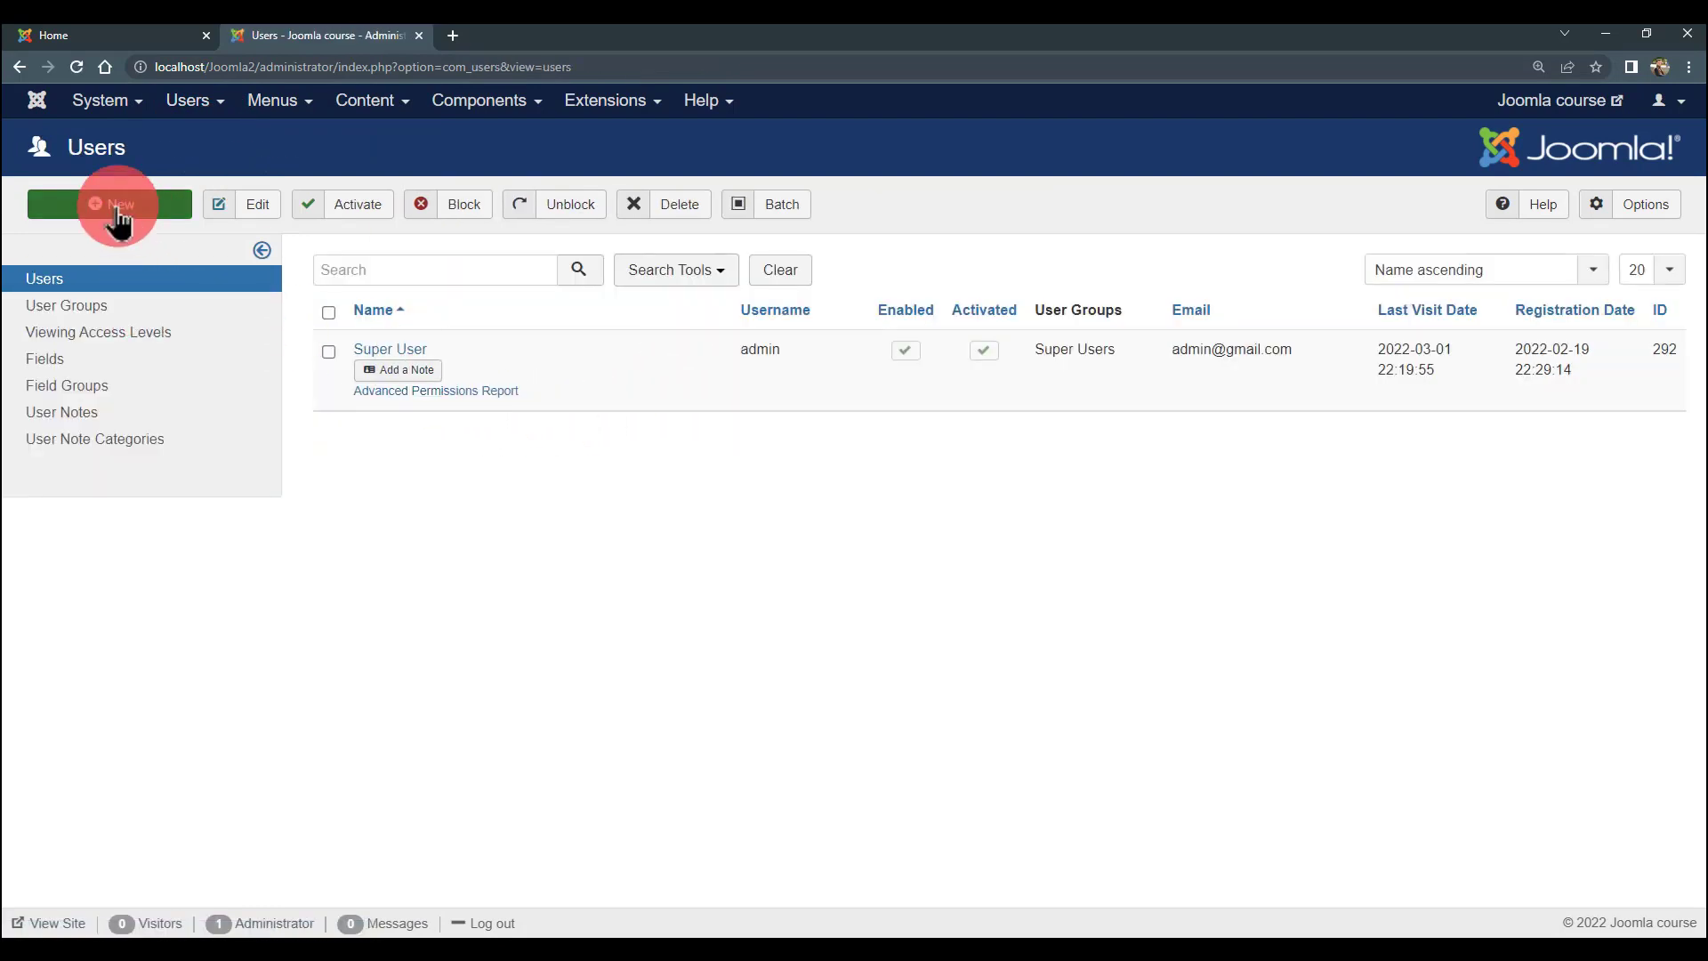
{"action": "left_click", "coordinate": [119, 213]}
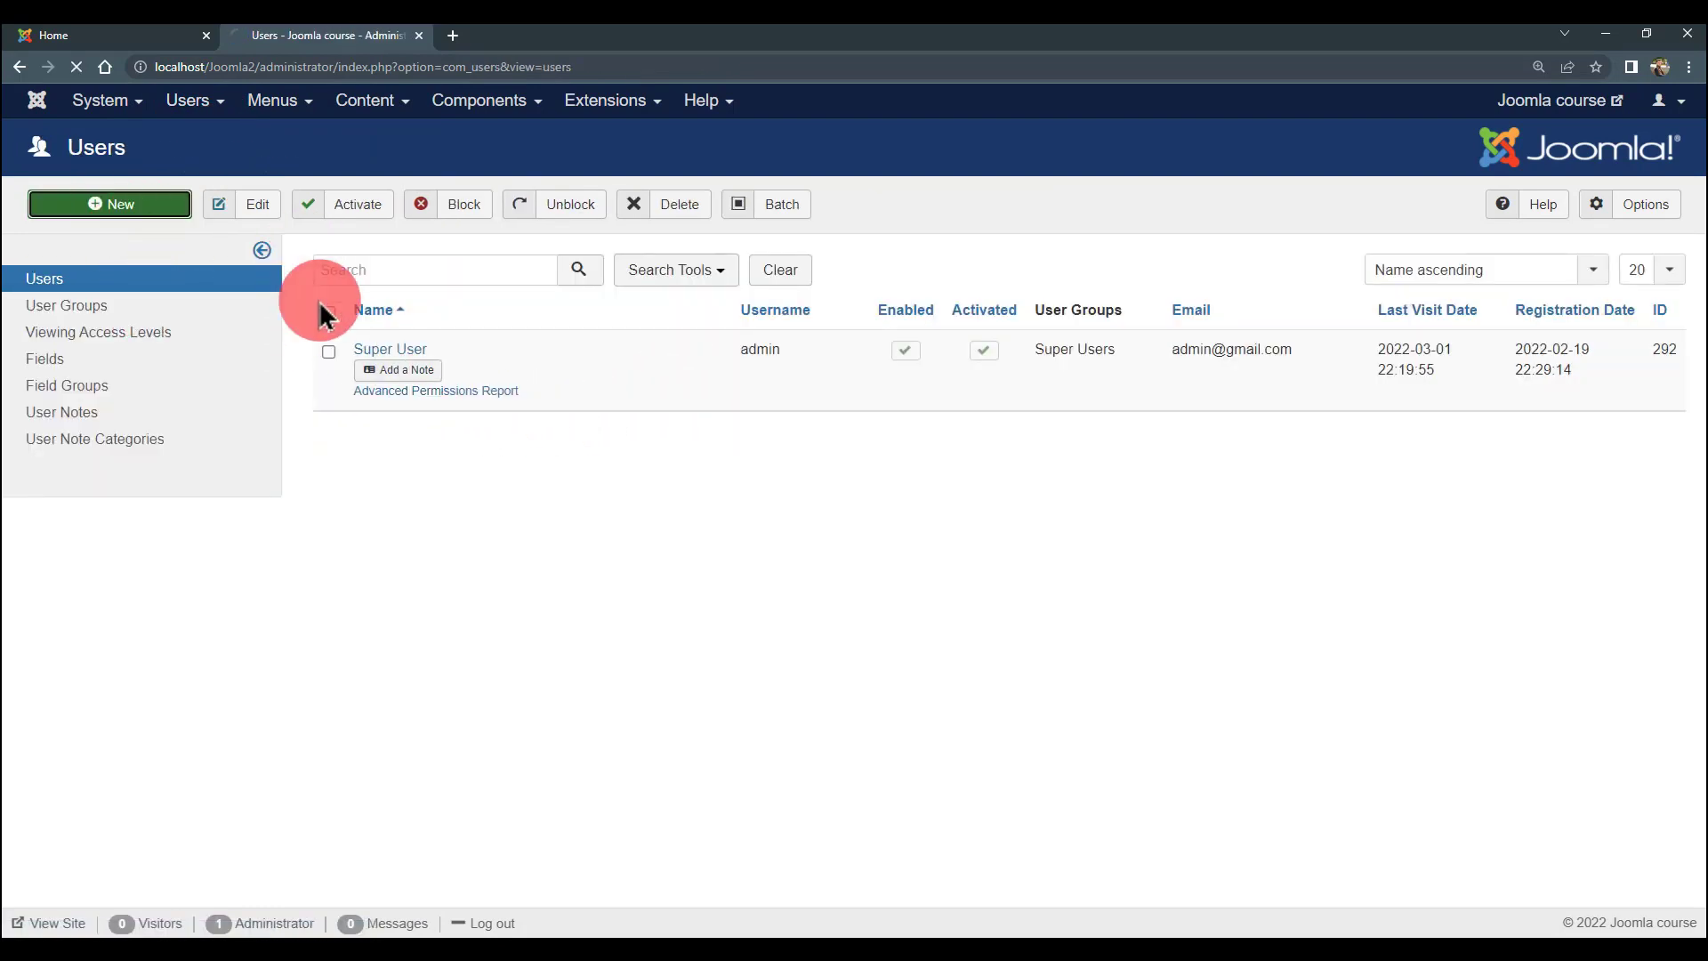
- Fill in name manager, login name, password and e-mail from saved details
{"action": "left_click", "coordinate": [405, 325]}
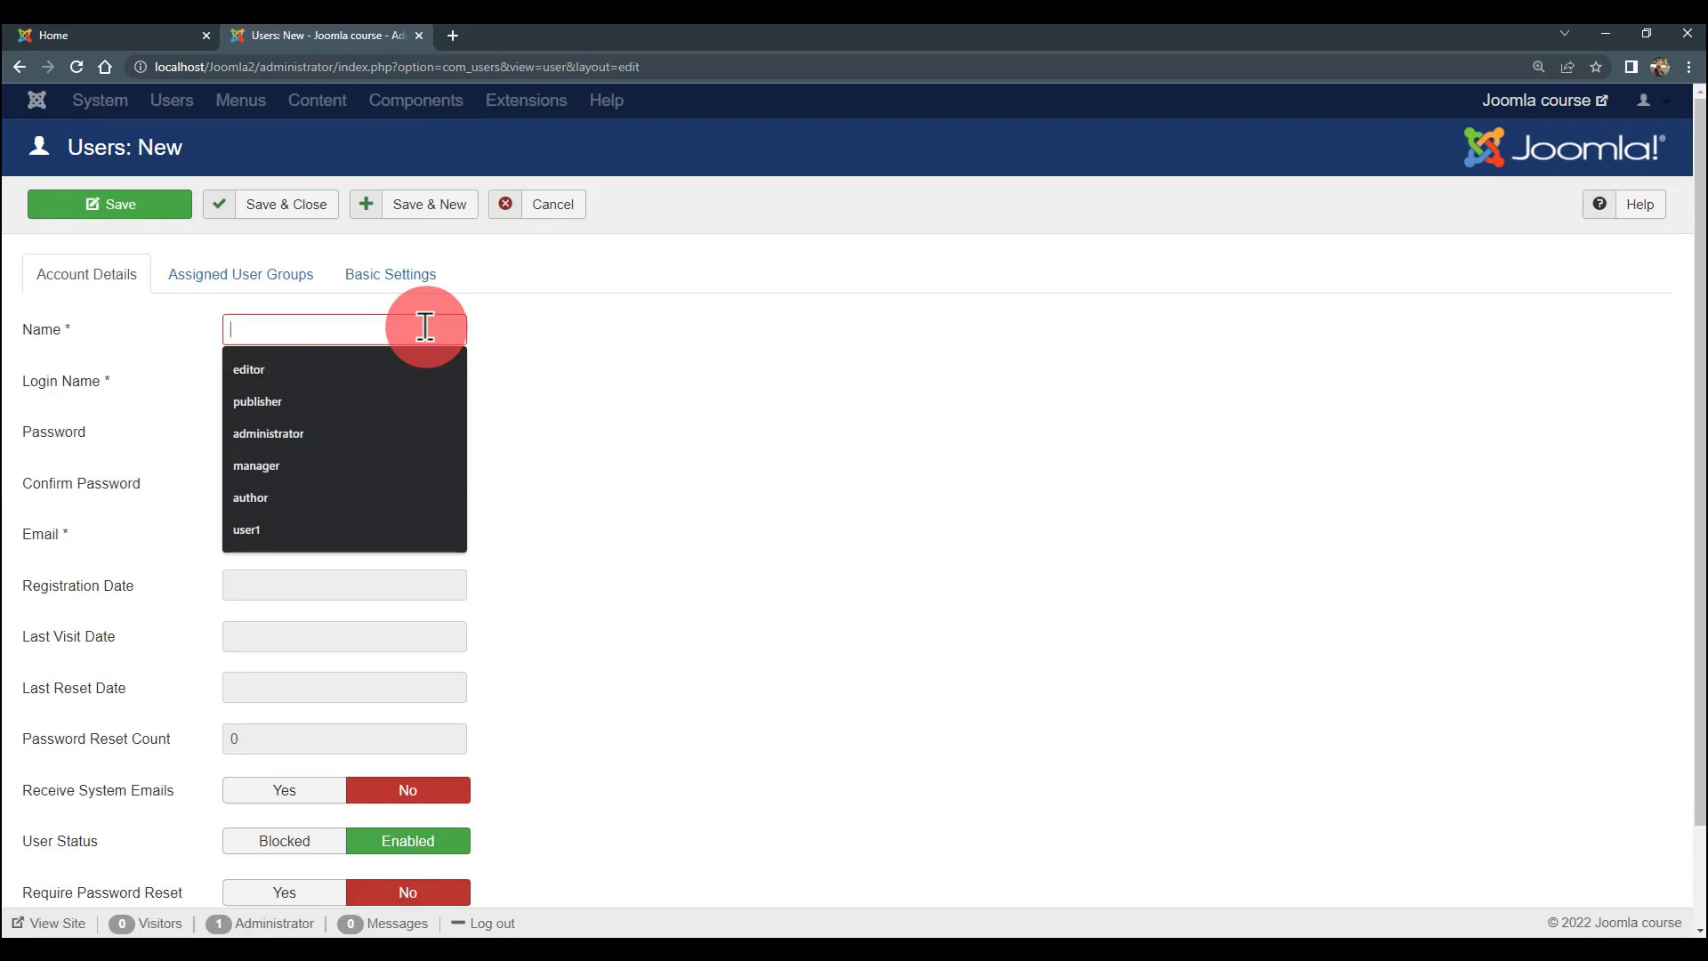
{"action": "left_click", "coordinate": [343, 466]}
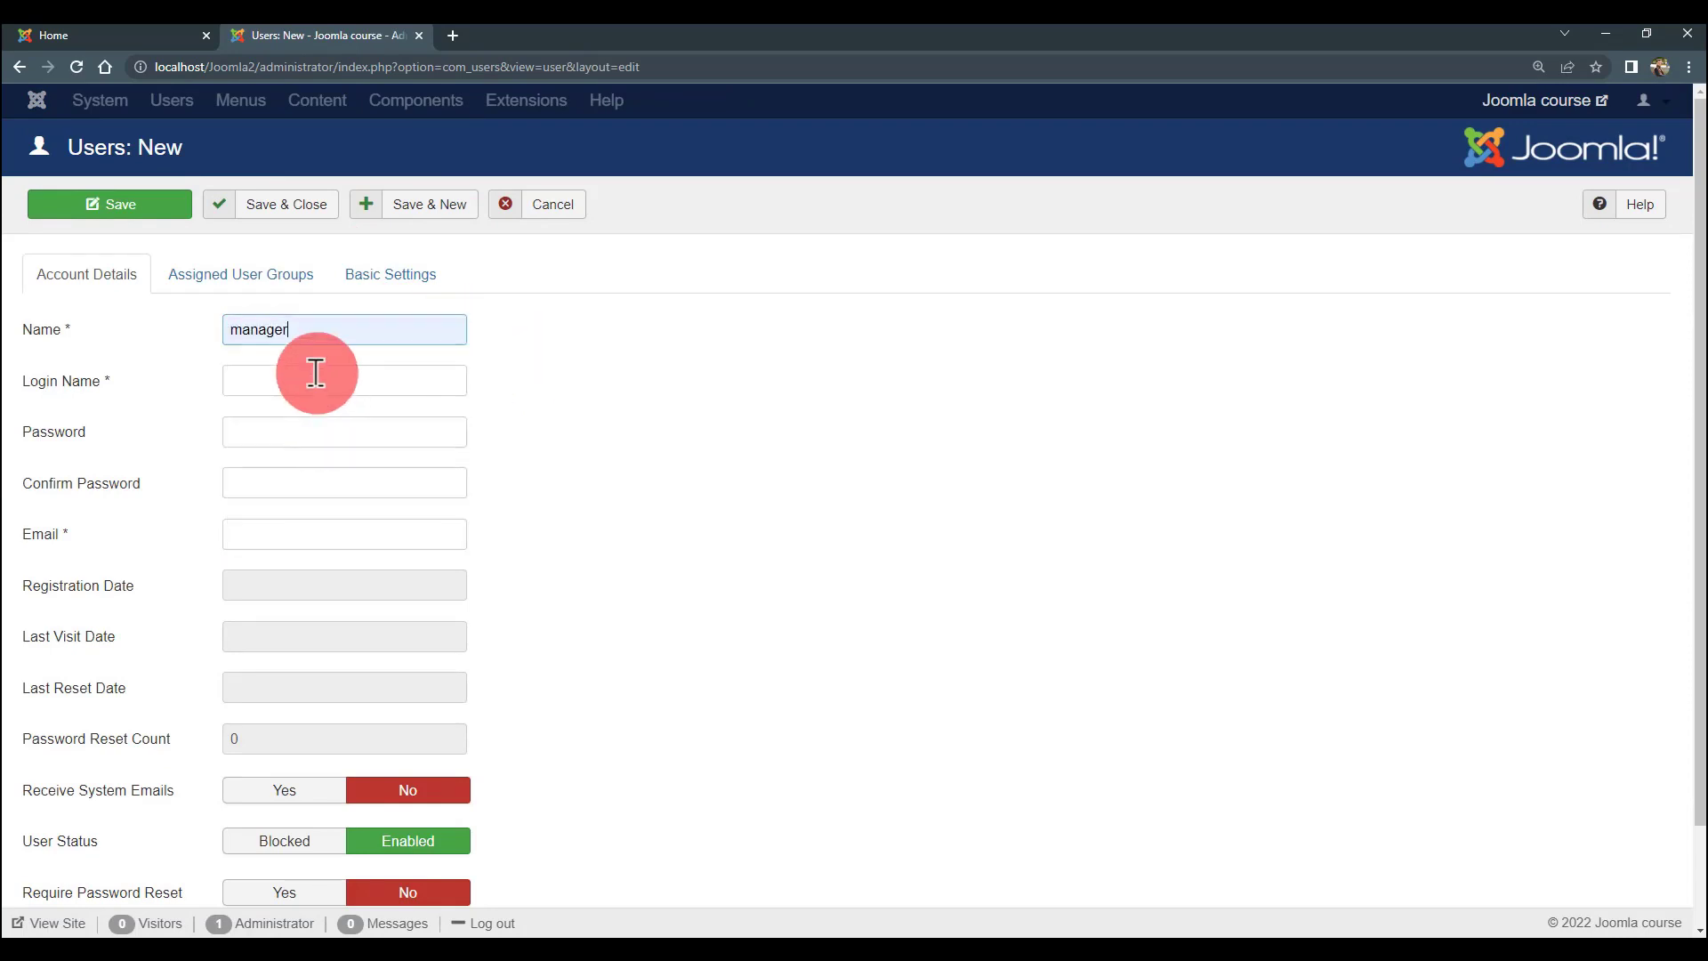
{"action": "left_click", "coordinate": [316, 374]}
{"action": "left_click_drag", "start_coordinate": [328, 322], "coordinate": [210, 339]}
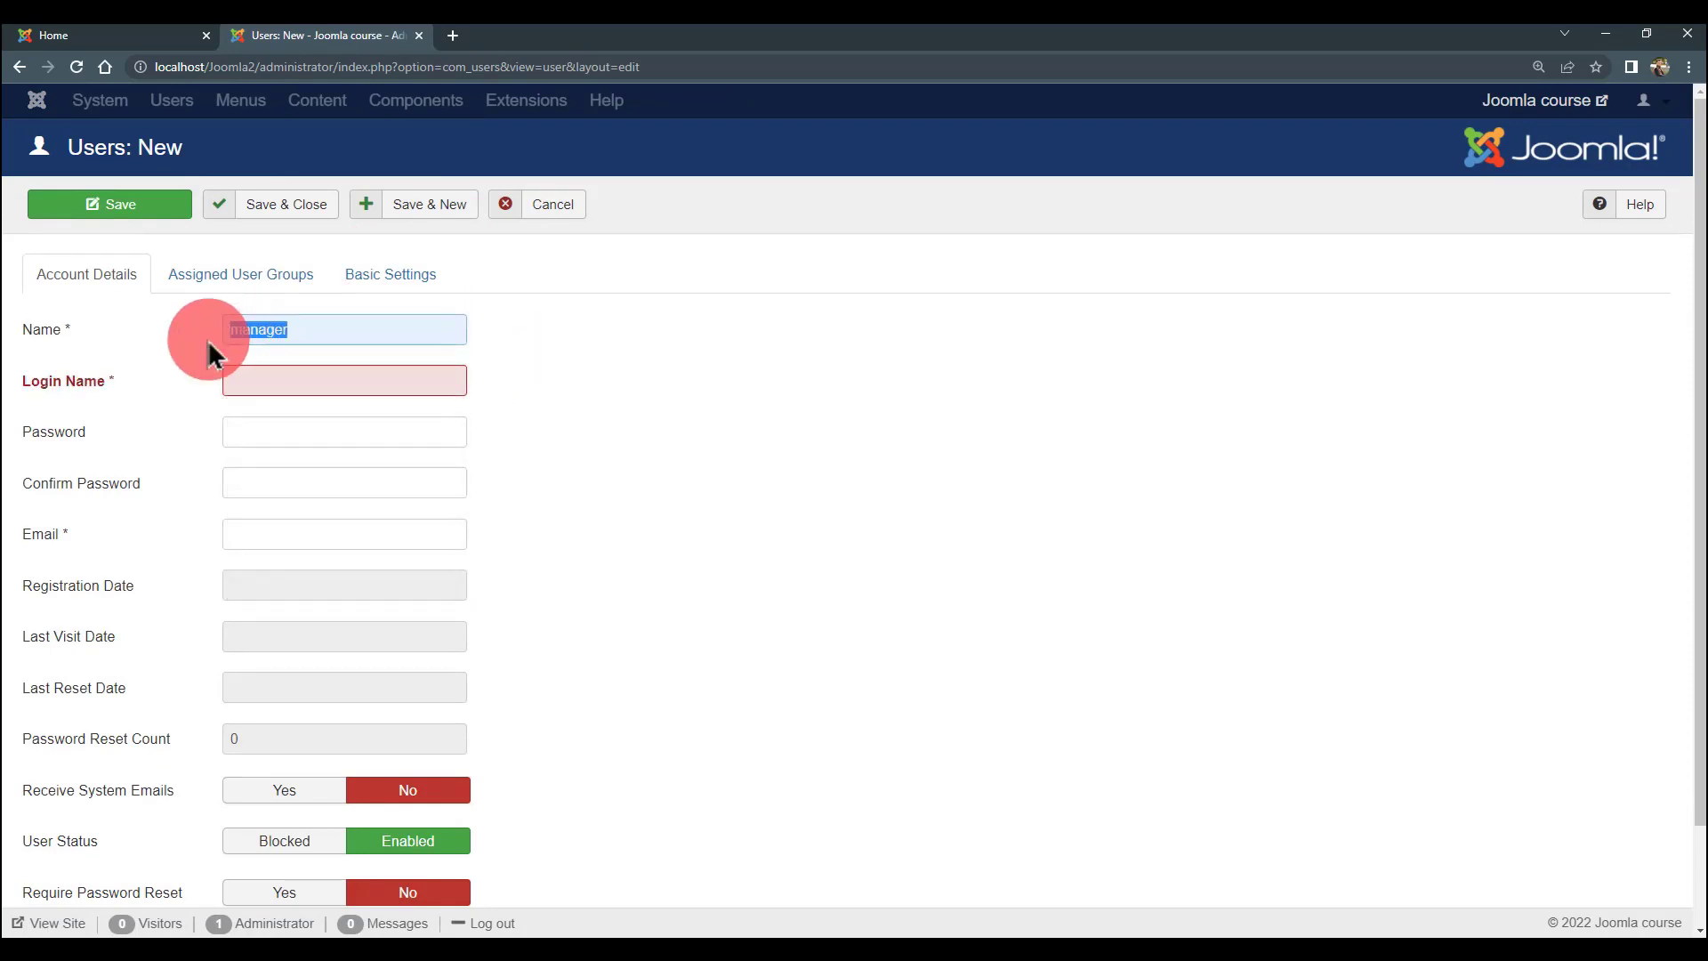
{"action": "left_click", "coordinate": [316, 378]}
{"action": "left_click", "coordinate": [297, 436]}
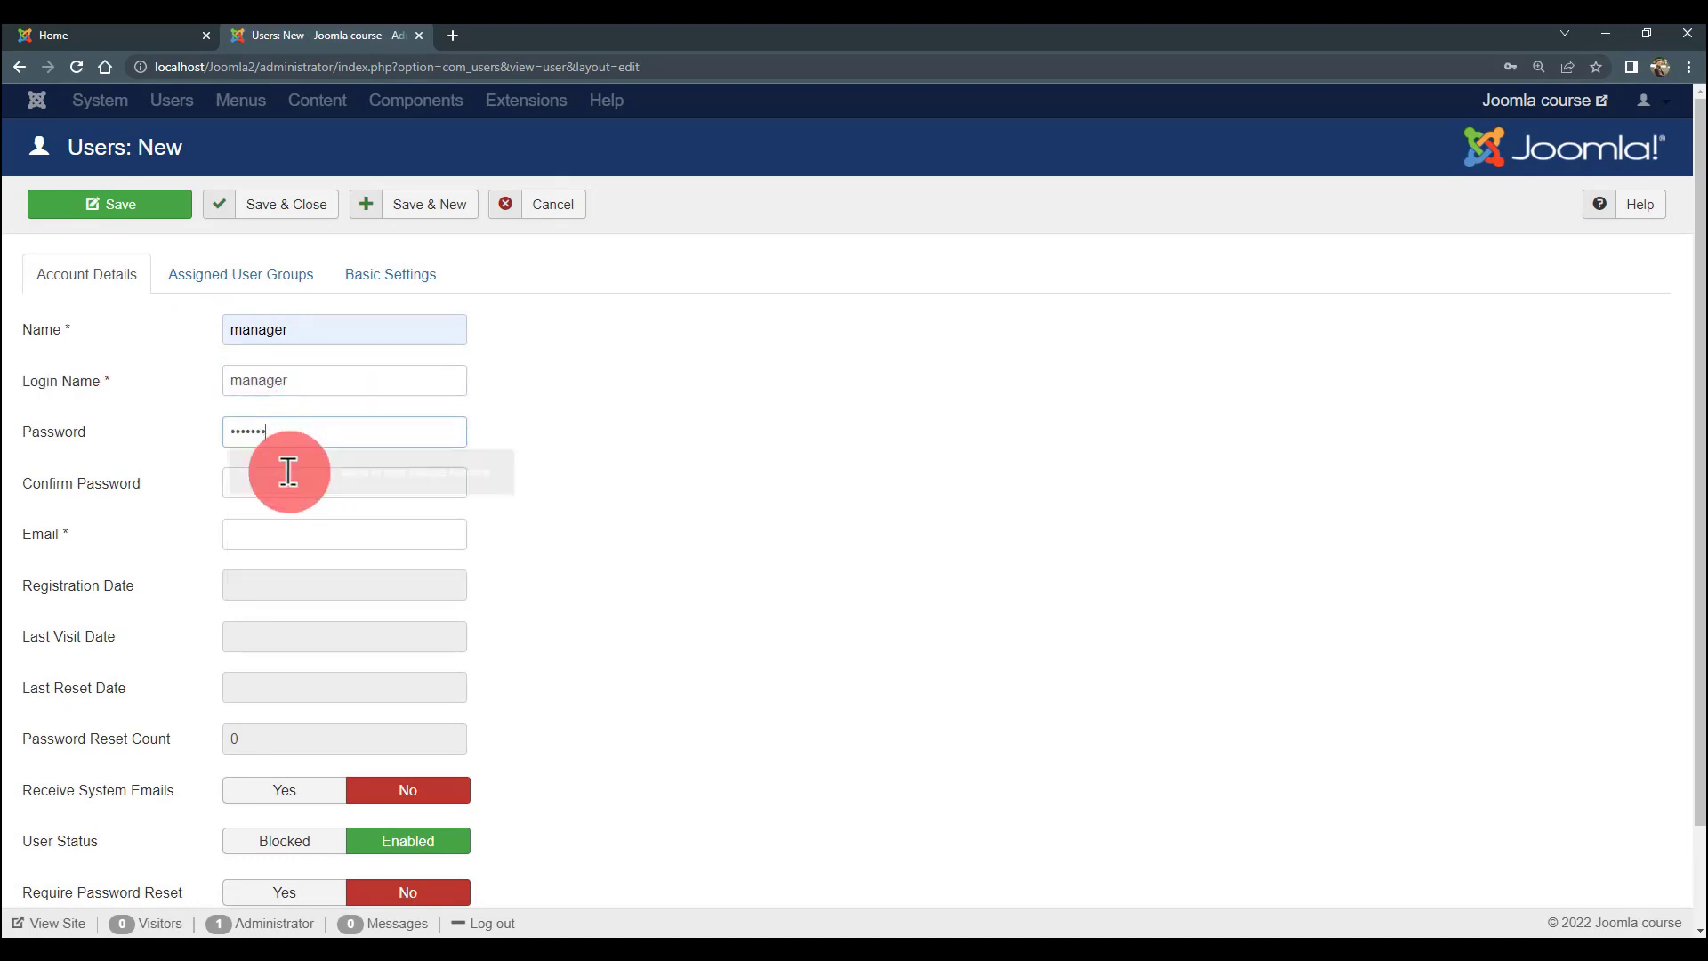
{"action": "left_click", "coordinate": [288, 472]}
{"action": "left_click", "coordinate": [294, 532]}
{"action": "left_click", "coordinate": [297, 537]}
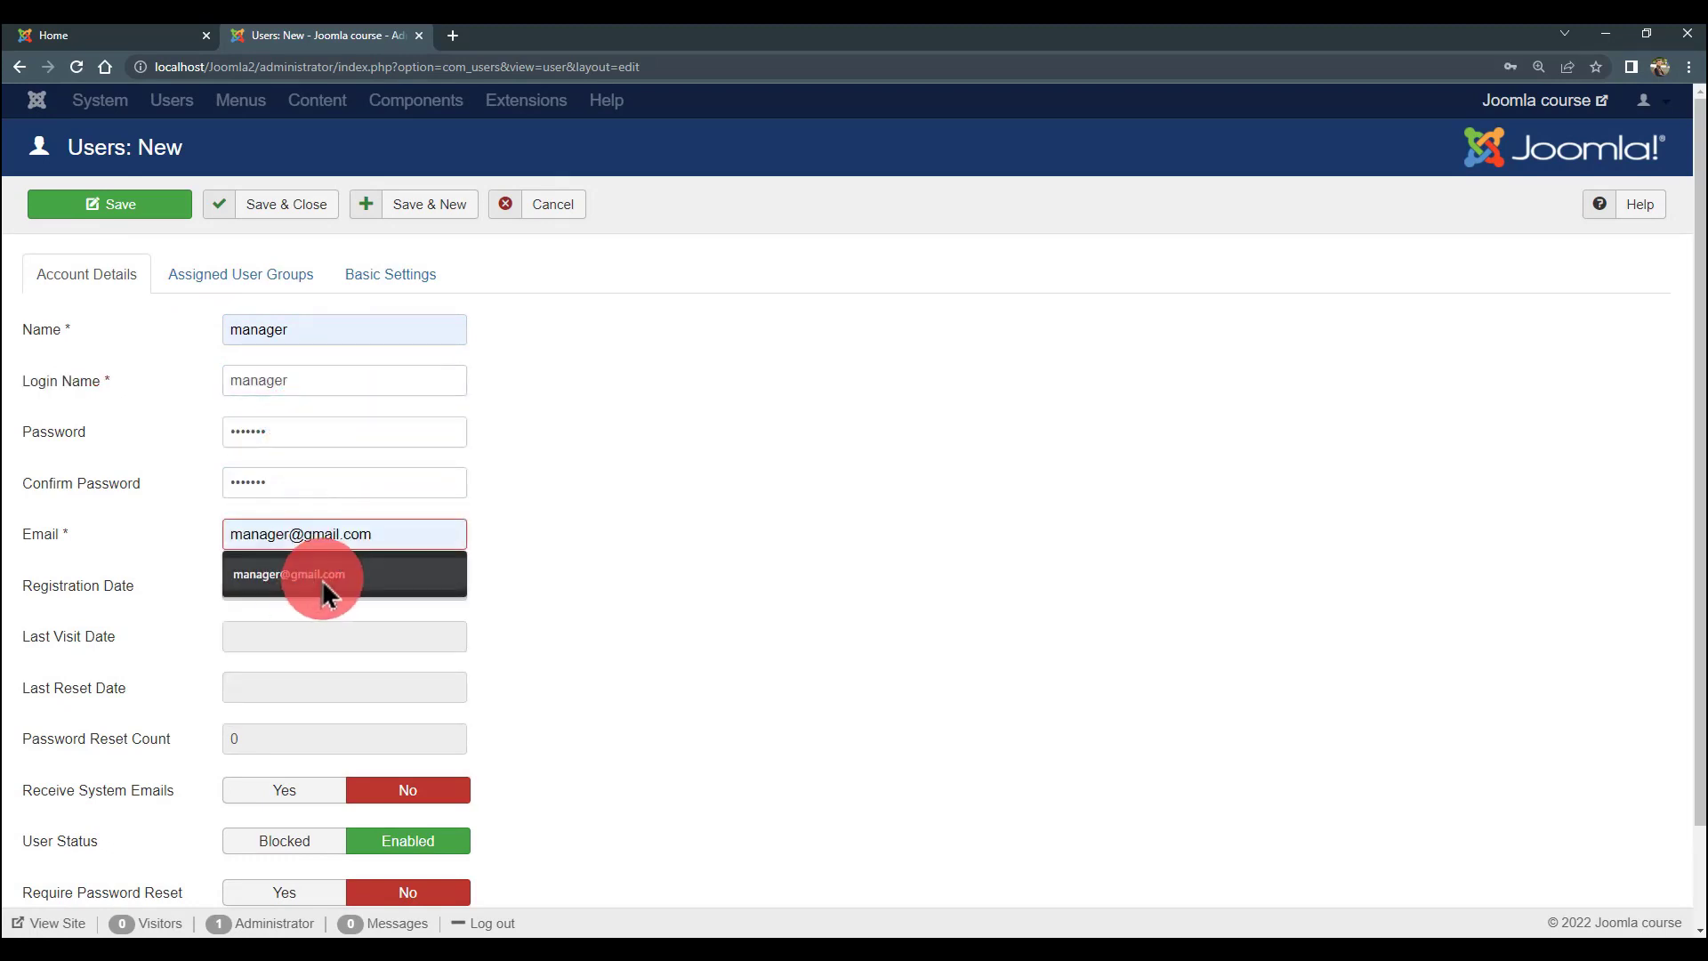
{"action": "left_click", "coordinate": [322, 578]}
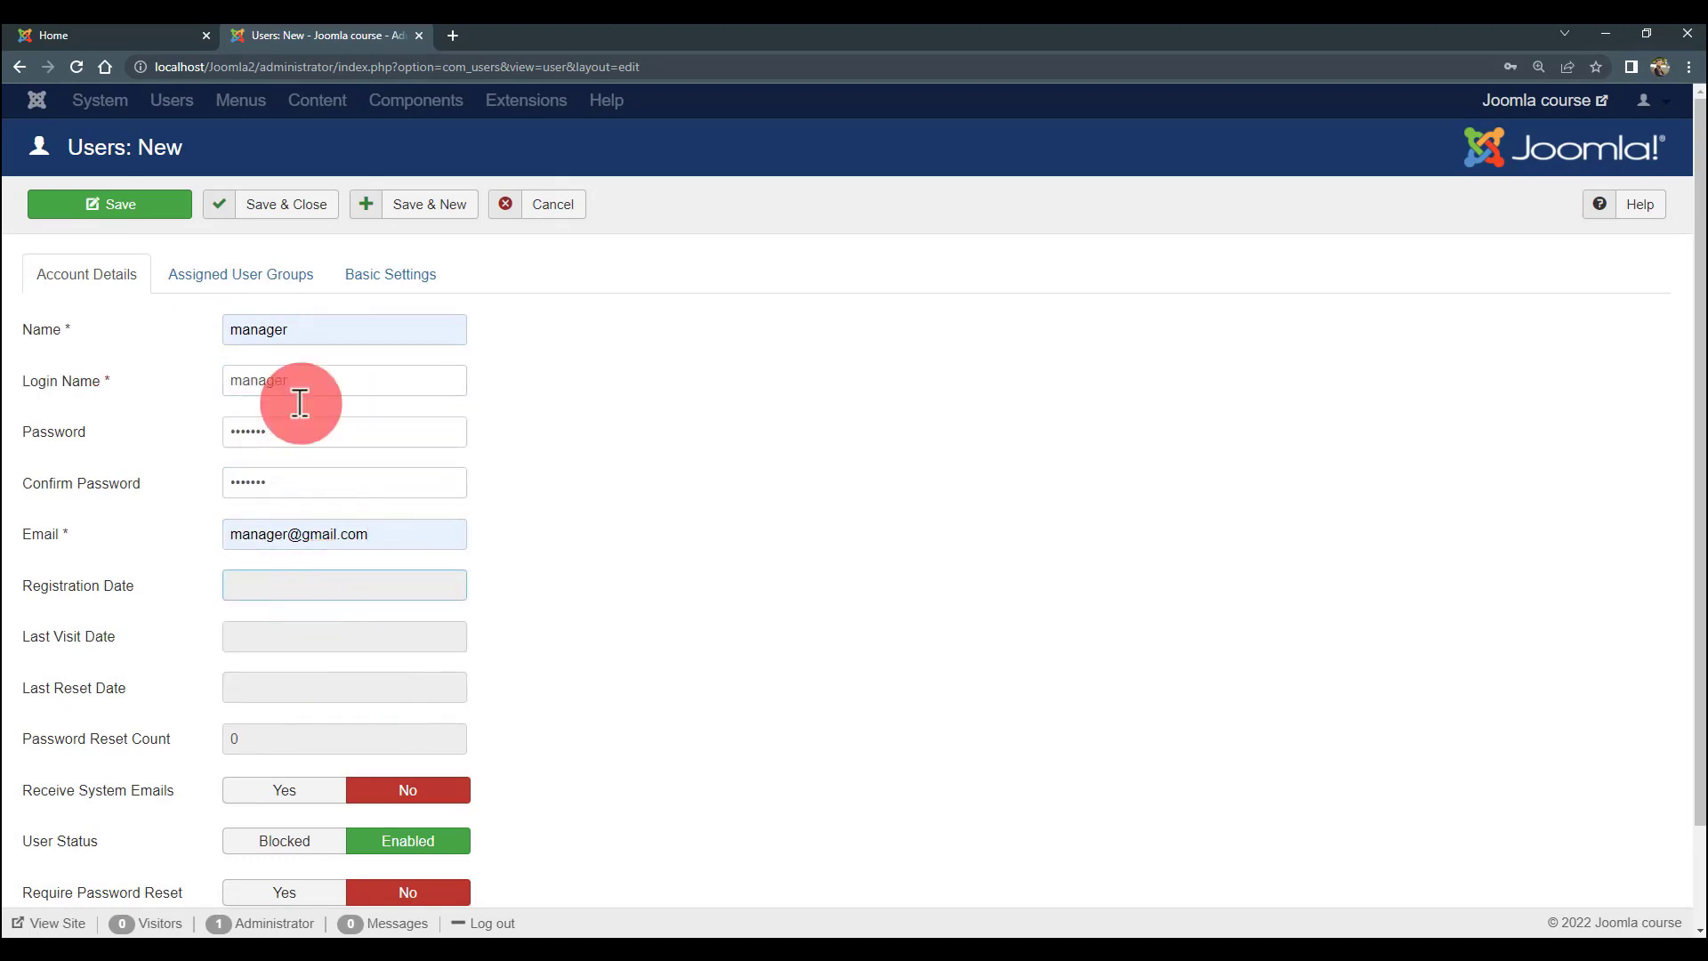
- Assign only the Manager group, removing Registered, and Save & New
{"action": "left_click", "coordinate": [236, 283]}
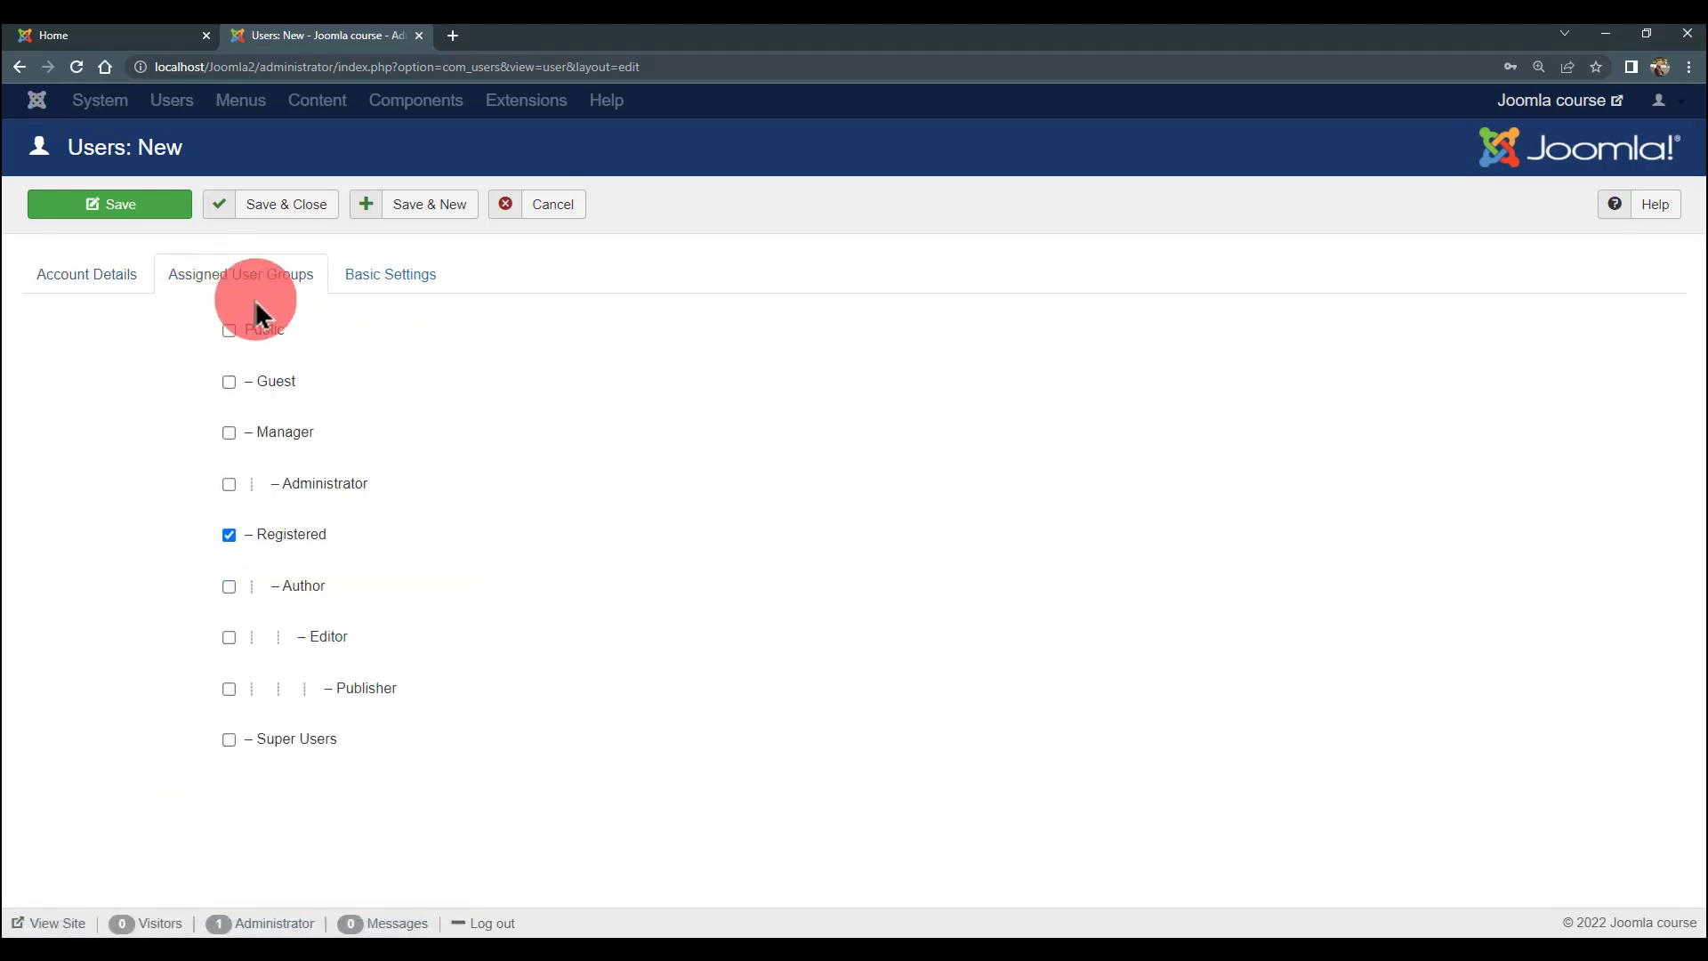
{"action": "left_click", "coordinate": [227, 537]}
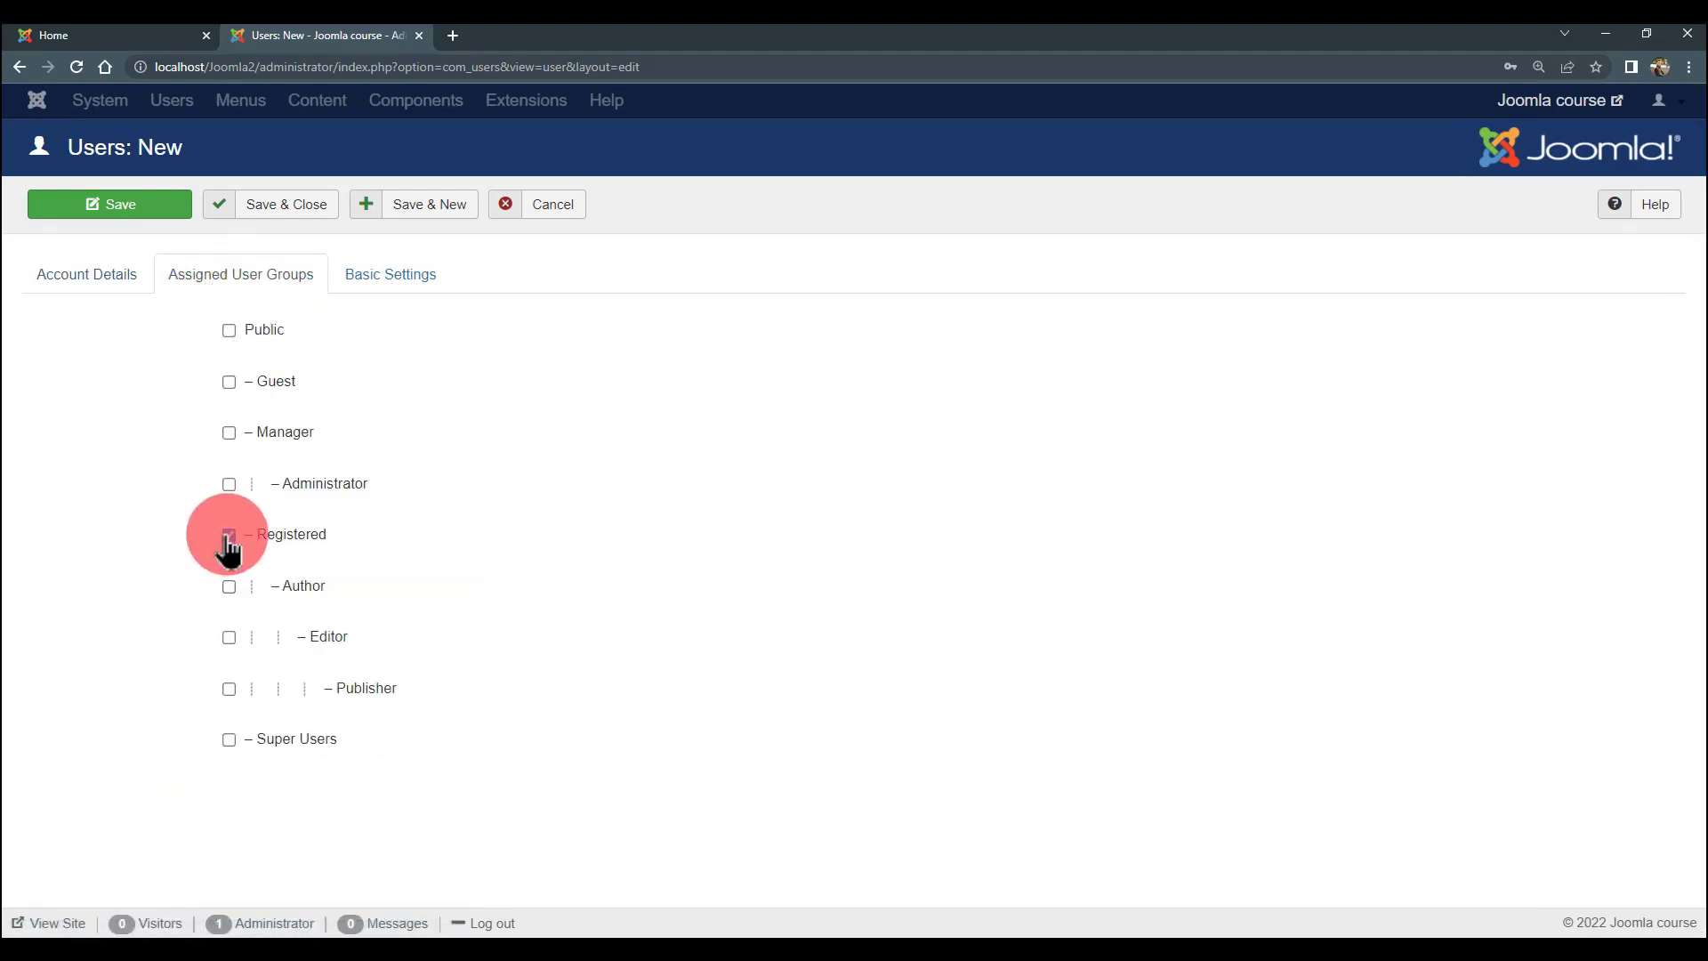
{"action": "left_click", "coordinate": [229, 435]}
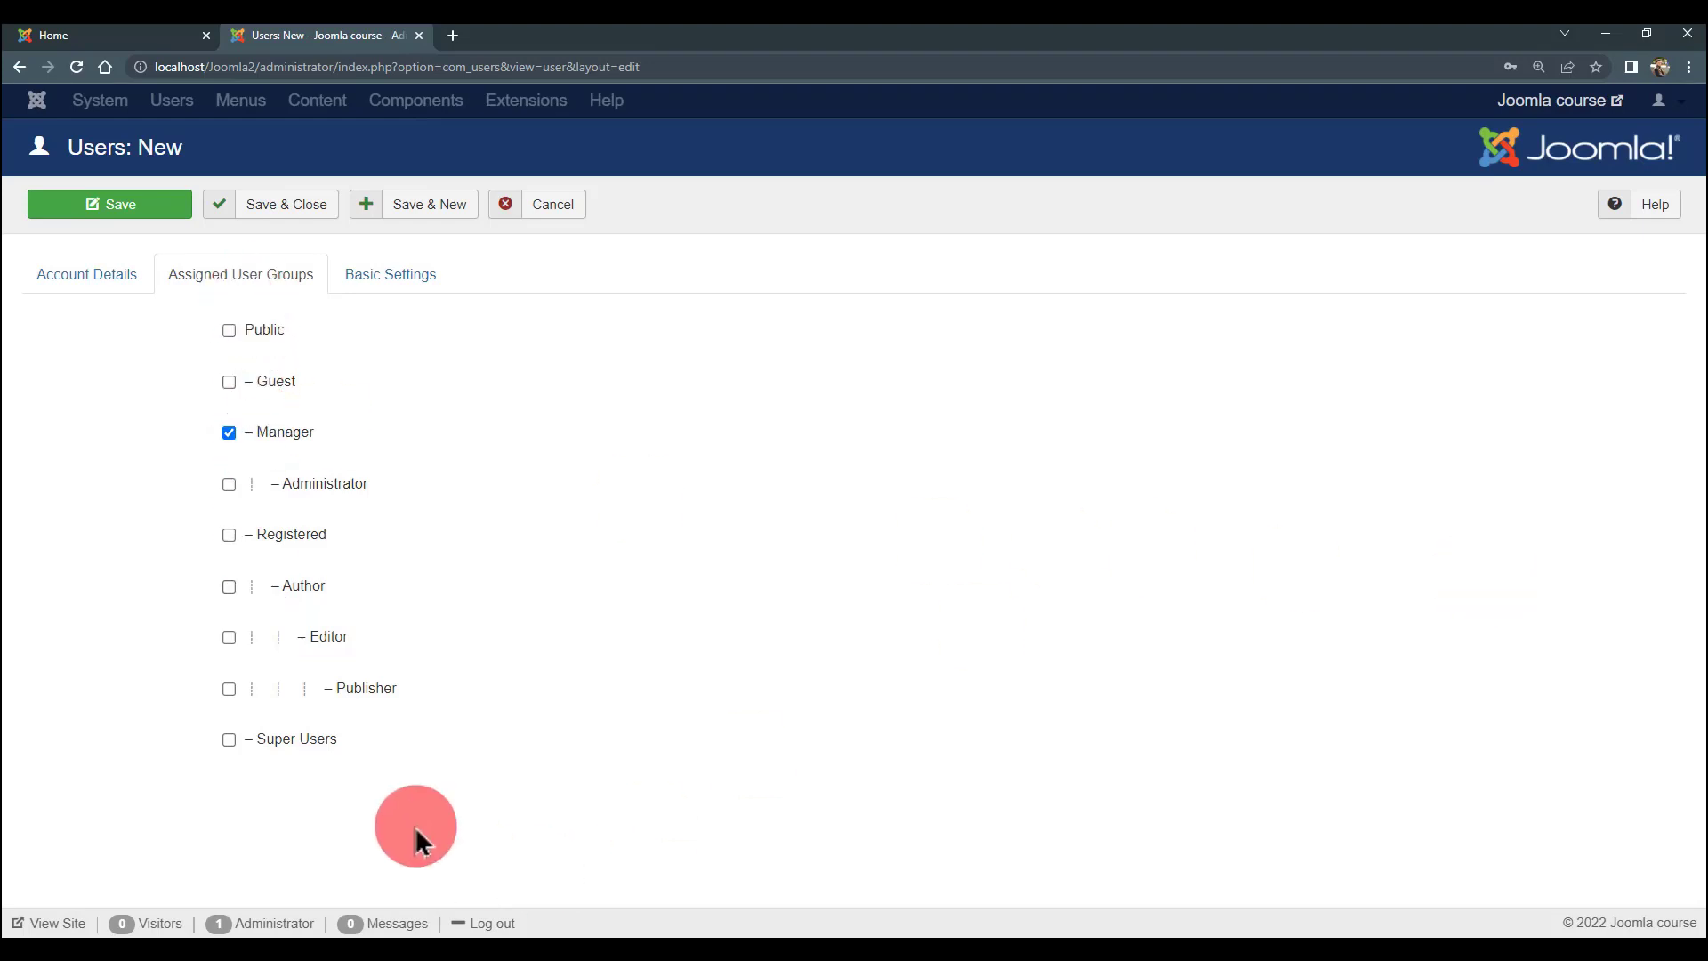
{"action": "left_click", "coordinate": [382, 207]}
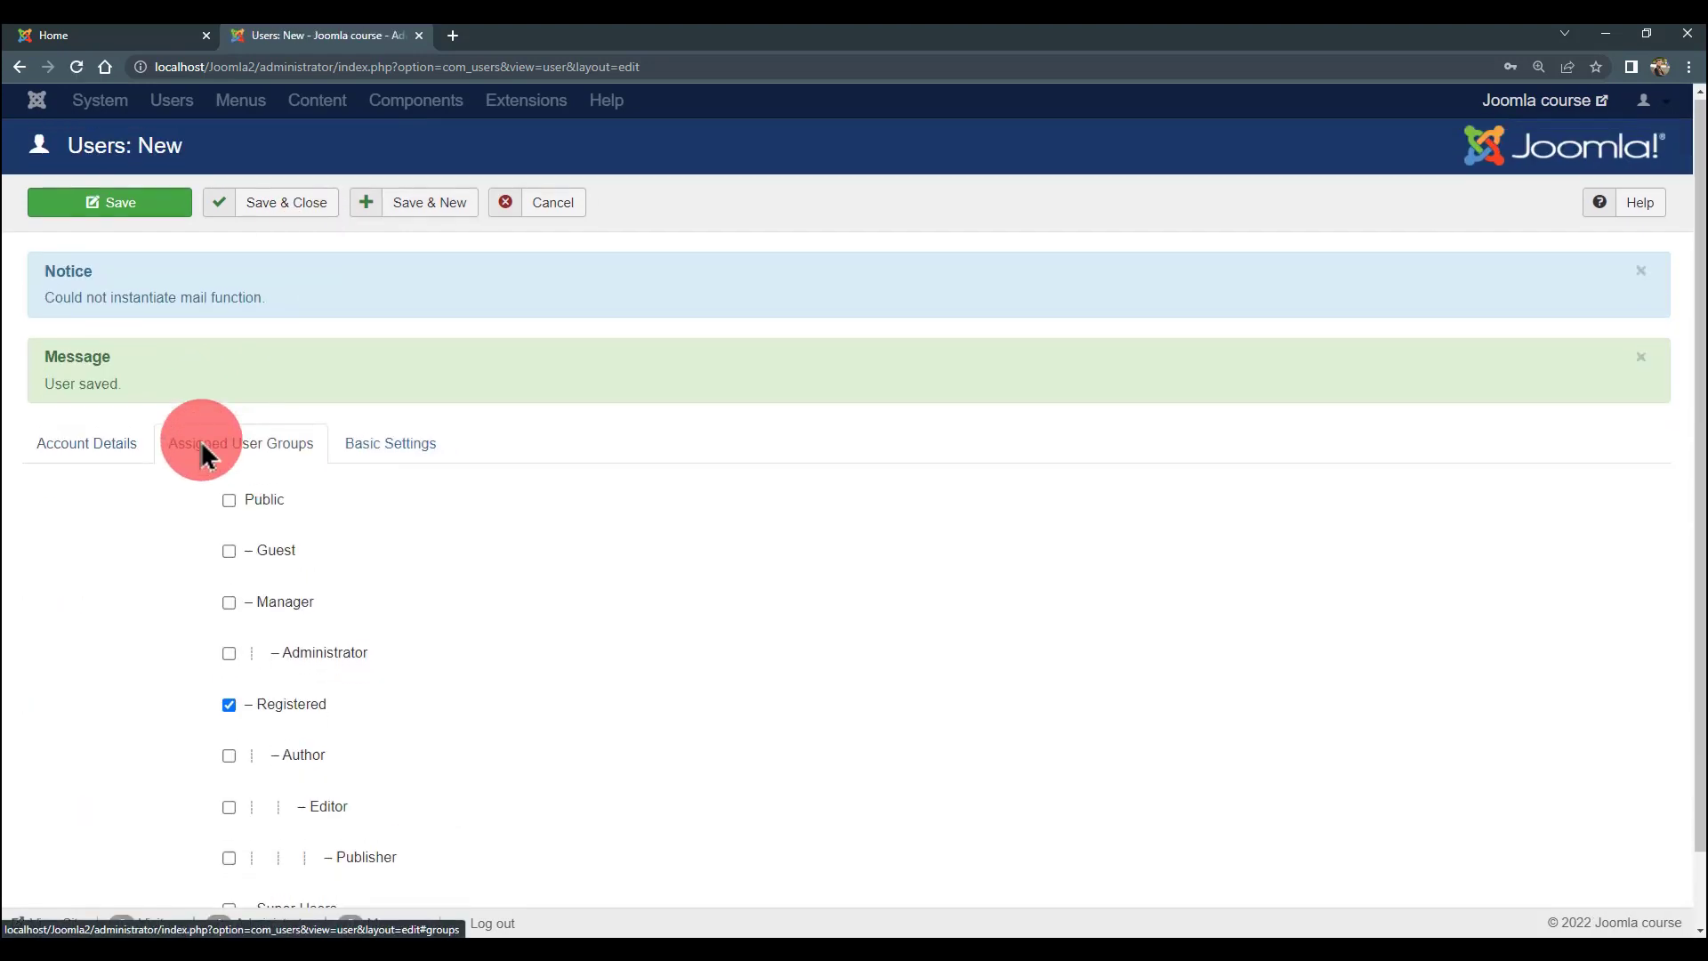
- Tick the Author group for the new user
{"action": "scroll", "coordinate": [245, 609], "scroll_direction": "down", "scroll_amount": 1}
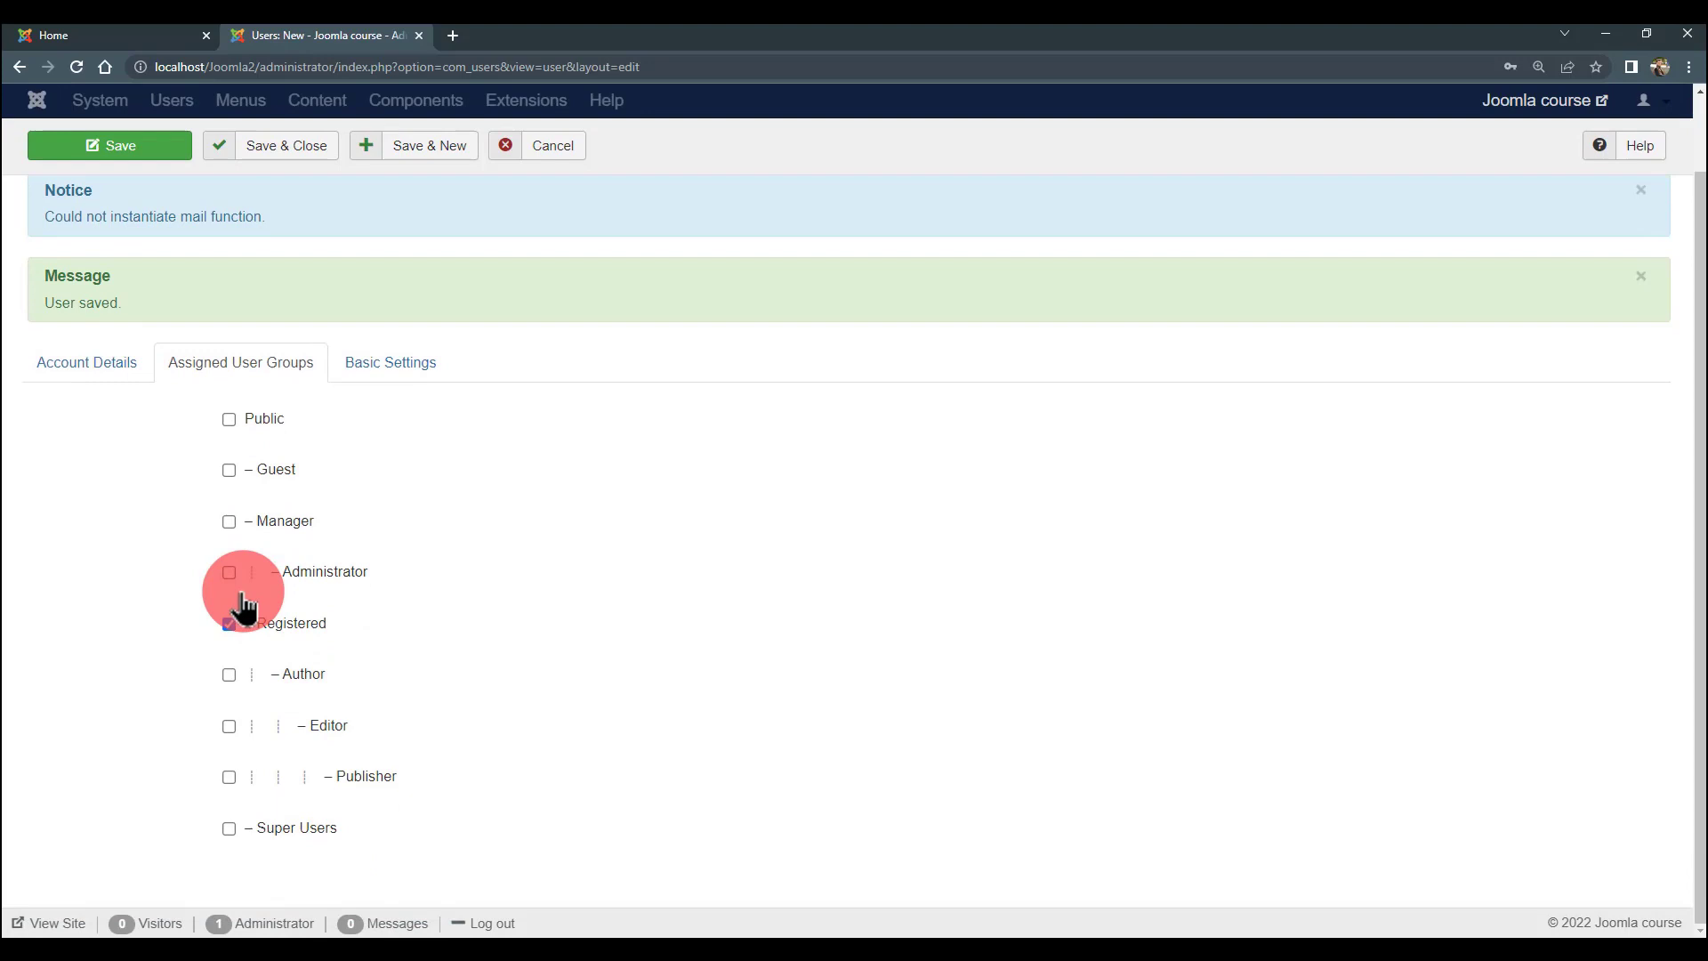
{"action": "left_click", "coordinate": [229, 674]}
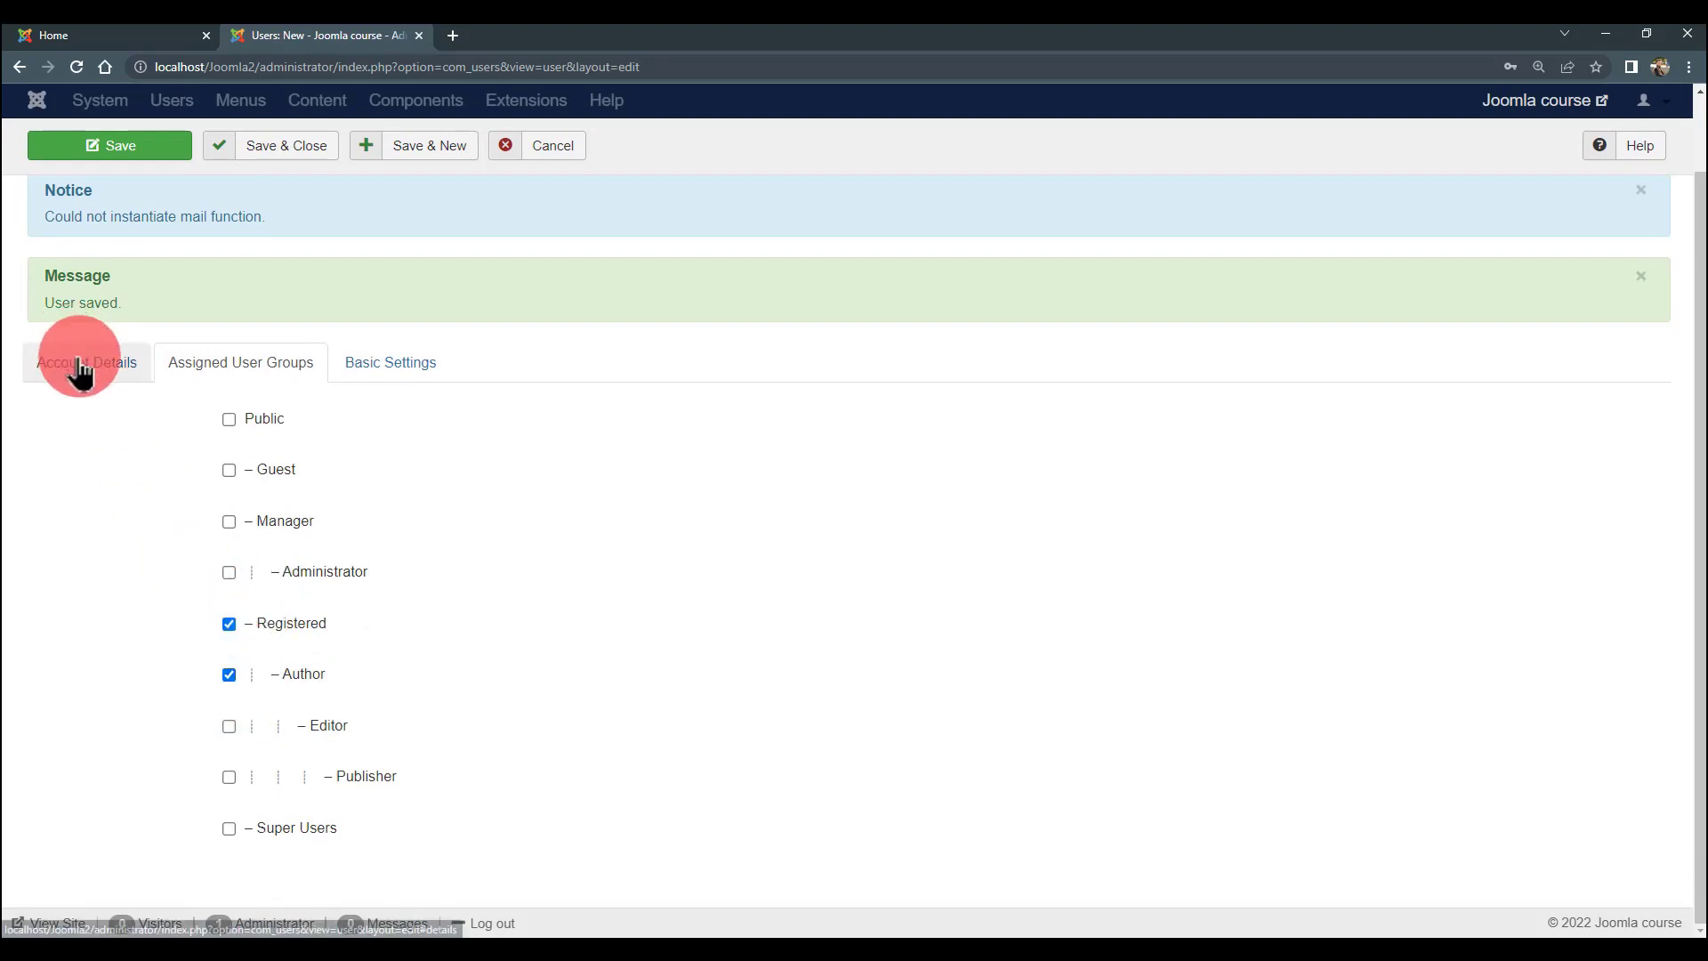
{"action": "left_click", "coordinate": [86, 362]}
- Enter name and login name author1, plus a password, its confirmation and an e-mail
{"action": "left_click", "coordinate": [285, 416]}
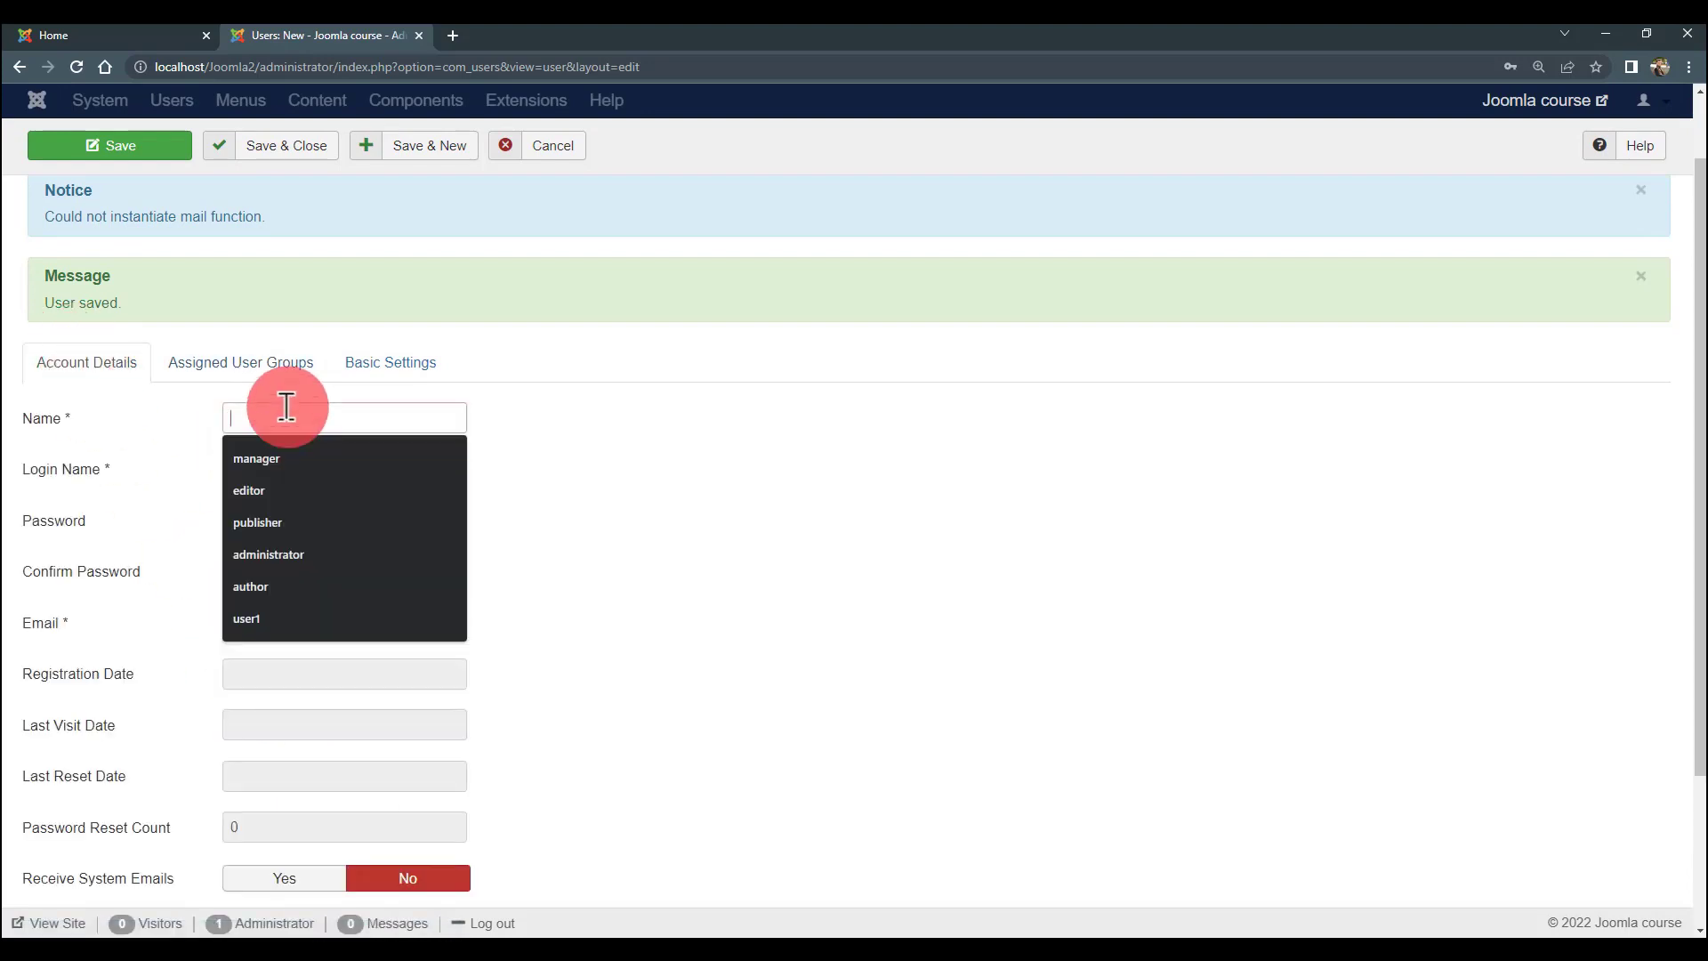
{"action": "left_click", "coordinate": [294, 589]}
{"action": "type", "text": "1"}
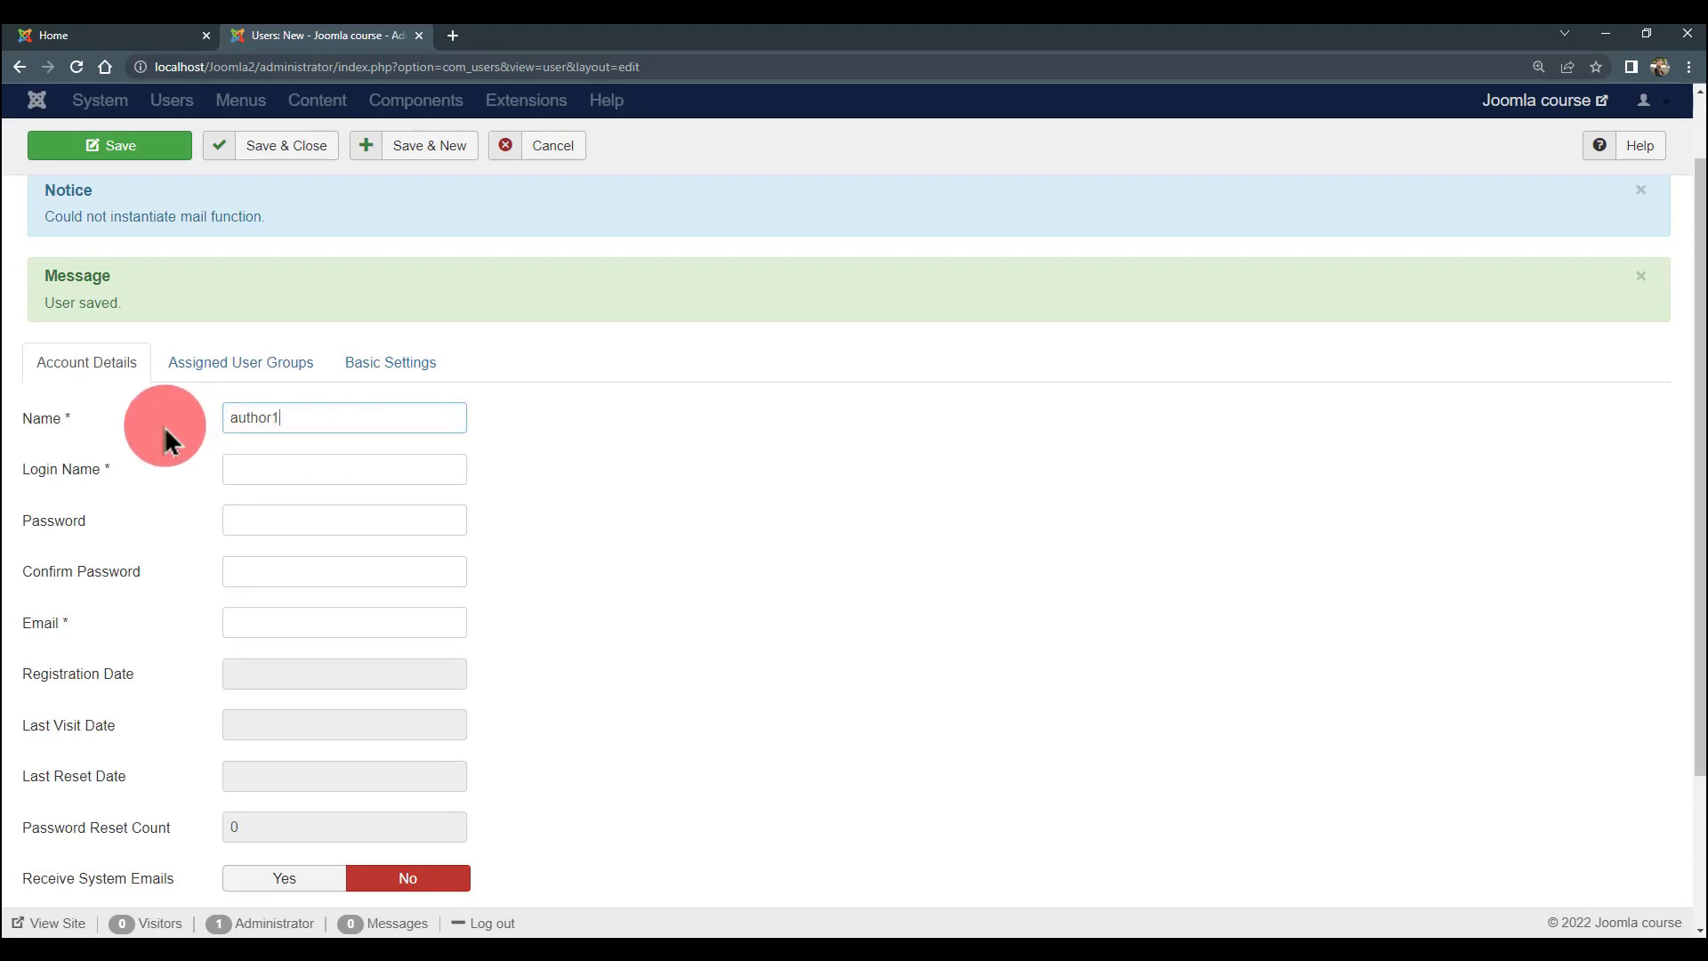
{"action": "left_click", "coordinate": [321, 462]}
{"action": "type", "text": "author1"}
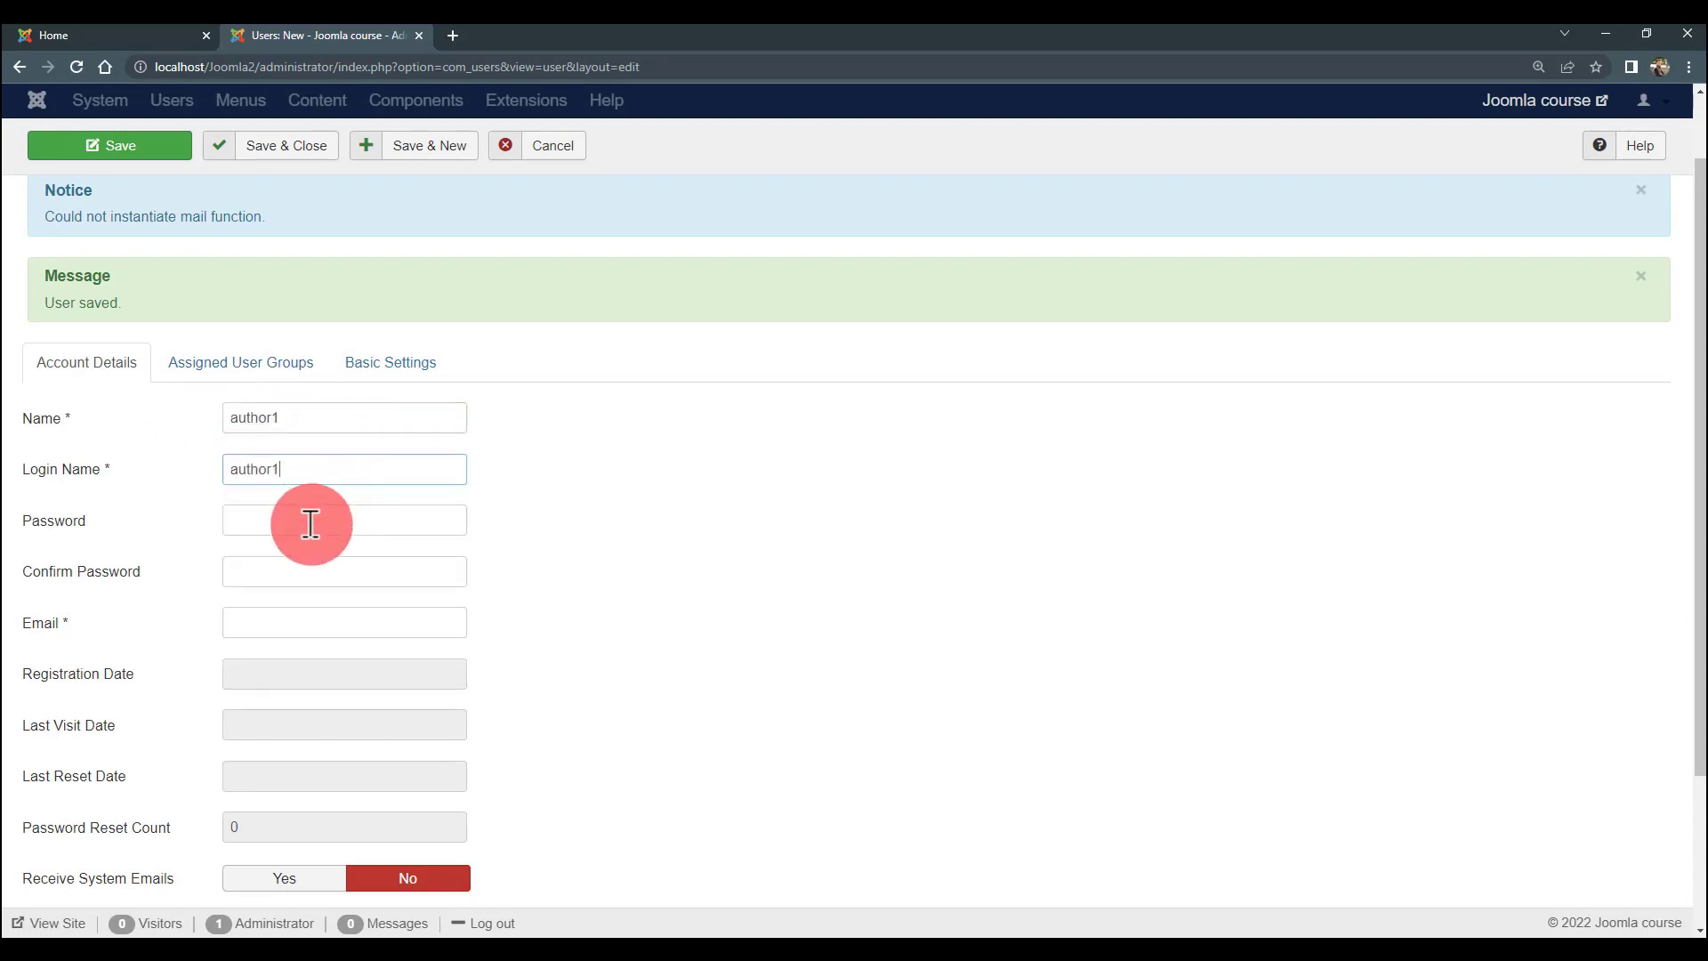
{"action": "left_click", "coordinate": [308, 523]}
{"action": "type", "text": "author1"}
{"action": "left_click", "coordinate": [310, 580]}
{"action": "type", "text": "author1"}
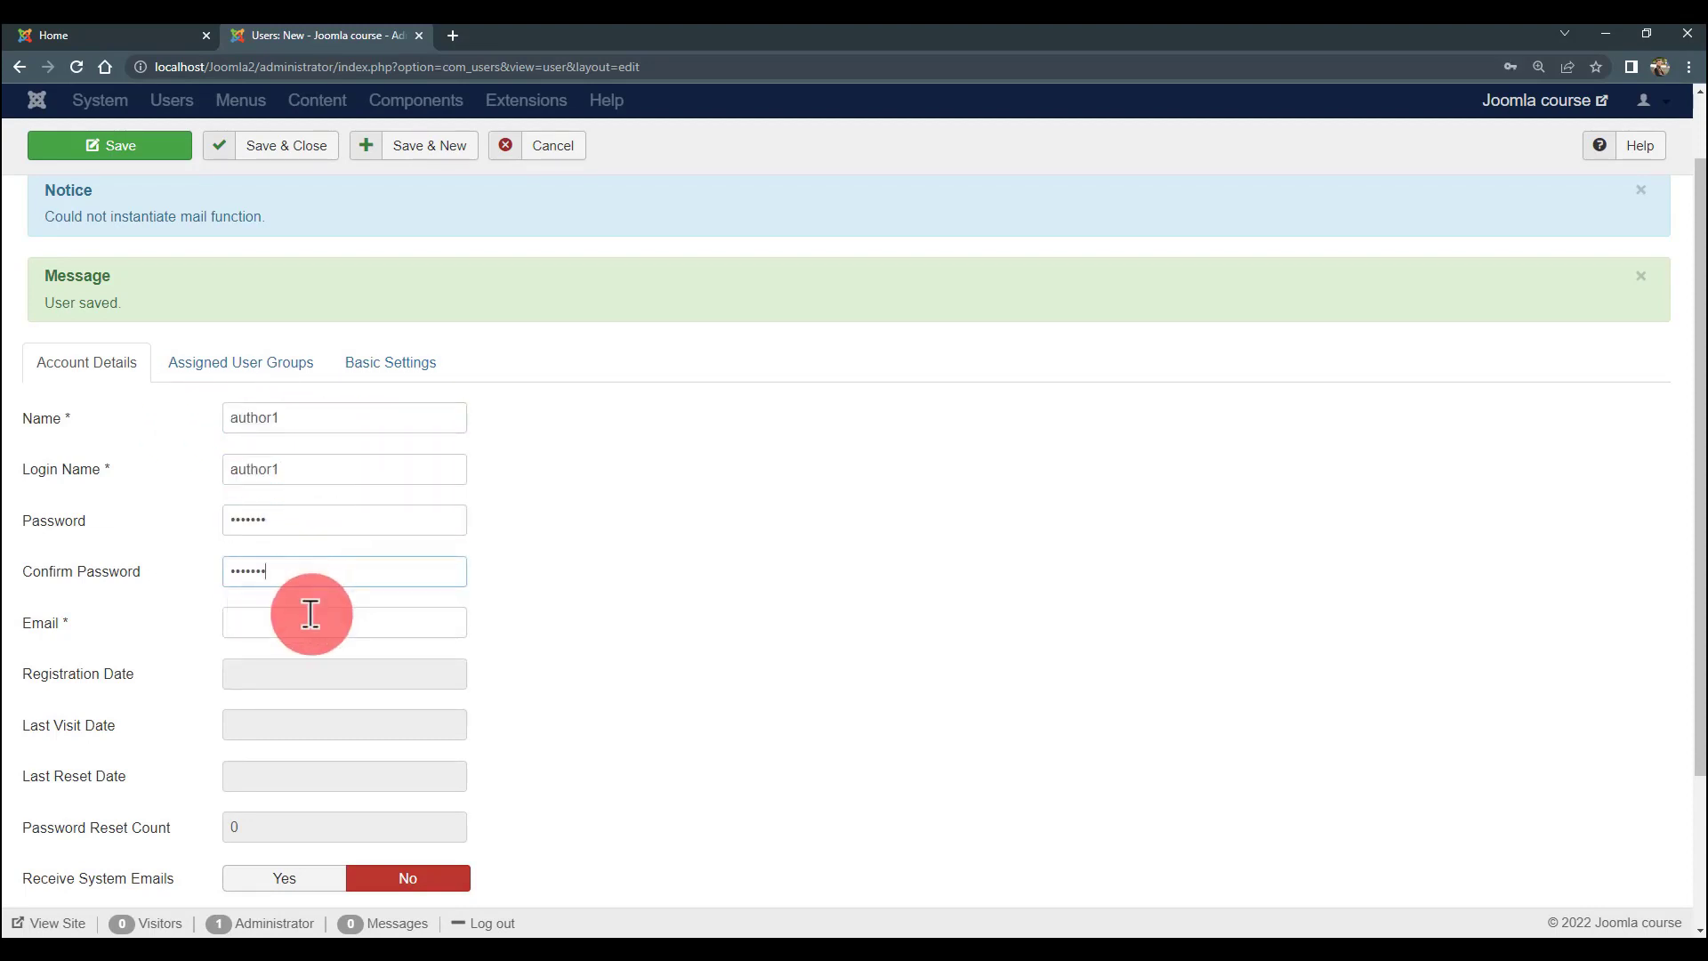
{"action": "left_click", "coordinate": [313, 614]}
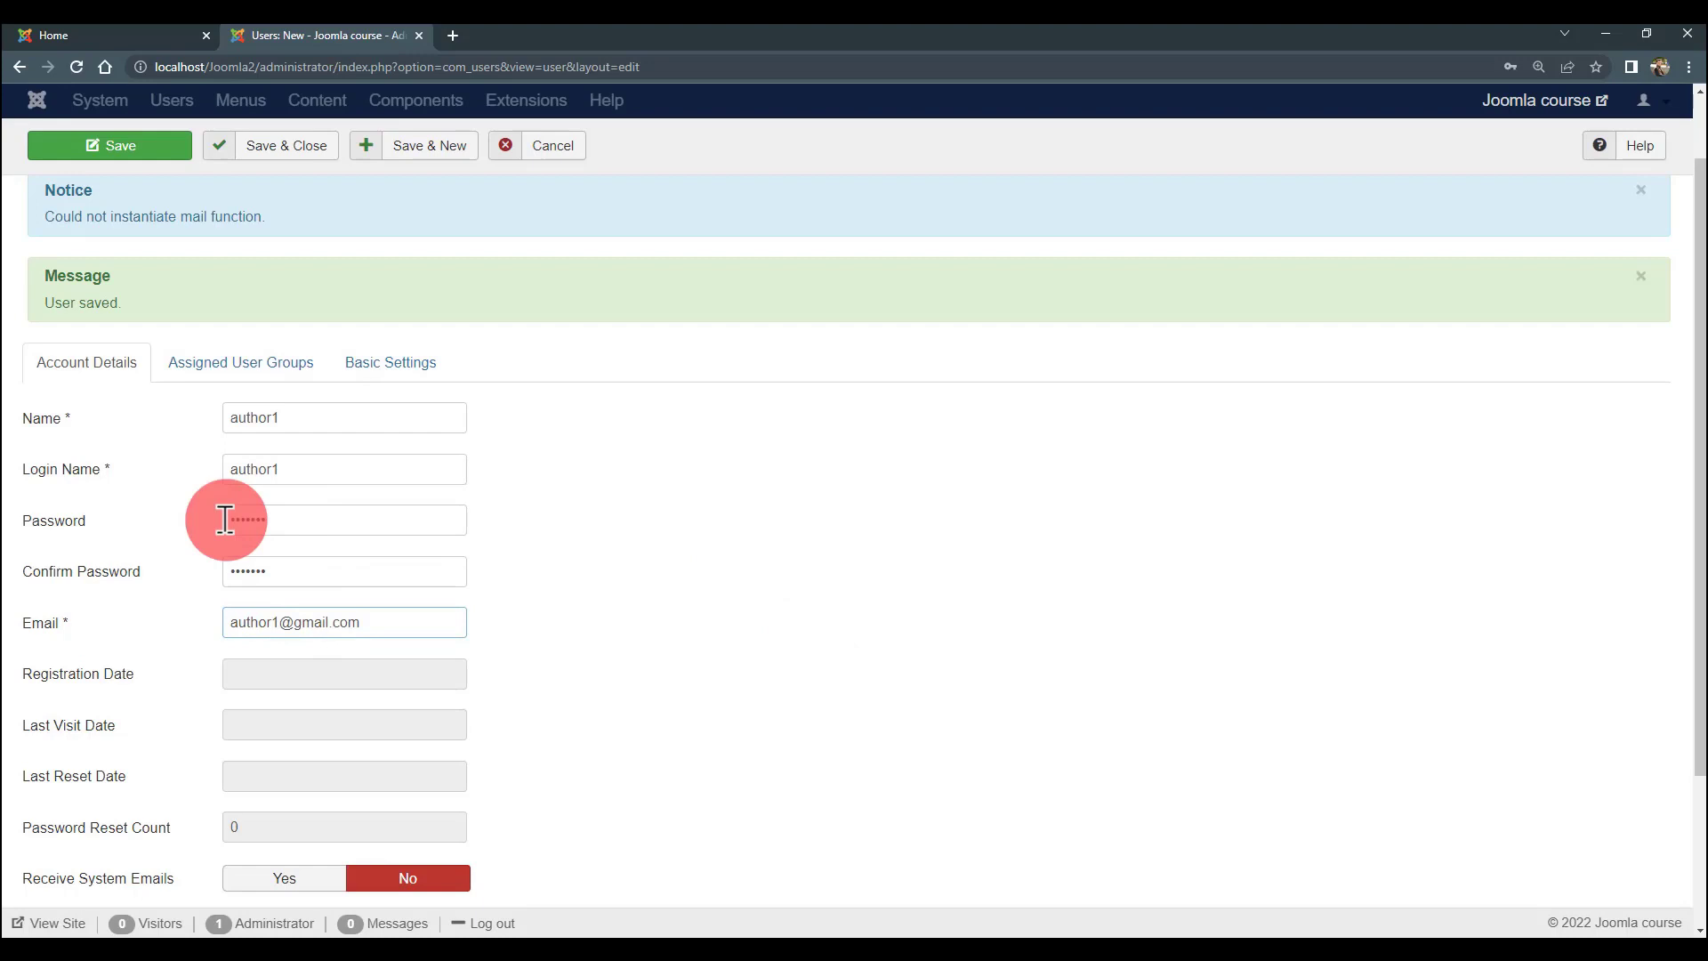
- Untick Registered under Assigned User Groups, leaving only Author
{"action": "scroll", "coordinate": [152, 640], "scroll_direction": "down", "scroll_amount": 2}
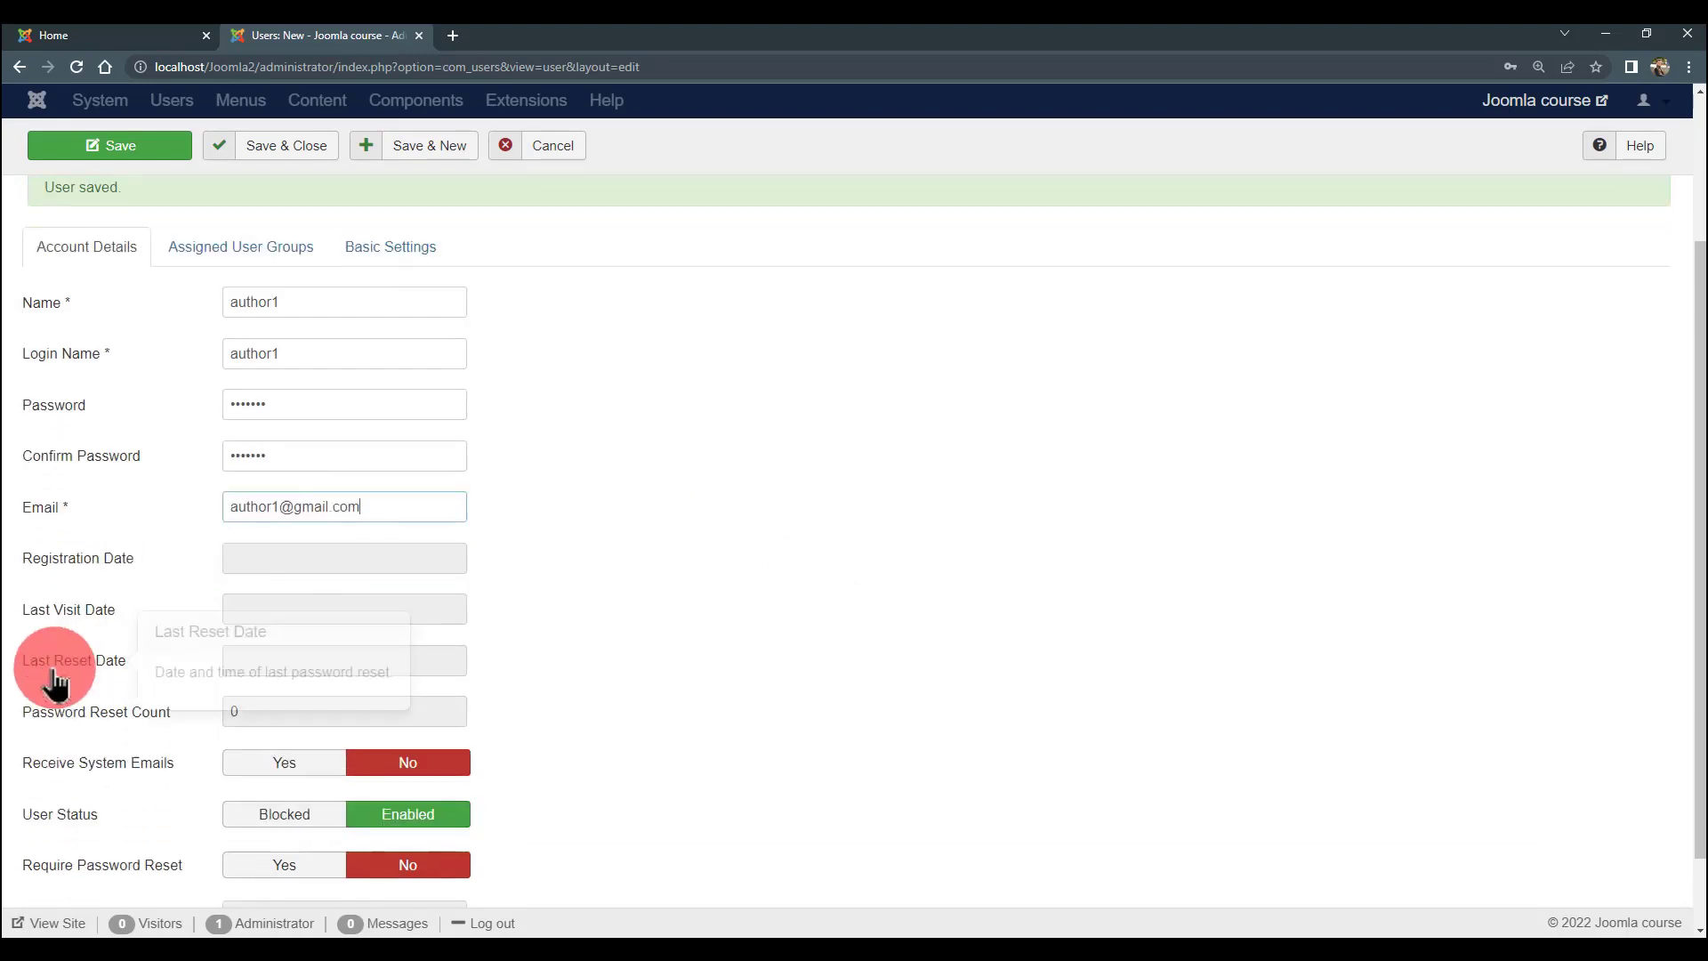
{"action": "scroll", "coordinate": [152, 588], "scroll_direction": "up", "scroll_amount": 2}
{"action": "left_click", "coordinate": [234, 374]}
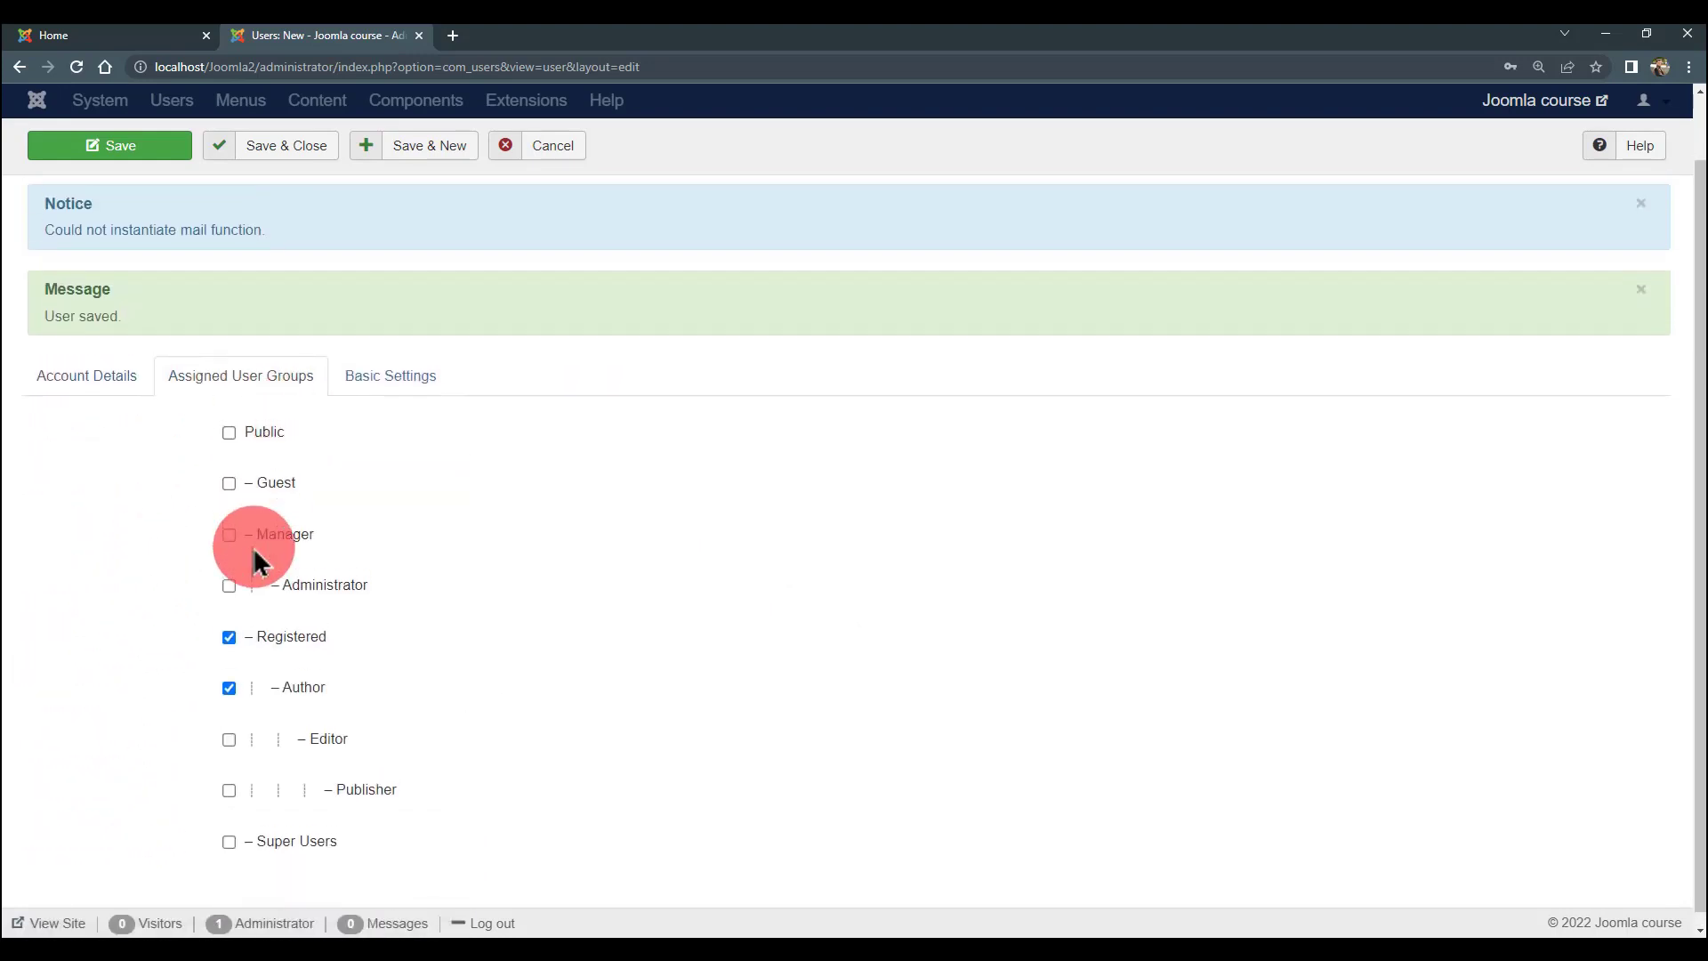
{"action": "scroll", "coordinate": [252, 623], "scroll_direction": "up", "scroll_amount": 1}
{"action": "left_click", "coordinate": [229, 657]}
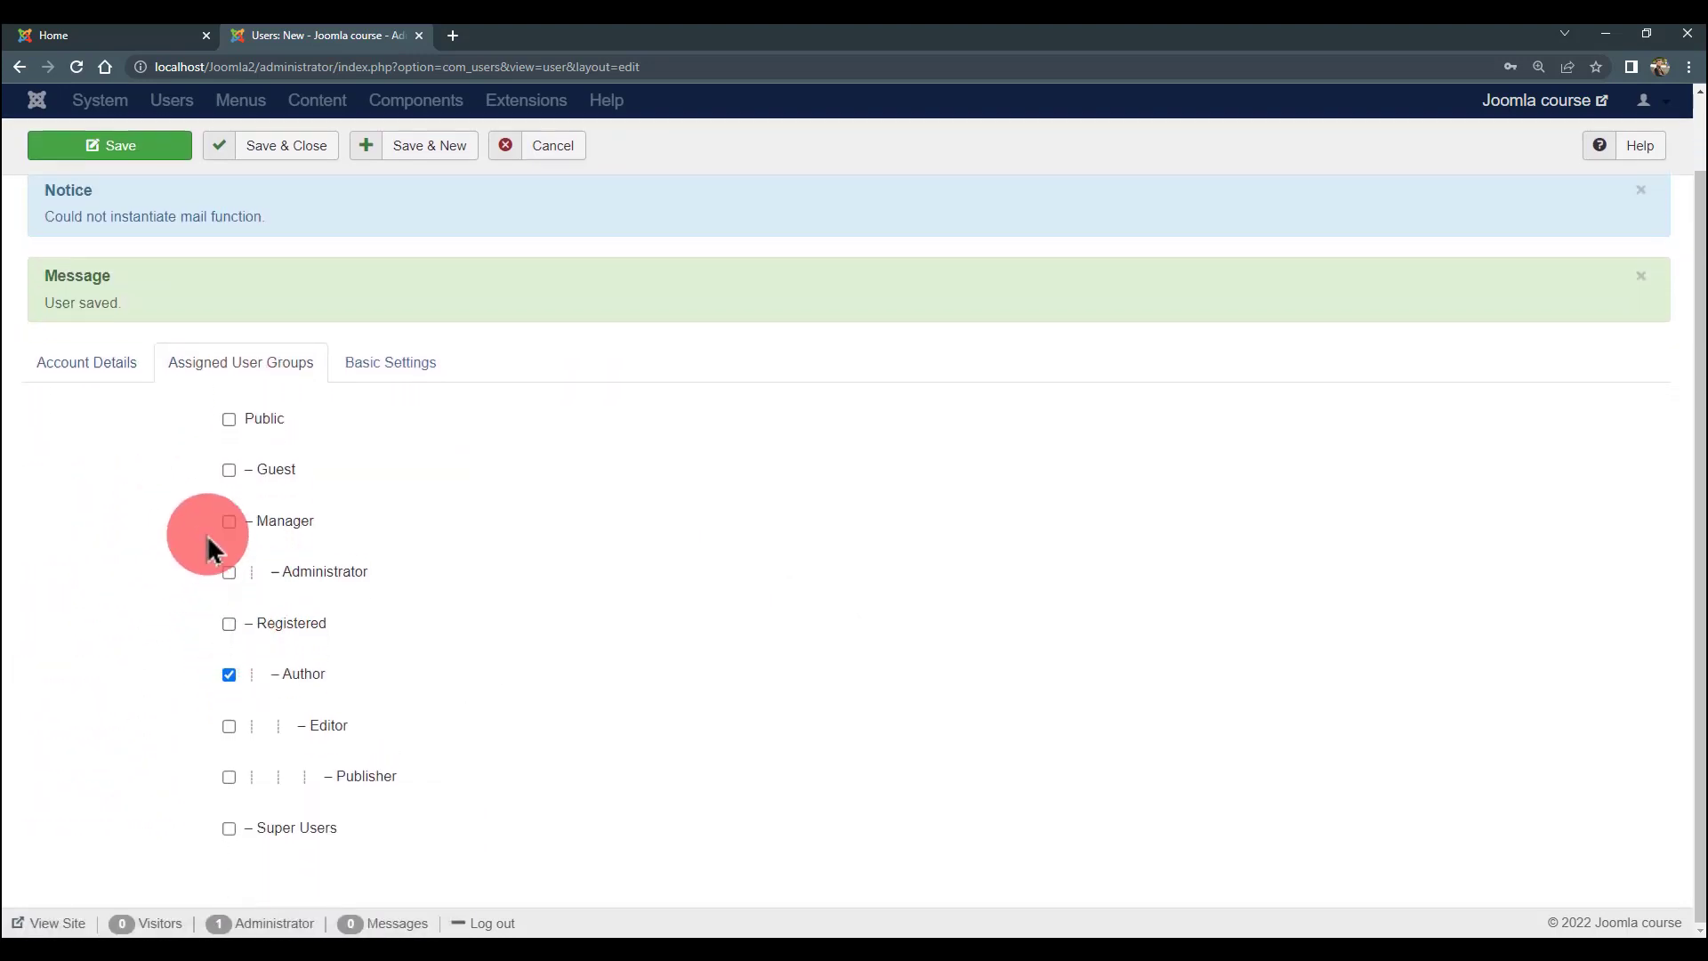
{"action": "scroll", "coordinate": [344, 265], "scroll_direction": "up", "scroll_amount": 2}
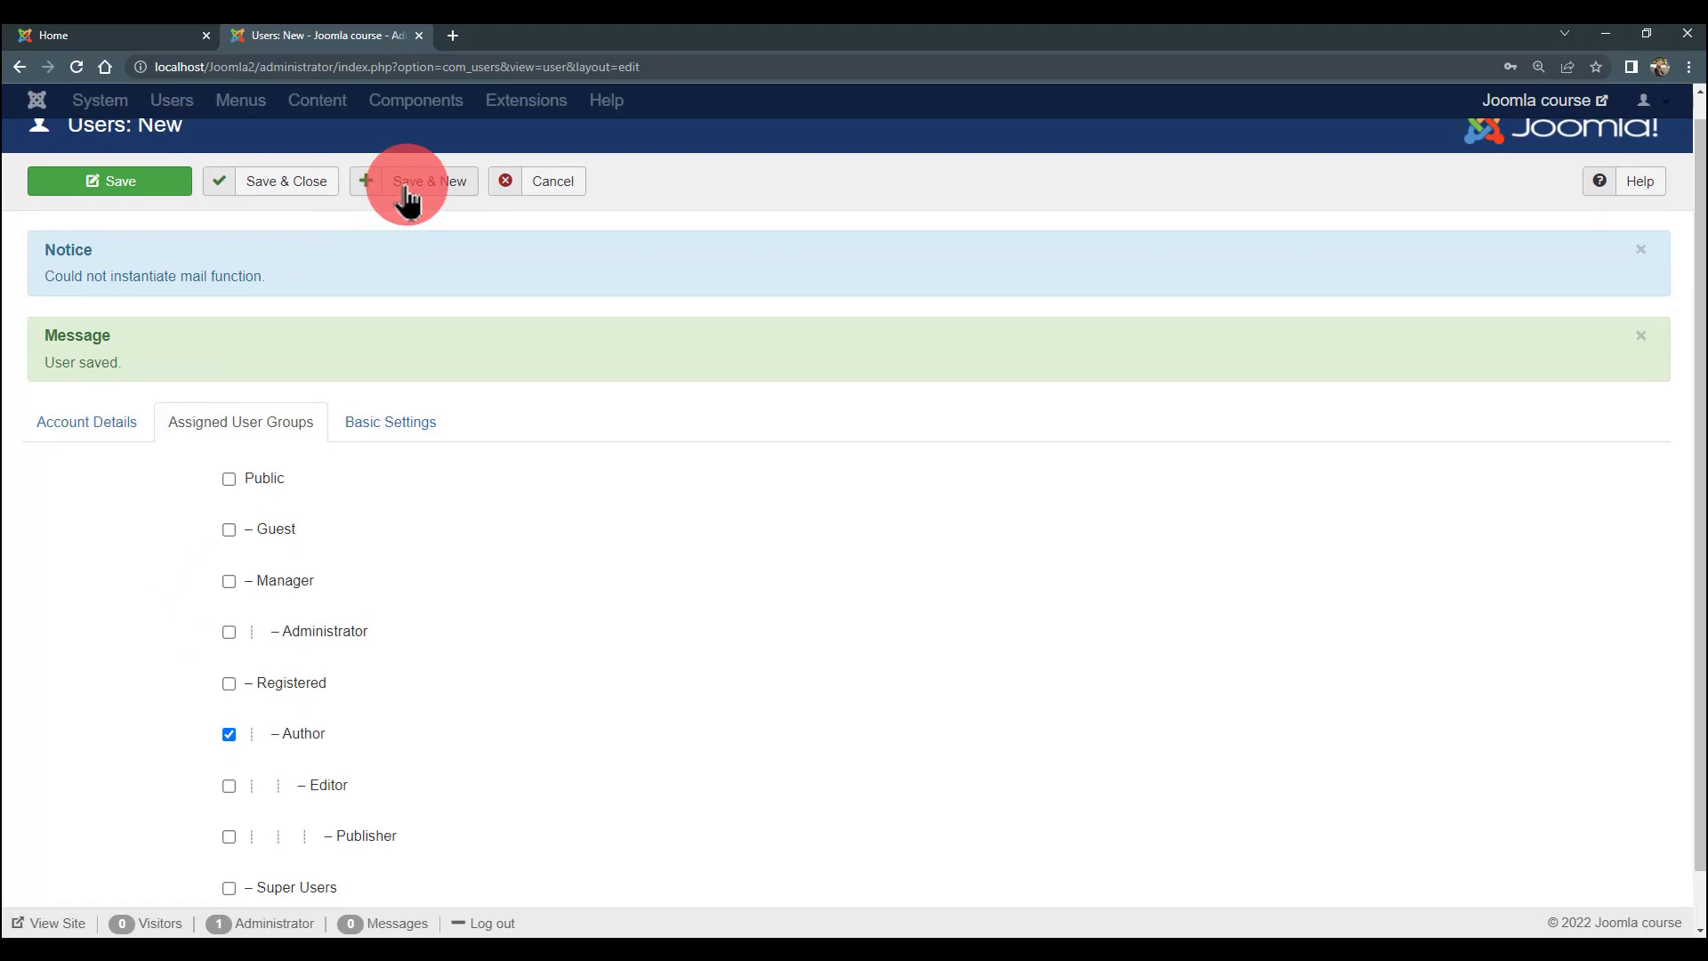
- Save the author1 user with Save & New and scroll through the Users list
{"action": "left_click", "coordinate": [406, 188]}
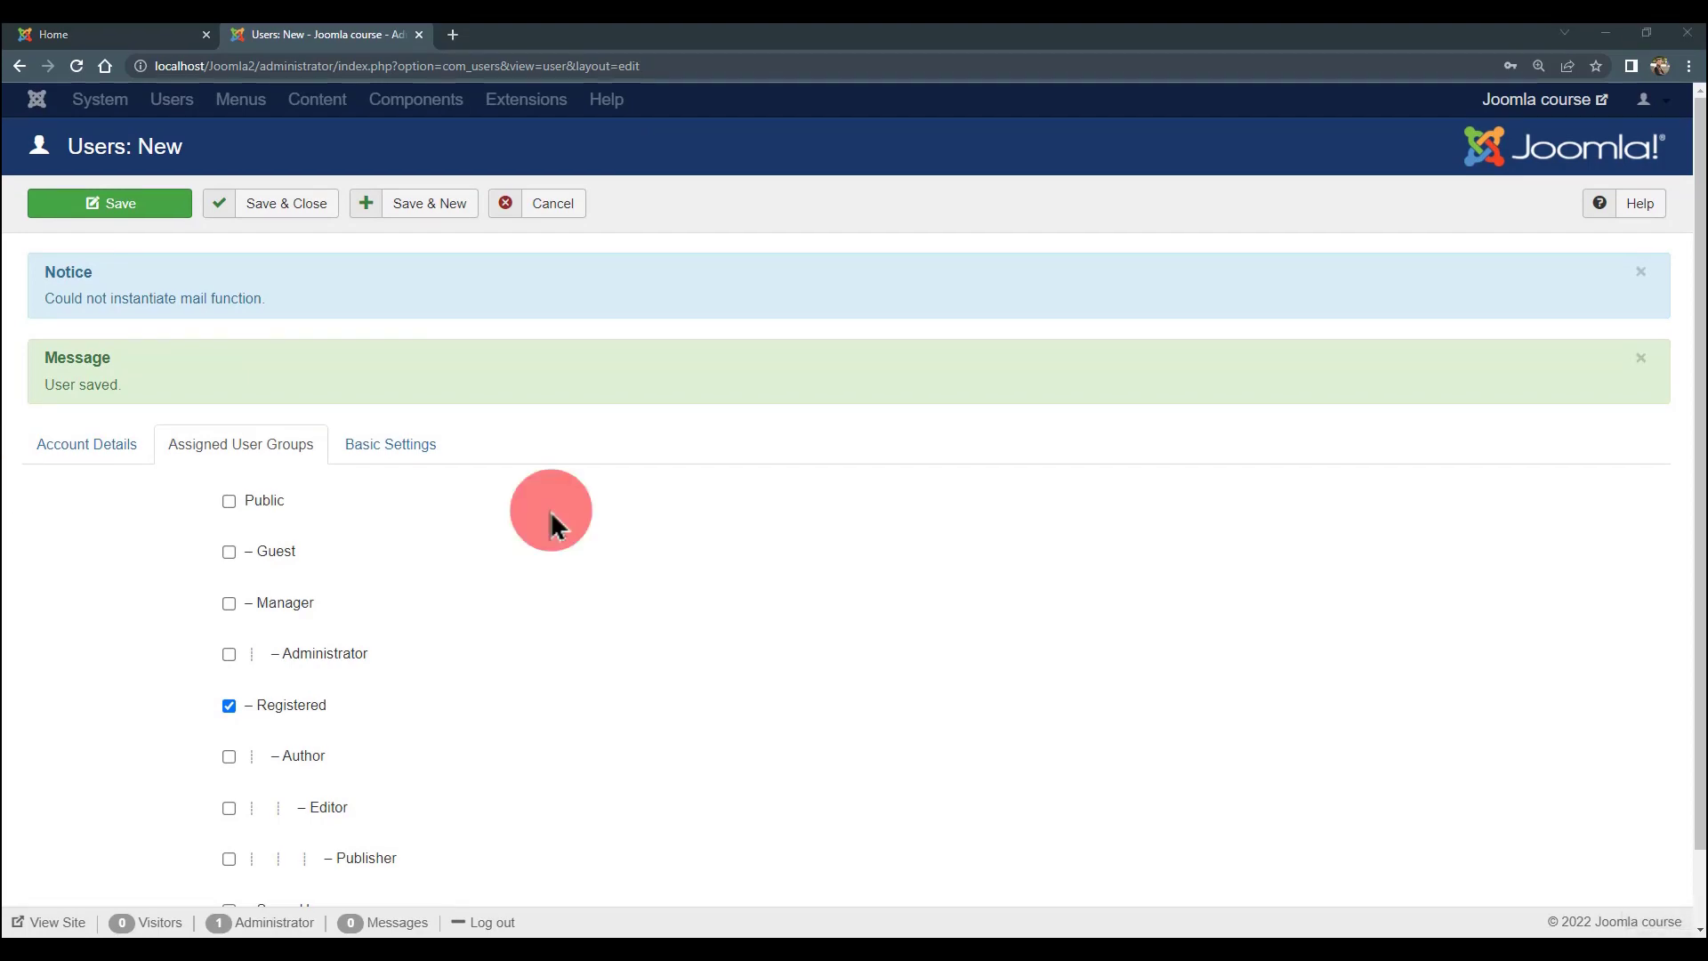
{"action": "scroll", "coordinate": [549, 510], "scroll_direction": "down", "scroll_amount": 1}
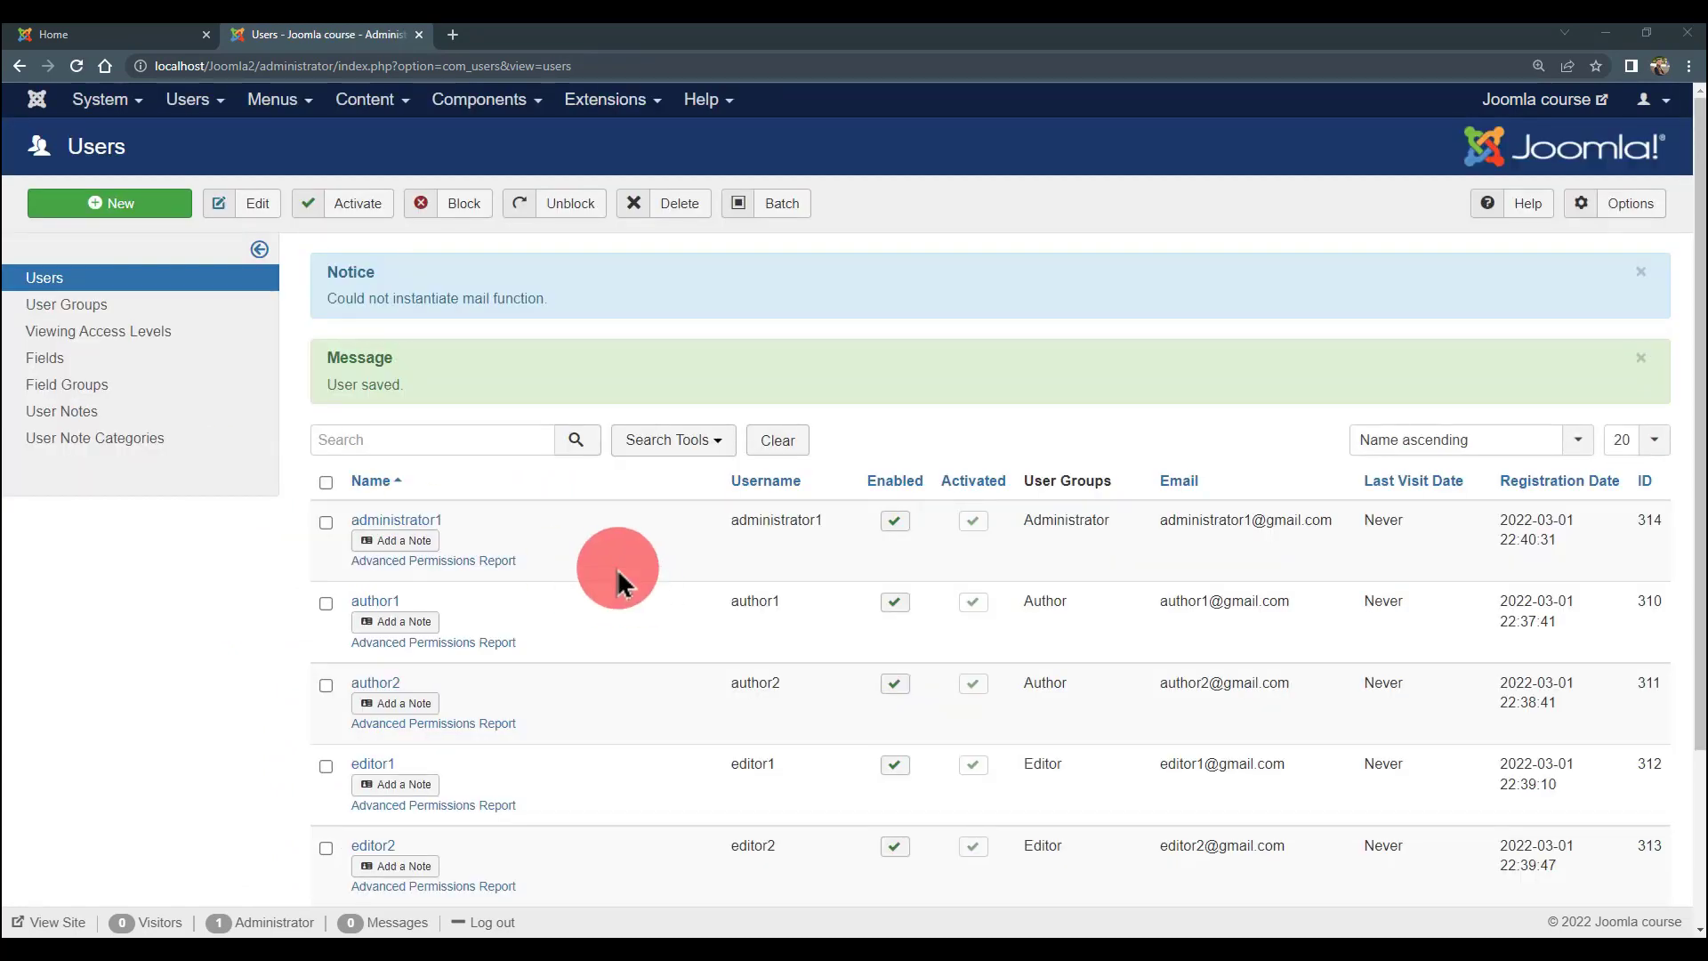
{"action": "scroll", "coordinate": [616, 568], "scroll_direction": "down", "scroll_amount": 3}
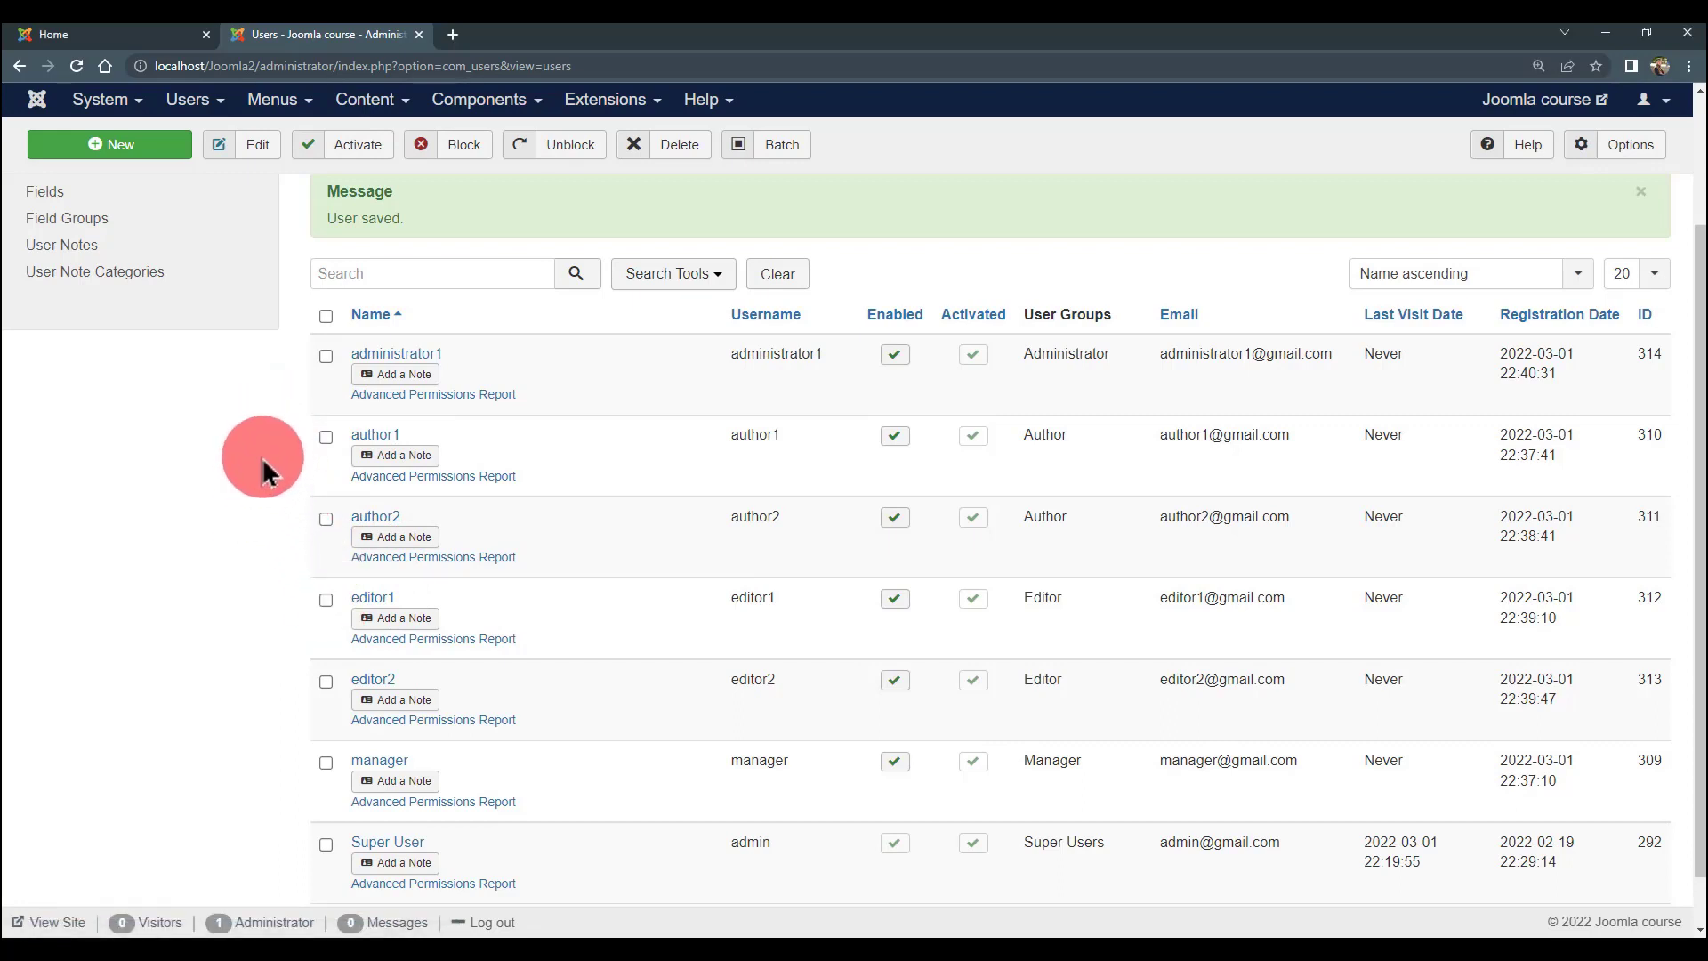
- Browse the Content and Components menus without choosing anything
{"action": "scroll", "coordinate": [260, 618], "scroll_direction": "down", "scroll_amount": 1}
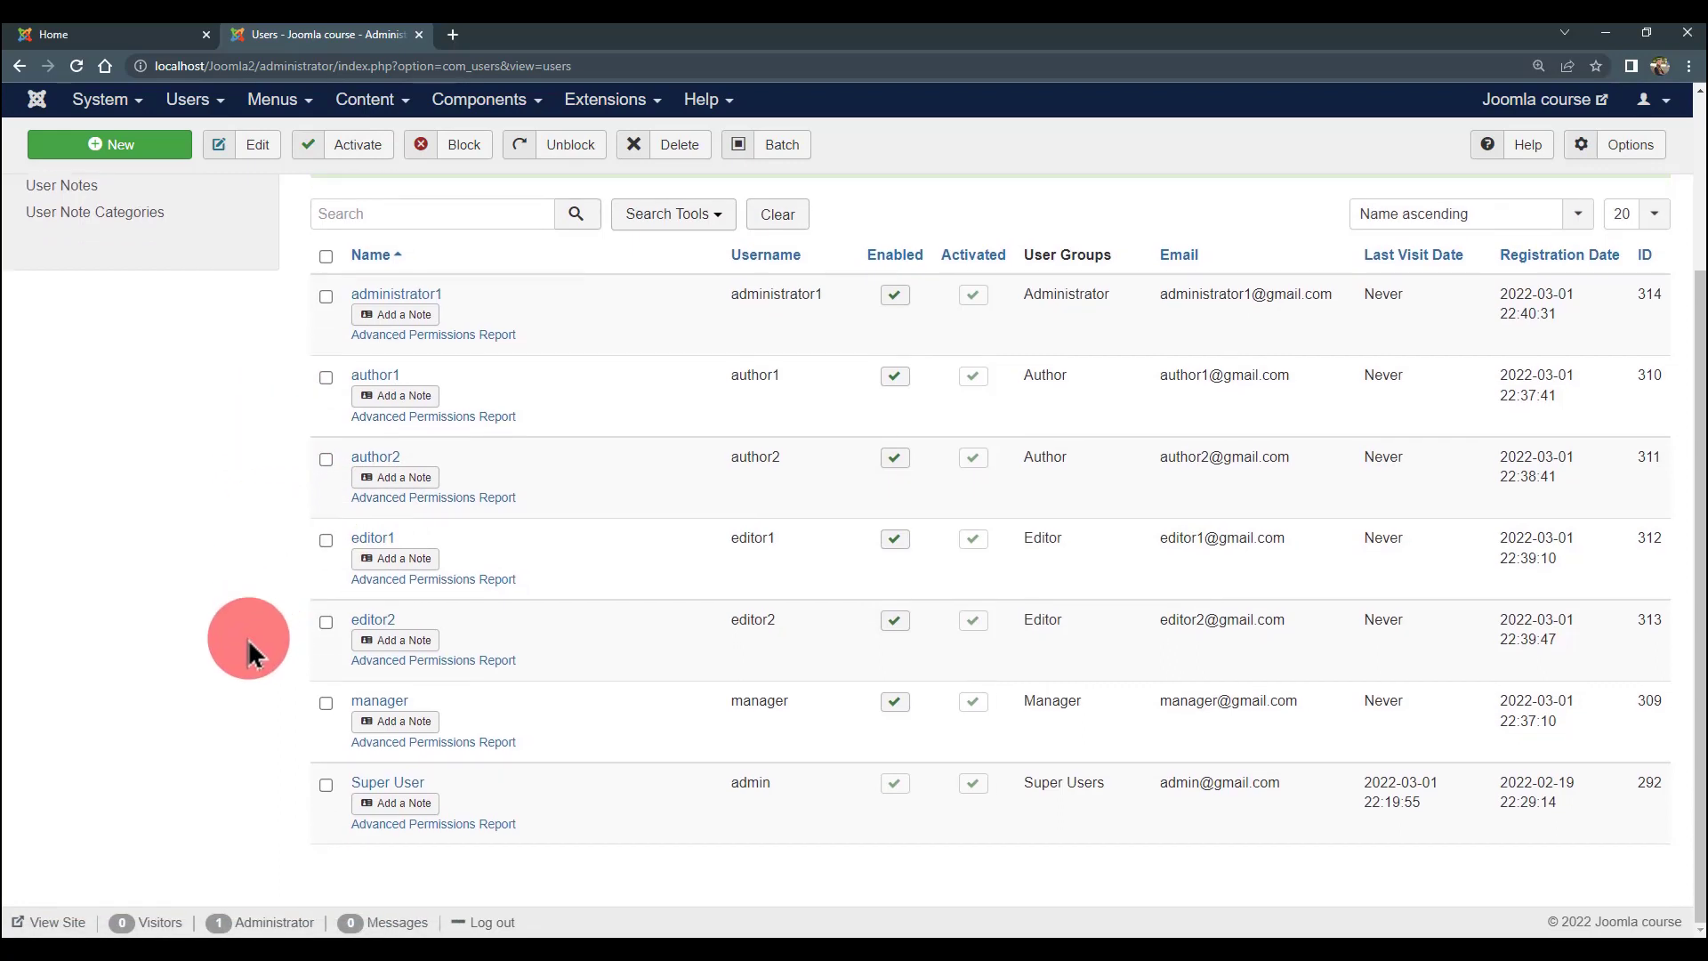
{"action": "scroll", "coordinate": [248, 639], "scroll_direction": "up", "scroll_amount": 1}
{"action": "scroll", "coordinate": [248, 639], "scroll_direction": "down", "scroll_amount": 1}
{"action": "scroll", "coordinate": [247, 639], "scroll_direction": "up", "scroll_amount": 3}
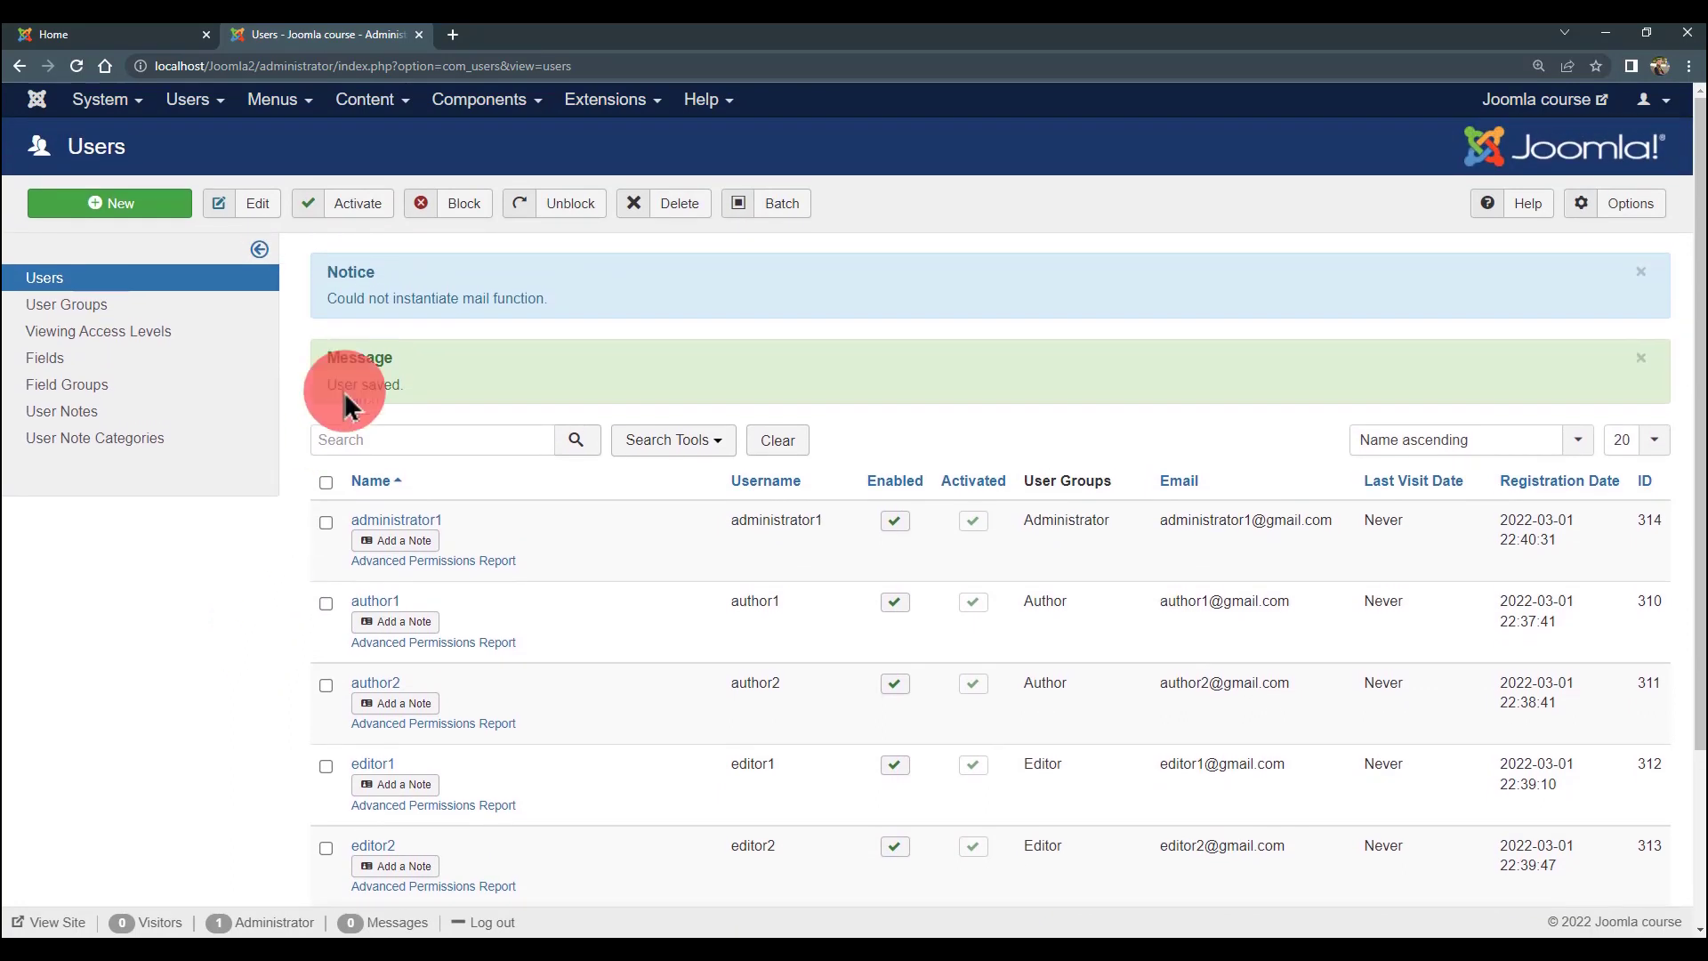
{"action": "left_click", "coordinate": [381, 102]}
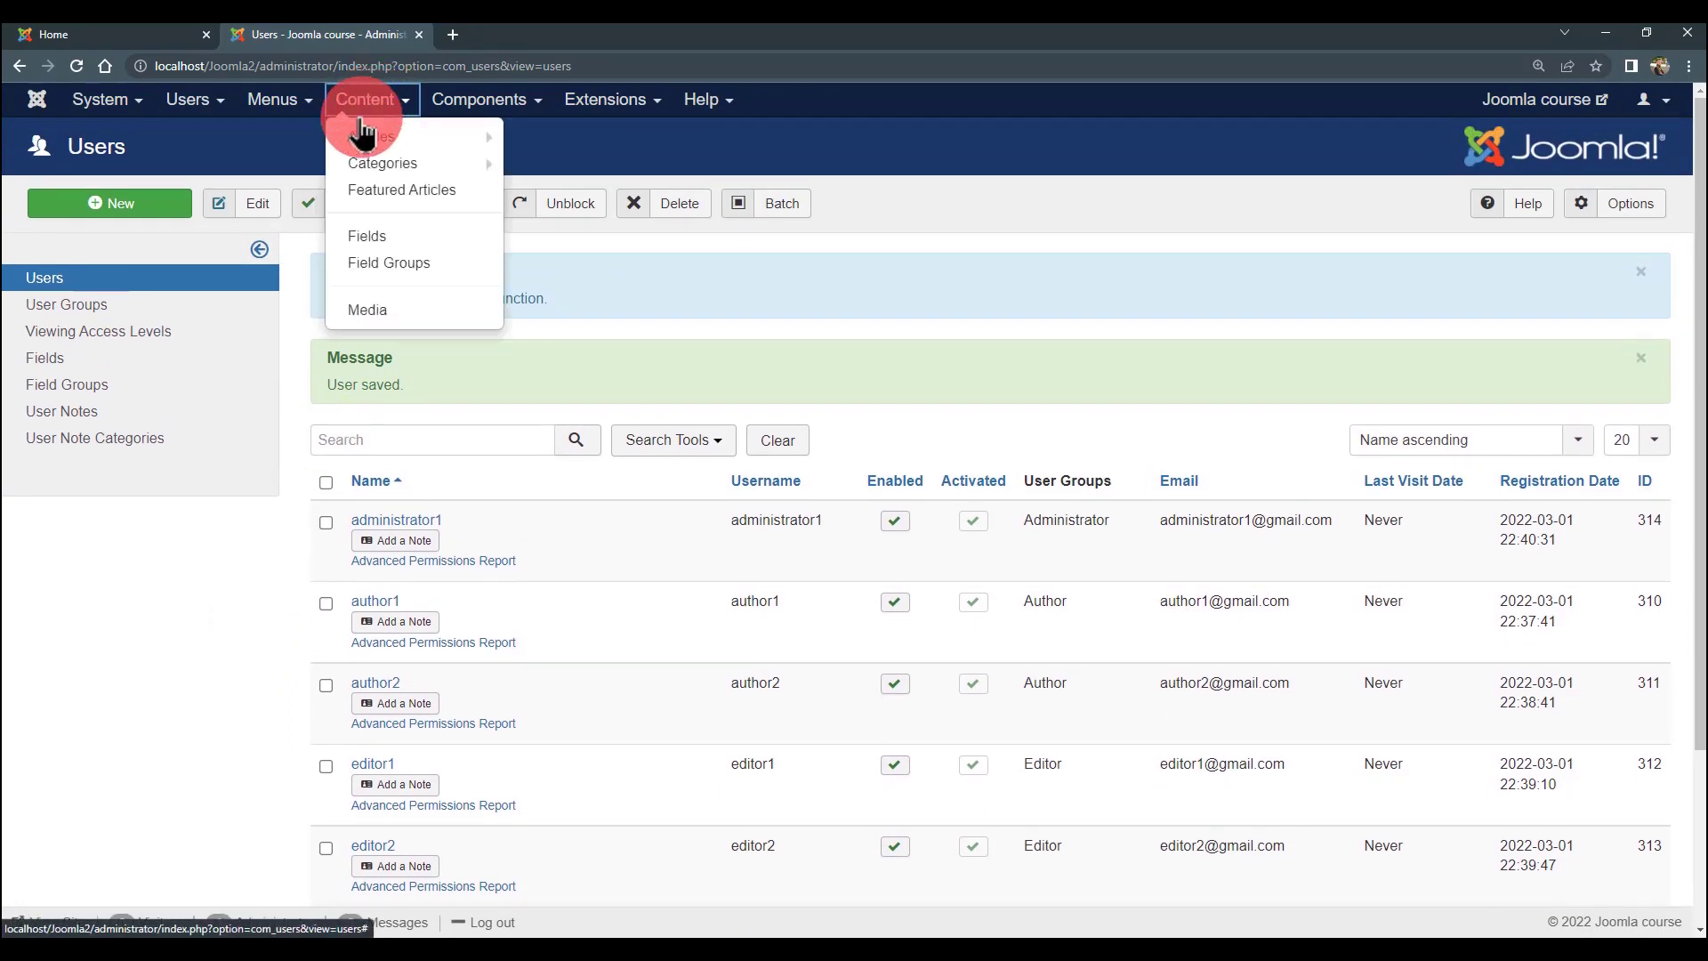
{"action": "mouse_move", "coordinate": [359, 141]}
{"action": "left_click", "coordinate": [478, 99]}
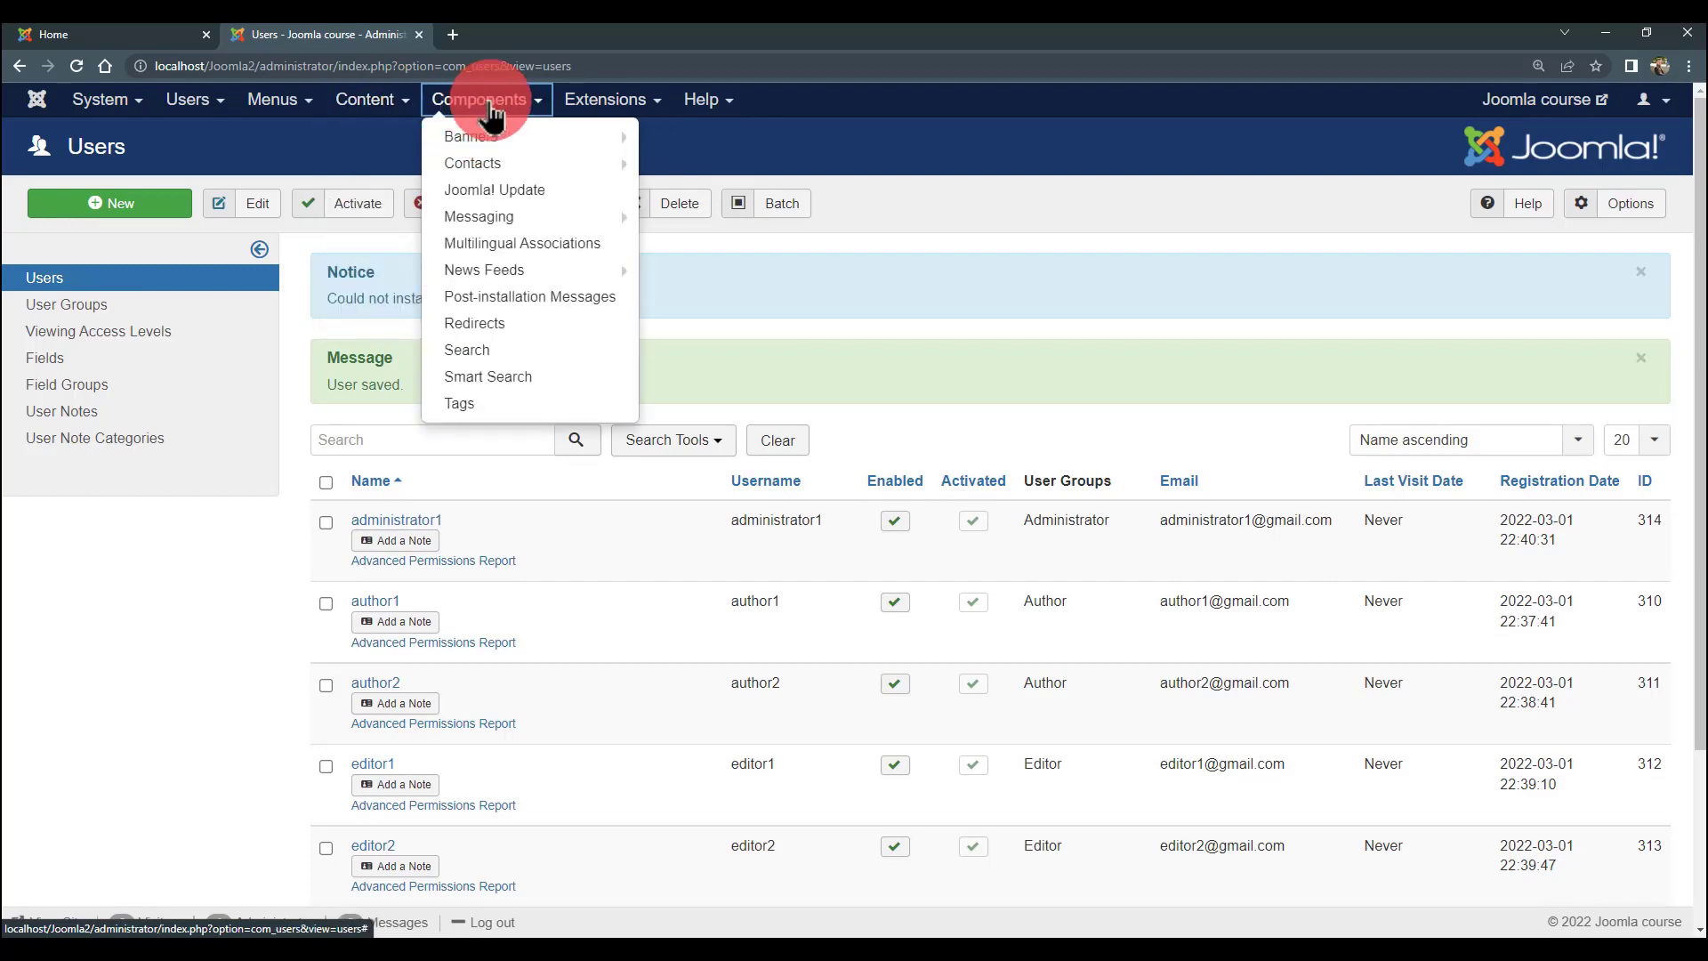
{"action": "mouse_move", "coordinate": [488, 166]}
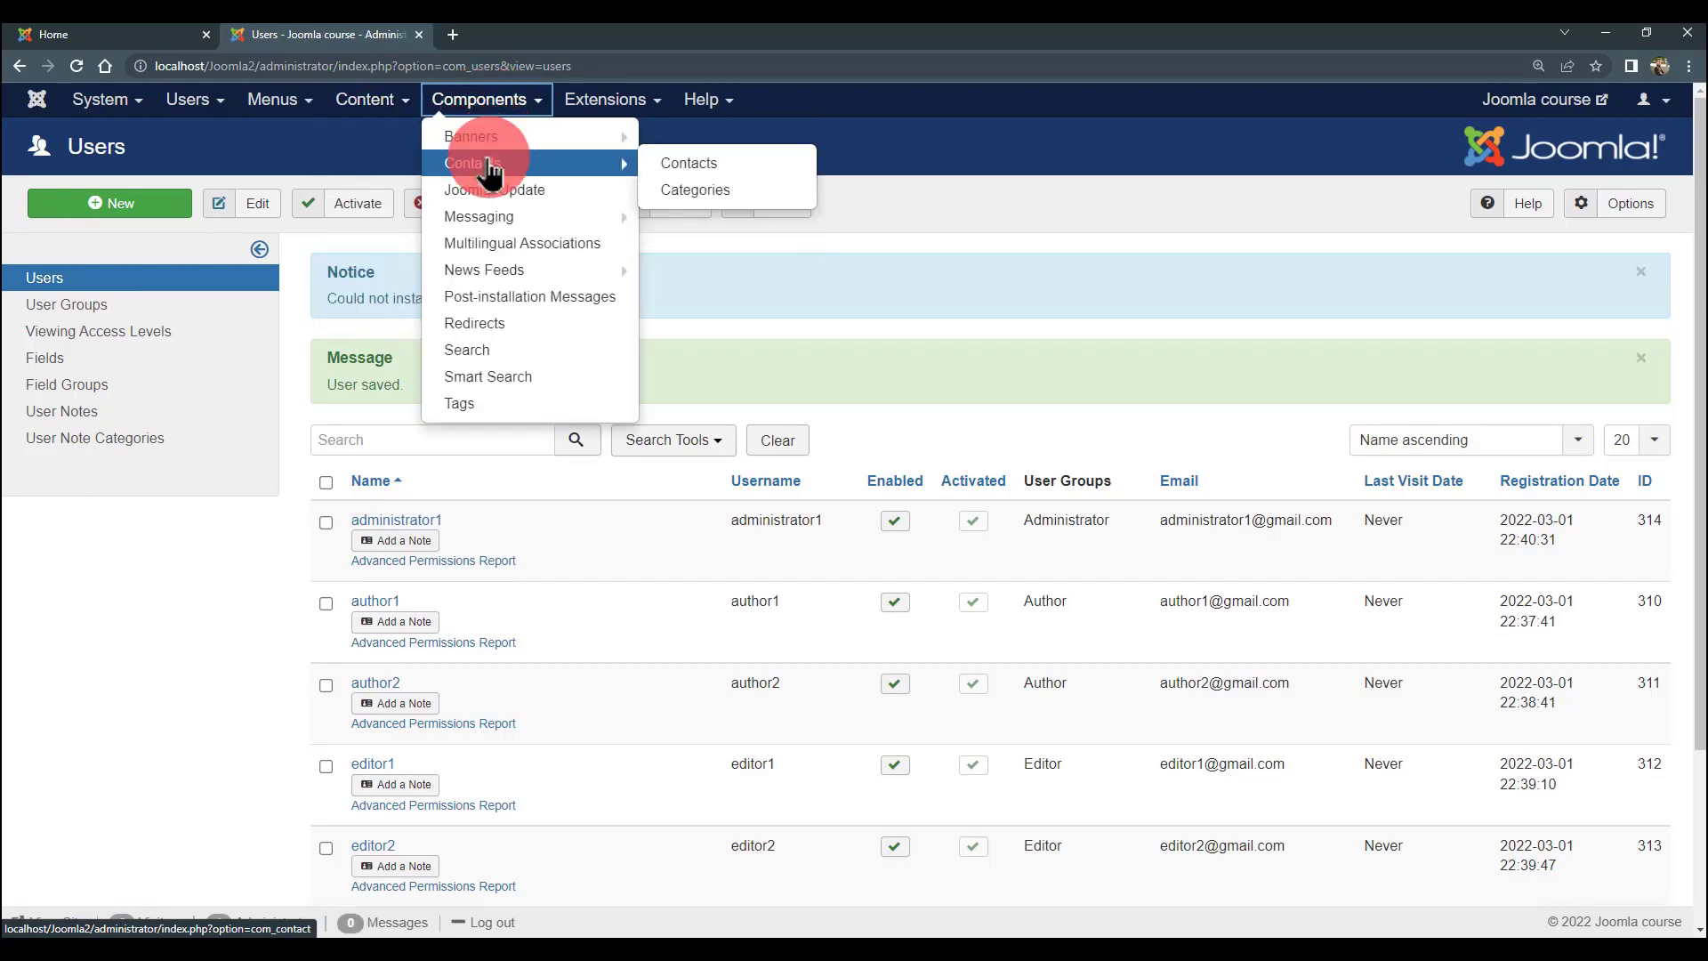
{"action": "left_click", "coordinate": [187, 603]}
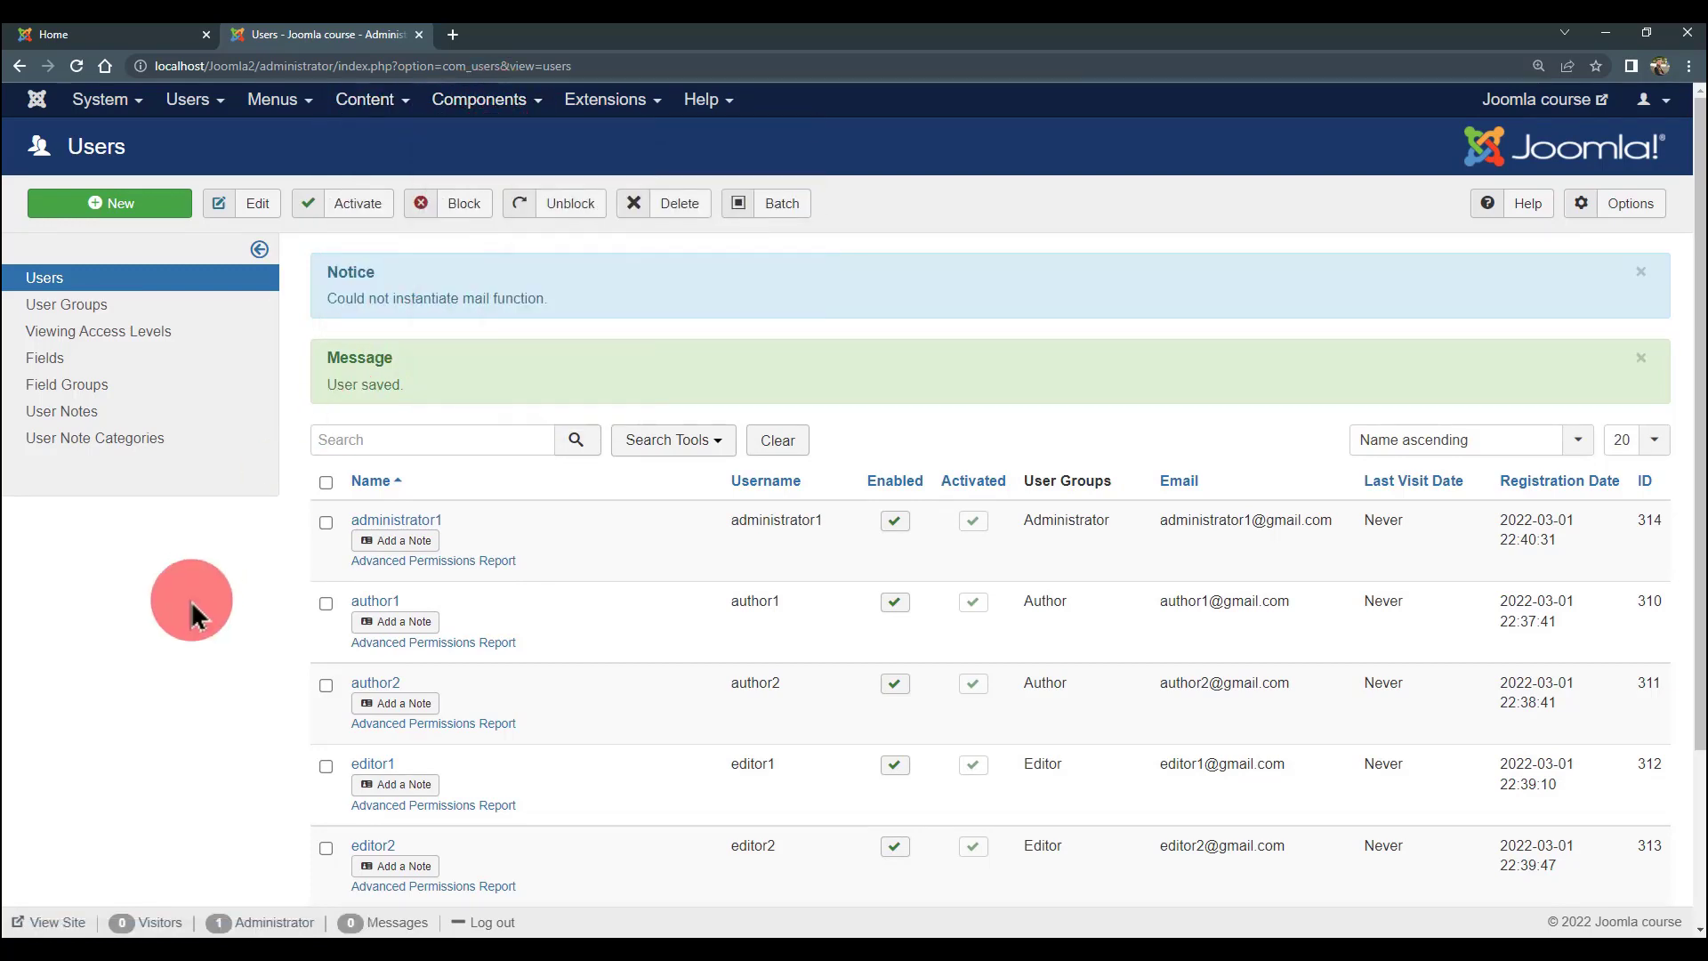
{"action": "left_click", "coordinate": [505, 116]}
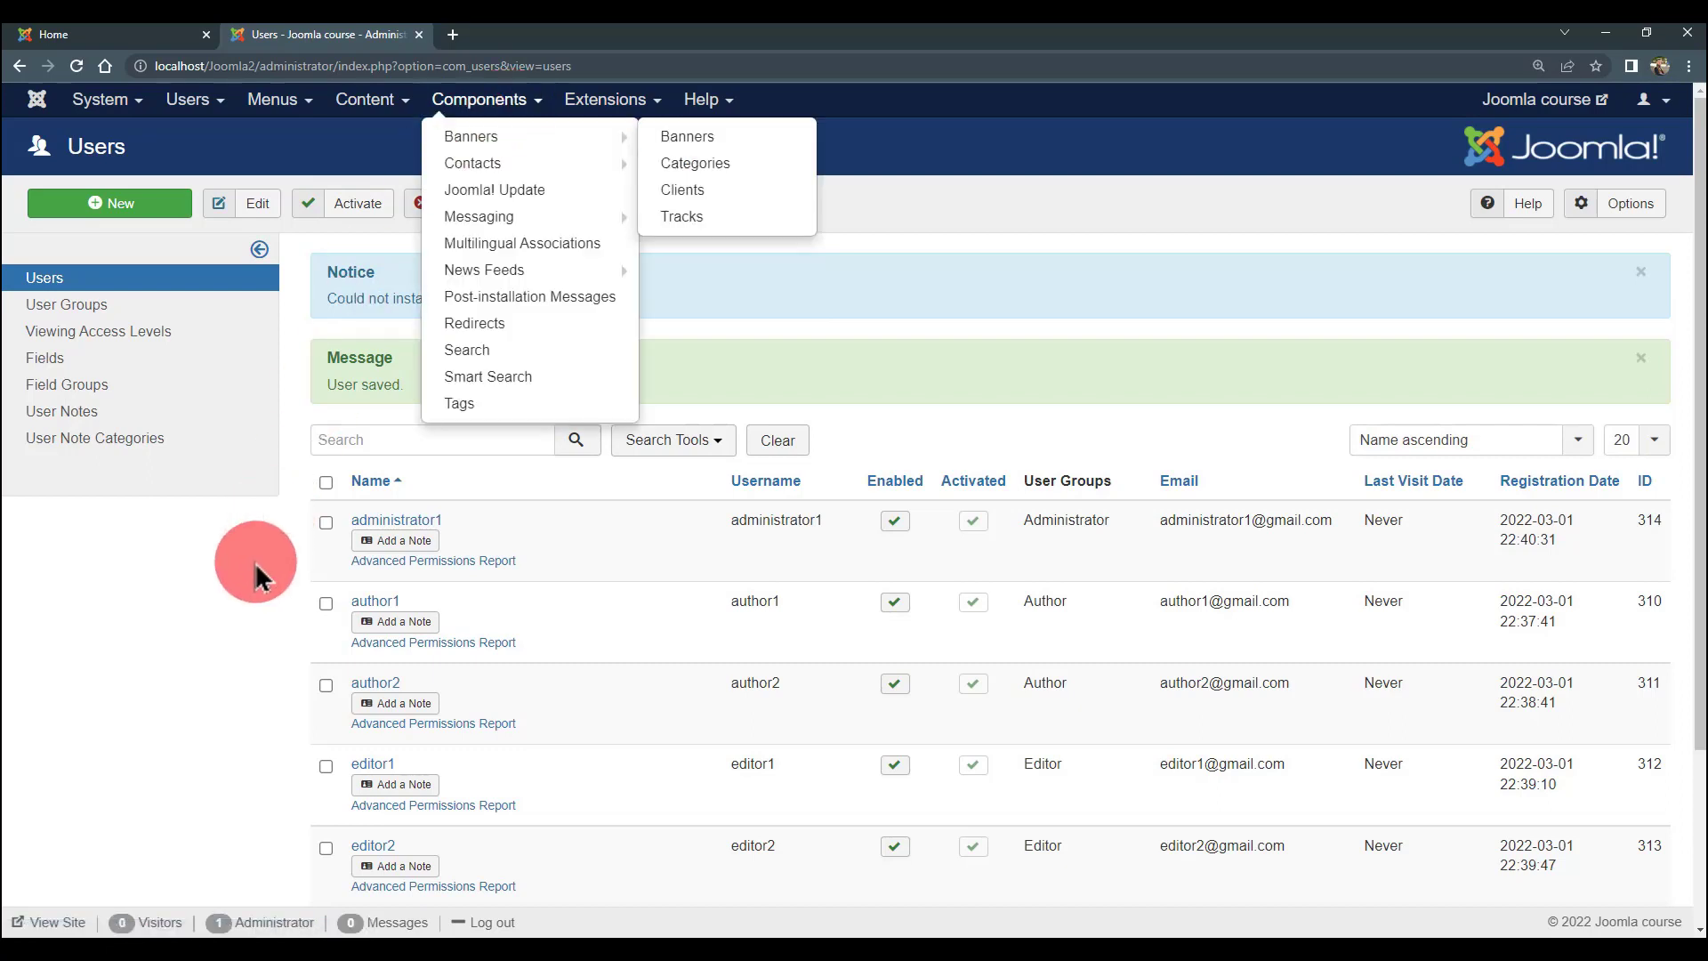
{"action": "left_click", "coordinate": [259, 570]}
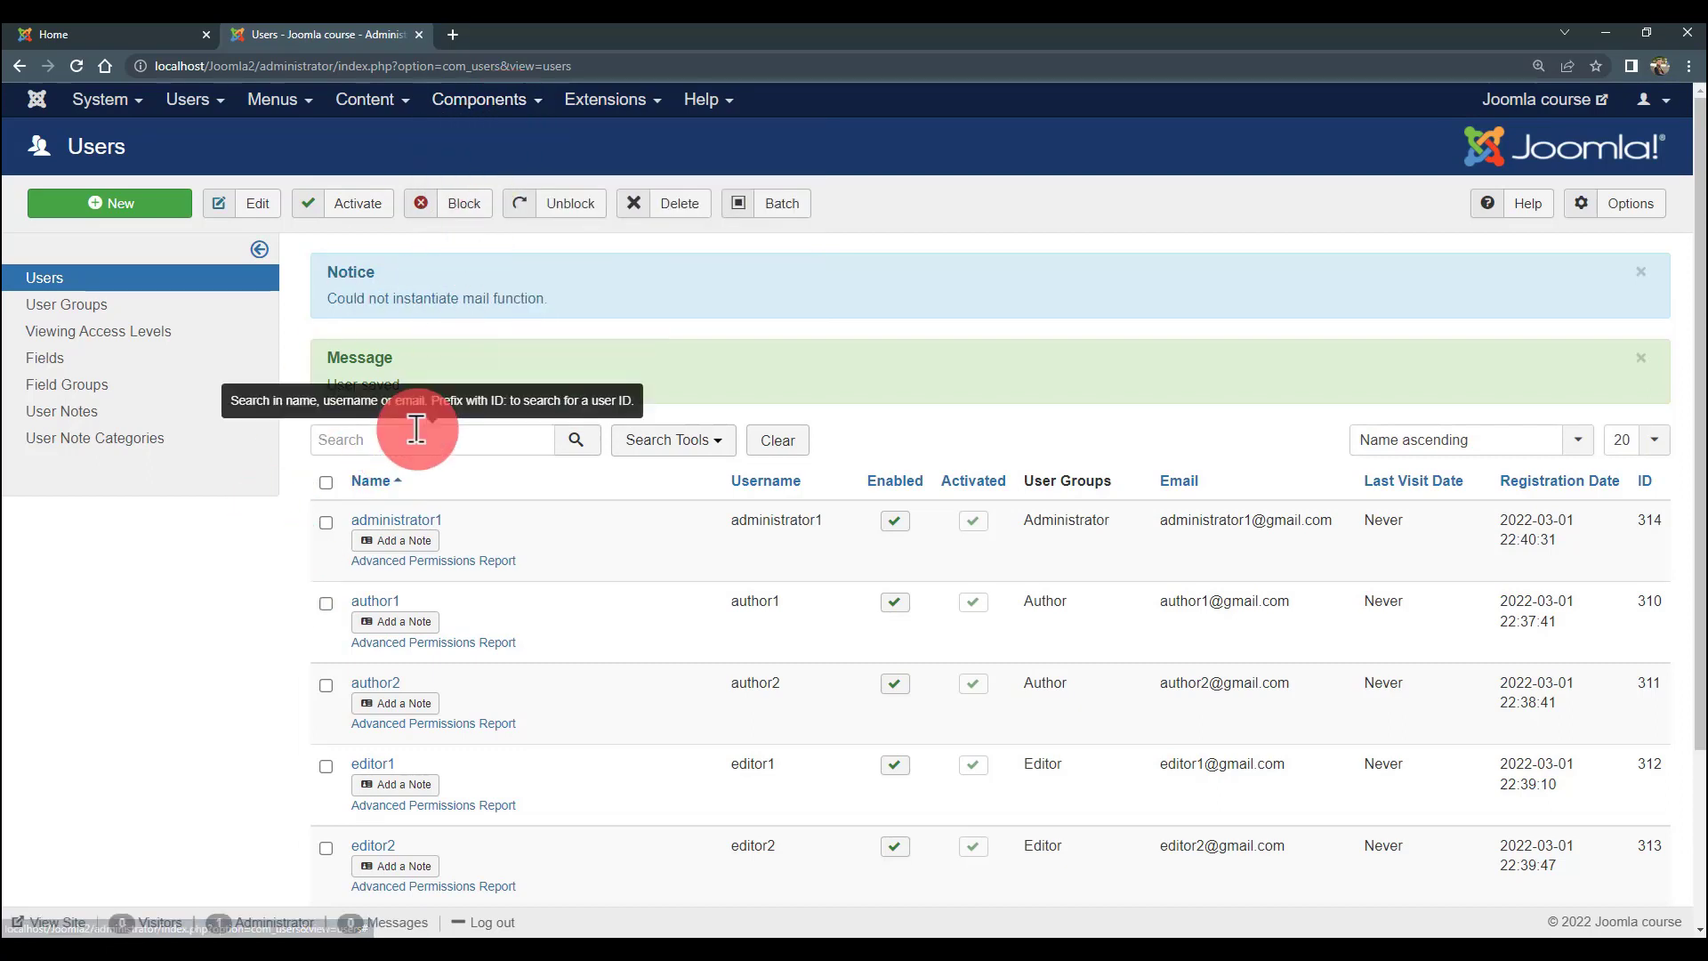
- Choose Components > Contacts > Contacts
{"action": "scroll", "coordinate": [385, 542], "scroll_direction": "down", "scroll_amount": 3}
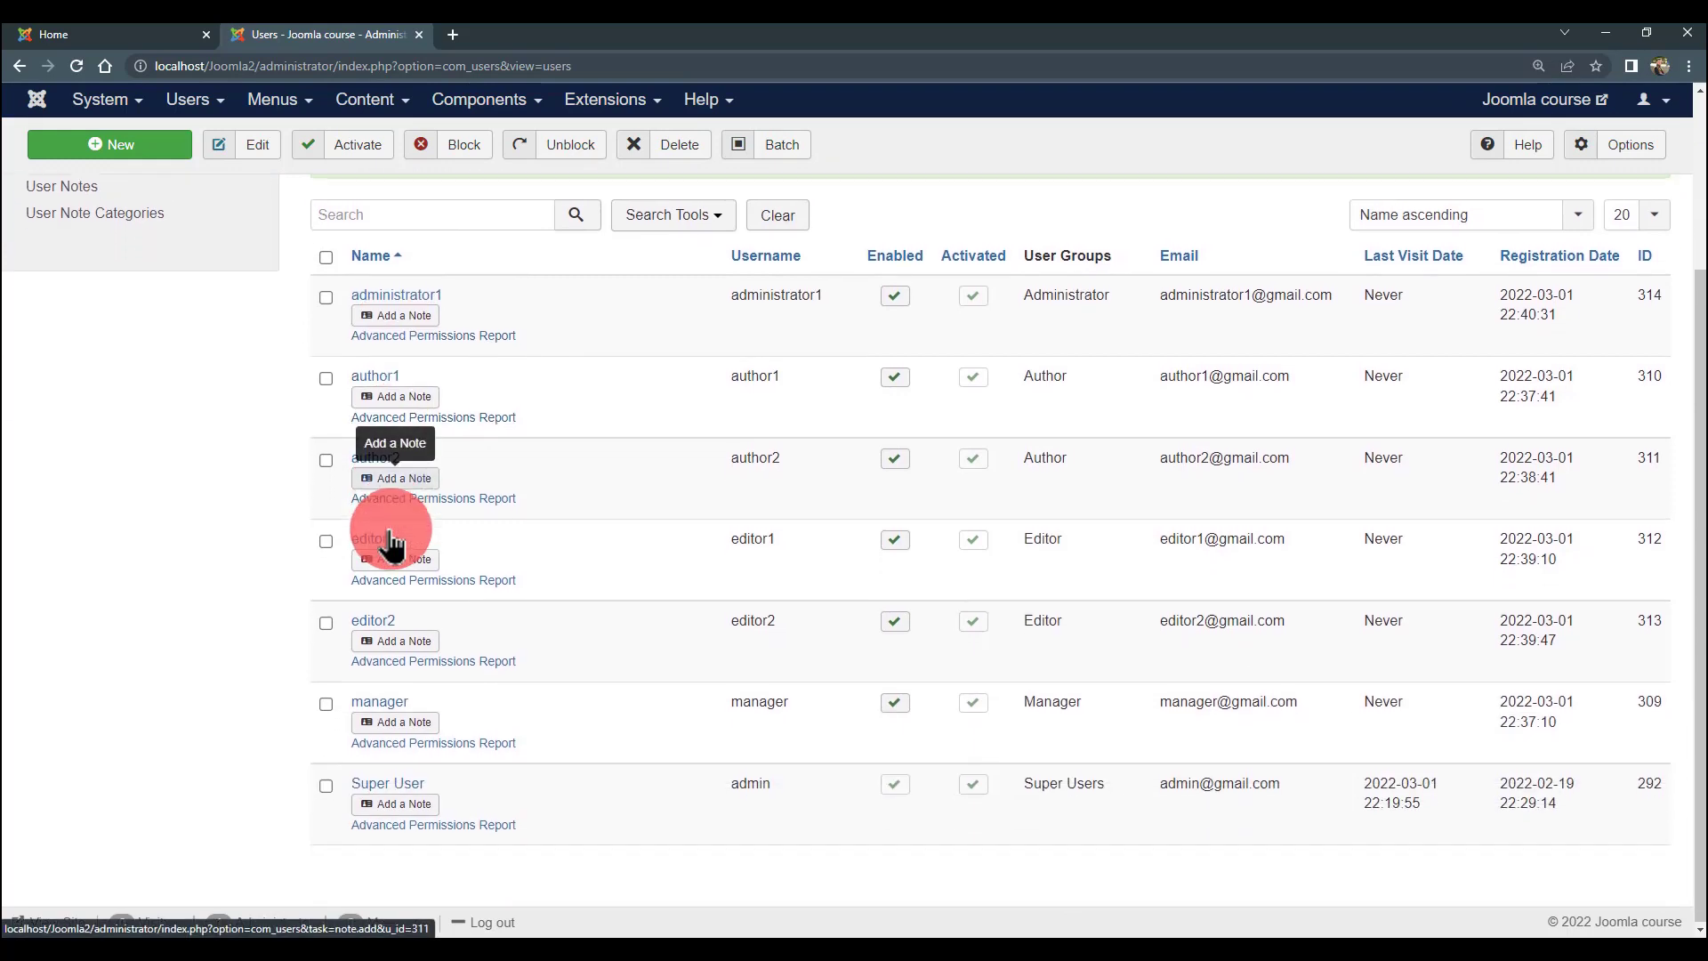
{"action": "scroll", "coordinate": [385, 543], "scroll_direction": "up", "scroll_amount": 2}
{"action": "scroll", "coordinate": [390, 540], "scroll_direction": "down", "scroll_amount": 1}
{"action": "scroll", "coordinate": [390, 540], "scroll_direction": "down", "scroll_amount": 1}
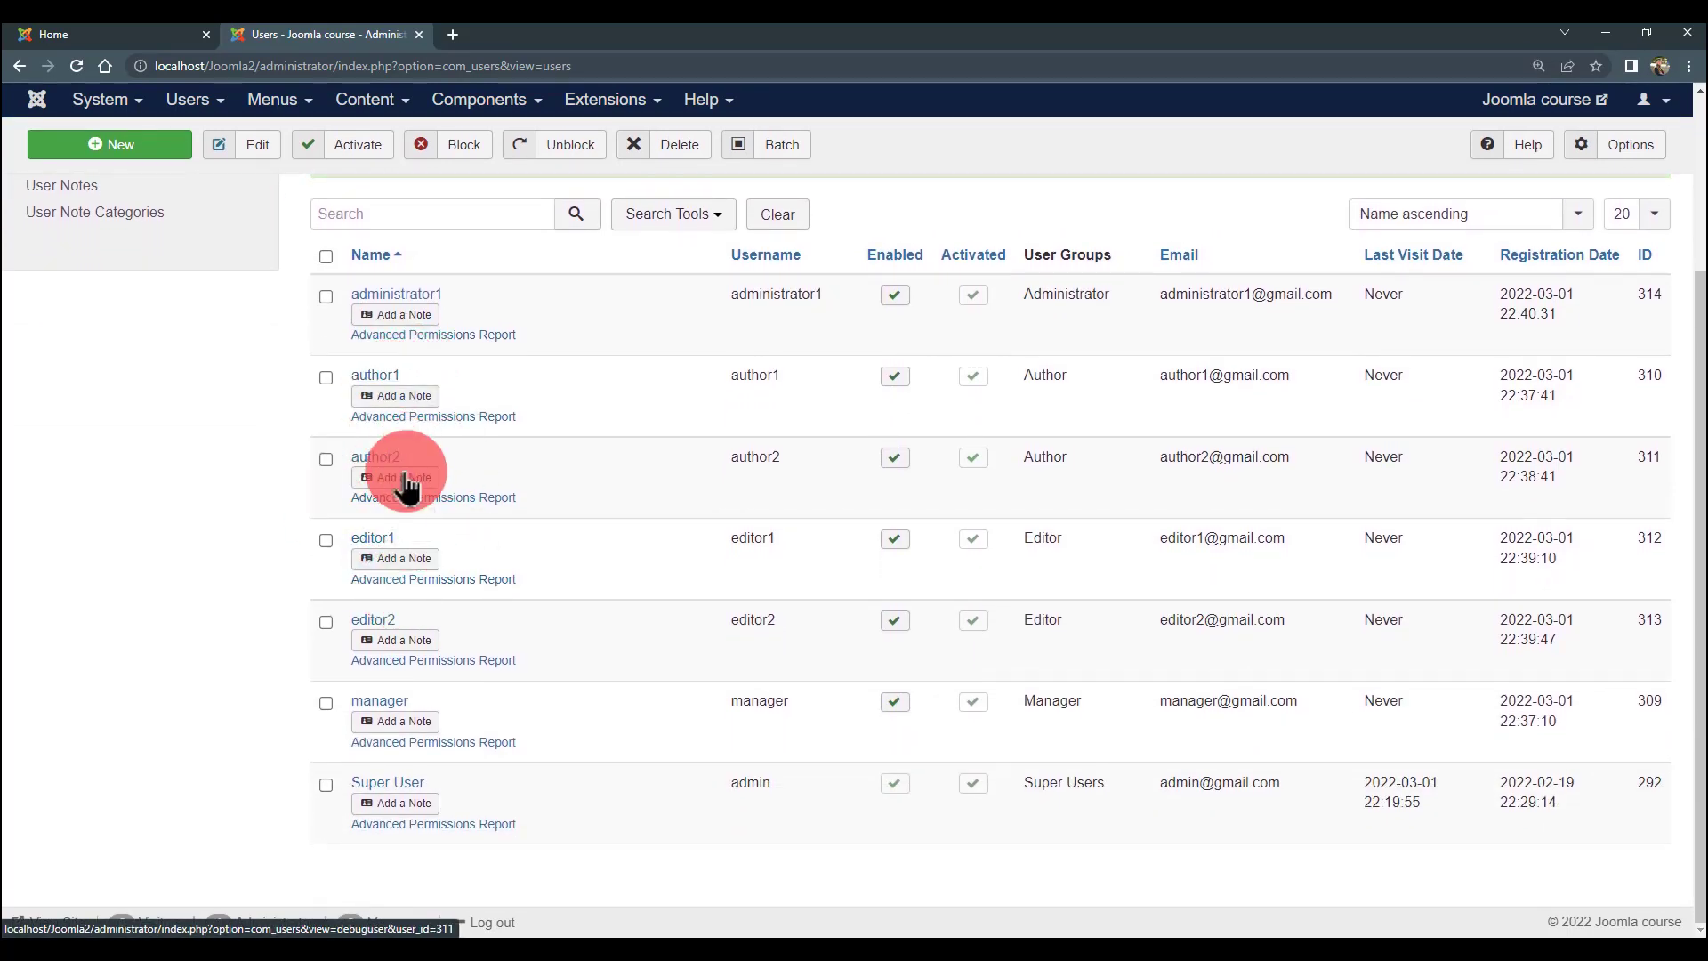
{"action": "scroll", "coordinate": [402, 484], "scroll_direction": "up", "scroll_amount": 1}
{"action": "scroll", "coordinate": [398, 485], "scroll_direction": "up", "scroll_amount": 3}
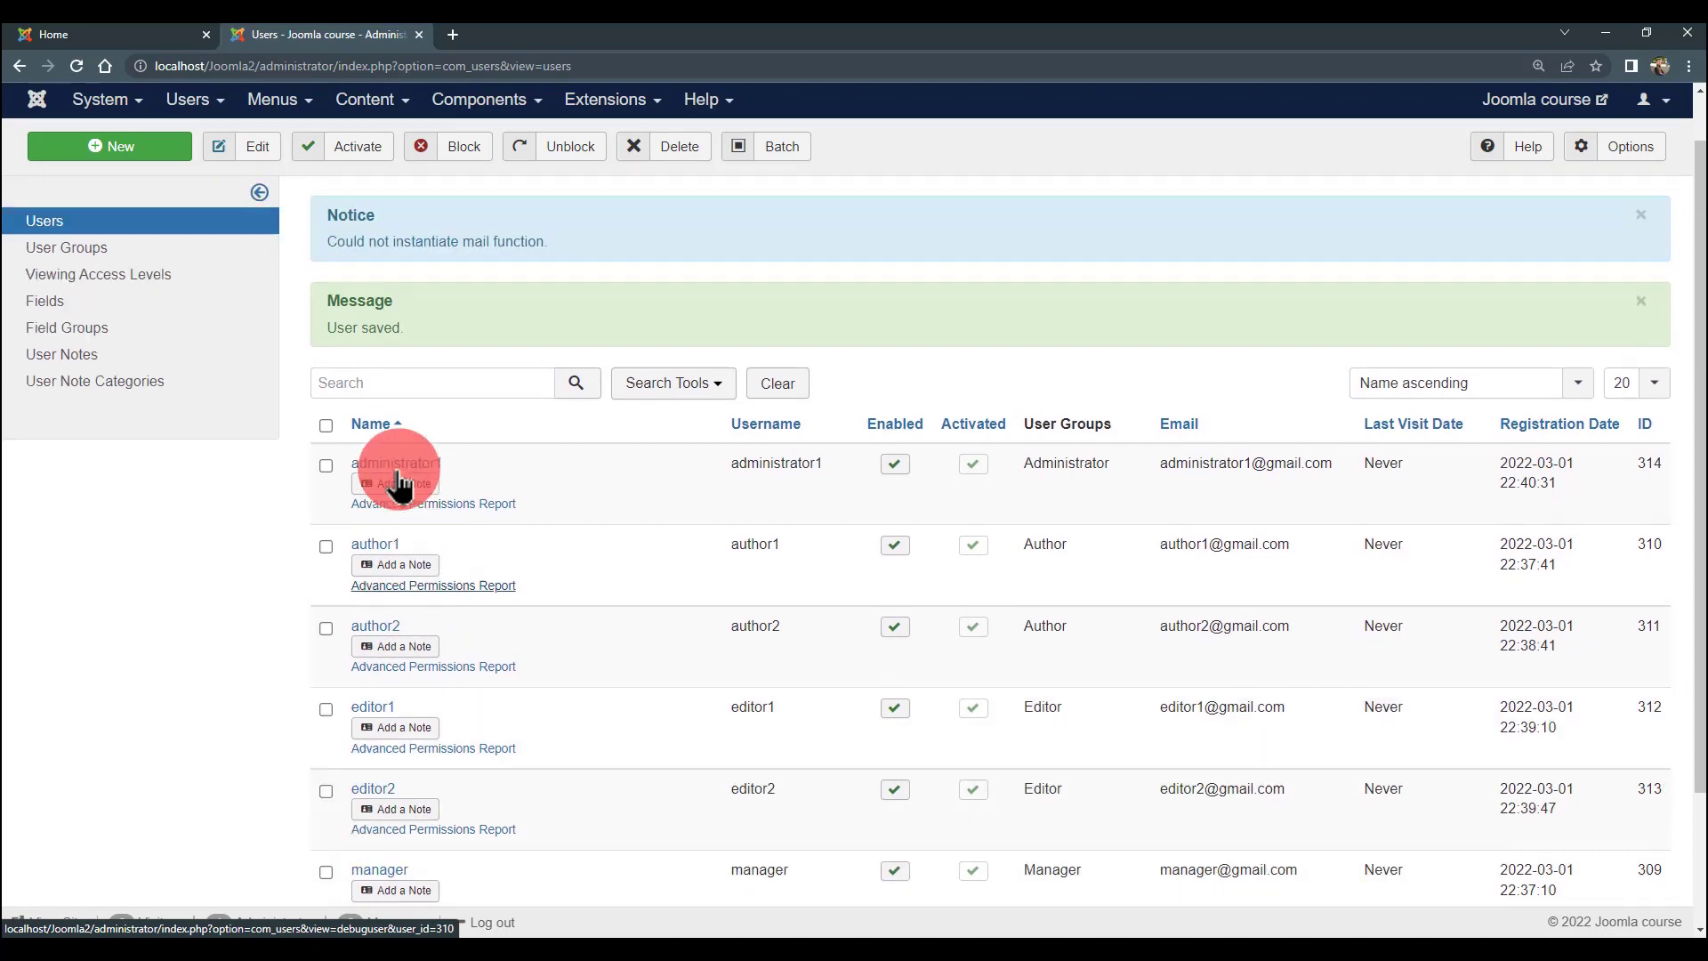
{"action": "left_click", "coordinate": [490, 106]}
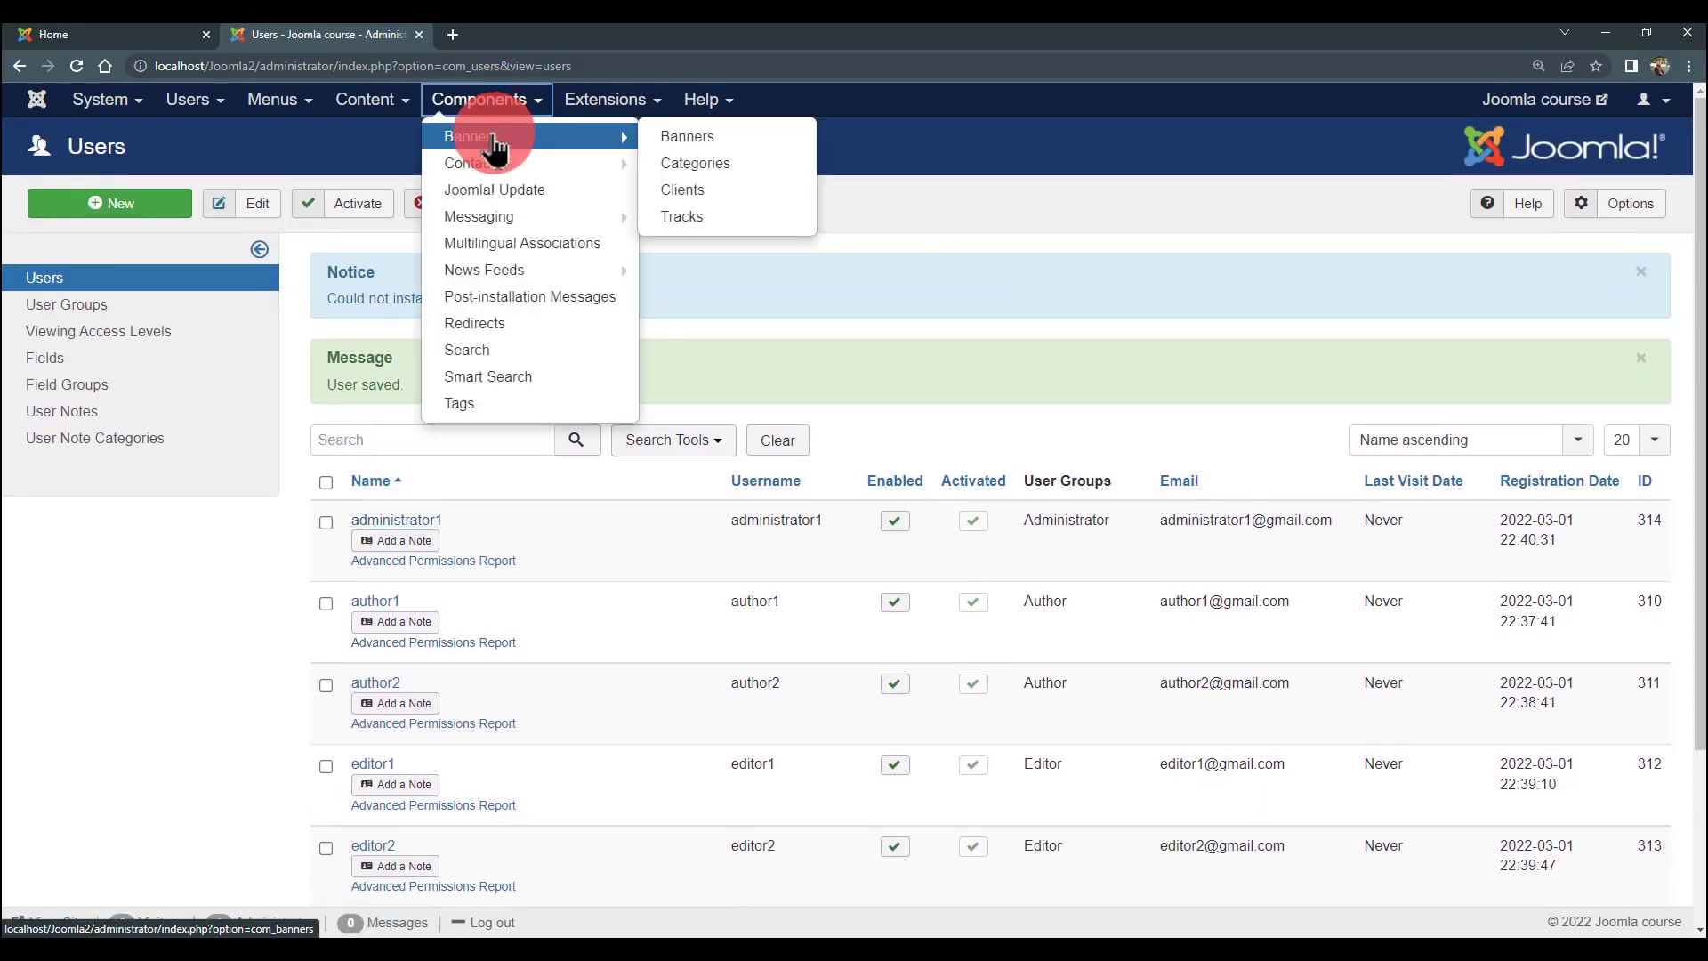
{"action": "mouse_move", "coordinate": [494, 165]}
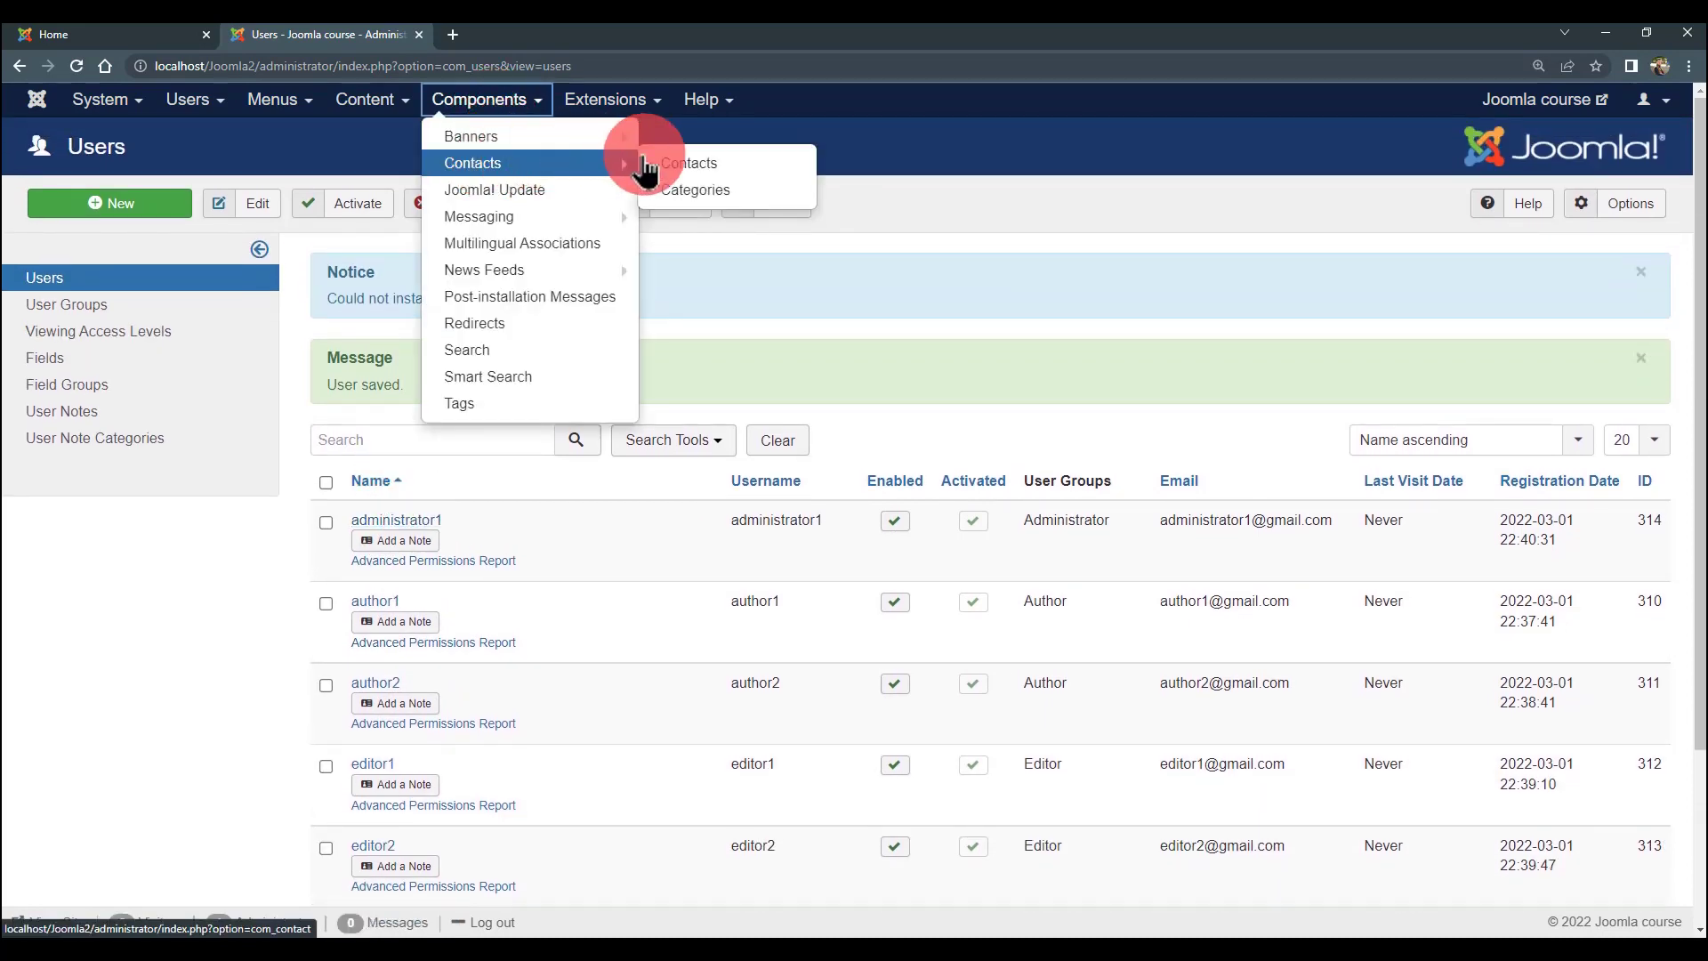
{"action": "left_click", "coordinate": [546, 169]}
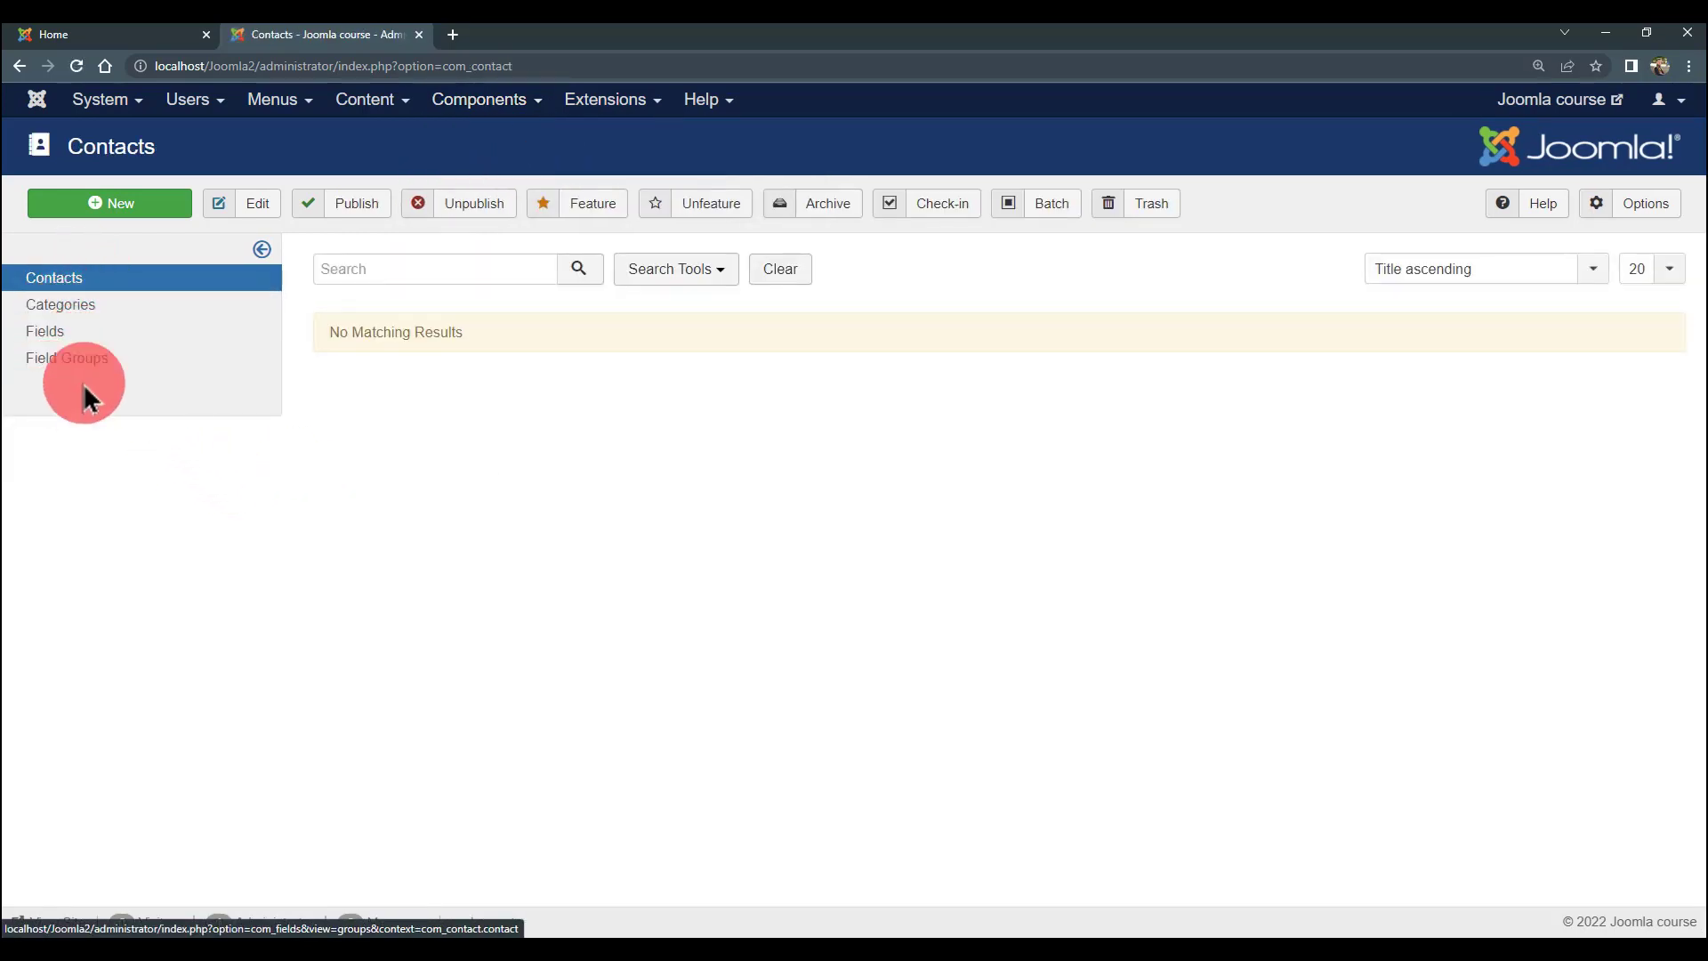
- Start a new contact and name it editor1
{"action": "left_click", "coordinate": [142, 212]}
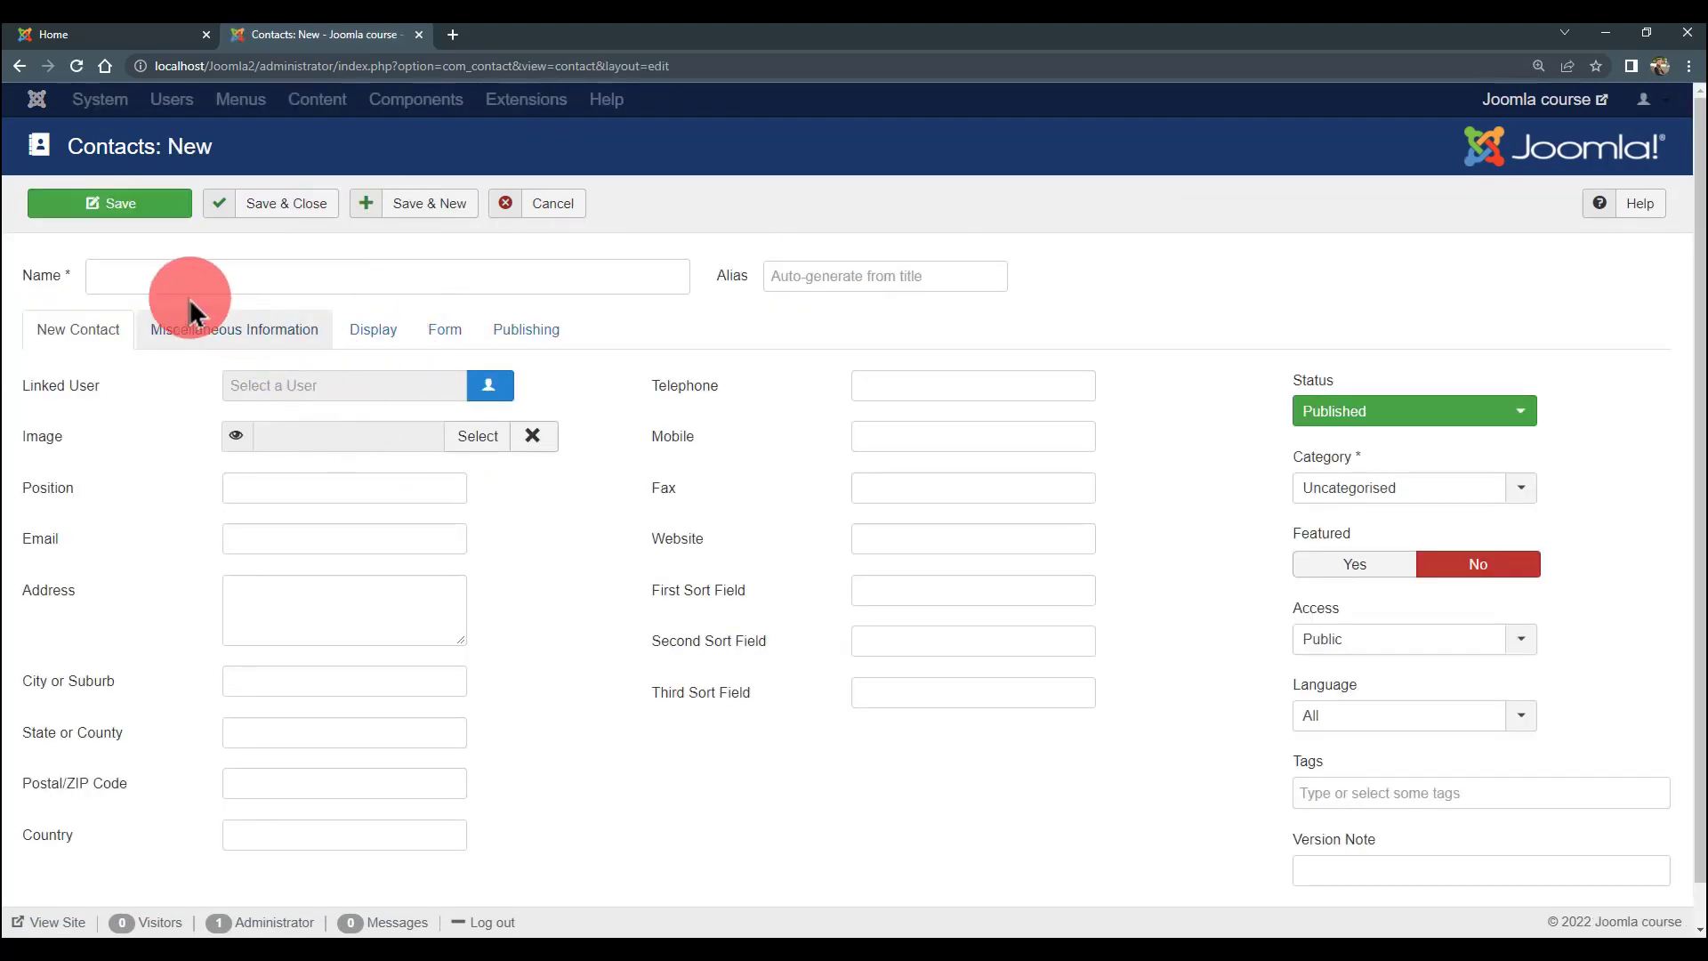
{"action": "left_click", "coordinate": [298, 277]}
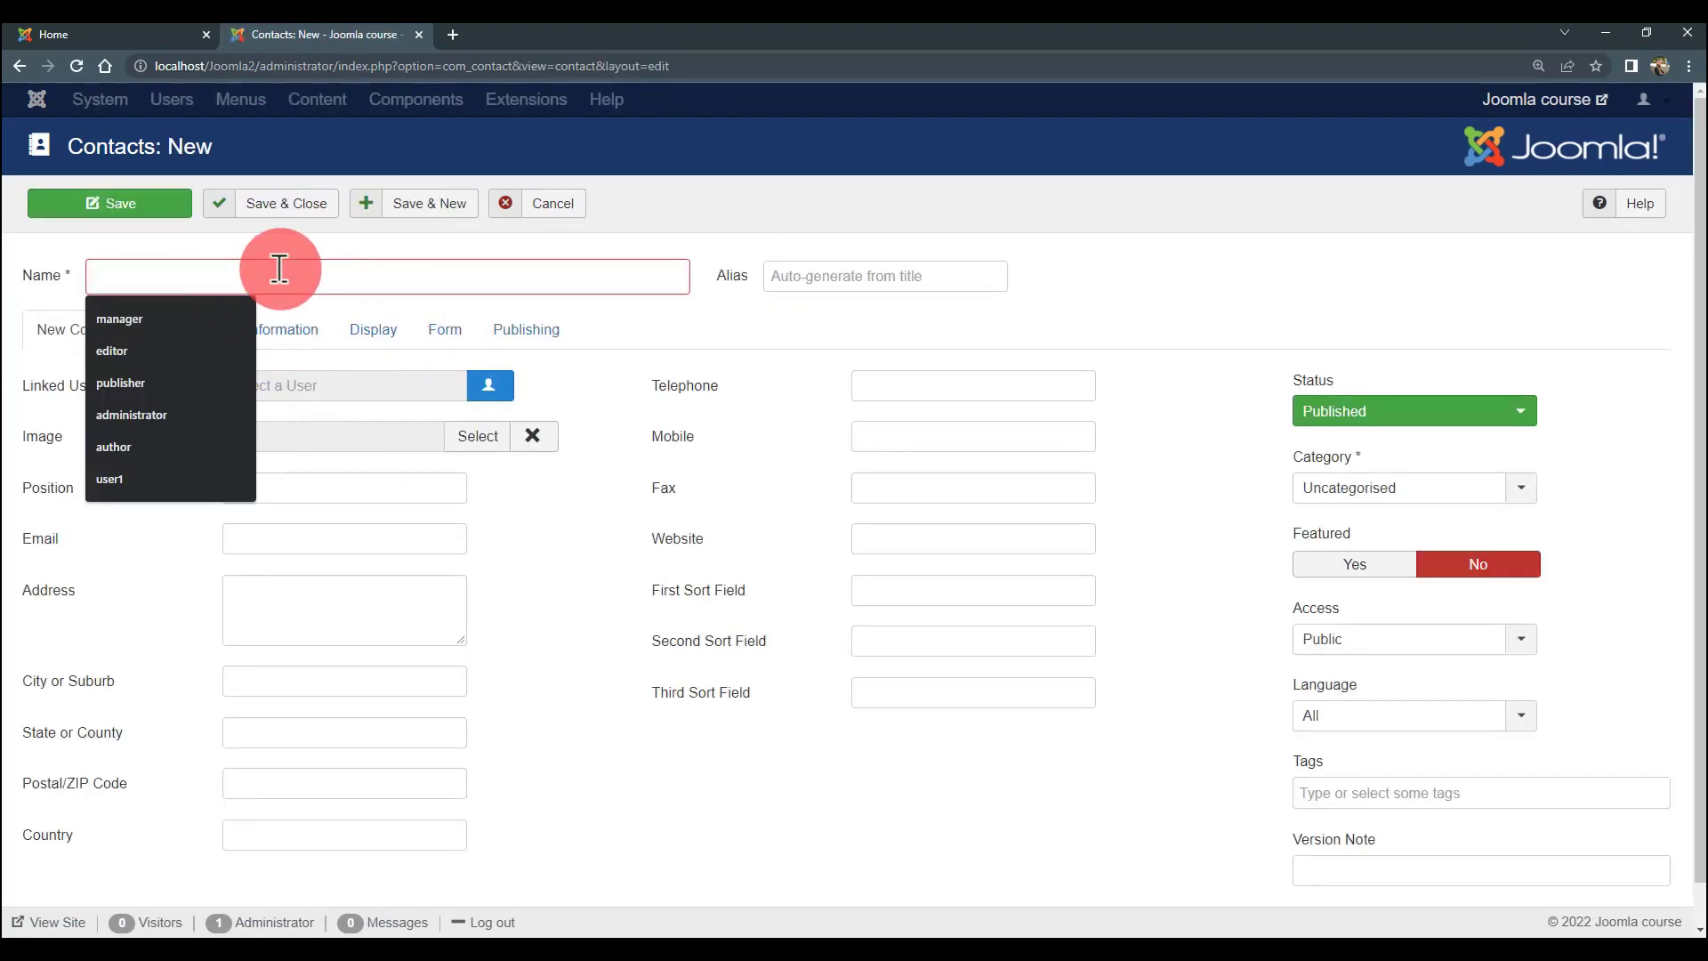
{"action": "left_click", "coordinate": [153, 349]}
{"action": "type", "text": "1"}
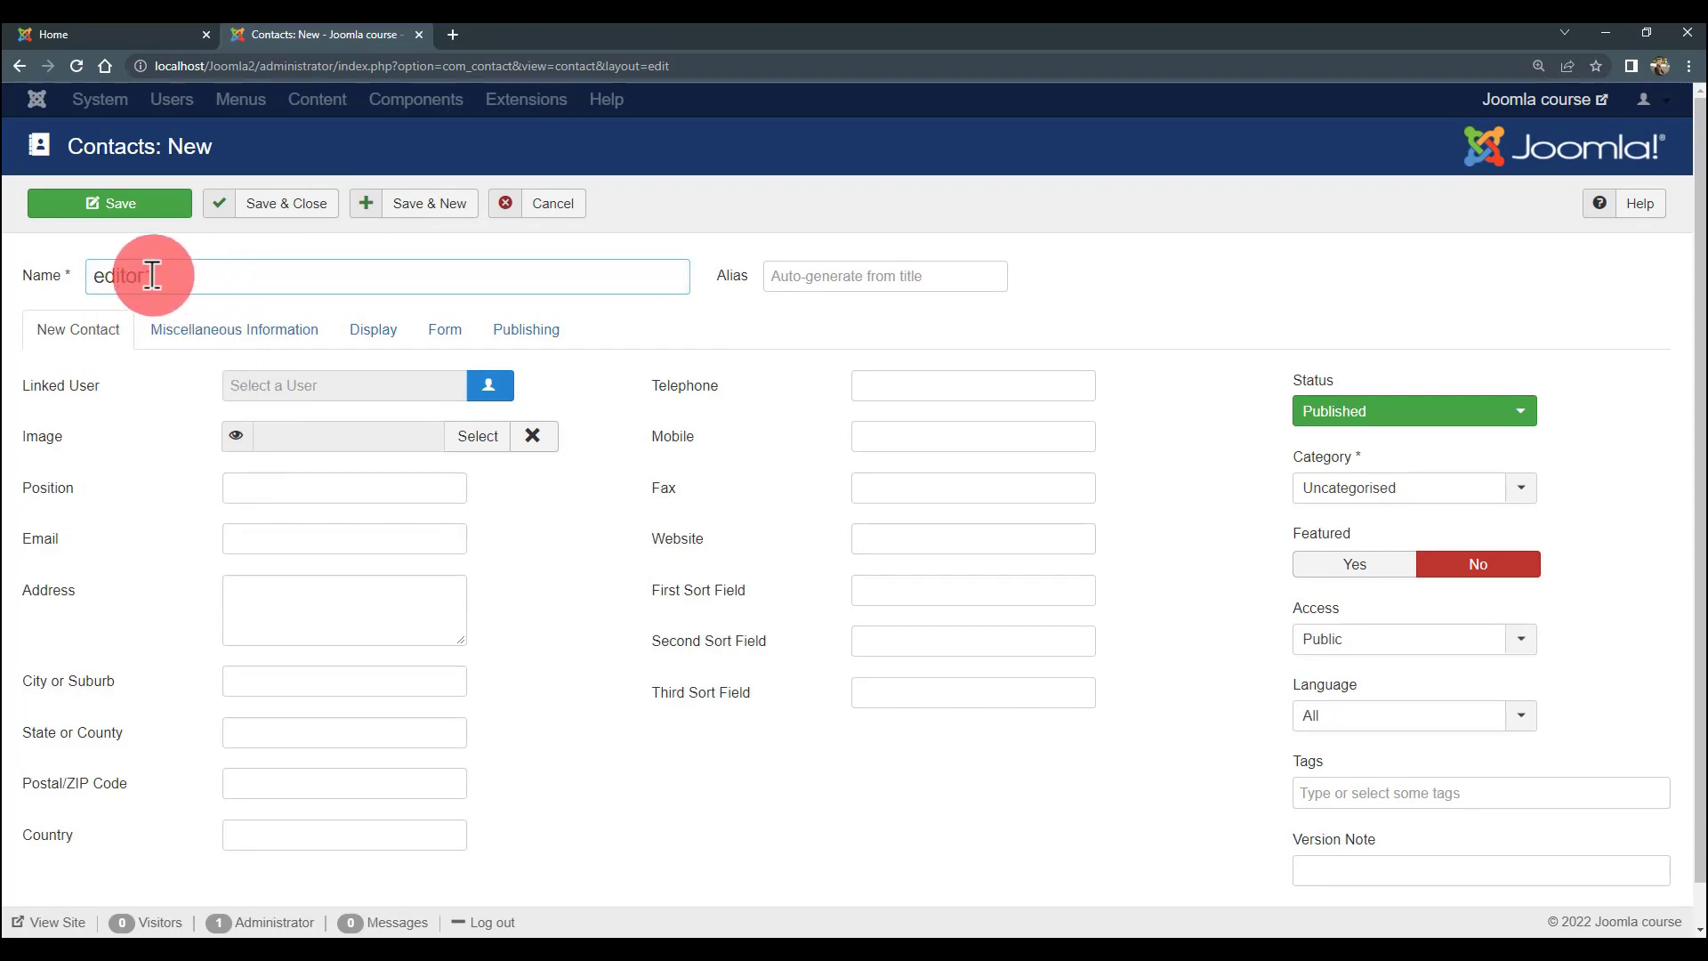
{"action": "left_click_drag", "start_coordinate": [153, 276], "coordinate": [39, 275]}
{"action": "left_click", "coordinate": [198, 275]}
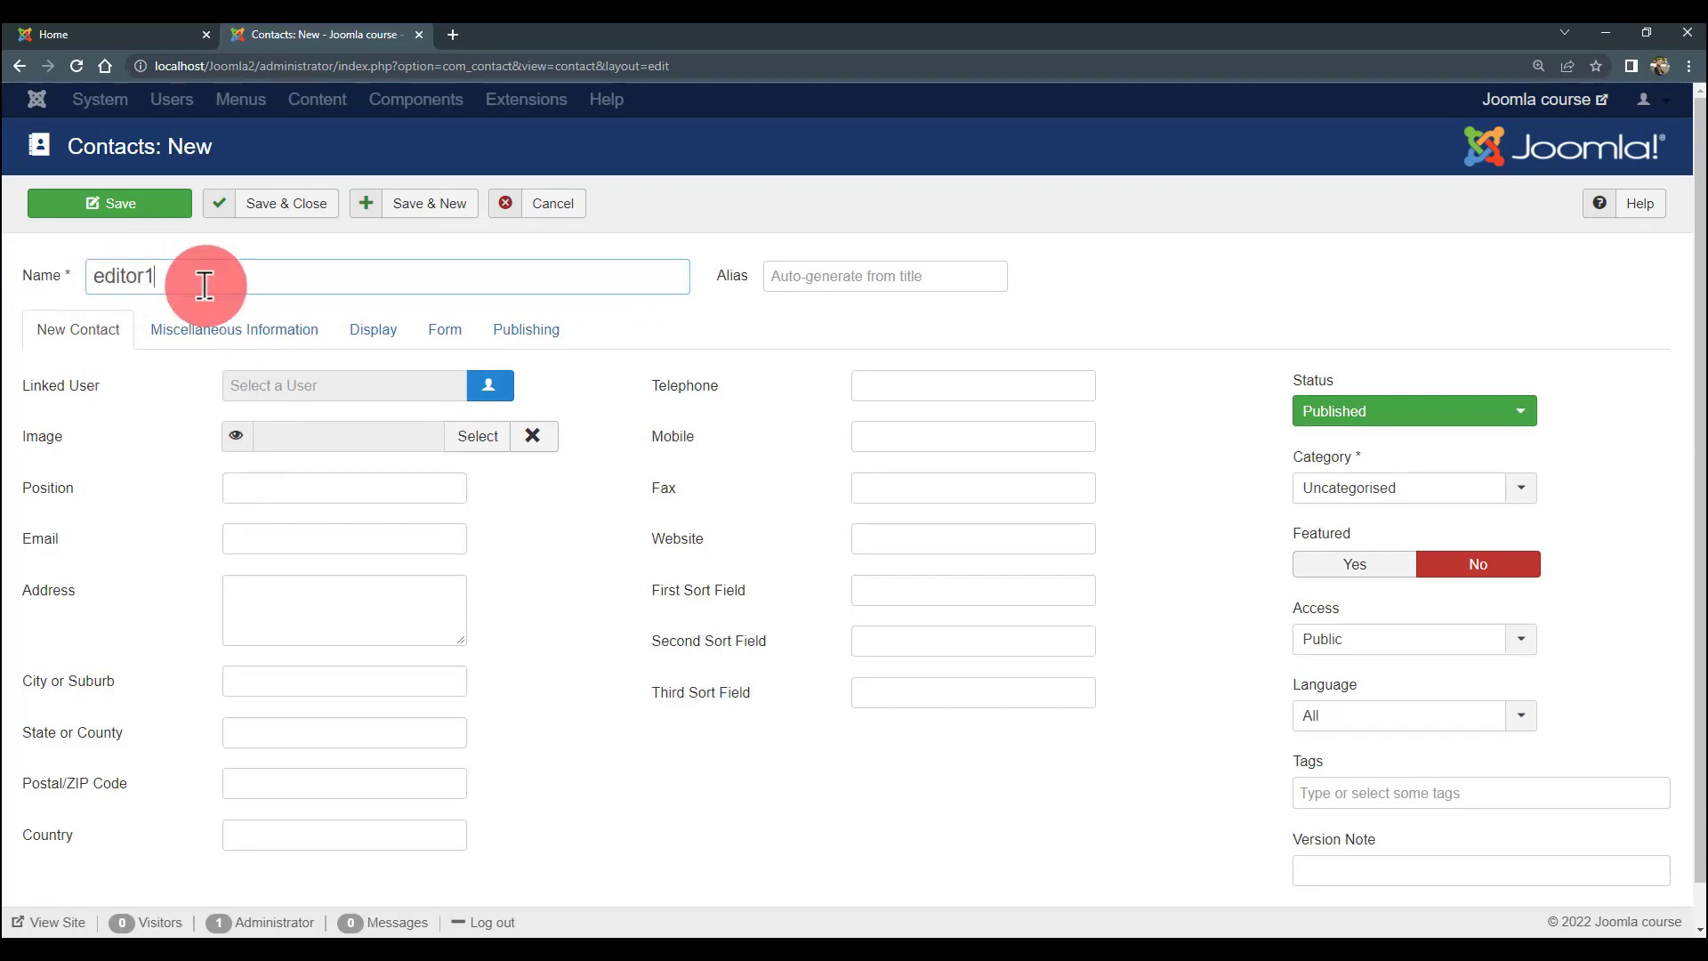
- Enter the contact's telephone number and bring up the Linked User selector
{"action": "left_click", "coordinate": [925, 391]}
{"action": "type", "text": "32"}
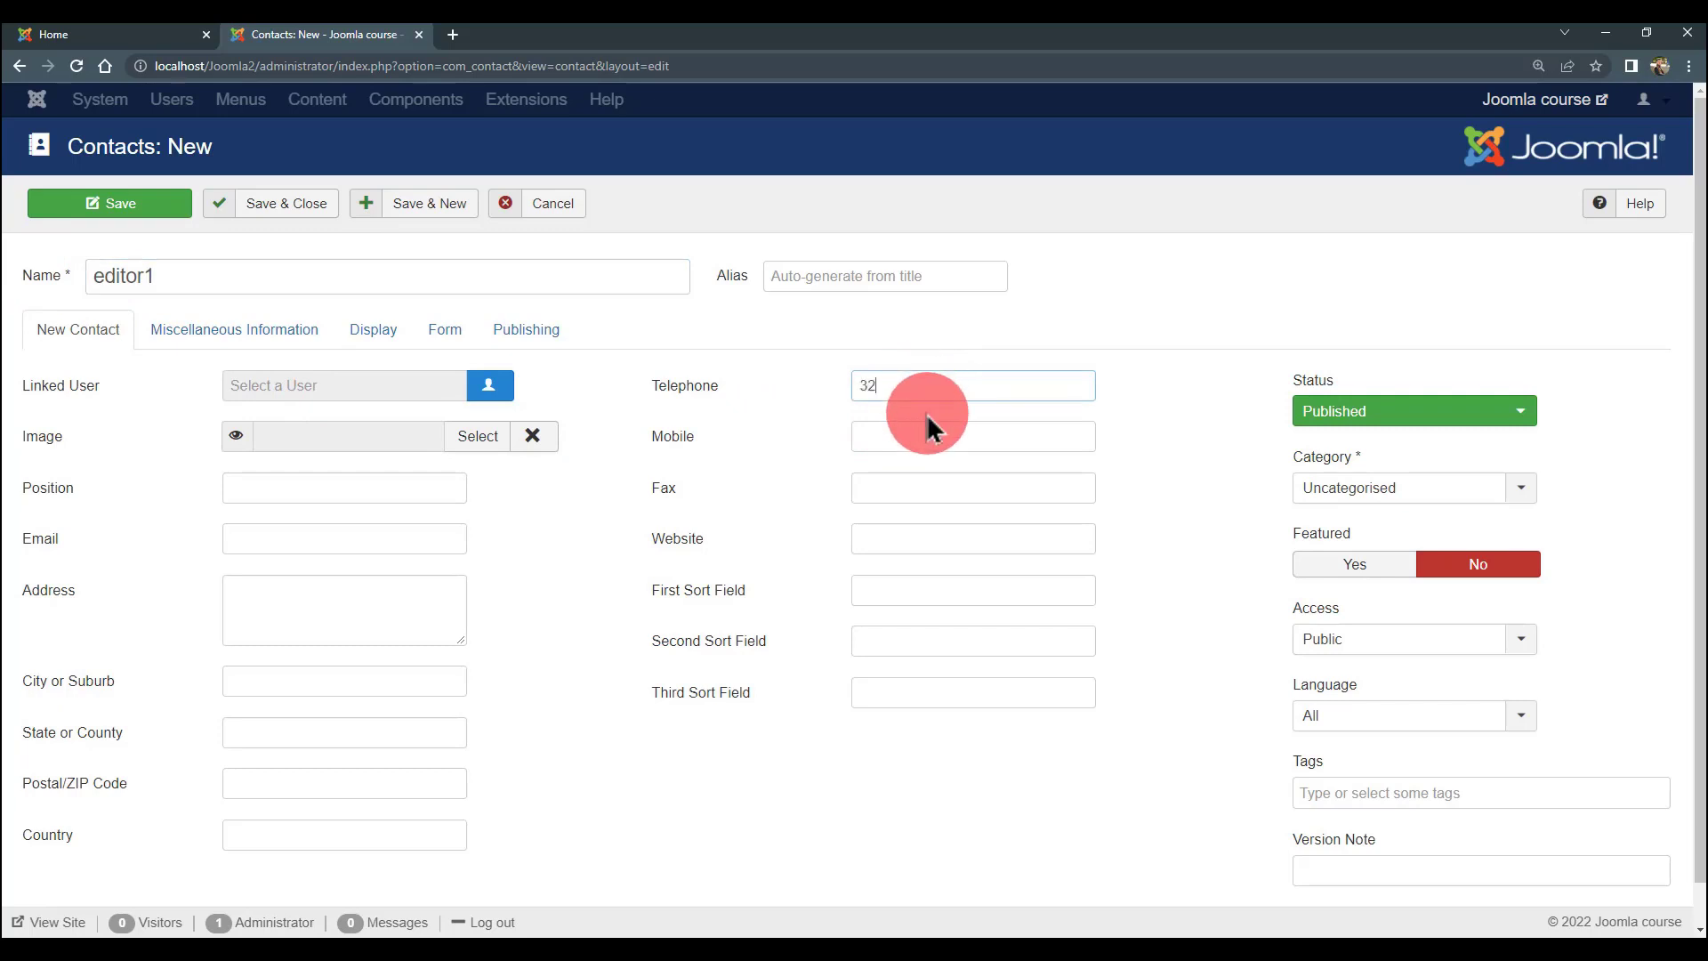
{"action": "type", "text": "8238347"}
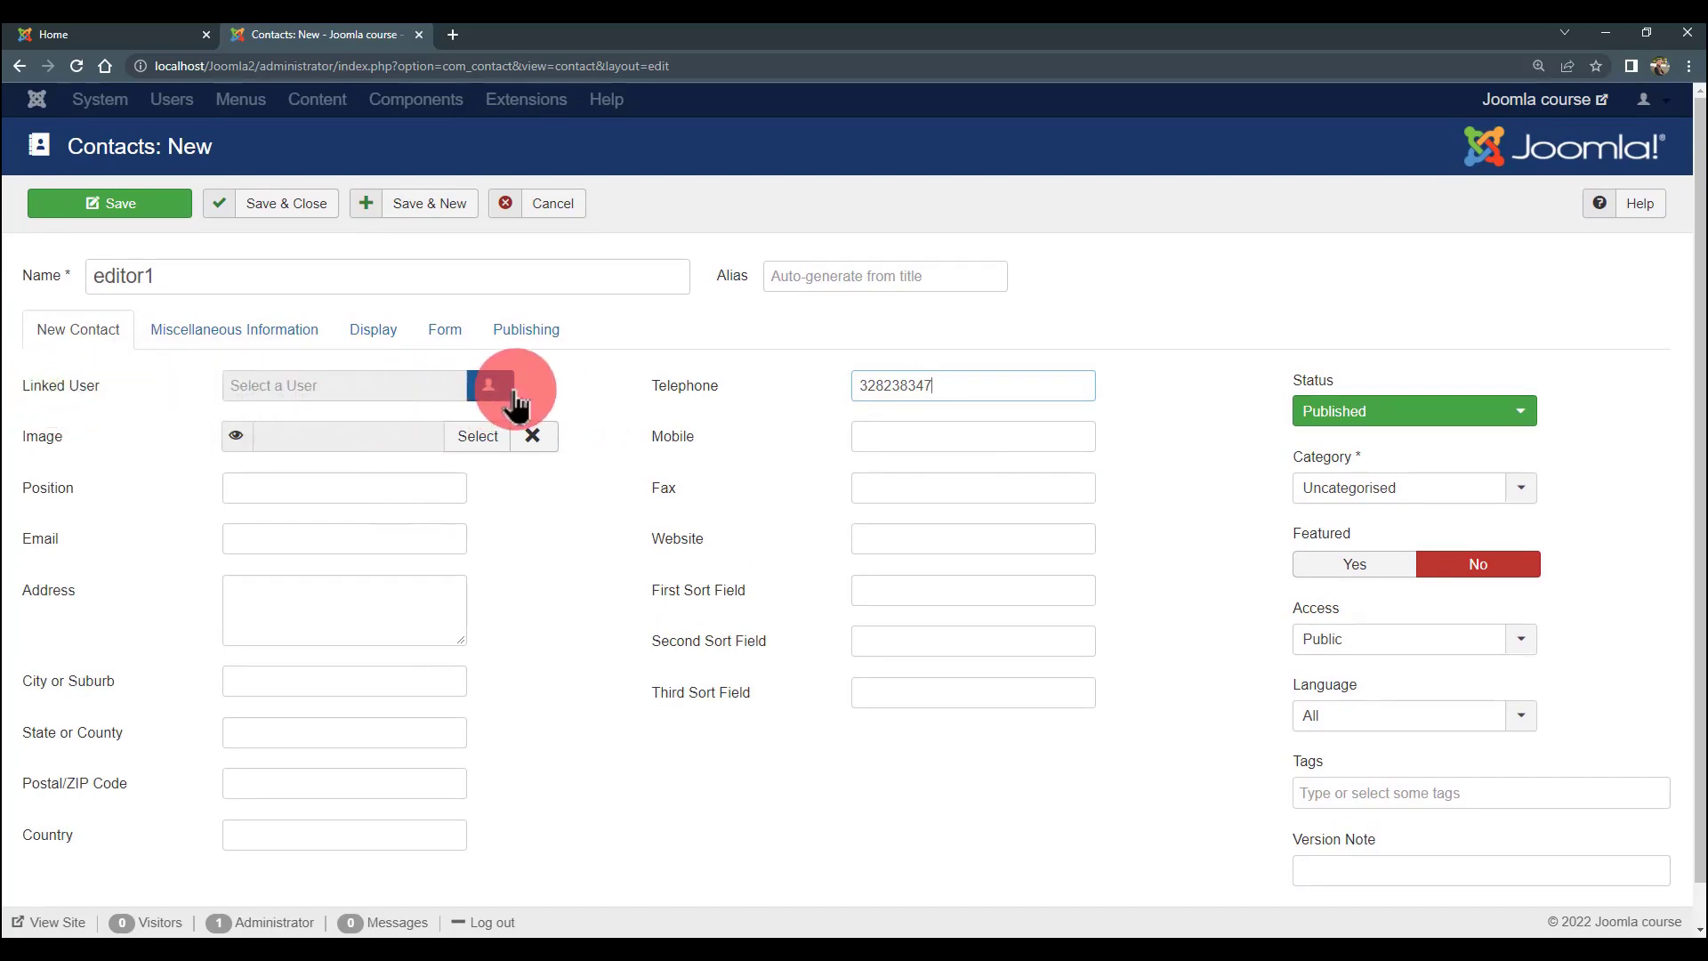
{"action": "left_click", "coordinate": [495, 397]}
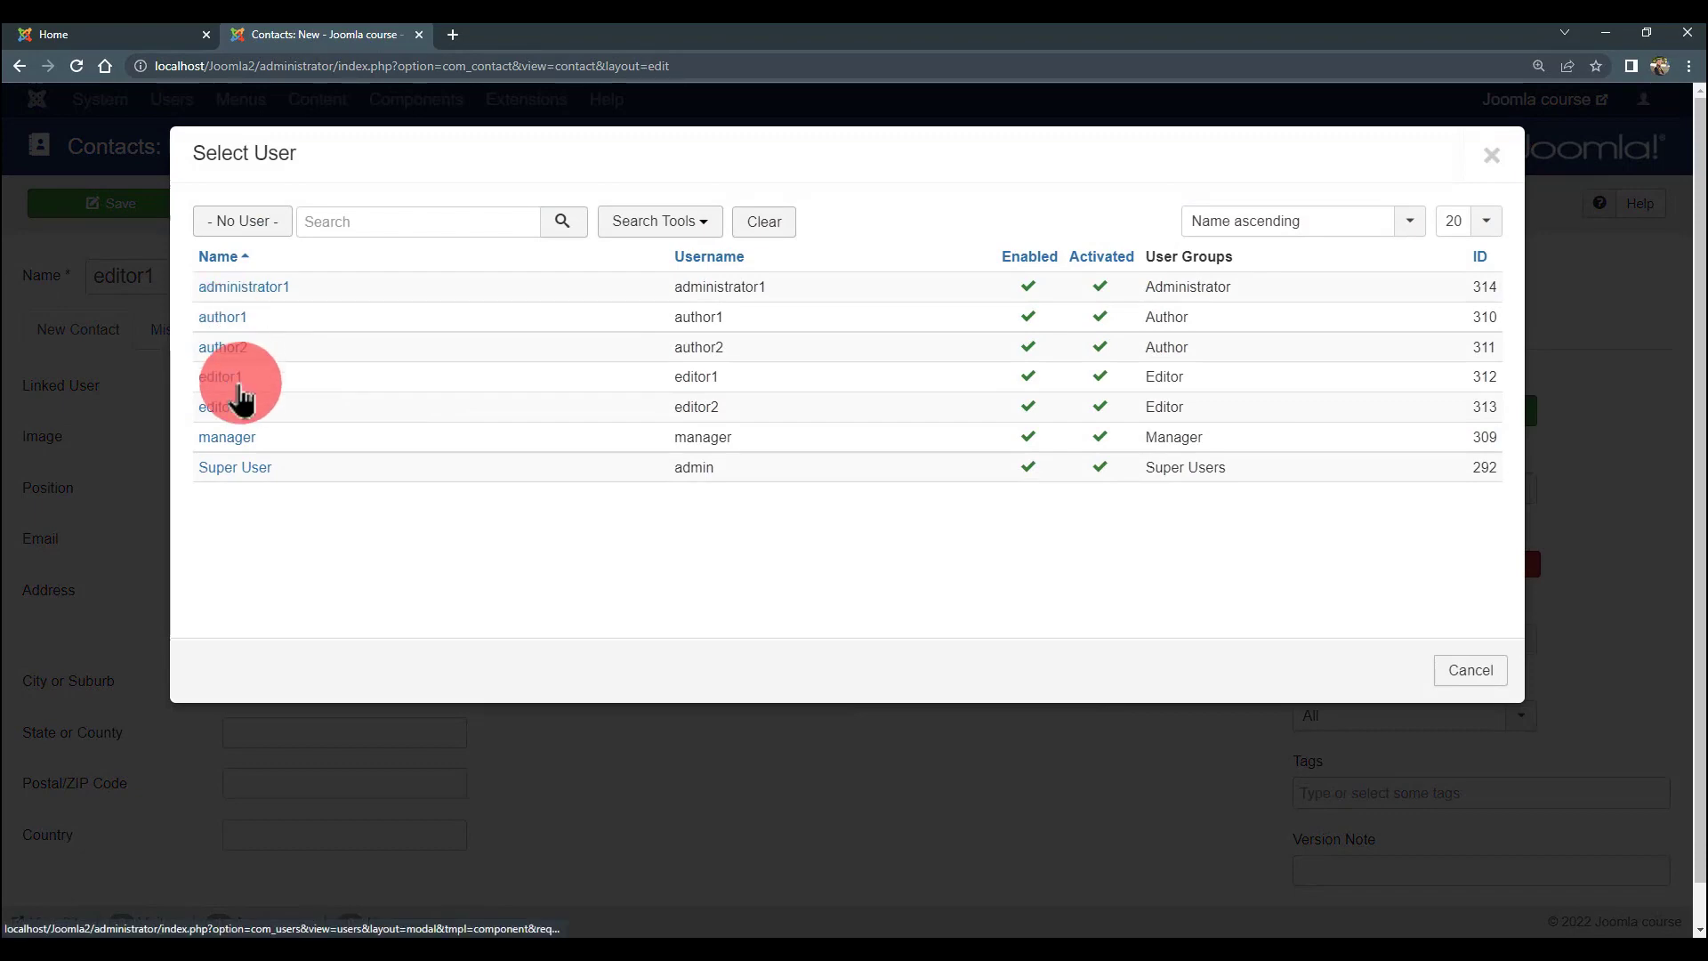
- Link the editor1 contact to user editor1, keep category Uncategorised, and save with Save & New
{"action": "left_click", "coordinate": [239, 392]}
{"action": "scroll", "coordinate": [370, 442], "scroll_direction": "down", "scroll_amount": 1}
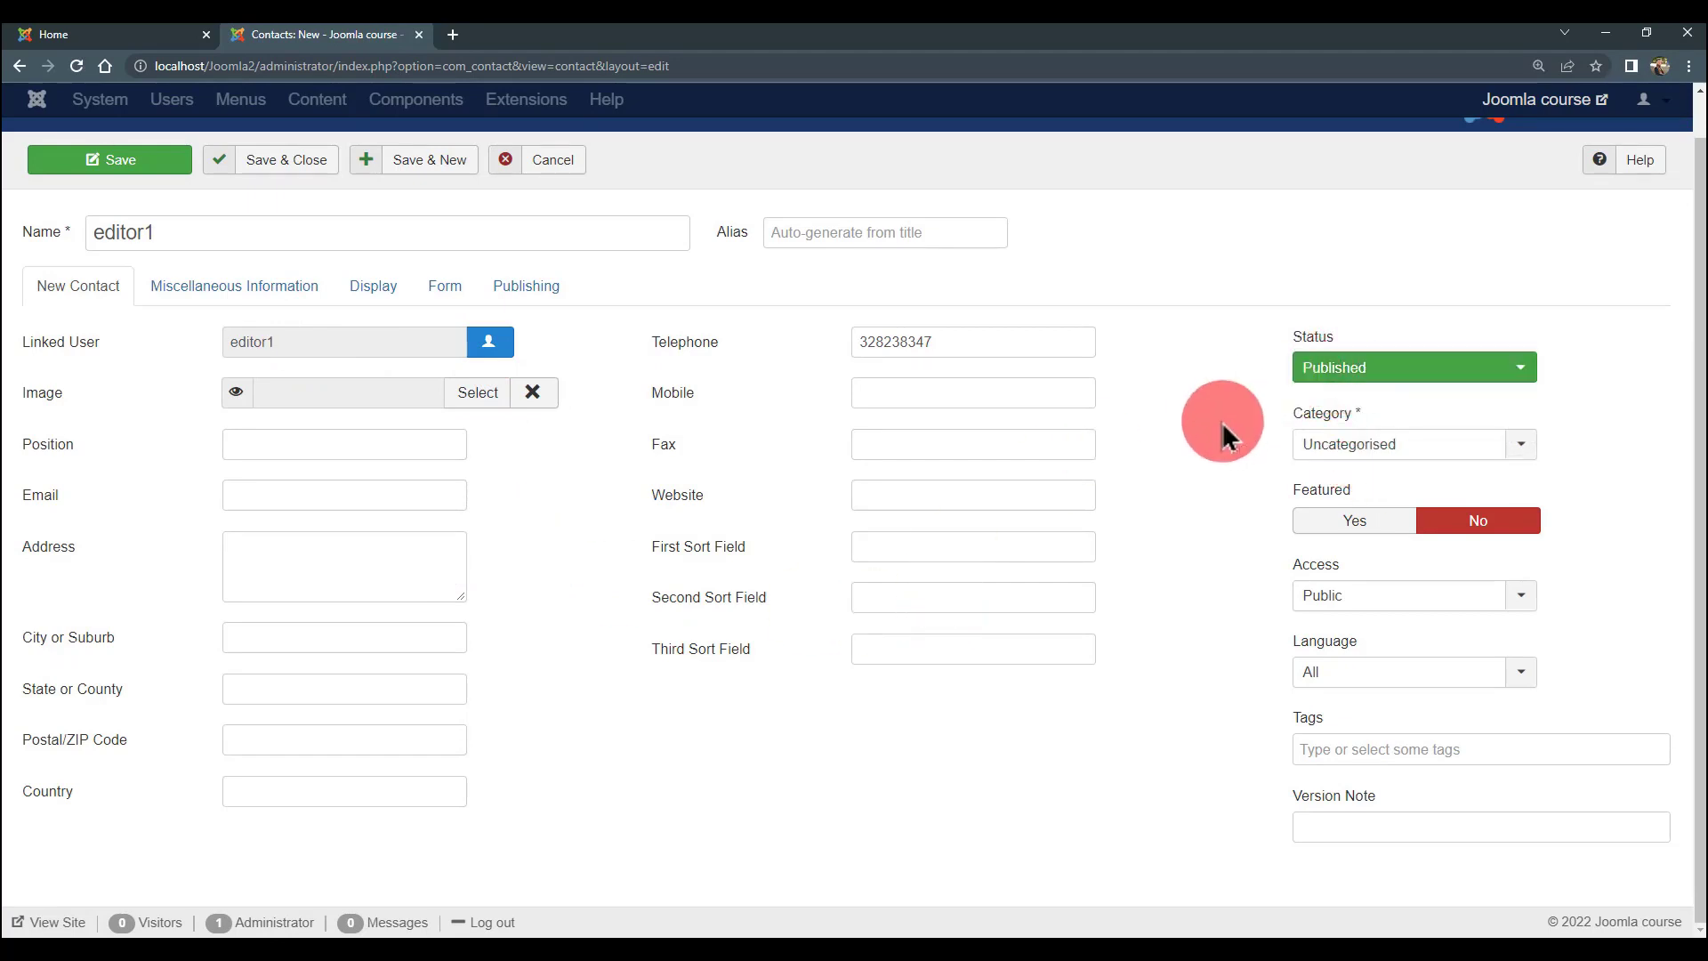
{"action": "left_click", "coordinate": [1332, 445]}
{"action": "left_click", "coordinate": [1240, 453]}
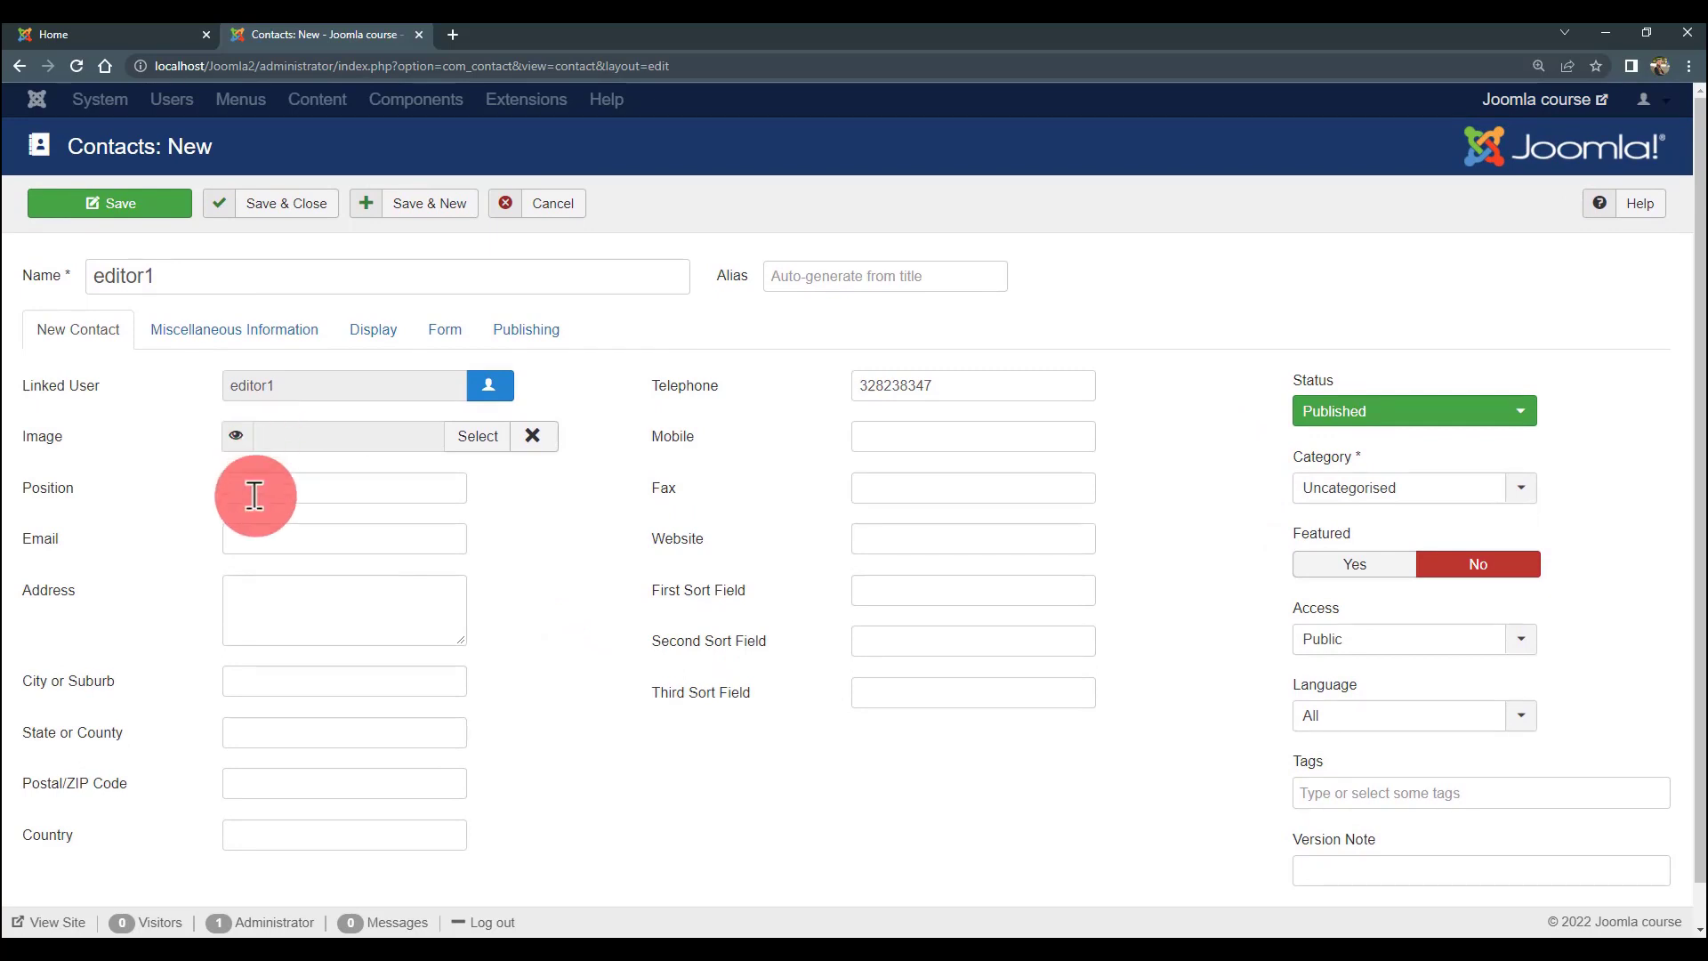
{"action": "left_click", "coordinate": [1382, 489]}
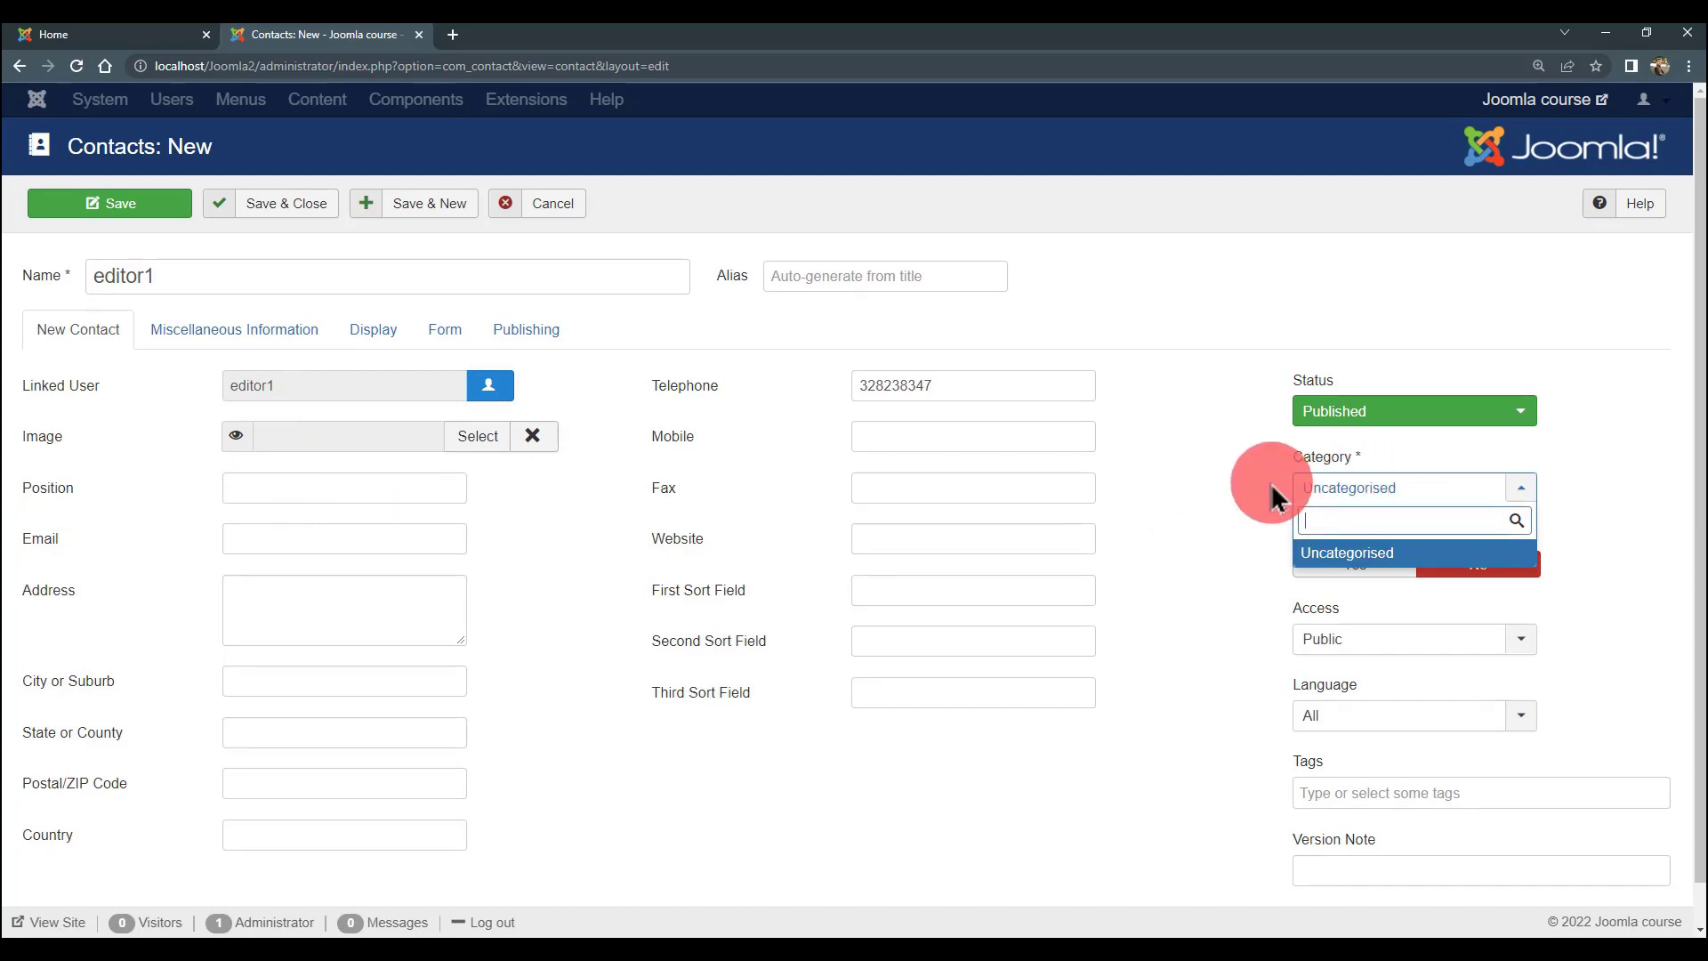
{"action": "left_click", "coordinate": [1220, 480]}
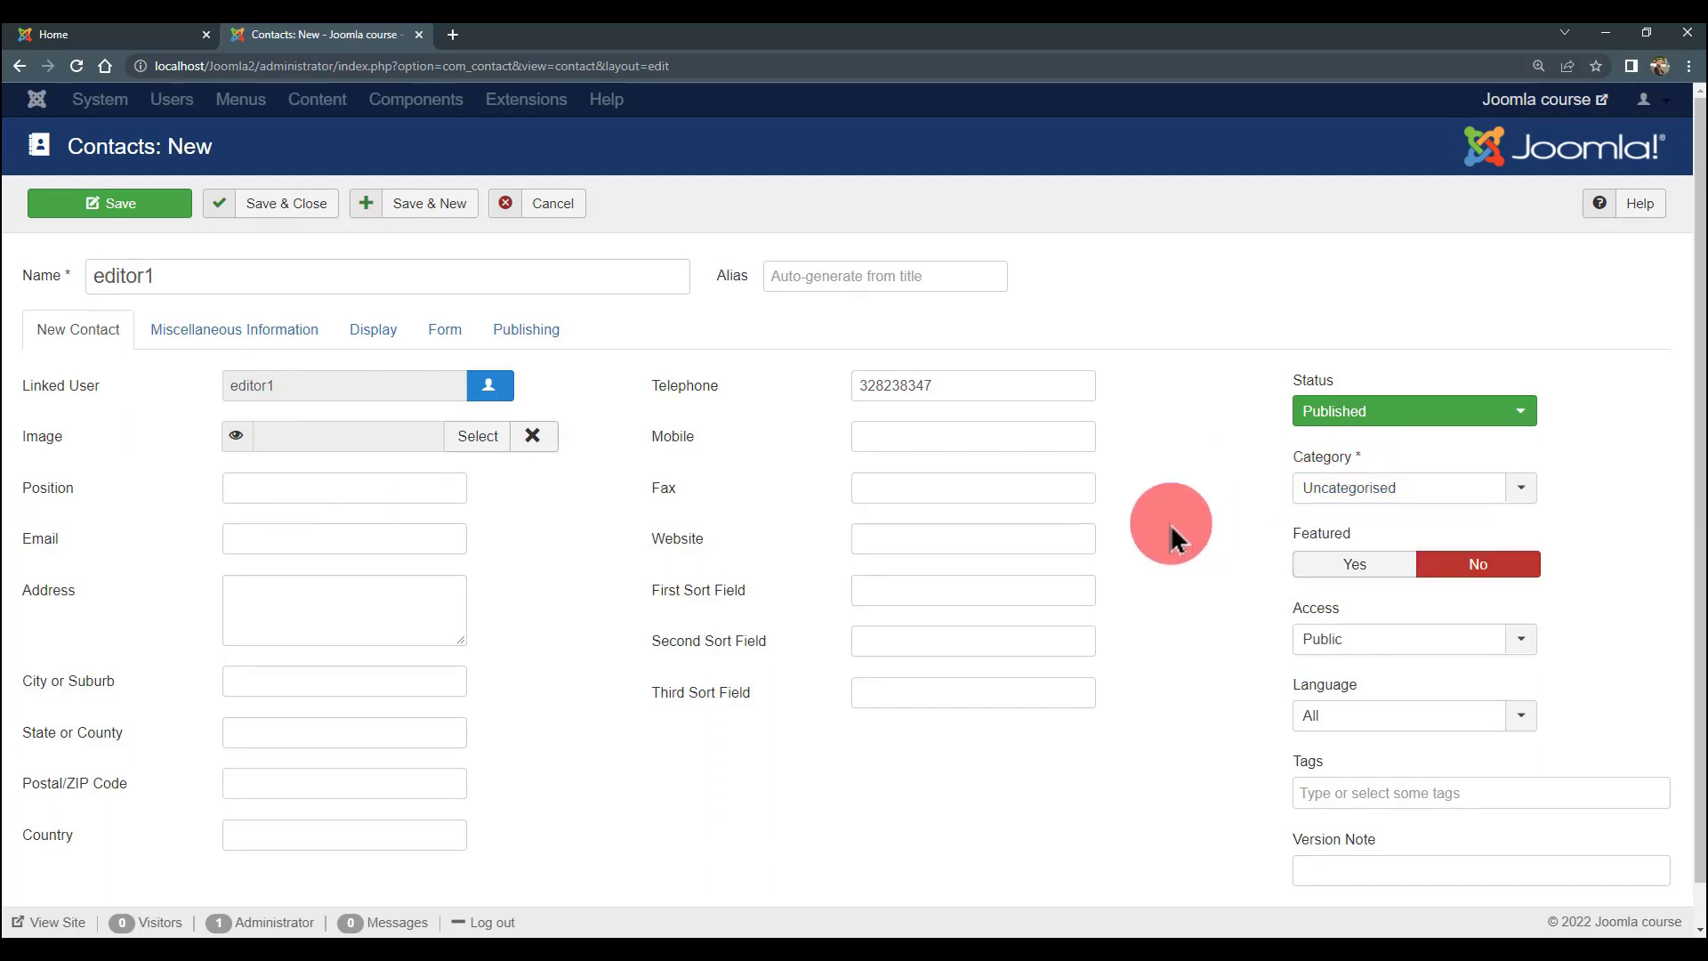
{"action": "scroll", "coordinate": [469, 436], "scroll_direction": "down", "scroll_amount": 1}
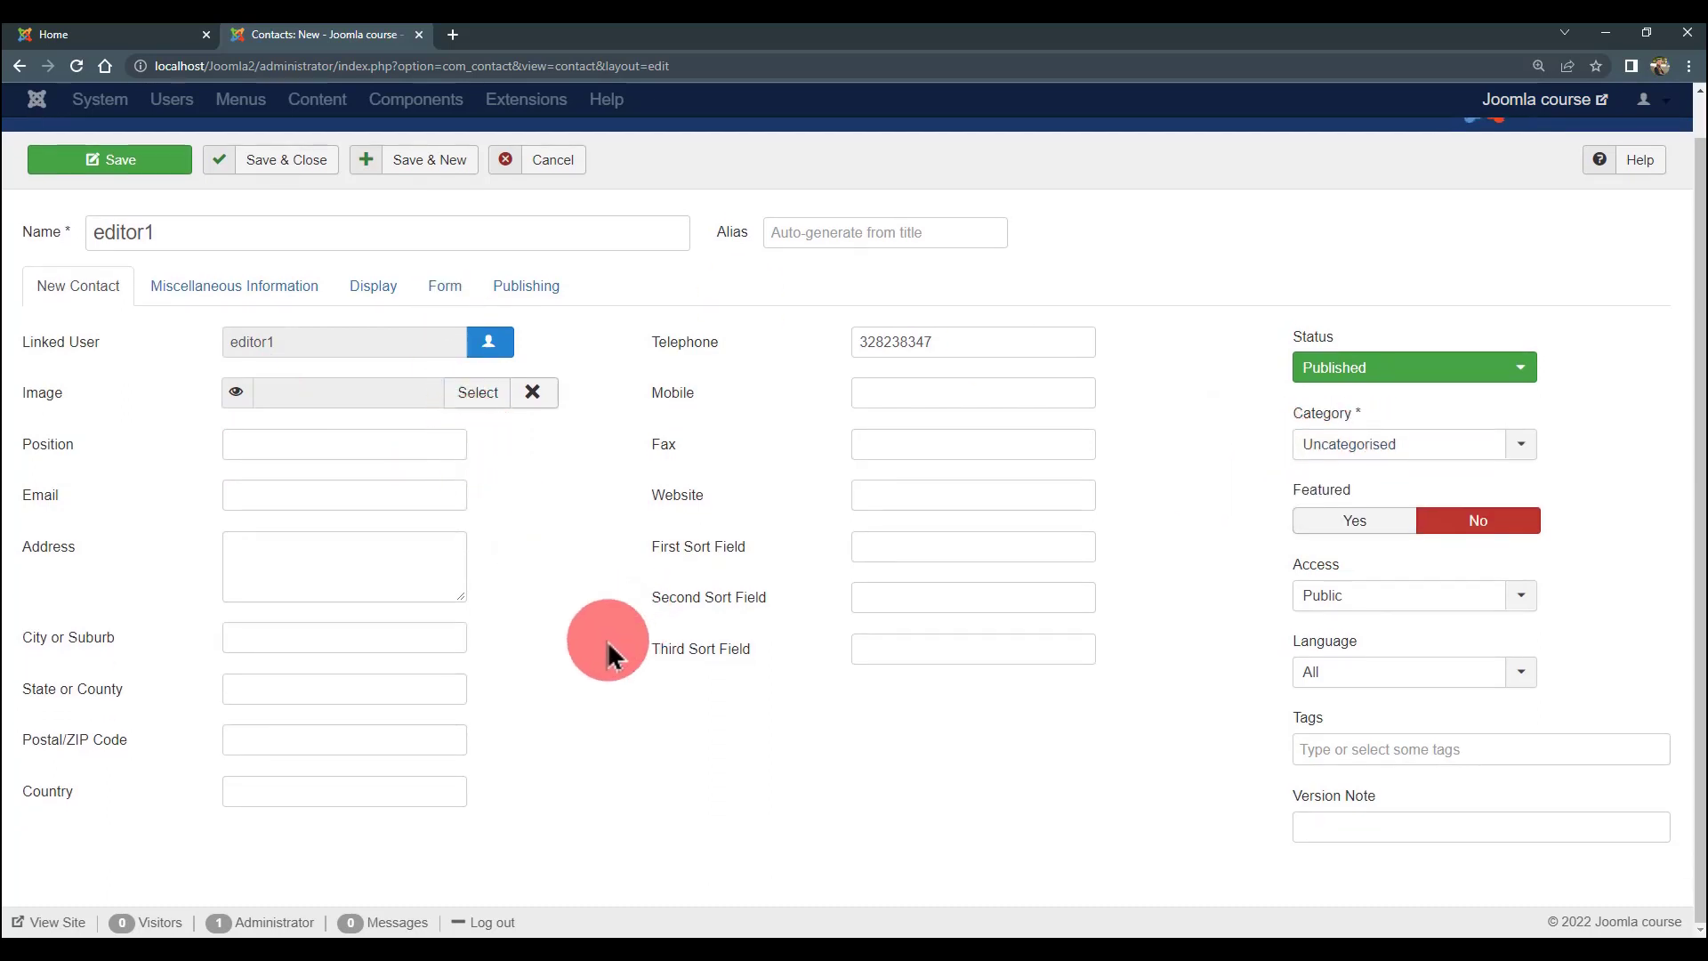
{"action": "scroll", "coordinate": [597, 623], "scroll_direction": "up", "scroll_amount": 1}
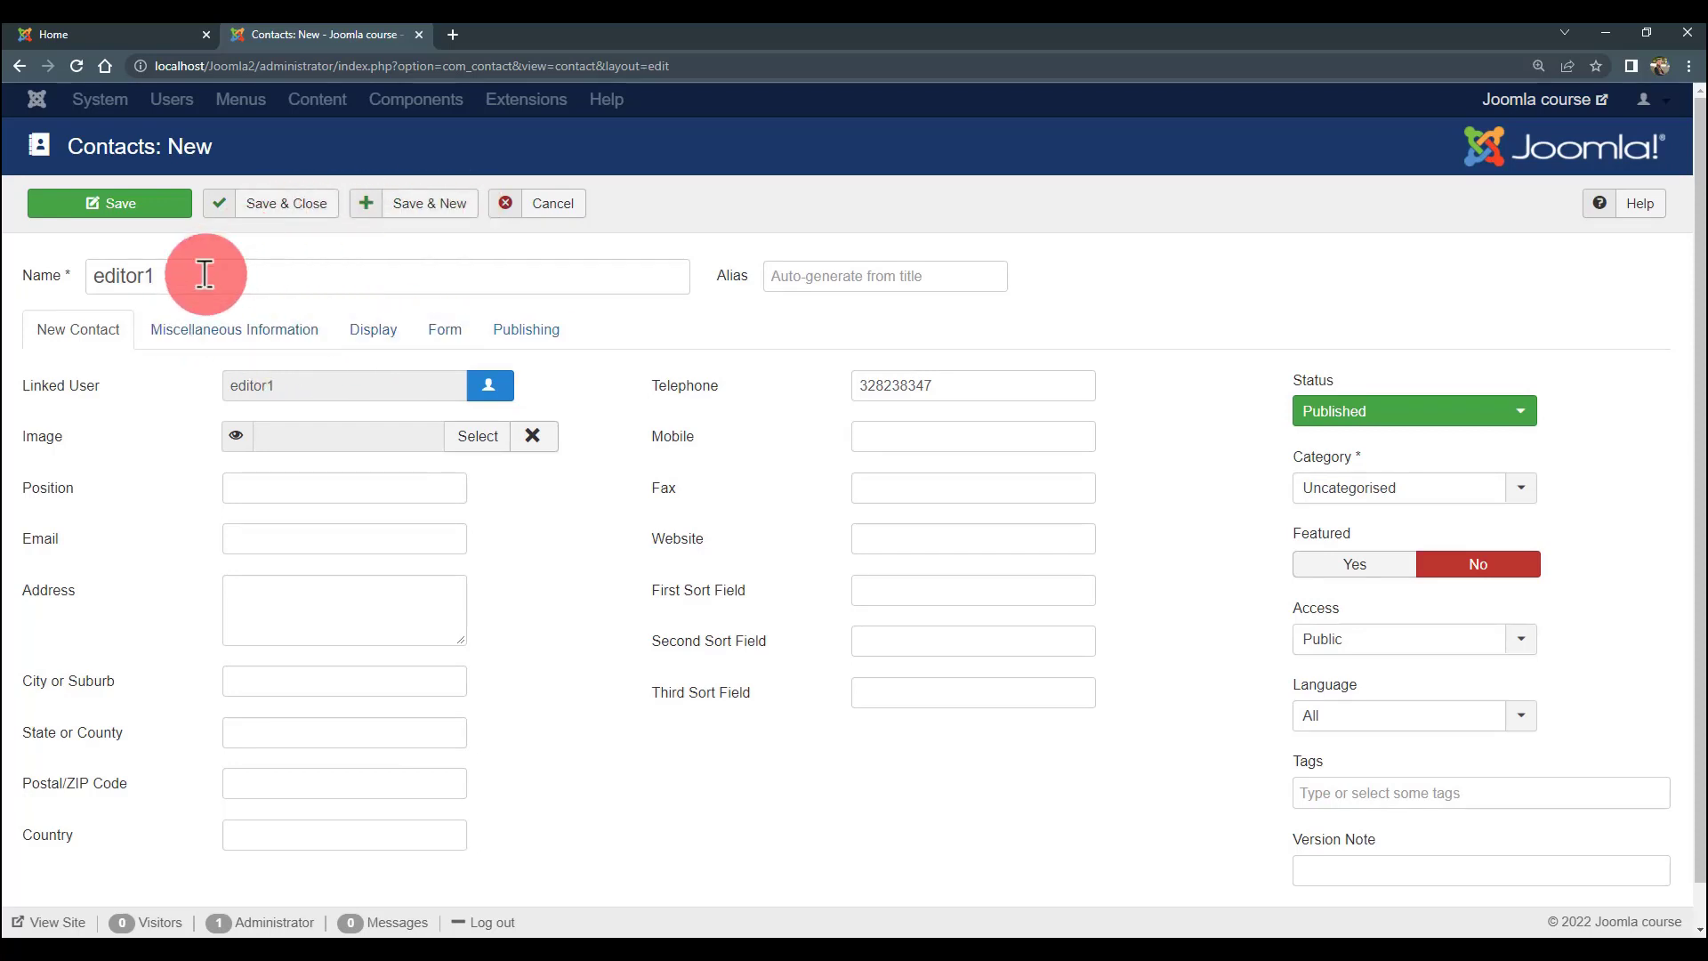
{"action": "left_click", "coordinate": [418, 211]}
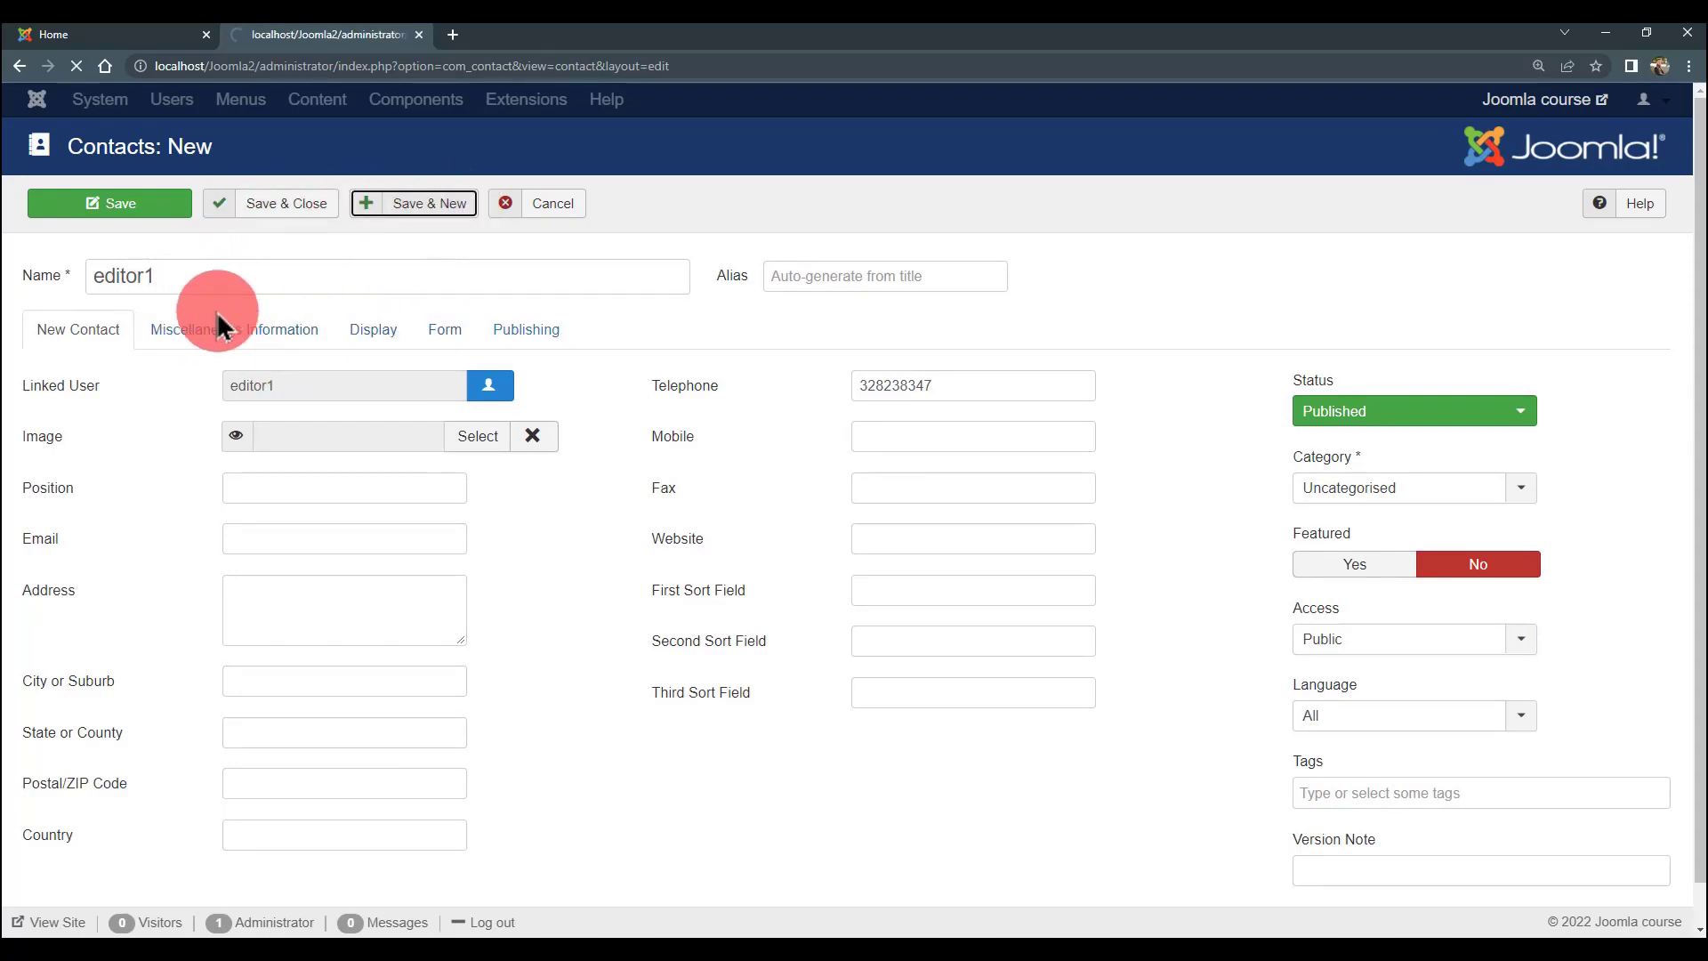
- Name the contact editor2 and enter telephone number 544354354
{"action": "left_click", "coordinate": [236, 354]}
{"action": "type", "text": "editor"}
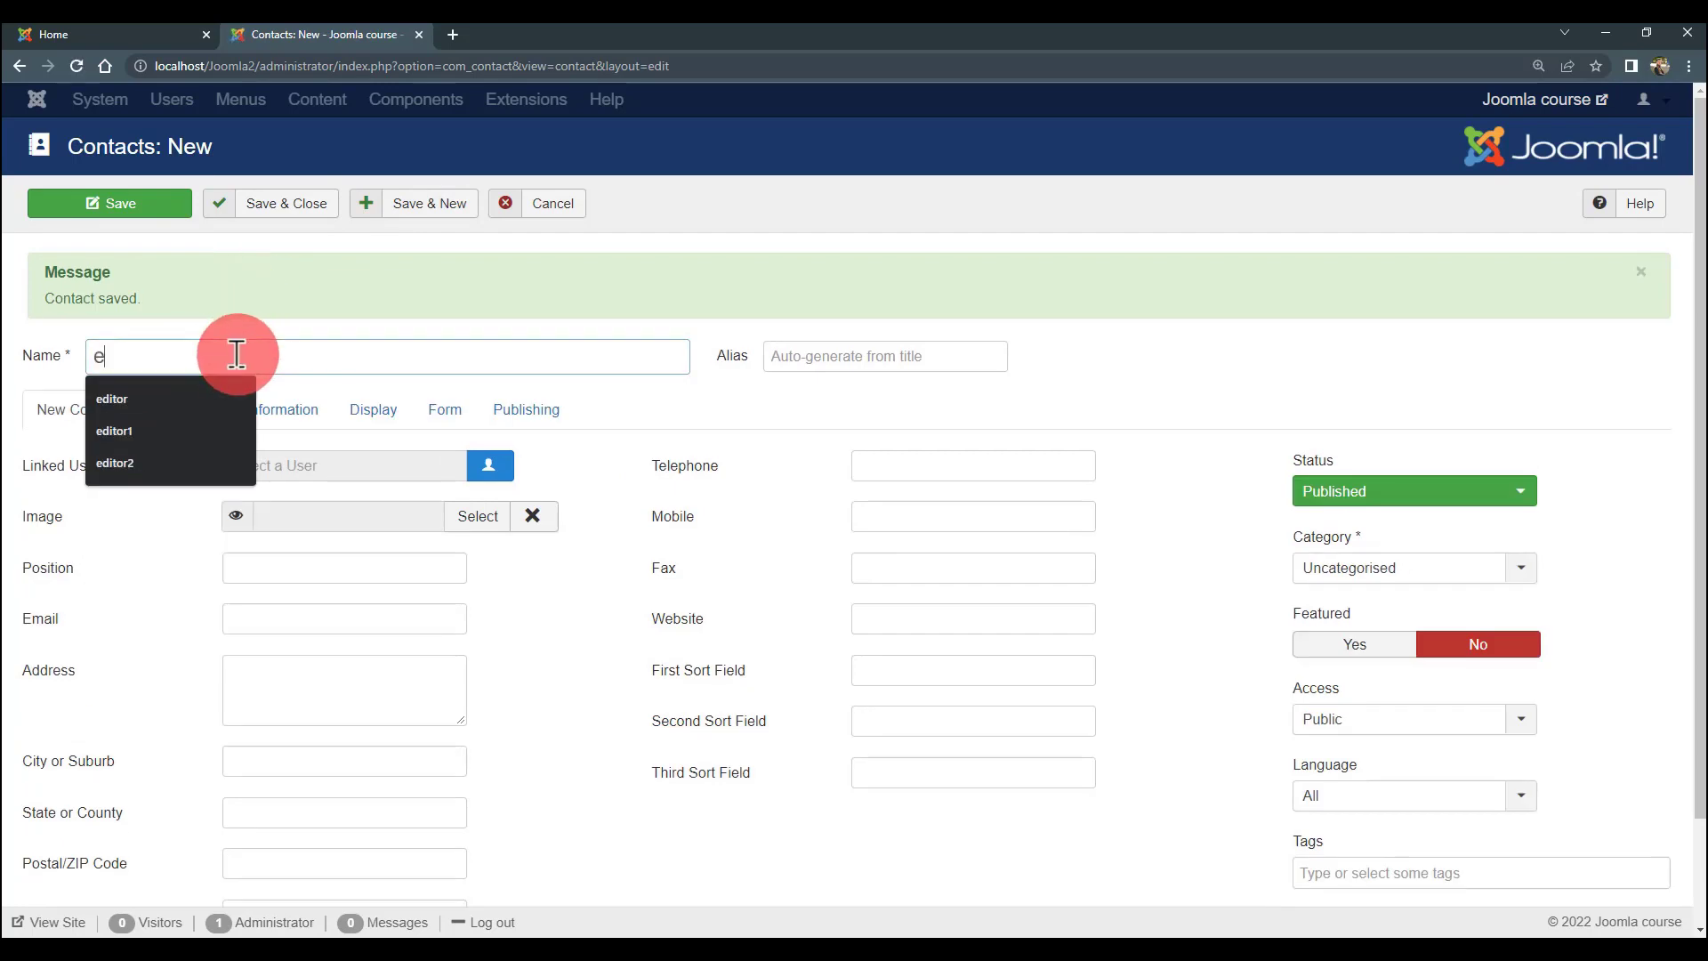
{"action": "key", "text": "Down"}
{"action": "key", "text": "Down"}
{"action": "key", "text": "Down"}
{"action": "key", "text": "Tab"}
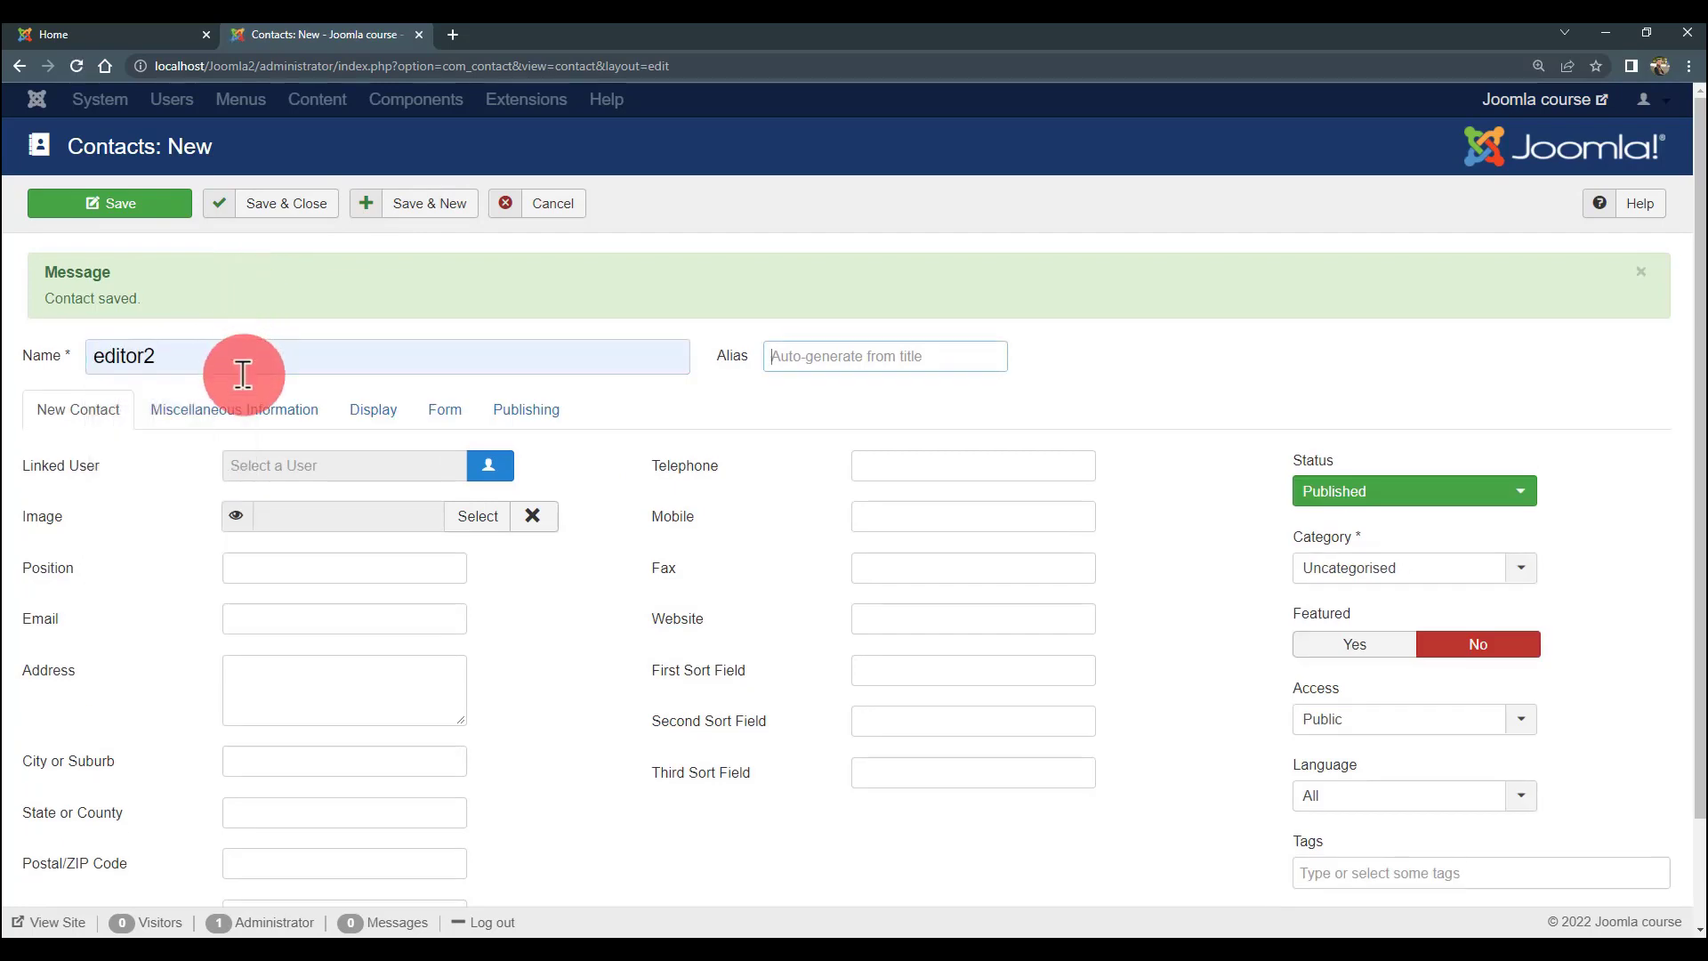
{"action": "left_click", "coordinate": [929, 465]}
{"action": "type", "text": "544354354"}
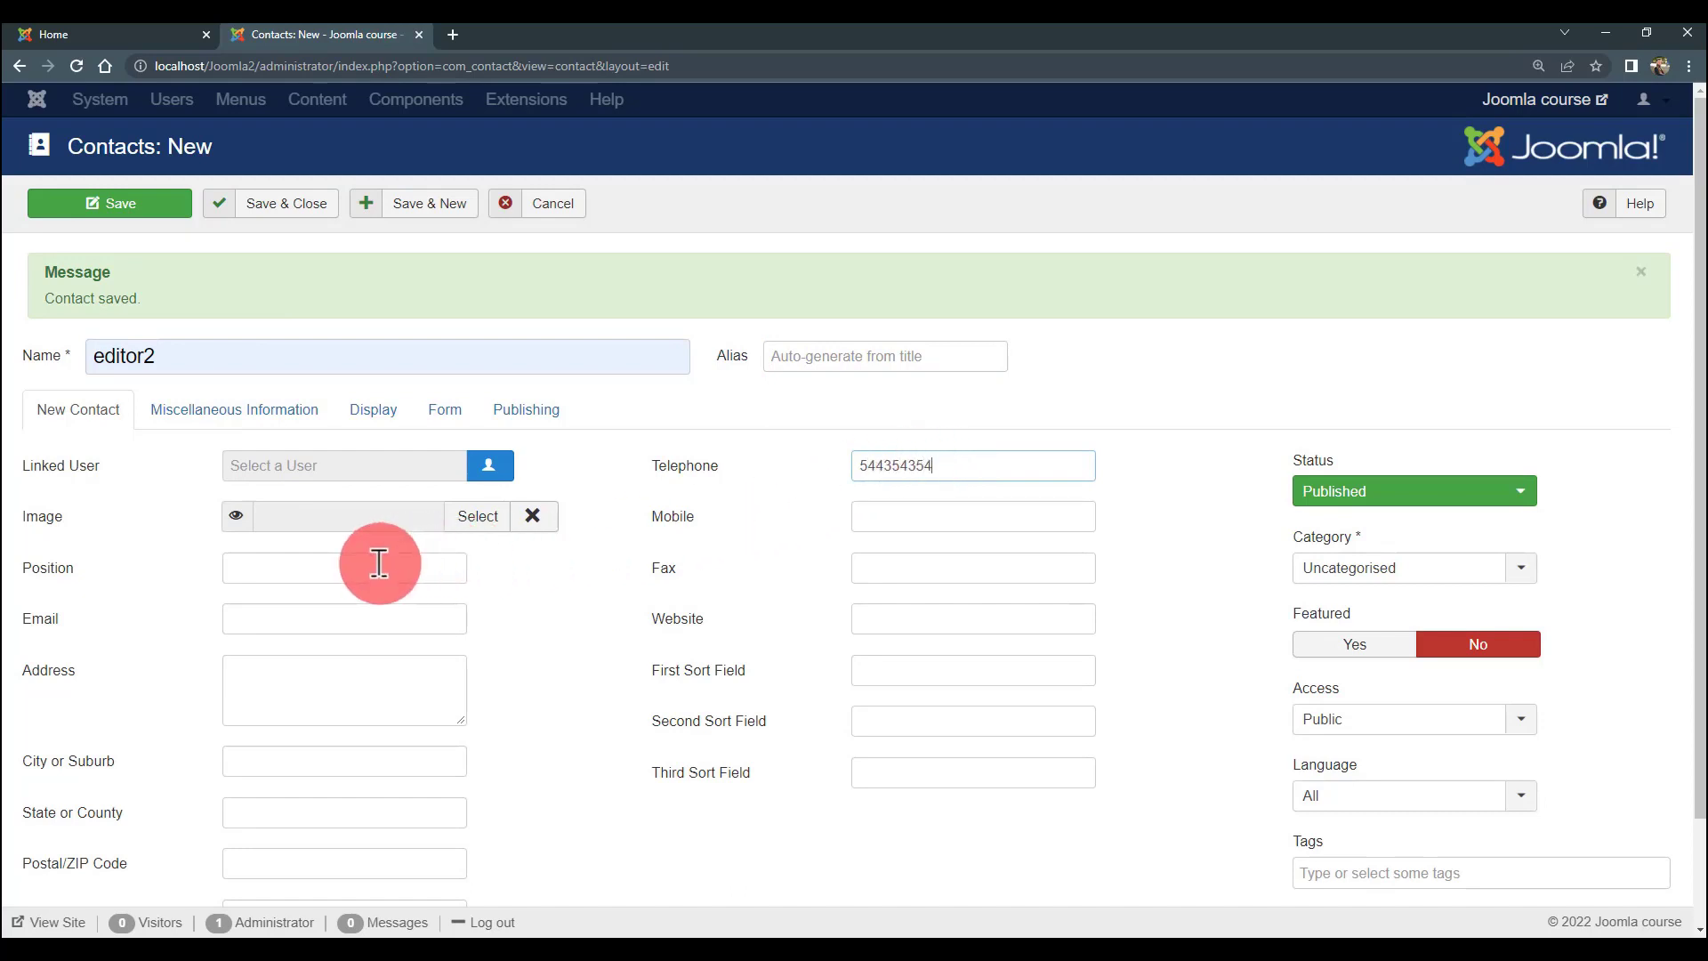
{"action": "scroll", "coordinate": [381, 564], "scroll_direction": "down", "scroll_amount": 2}
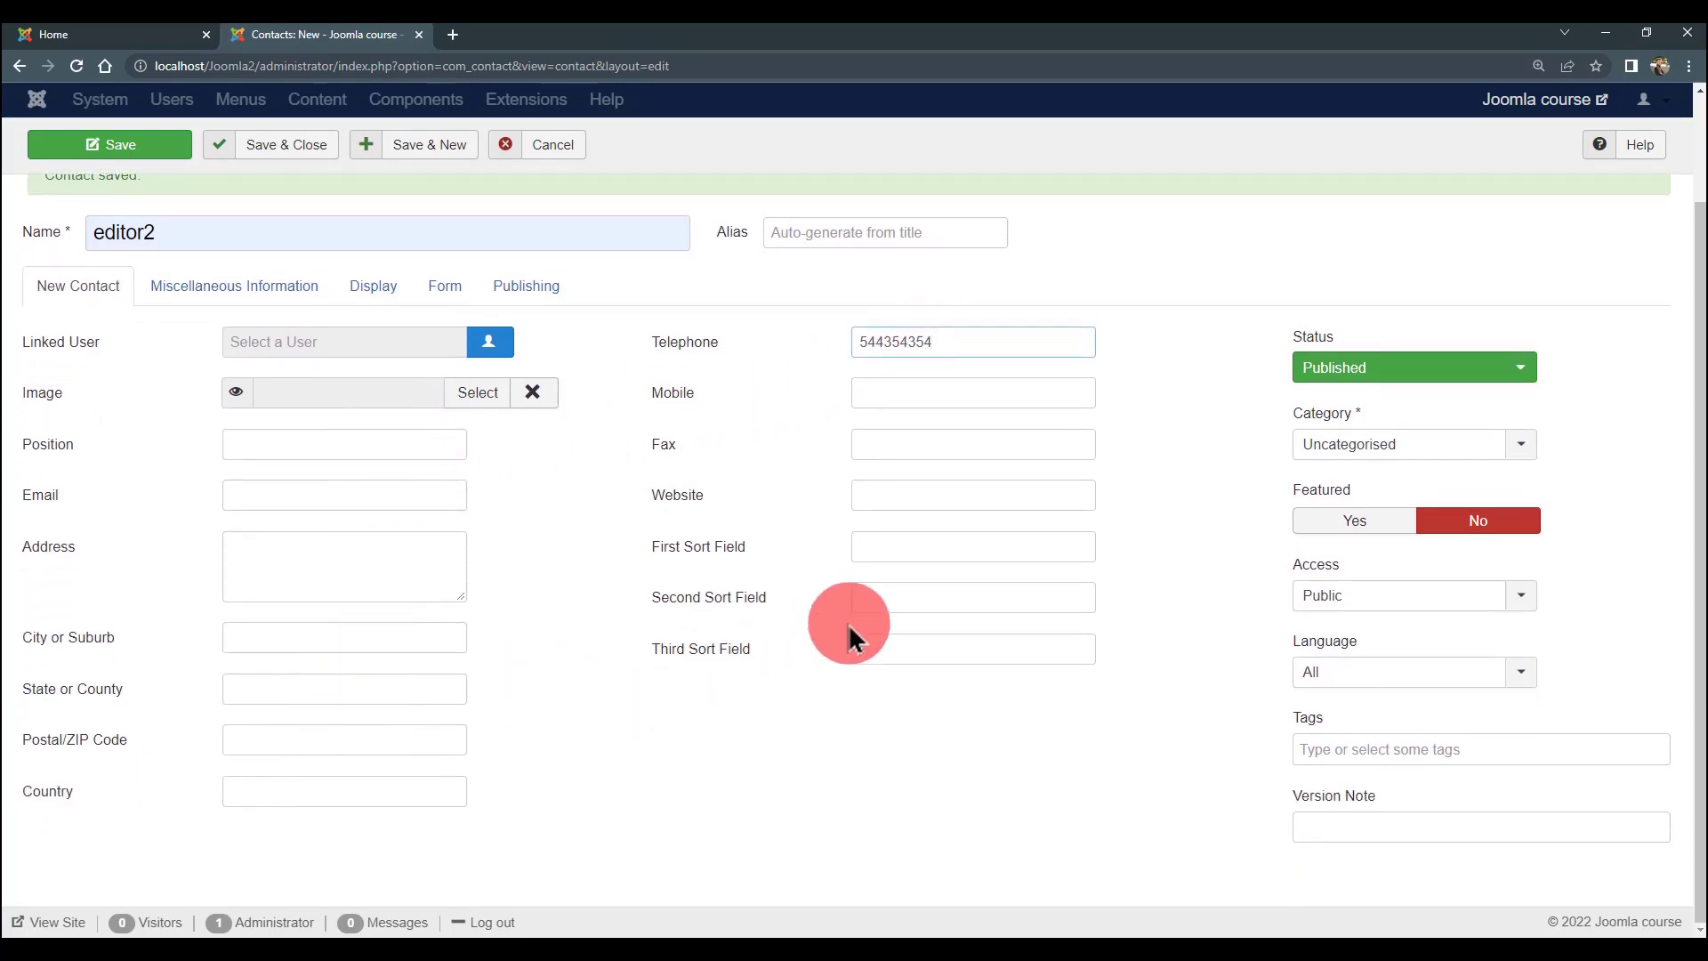
{"action": "scroll", "coordinate": [400, 445], "scroll_direction": "up", "scroll_amount": 1}
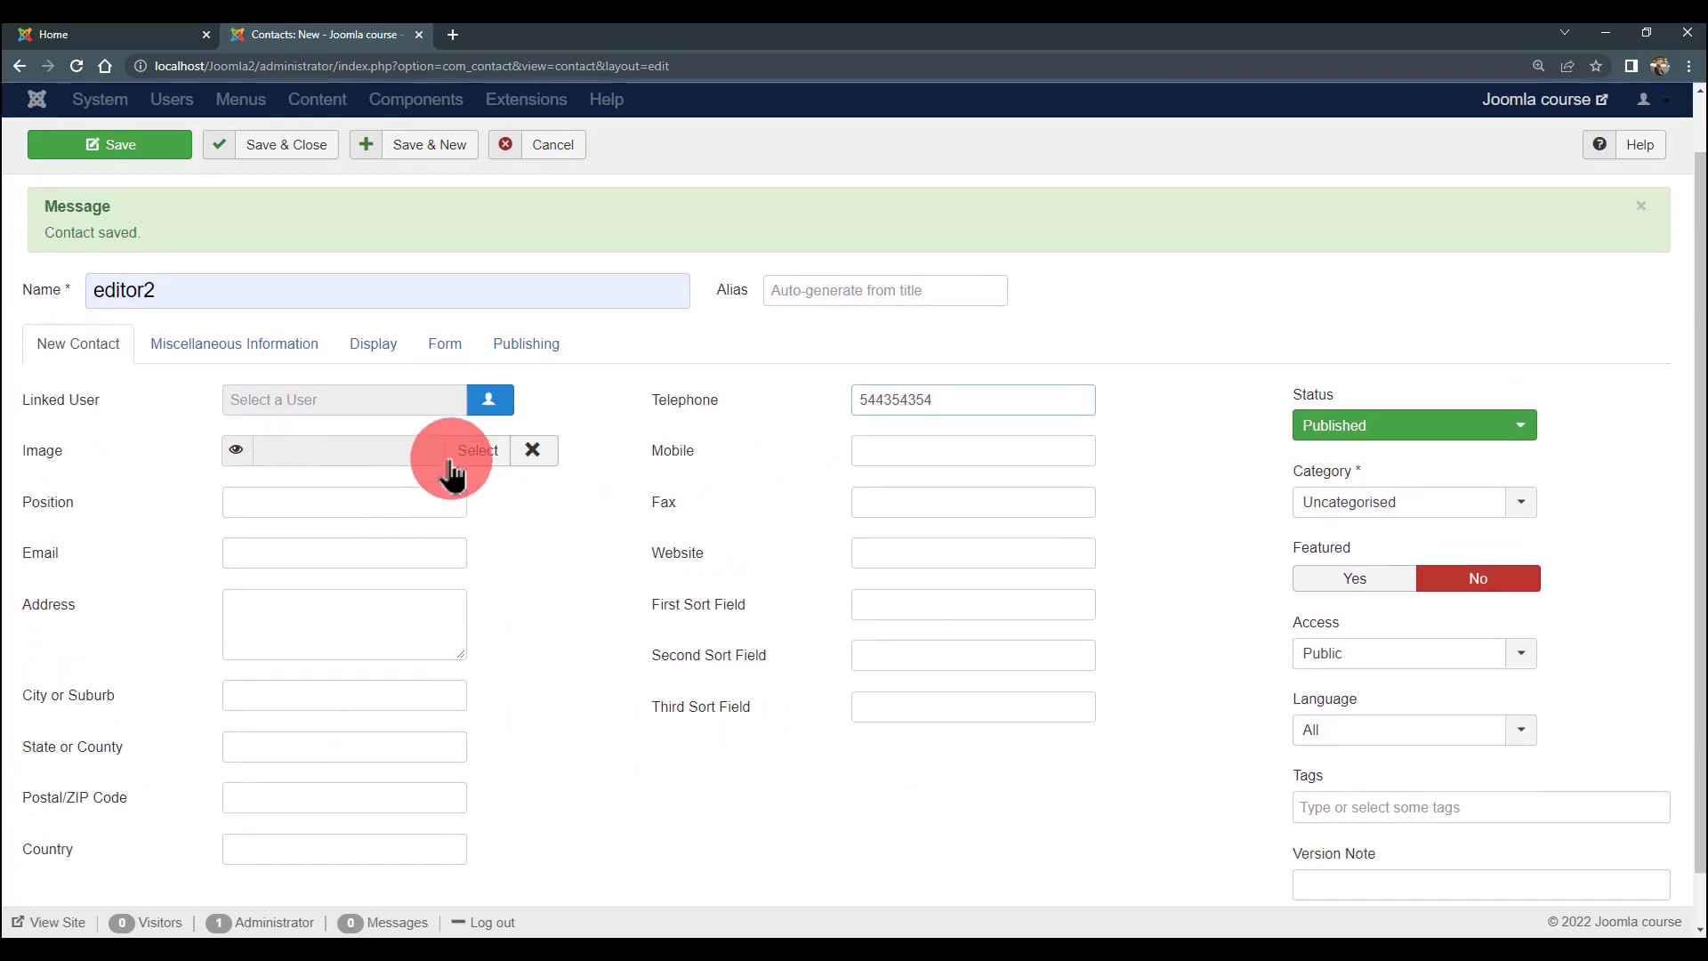
- Link the editor2 contact to user editor2 and save it with Save & New
{"action": "left_click", "coordinate": [481, 454]}
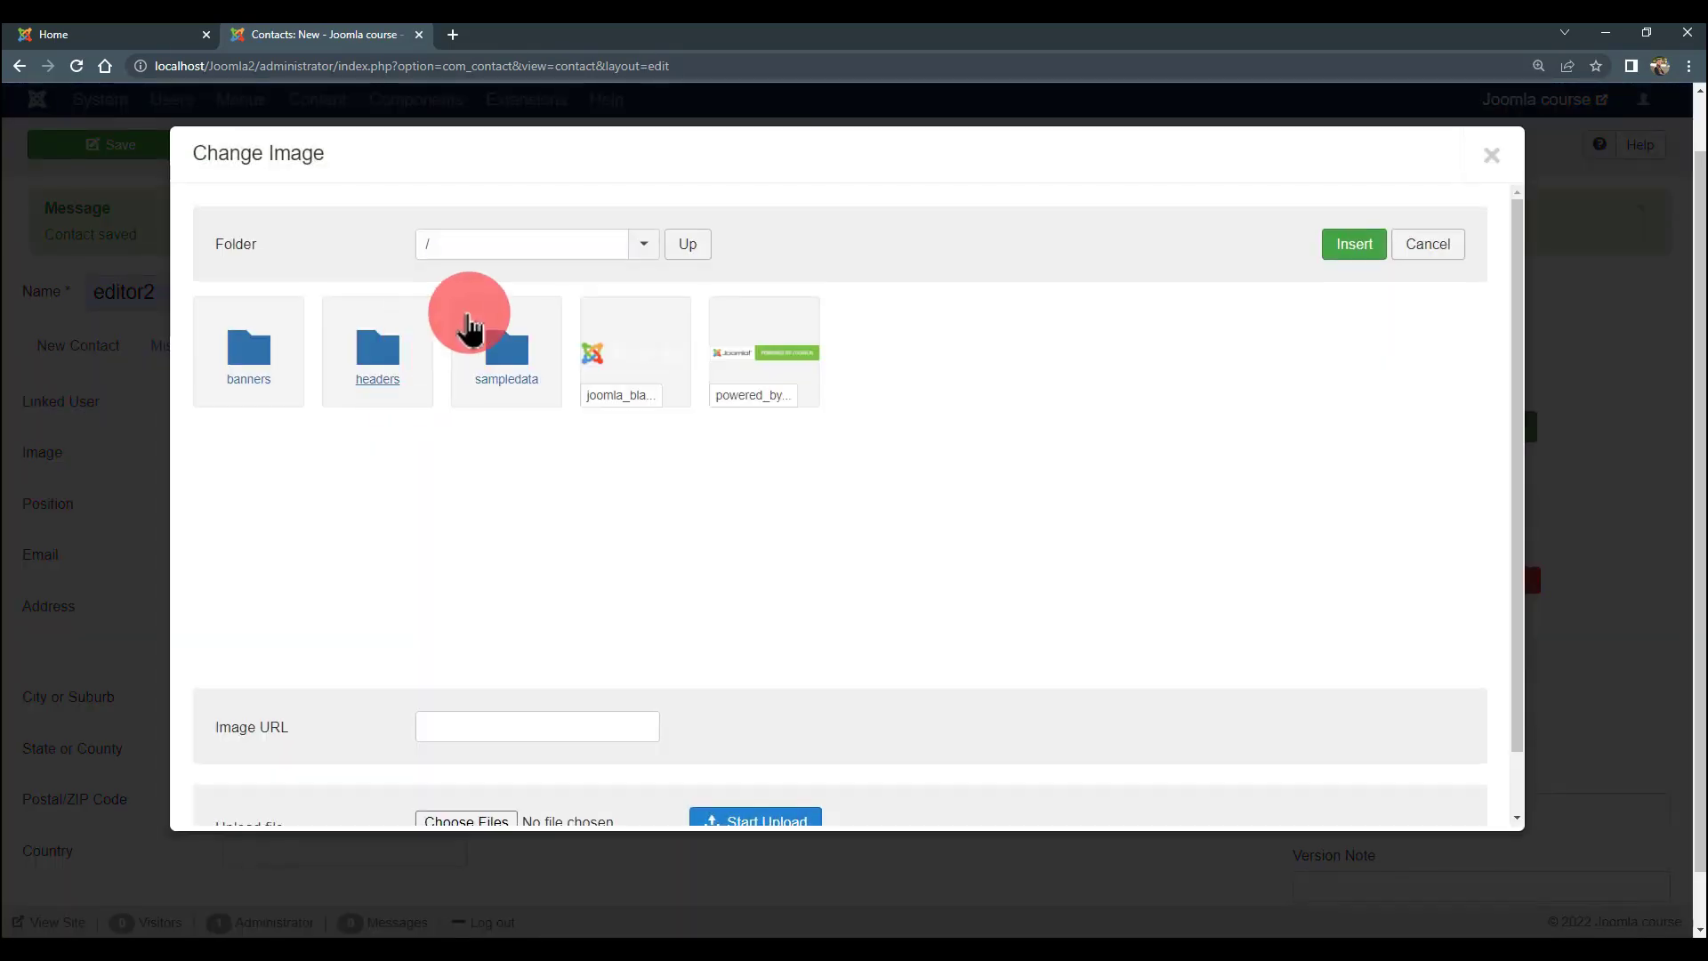
{"action": "left_click", "coordinate": [1428, 242]}
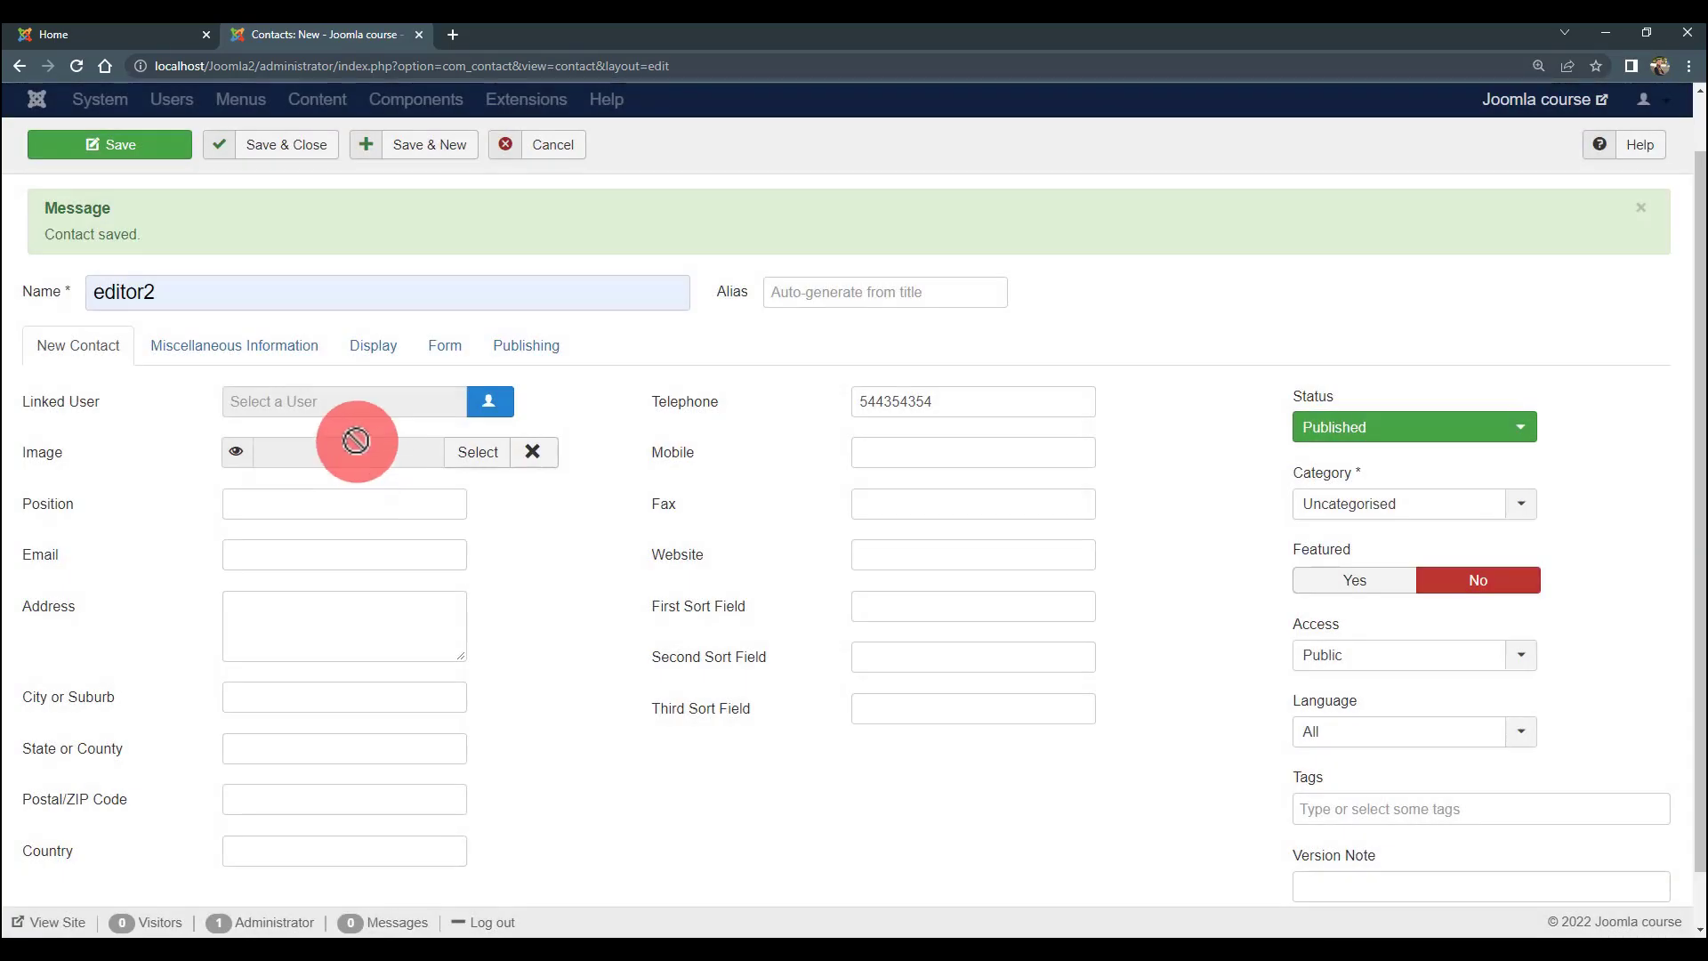
{"action": "left_click", "coordinate": [487, 405]}
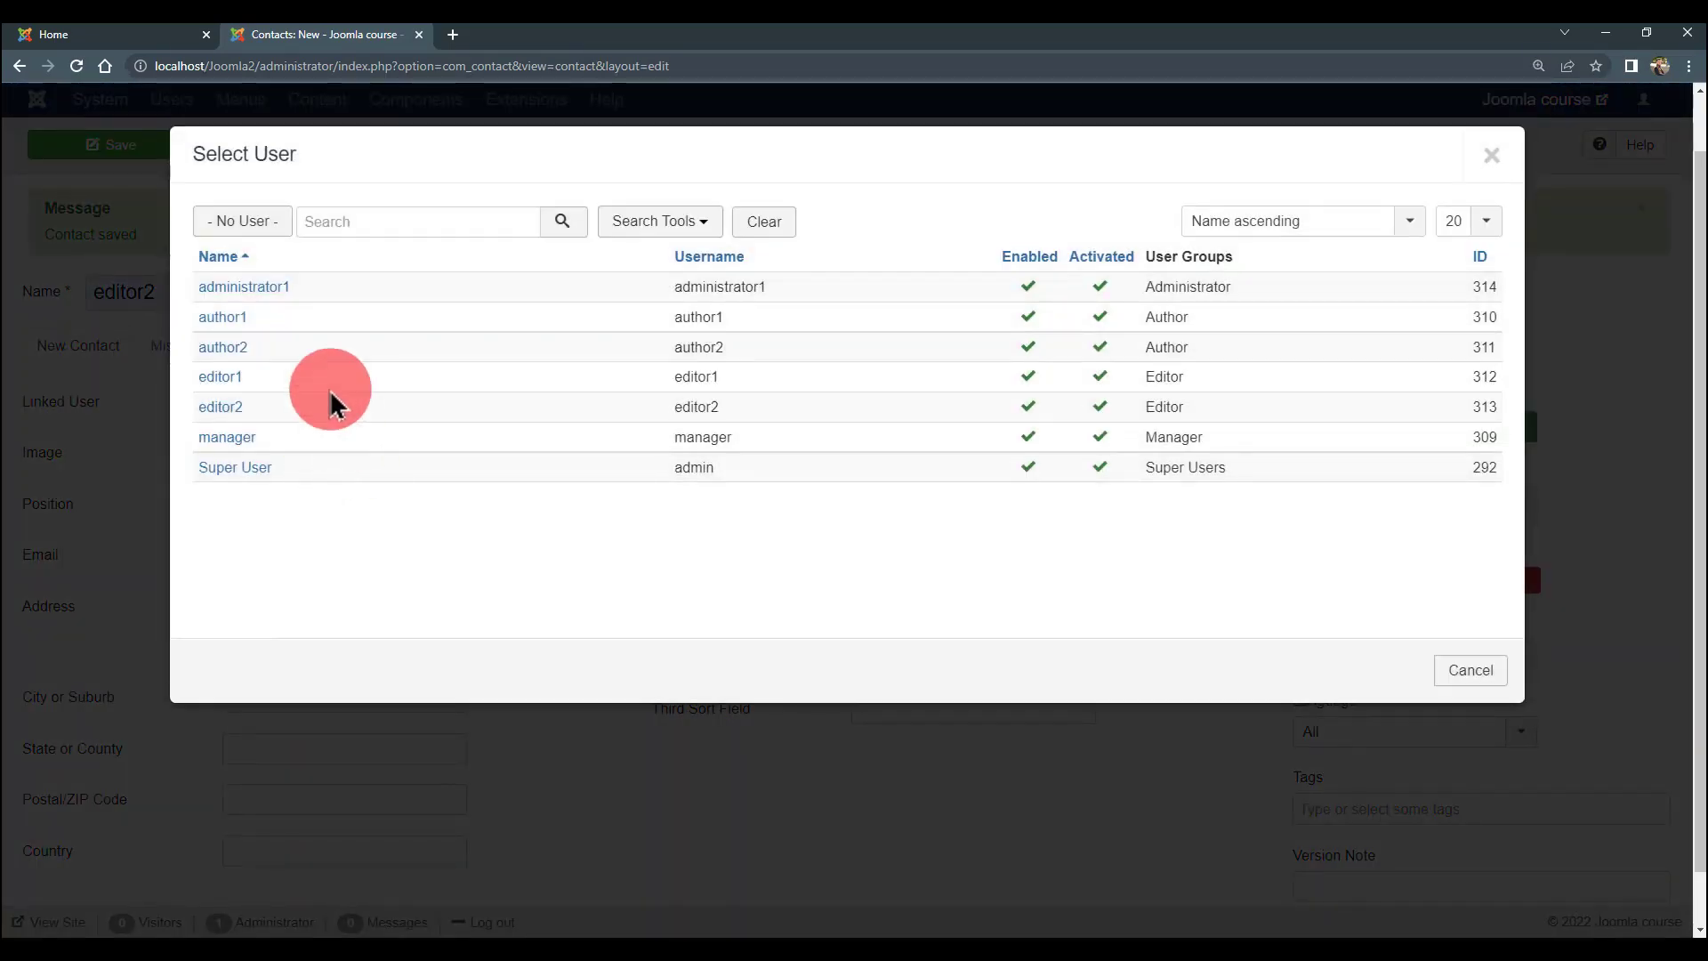
{"action": "left_click", "coordinate": [220, 407]}
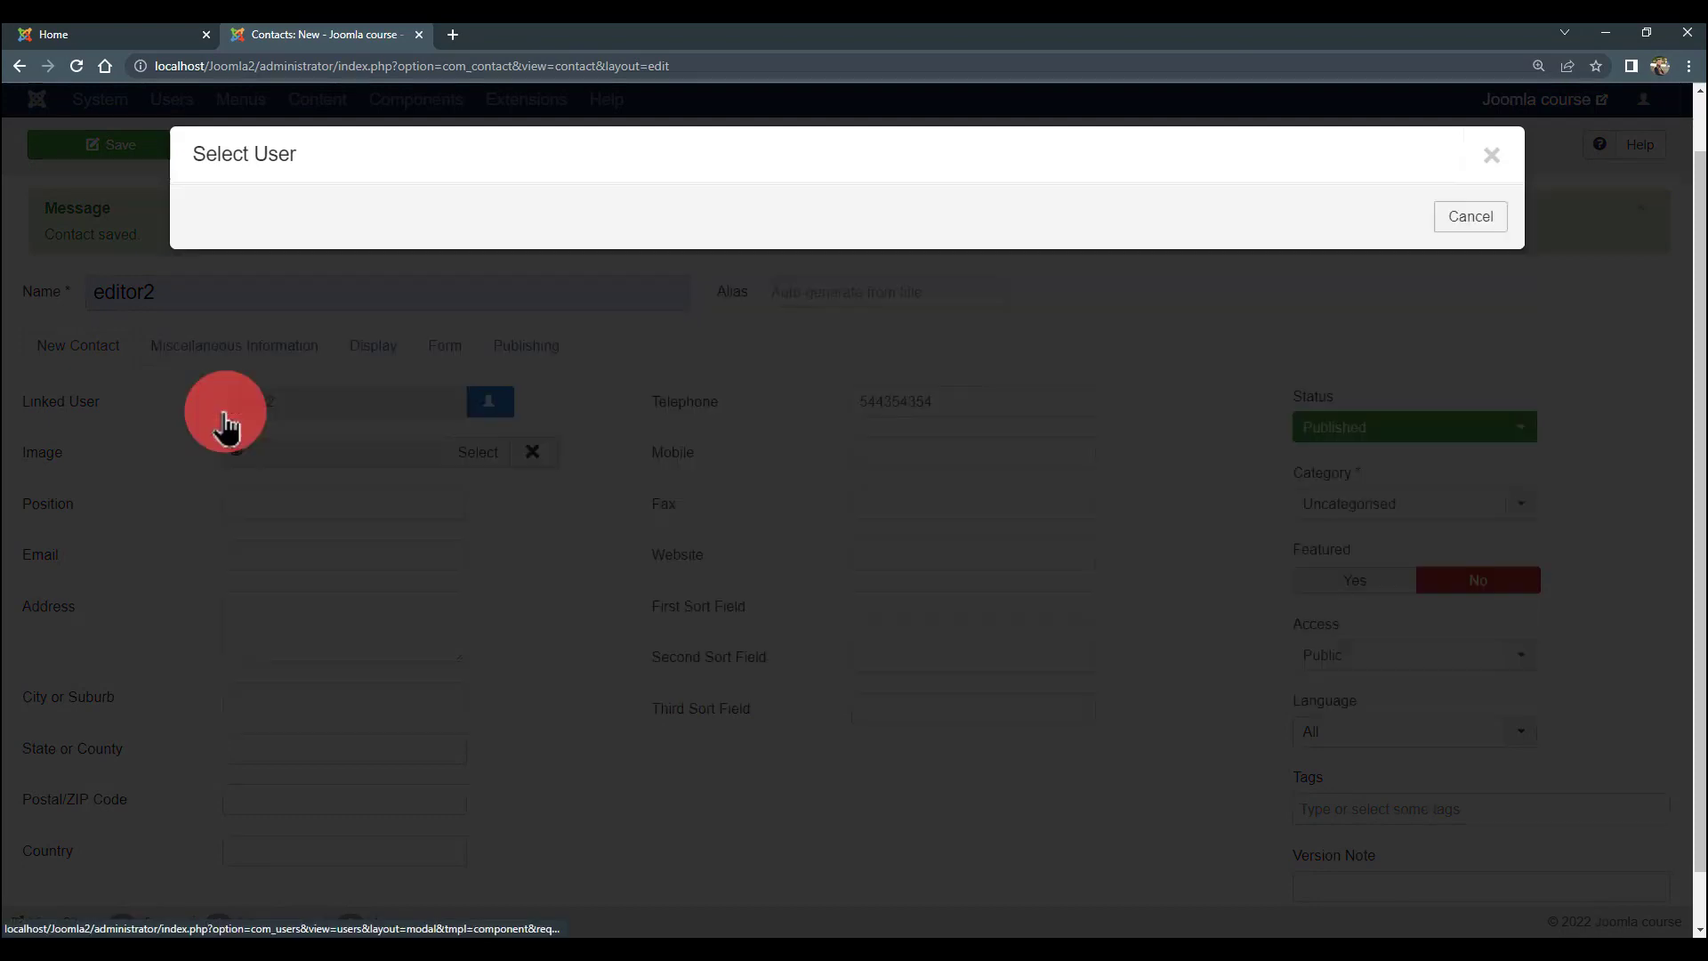
{"action": "scroll", "coordinate": [979, 458], "scroll_direction": "down", "scroll_amount": 1}
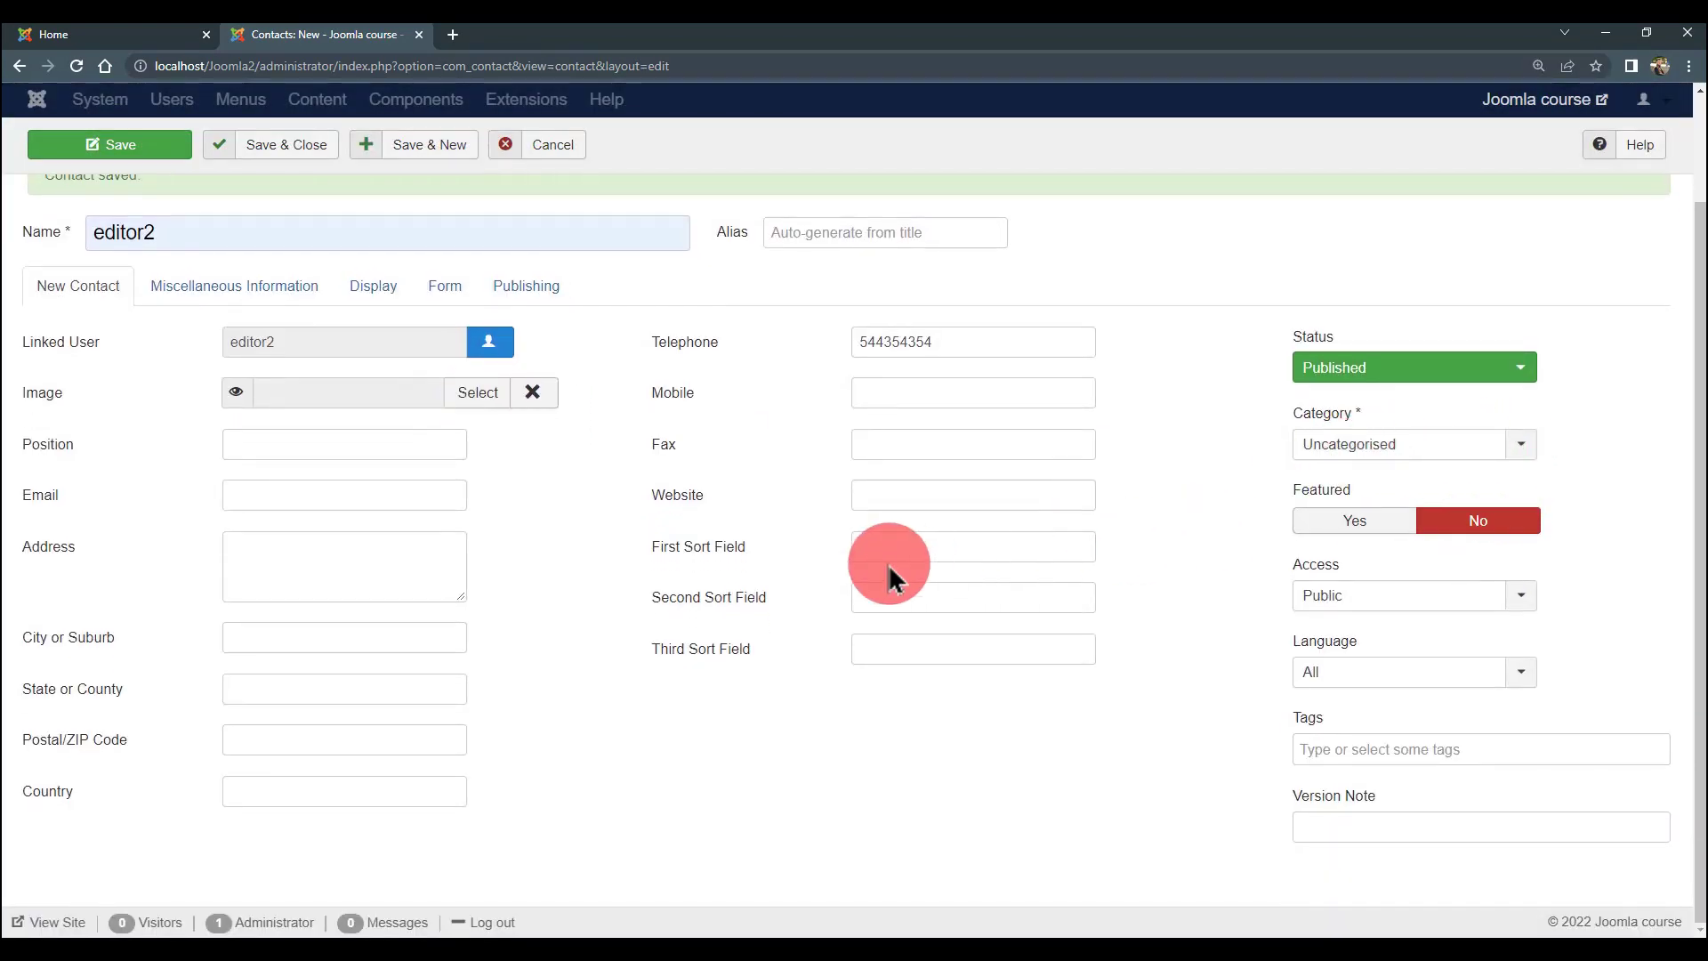
{"action": "scroll", "coordinate": [888, 572], "scroll_direction": "up", "scroll_amount": 2}
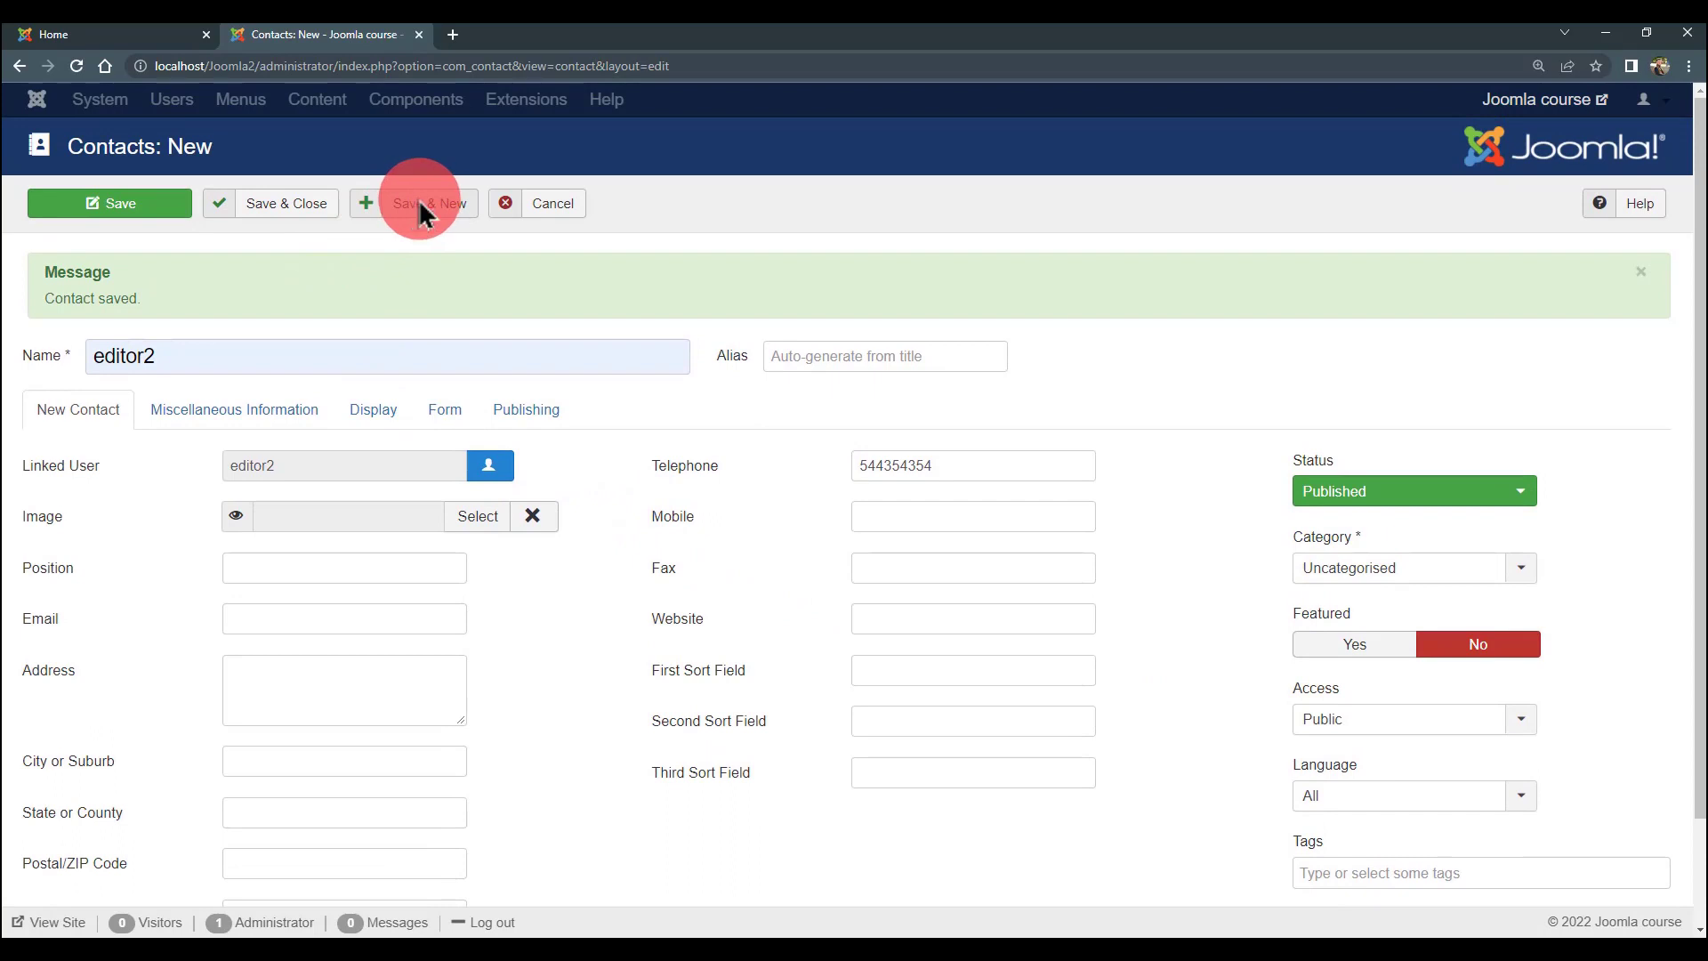
{"action": "left_click", "coordinate": [420, 212]}
- Create contact author1 linked to user author1 with mobile 54545, saving with Save & New
{"action": "left_click", "coordinate": [275, 356]}
{"action": "left_click", "coordinate": [204, 477]}
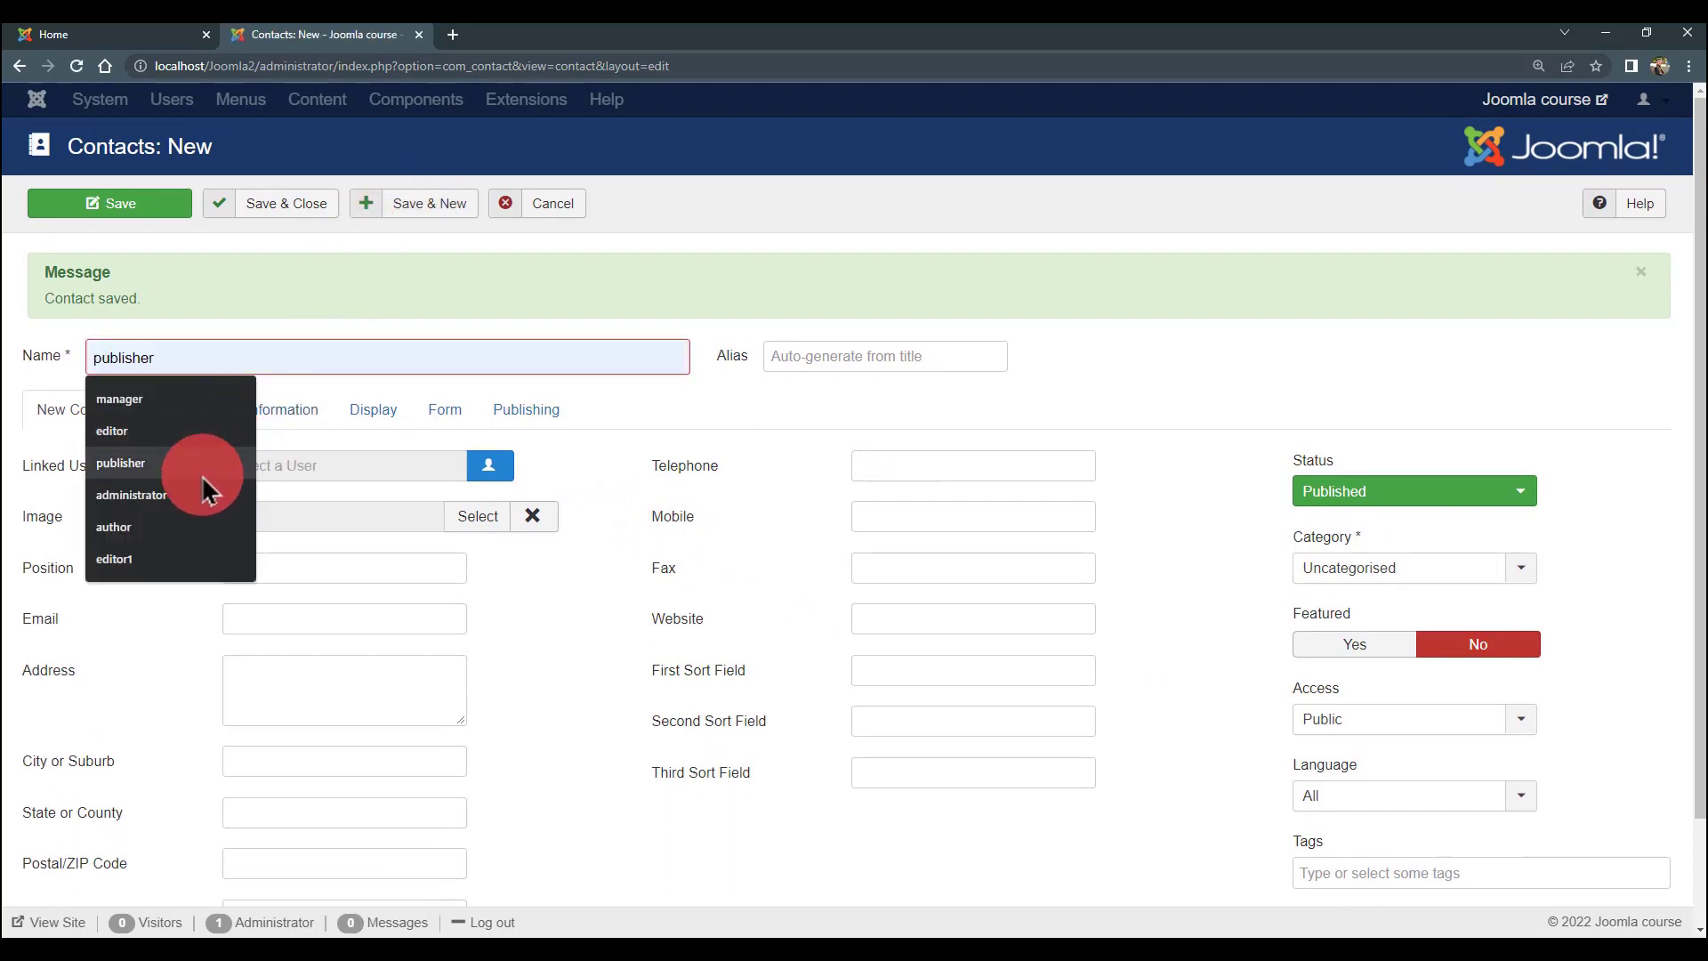
{"action": "left_click", "coordinate": [169, 532]}
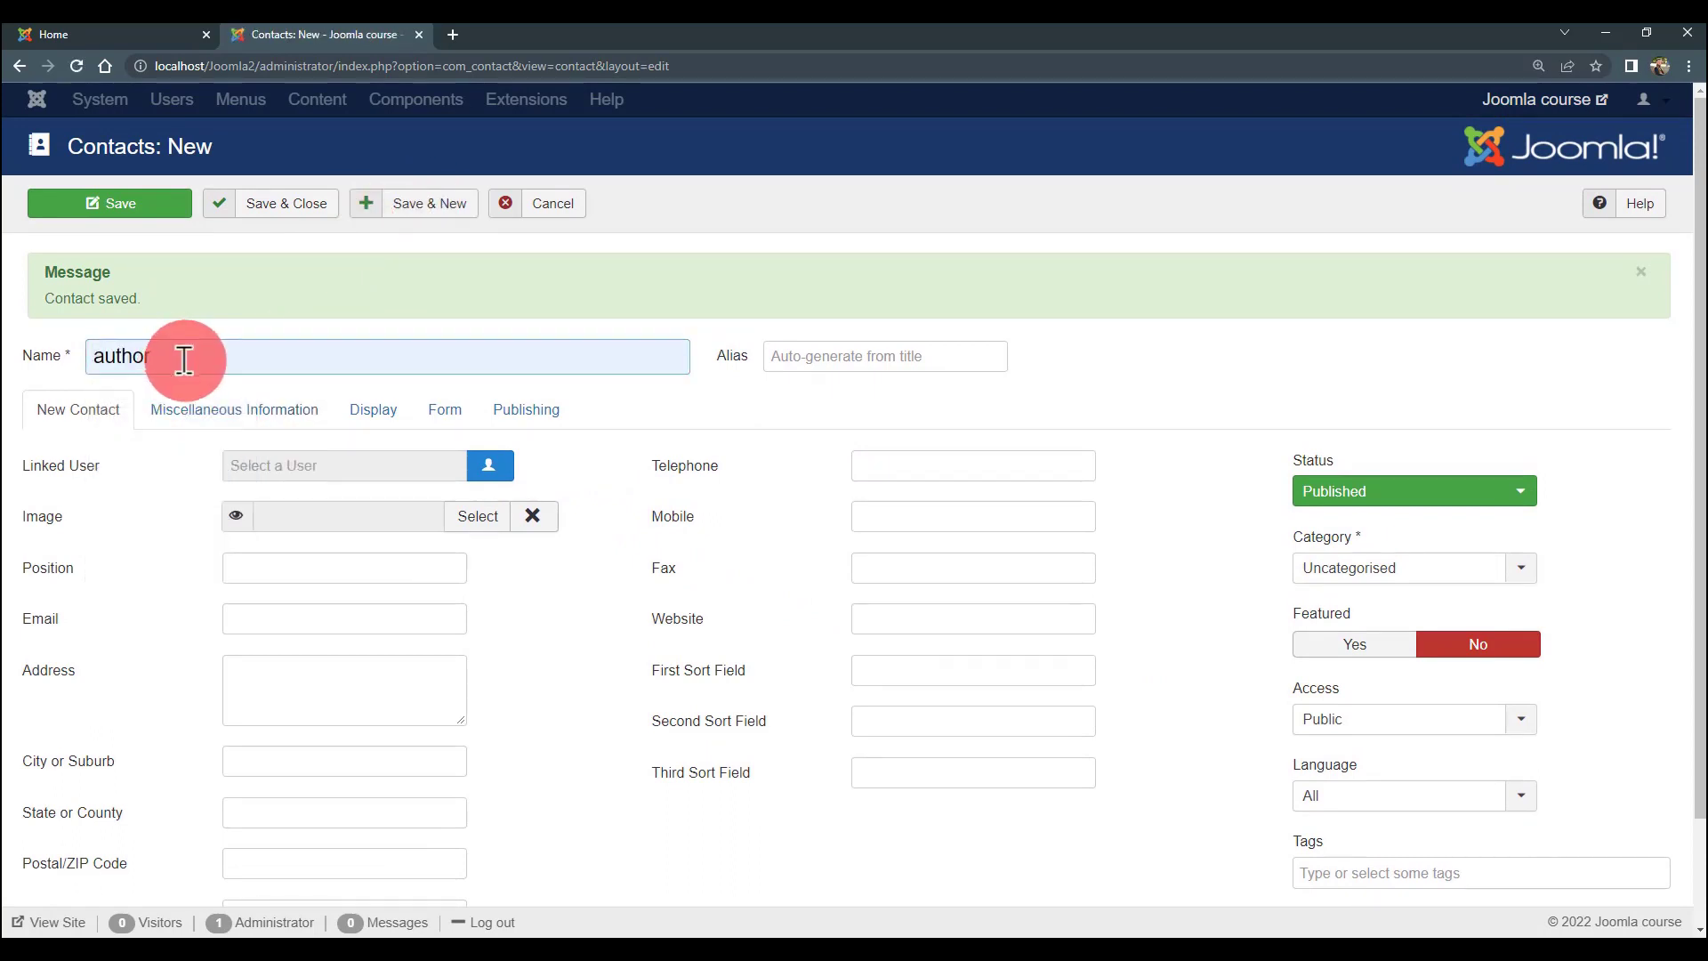
{"action": "type", "text": "1"}
{"action": "left_click", "coordinate": [488, 465]}
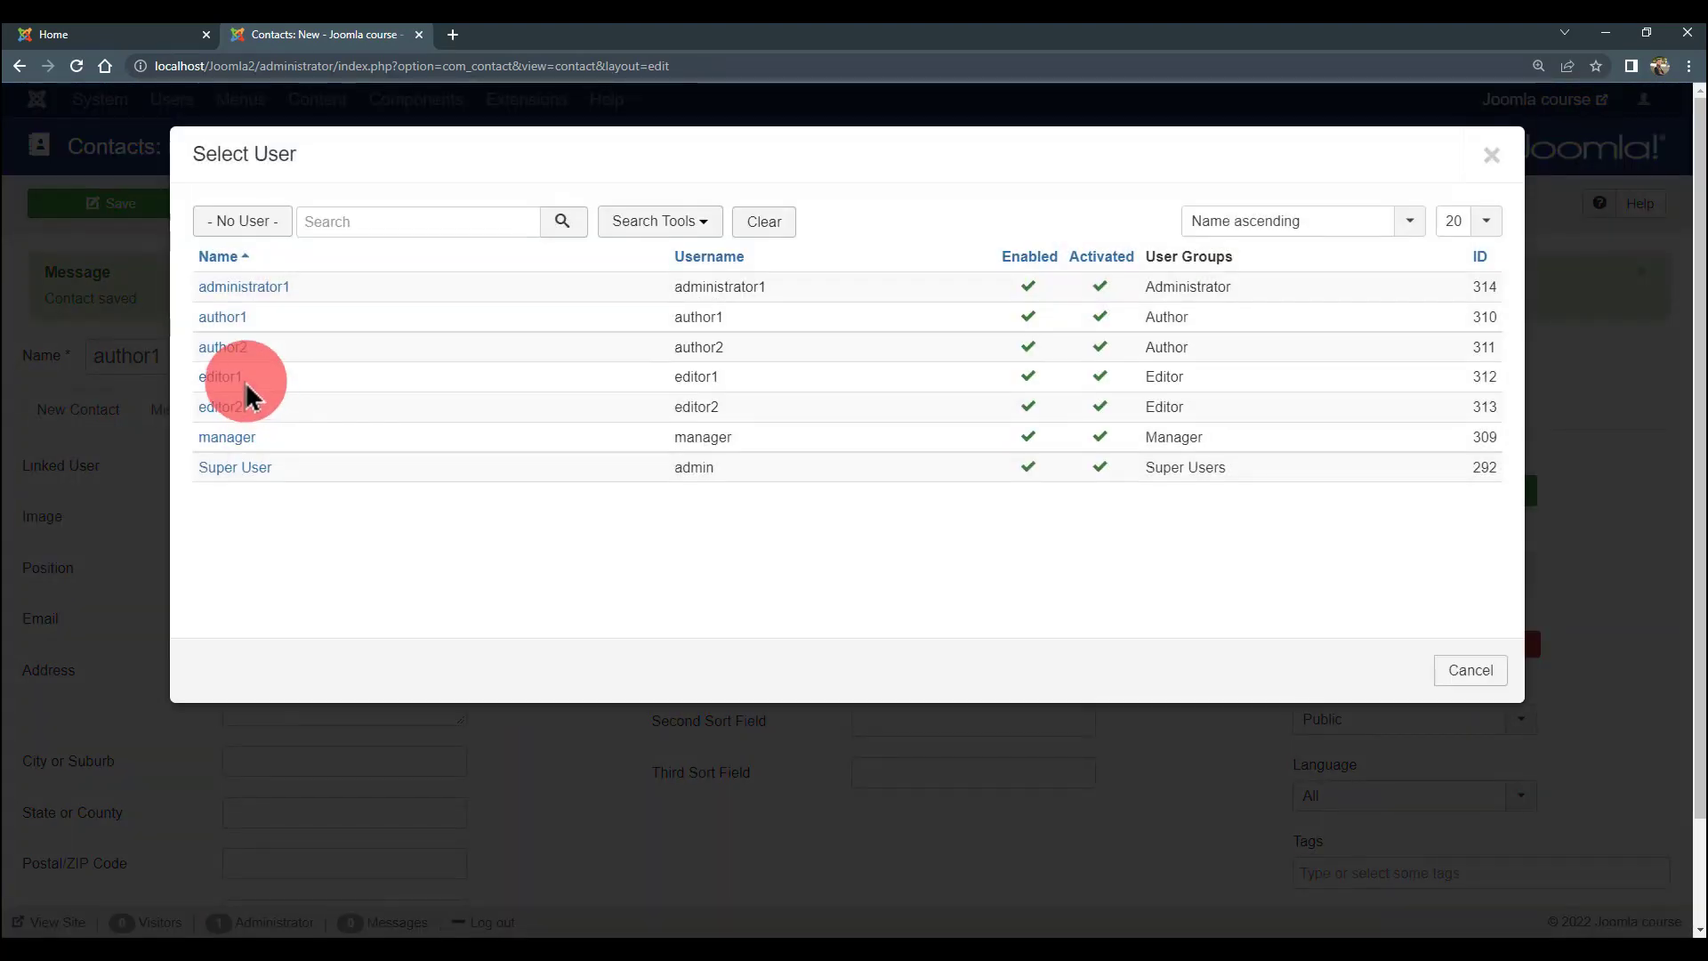
{"action": "left_click", "coordinate": [230, 318]}
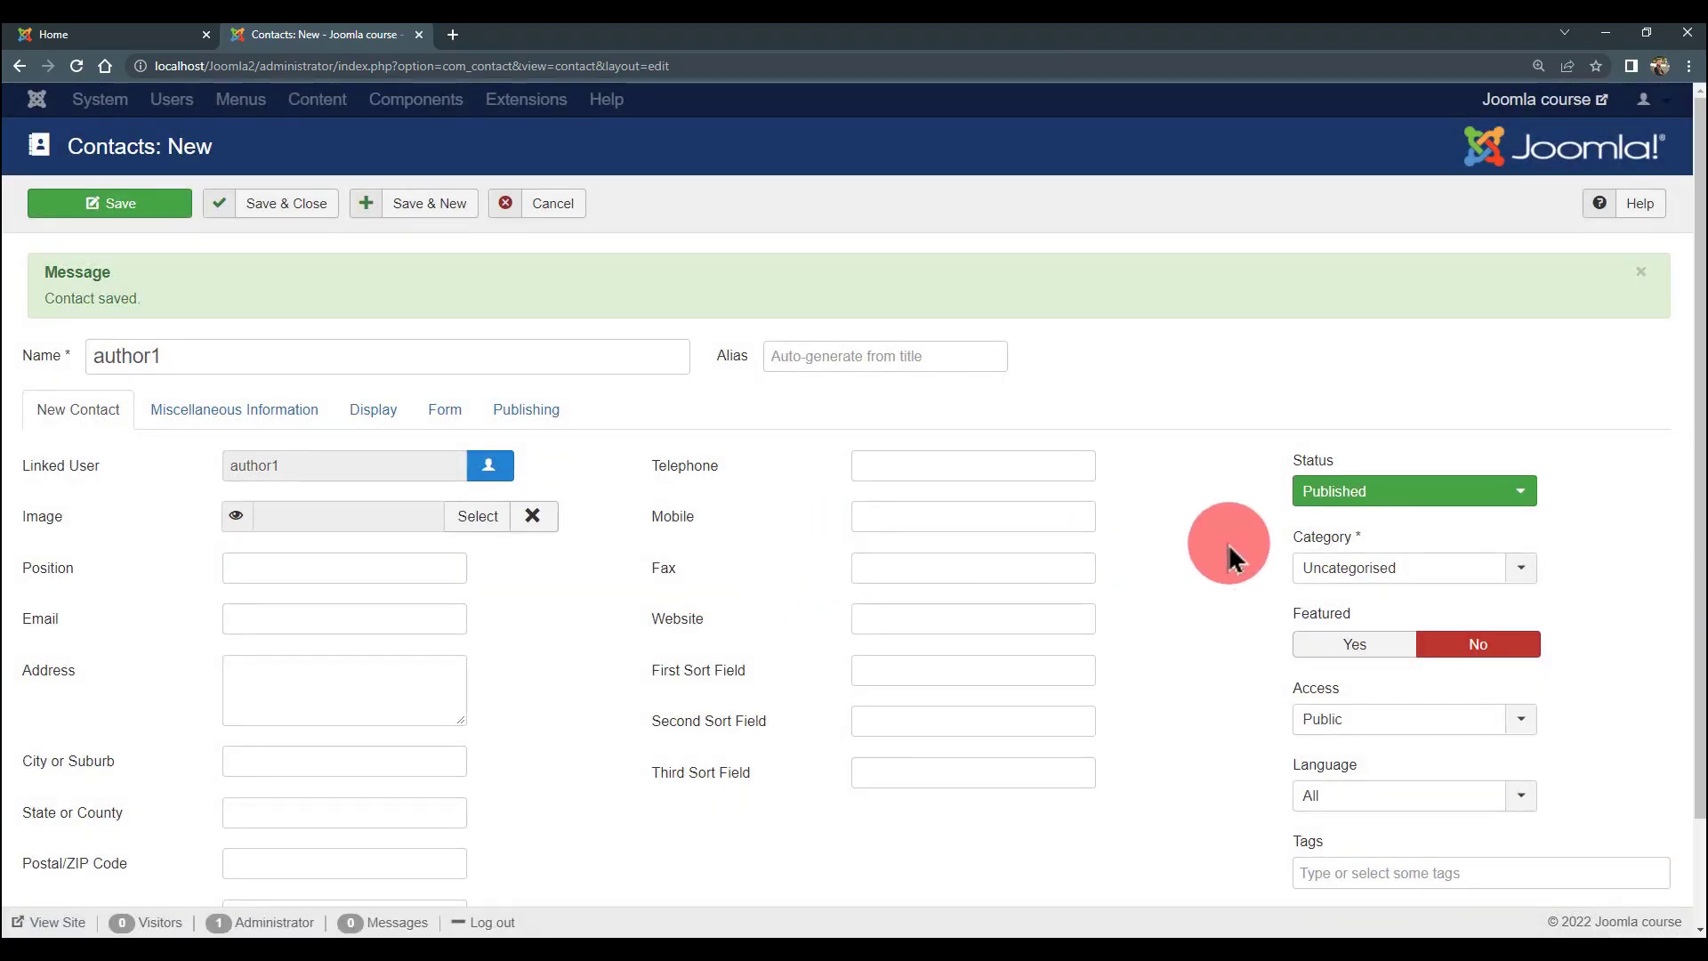
{"action": "left_click", "coordinate": [947, 465]}
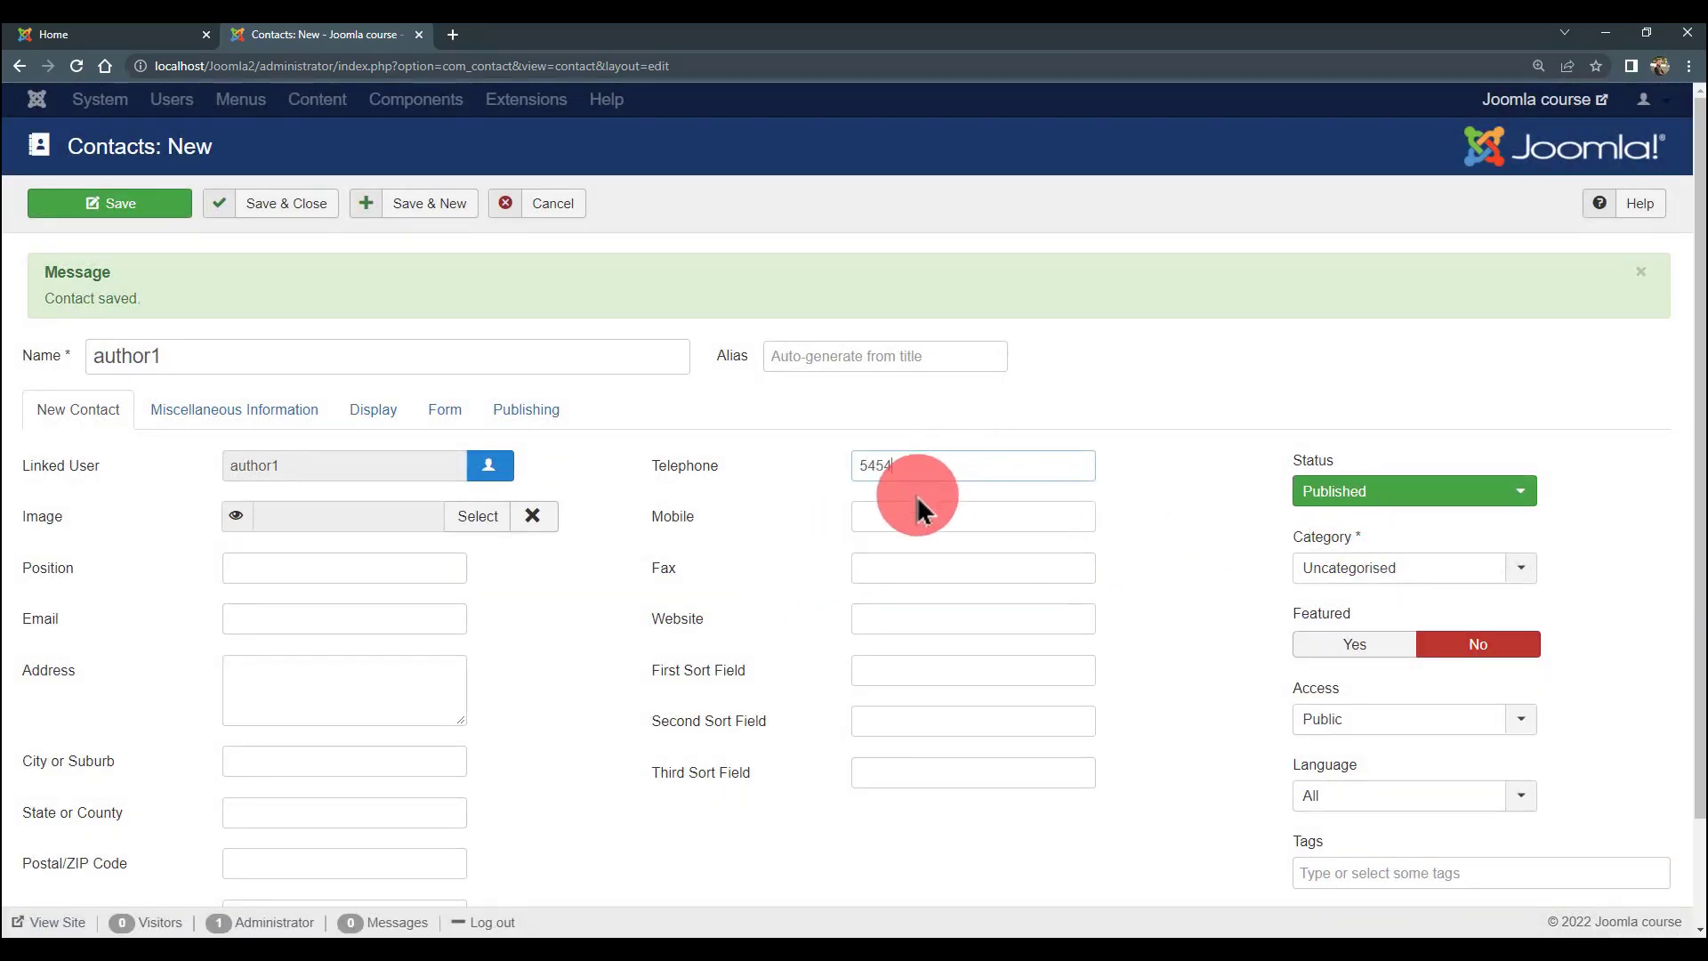
{"action": "left_click", "coordinate": [902, 515]}
{"action": "type", "text": "54545"}
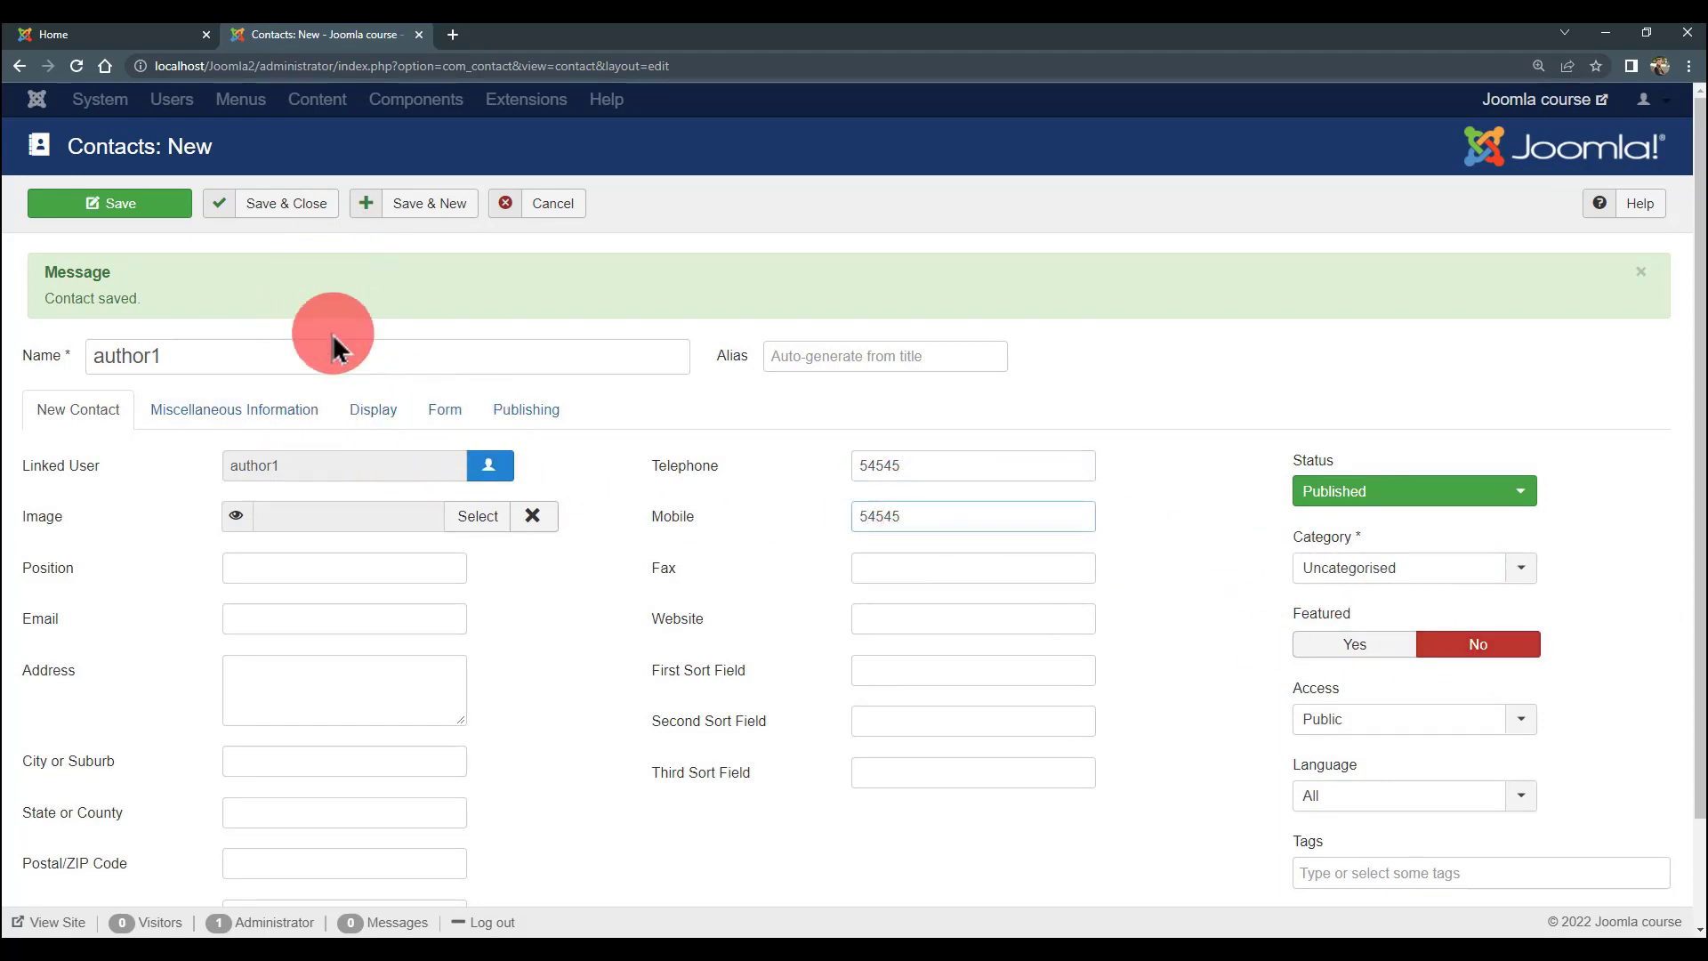
{"action": "left_click", "coordinate": [415, 202]}
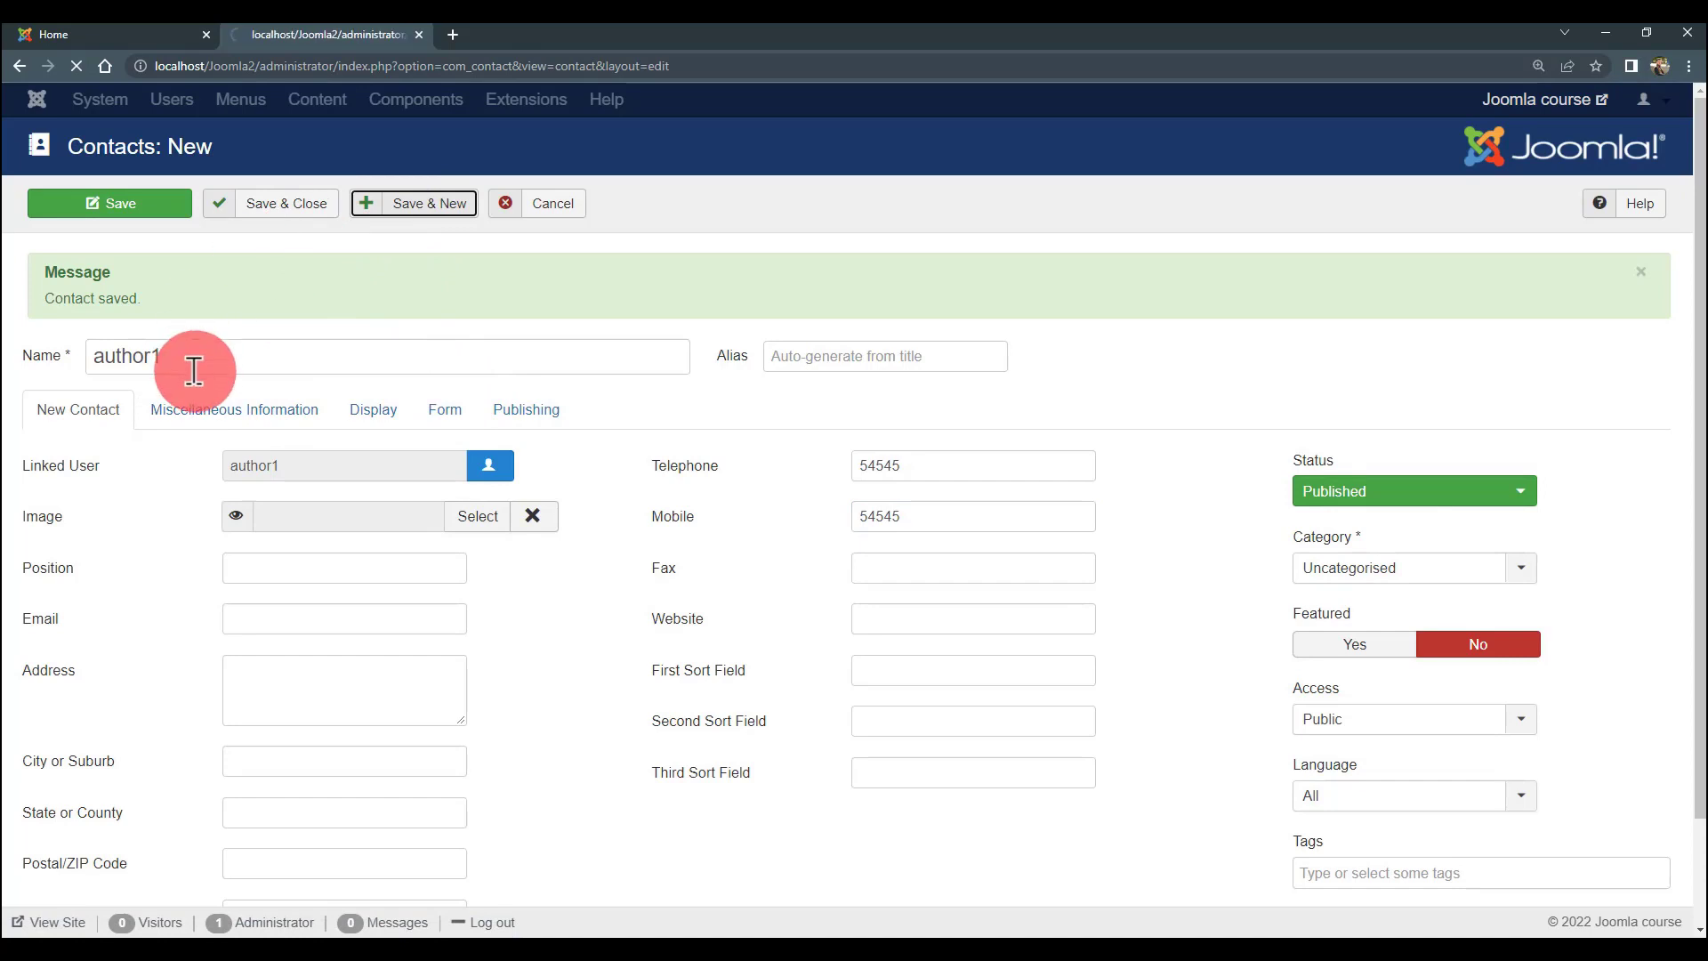
- Create contact author2 linked to user author2, telephone 564056, mobile 656565, and Save & Close
{"action": "left_click", "coordinate": [233, 364]}
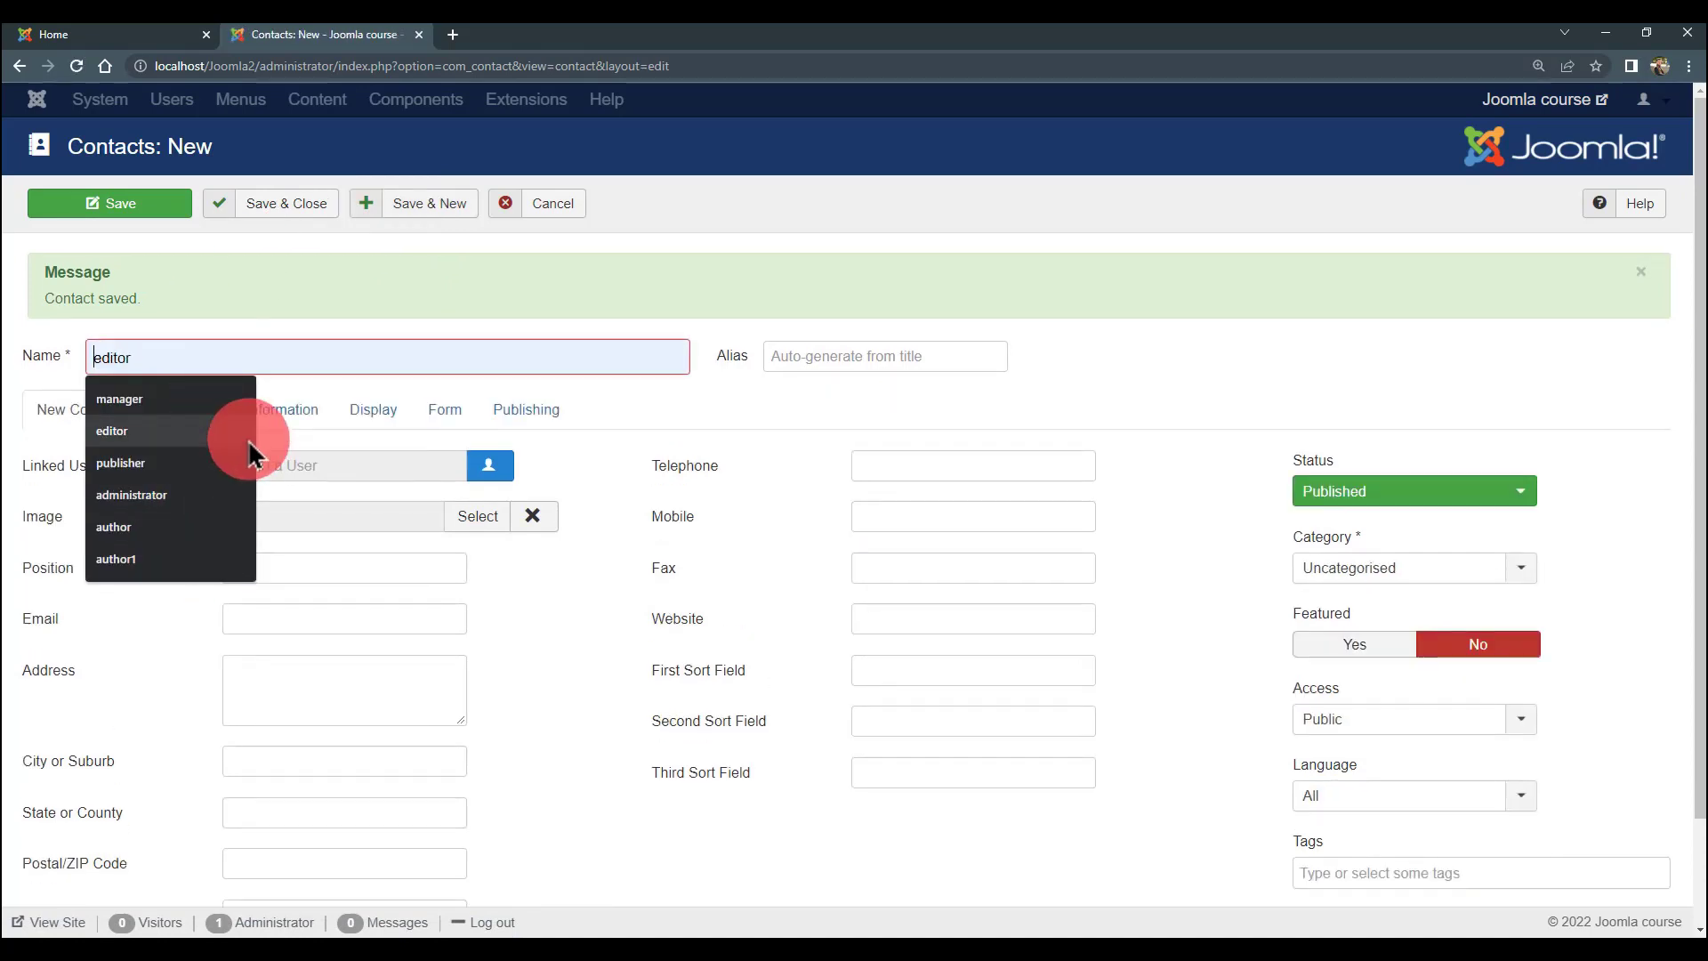
{"action": "left_click", "coordinate": [207, 559]}
{"action": "key", "text": "BackSpace"}
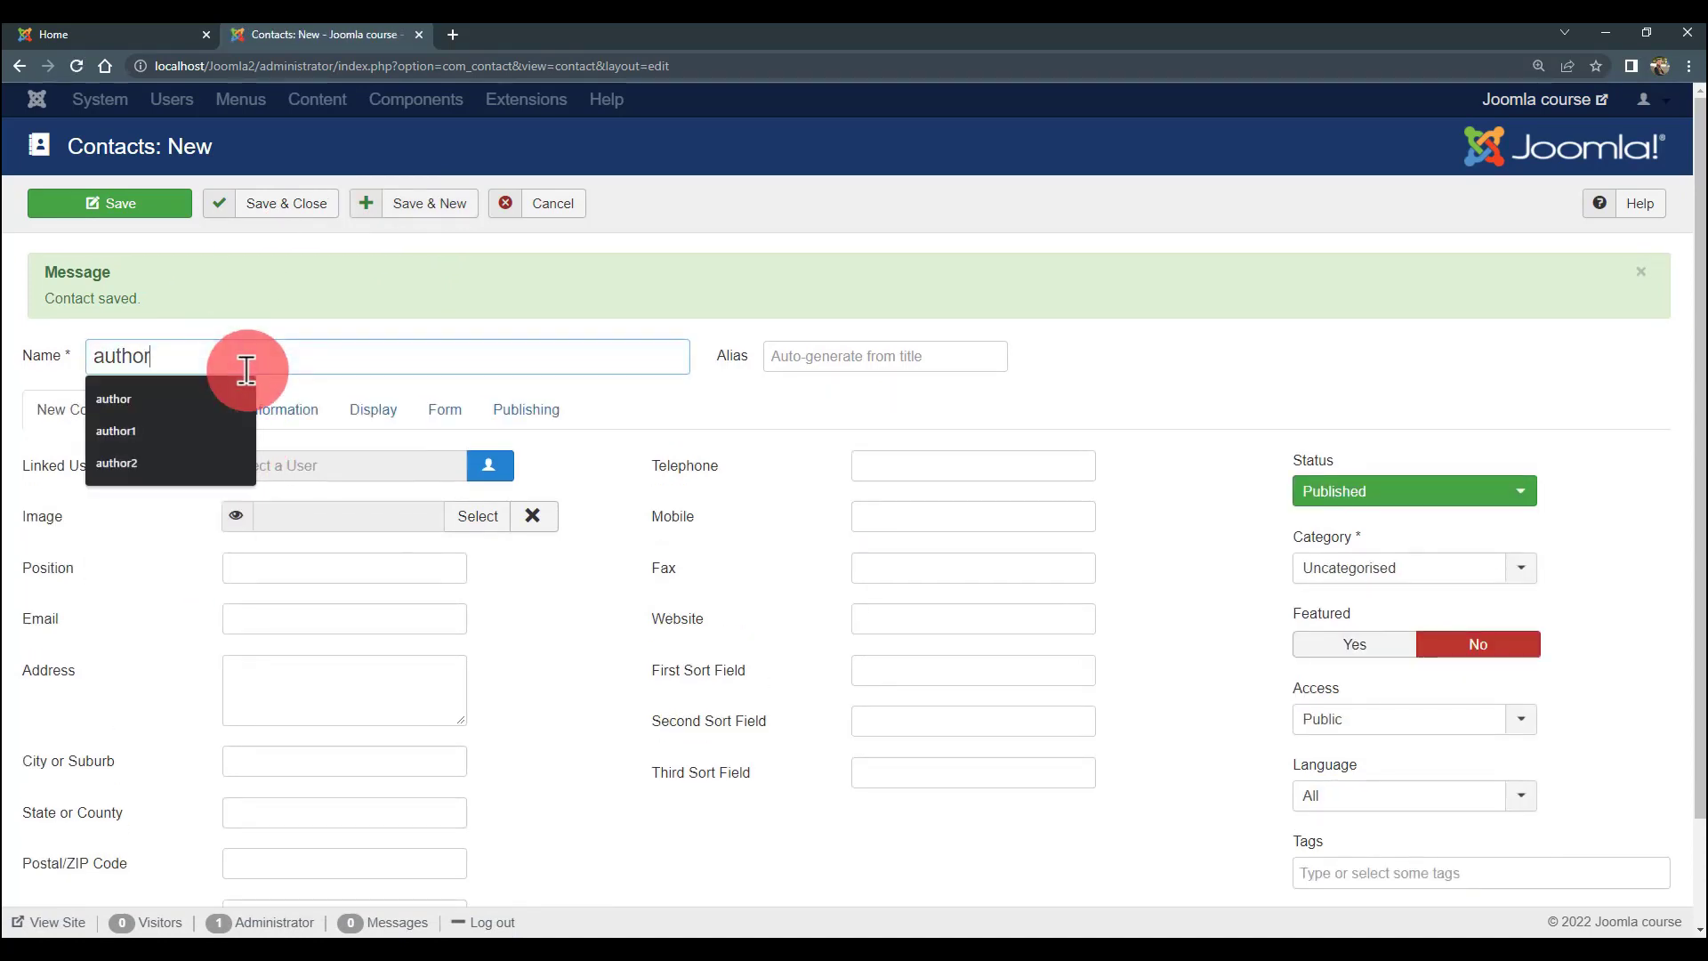
{"action": "type", "text": "2"}
{"action": "left_click", "coordinate": [485, 466]}
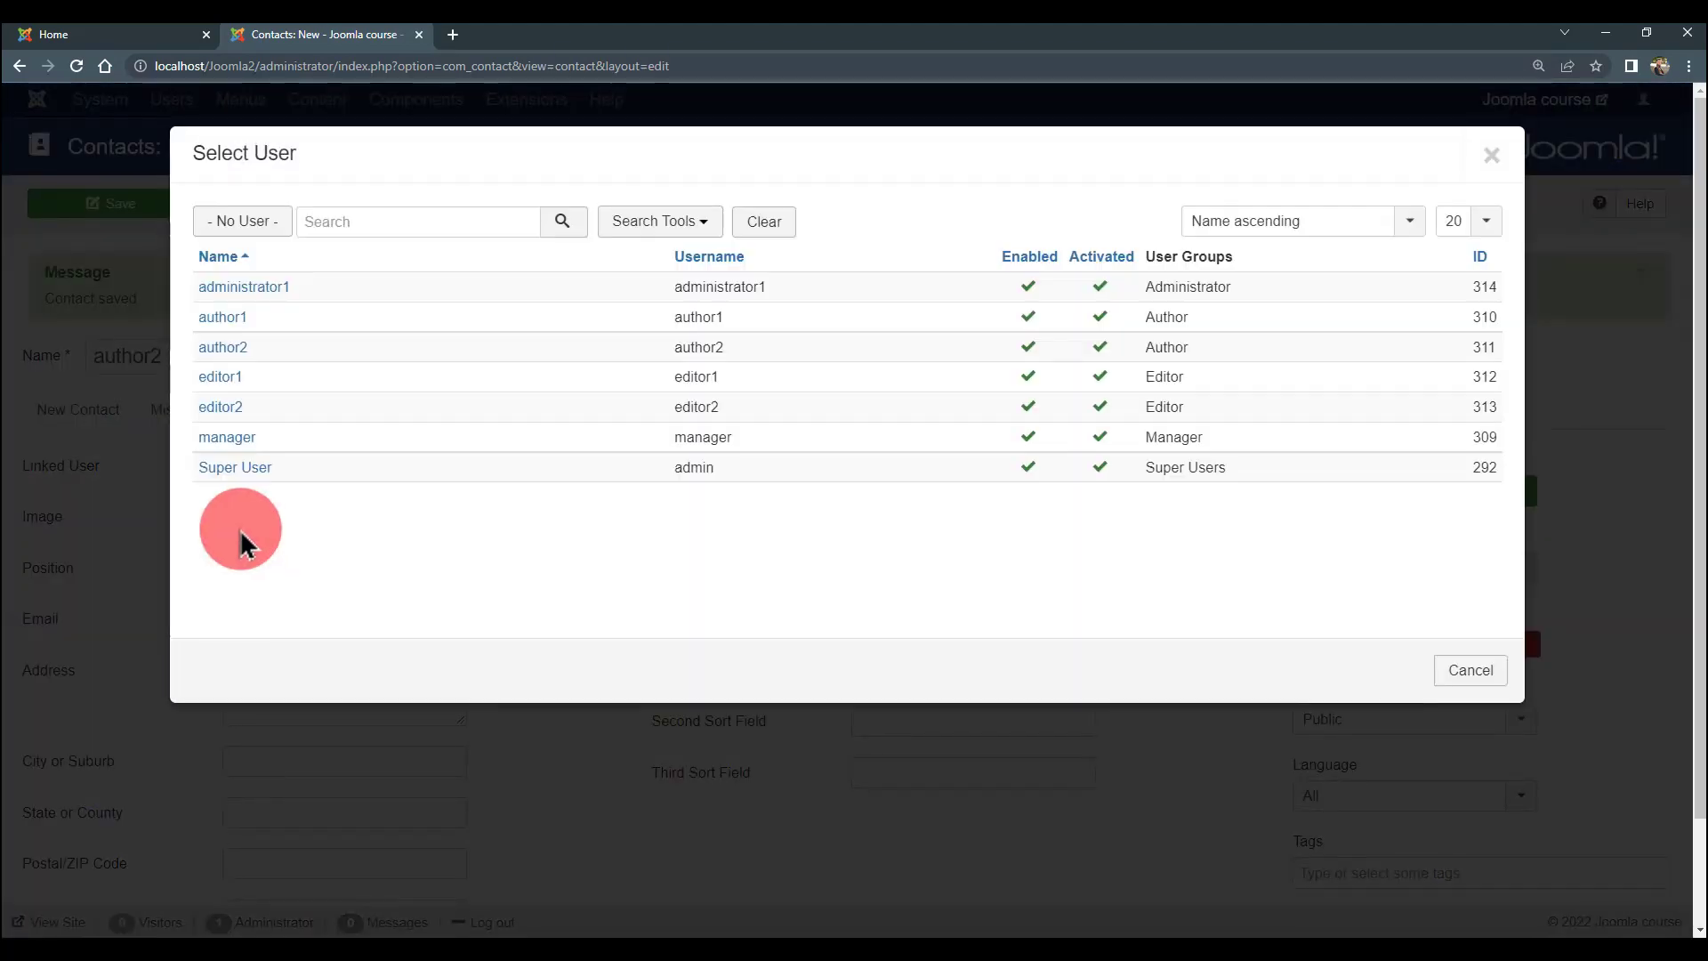
{"action": "left_click", "coordinate": [223, 347]}
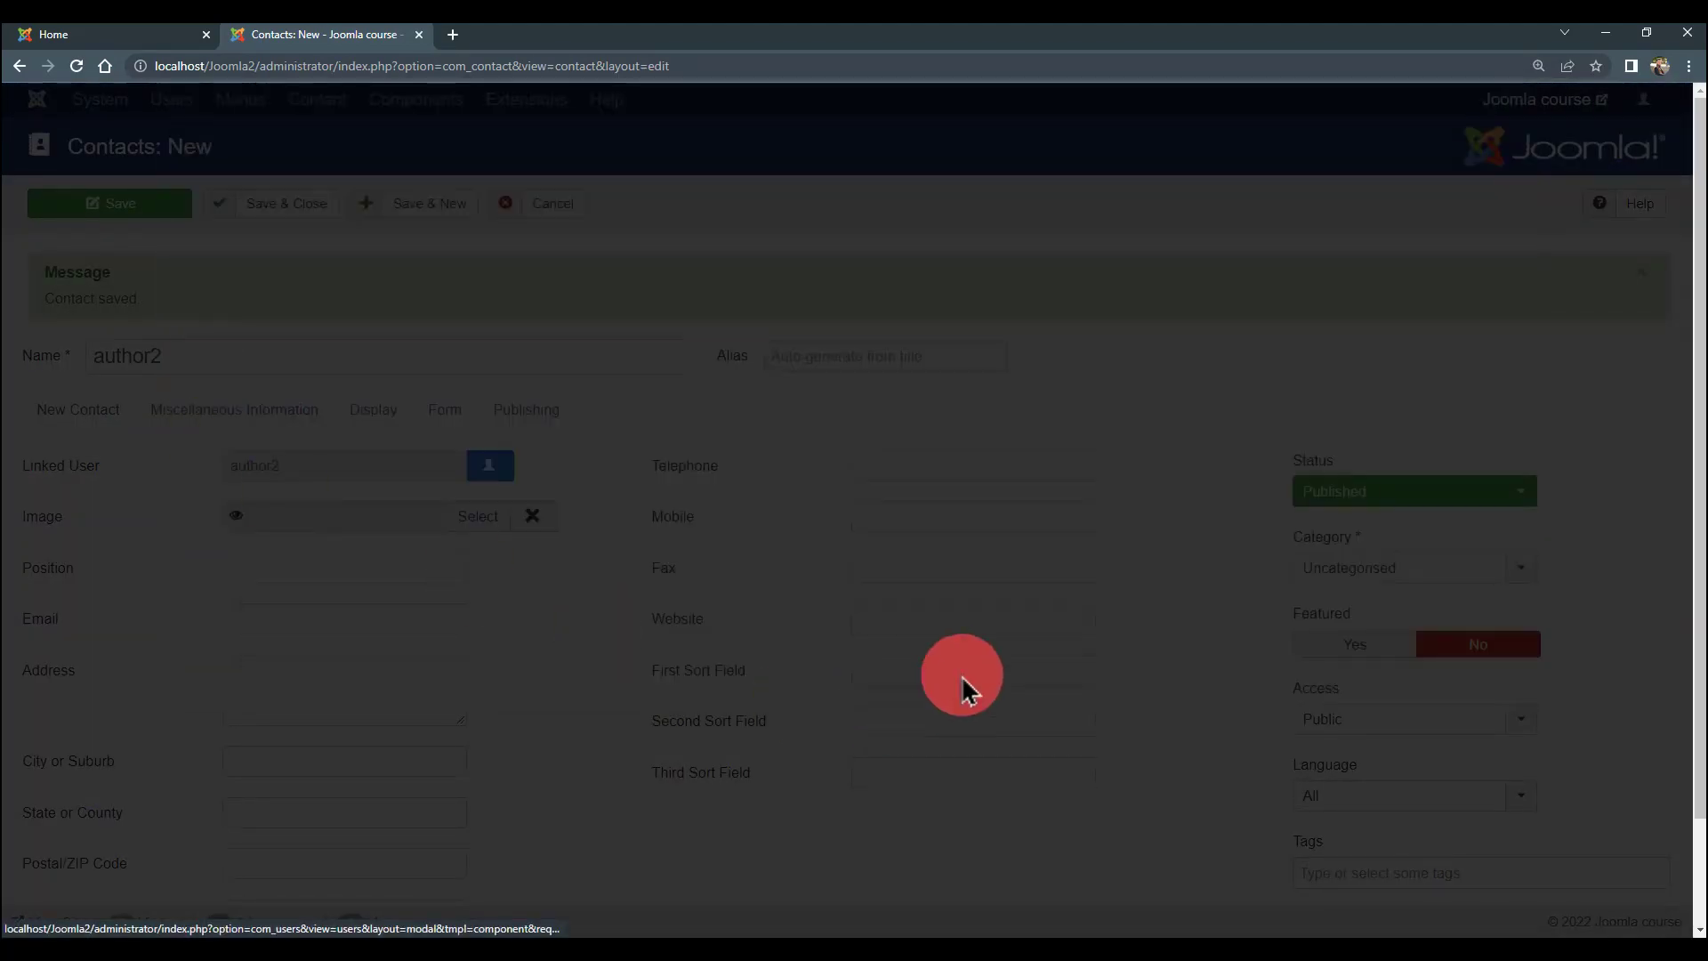
{"action": "left_click", "coordinate": [925, 465]}
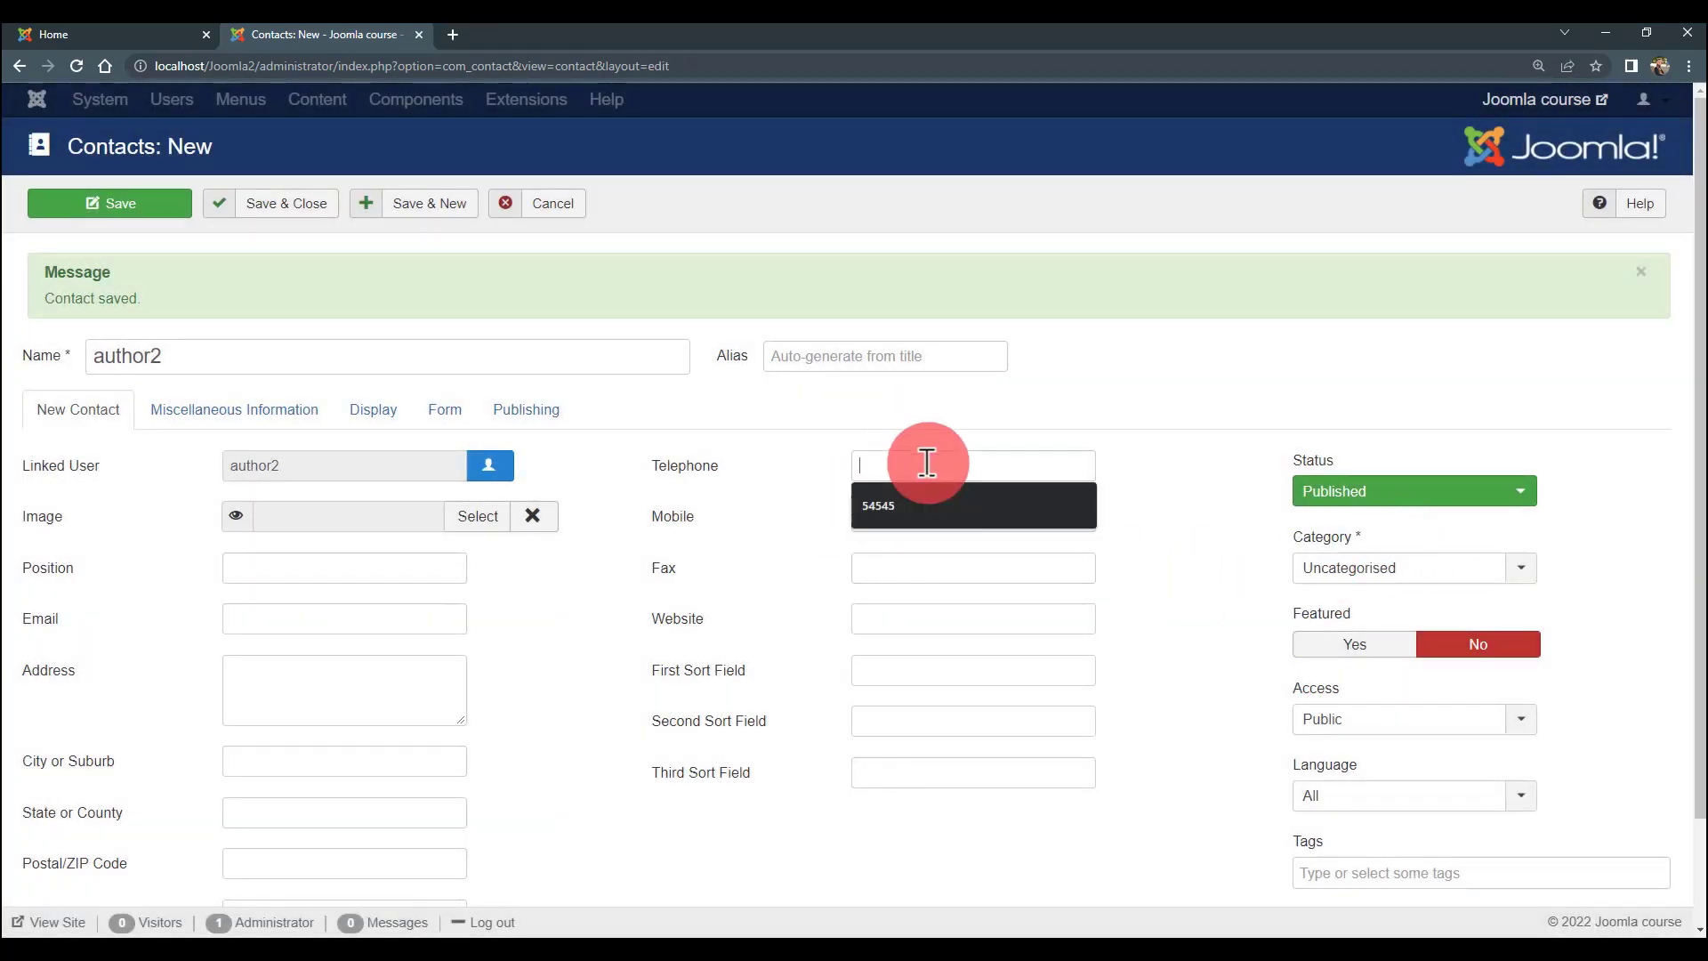
{"action": "type", "text": "564056"}
{"action": "left_click", "coordinate": [900, 511]}
{"action": "type", "text": "656565"}
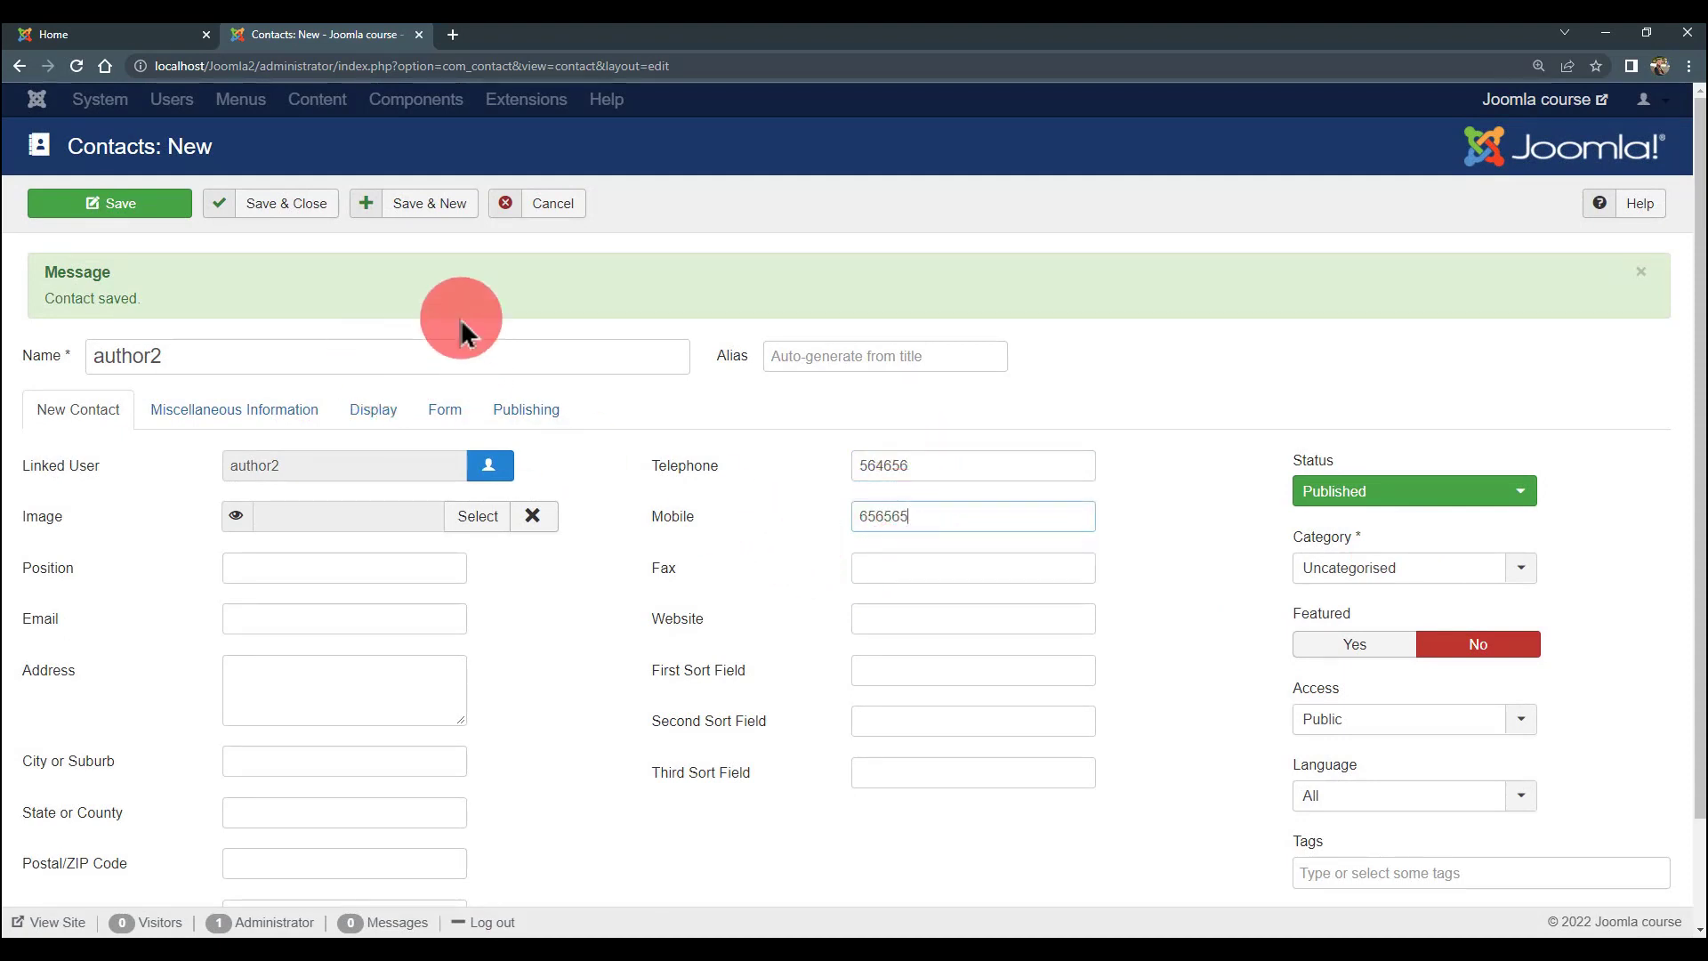
{"action": "left_click", "coordinate": [342, 214]}
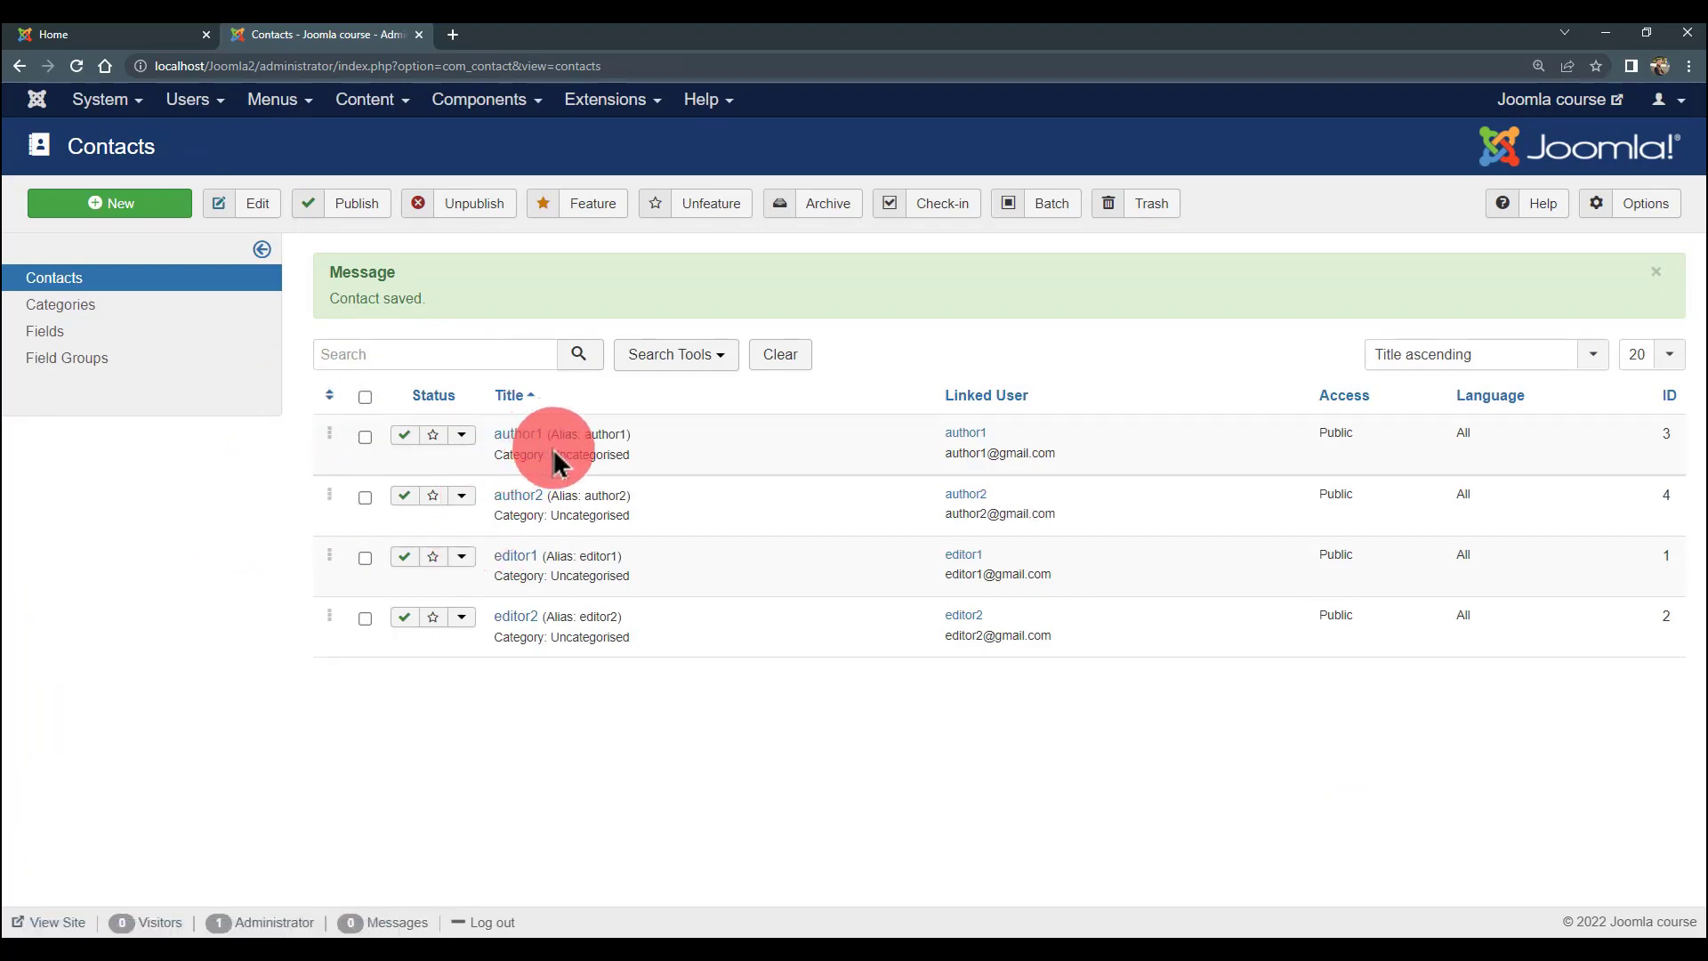
{"action": "left_click_drag", "start_coordinate": [505, 457], "coordinate": [617, 462]}
{"action": "left_click", "coordinate": [618, 461]}
{"action": "triple_click", "coordinate": [552, 529]}
{"action": "left_click_drag", "start_coordinate": [553, 529], "coordinate": [534, 516]}
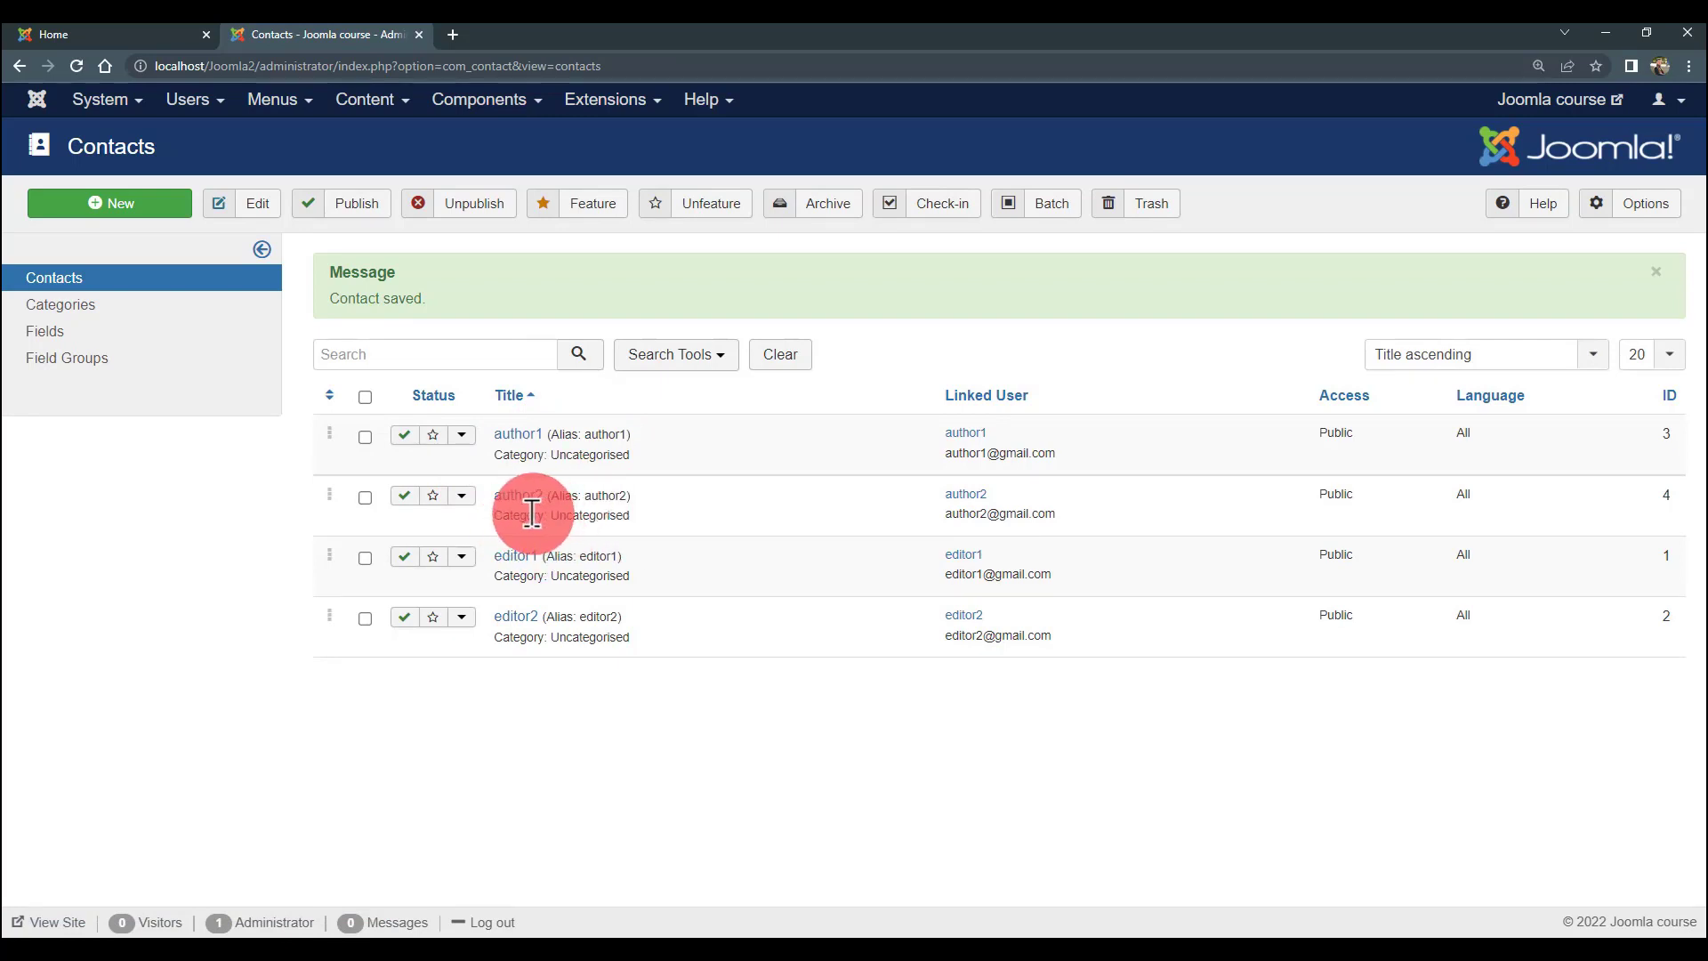
{"action": "left_click", "coordinate": [125, 36]}
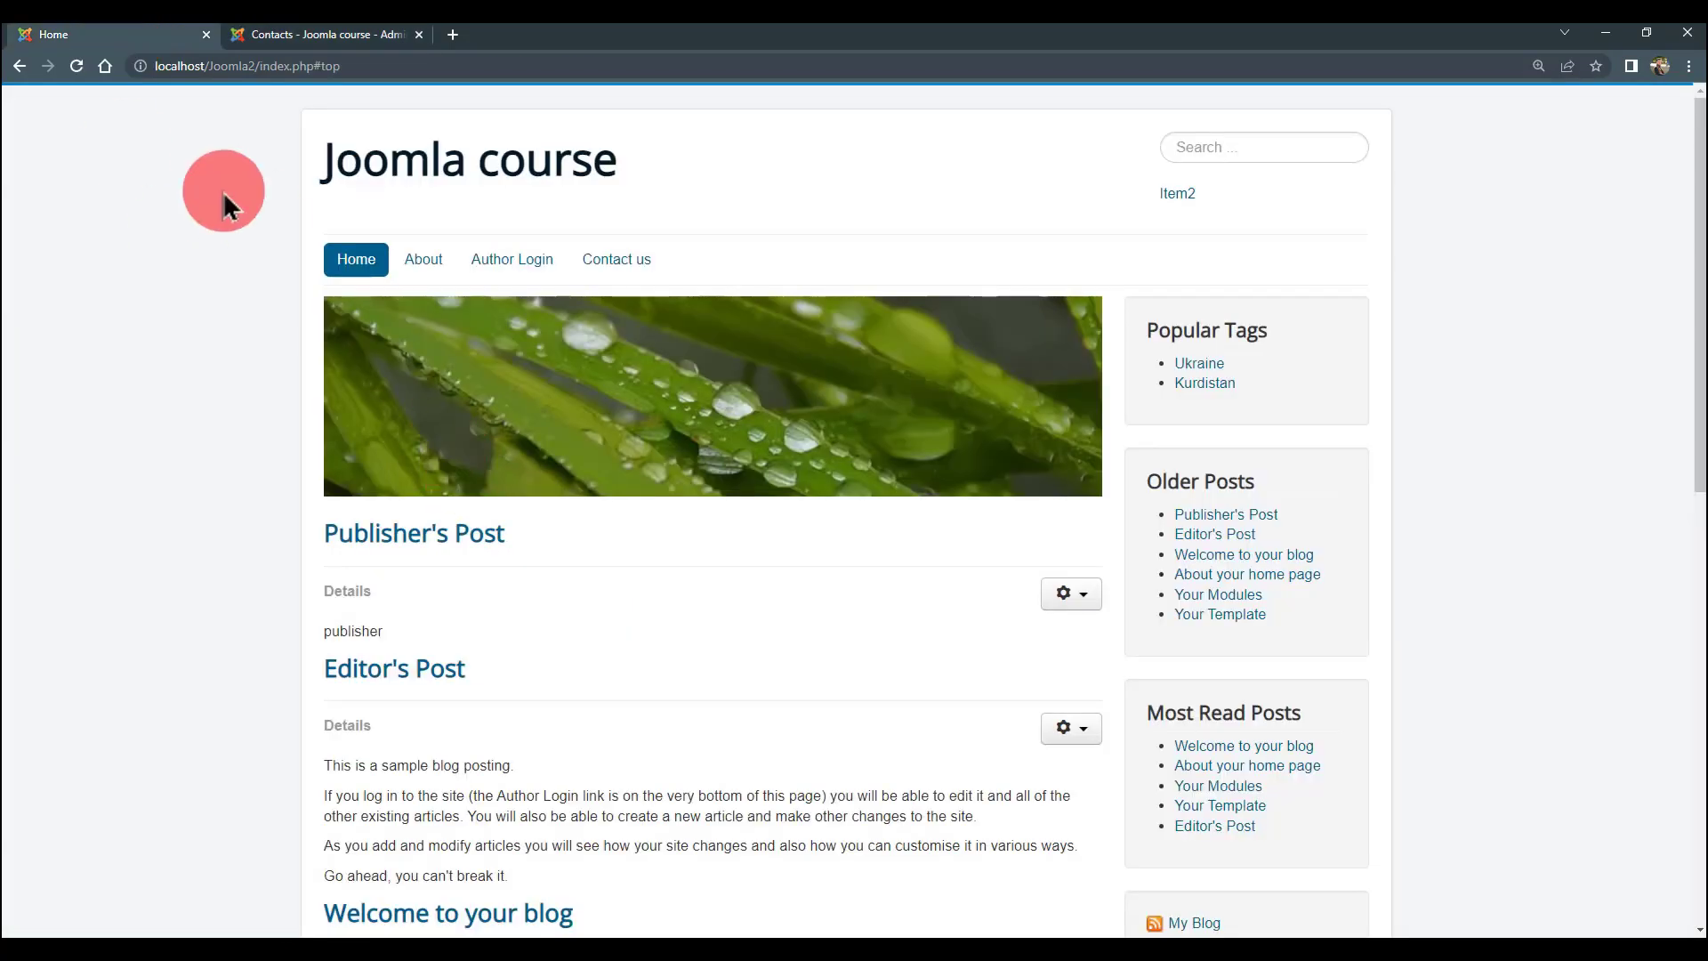
{"action": "left_click_drag", "start_coordinate": [229, 207], "coordinate": [189, 398]}
{"action": "left_click", "coordinate": [192, 385]}
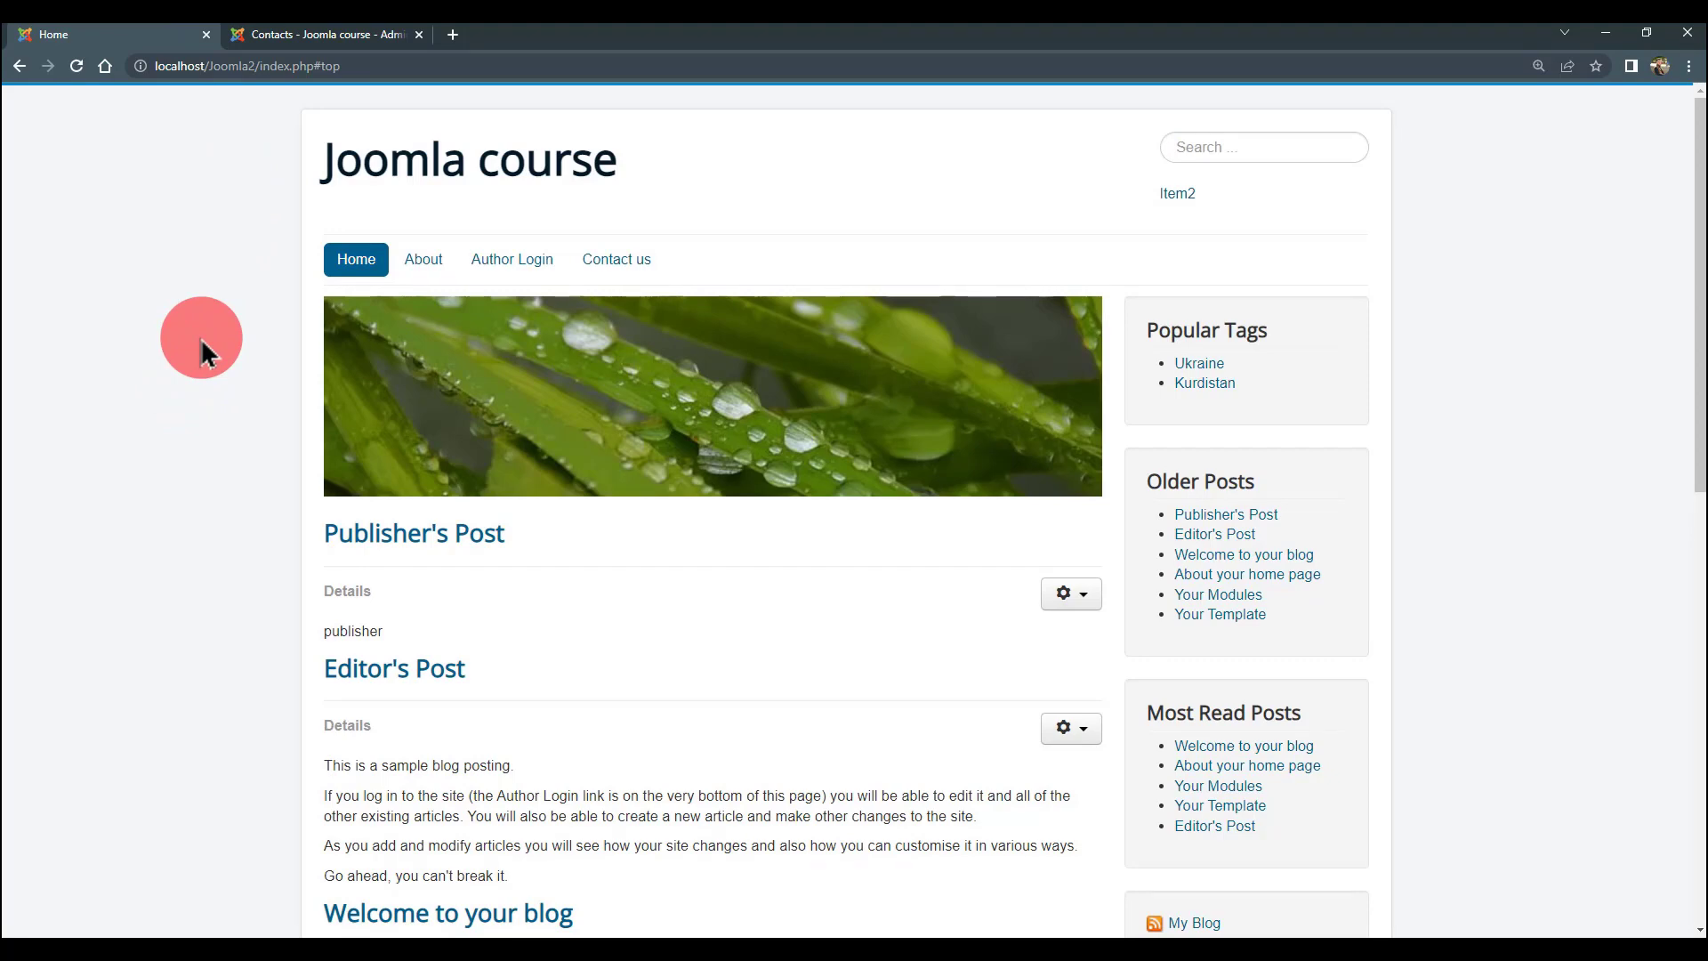
{"action": "left_click", "coordinate": [307, 36]}
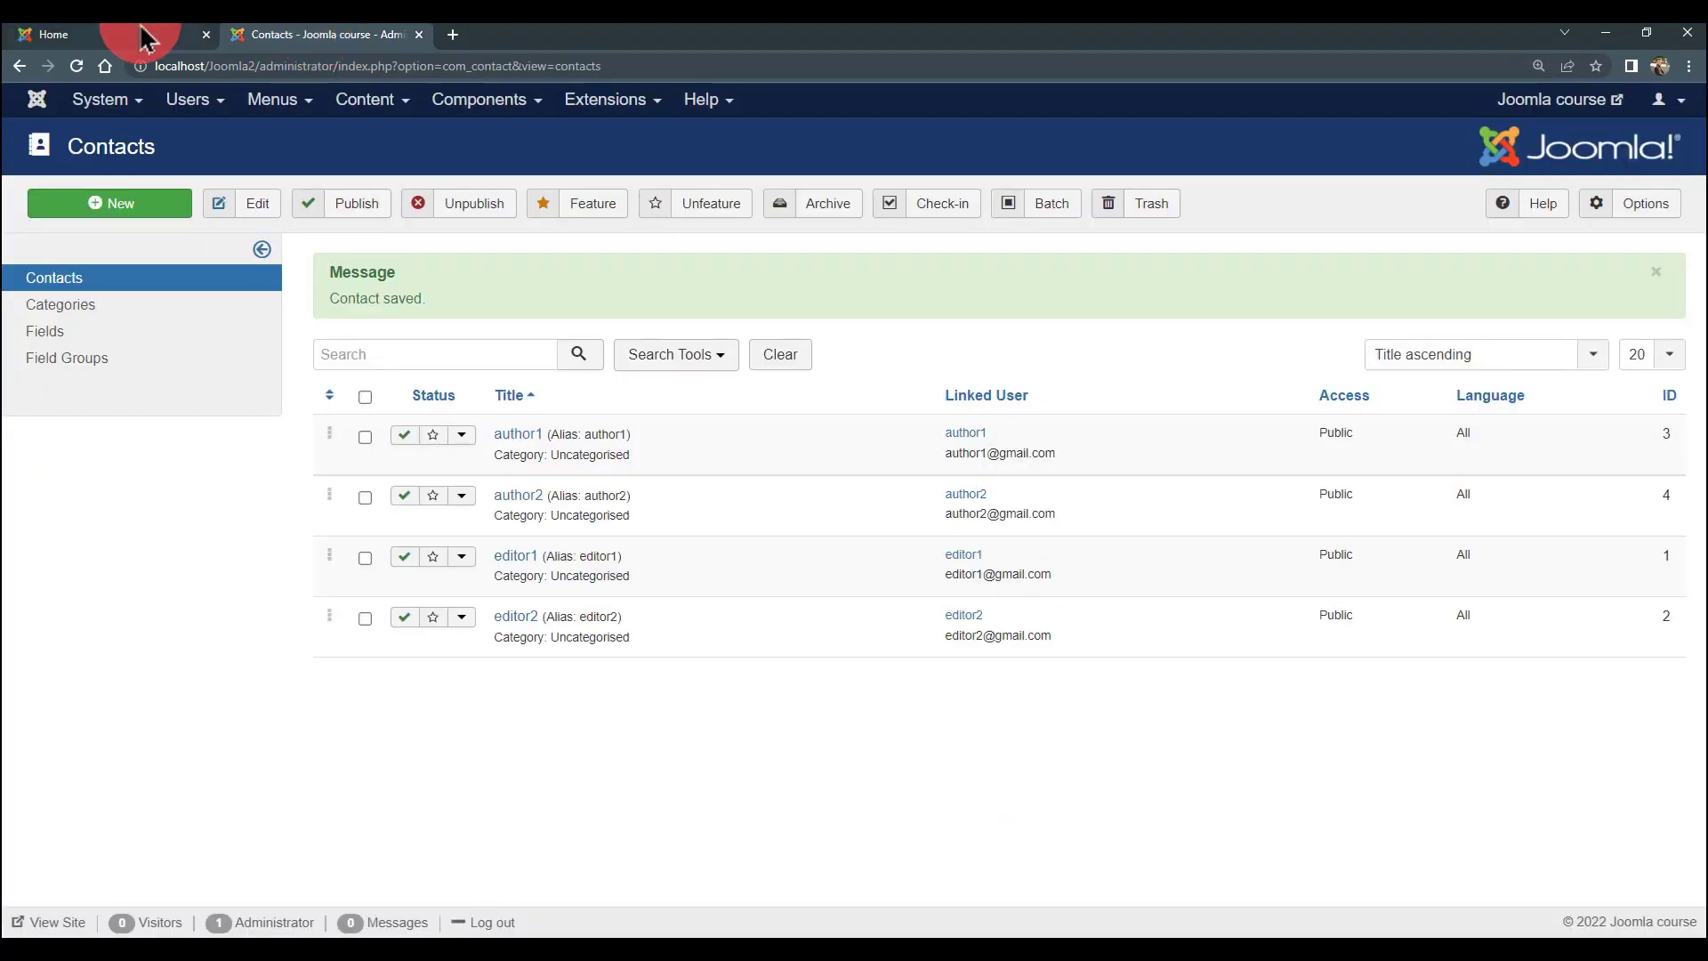
- Review the Contacts list, confirming author1 and author2 are filed under Uncategorised
{"action": "left_click", "coordinate": [145, 38]}
{"action": "left_click", "coordinate": [307, 38]}
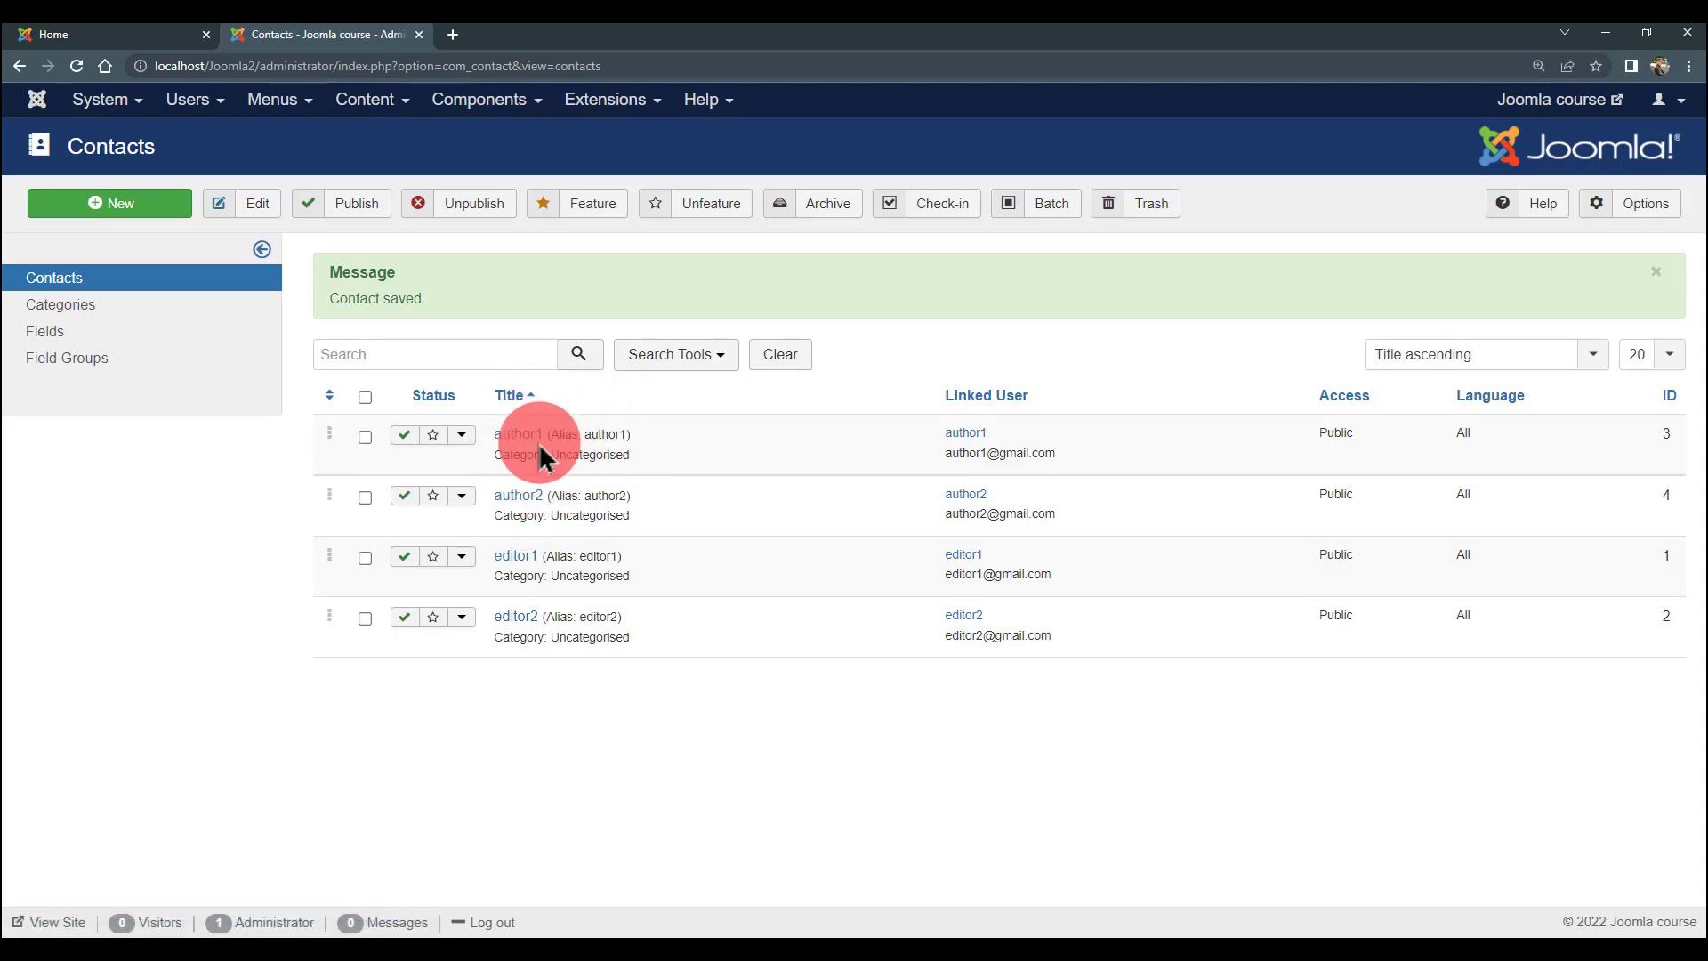
{"action": "left_click_drag", "start_coordinate": [572, 458], "coordinate": [633, 461]}
{"action": "left_click", "coordinate": [537, 454]}
{"action": "double_click", "coordinate": [579, 516]}
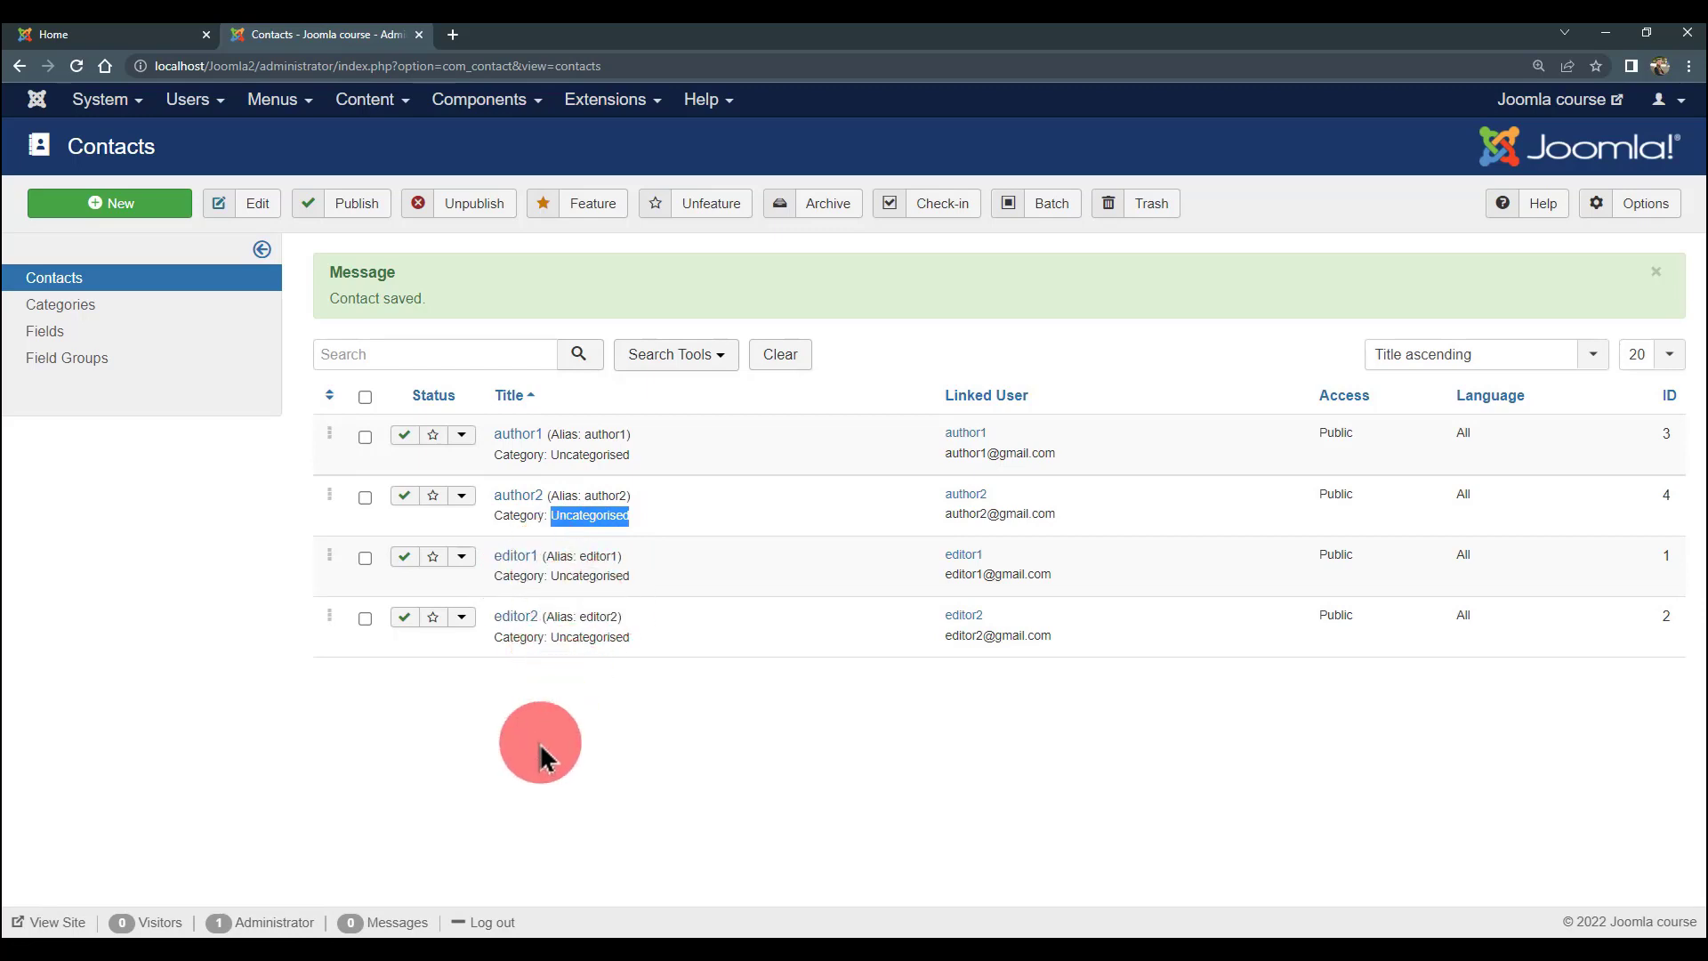
{"action": "left_click", "coordinate": [69, 304]}
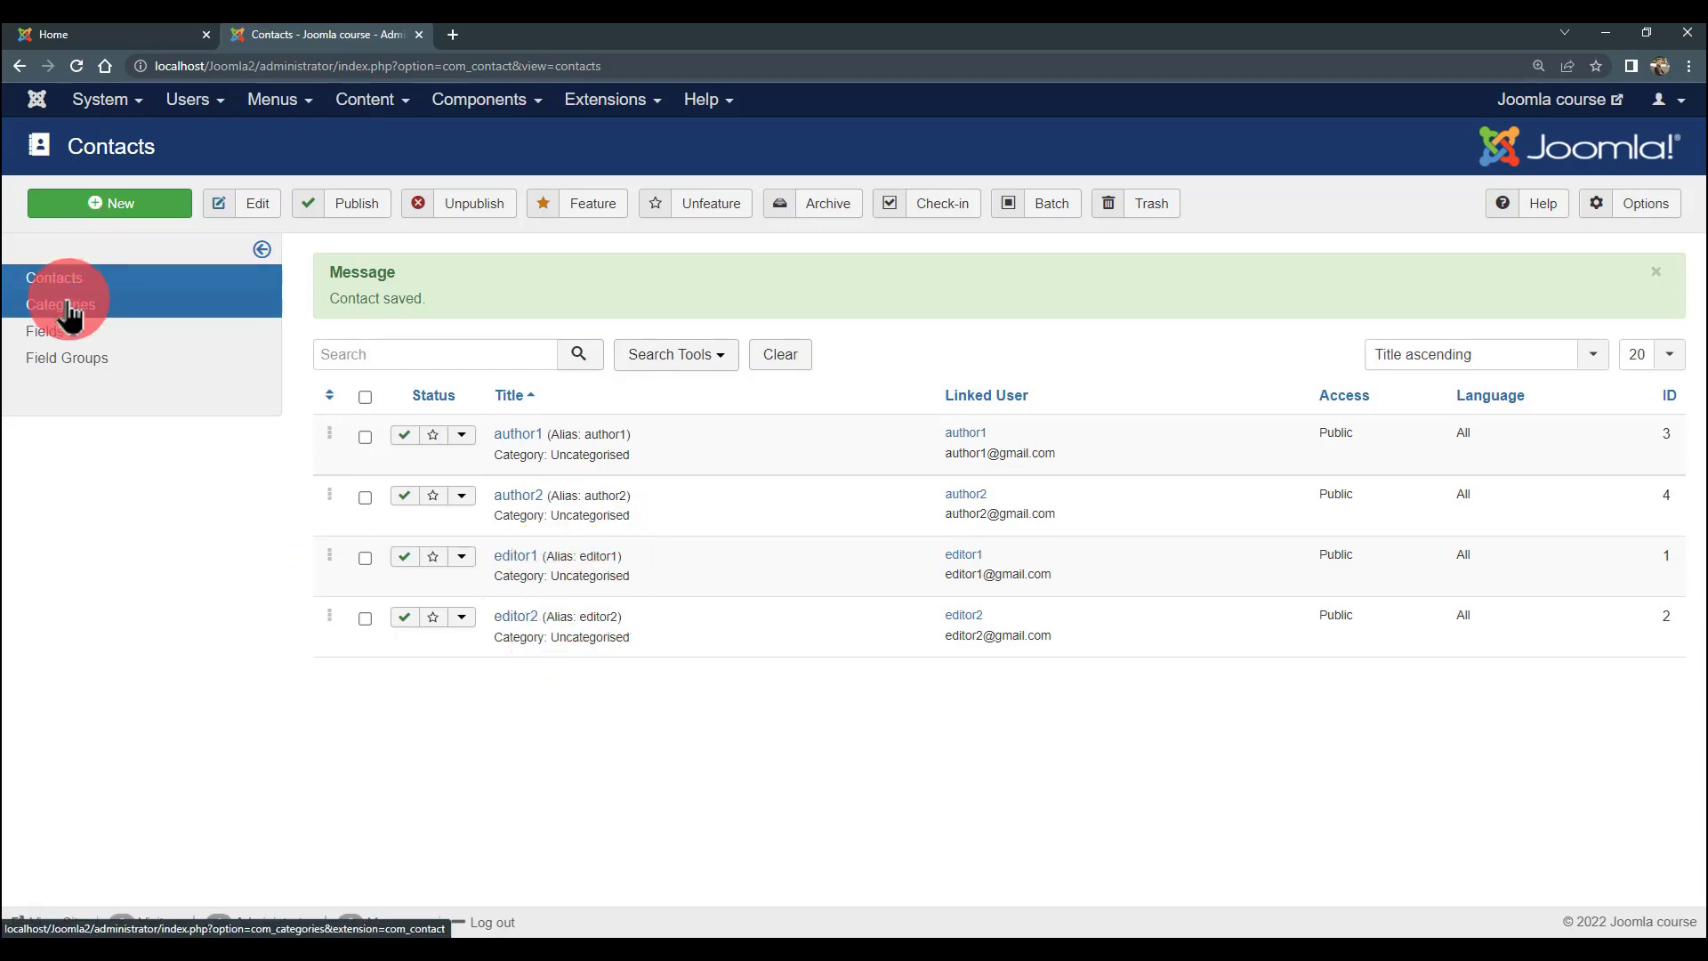
- Add contact categories editorCat and authorCat, then return to the categories list
{"action": "left_click", "coordinate": [133, 206]}
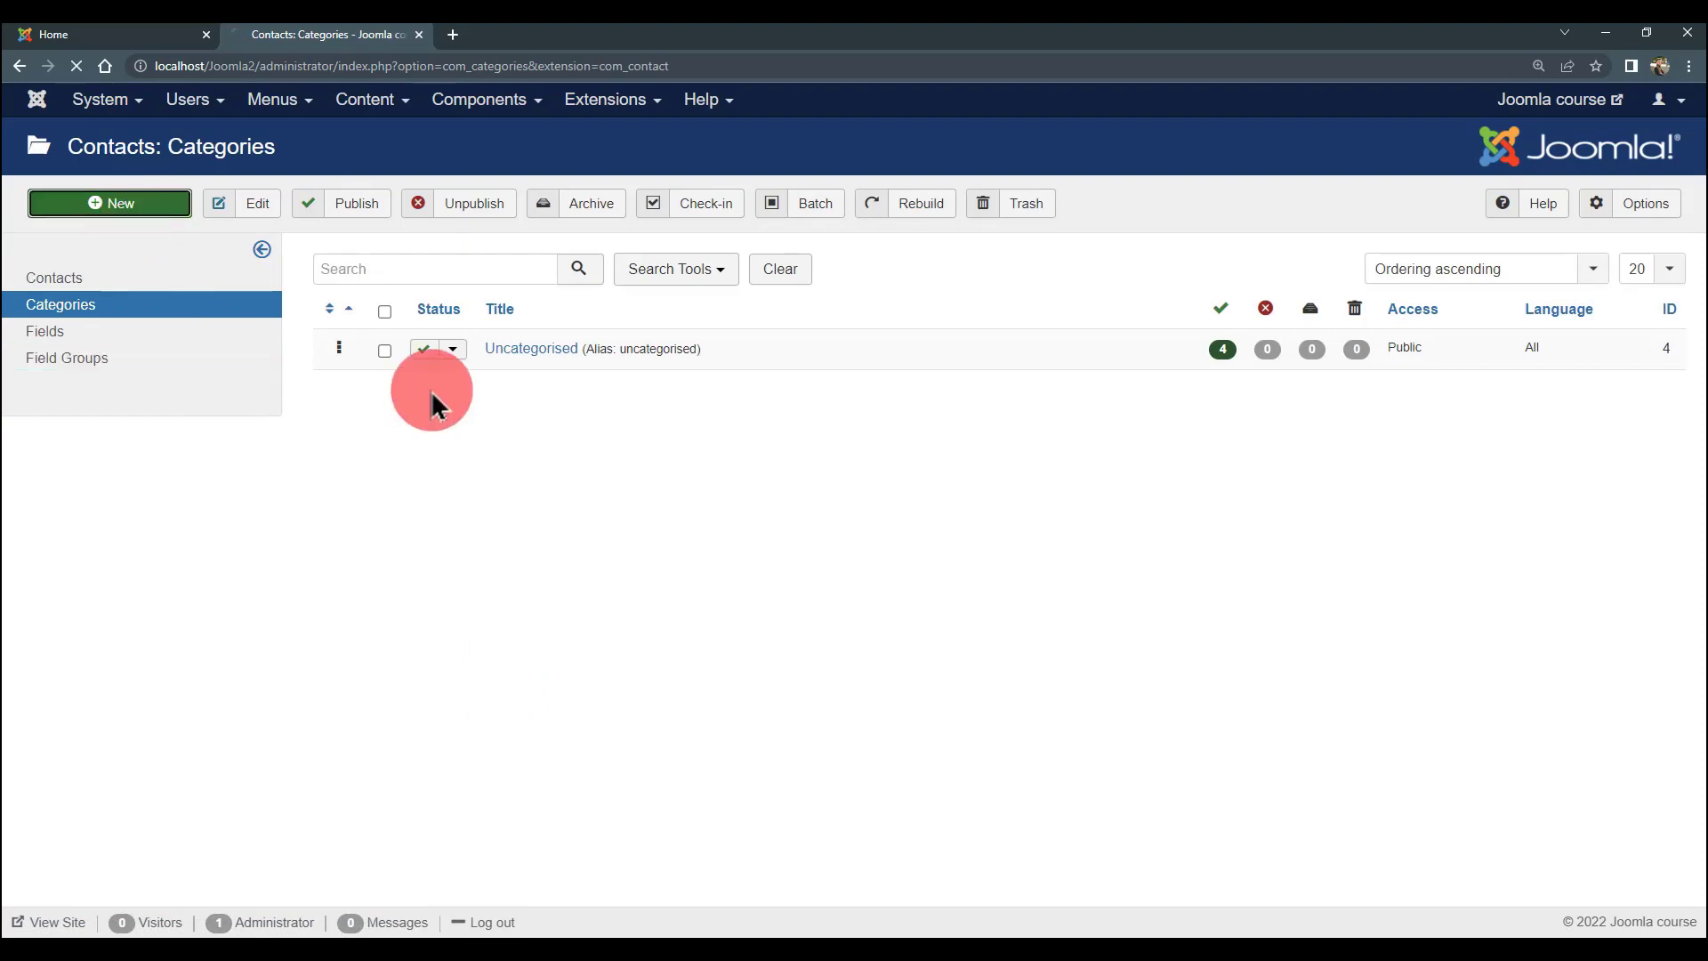
{"action": "left_click", "coordinate": [291, 283]}
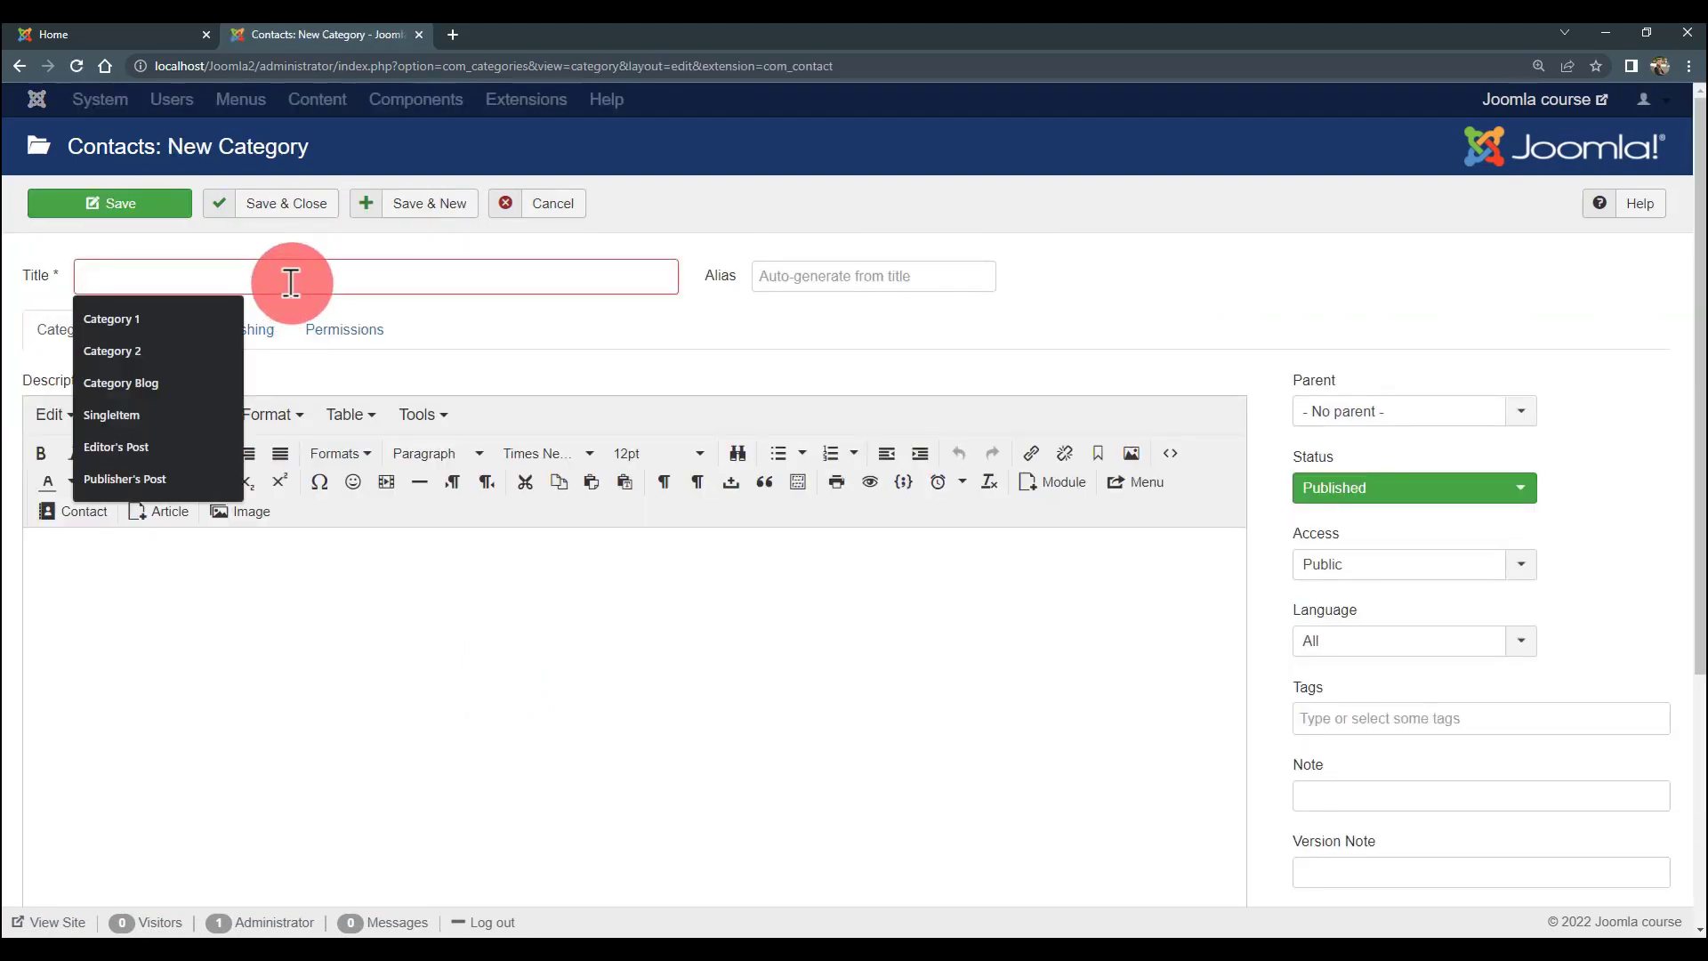
{"action": "type", "text": "ei"}
{"action": "key", "text": "BackSpace"}
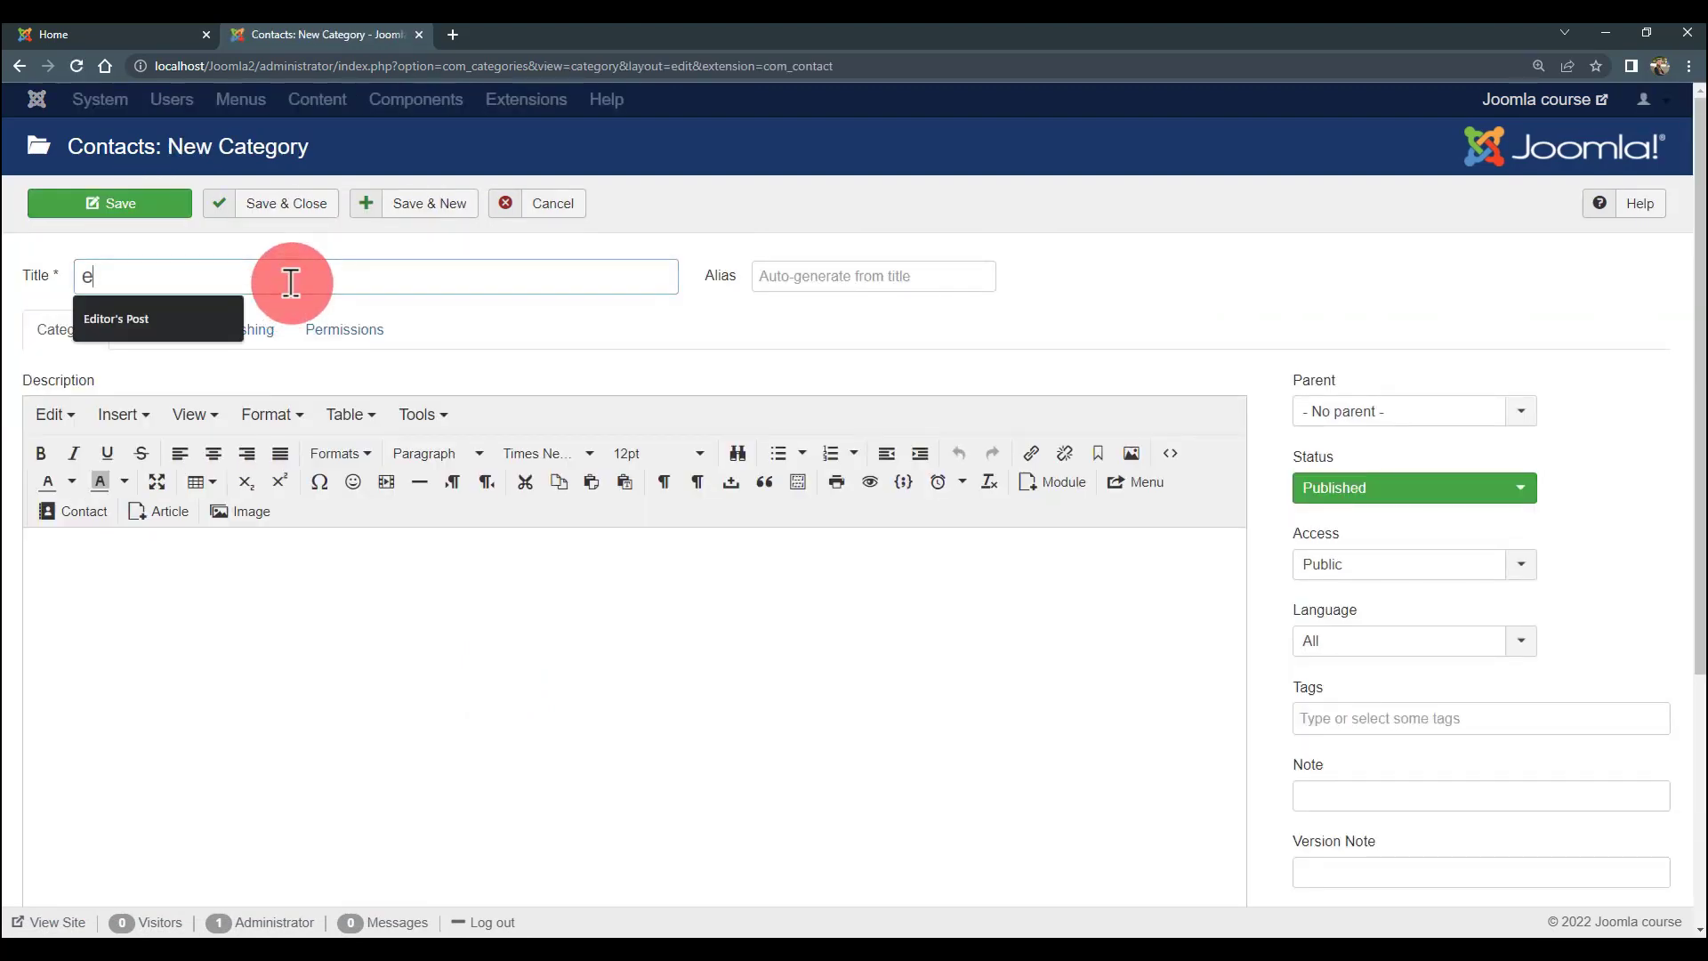
{"action": "type", "text": "ditorCat"}
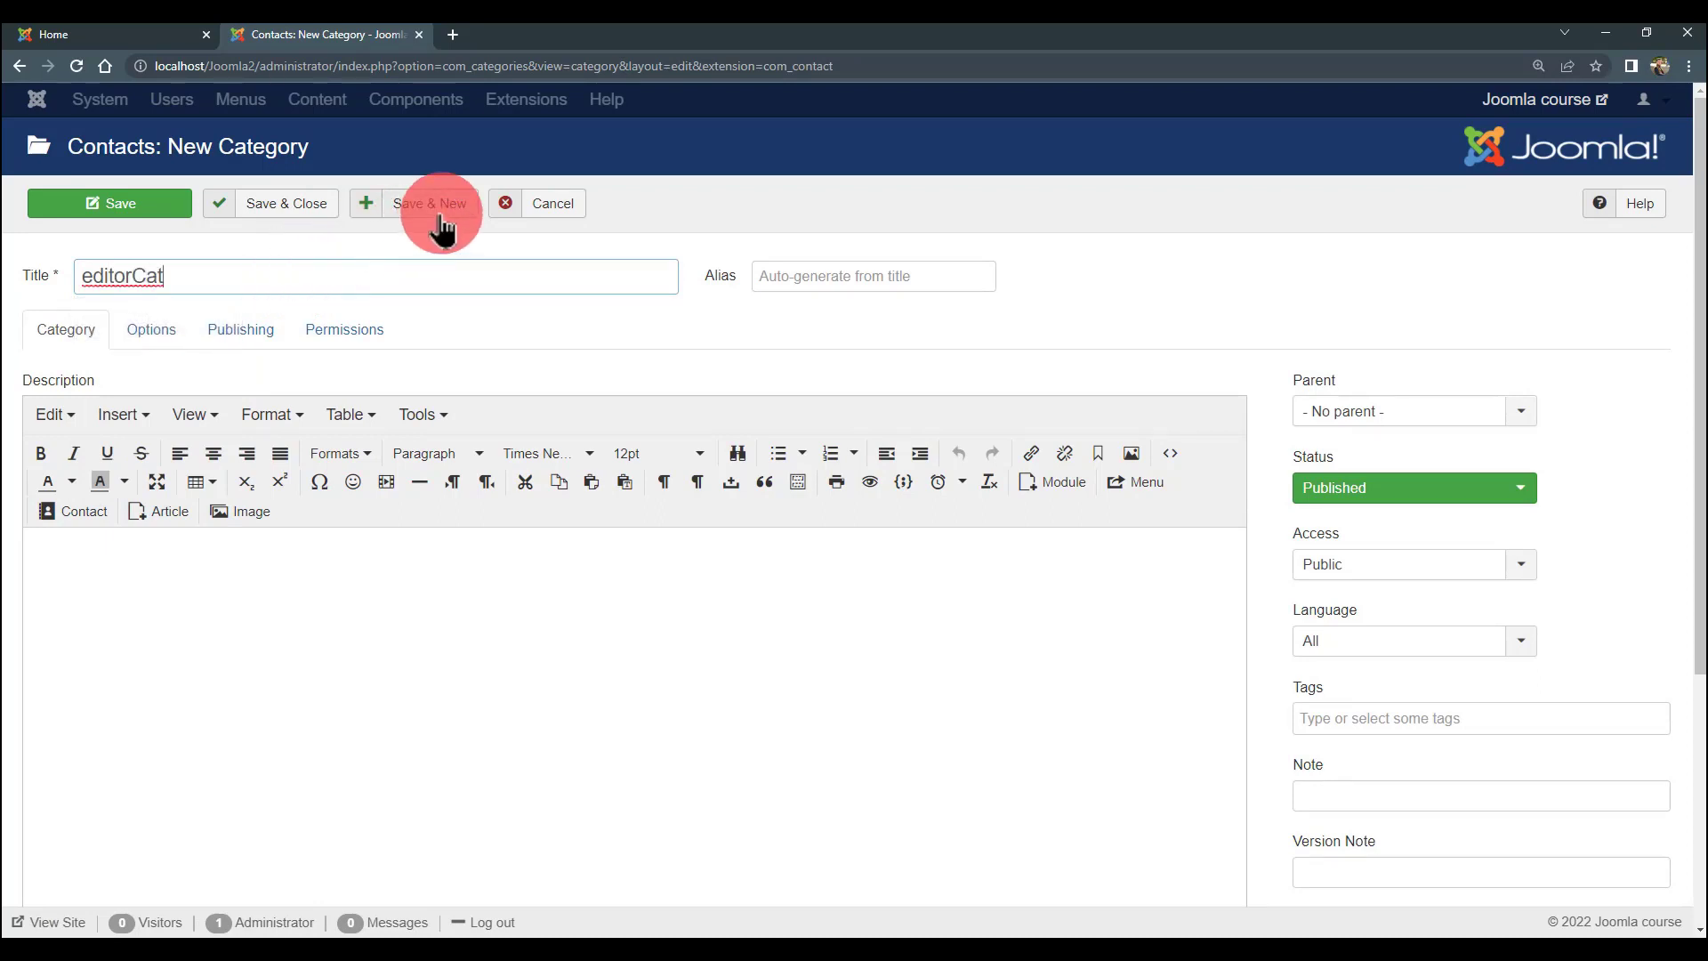
{"action": "left_click", "coordinate": [429, 214]}
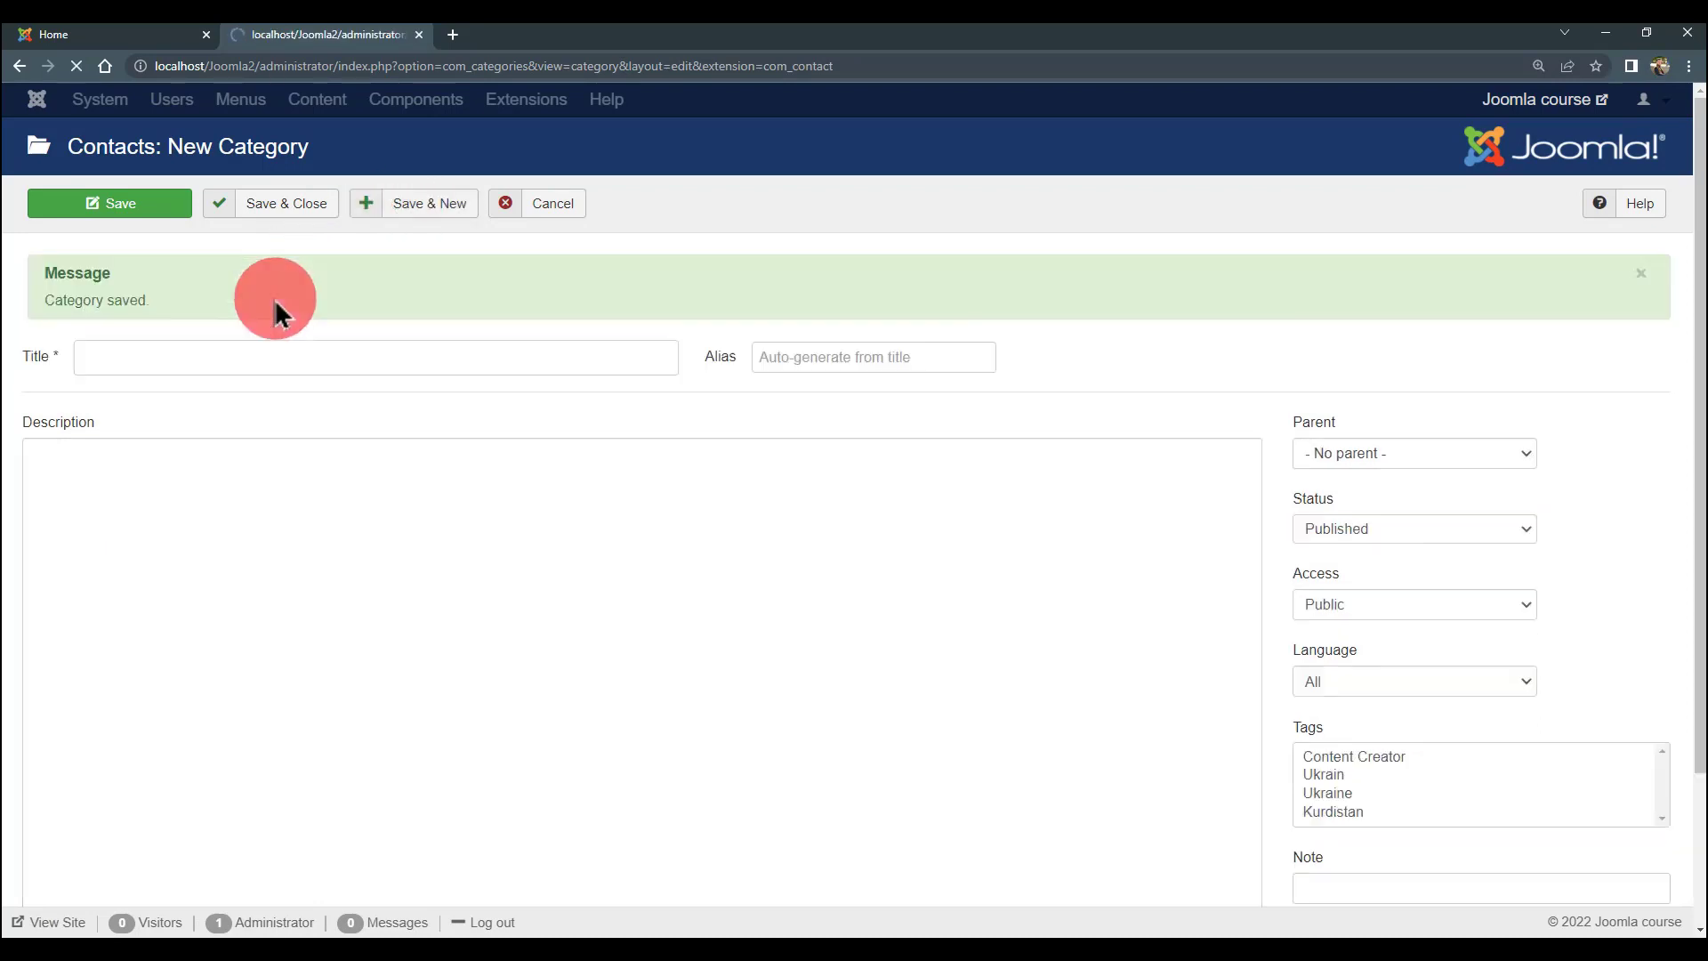
{"action": "left_click", "coordinate": [319, 366]}
{"action": "type", "text": "auth"}
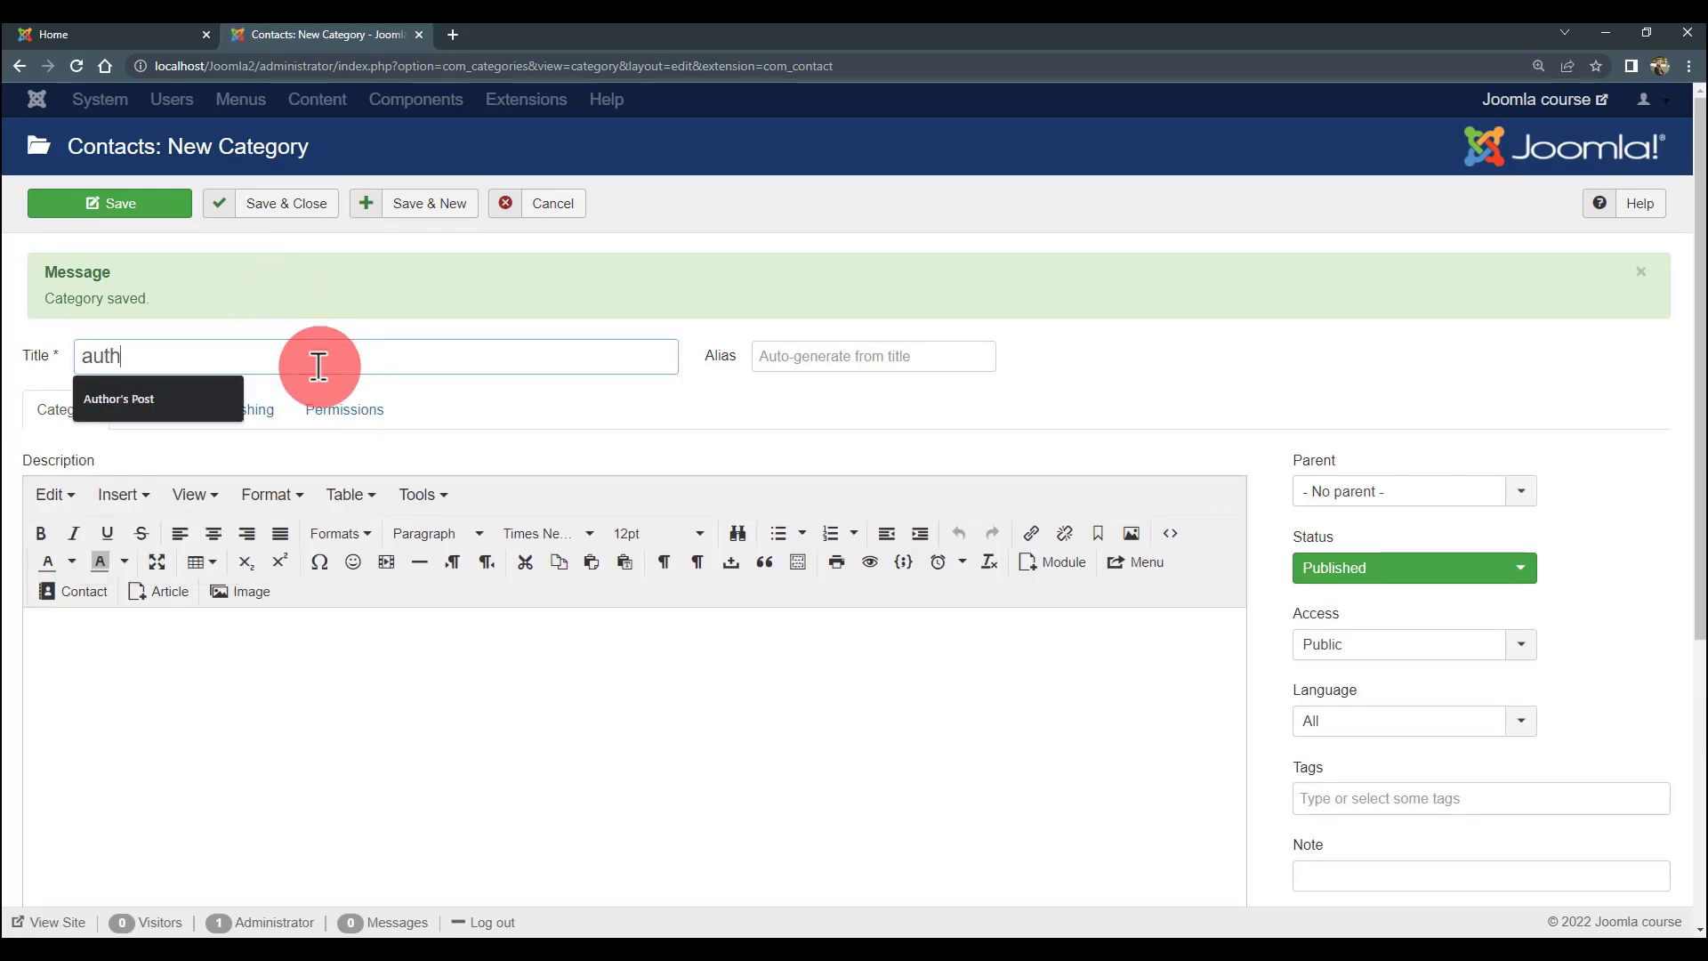
{"action": "type", "text": "orCat"}
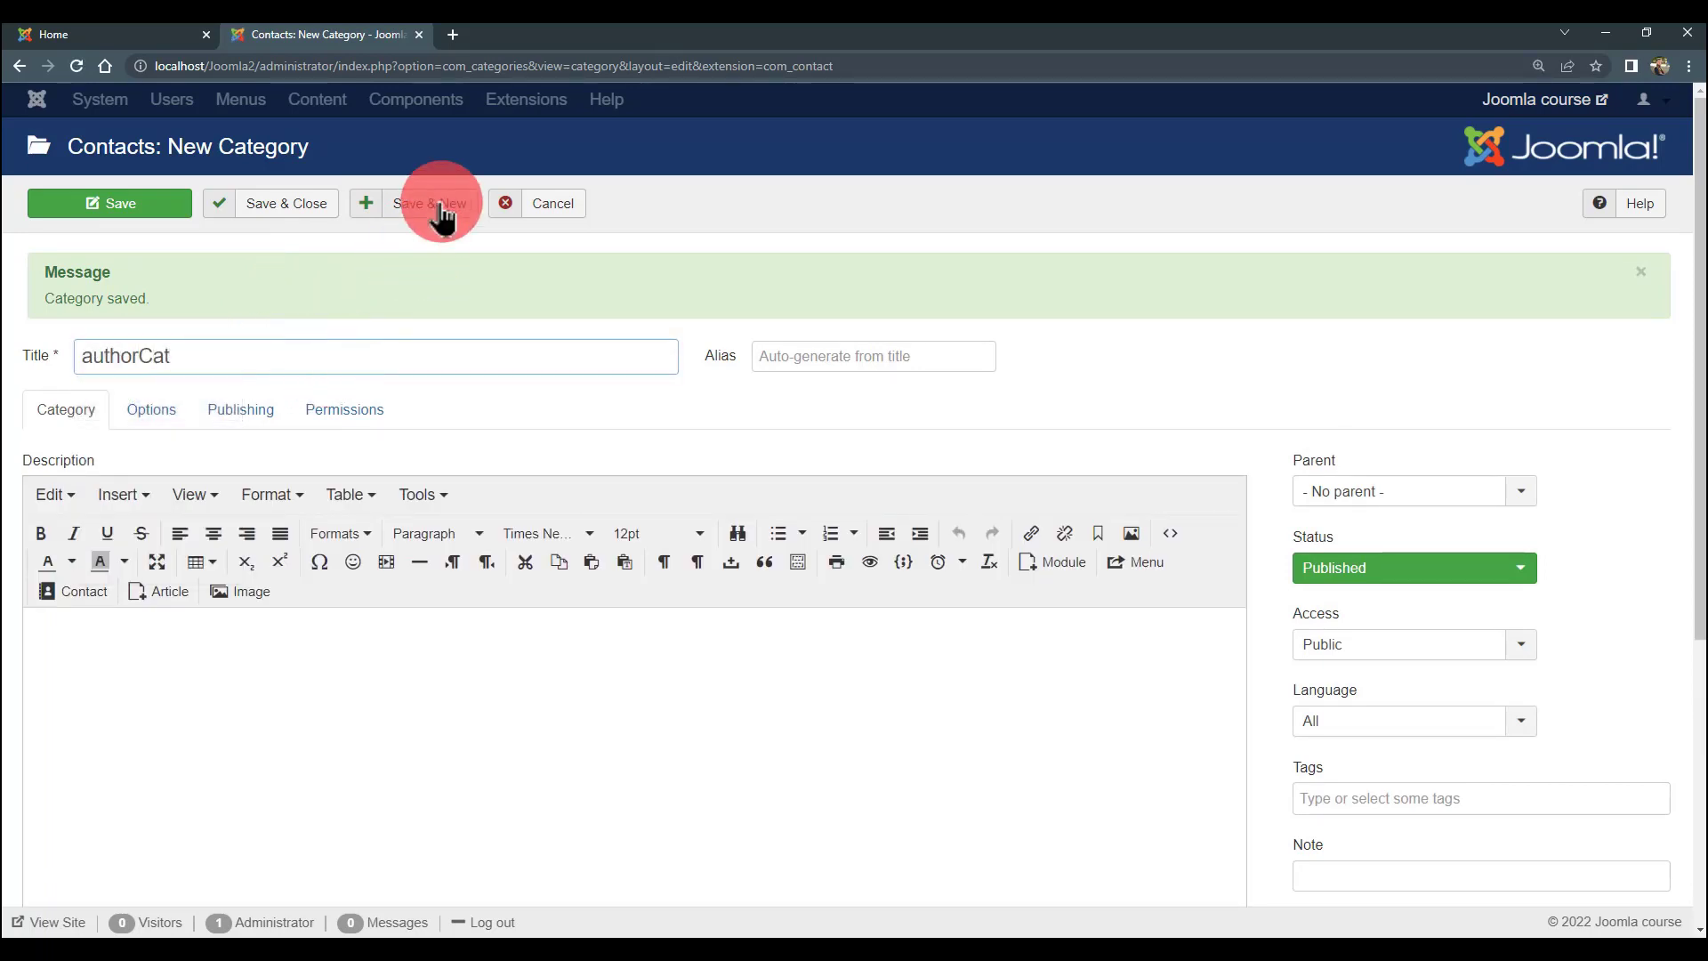
{"action": "left_click", "coordinate": [309, 214]}
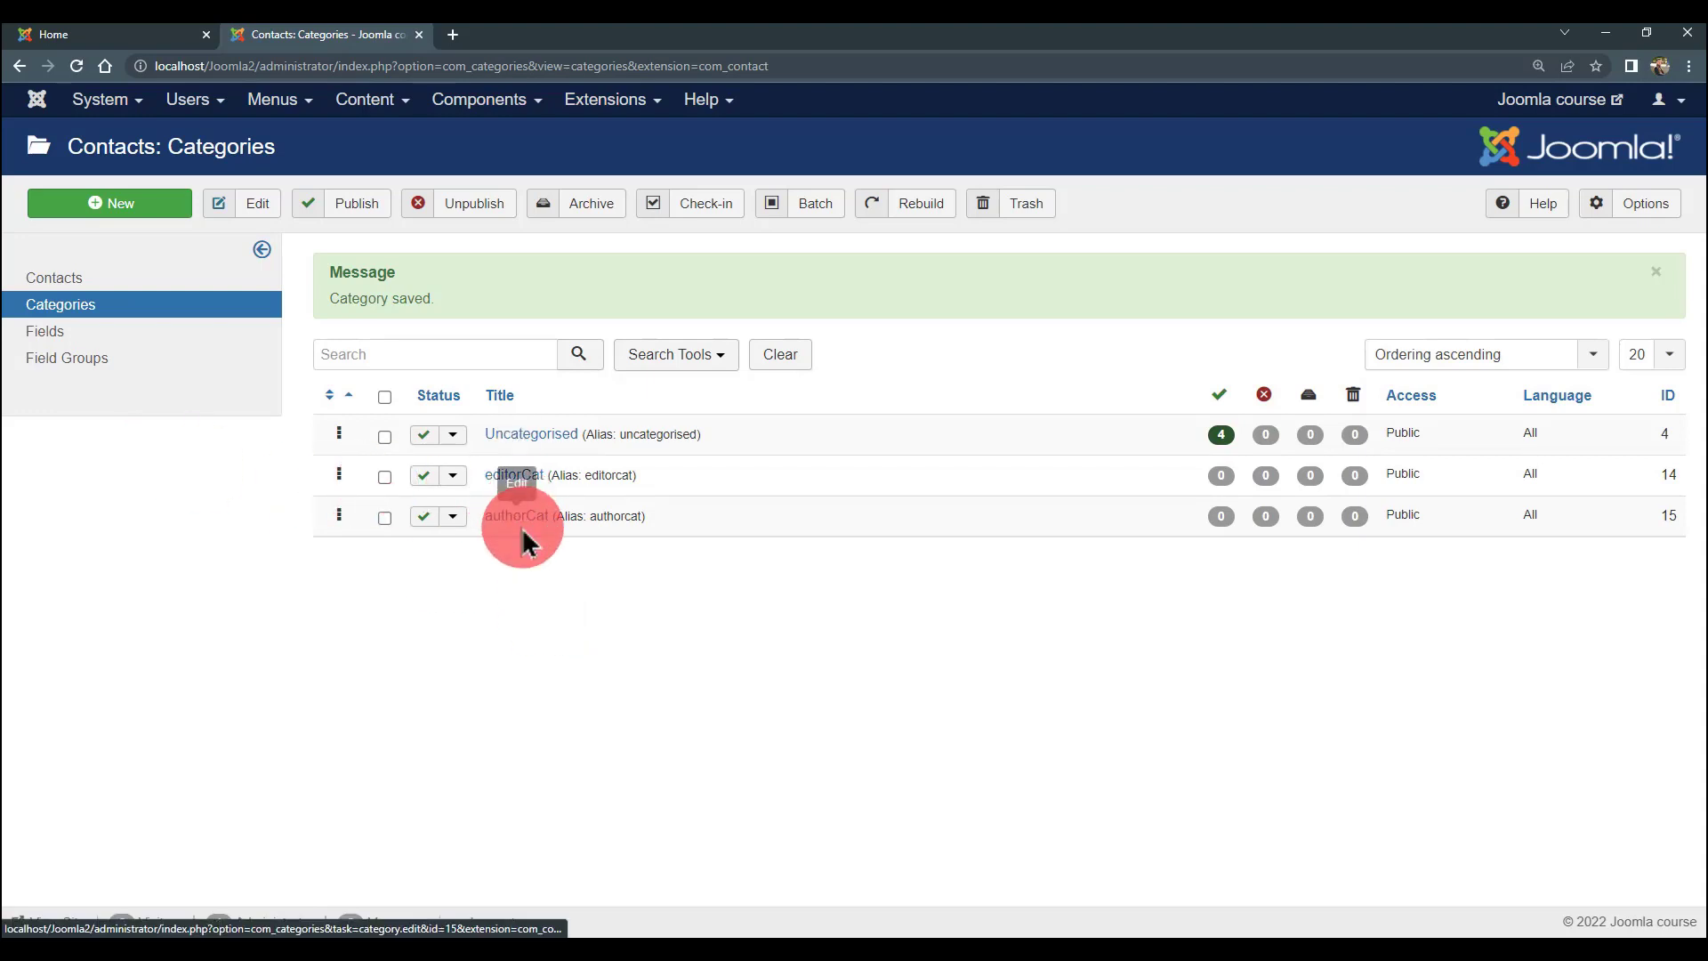
- Select author1 and author2 and batch-move them into the authorCat category
{"action": "left_click", "coordinate": [89, 283]}
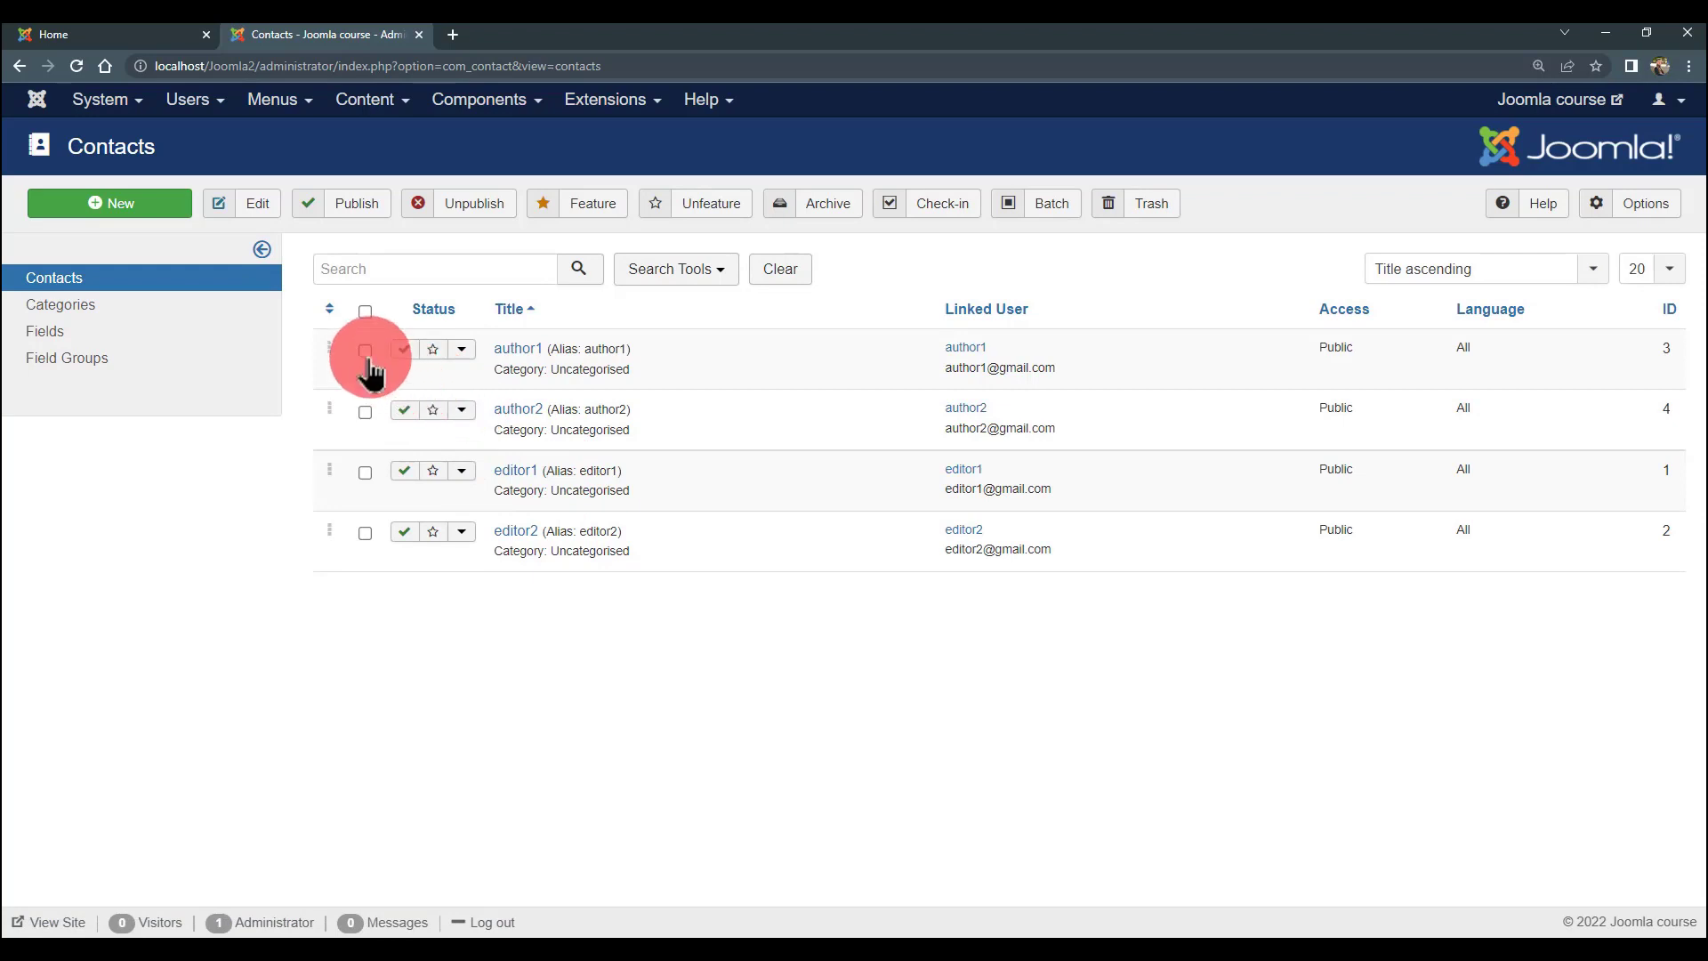
{"action": "left_click", "coordinate": [365, 353]}
{"action": "left_click", "coordinate": [365, 412]}
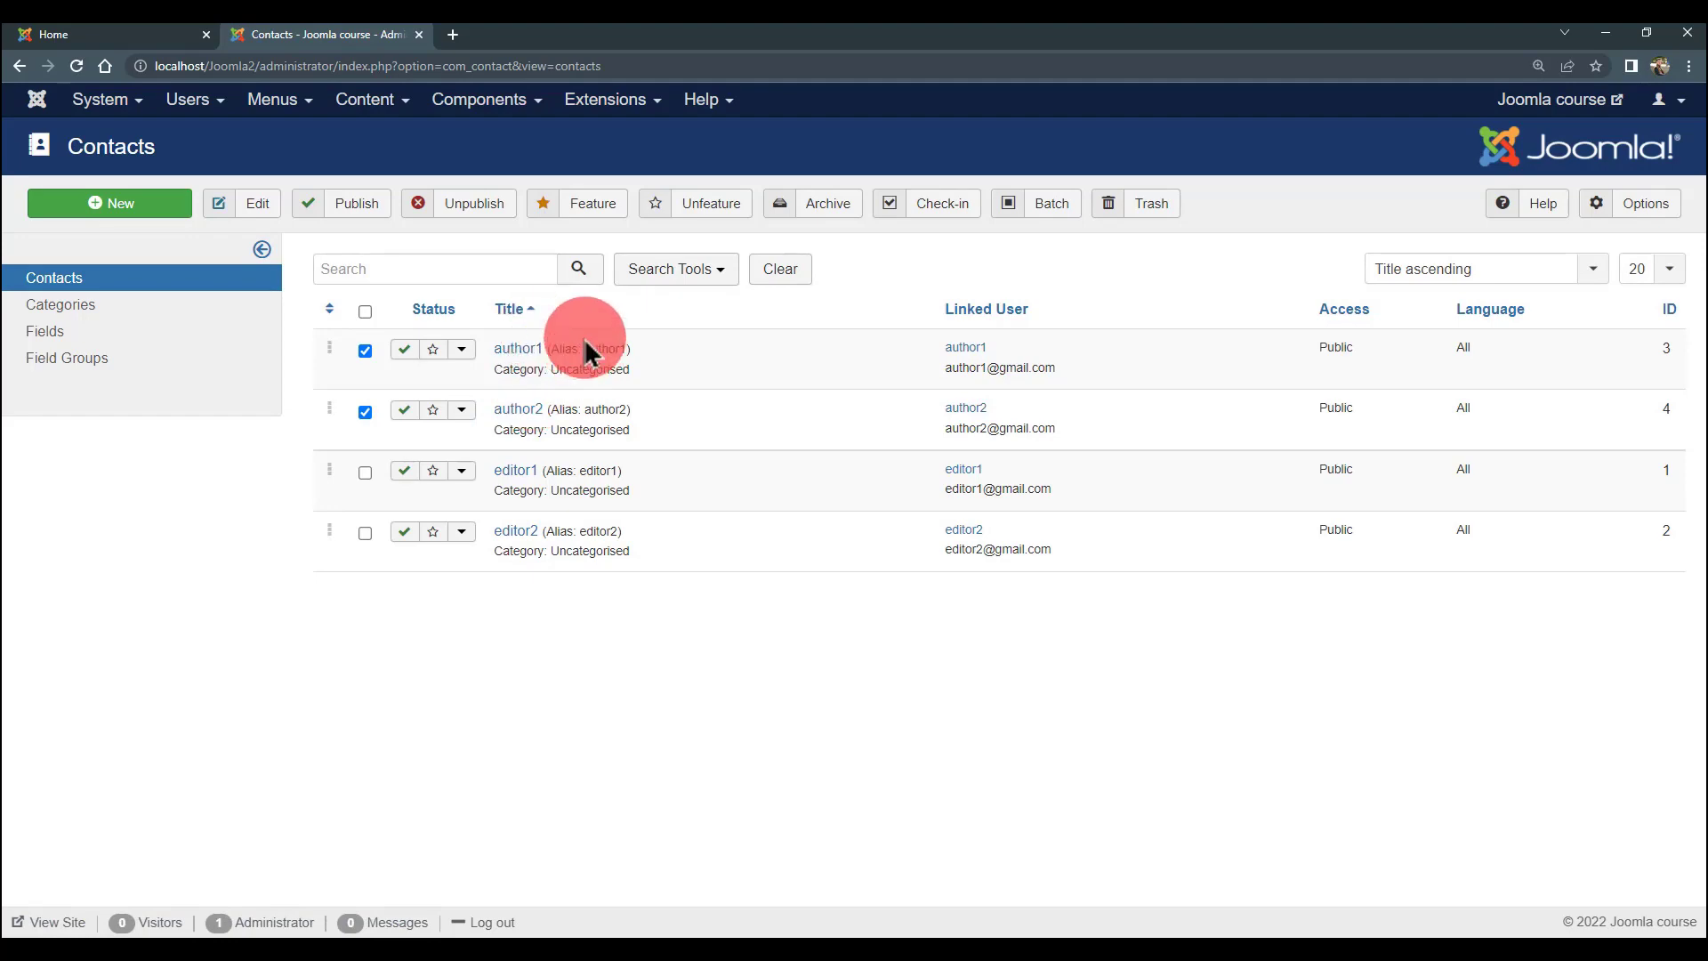
{"action": "left_click", "coordinate": [1048, 206]}
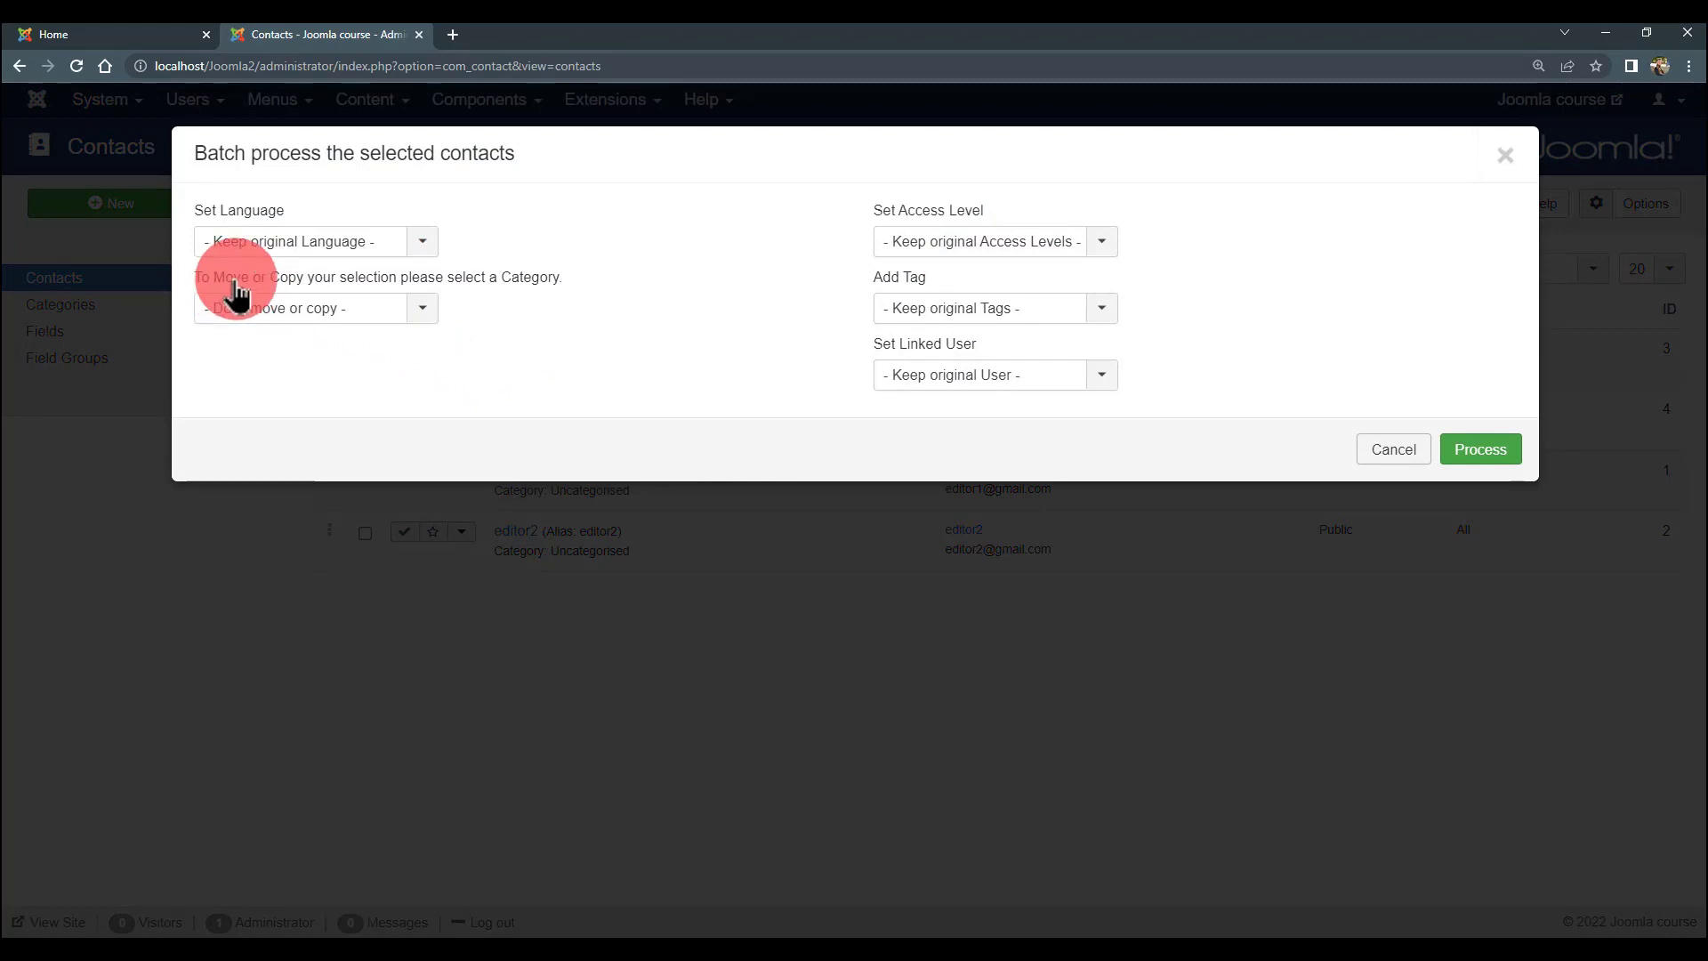
{"action": "left_click", "coordinate": [381, 311]}
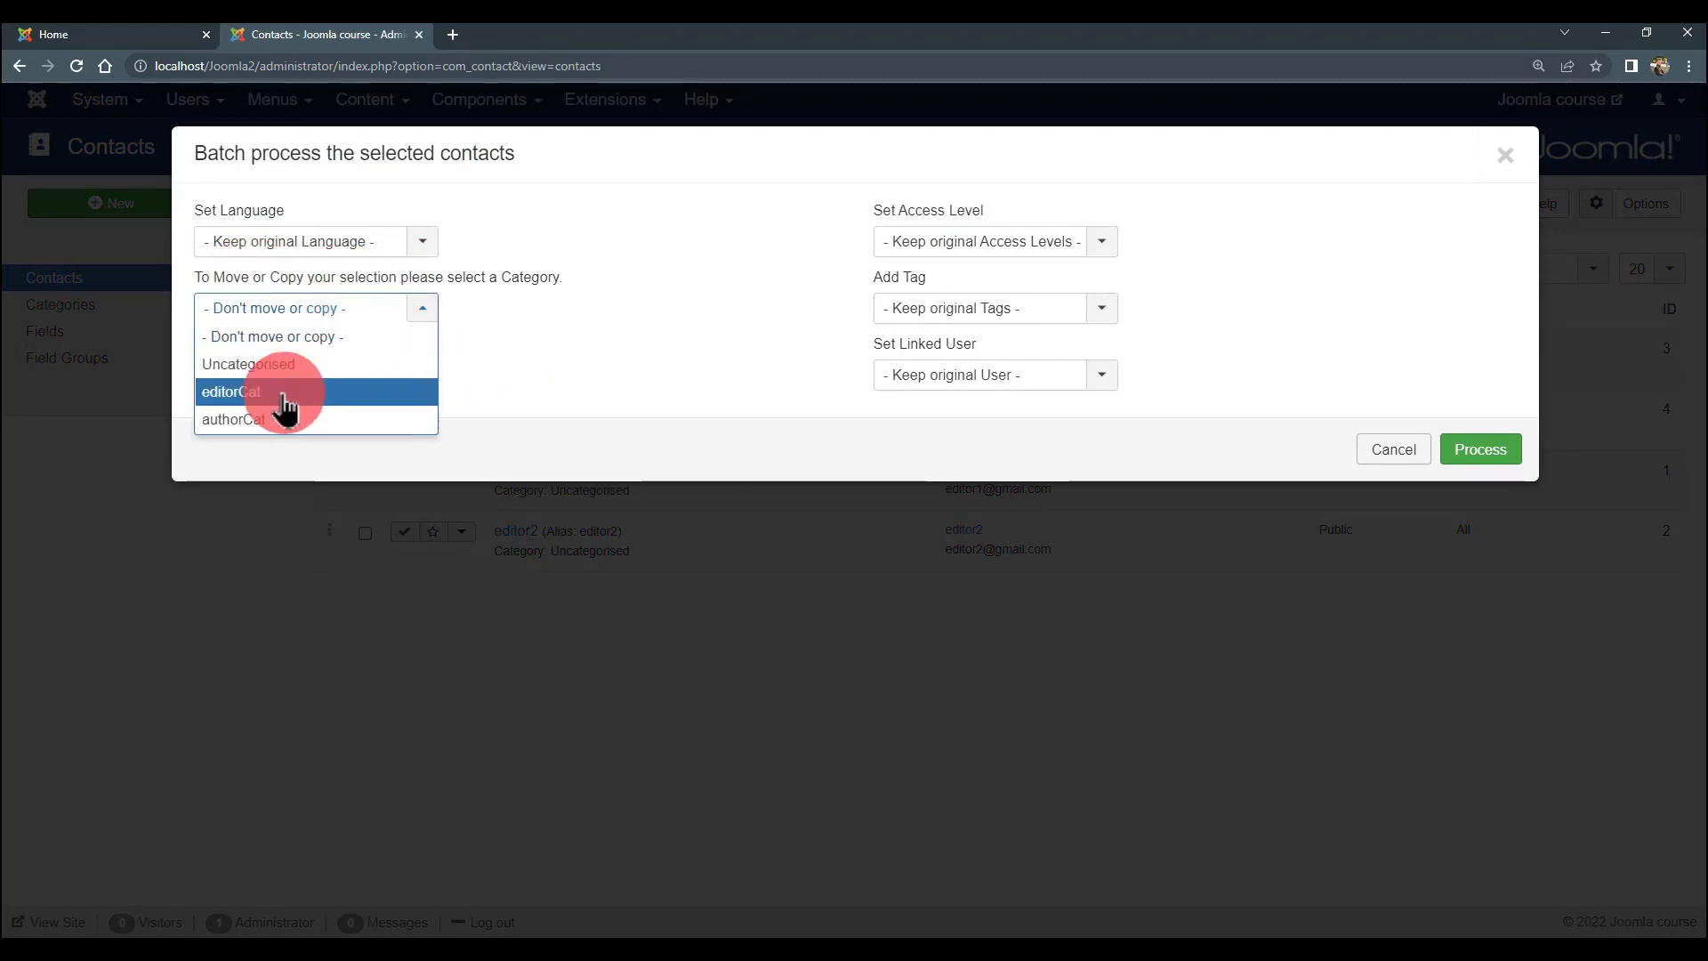
{"action": "left_click", "coordinate": [614, 365]}
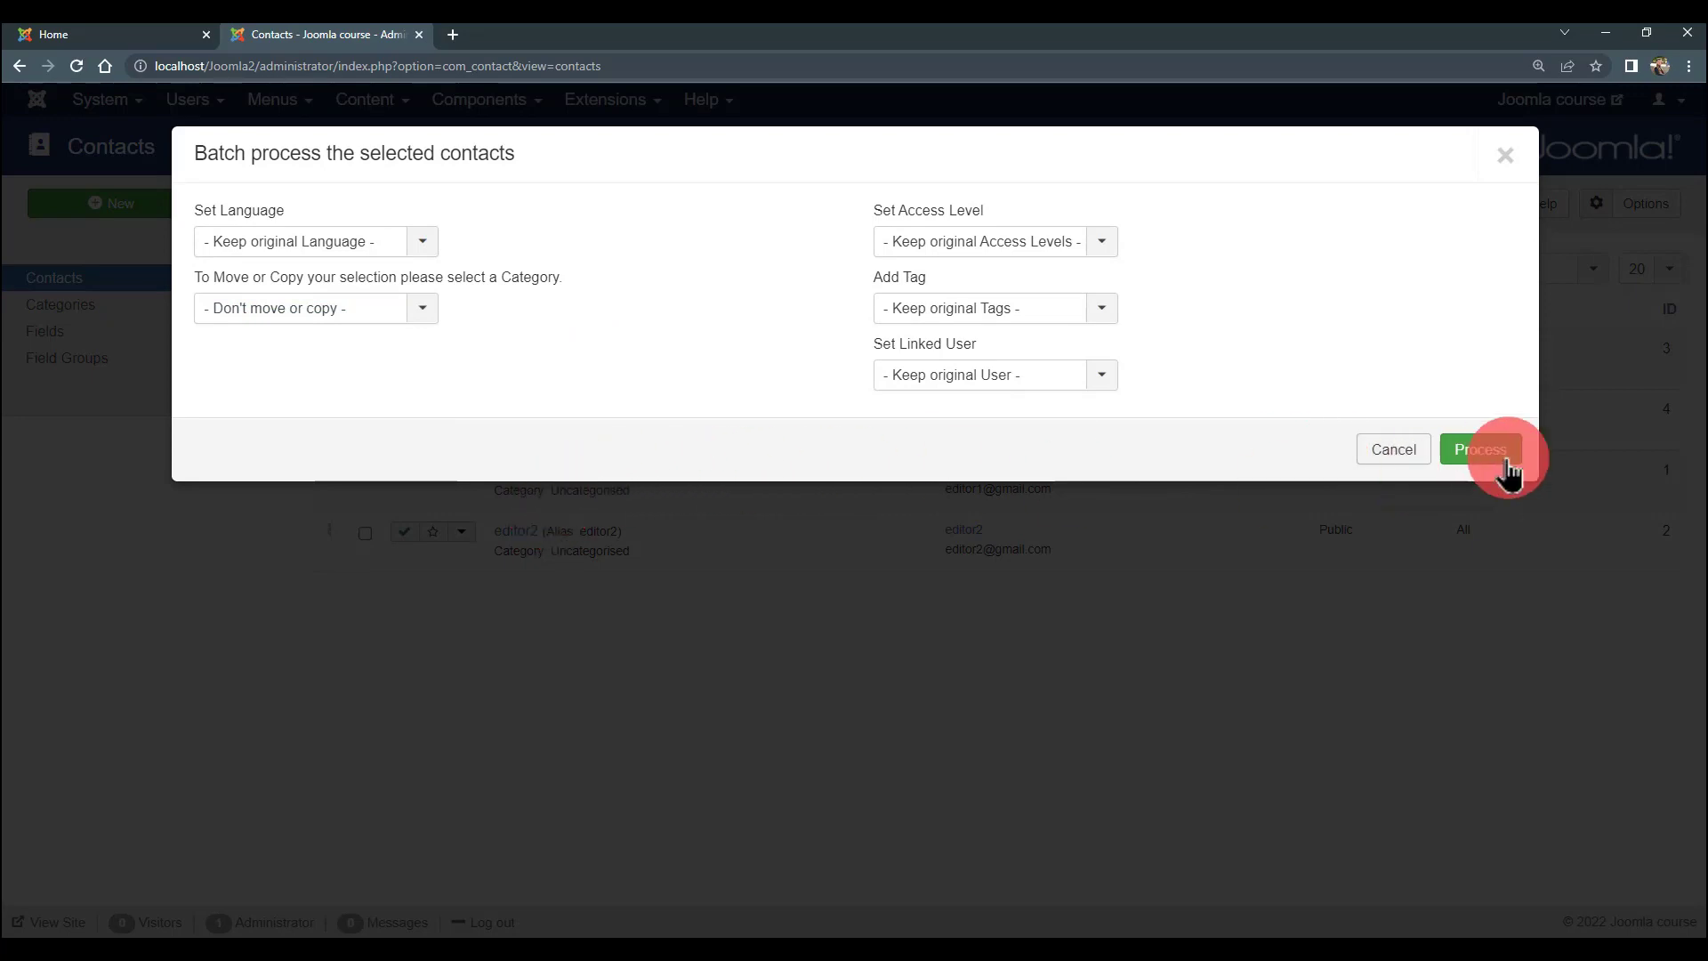
{"action": "left_click", "coordinate": [1393, 452]}
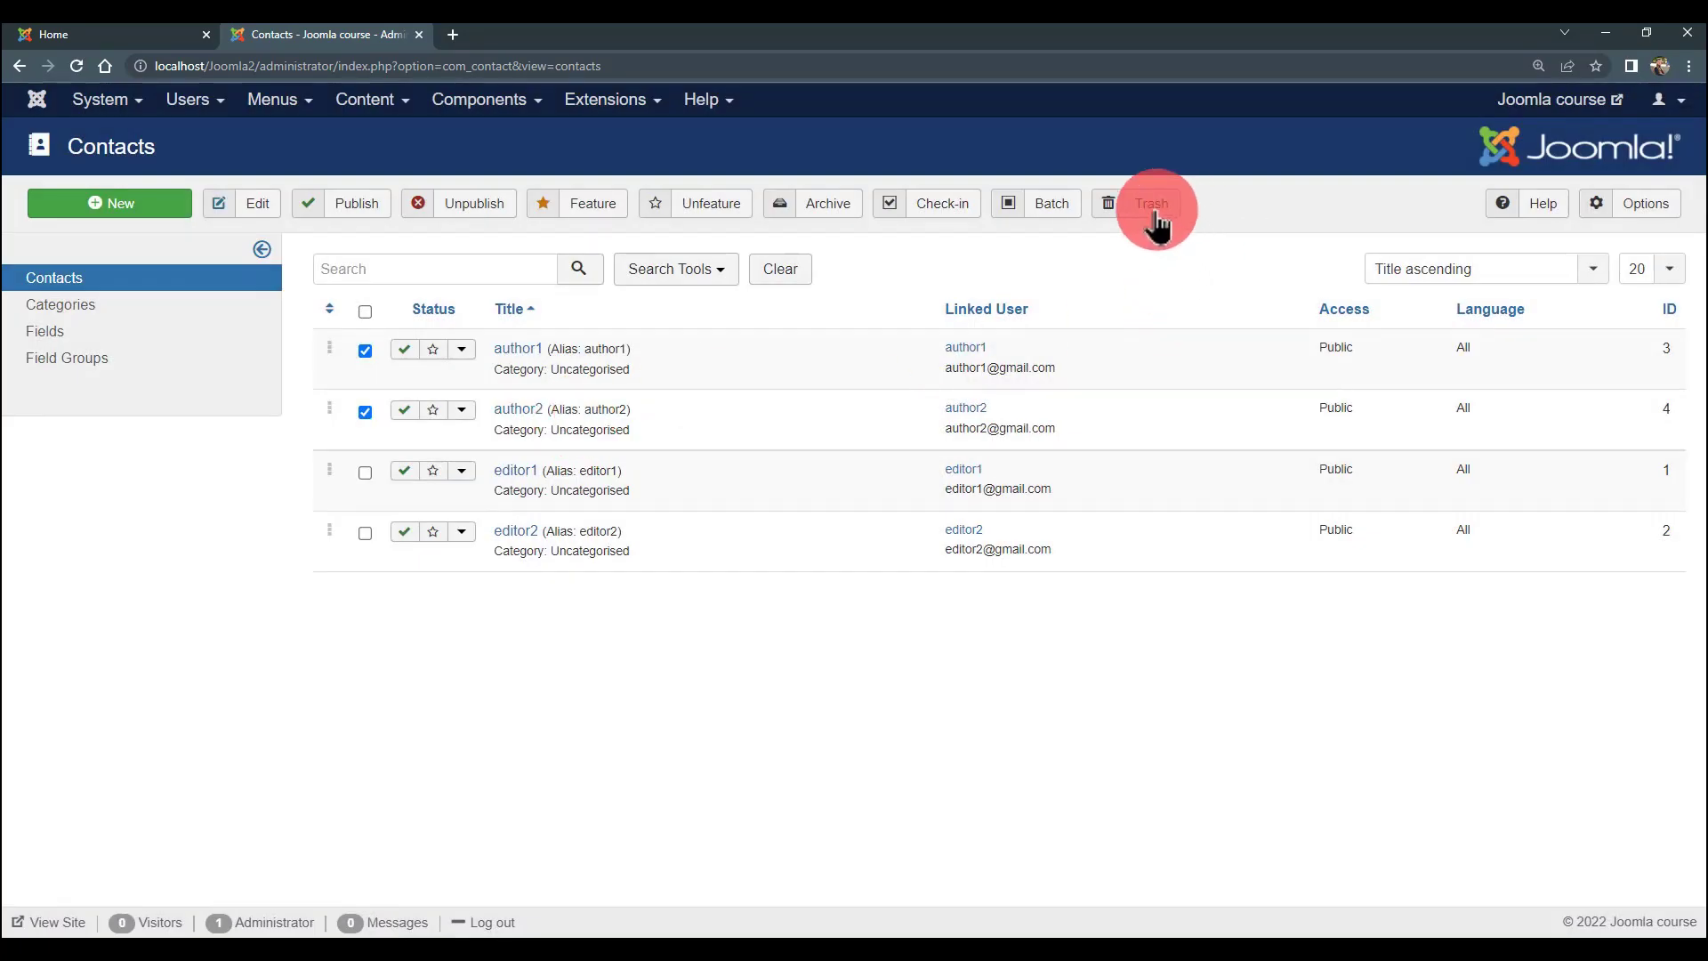
{"action": "left_click", "coordinate": [1039, 203]}
{"action": "left_click", "coordinate": [307, 315]}
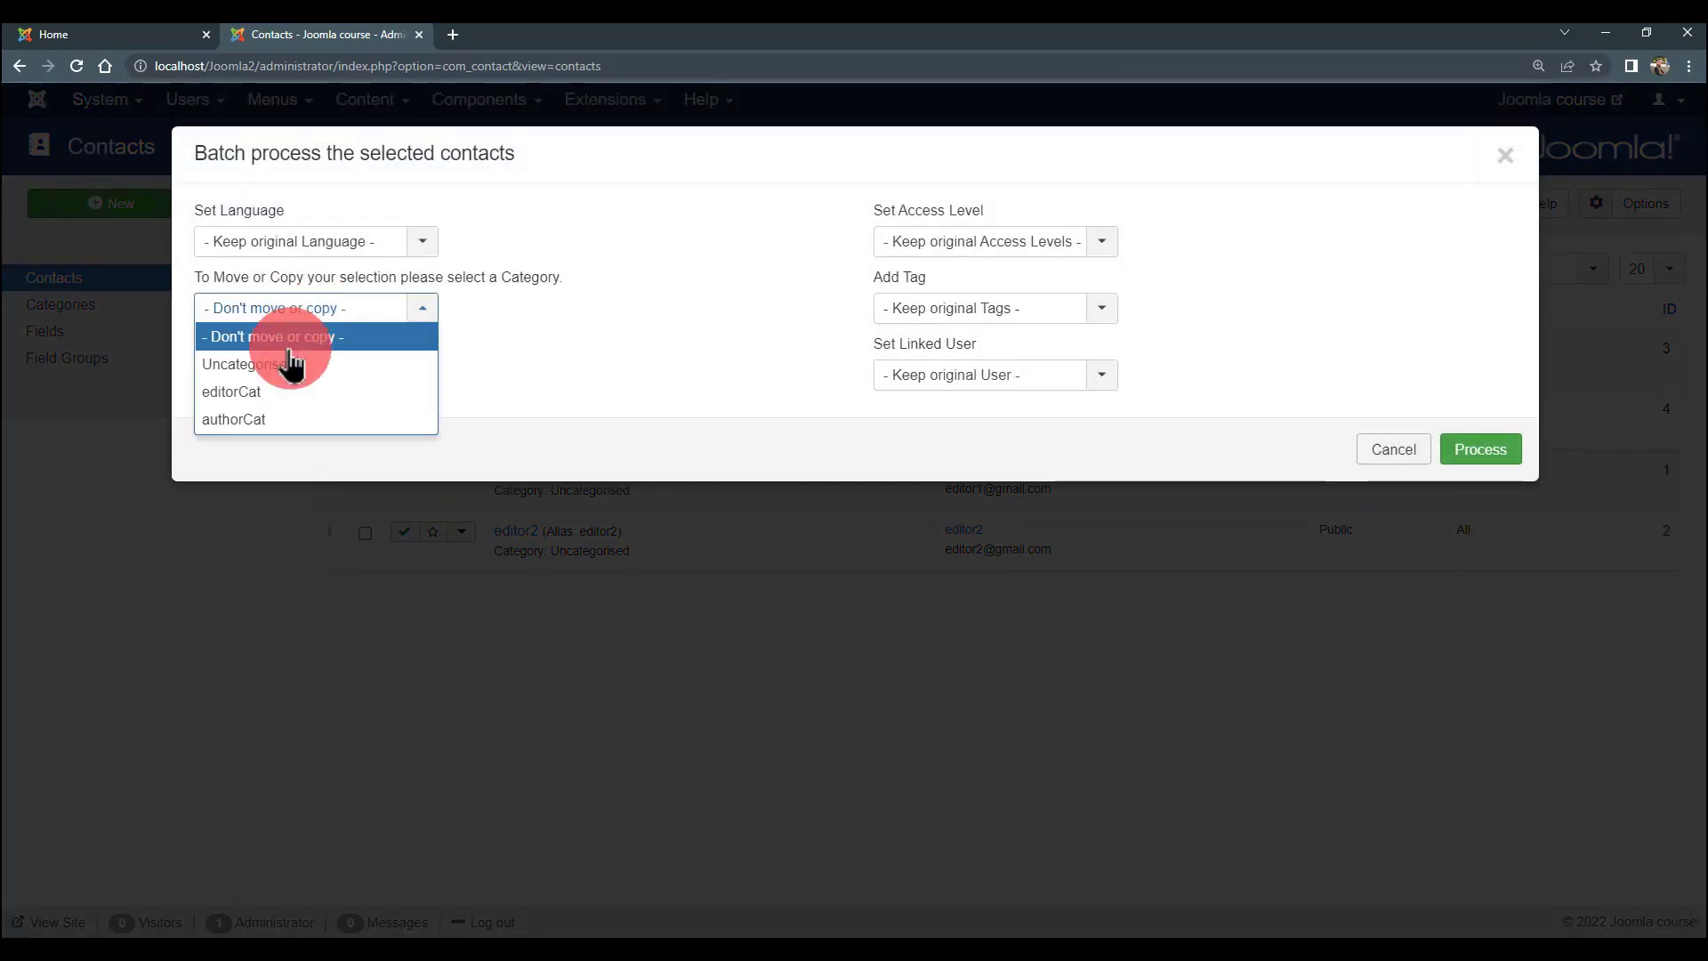
{"action": "left_click", "coordinate": [287, 423]}
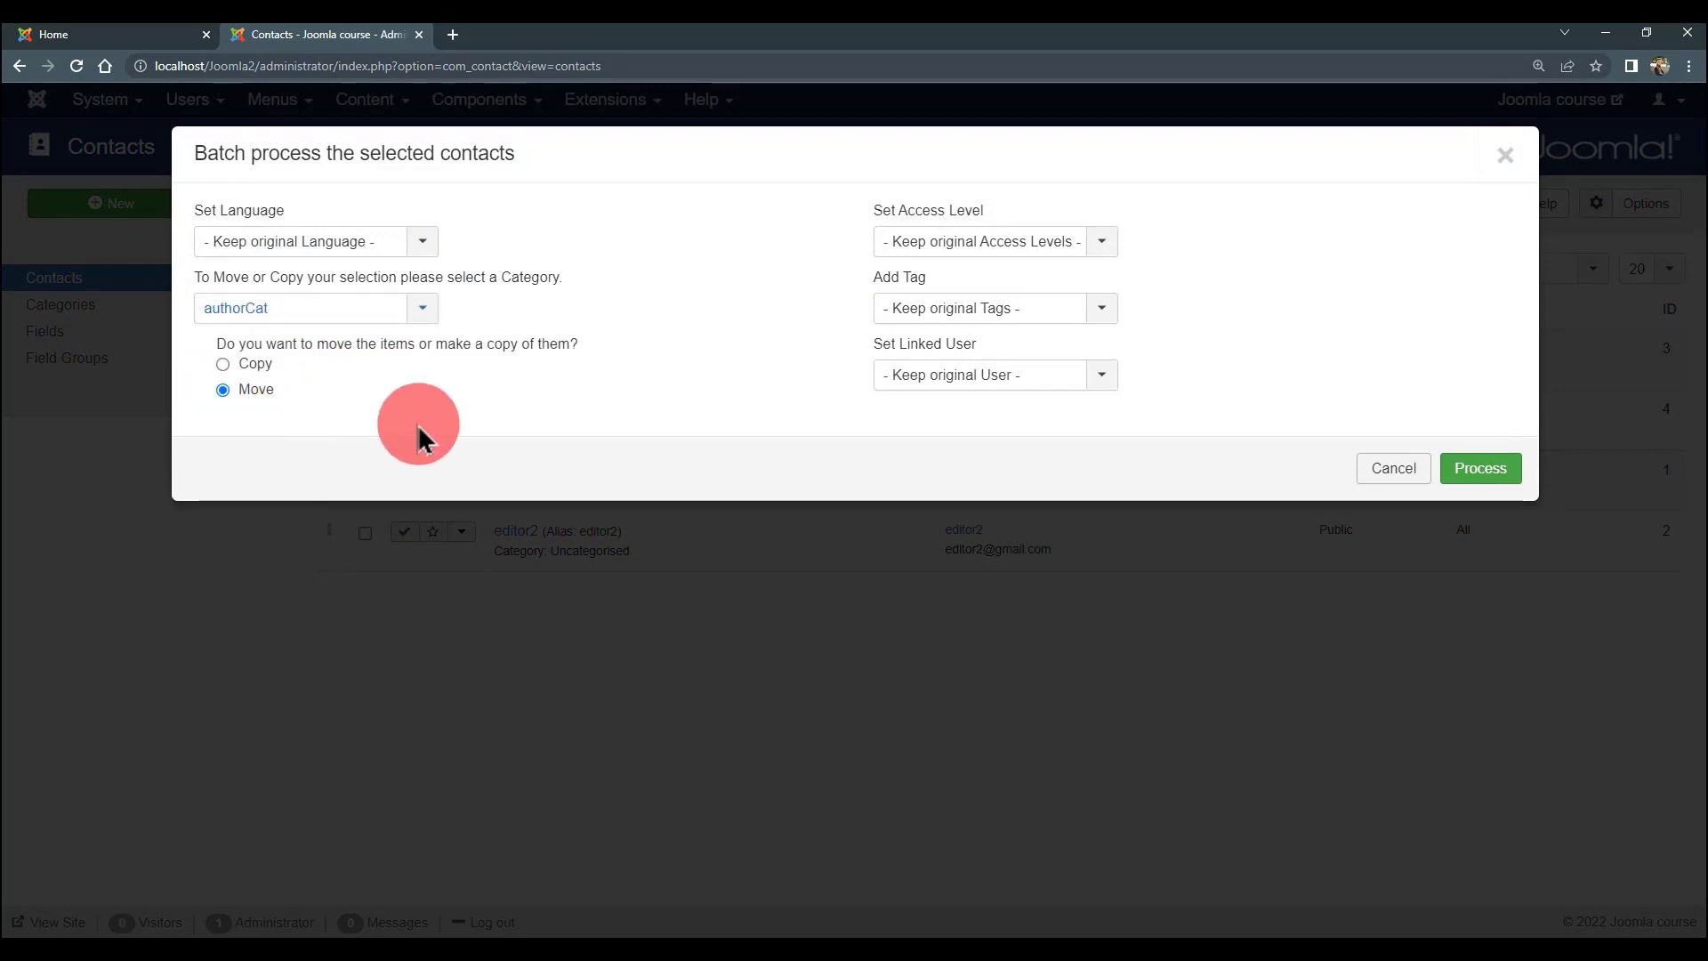
{"action": "left_click", "coordinate": [1483, 469]}
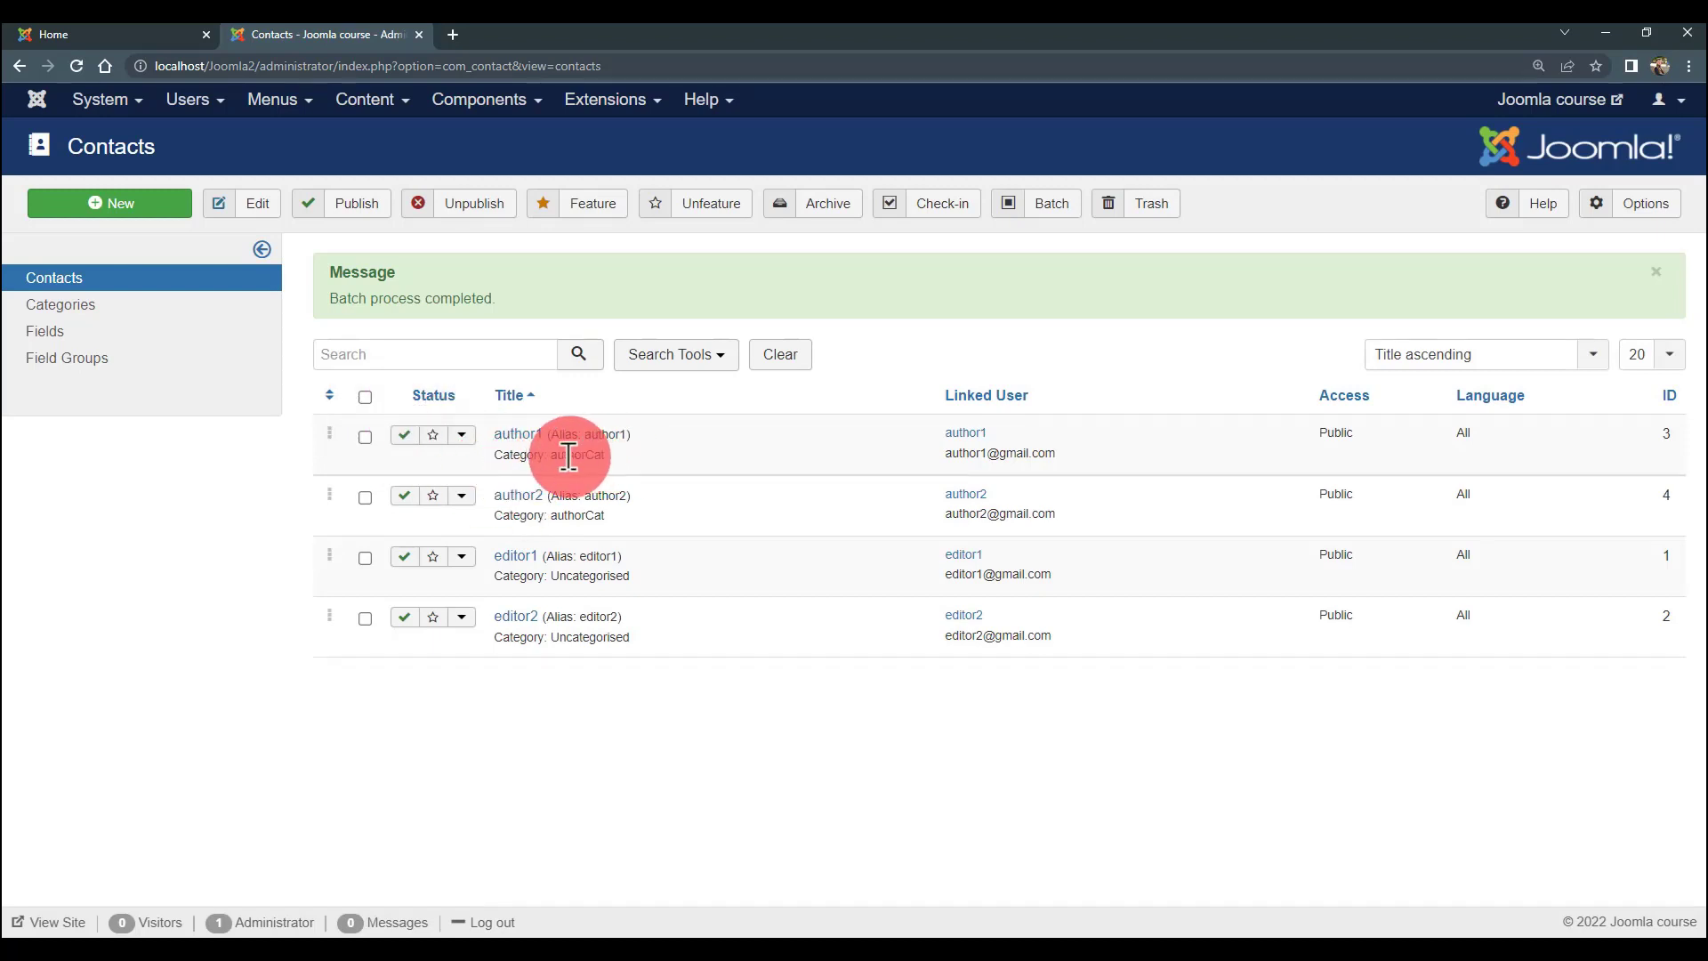
- Select editor1 and editor2 and batch-move them into the editorCat category
{"action": "left_click", "coordinate": [365, 558]}
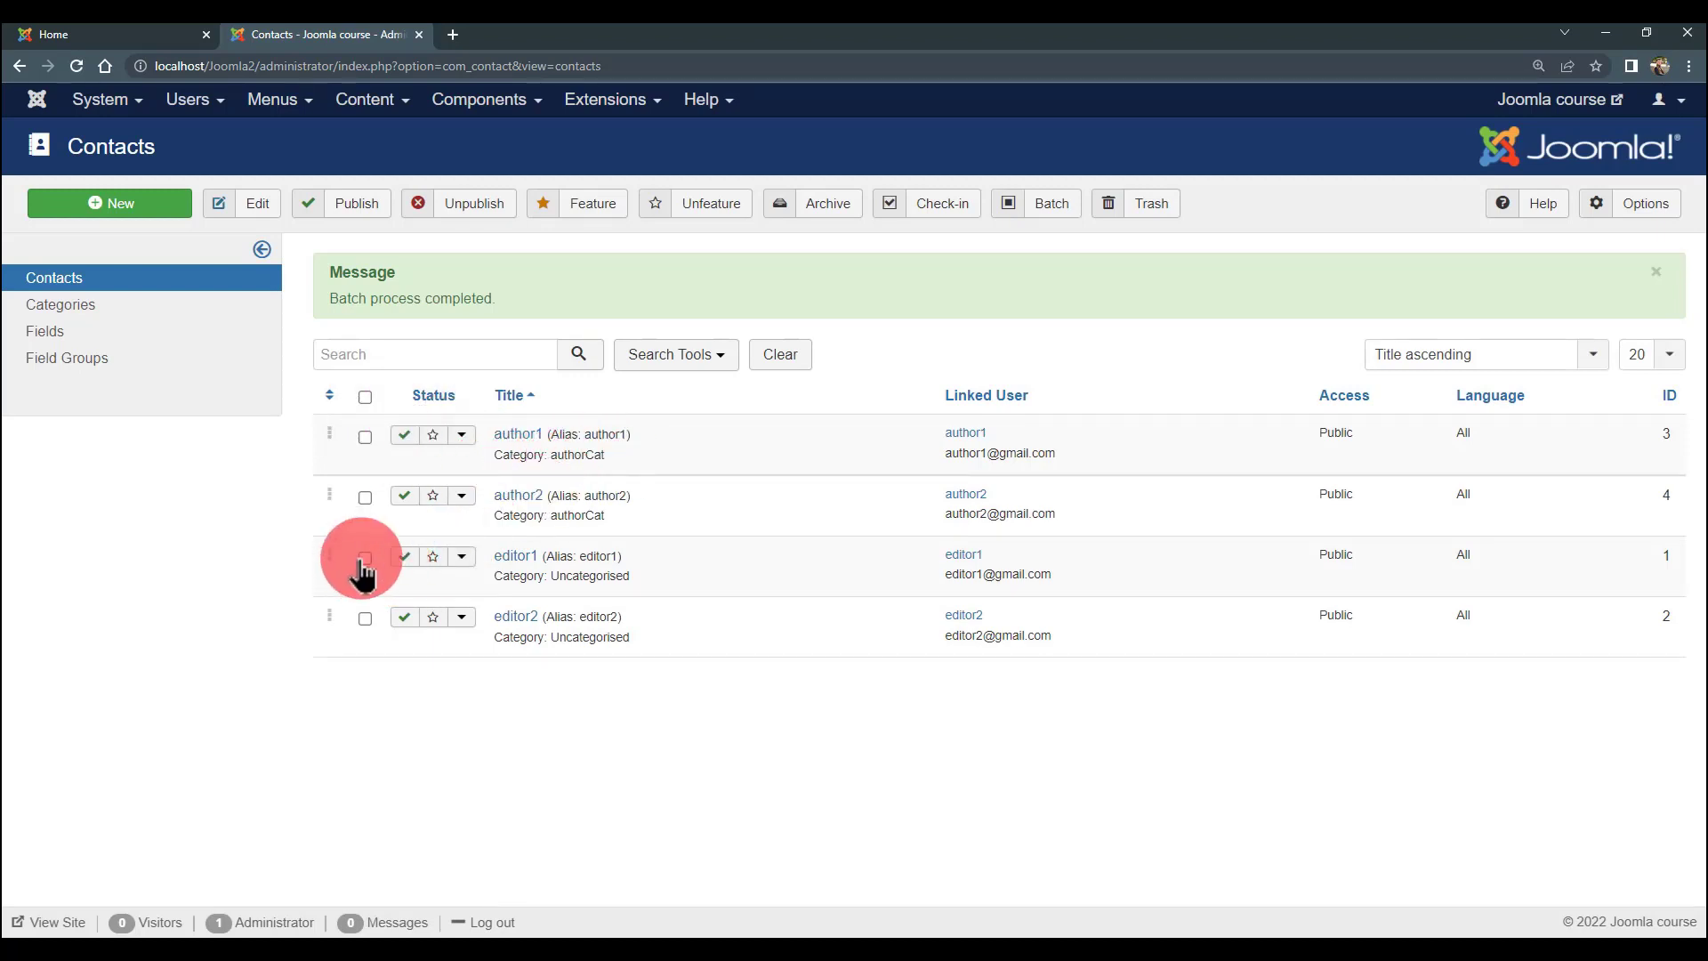
{"action": "left_click", "coordinate": [365, 618]}
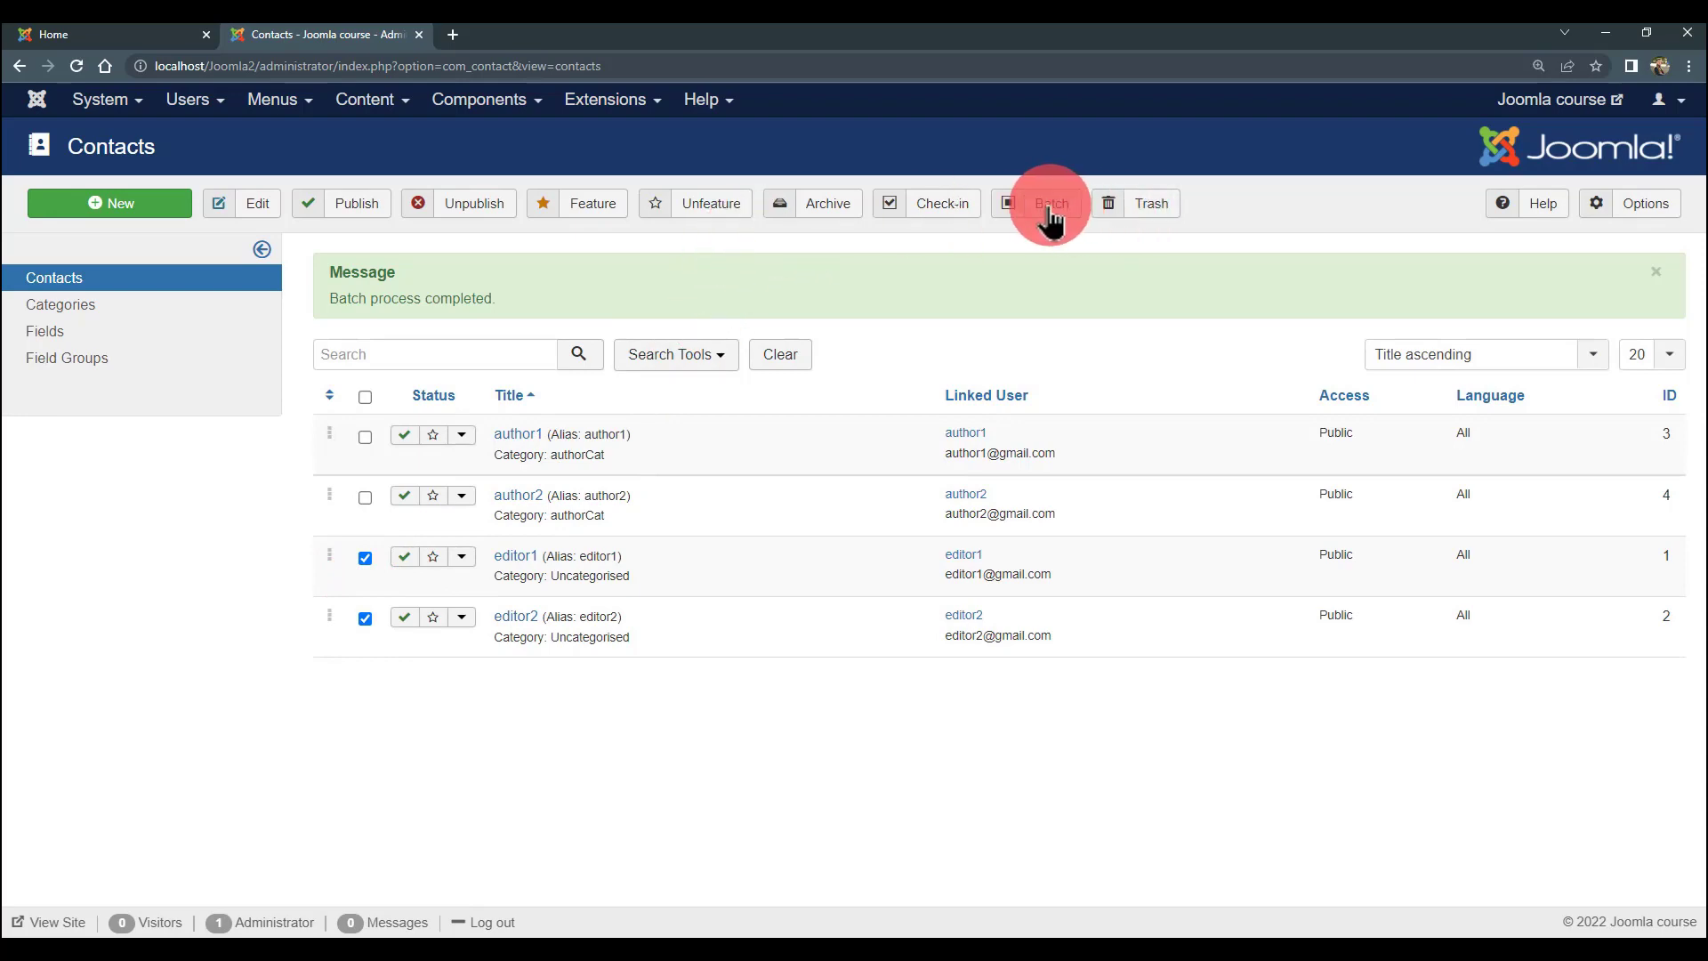
{"action": "left_click", "coordinate": [1046, 209]}
{"action": "left_click", "coordinate": [356, 308]}
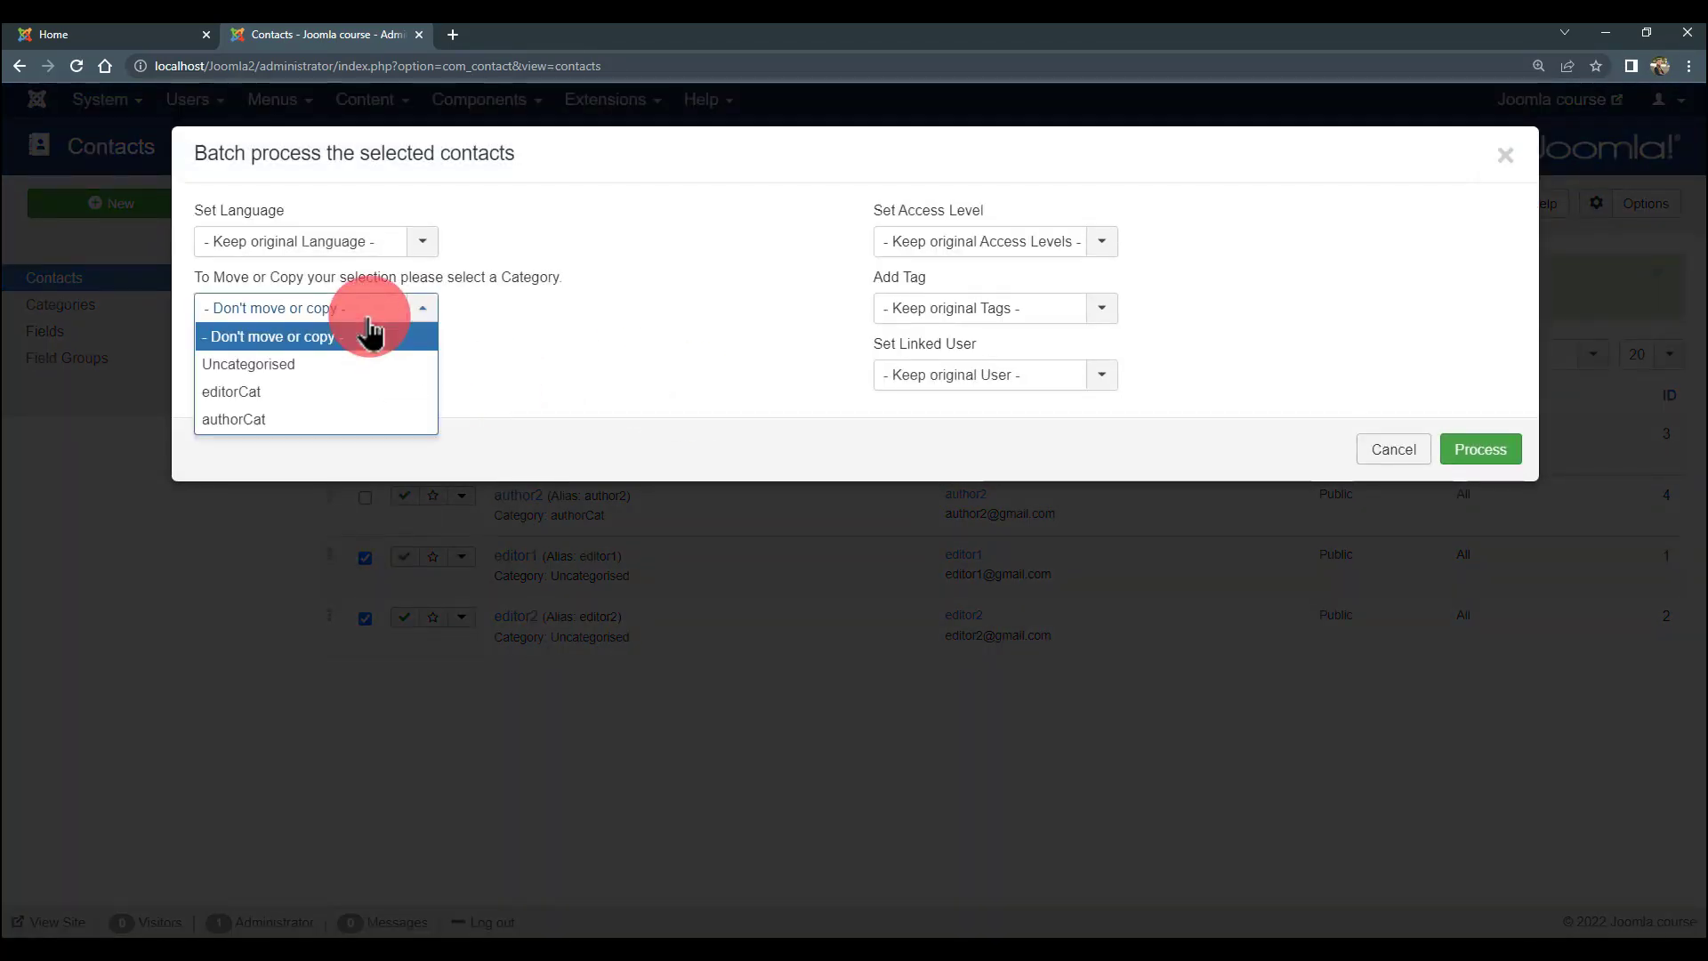
{"action": "left_click", "coordinate": [331, 399]}
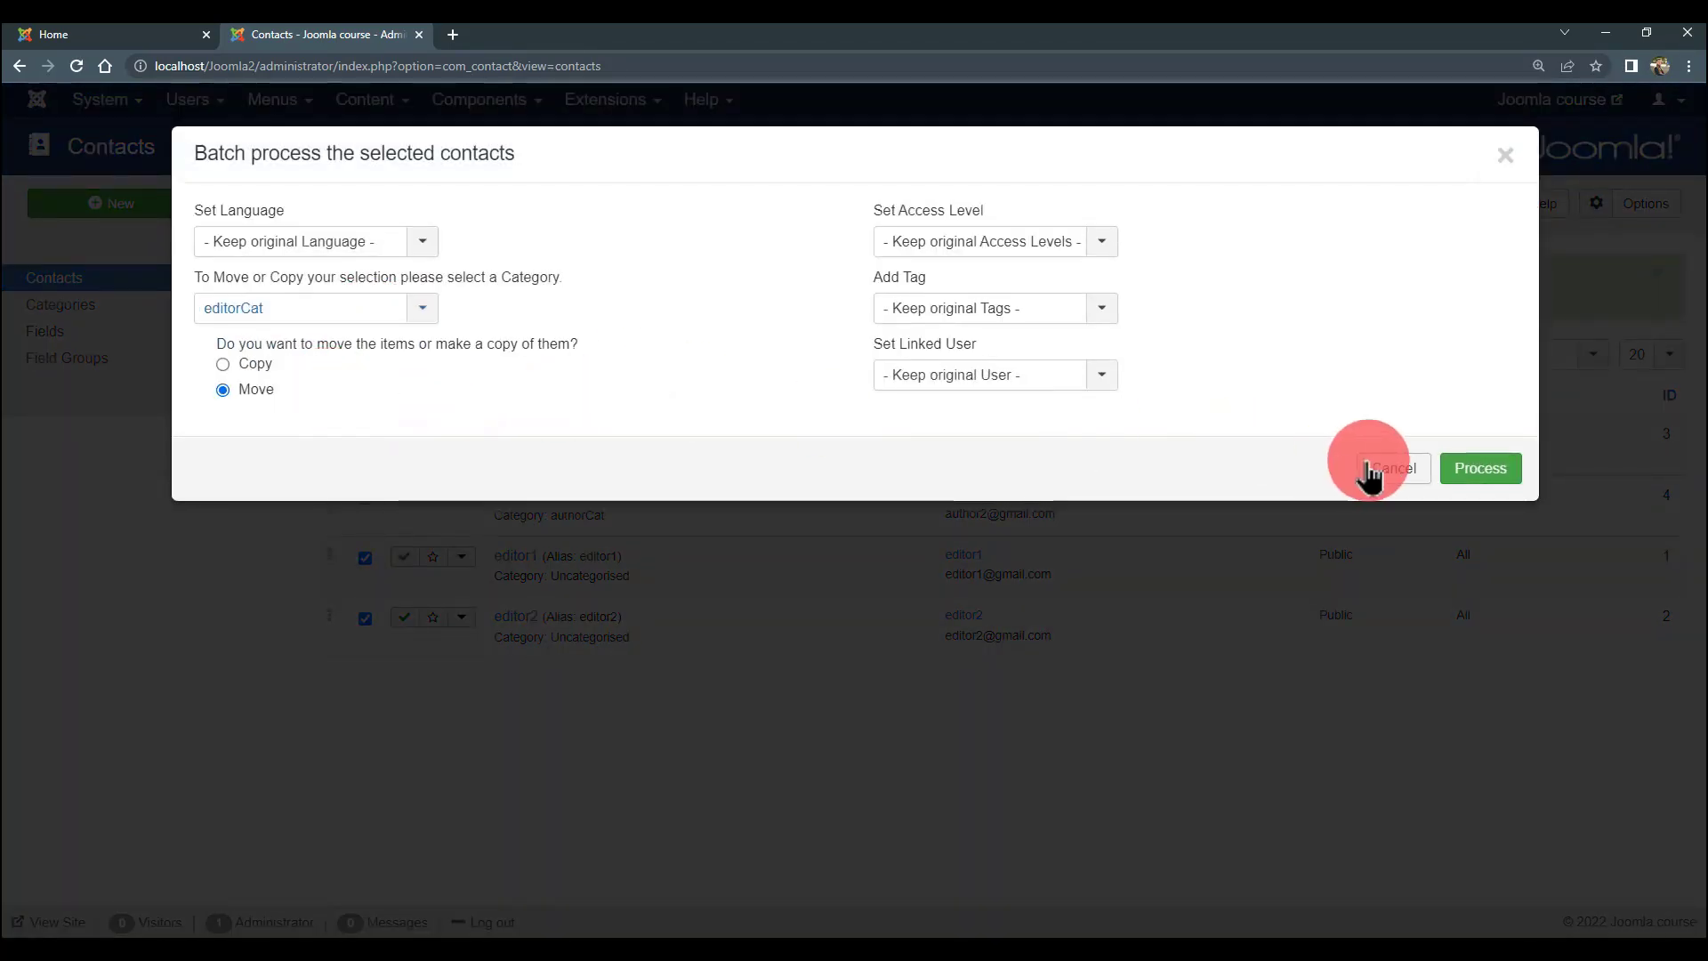
{"action": "left_click", "coordinate": [1477, 471]}
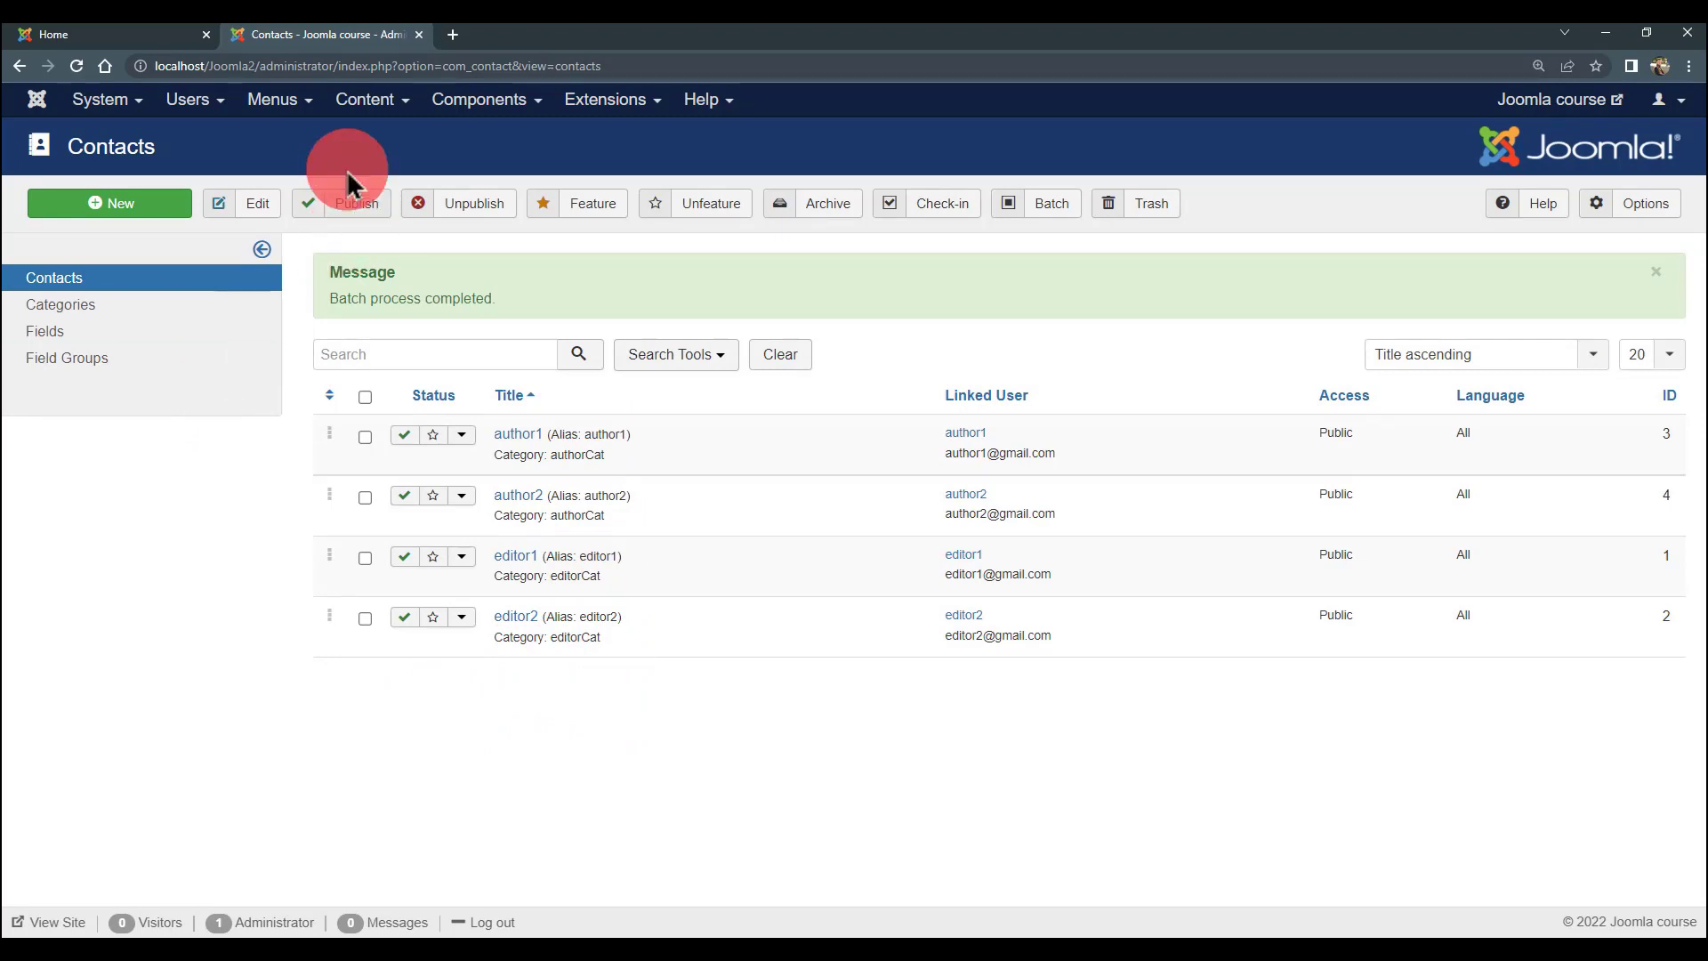
- Delete the Accounts Conf menu from Menus > Manage, confirming the deletion prompt
{"action": "left_click", "coordinate": [273, 103]}
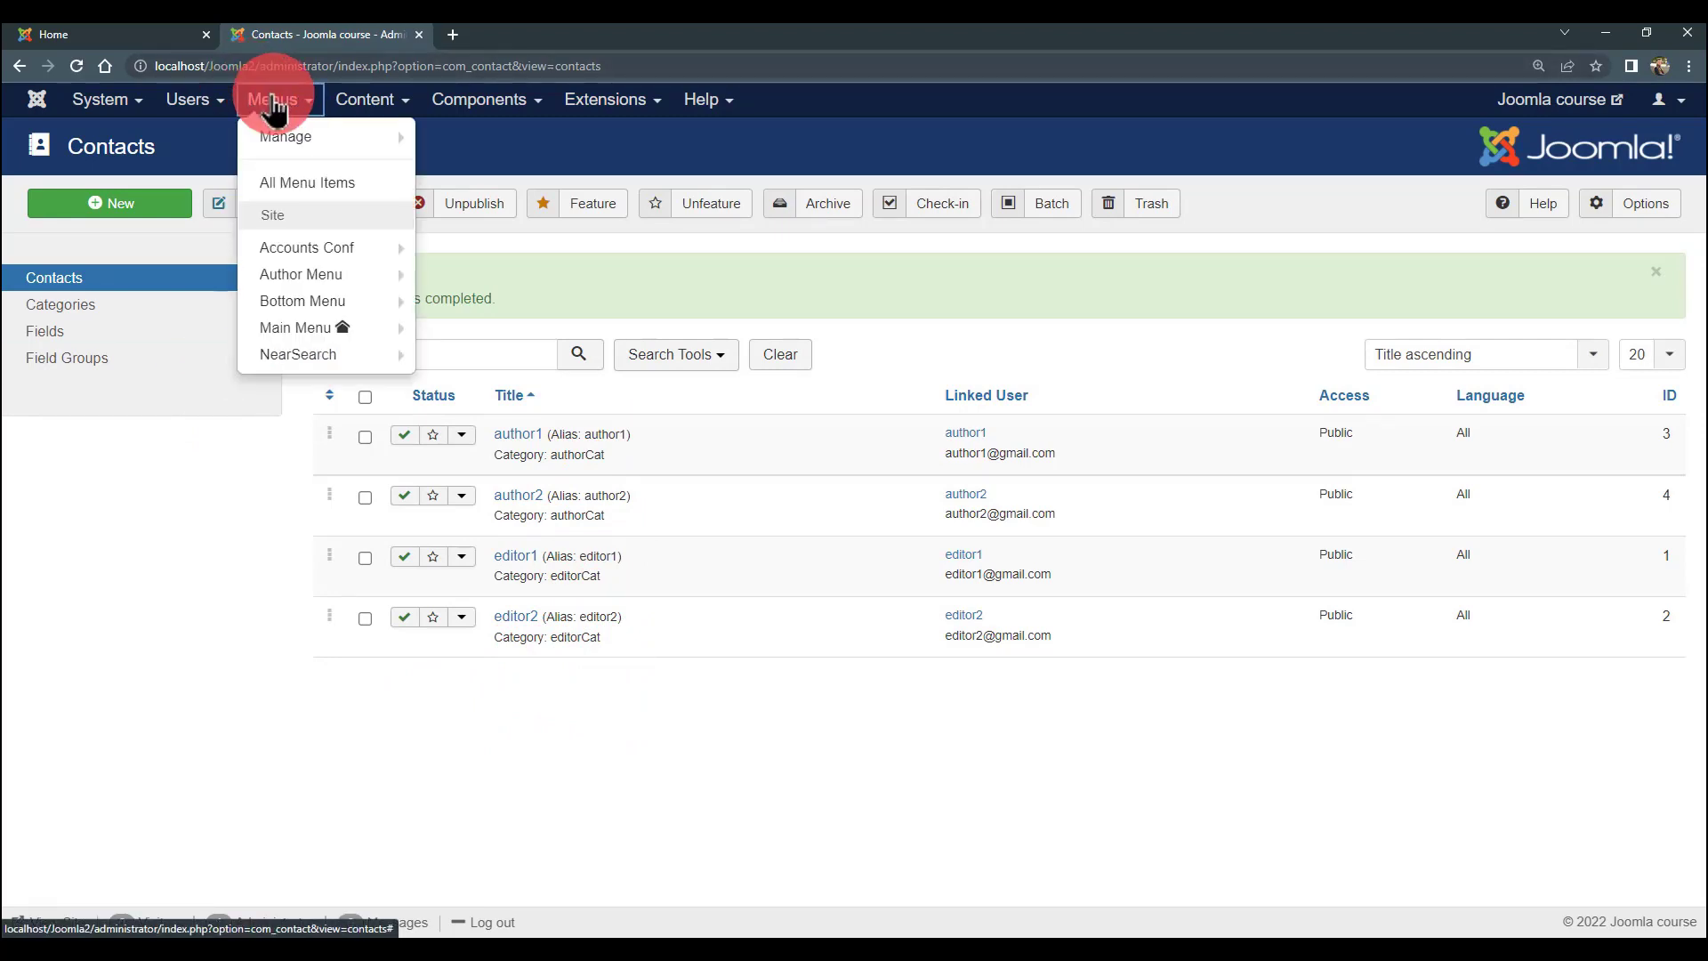
{"action": "mouse_move", "coordinate": [303, 142]}
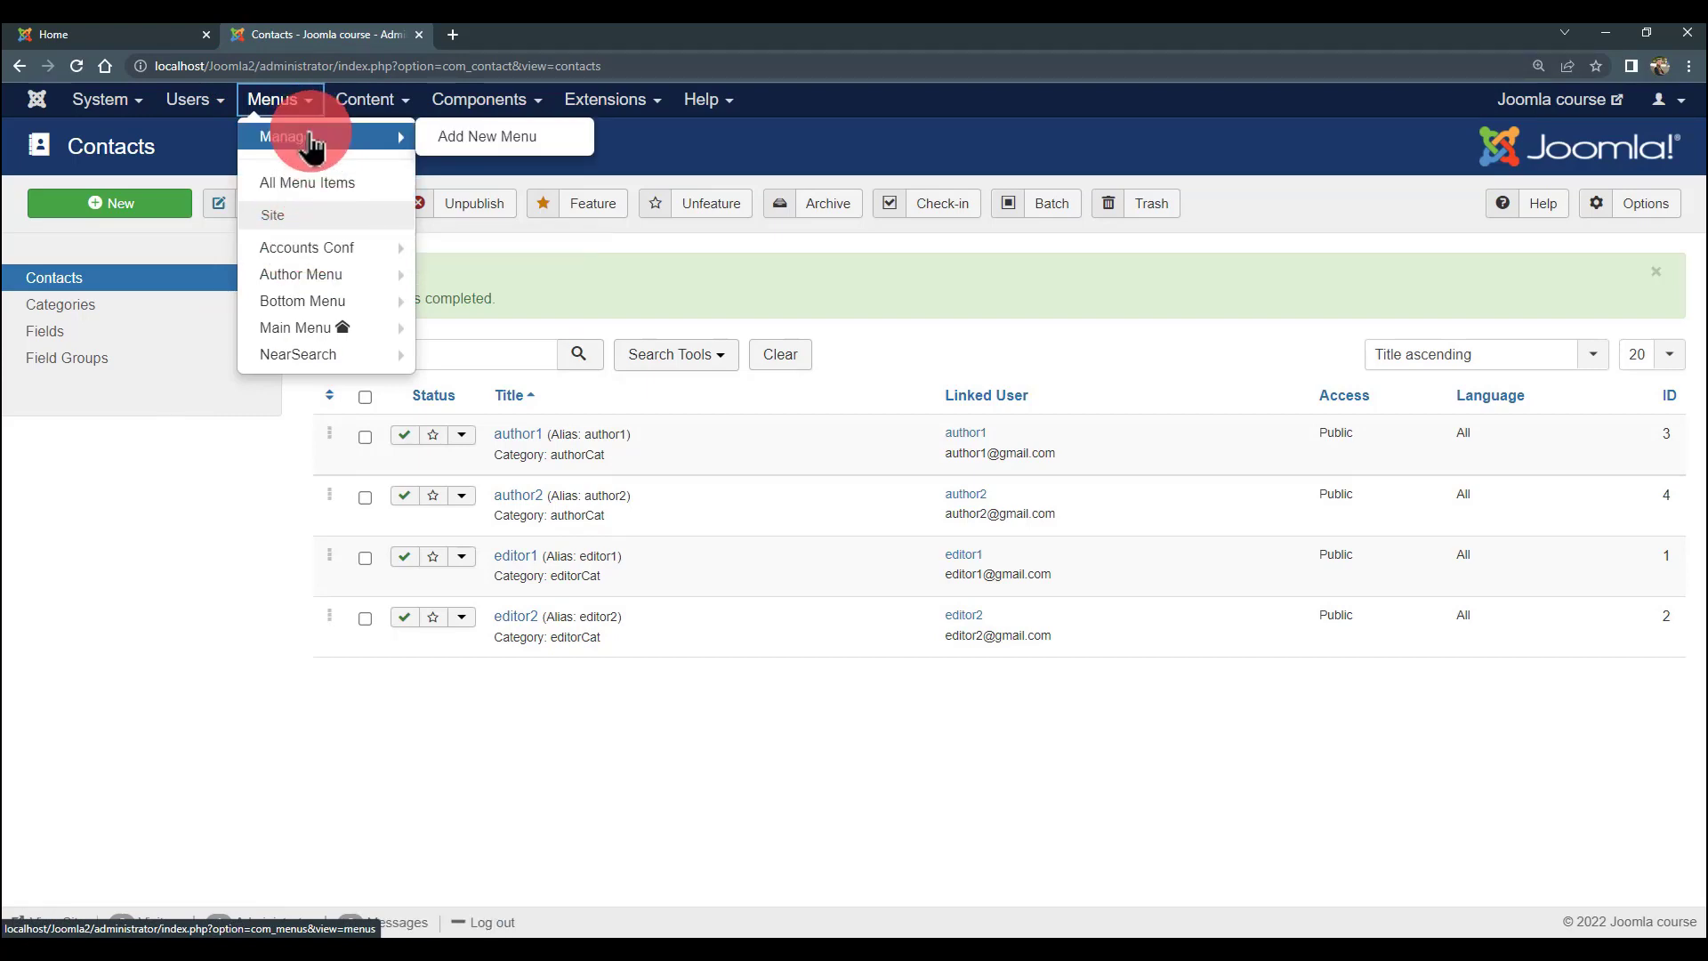
{"action": "left_click", "coordinate": [312, 142]}
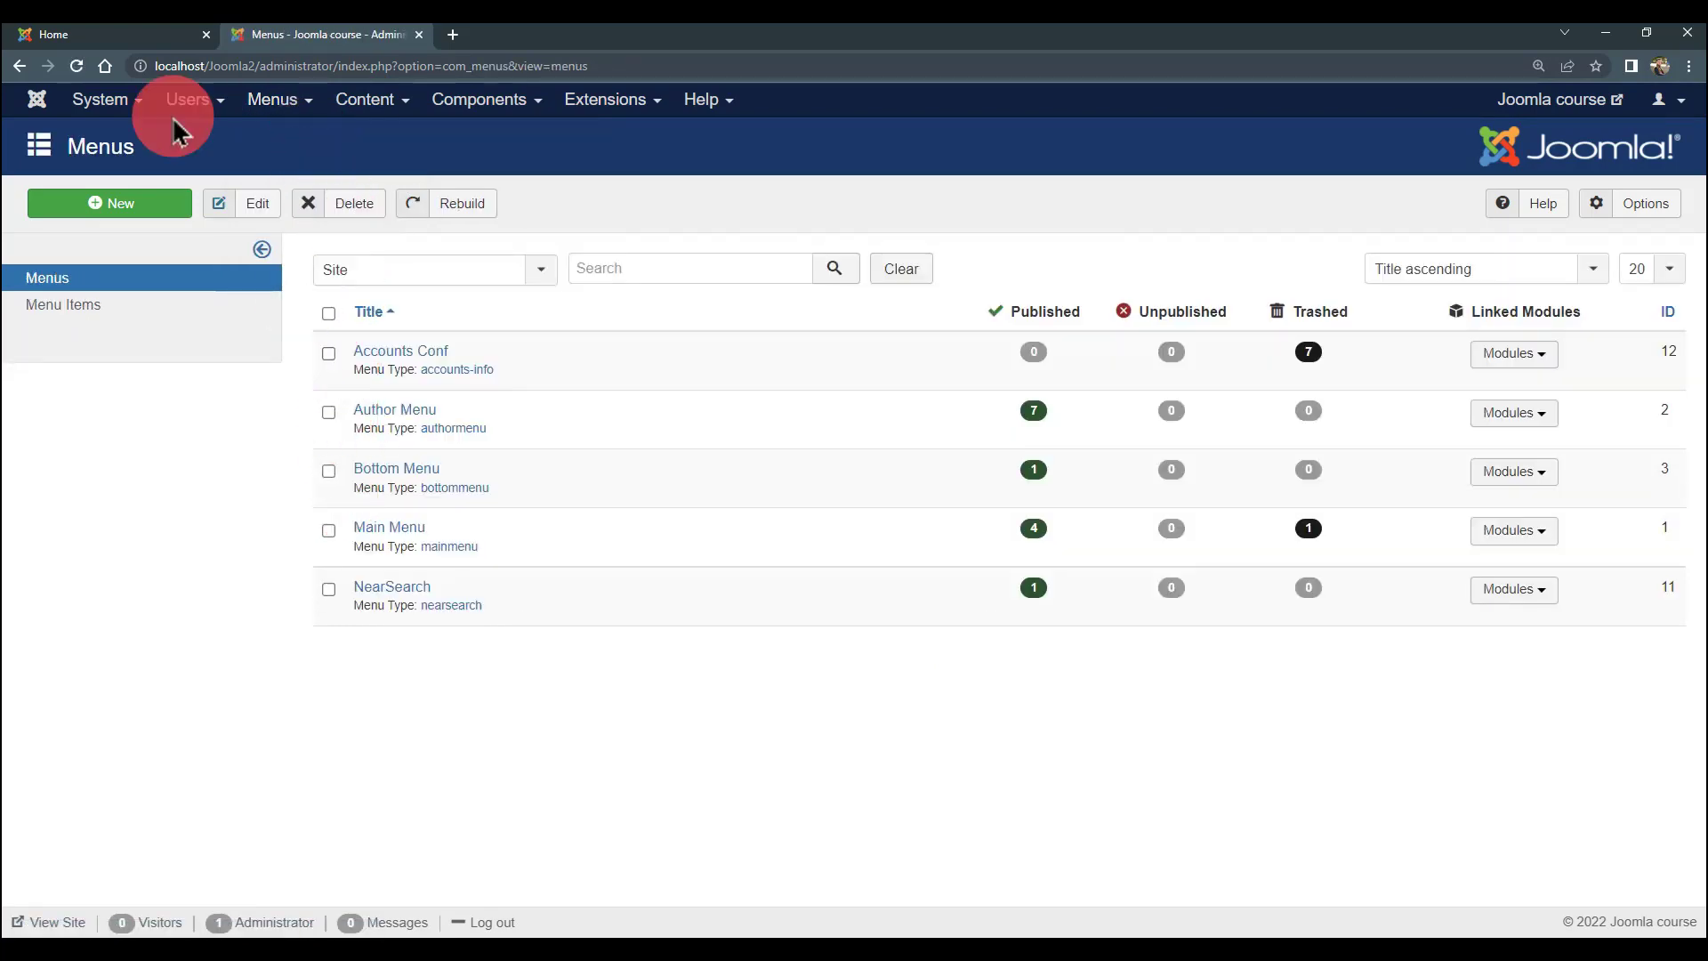
{"action": "left_click", "coordinate": [76, 35]}
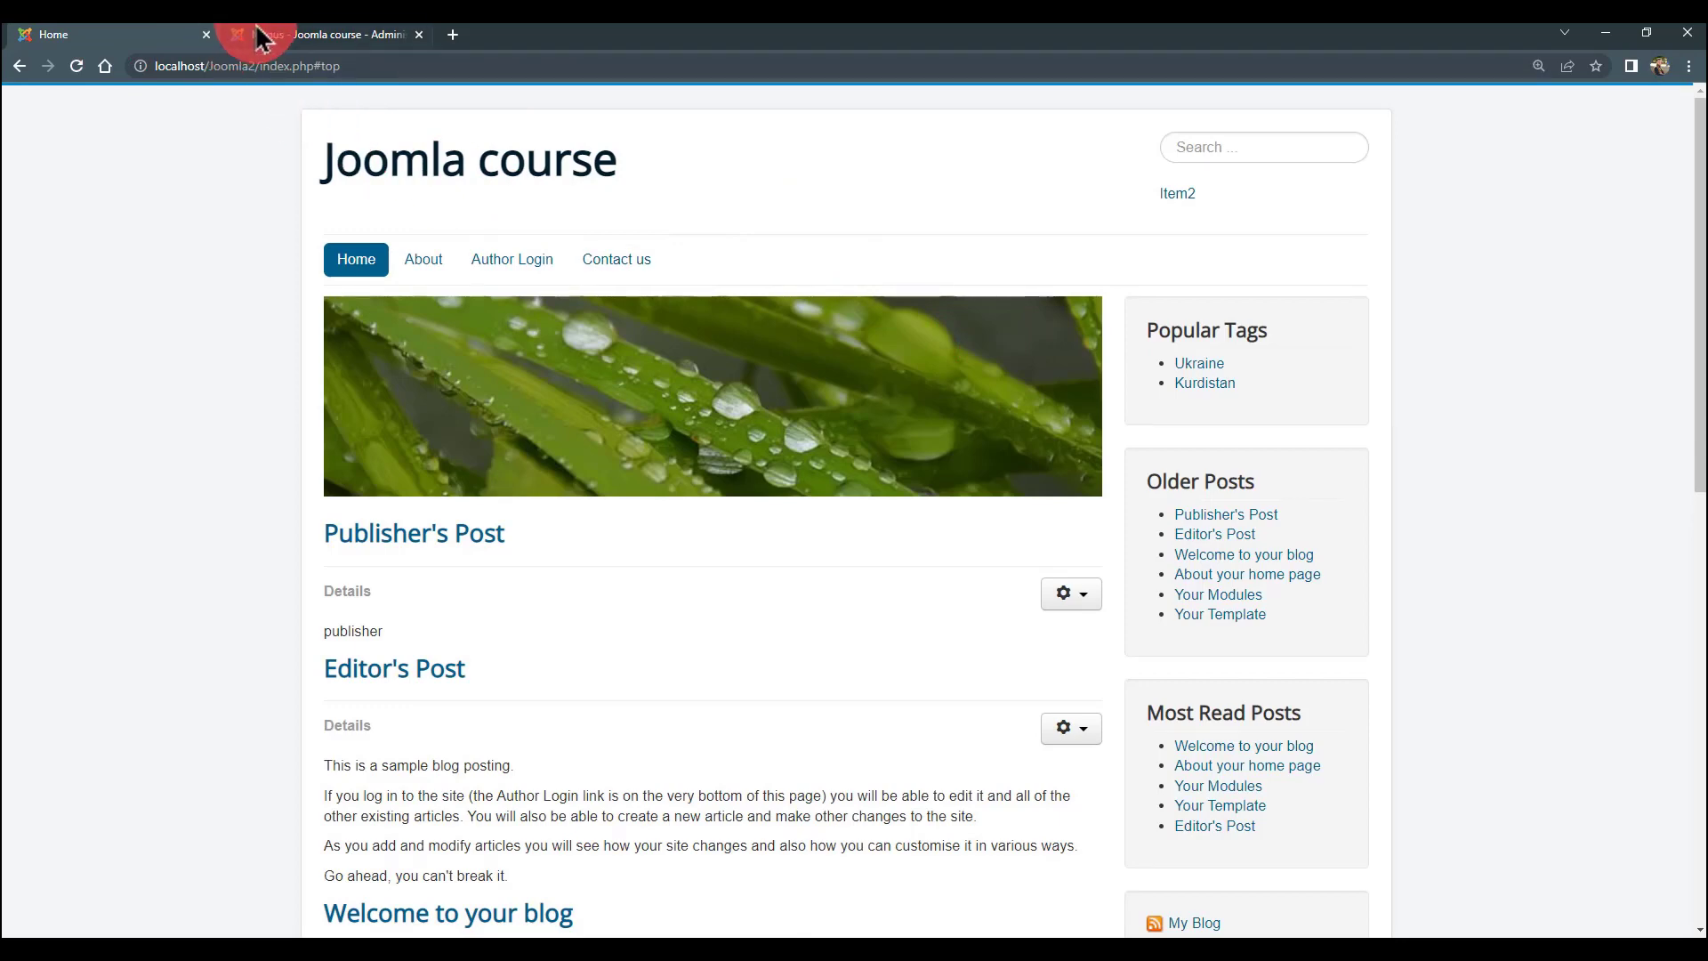
{"action": "left_click", "coordinate": [258, 35]}
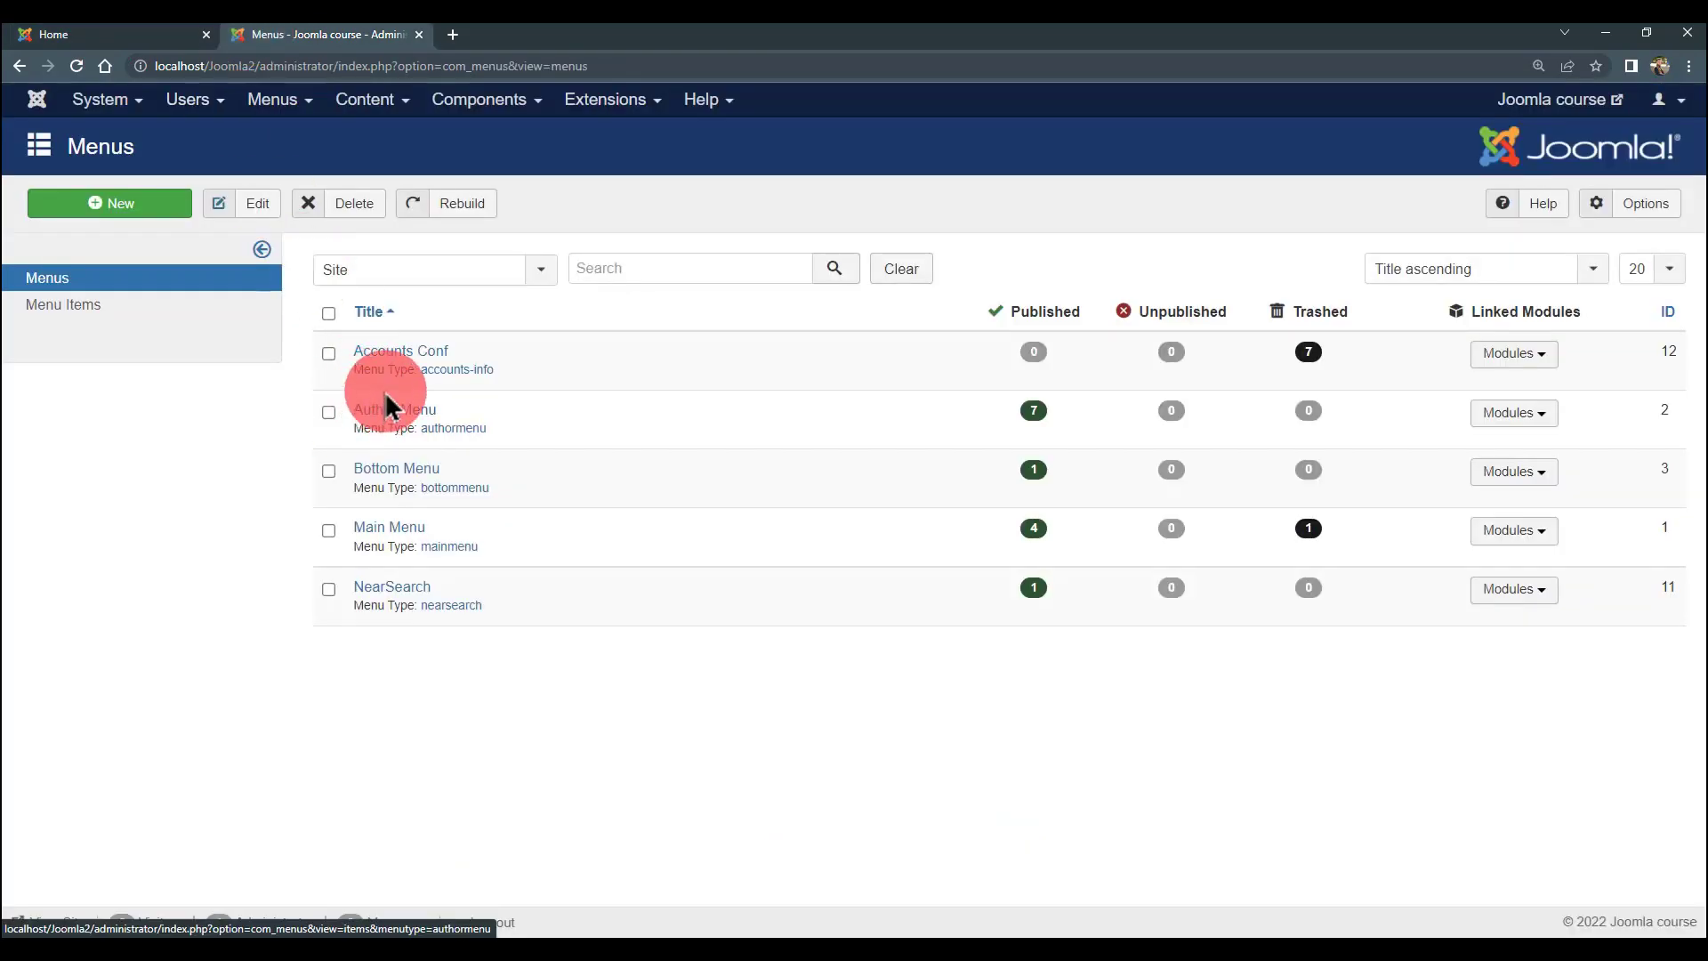
{"action": "left_click", "coordinate": [328, 354]}
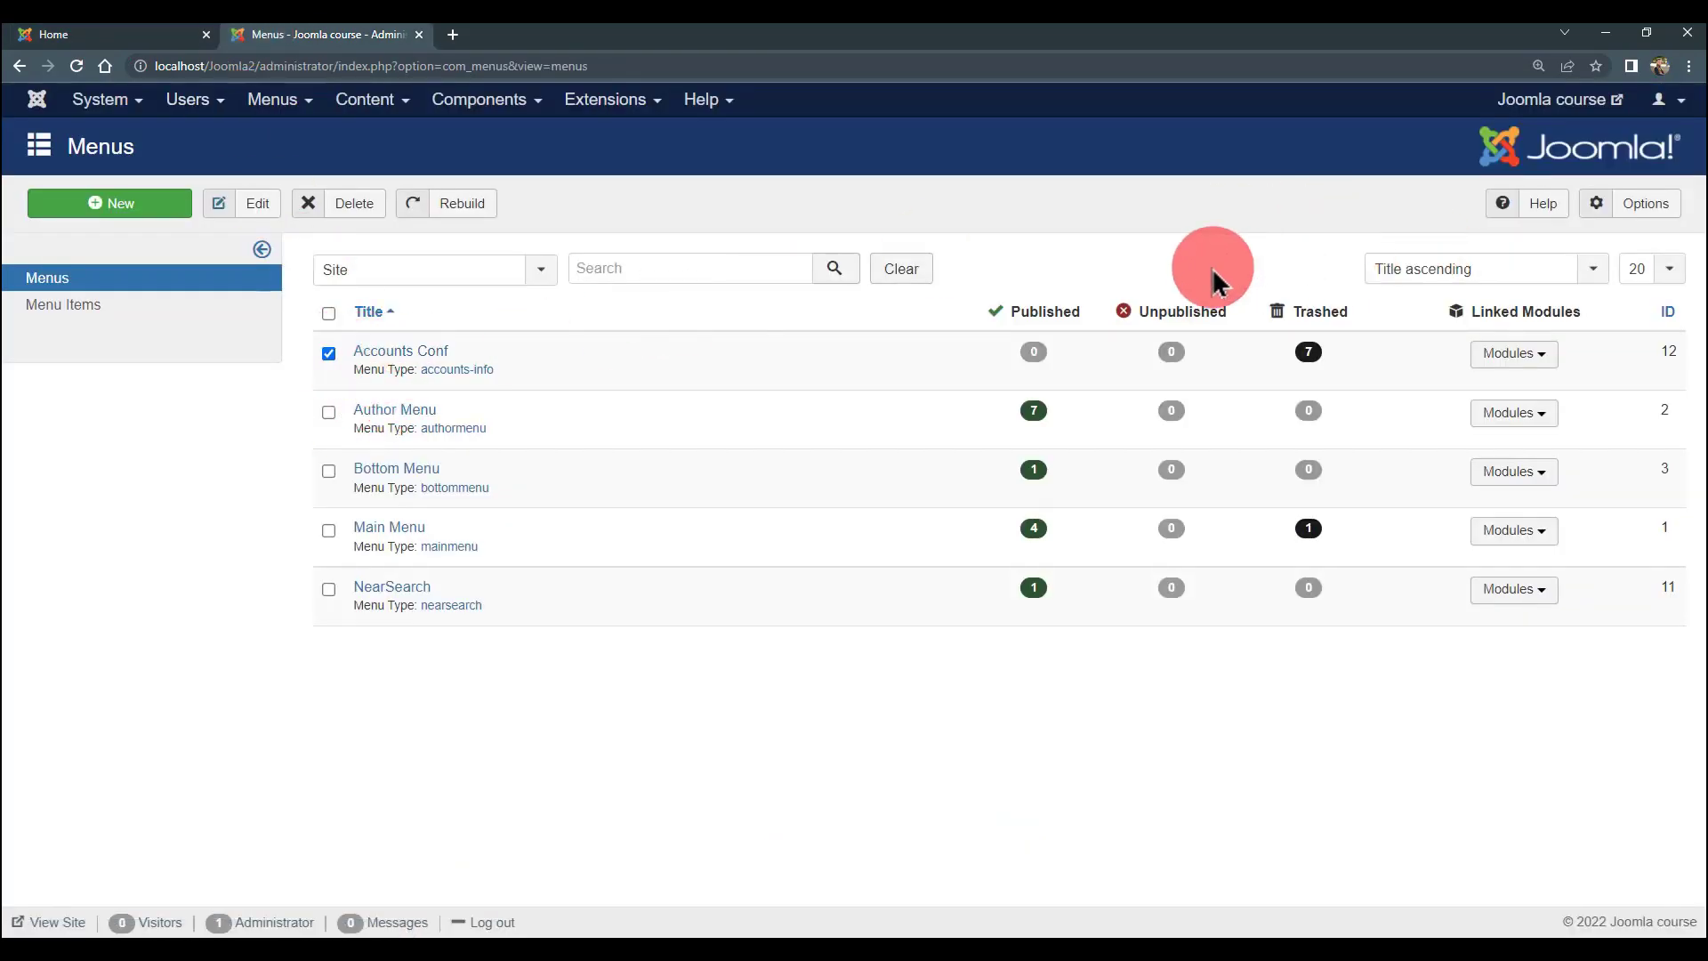
{"action": "left_click", "coordinate": [354, 207]}
{"action": "left_click", "coordinate": [940, 215]}
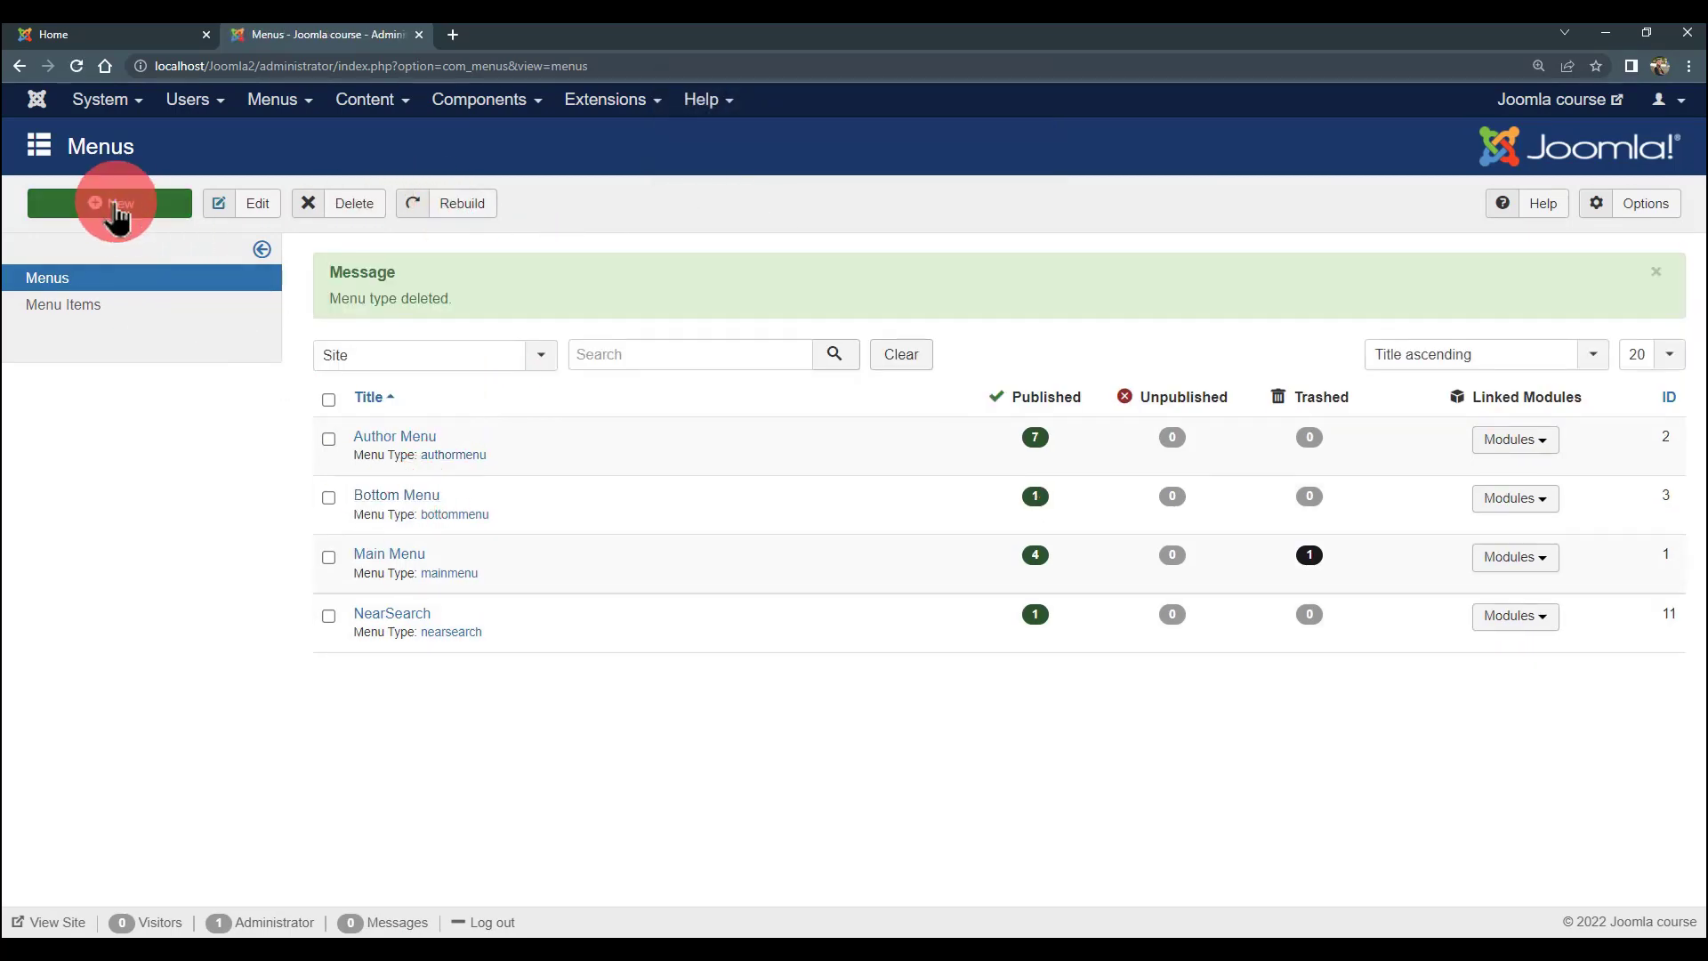
- Create a new menu titled Profiles with menu type pro and save it
{"action": "left_click", "coordinate": [114, 206]}
{"action": "left_click", "coordinate": [229, 271]}
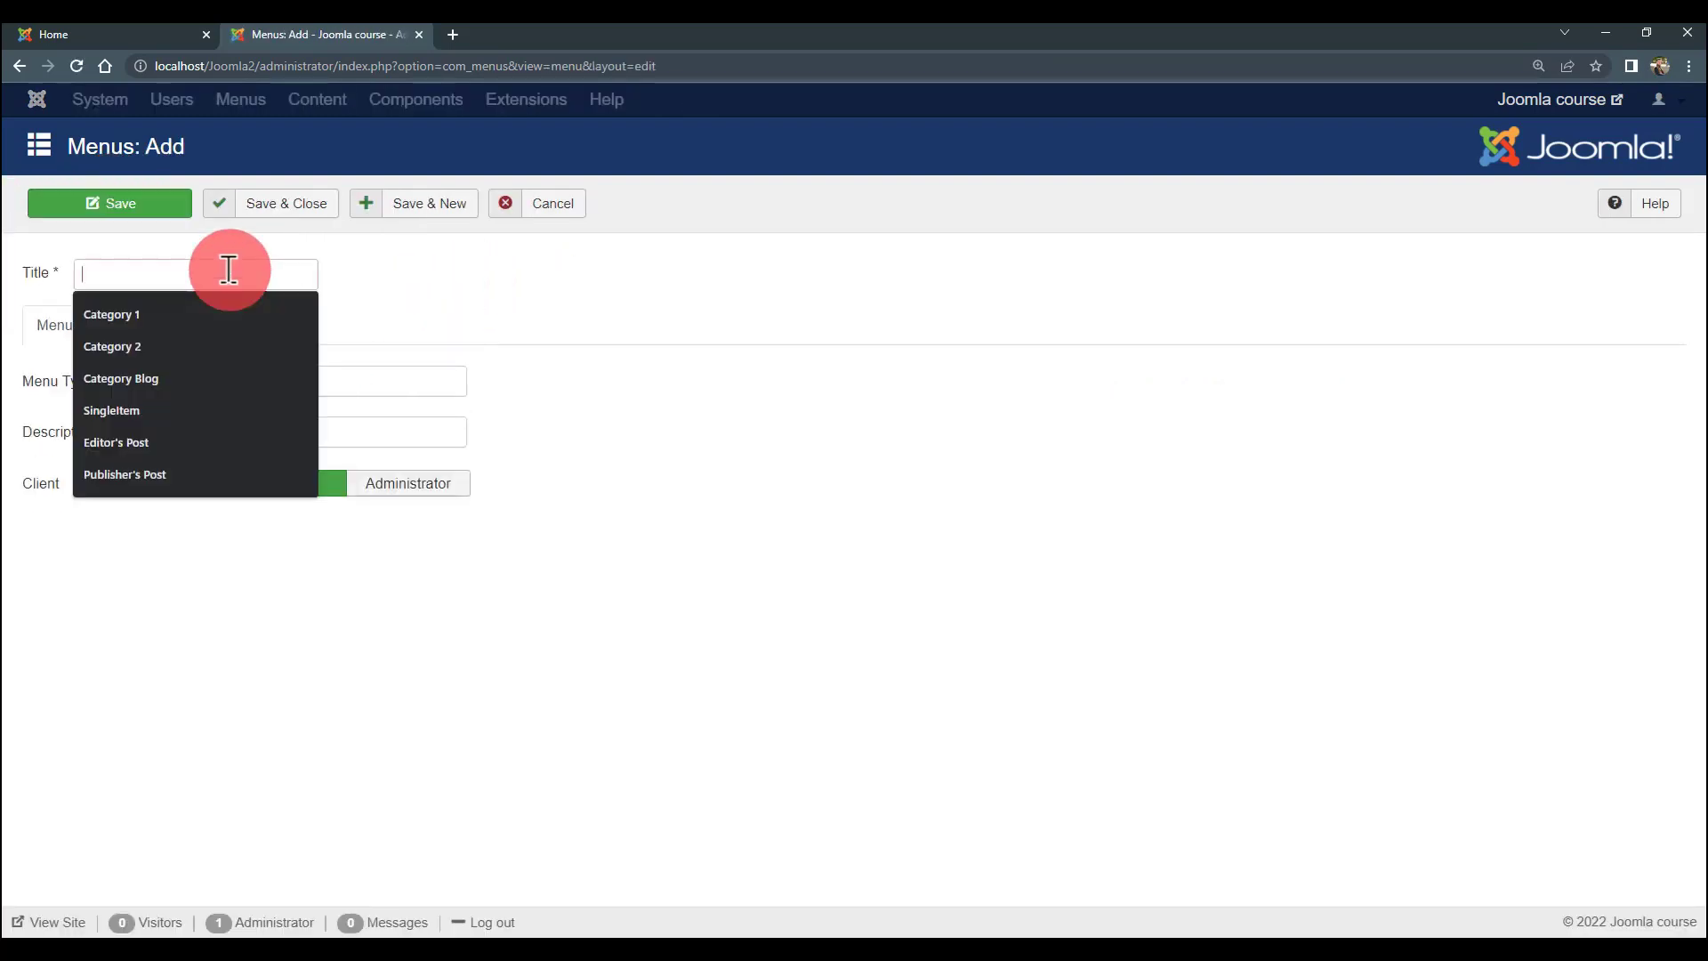
{"action": "type", "text": "Profiles"}
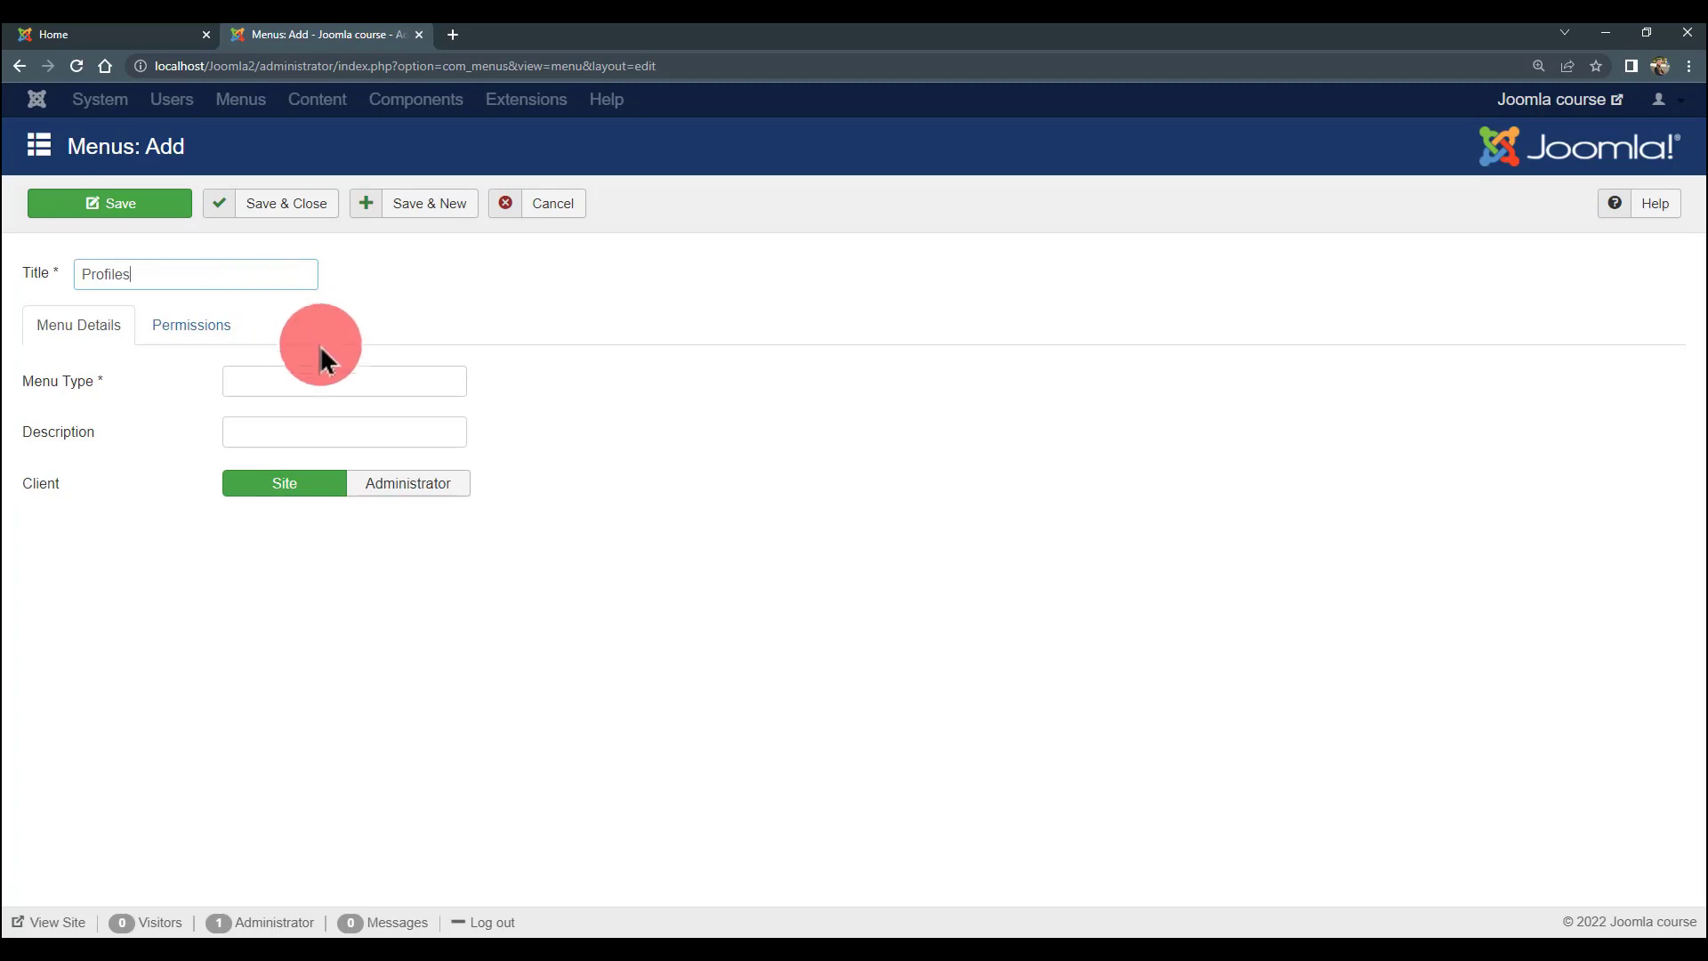
{"action": "left_click", "coordinate": [298, 373]}
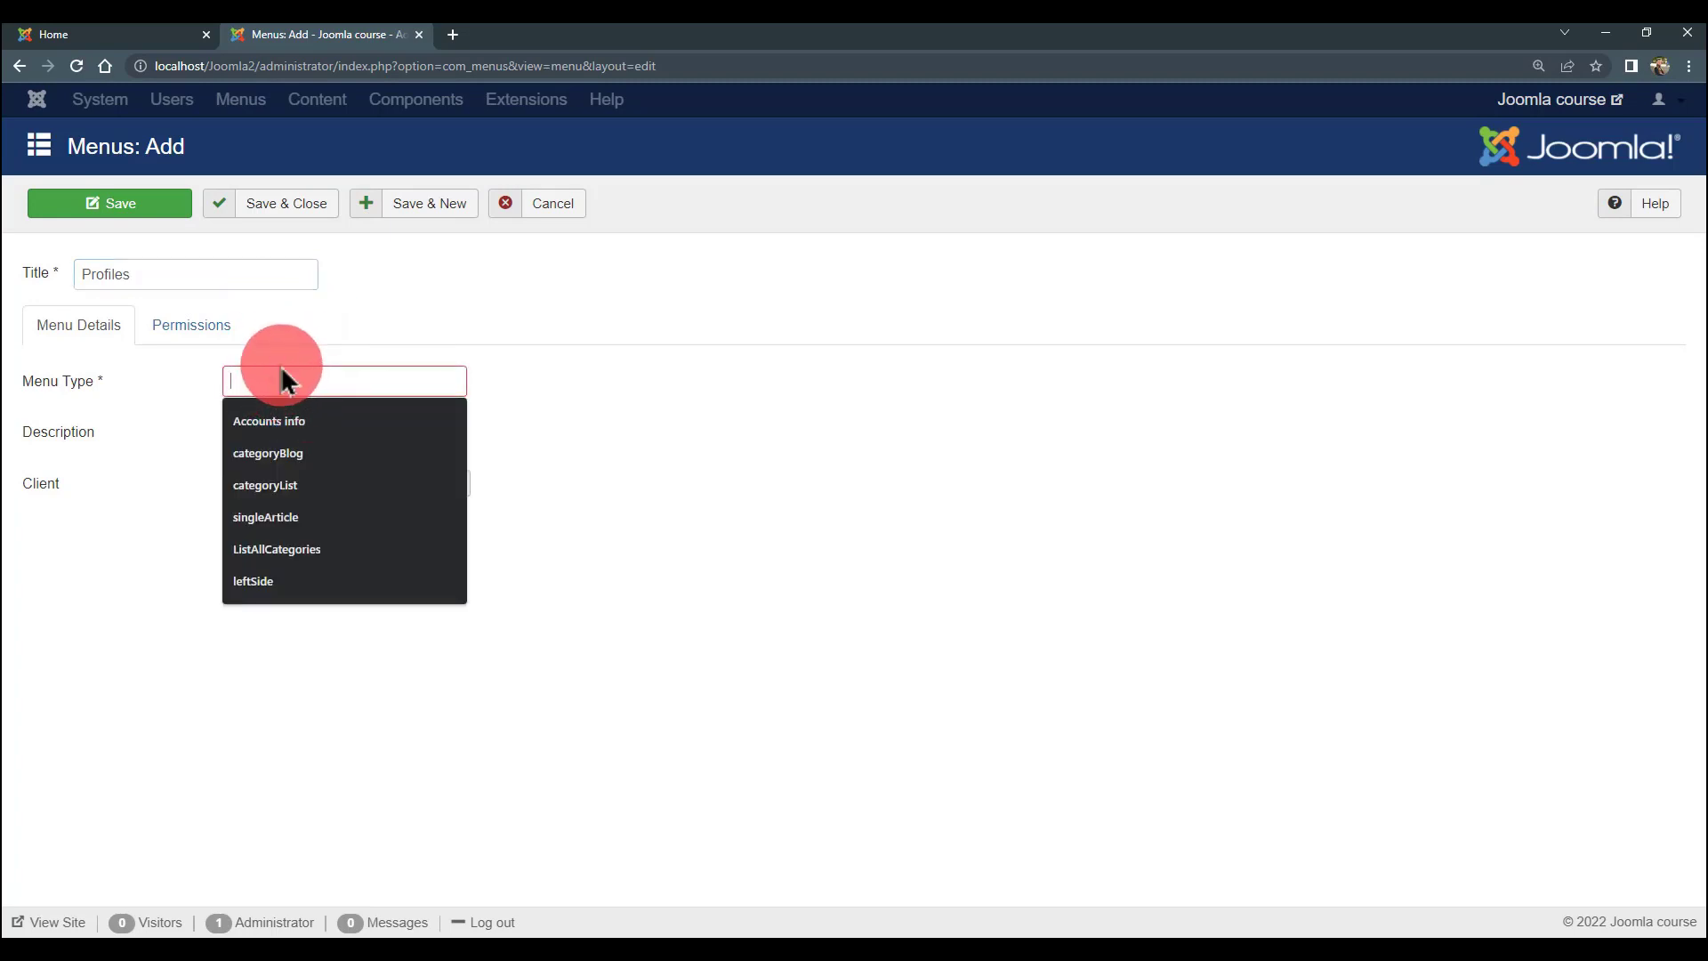
{"action": "left_click", "coordinate": [280, 366]}
{"action": "type", "text": "pro"}
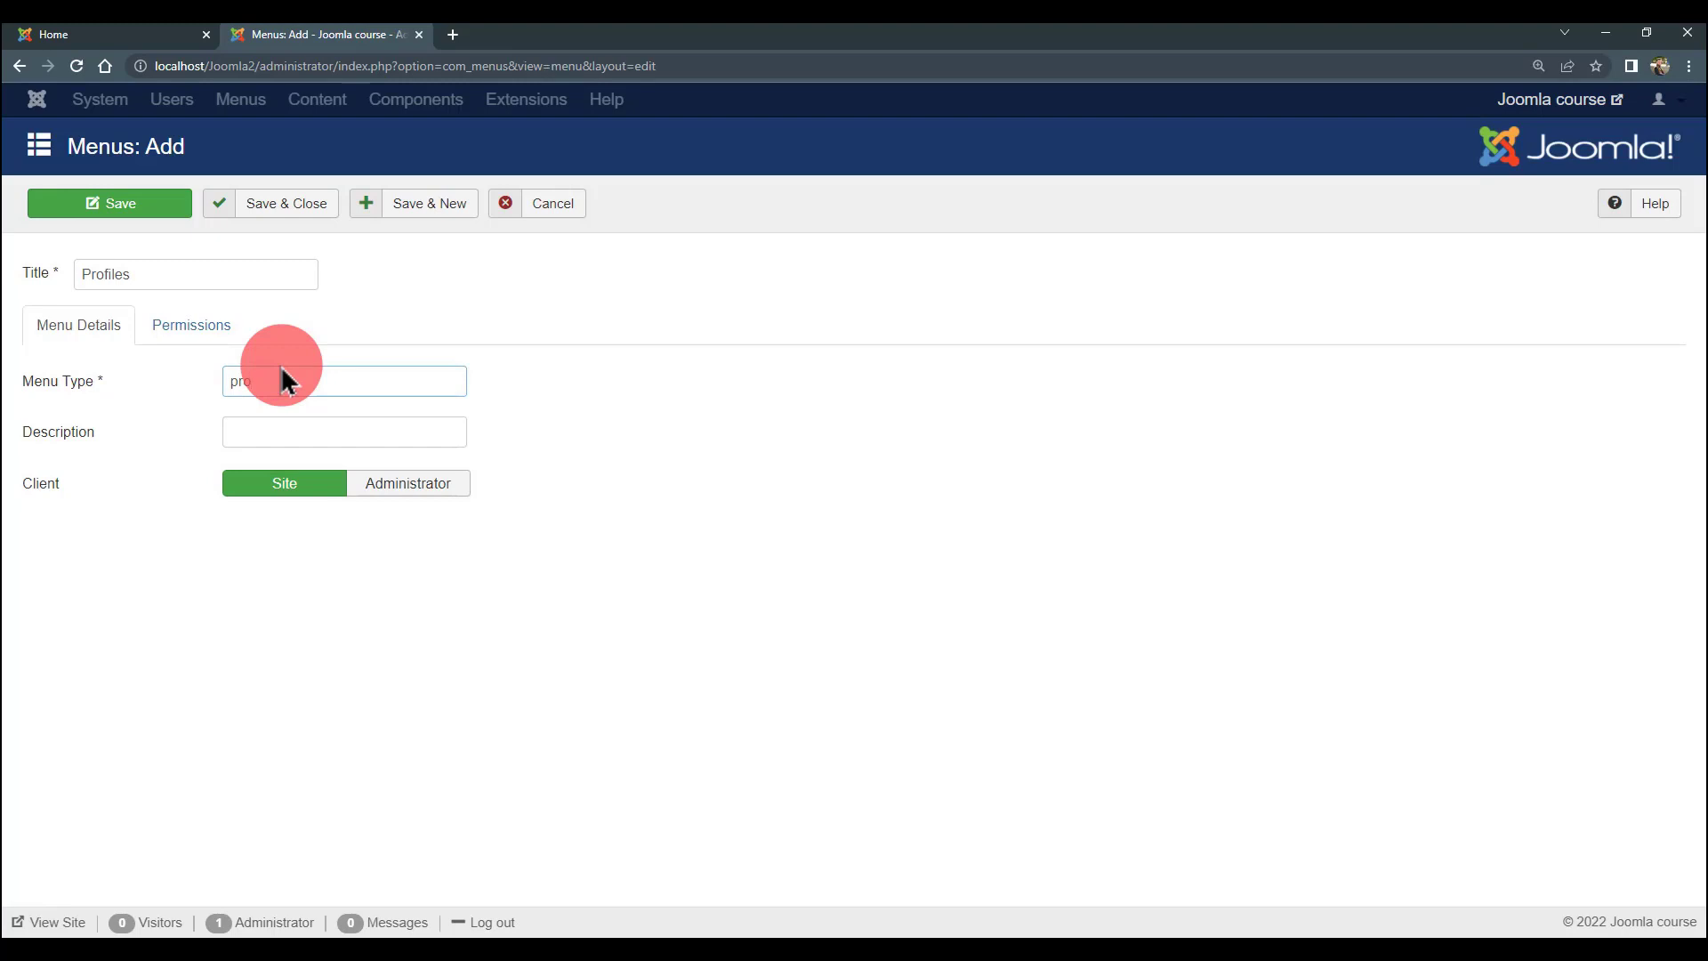
{"action": "left_click", "coordinate": [307, 214]}
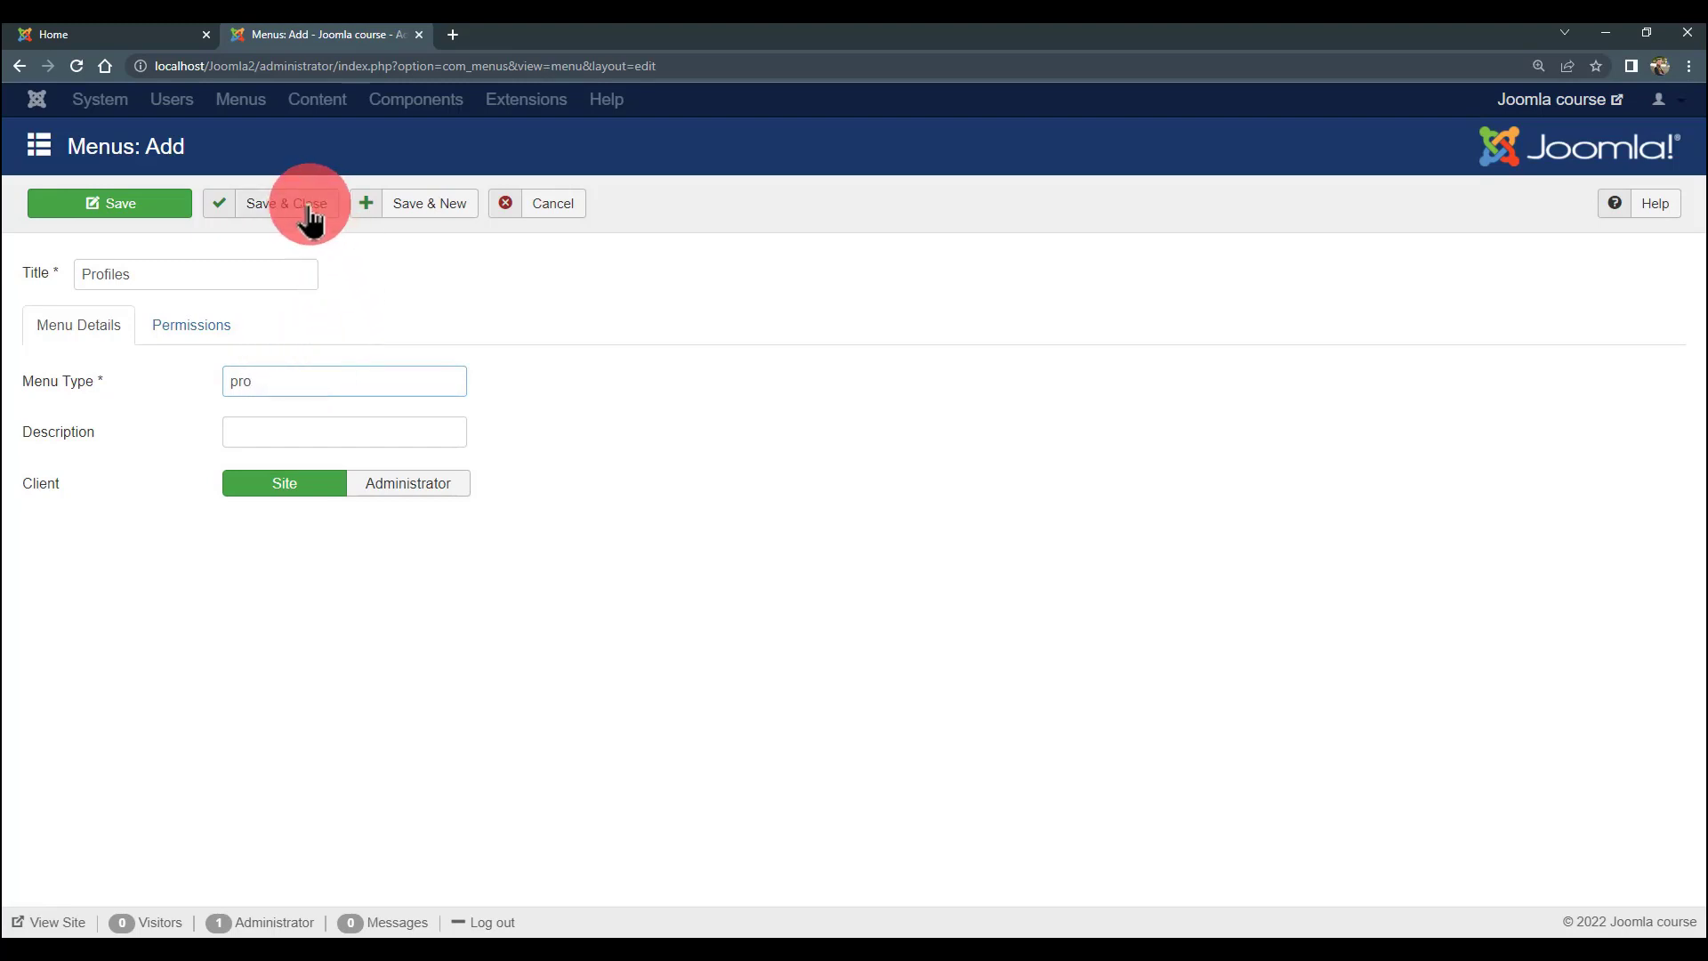
{"action": "left_click", "coordinate": [305, 209]}
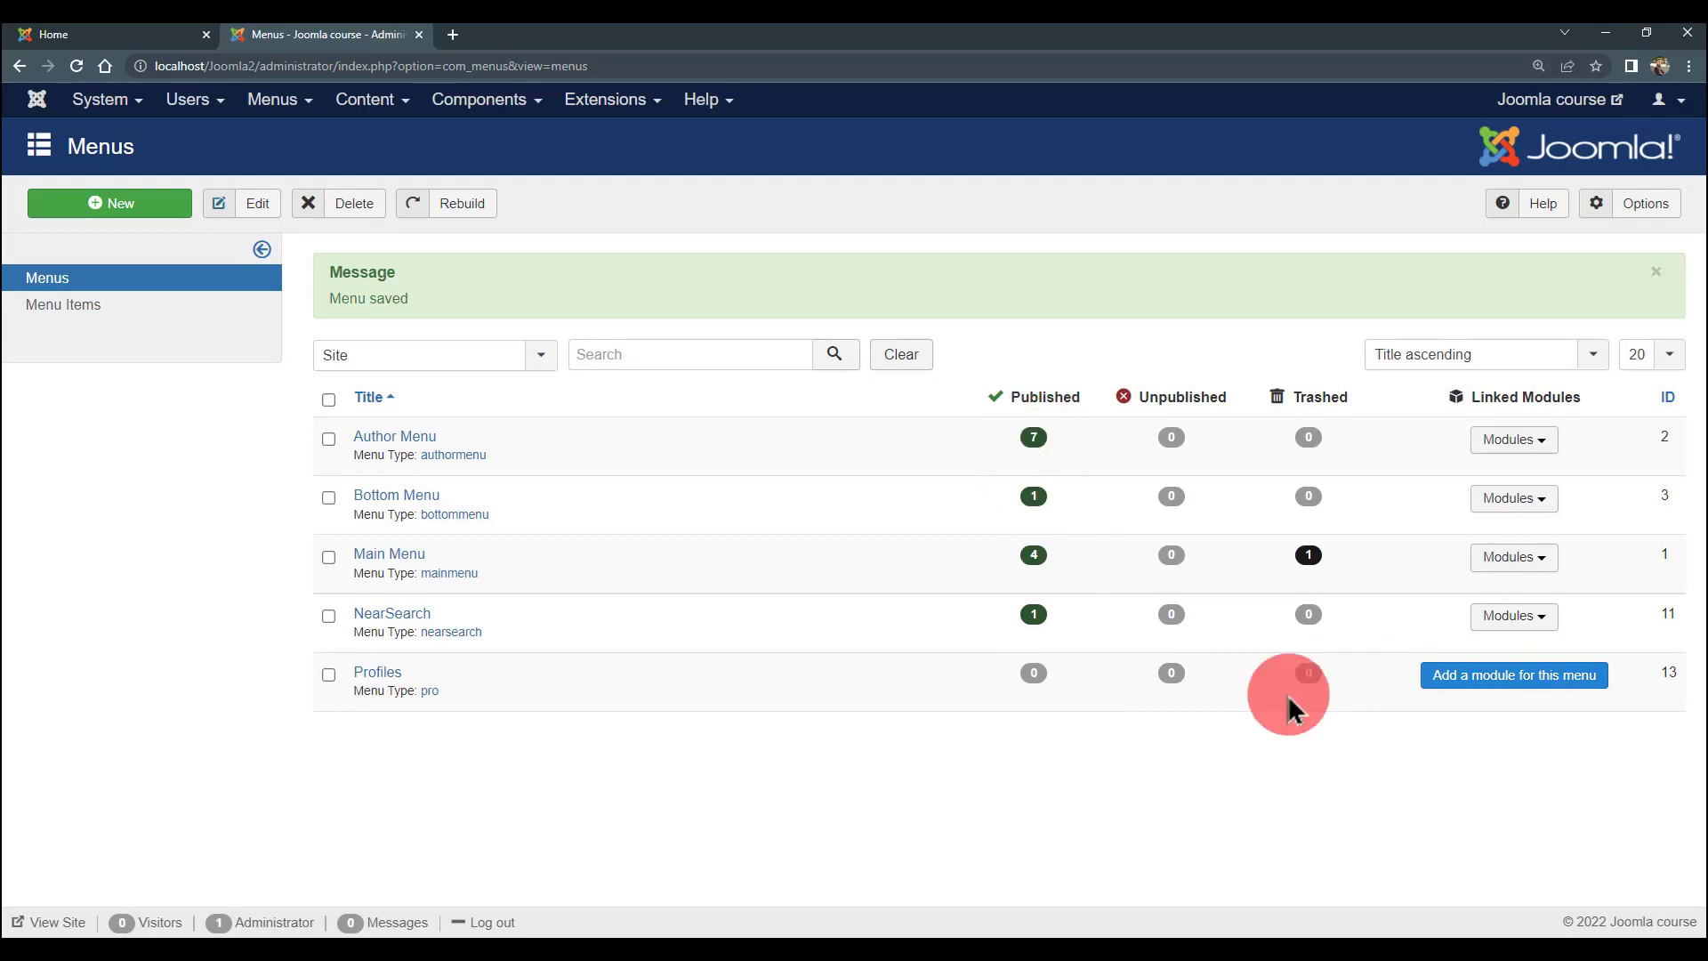
- Add a module for the Profiles menu and browse the available module positions
{"action": "left_click", "coordinate": [1515, 678]}
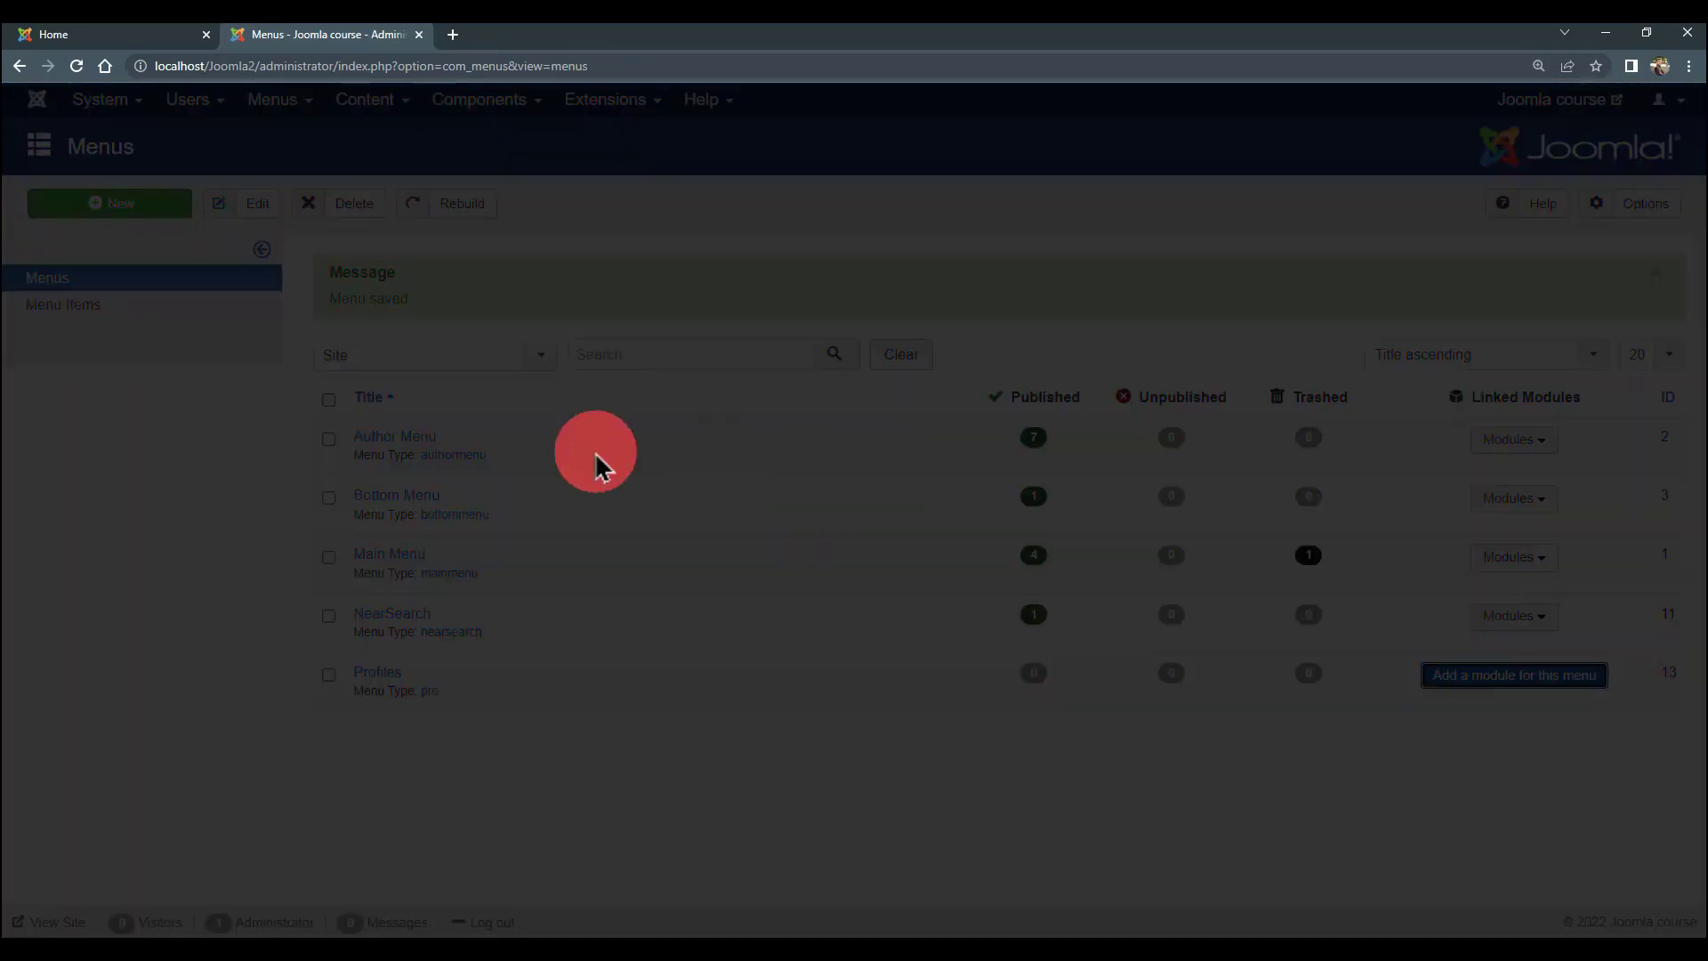
{"action": "scroll", "coordinate": [700, 534], "scroll_direction": "down", "scroll_amount": 1}
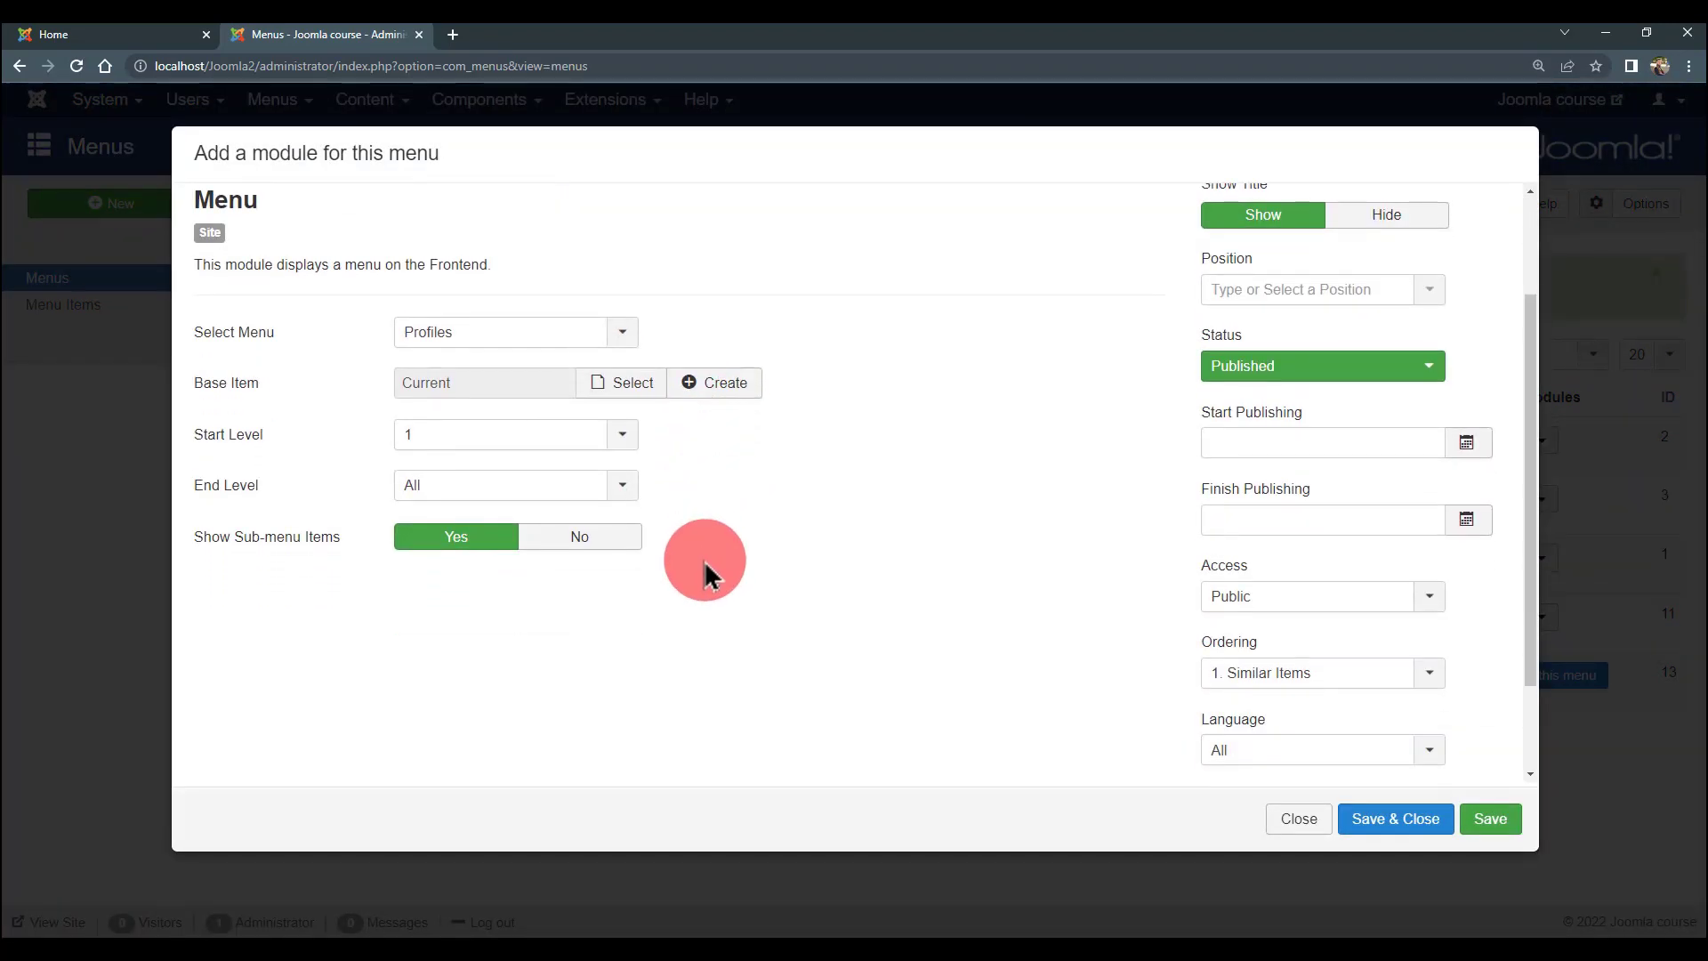
{"action": "scroll", "coordinate": [703, 561], "scroll_direction": "up", "scroll_amount": 1}
{"action": "scroll", "coordinate": [707, 547], "scroll_direction": "down", "scroll_amount": 1}
{"action": "scroll", "coordinate": [707, 547], "scroll_direction": "up", "scroll_amount": 1}
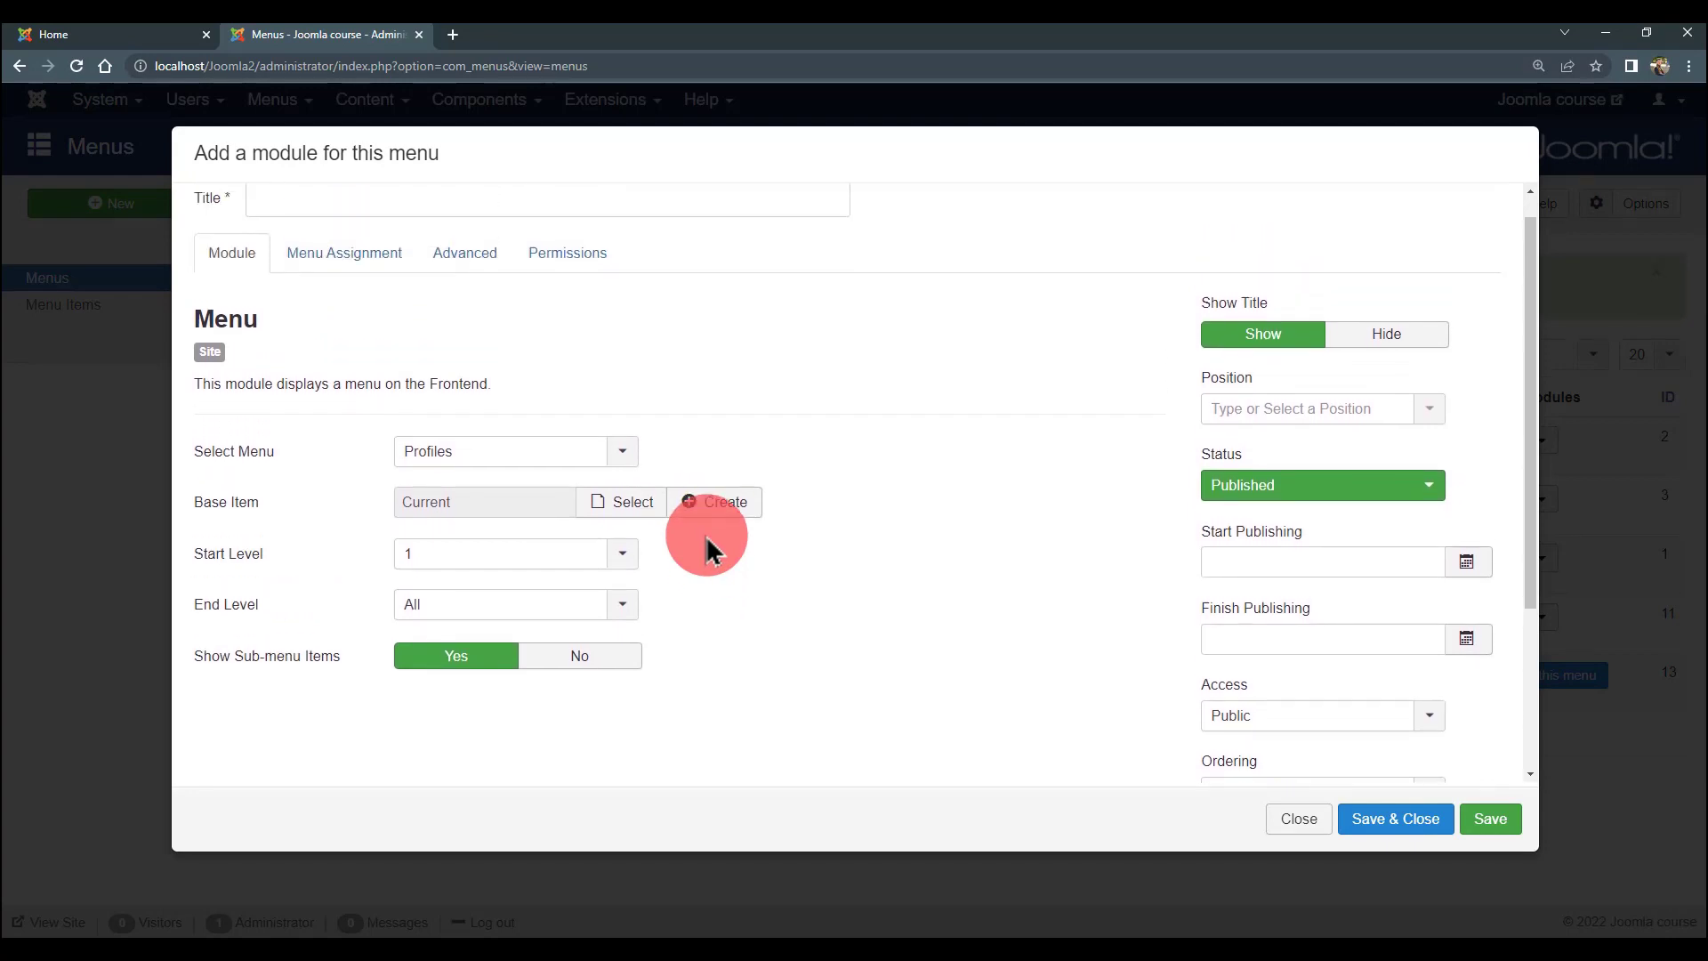
{"action": "scroll", "coordinate": [693, 558], "scroll_direction": "down", "scroll_amount": 1}
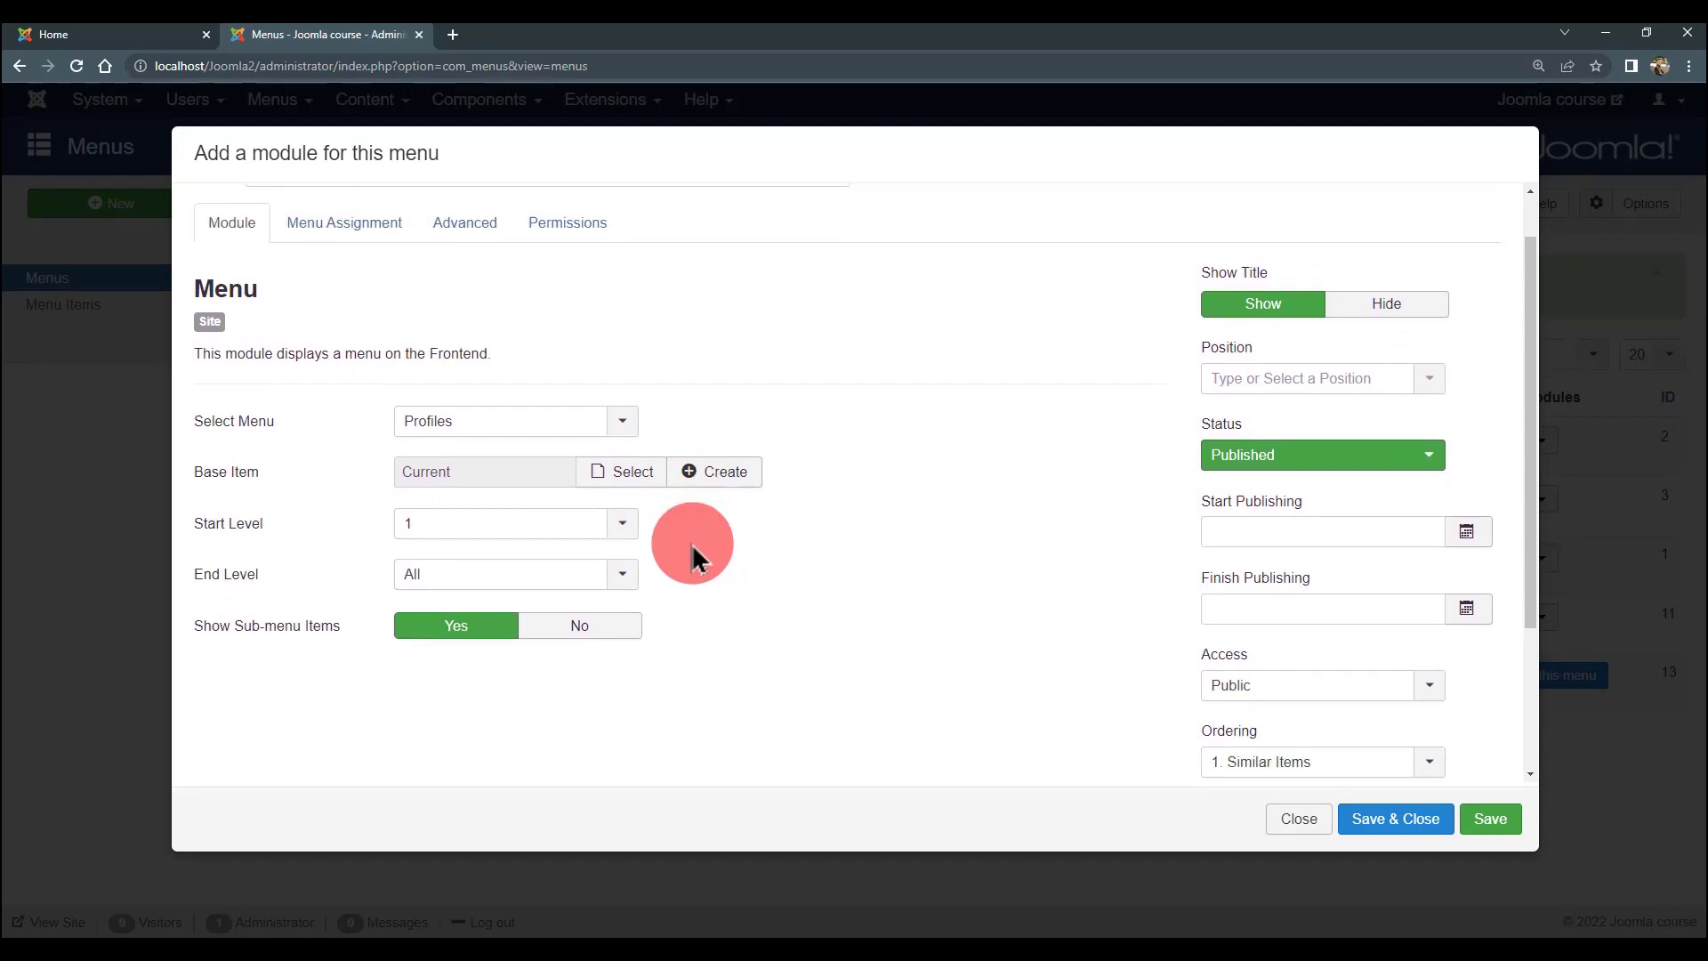
{"action": "scroll", "coordinate": [693, 558], "scroll_direction": "up", "scroll_amount": 1}
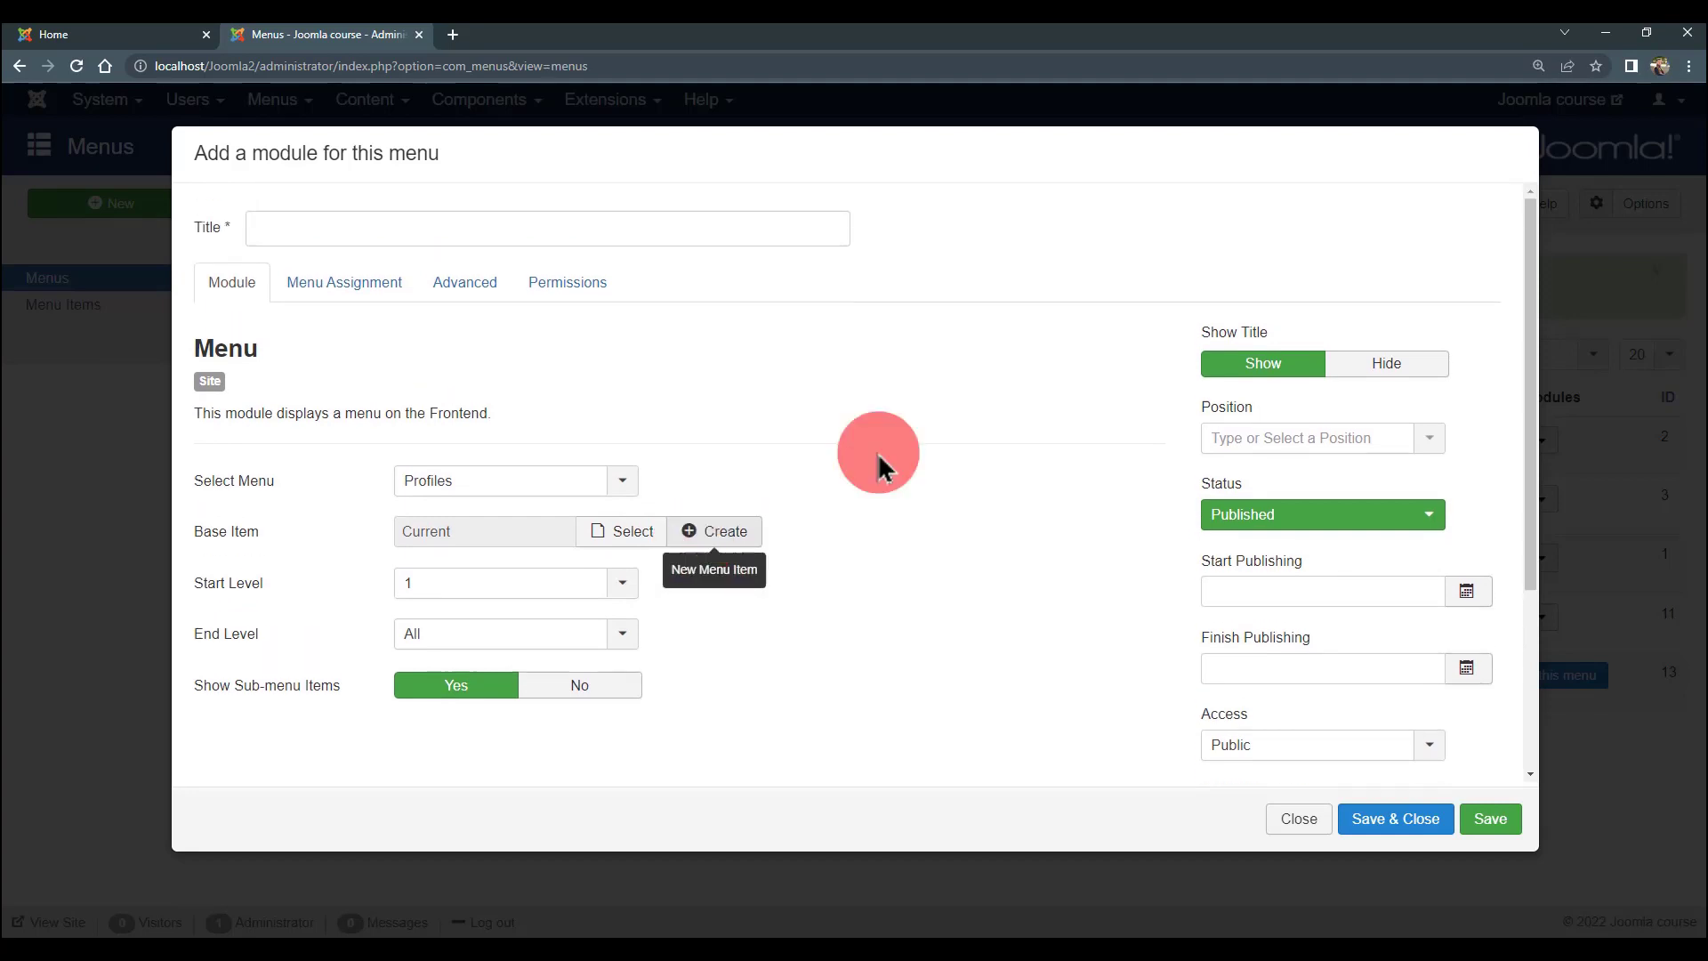
{"action": "left_click", "coordinate": [1270, 445]}
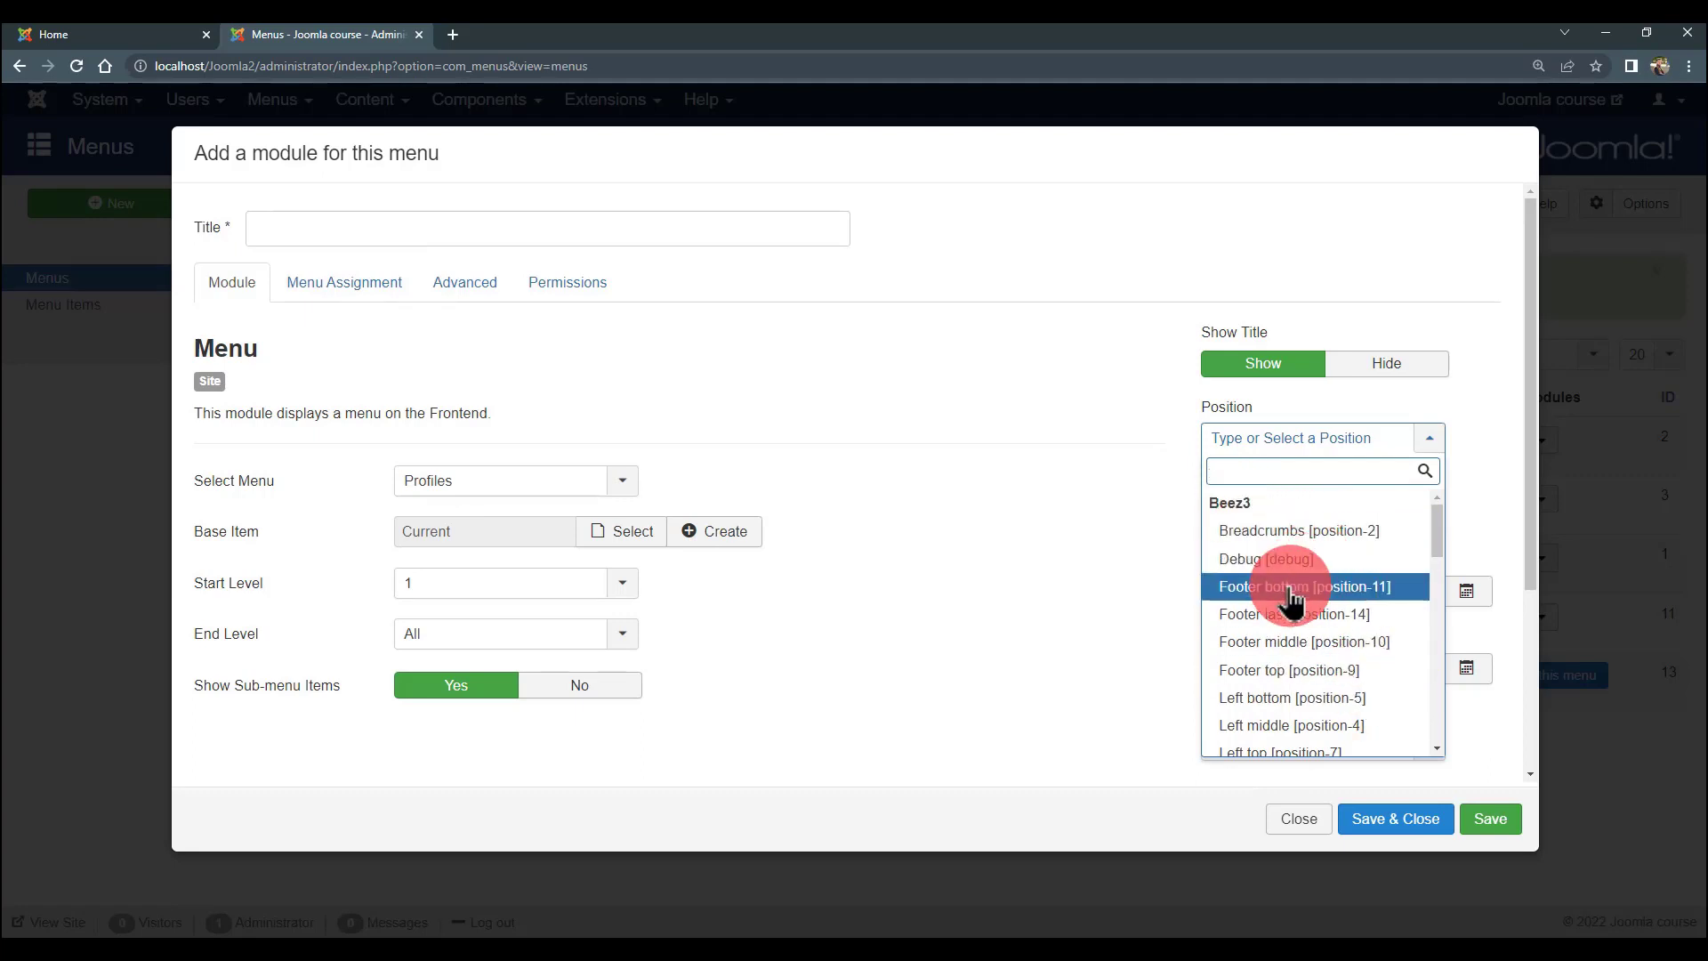
{"action": "scroll", "coordinate": [1285, 599], "scroll_direction": "down", "scroll_amount": 3}
{"action": "scroll", "coordinate": [1279, 639], "scroll_direction": "down", "scroll_amount": 2}
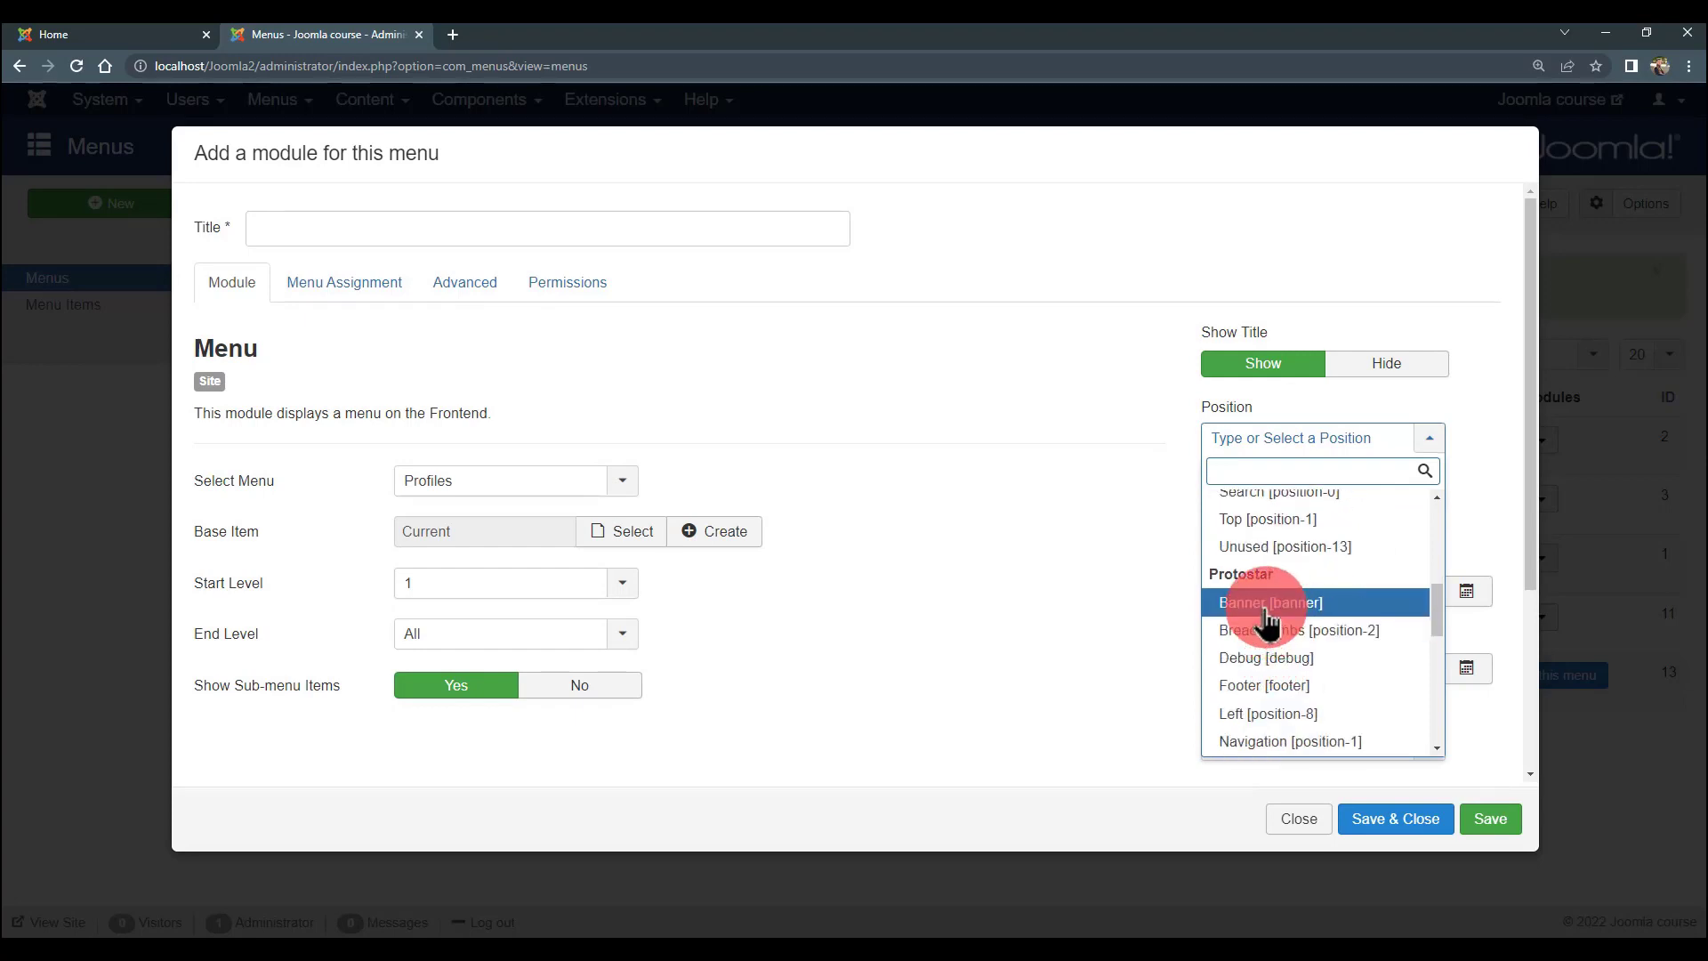
{"action": "scroll", "coordinate": [1268, 622], "scroll_direction": "down", "scroll_amount": 1}
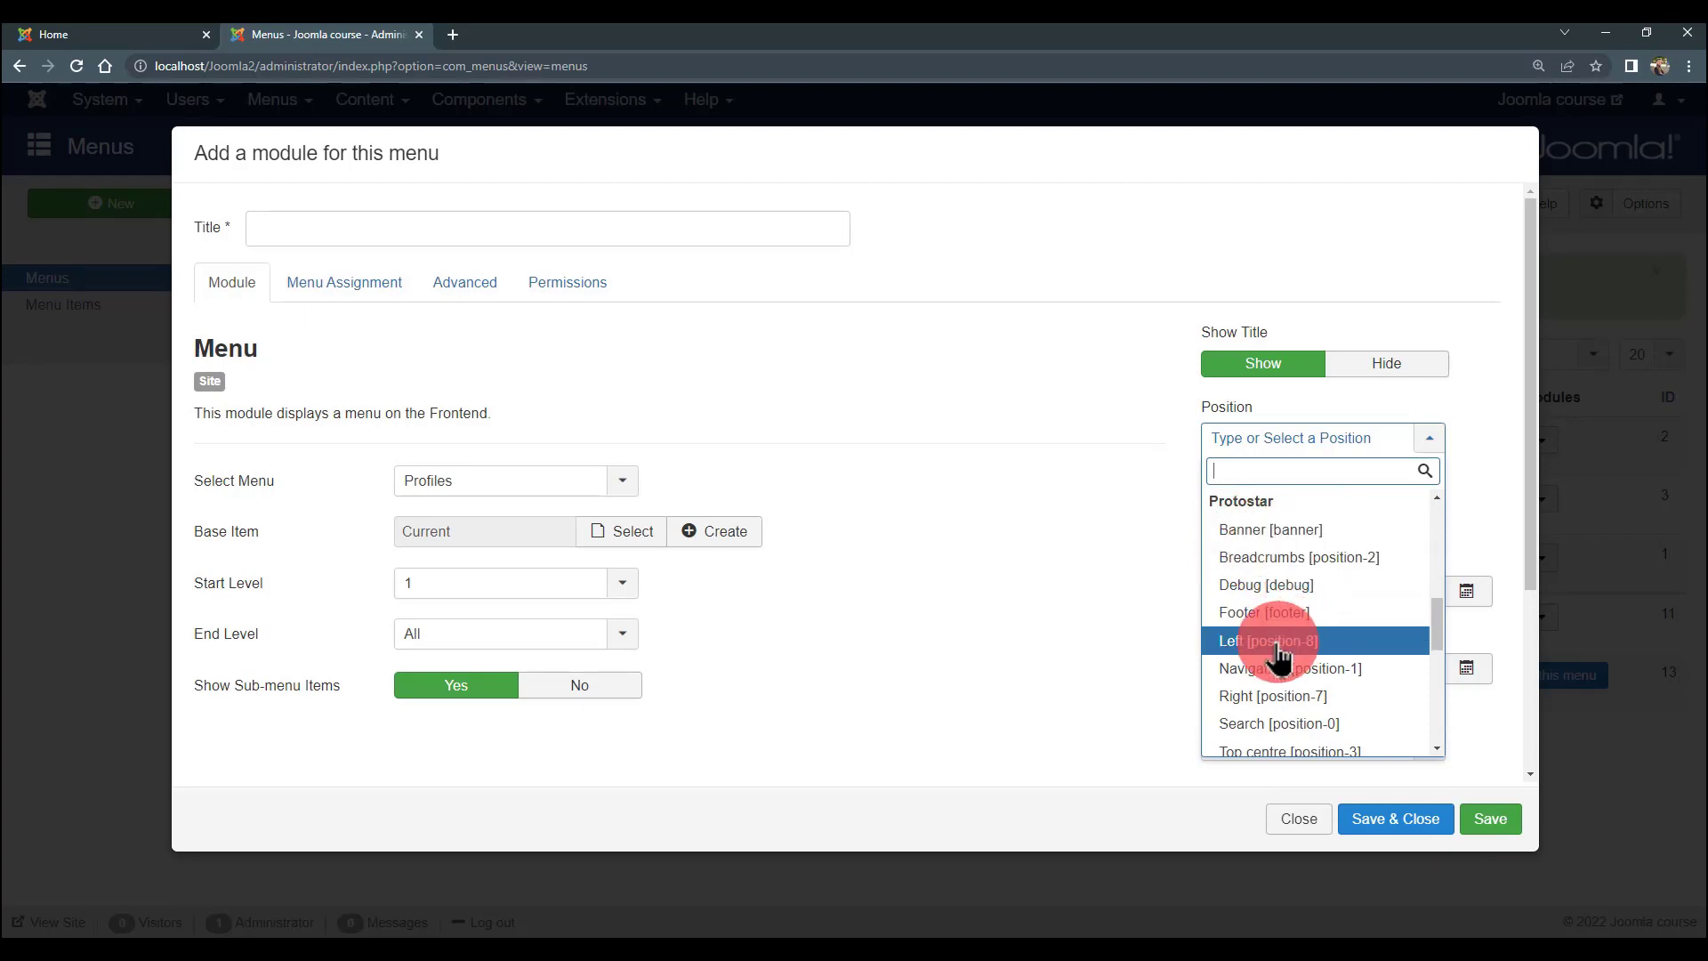
{"action": "left_click", "coordinate": [40, 33]}
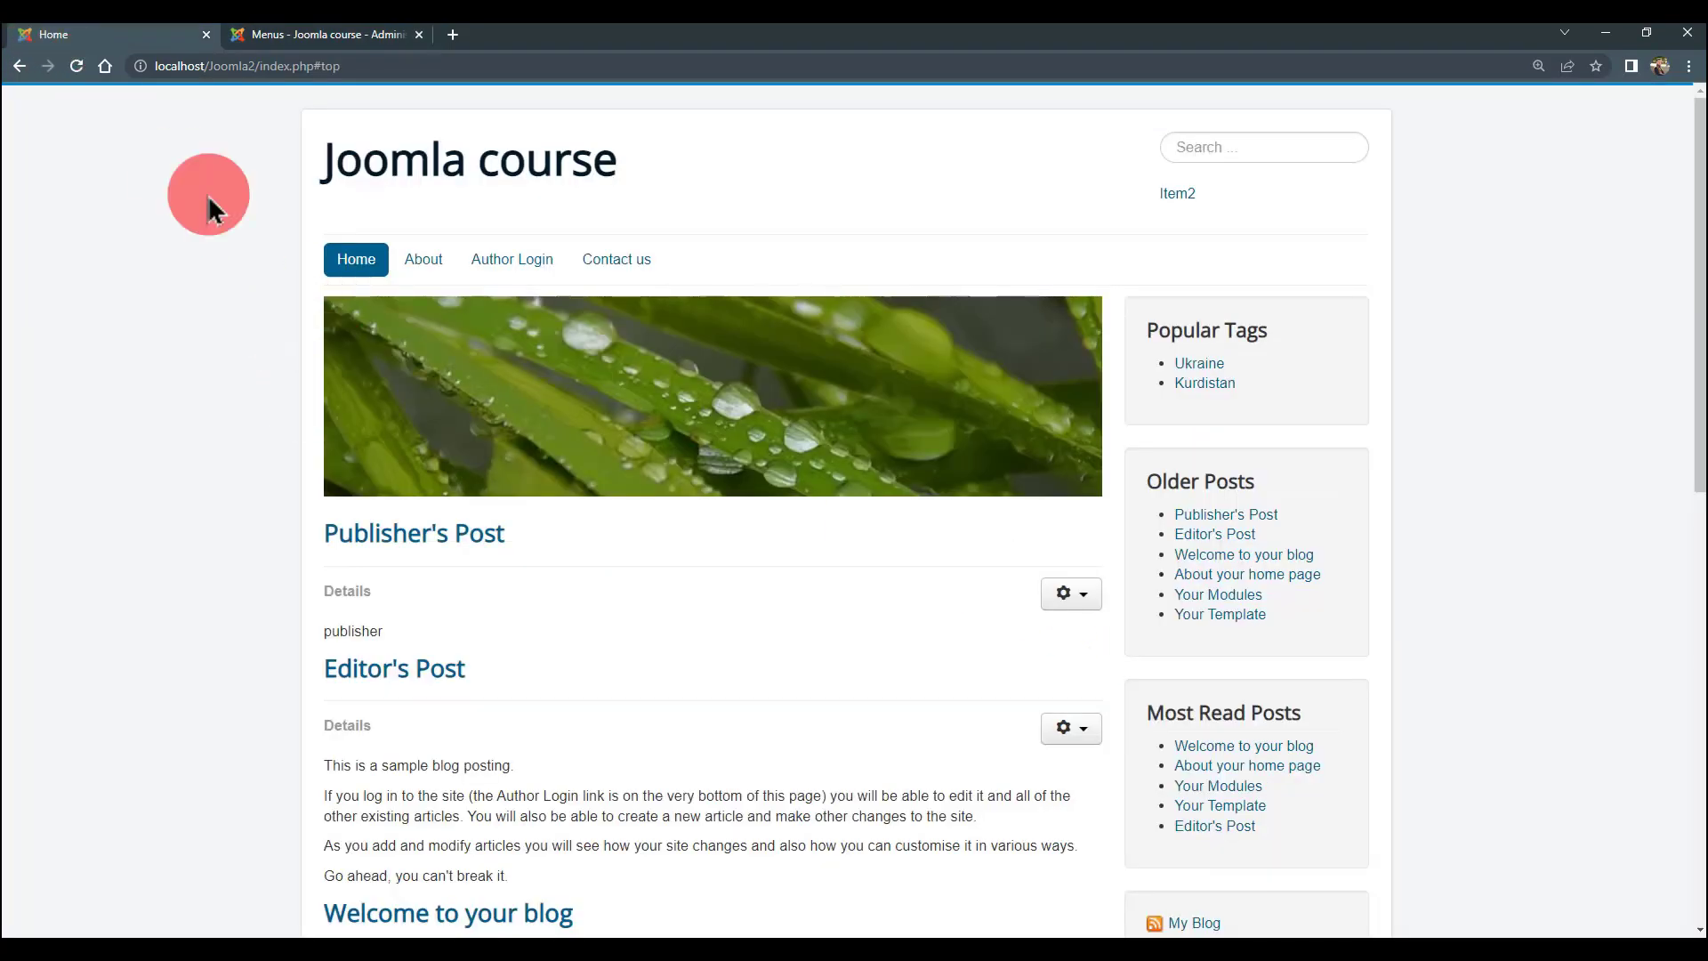
{"action": "left_click", "coordinate": [280, 36]}
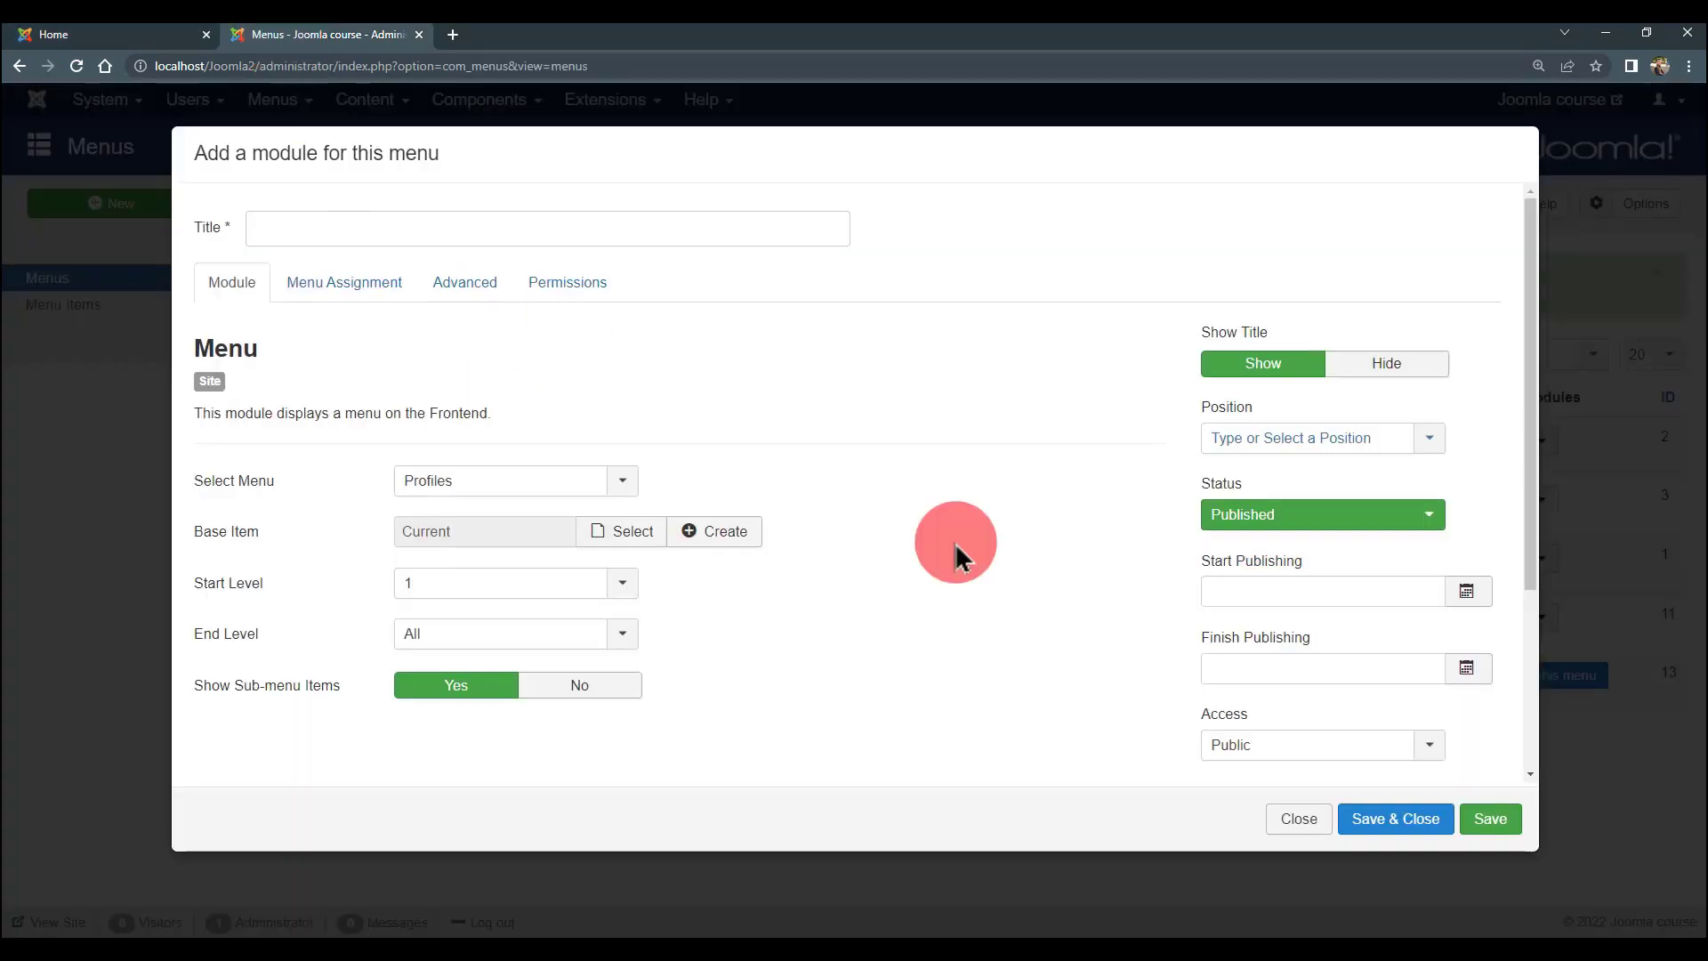
- Set position Left [position-8] and try saving, which fails for the missing title
{"action": "left_click", "coordinate": [1318, 442]}
{"action": "scroll", "coordinate": [1272, 605], "scroll_direction": "down", "scroll_amount": 2}
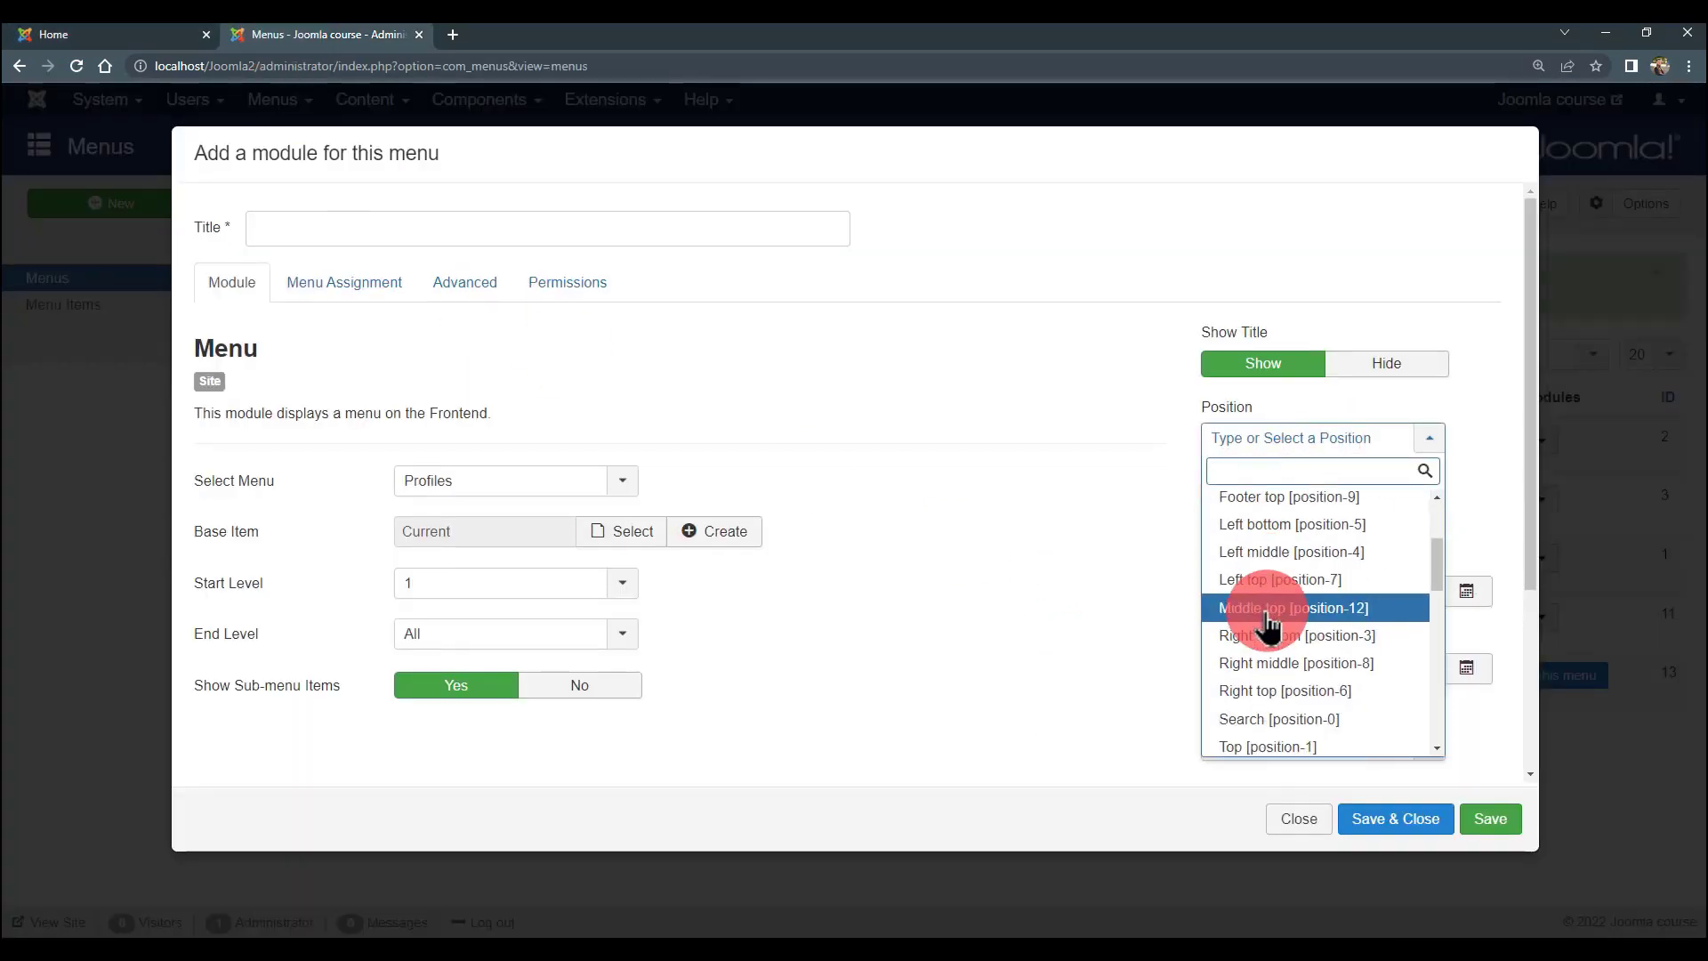
{"action": "scroll", "coordinate": [1272, 623], "scroll_direction": "down", "scroll_amount": 4}
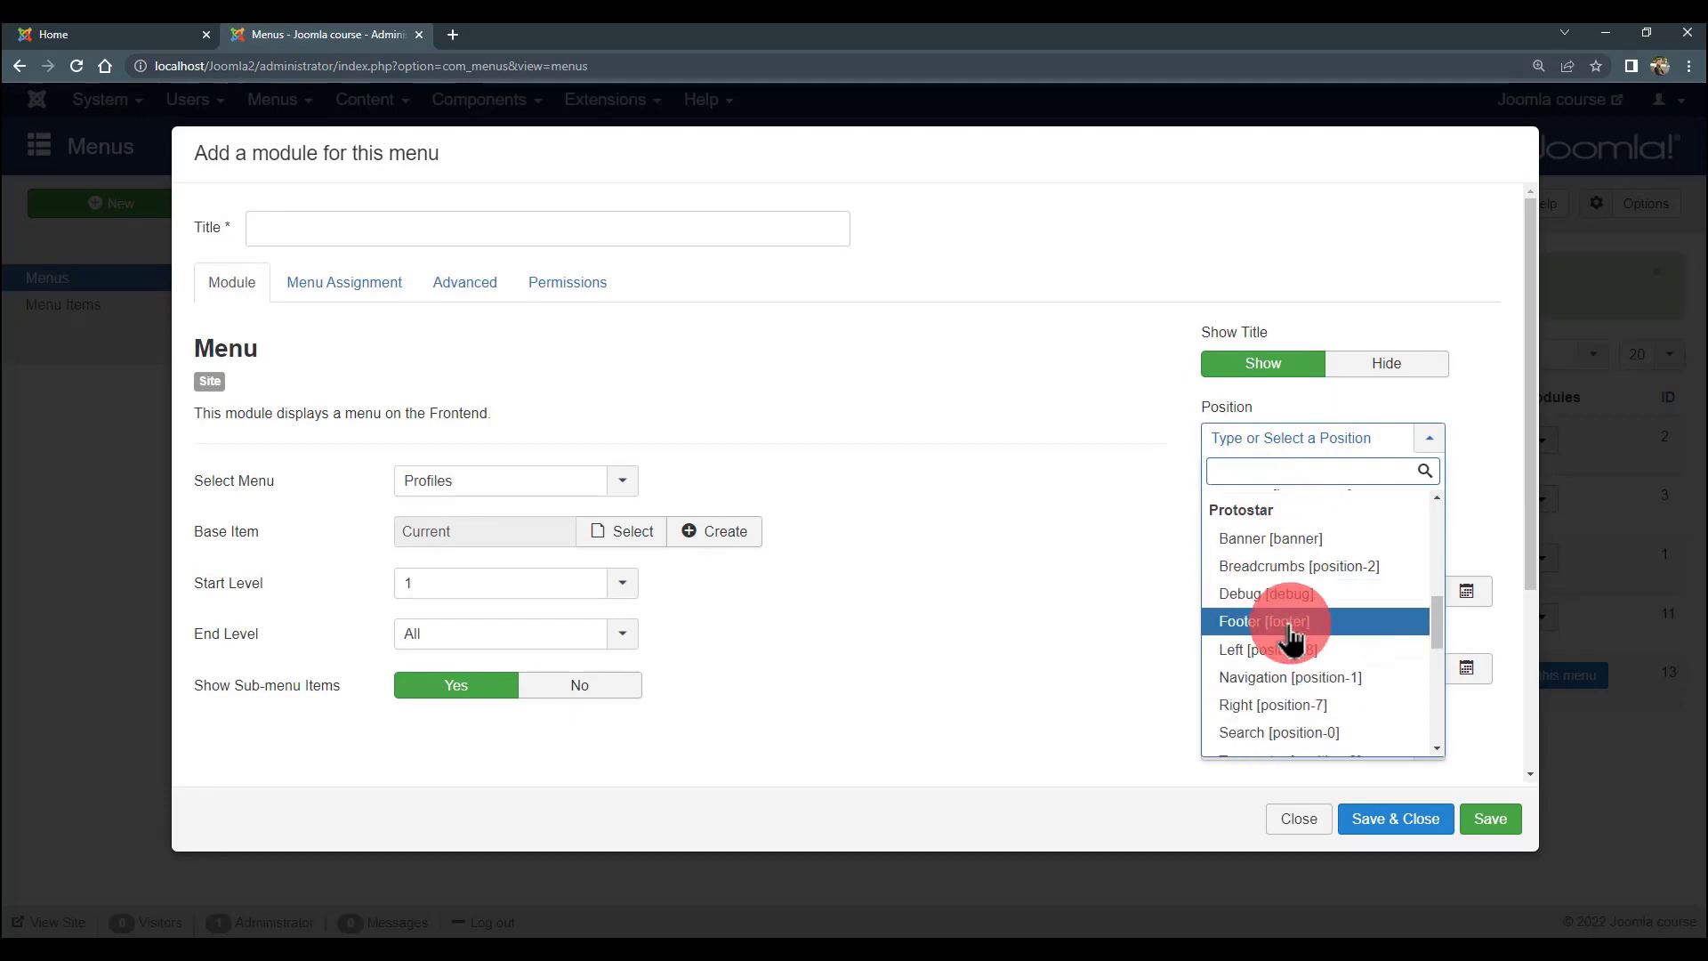
{"action": "left_click", "coordinate": [1255, 650]}
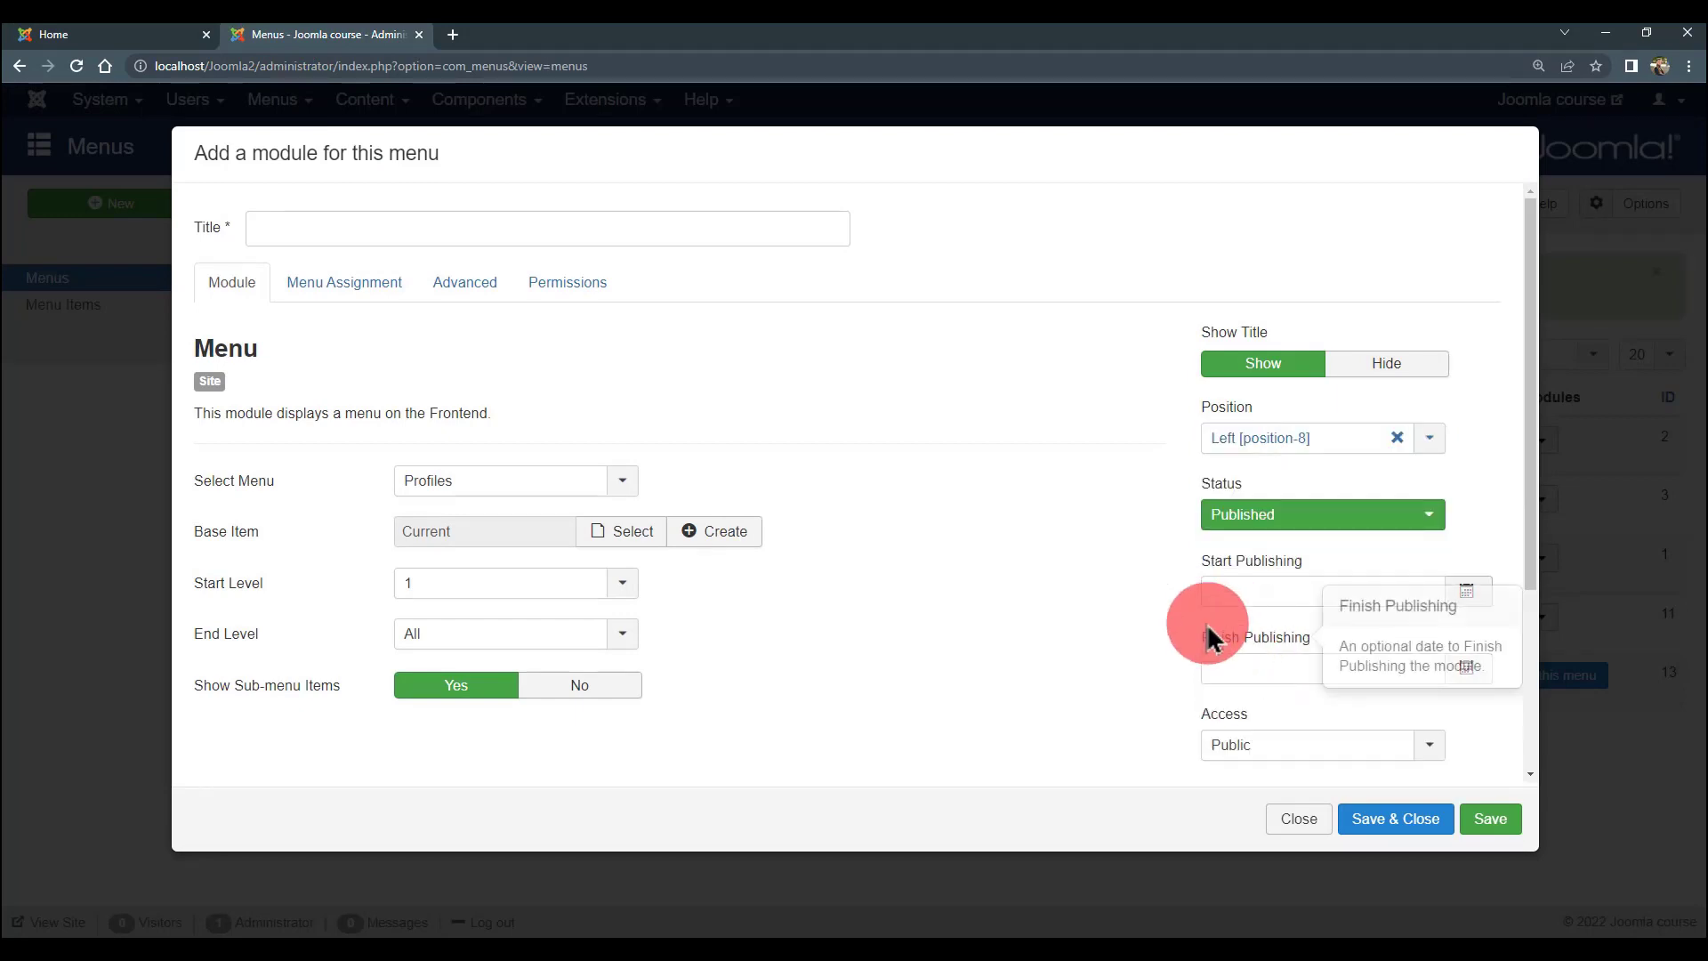
{"action": "left_click", "coordinate": [1488, 818]}
{"action": "left_click", "coordinate": [374, 319]}
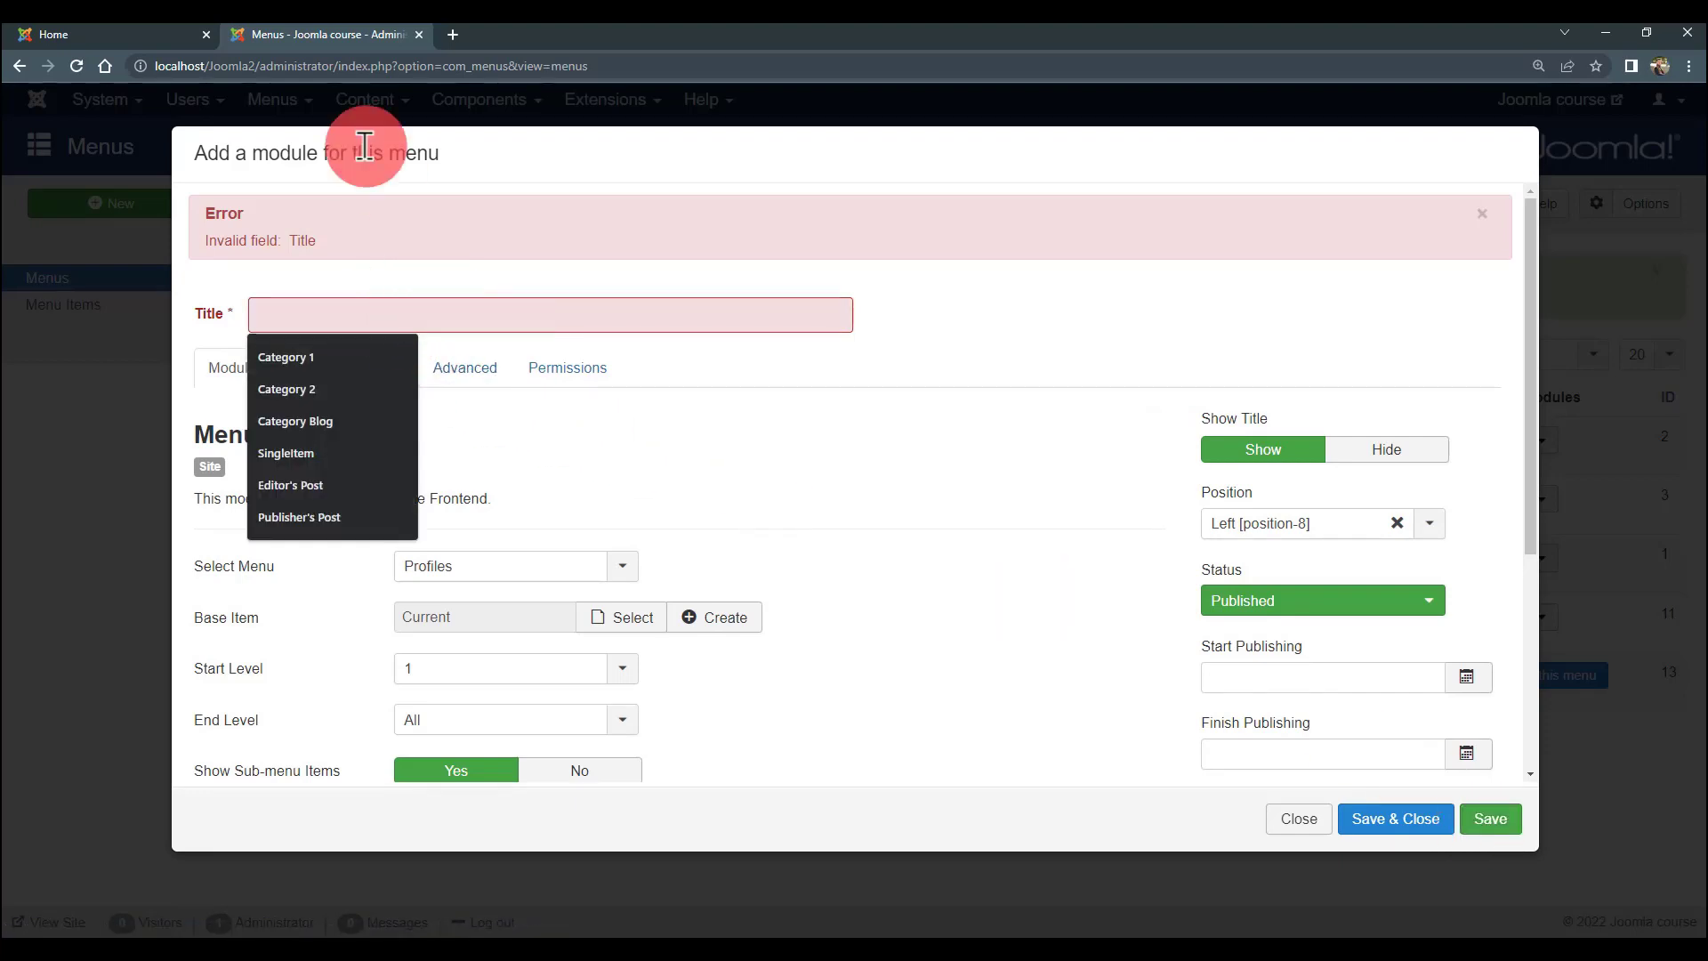
- Title the Profiles menu module 'Accounts' and save it
{"action": "left_click", "coordinate": [42, 34]}
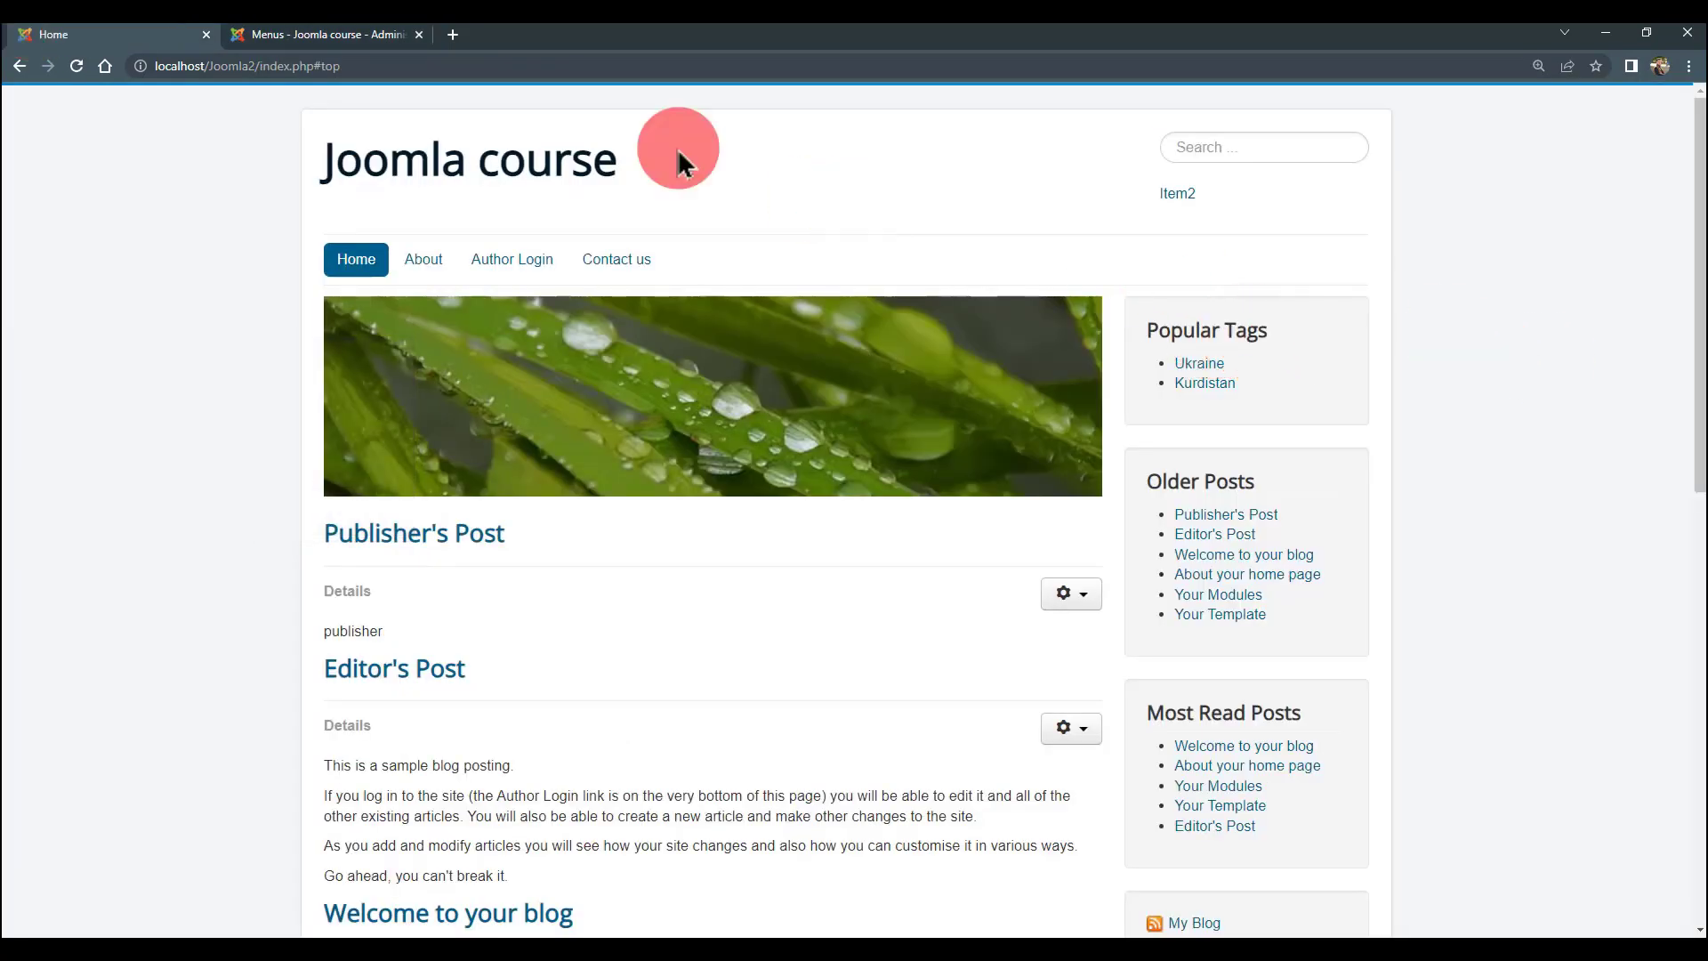
{"action": "left_click", "coordinate": [329, 36]}
{"action": "left_click", "coordinate": [350, 303]}
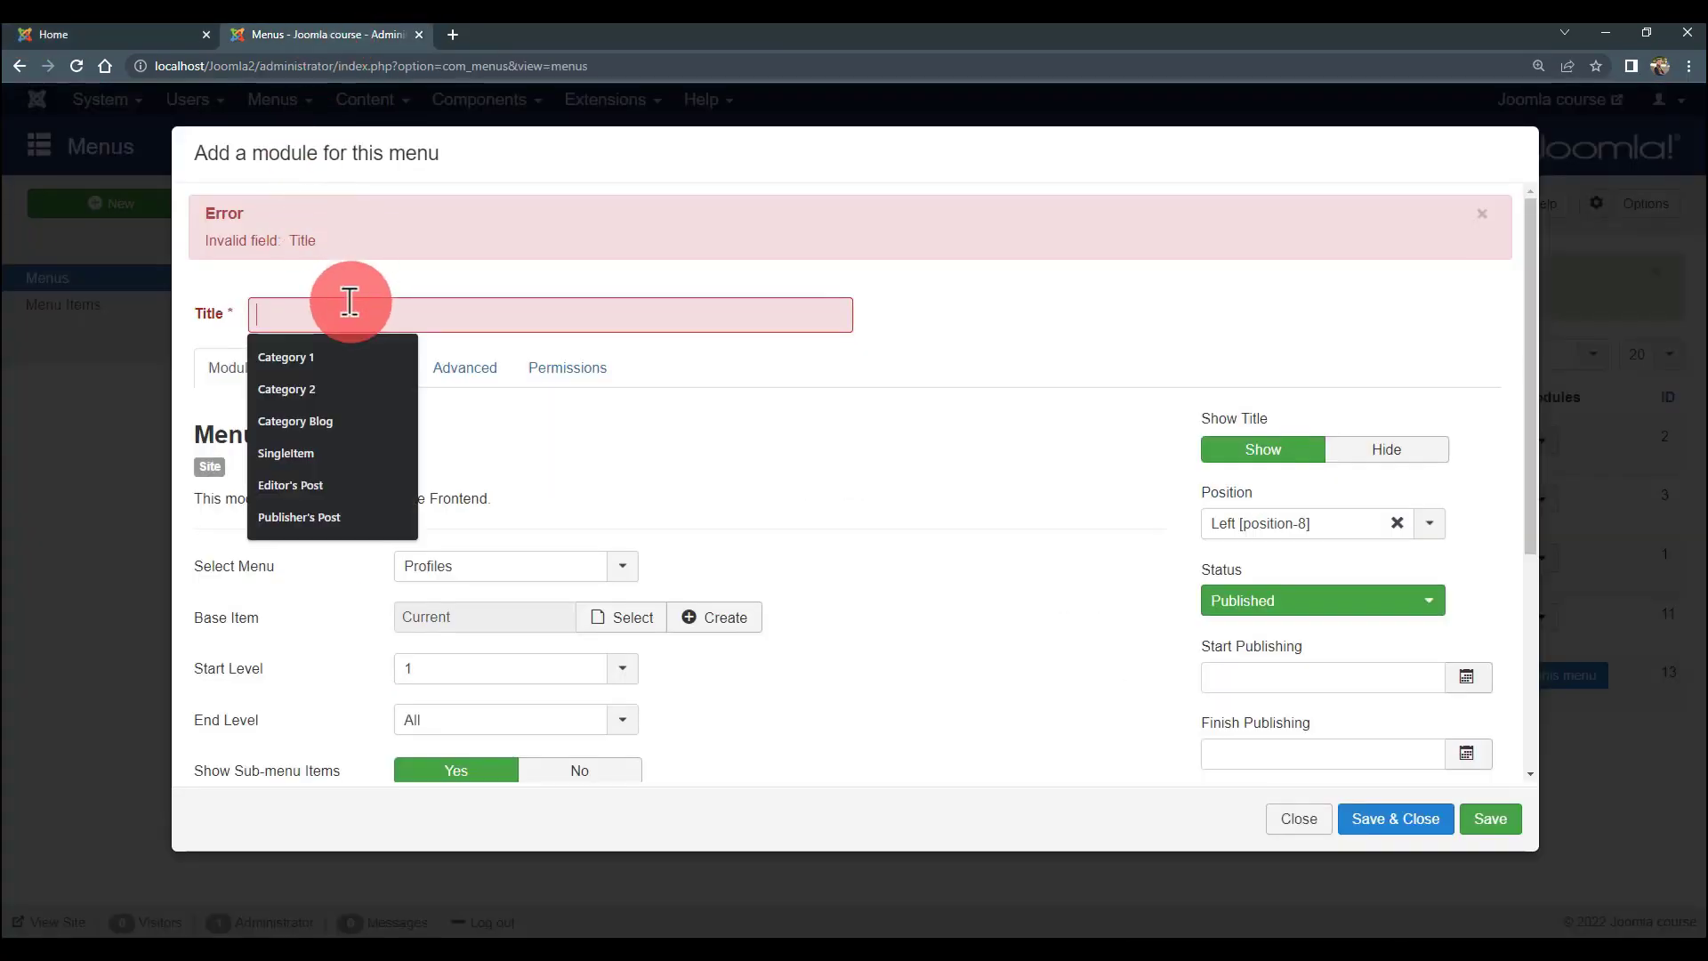
{"action": "type", "text": "P"}
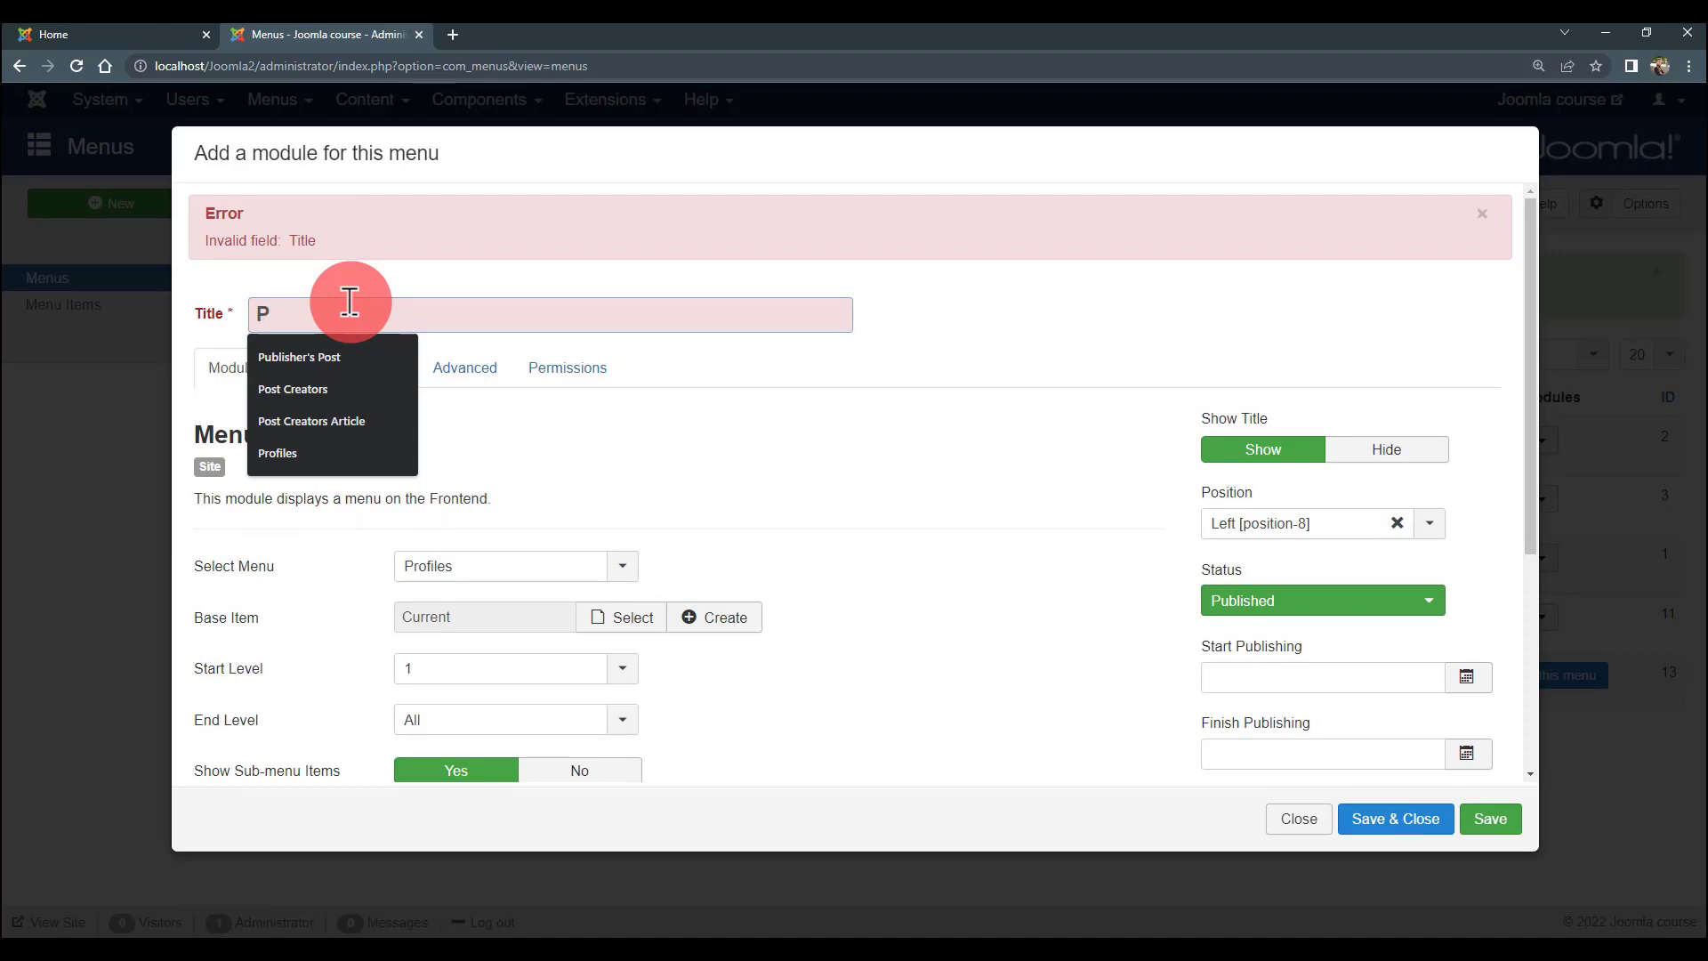
{"action": "key", "text": "BackSpace"}
{"action": "type", "text": "Account"}
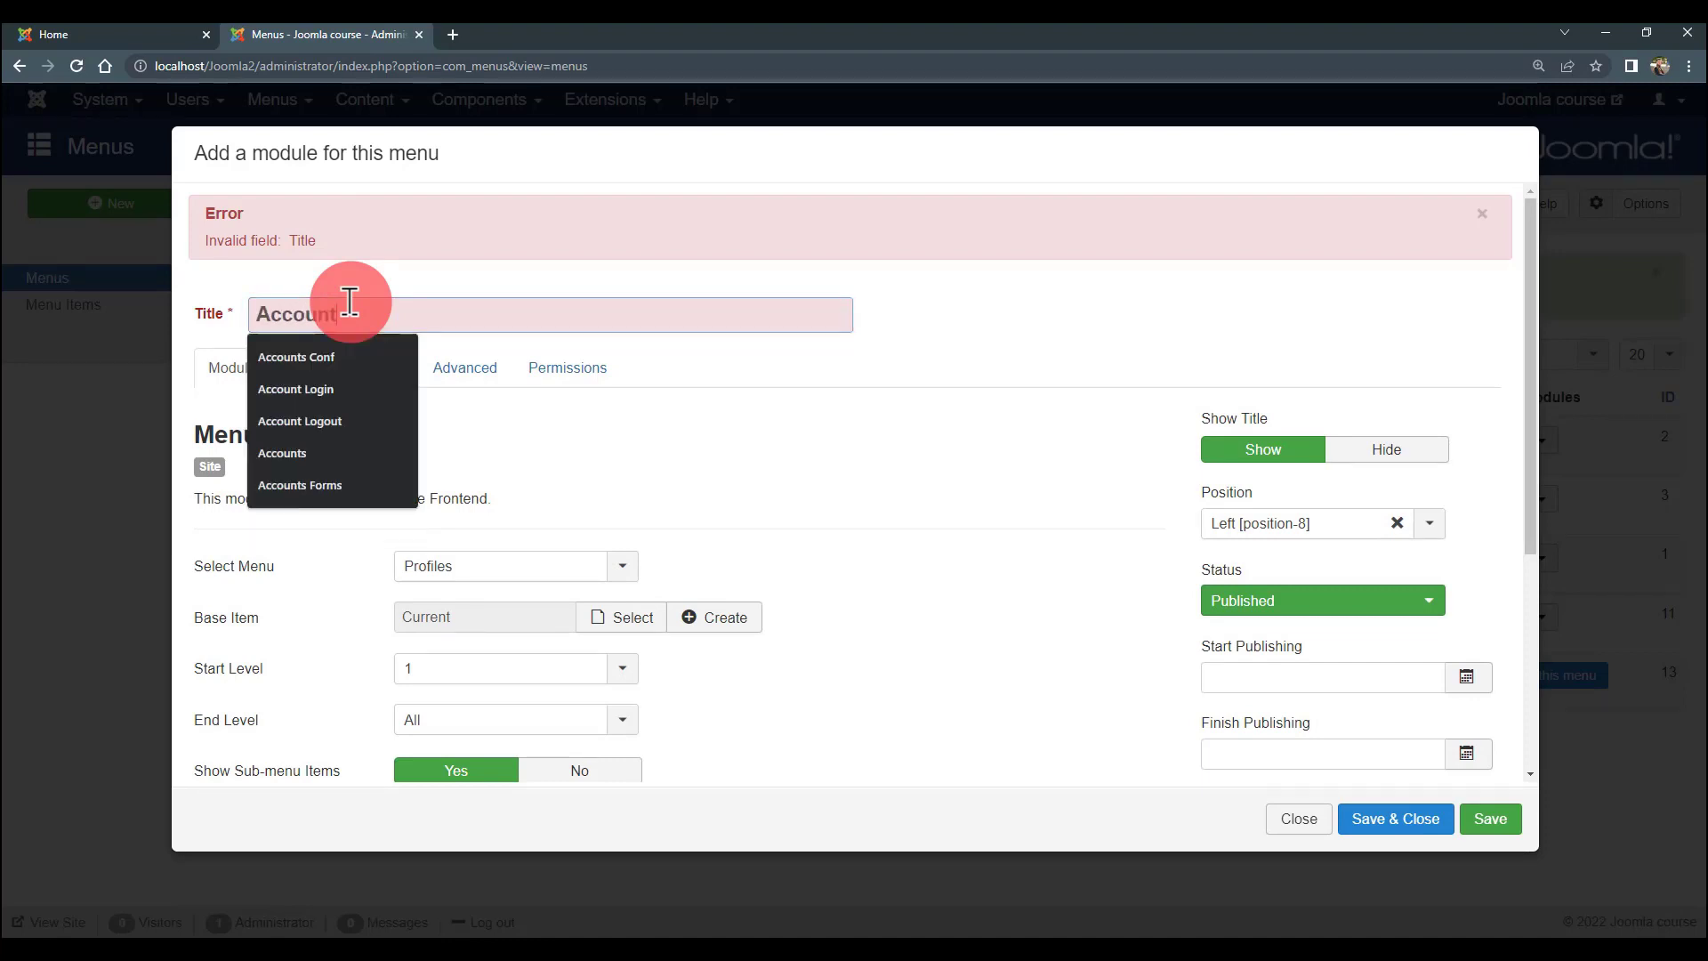
{"action": "type", "text": "s"}
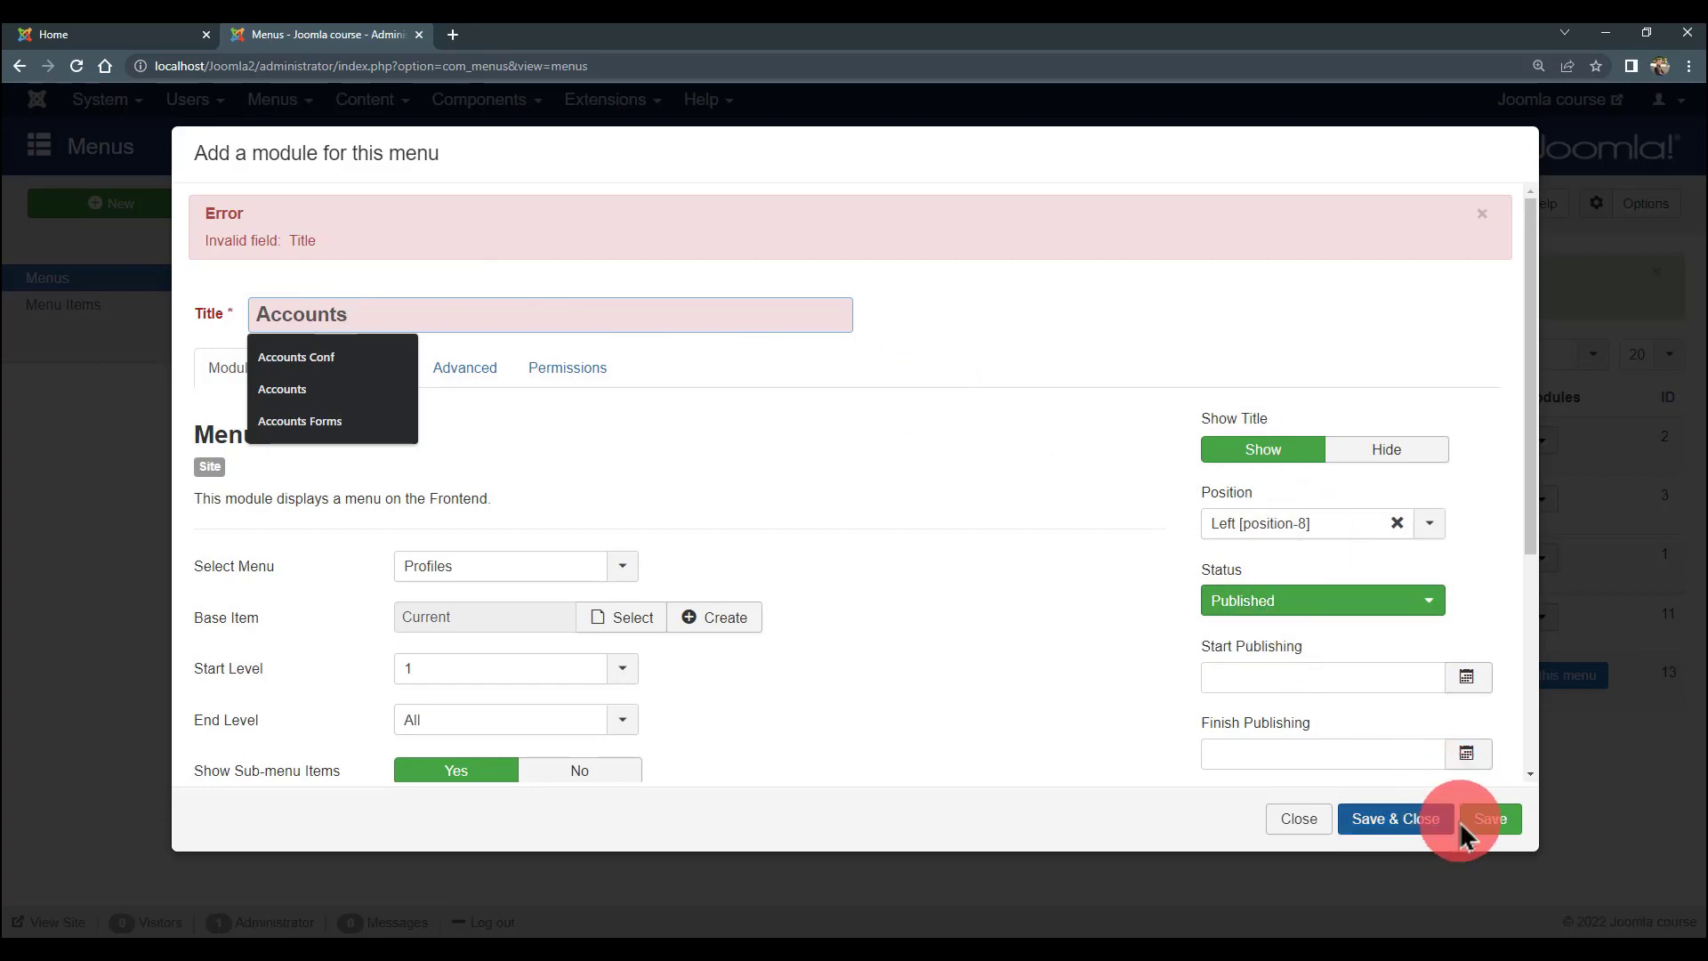
{"action": "left_click", "coordinate": [1490, 820]}
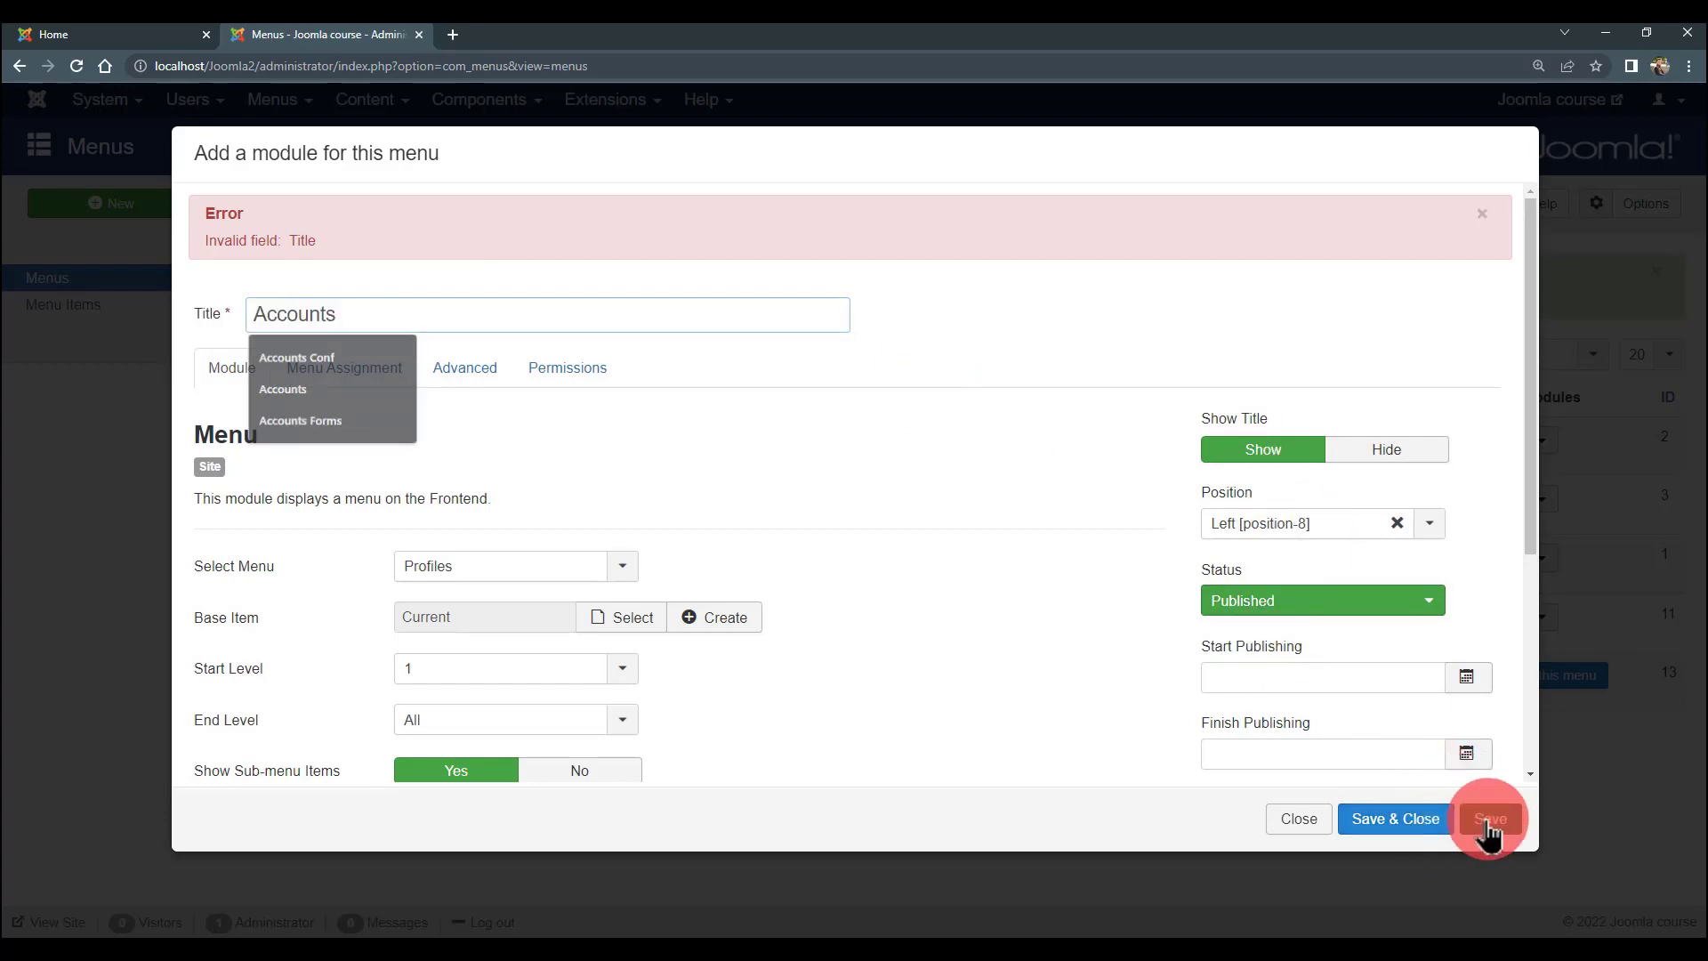
- Close the module editor, reload the Menus list and view the site's front page
{"action": "left_click", "coordinate": [1413, 826]}
{"action": "left_click", "coordinate": [1296, 832]}
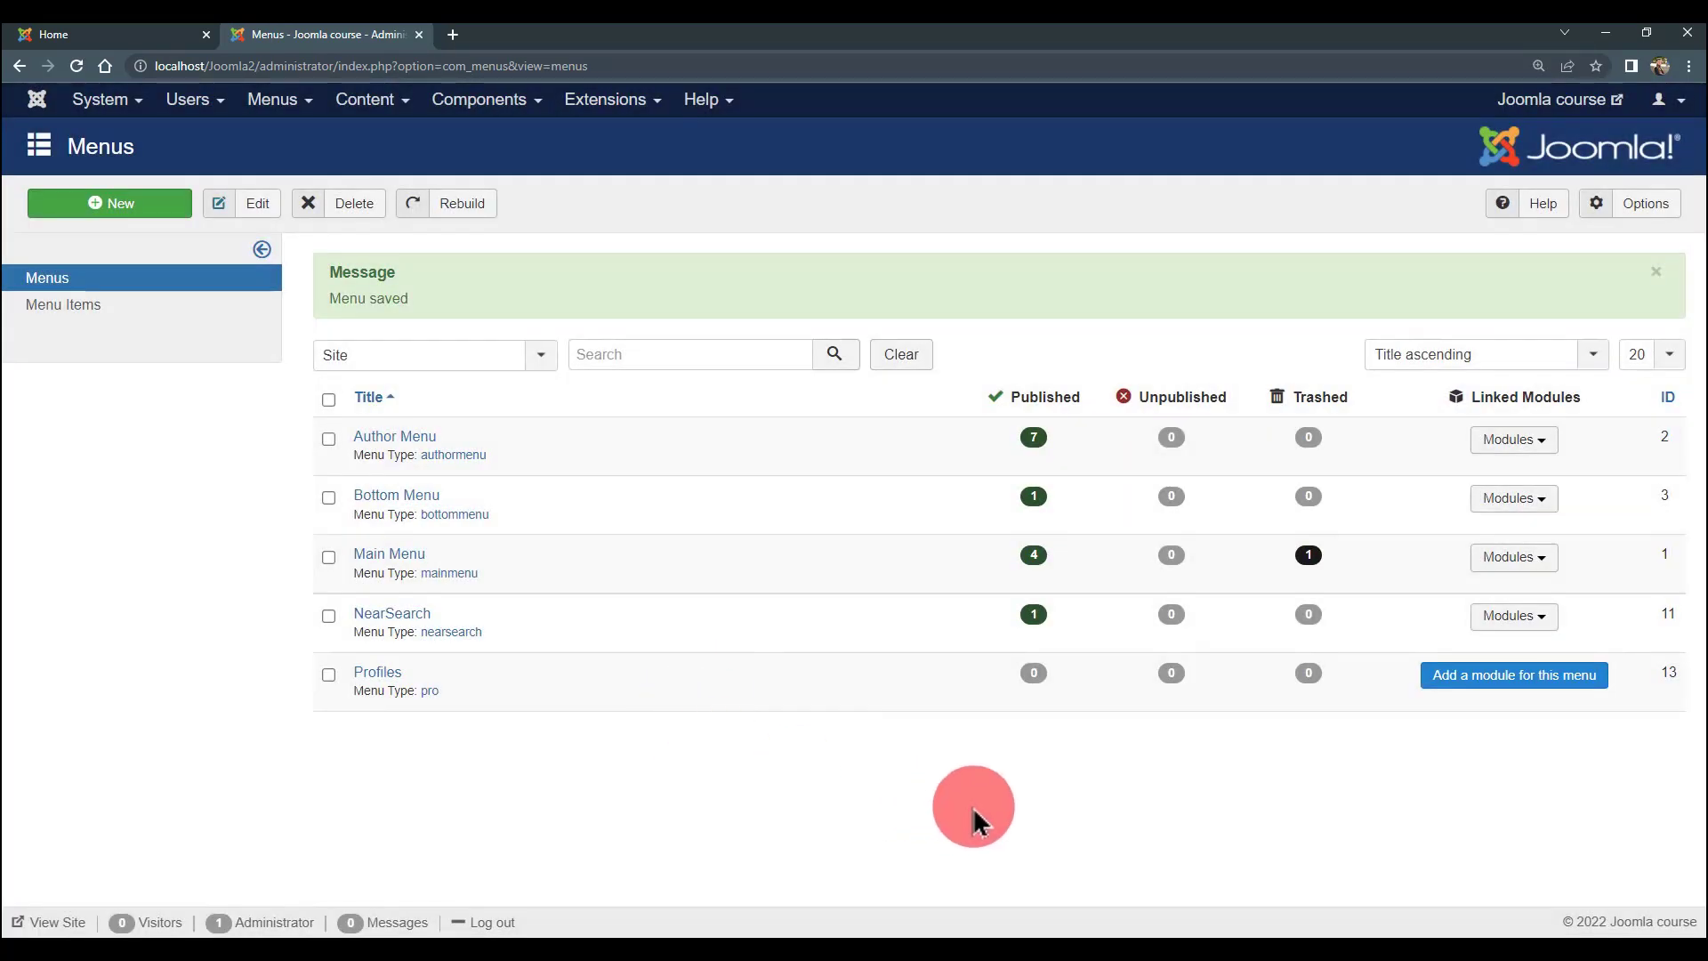
{"action": "key", "text": "F5"}
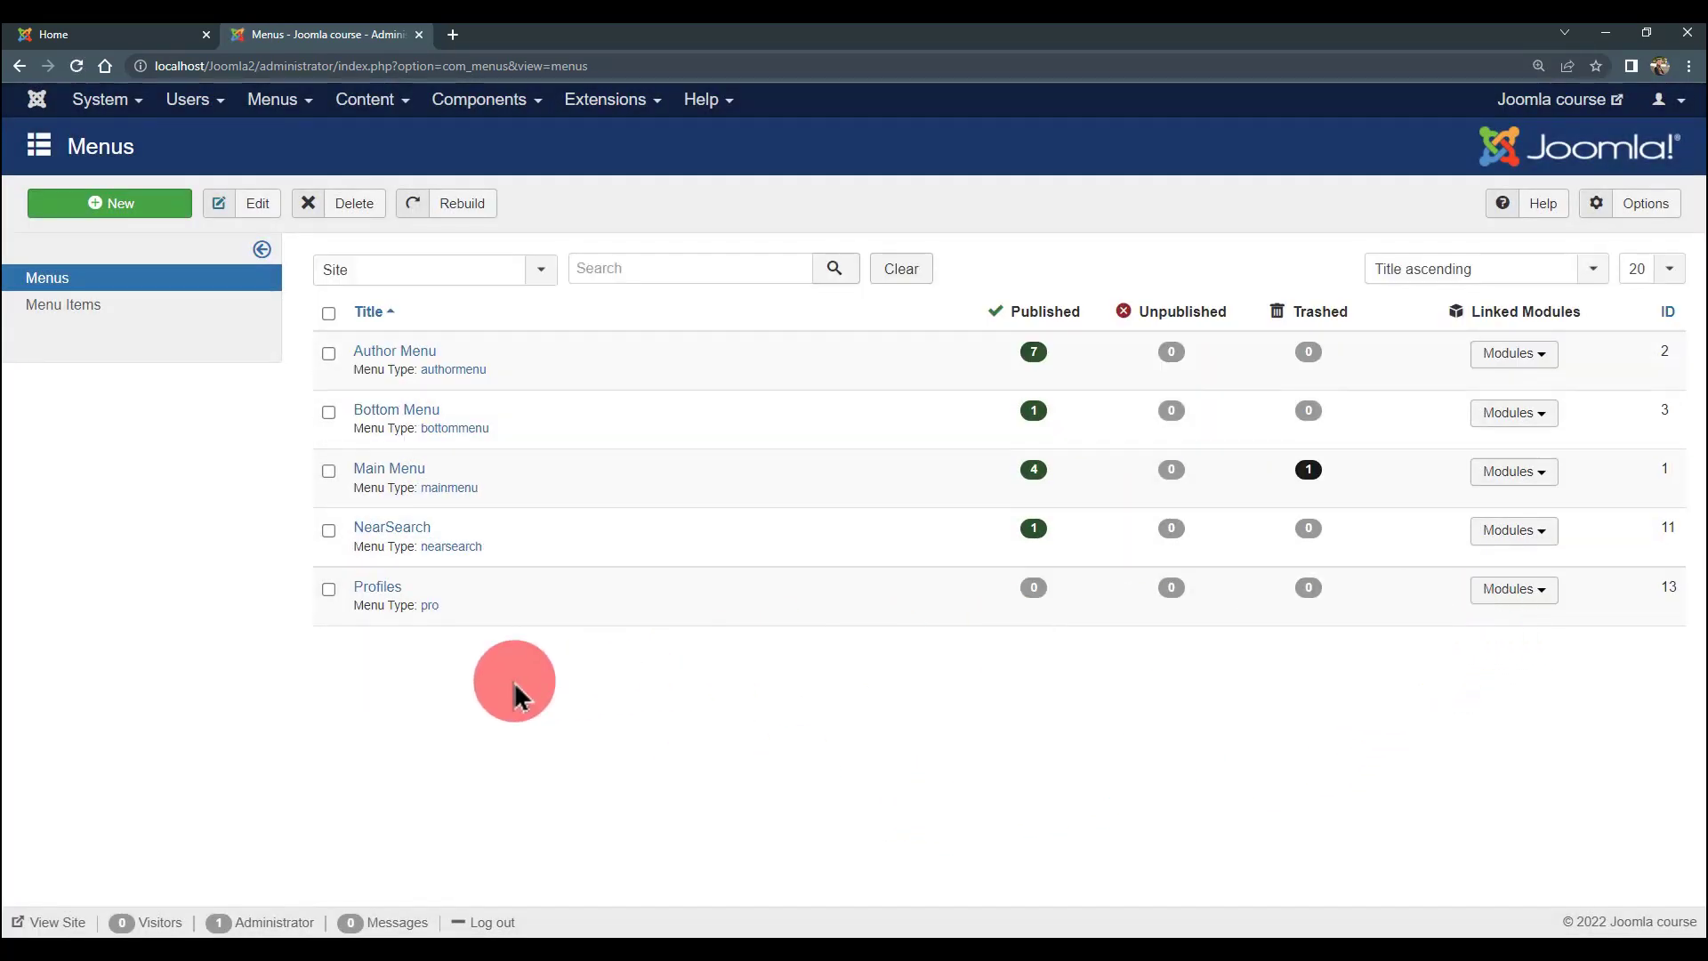
{"action": "left_click", "coordinate": [50, 38]}
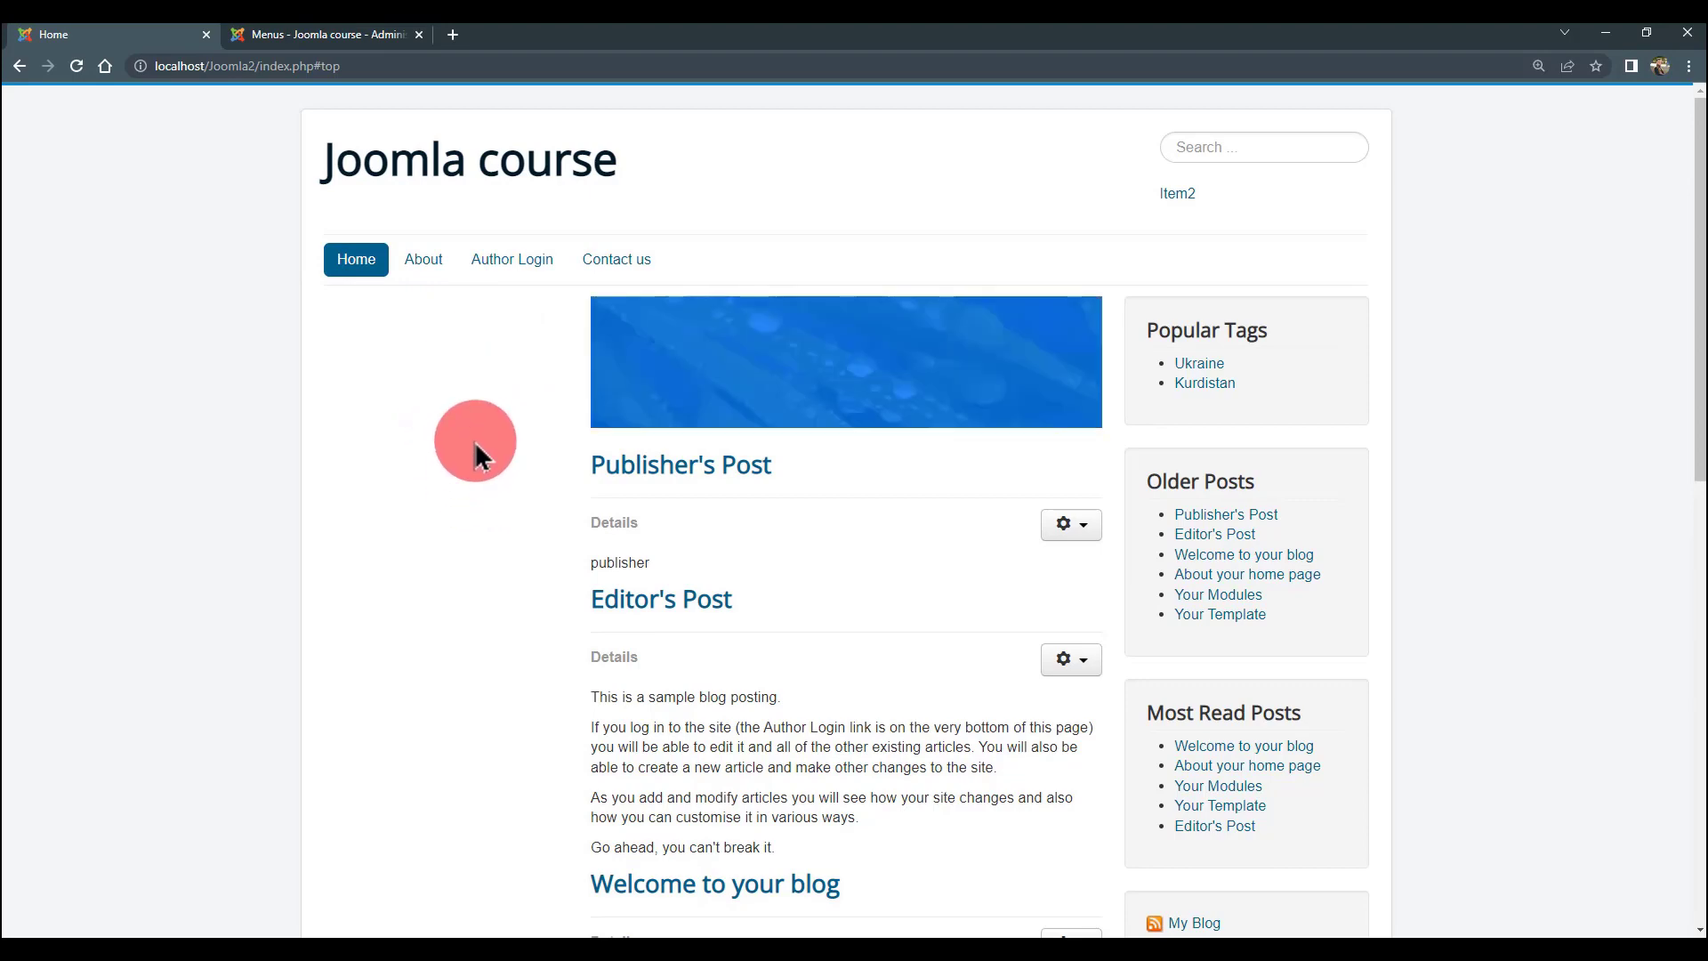
- Return to the admin tab to reach the Profiles menu's empty item list
{"action": "left_click", "coordinate": [258, 35]}
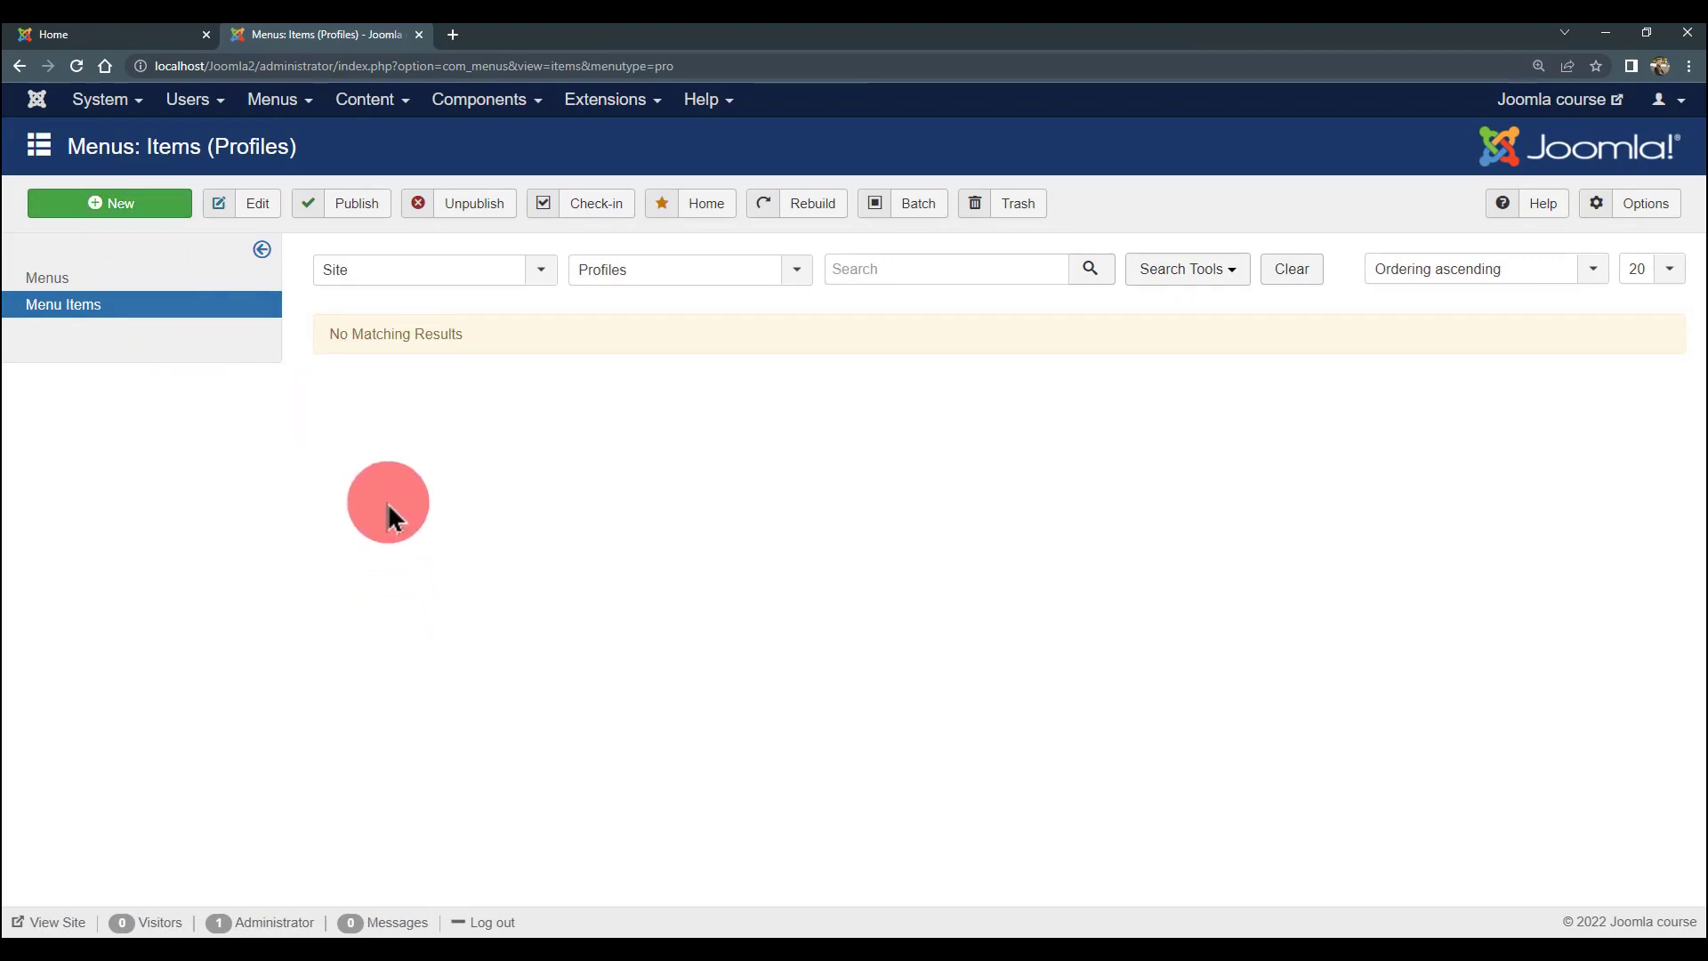
- Start a new Profiles menu item titled 'All-Authors'
{"action": "left_click", "coordinate": [131, 216]}
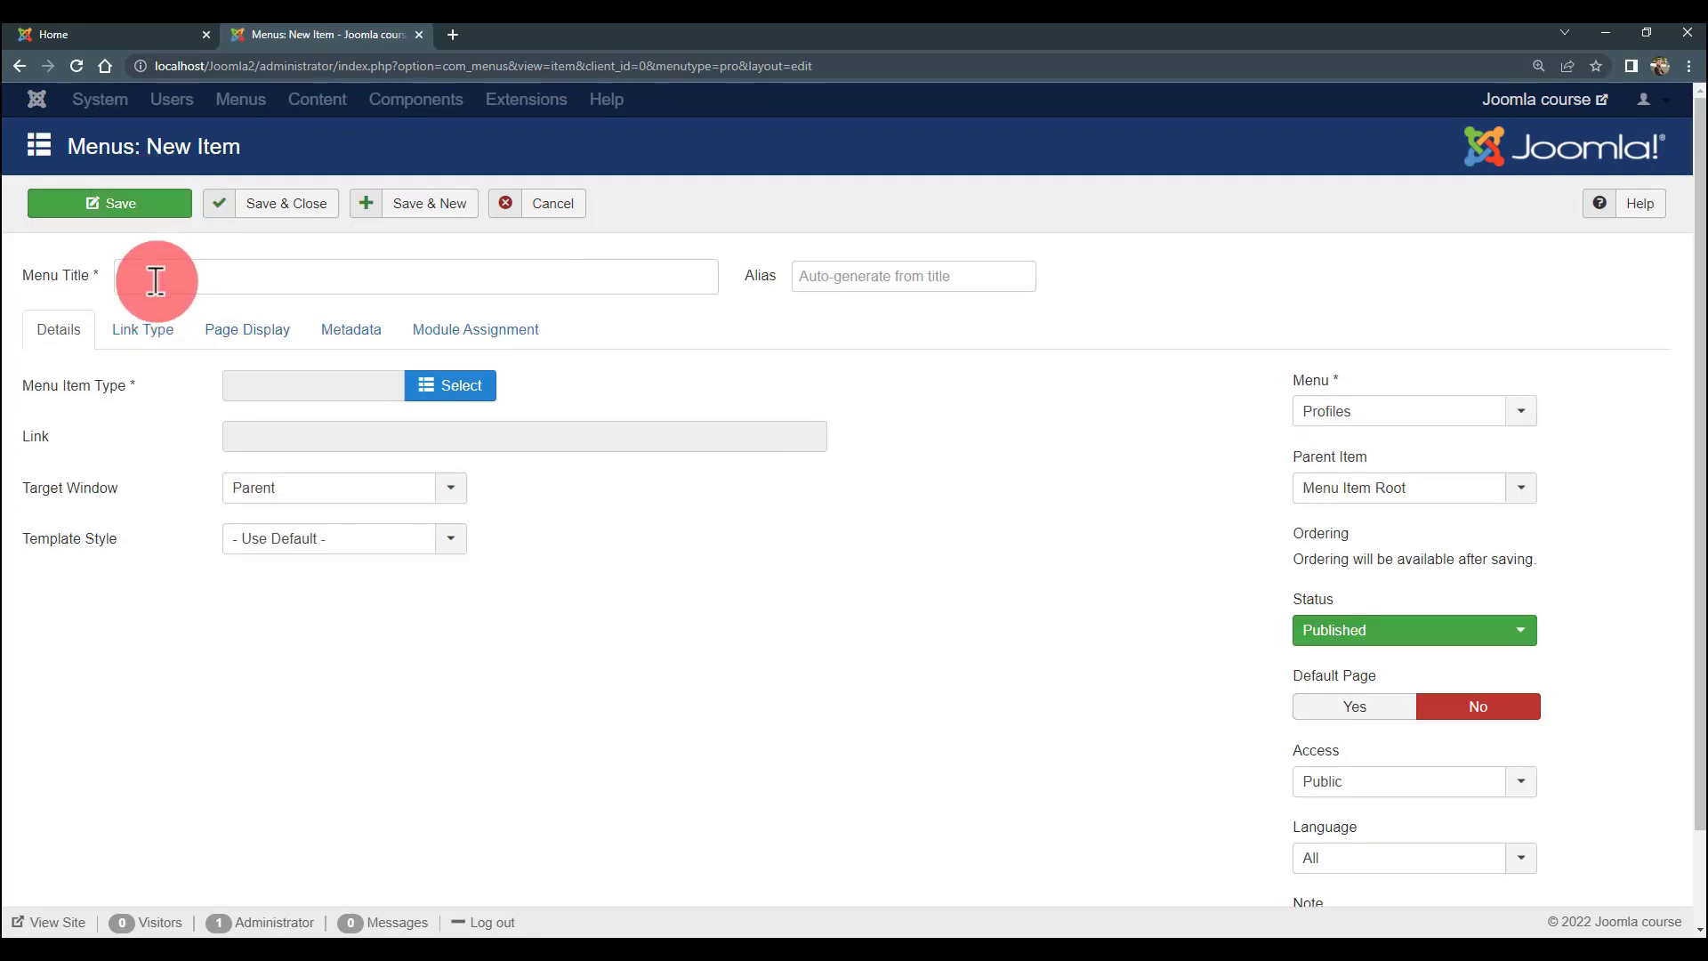
{"action": "left_click", "coordinate": [155, 282]}
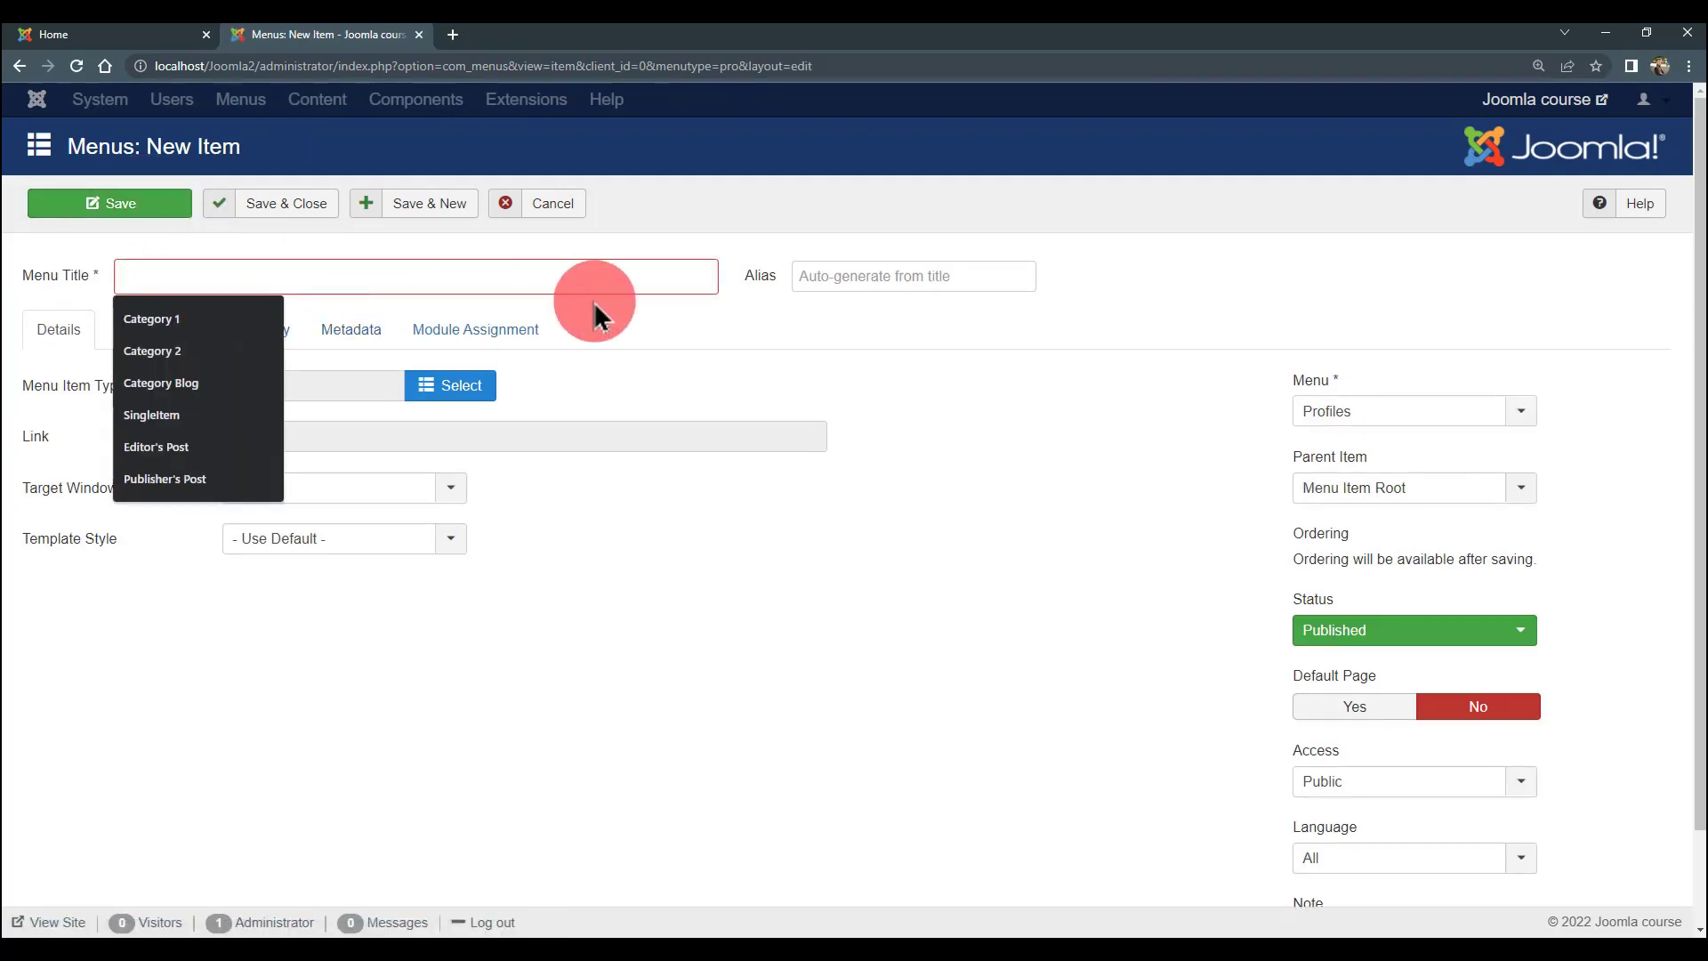
{"action": "left_click", "coordinate": [722, 355]}
{"action": "left_click", "coordinate": [577, 277]}
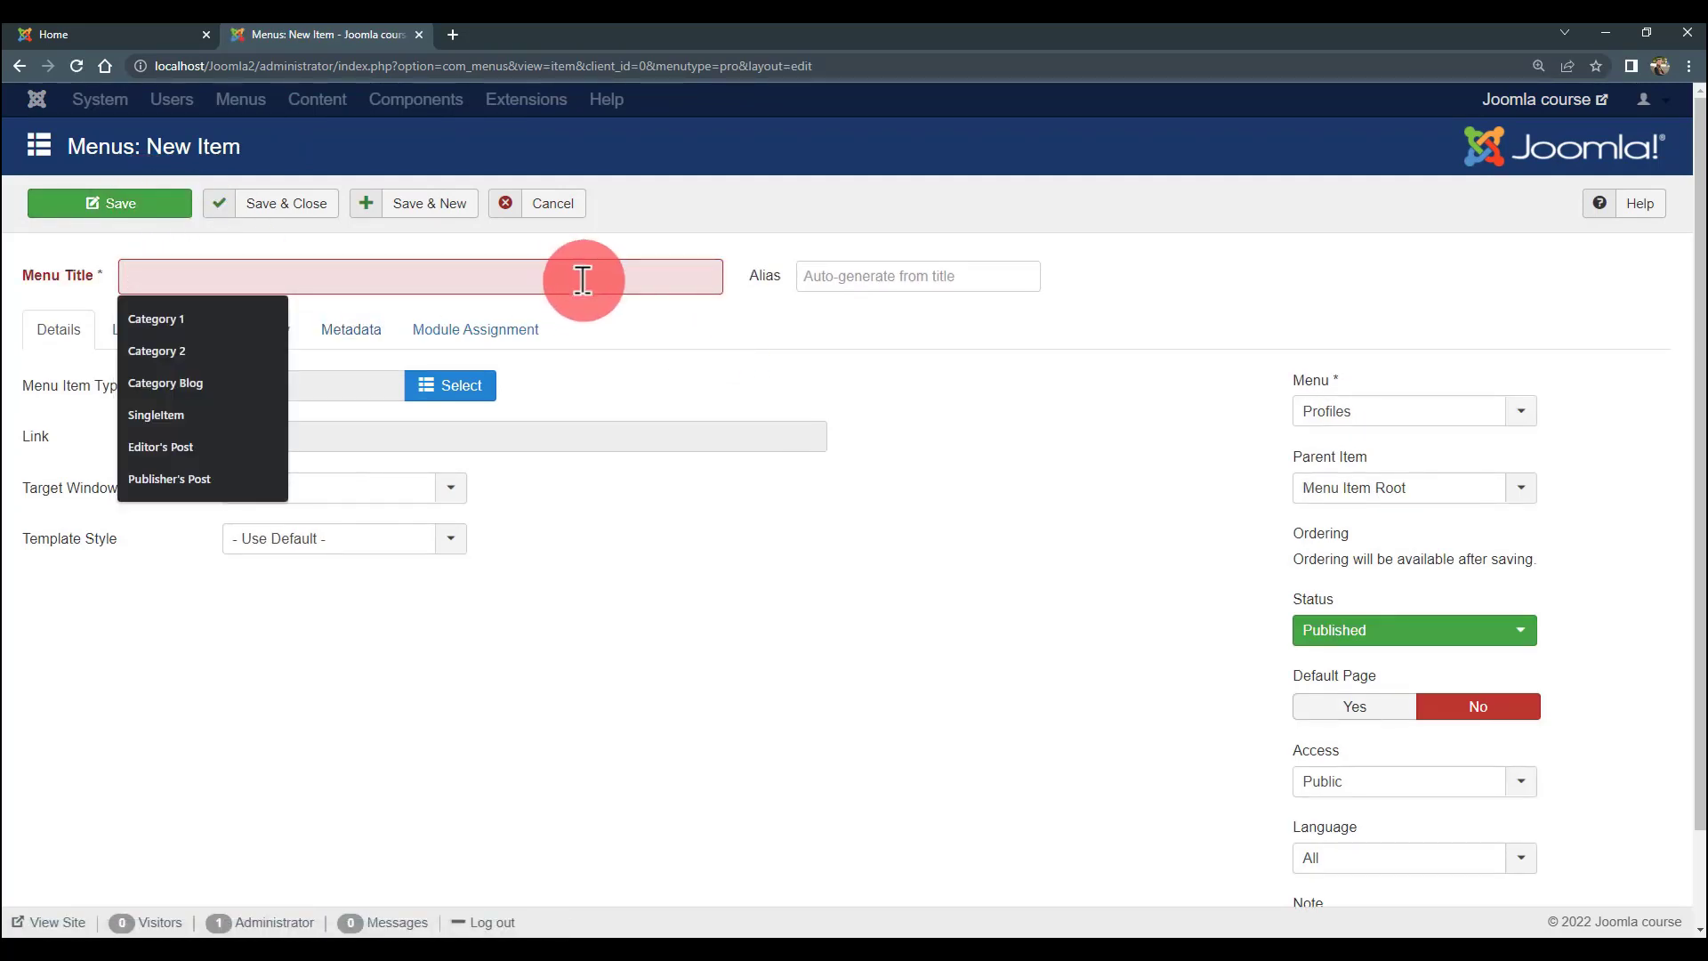
{"action": "type", "text": "Al"}
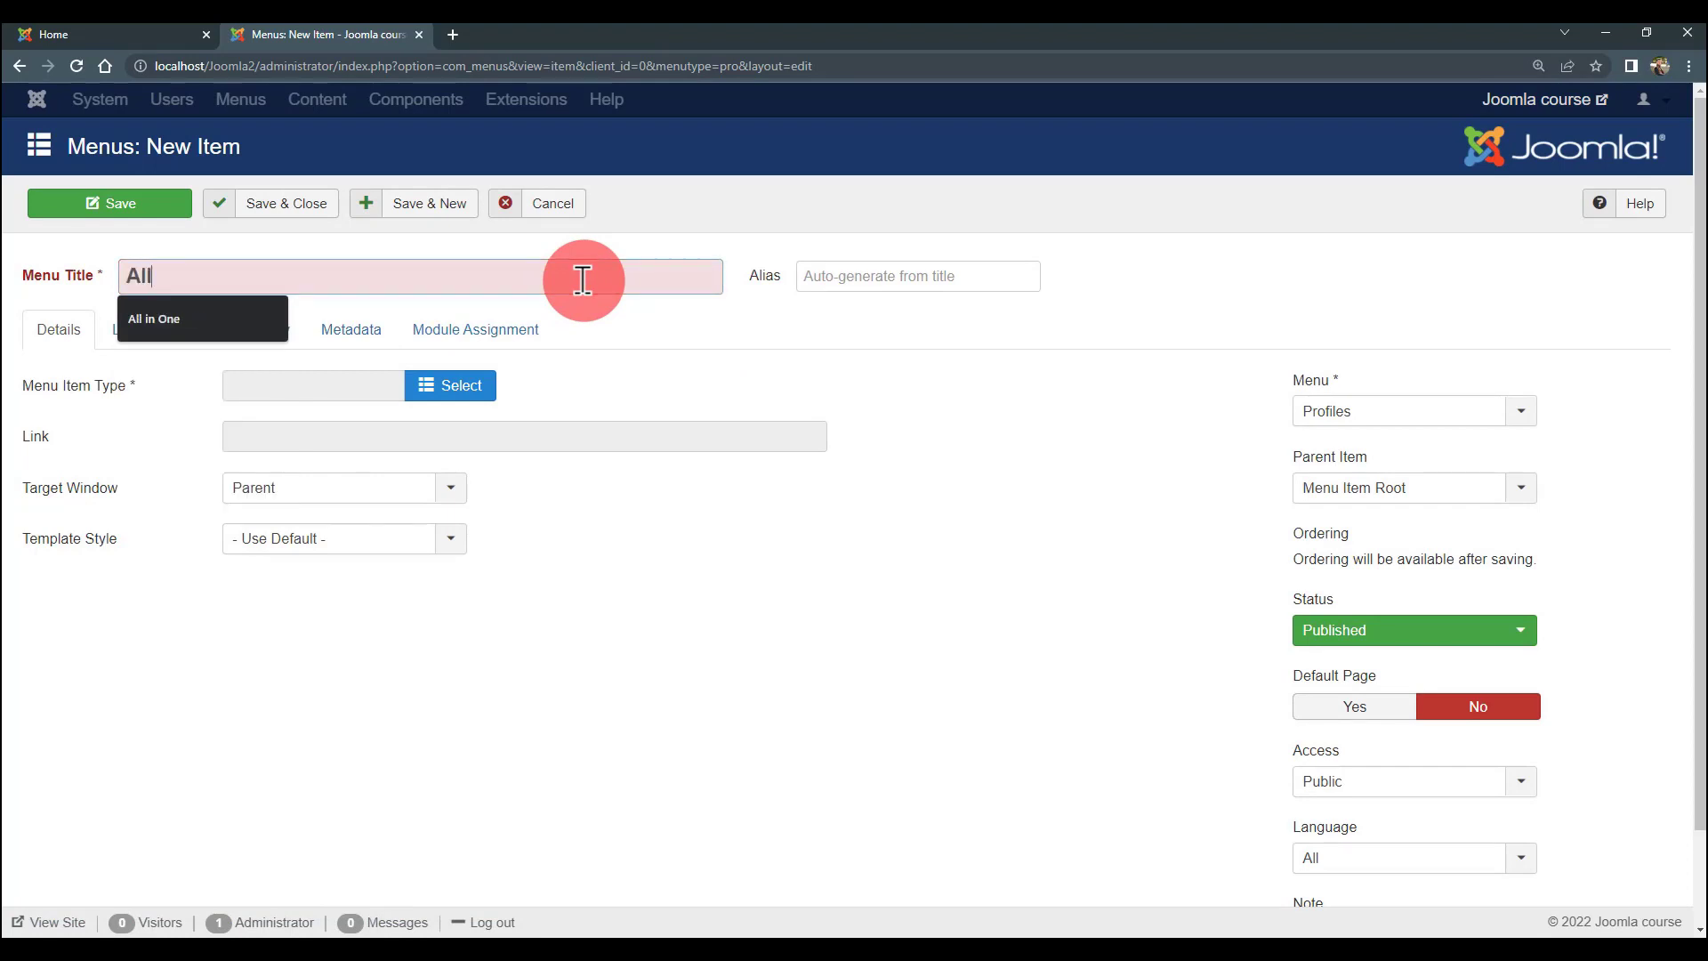
{"action": "type", "text": "lA"}
{"action": "key", "text": "BackSpace"}
{"action": "type", "text": "Authors"}
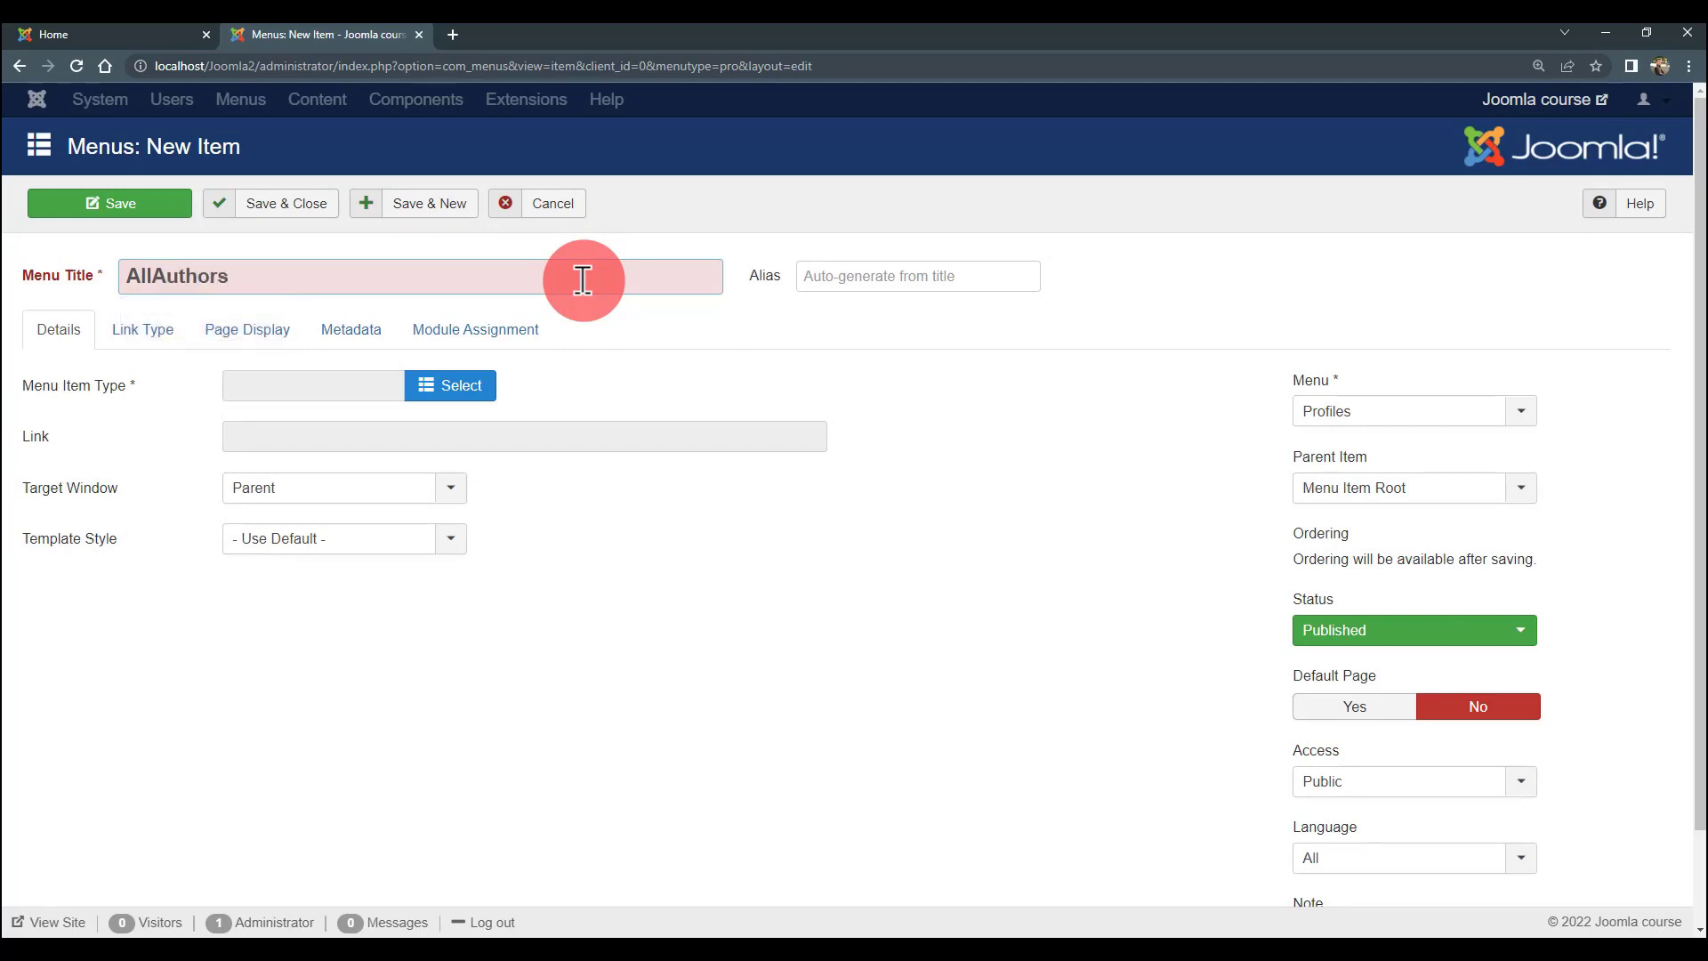
{"action": "left_click", "coordinate": [169, 277]}
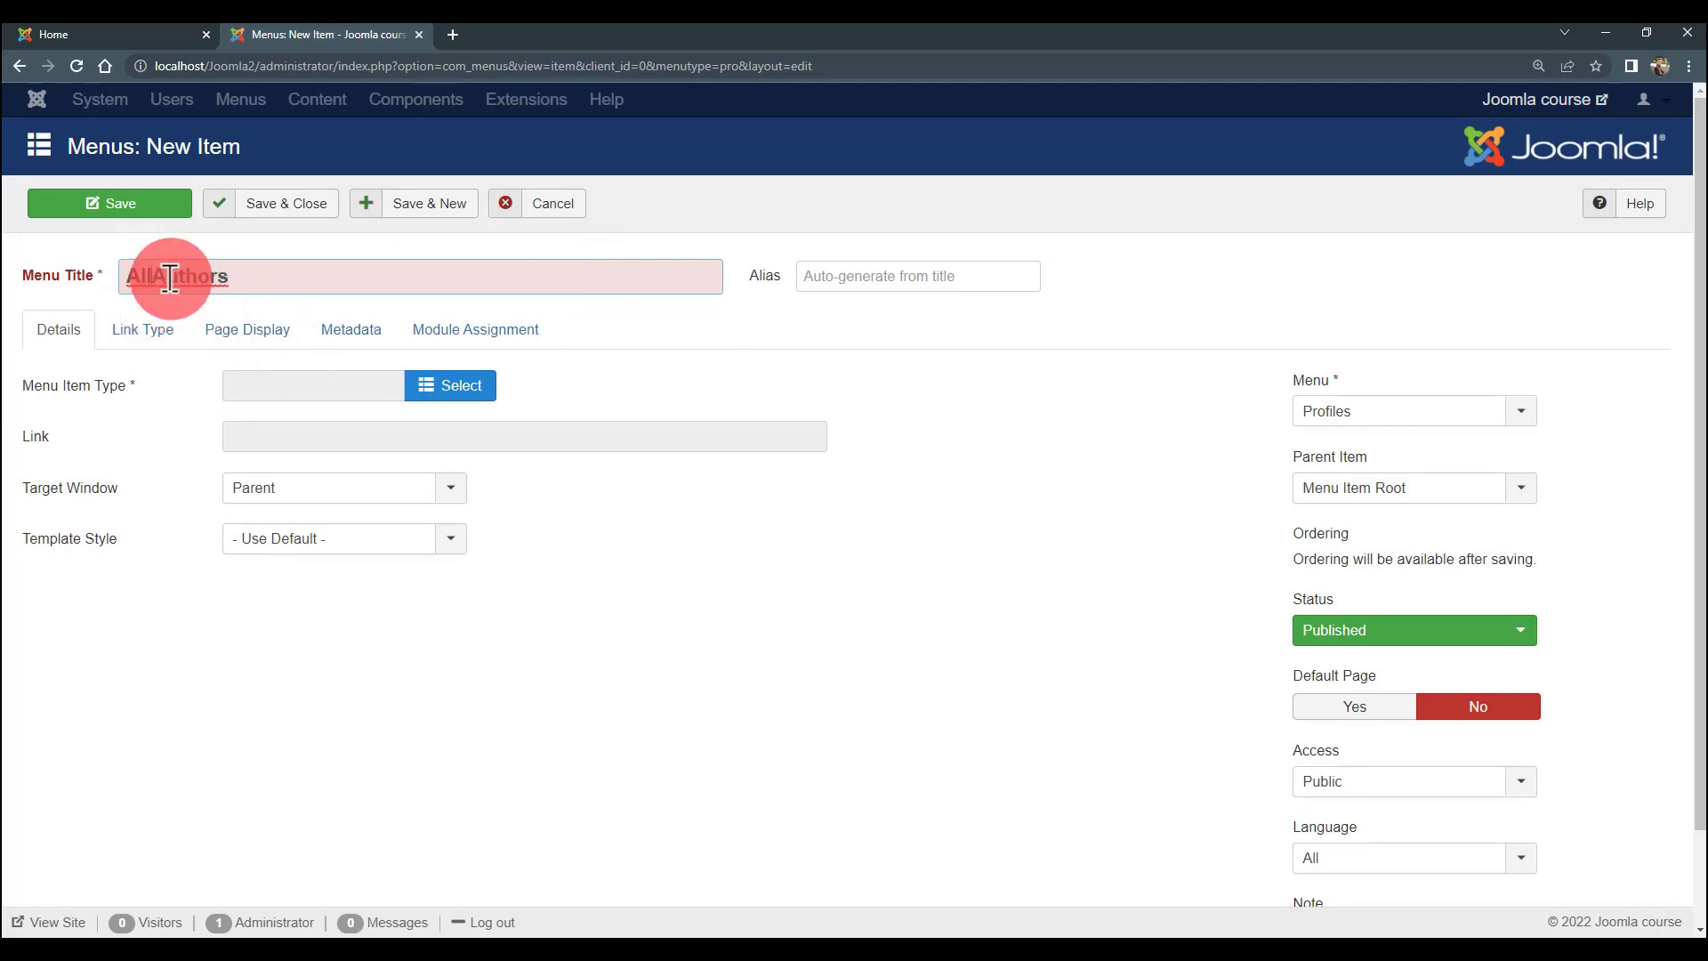
{"action": "type", "text": "-"}
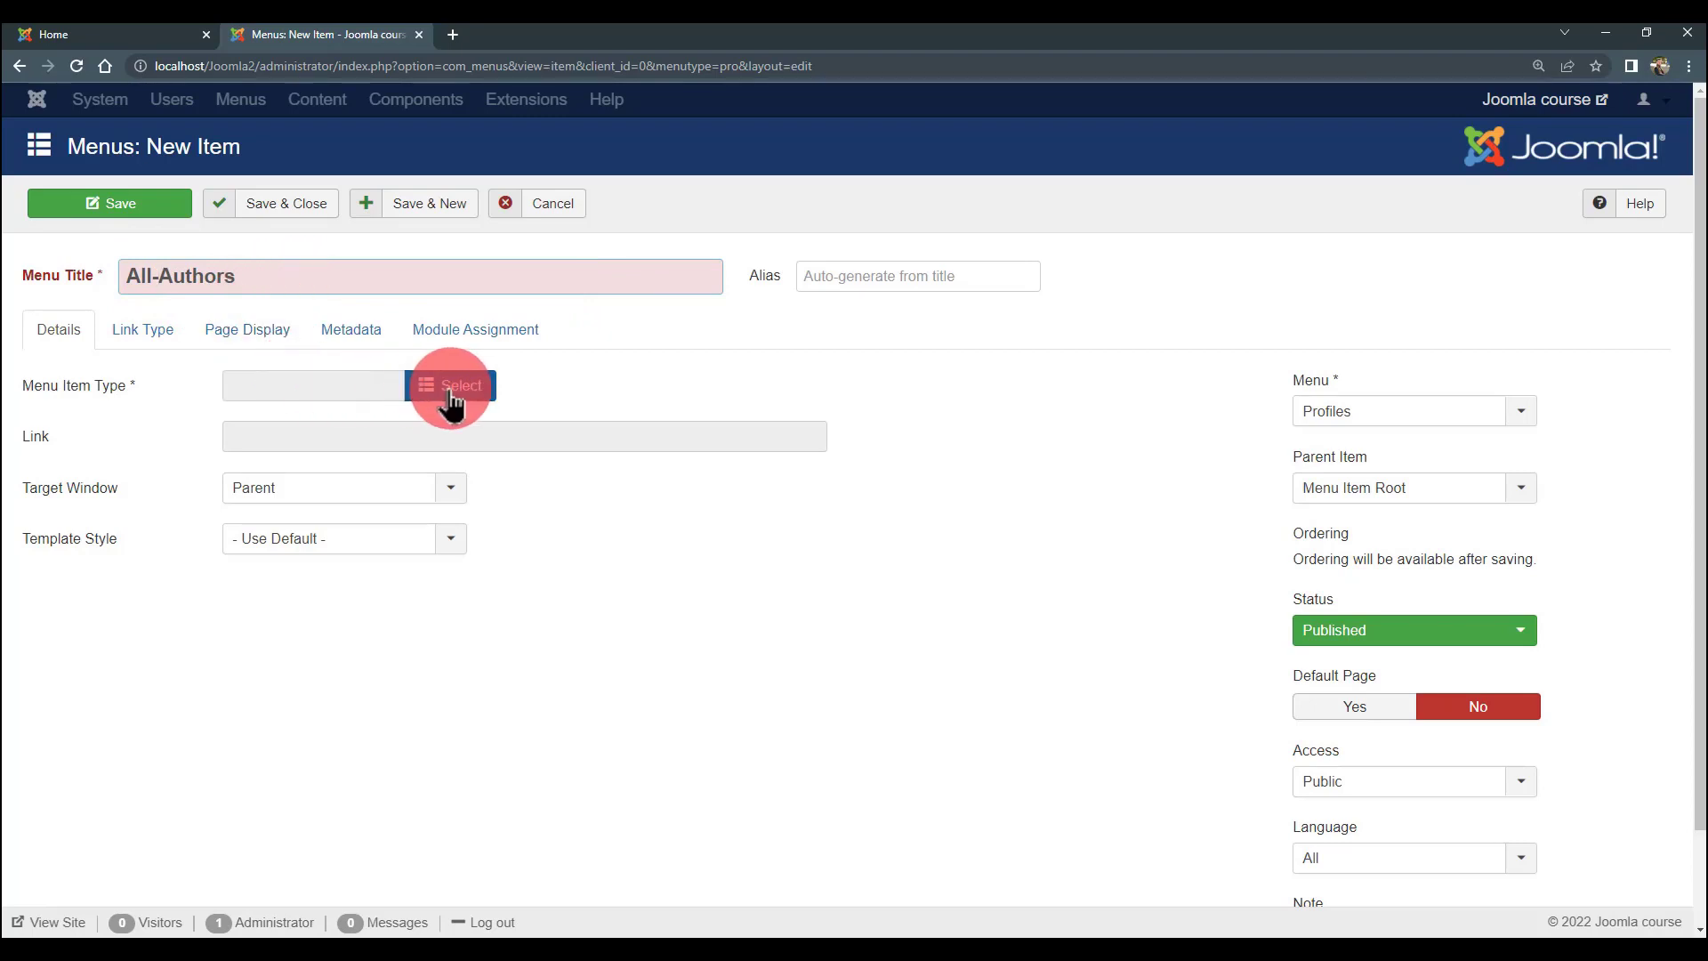
- Make it a List Contacts in a Category item for the authorCat category
{"action": "left_click", "coordinate": [451, 392]}
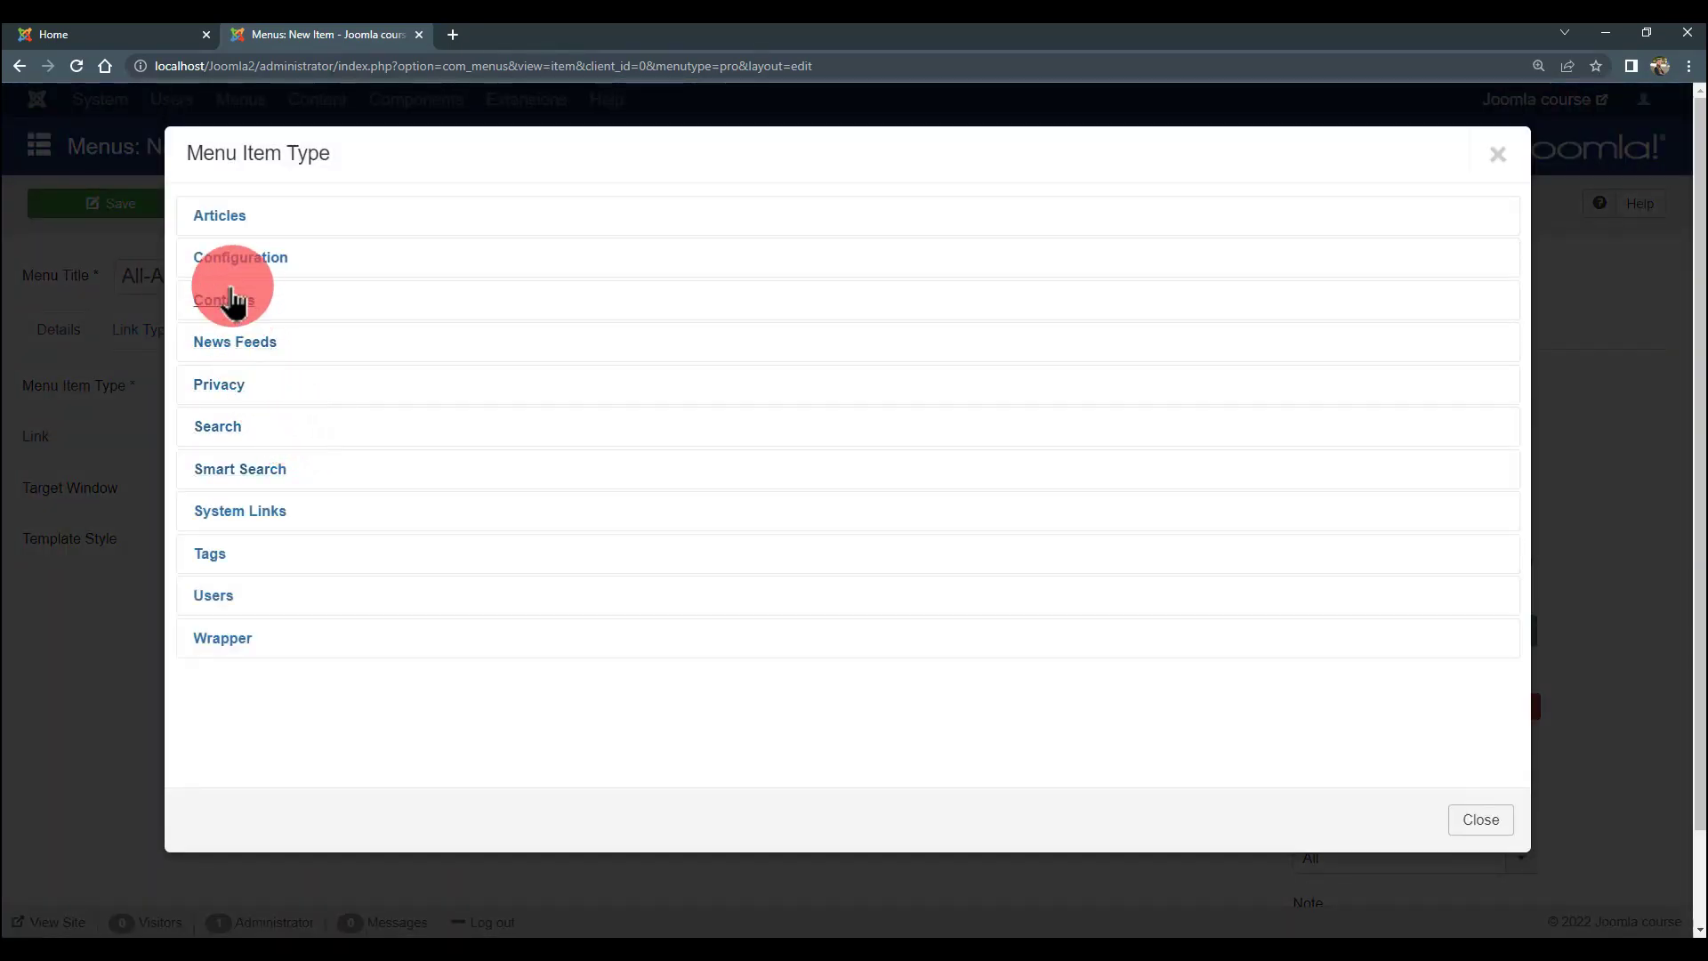
{"action": "left_click", "coordinate": [224, 303]}
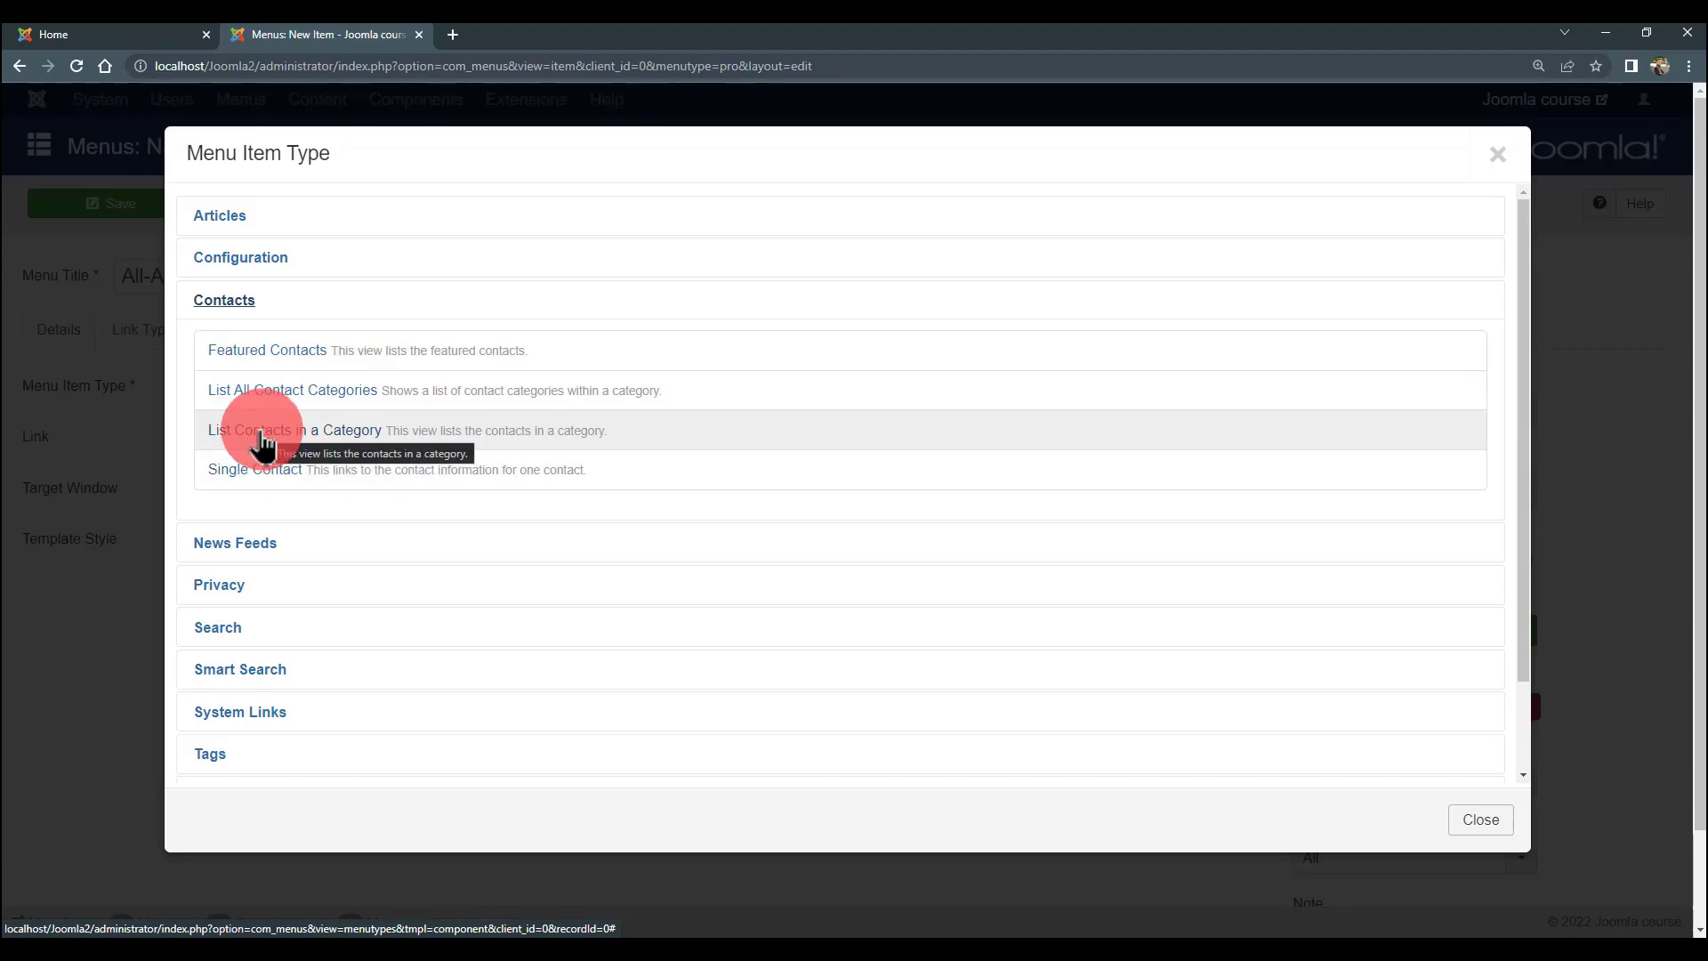
{"action": "left_click", "coordinate": [262, 431]}
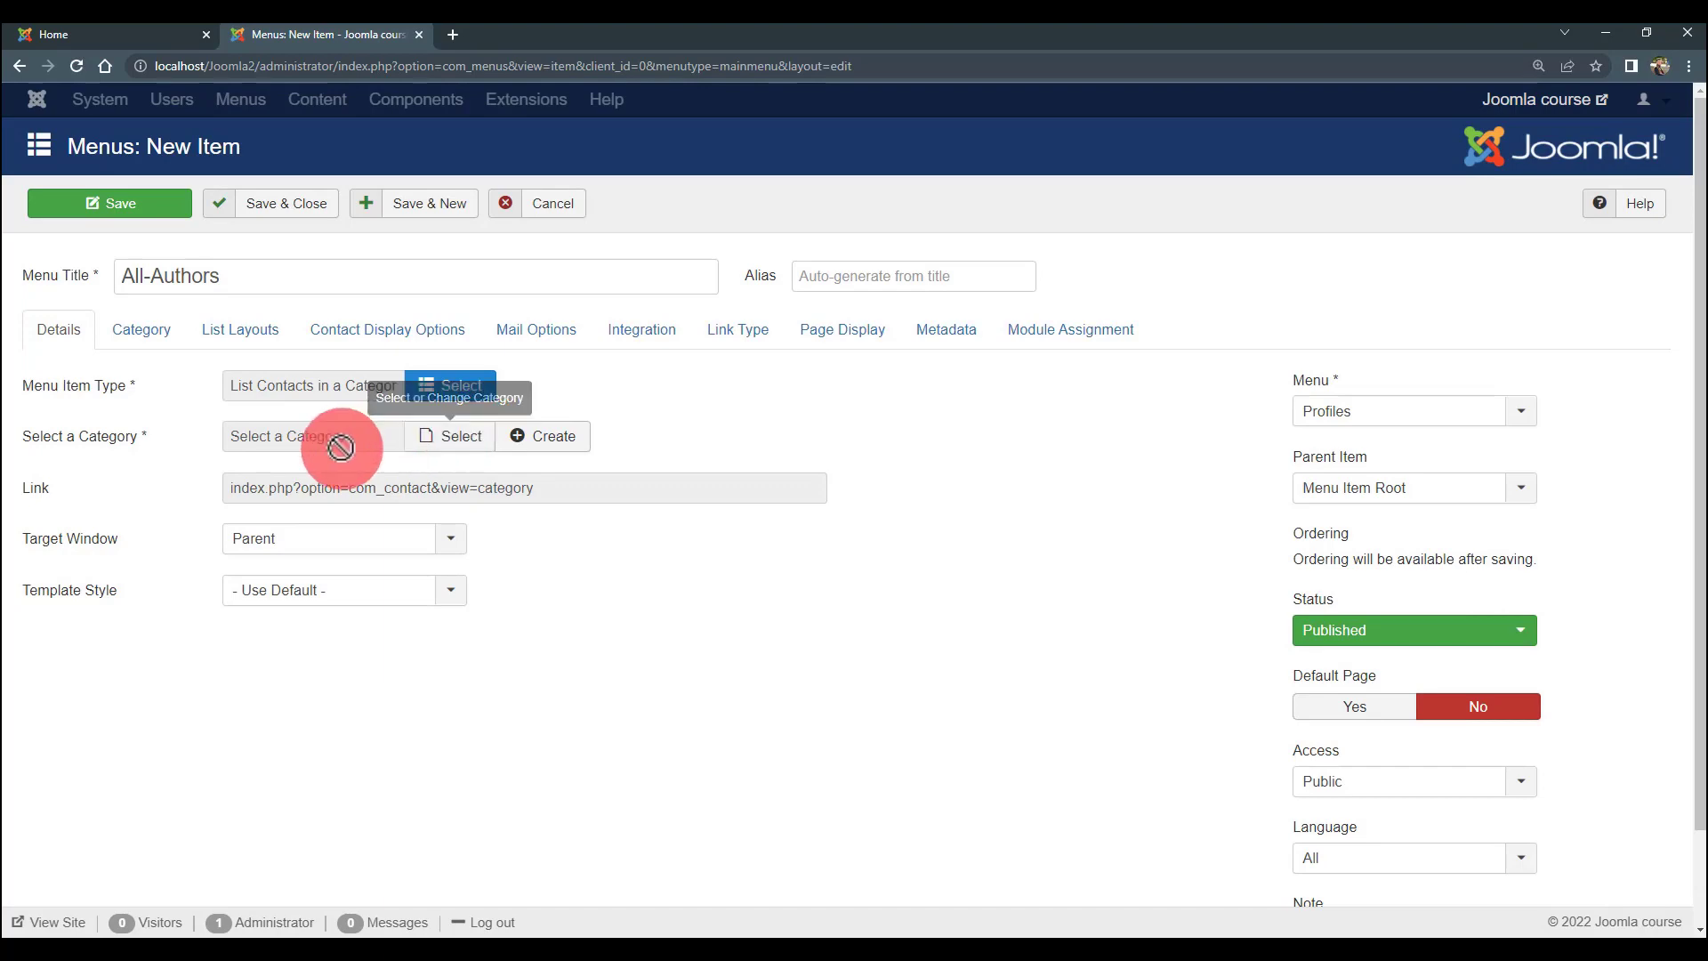
{"action": "left_click", "coordinate": [425, 433]}
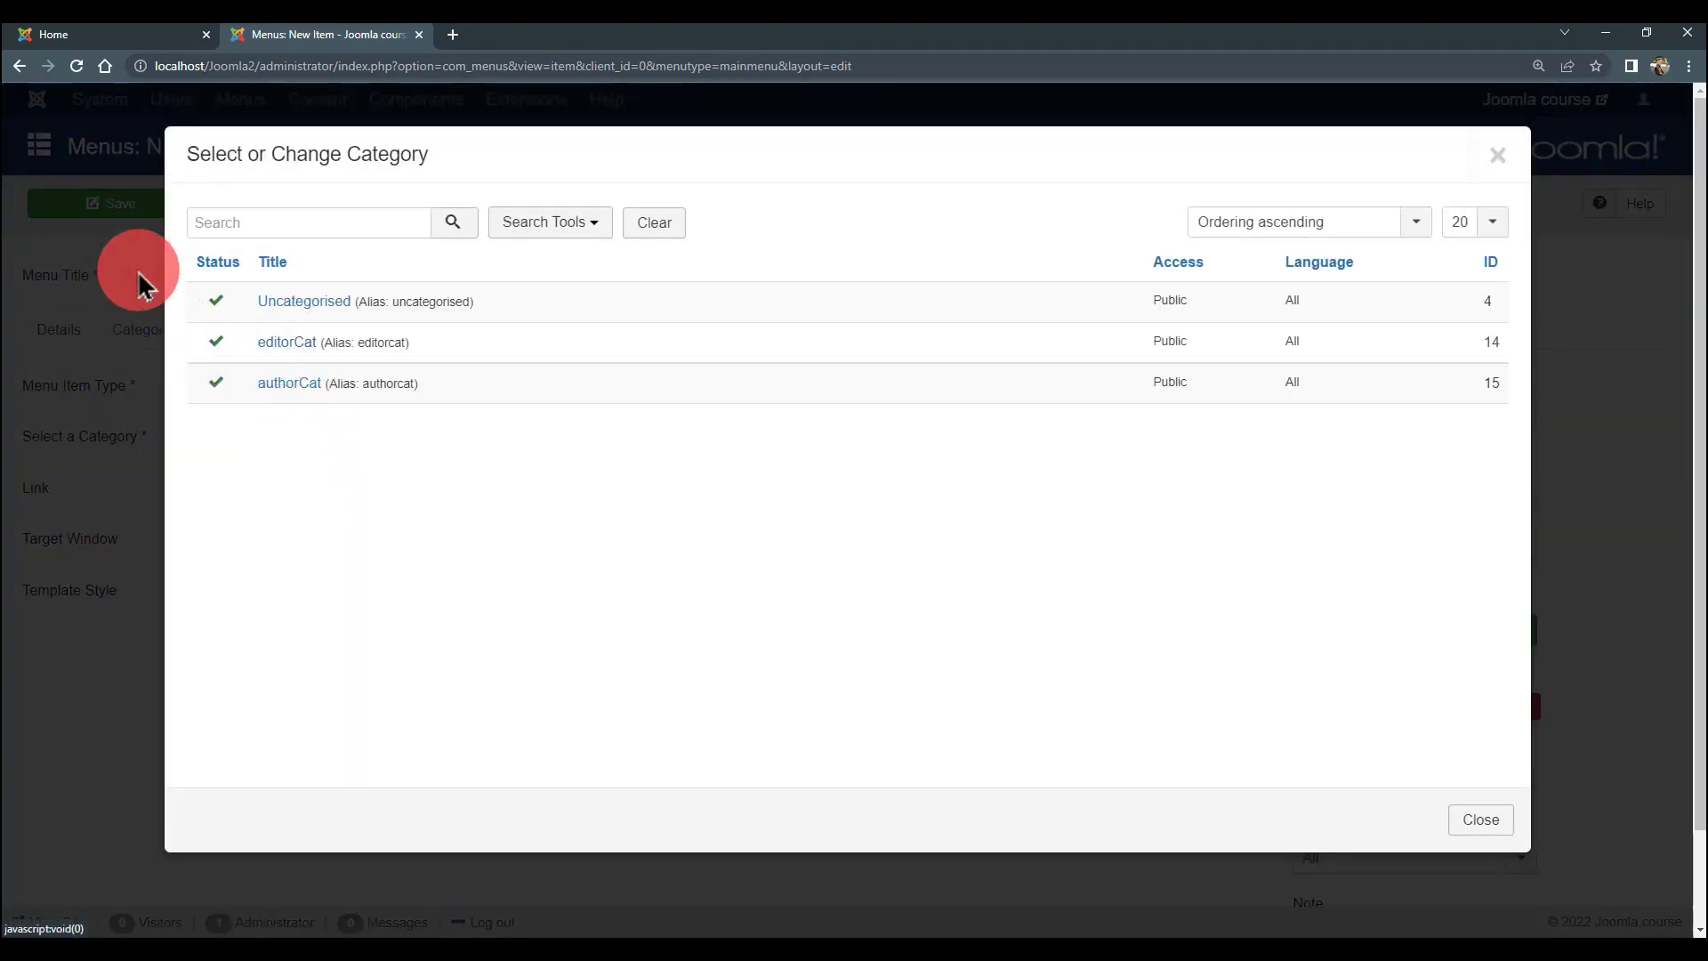
{"action": "left_click", "coordinate": [285, 385]}
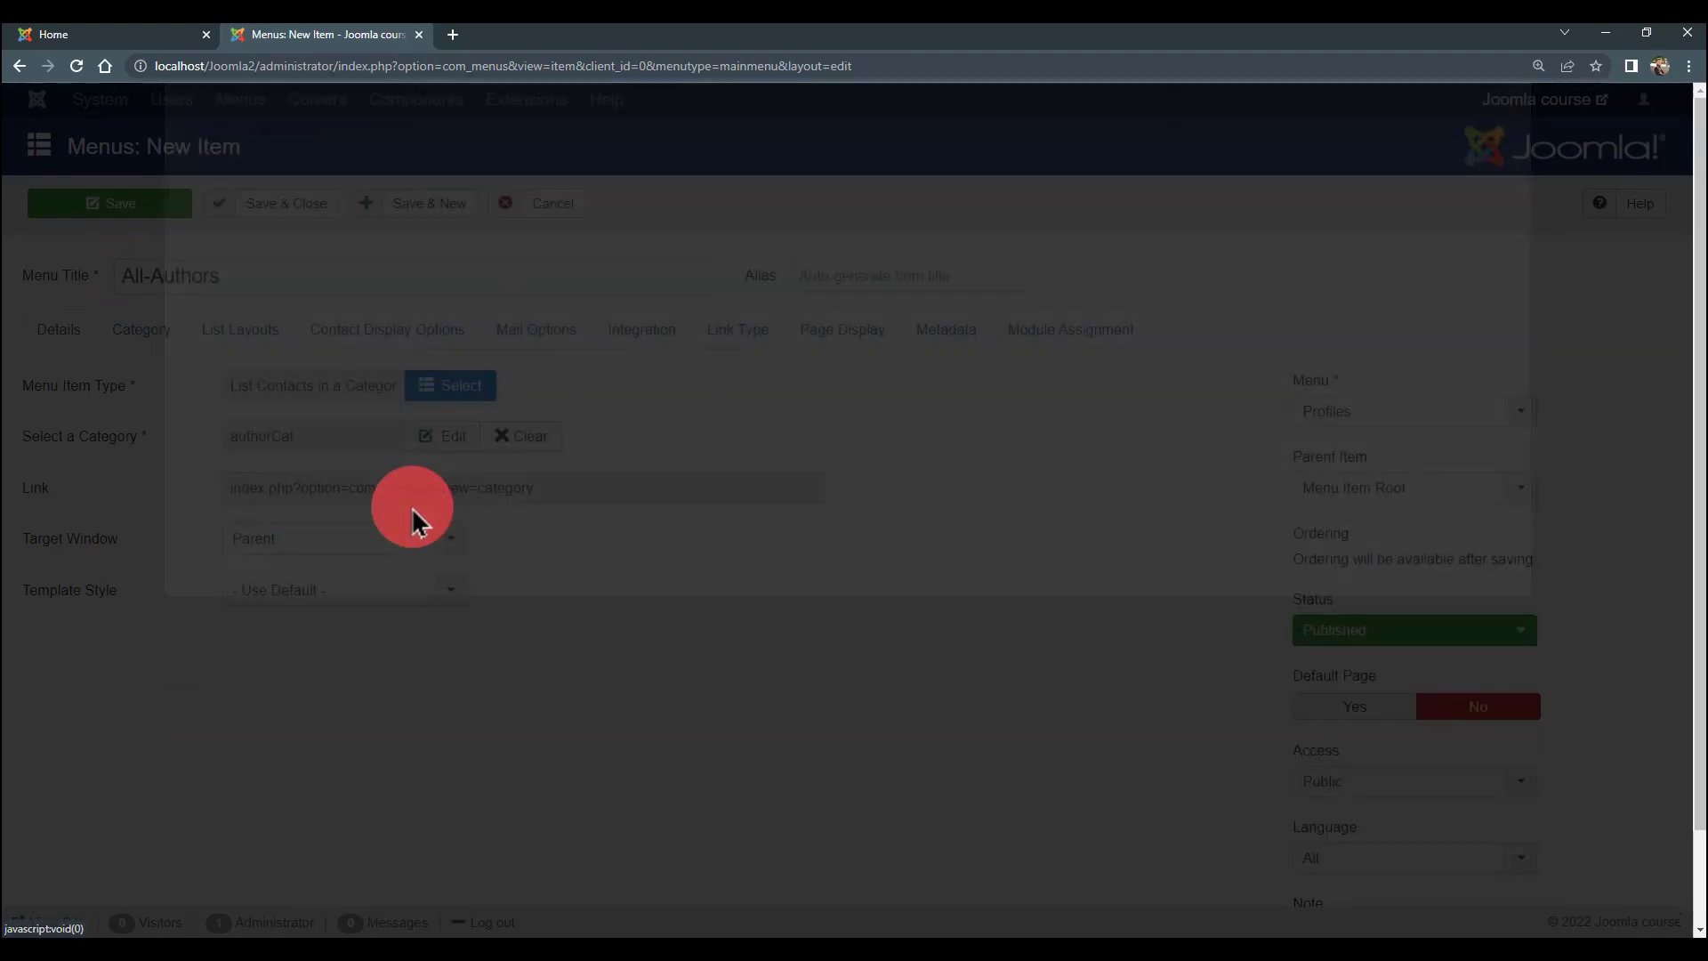
- Keep the access level at Public and save, starting another new item
{"action": "scroll", "coordinate": [1258, 519], "scroll_direction": "down", "scroll_amount": 1}
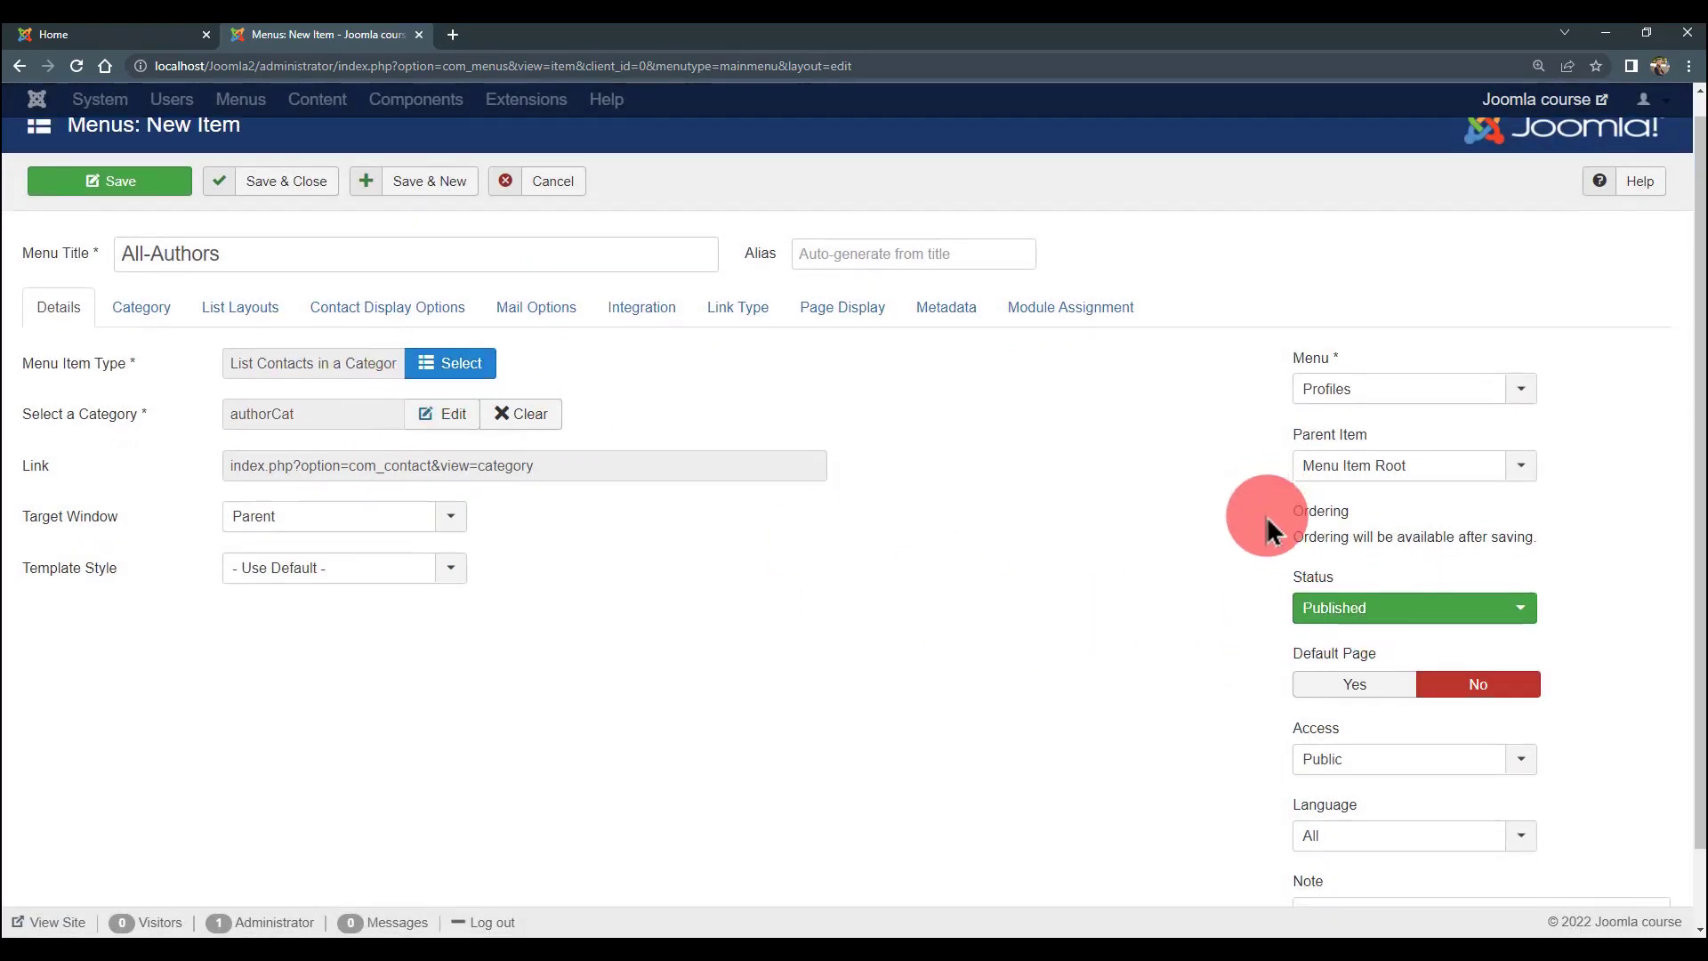
{"action": "scroll", "coordinate": [1171, 572], "scroll_direction": "up", "scroll_amount": 1}
{"action": "scroll", "coordinate": [1171, 573], "scroll_direction": "down", "scroll_amount": 1}
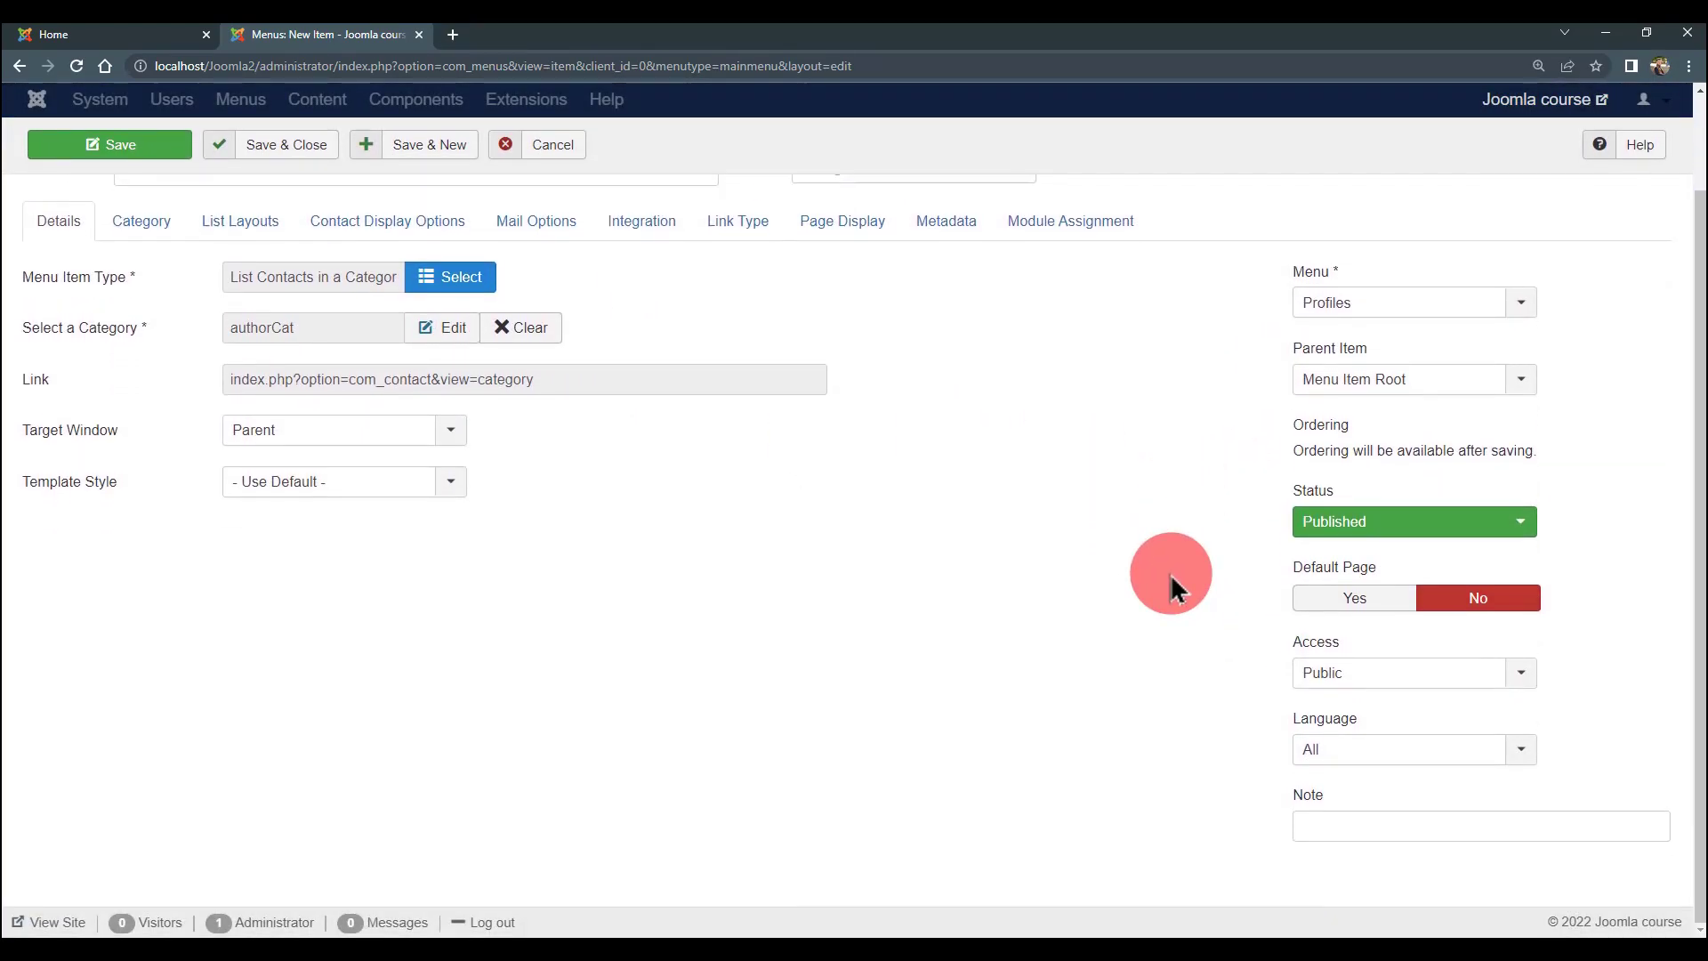
{"action": "left_click", "coordinate": [1382, 678]}
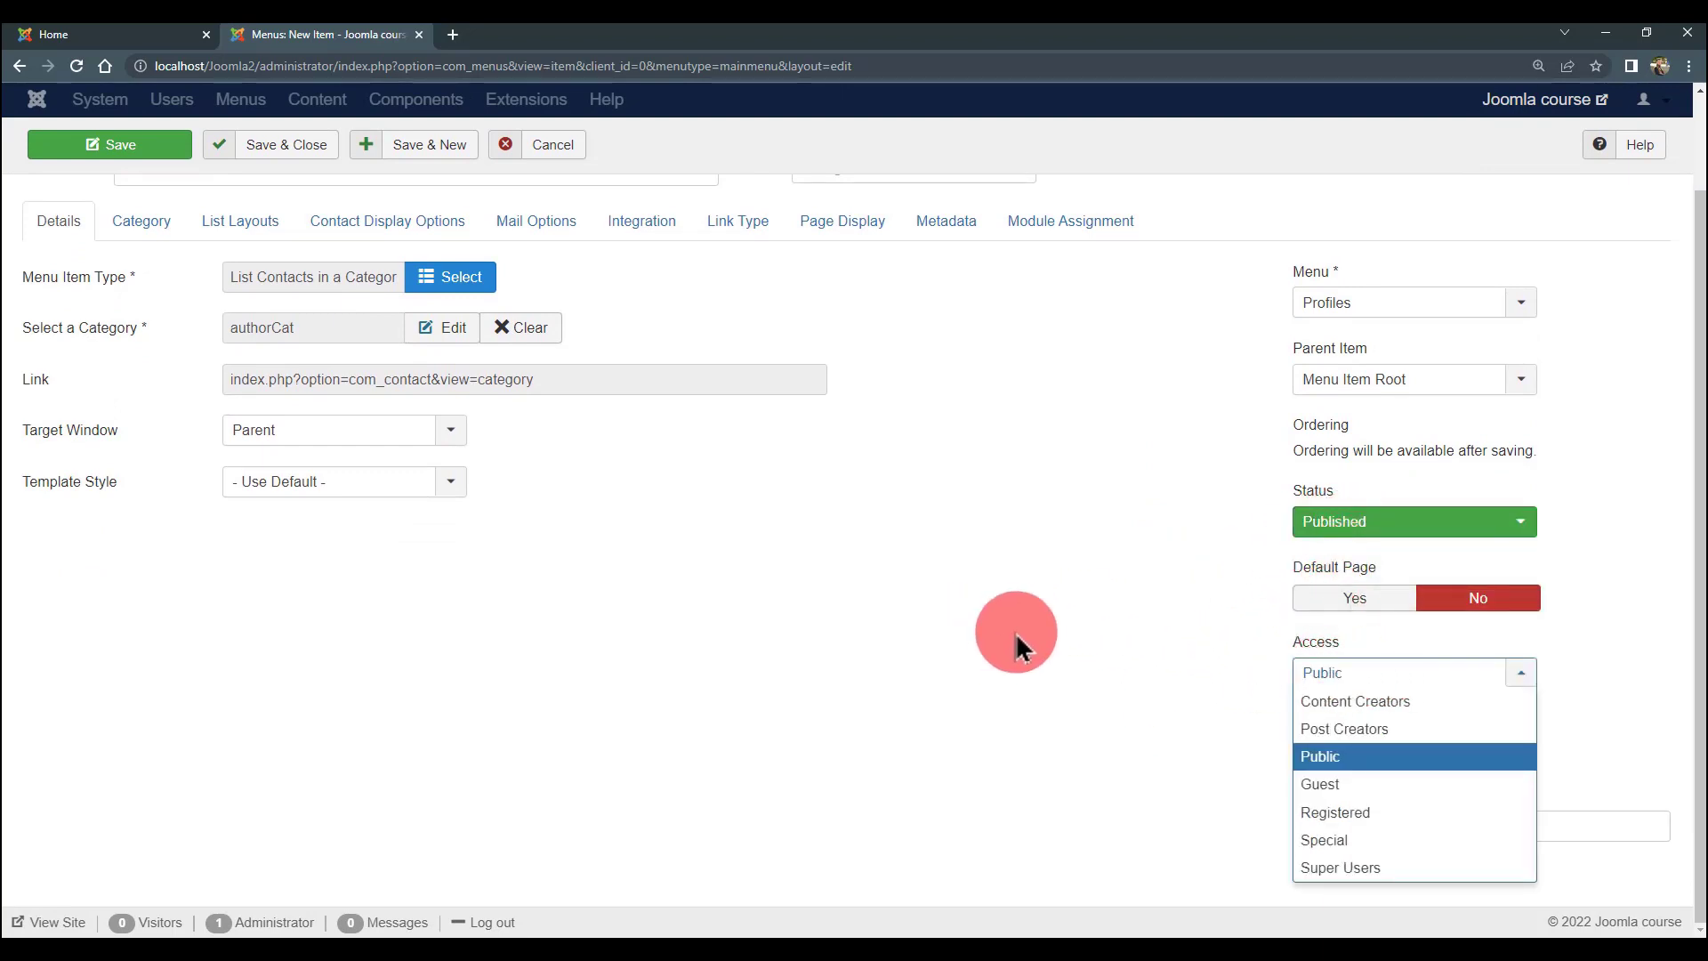
{"action": "left_click", "coordinate": [539, 555]}
{"action": "scroll", "coordinate": [539, 555], "scroll_direction": "up", "scroll_amount": 1}
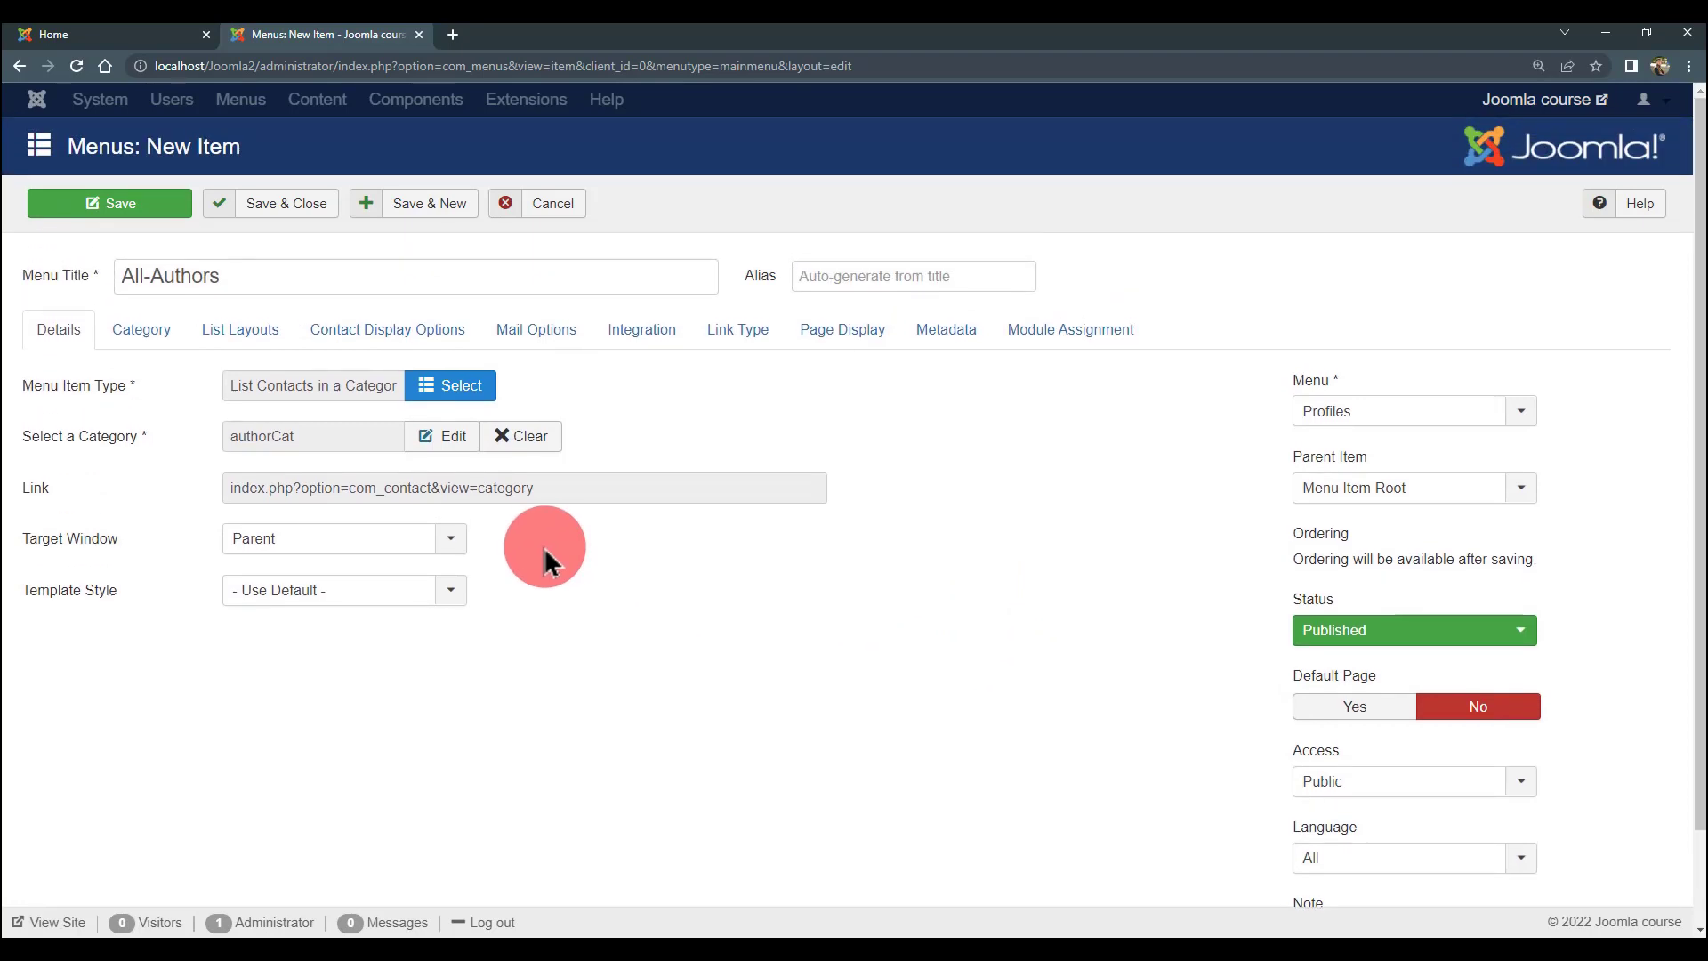
{"action": "scroll", "coordinate": [543, 547], "scroll_direction": "down", "scroll_amount": 1}
{"action": "scroll", "coordinate": [541, 534], "scroll_direction": "up", "scroll_amount": 1}
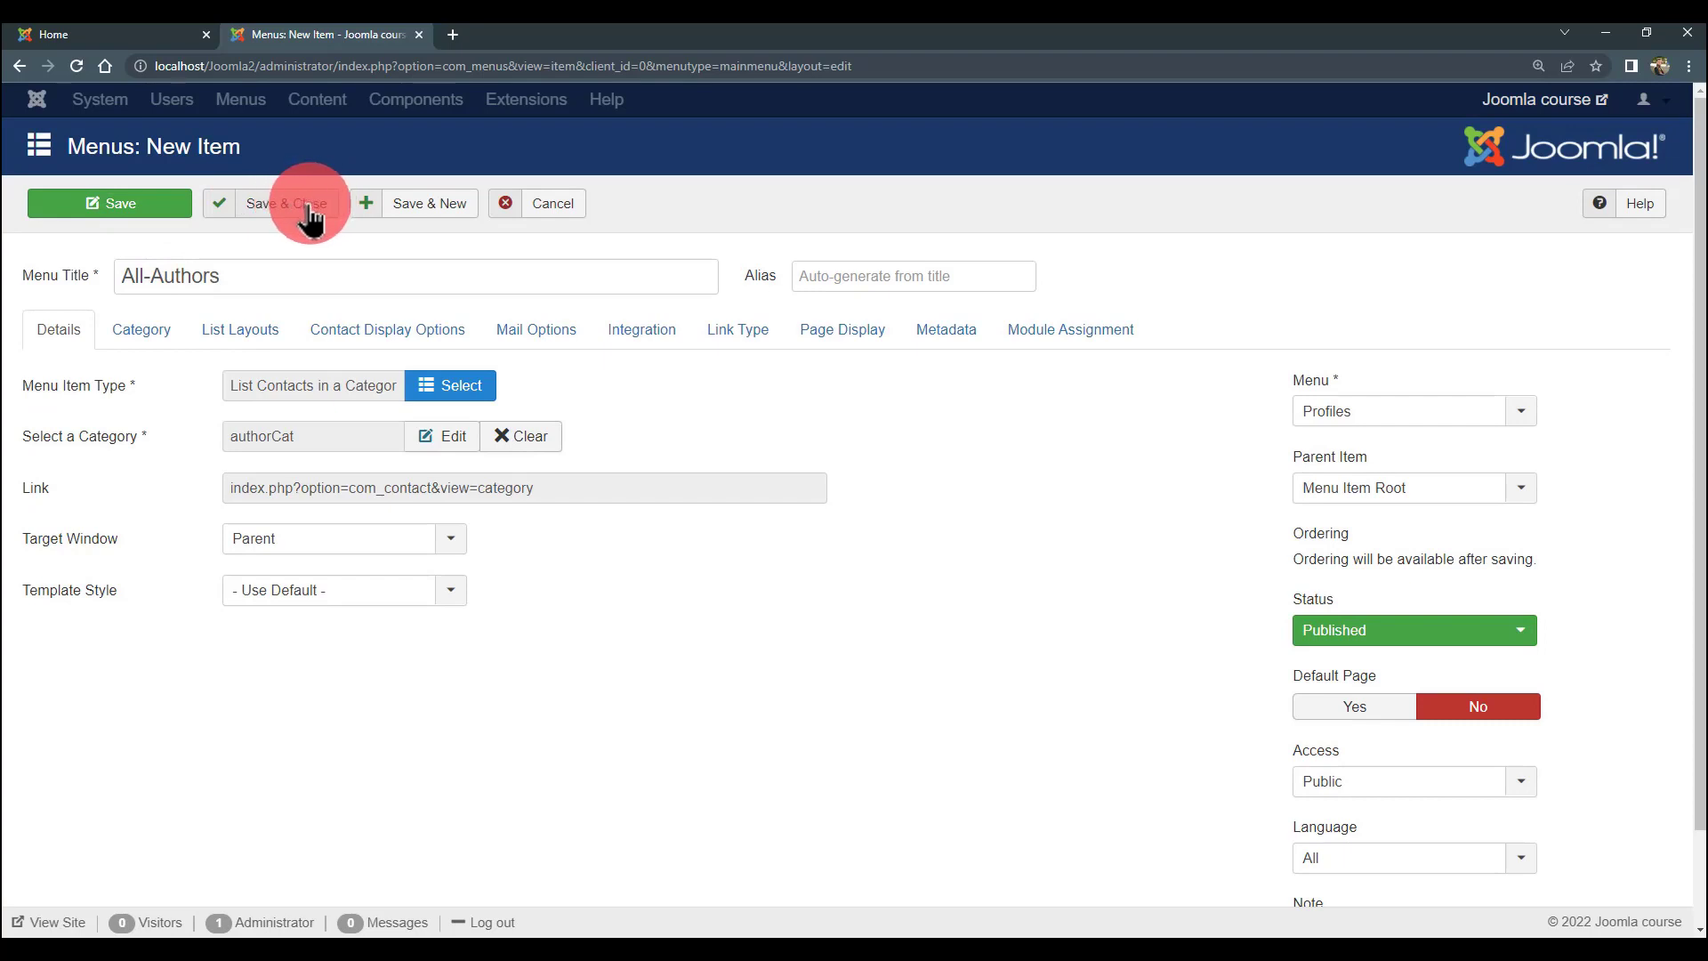
{"action": "left_click", "coordinate": [411, 210]}
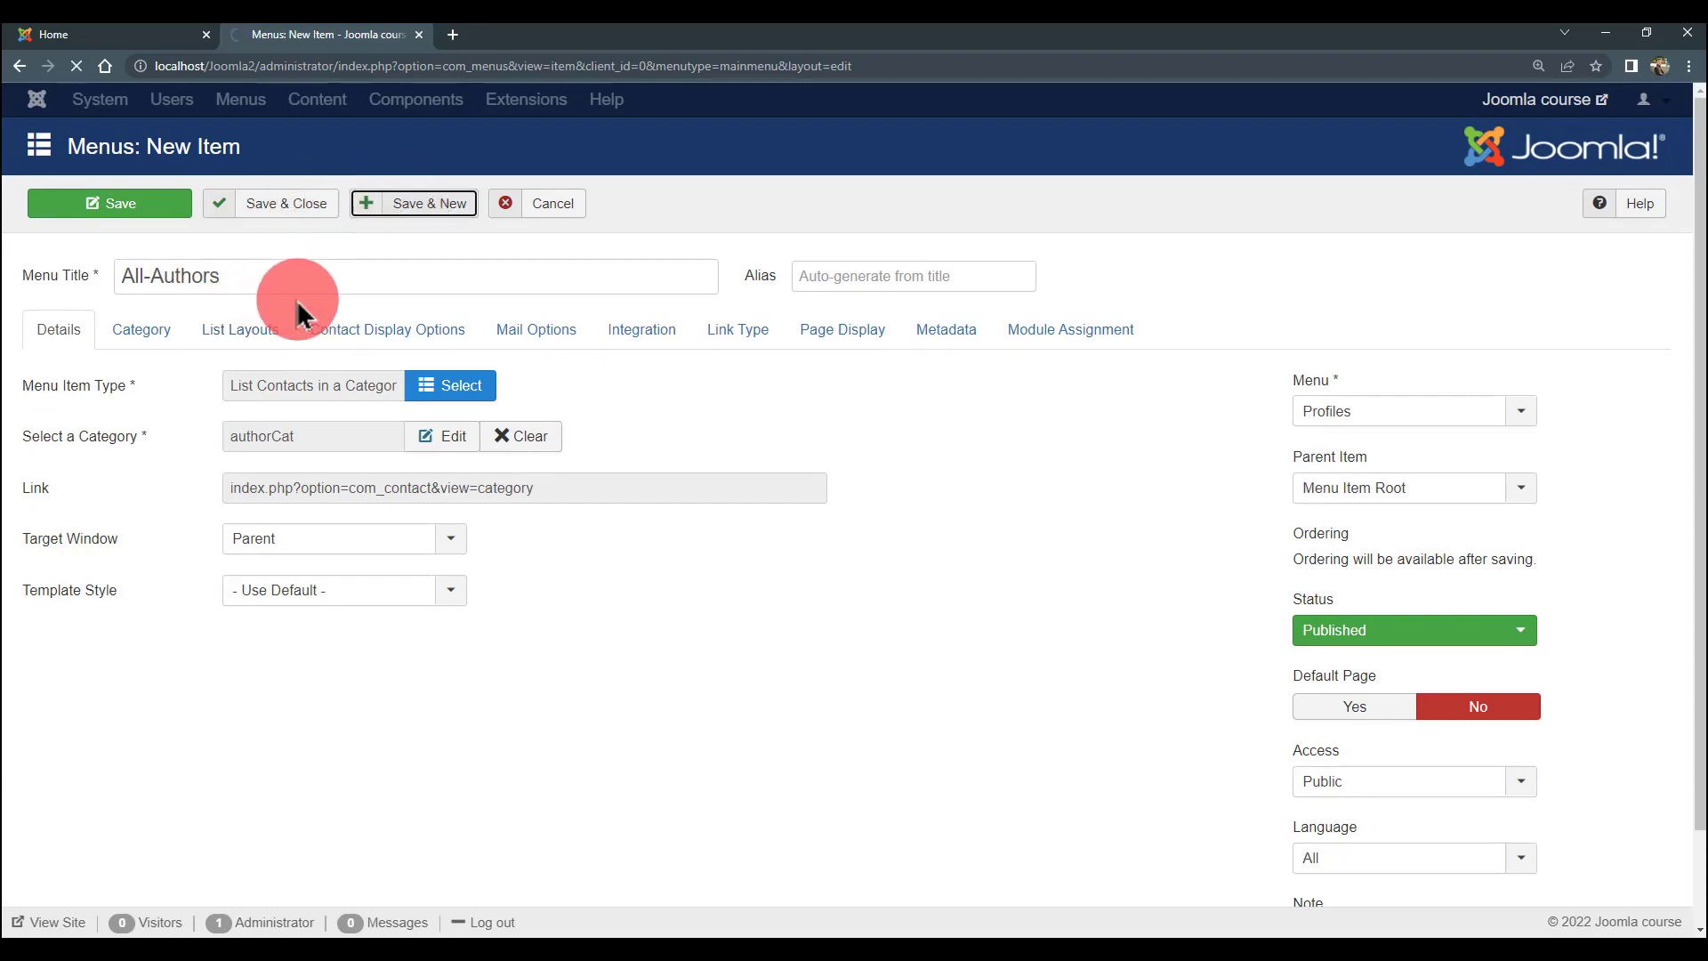
- Title the new menu item 'All-Editors'
{"action": "left_click", "coordinate": [260, 361]}
{"action": "type", "text": "A"}
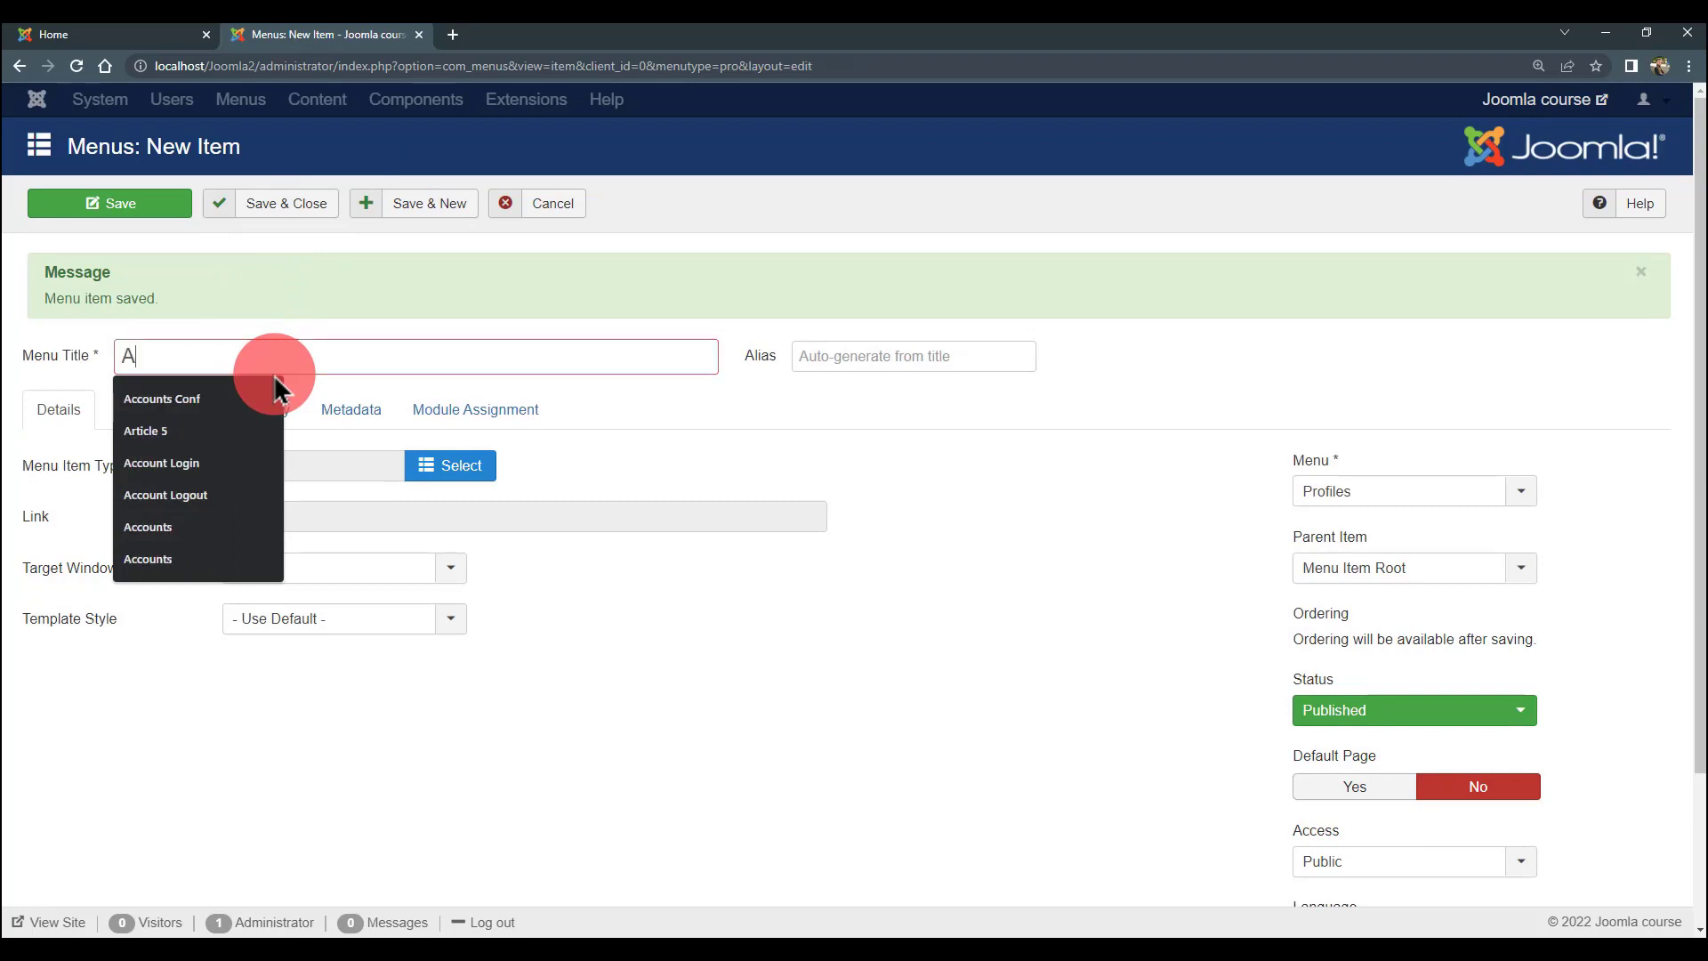
{"action": "type", "text": "llEditors"}
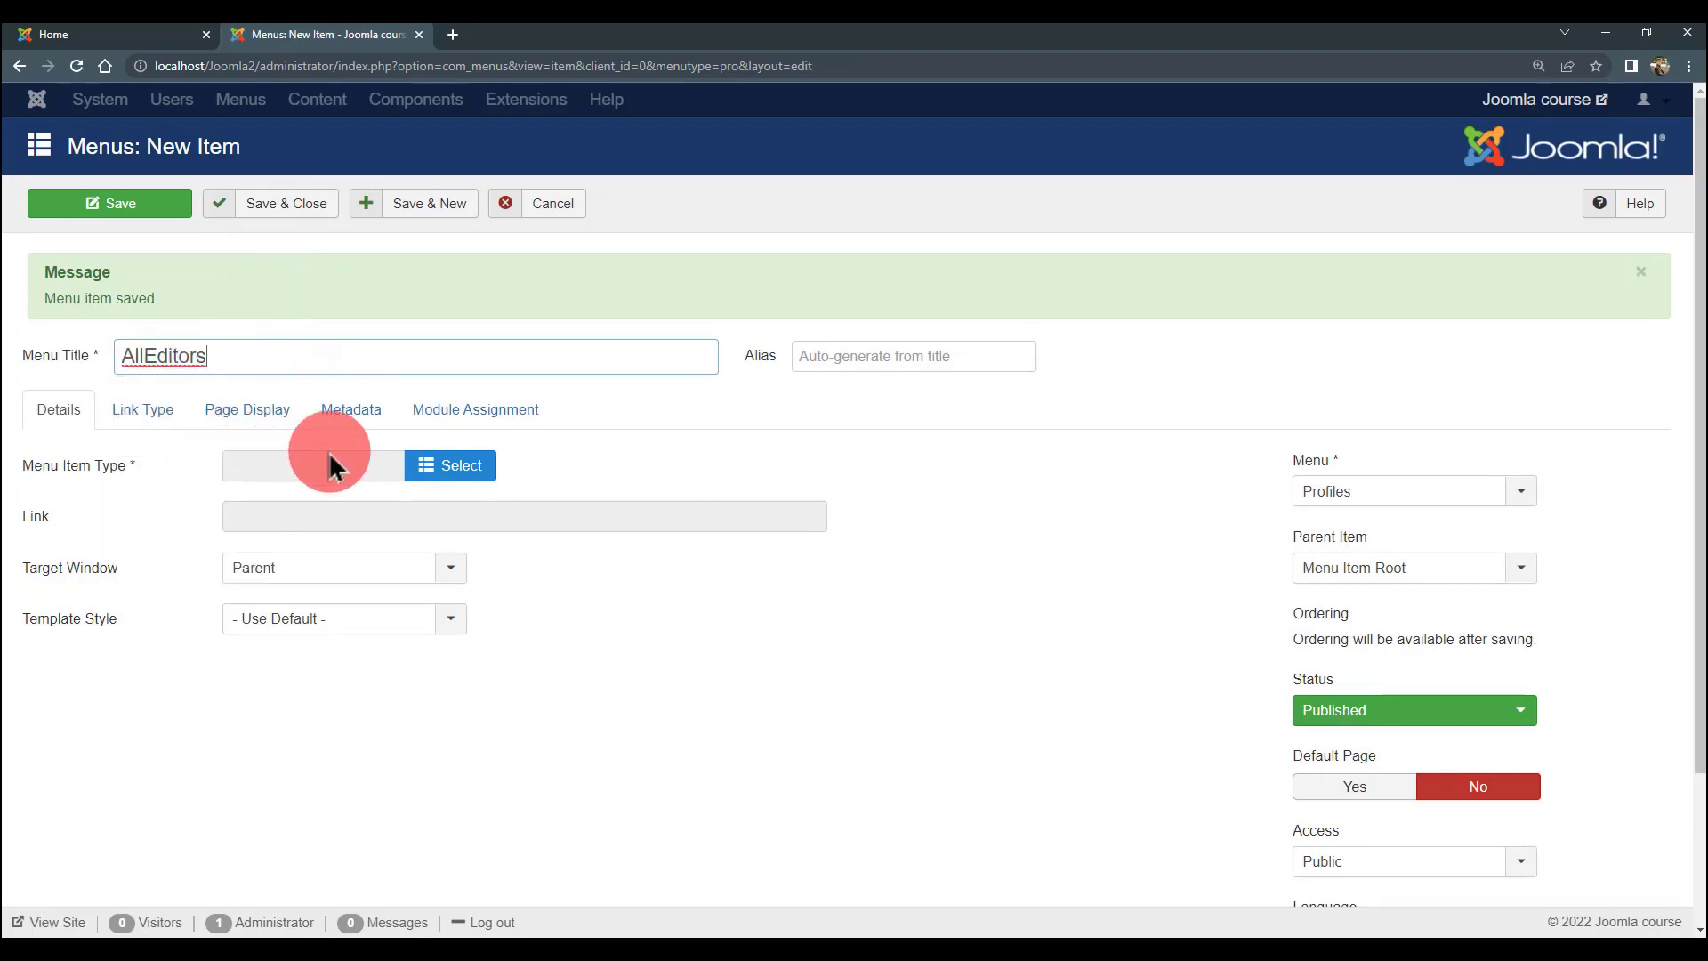
{"action": "left_click", "coordinate": [148, 355]}
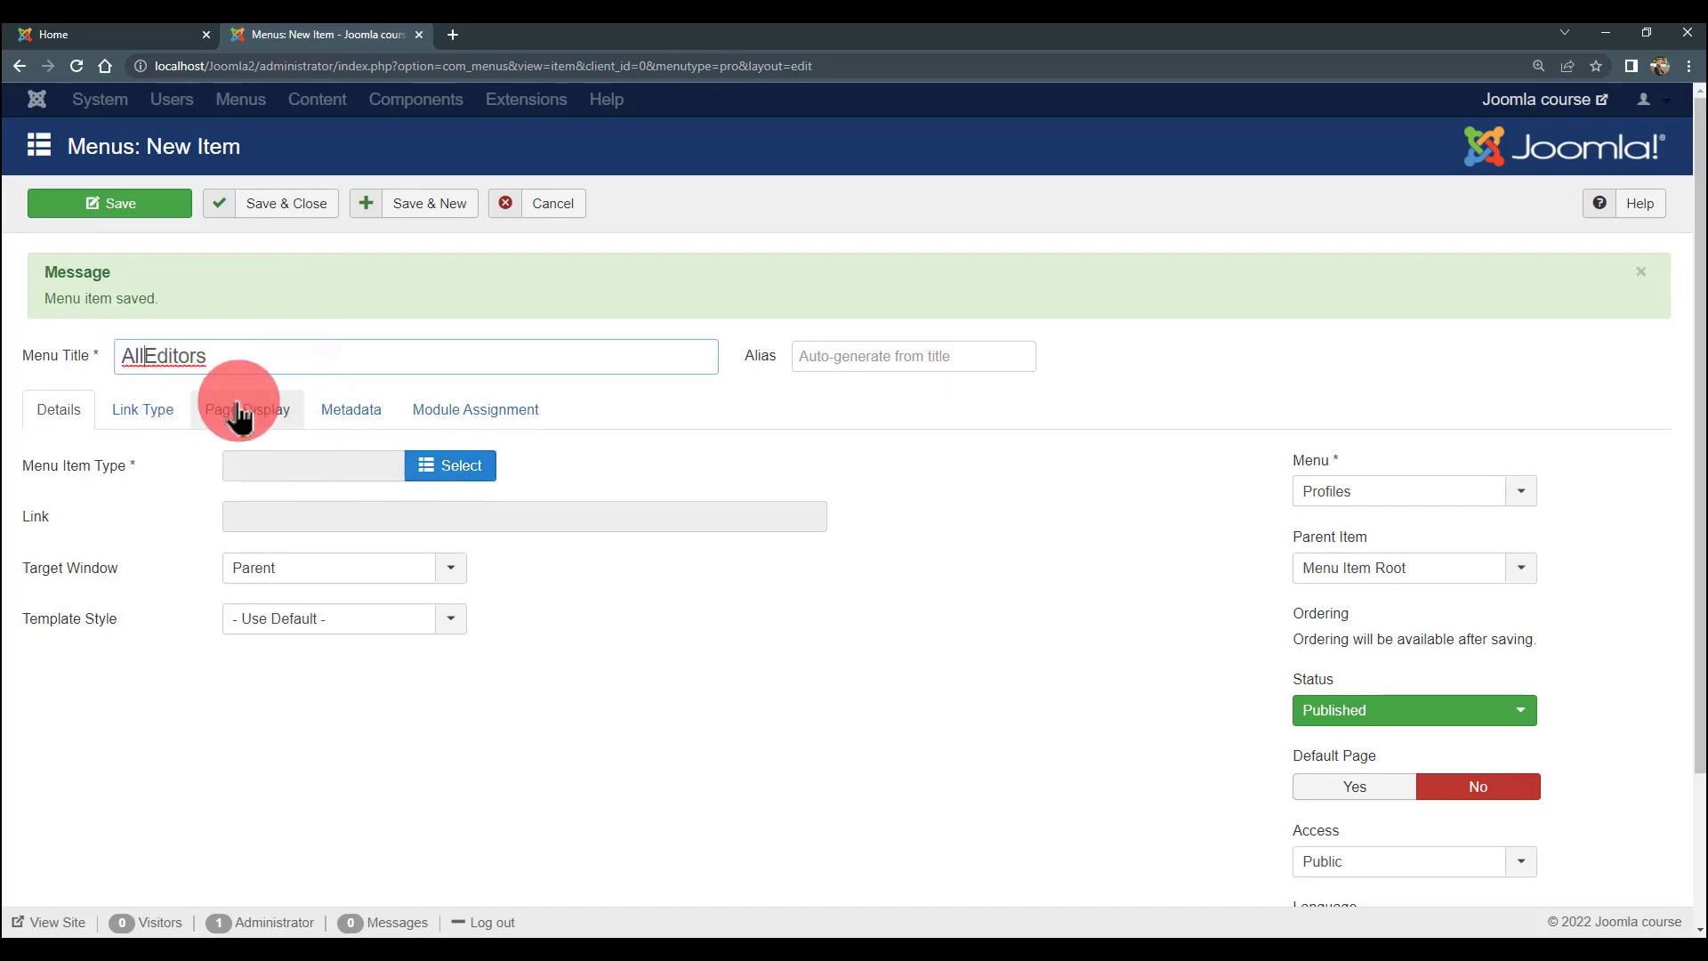
{"action": "type", "text": "-"}
- Make it list contacts in the editorCat category, save and close, then reload the front page
{"action": "left_click", "coordinate": [423, 467]}
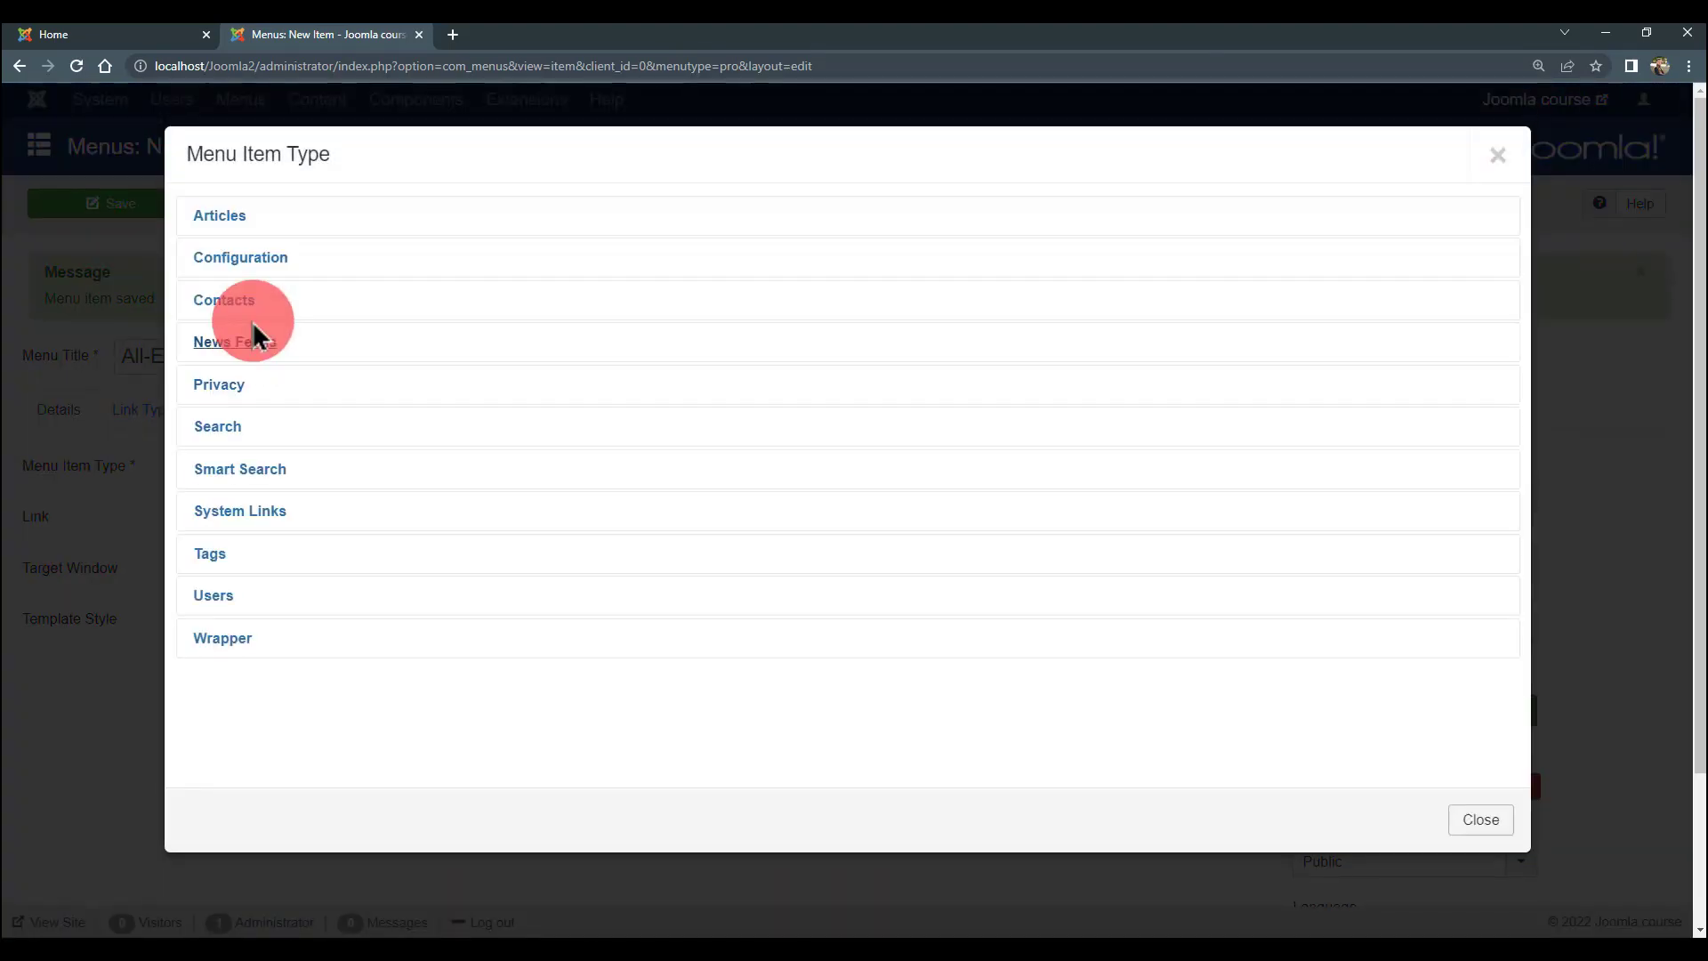
{"action": "left_click", "coordinate": [233, 302]}
{"action": "left_click", "coordinate": [290, 432]}
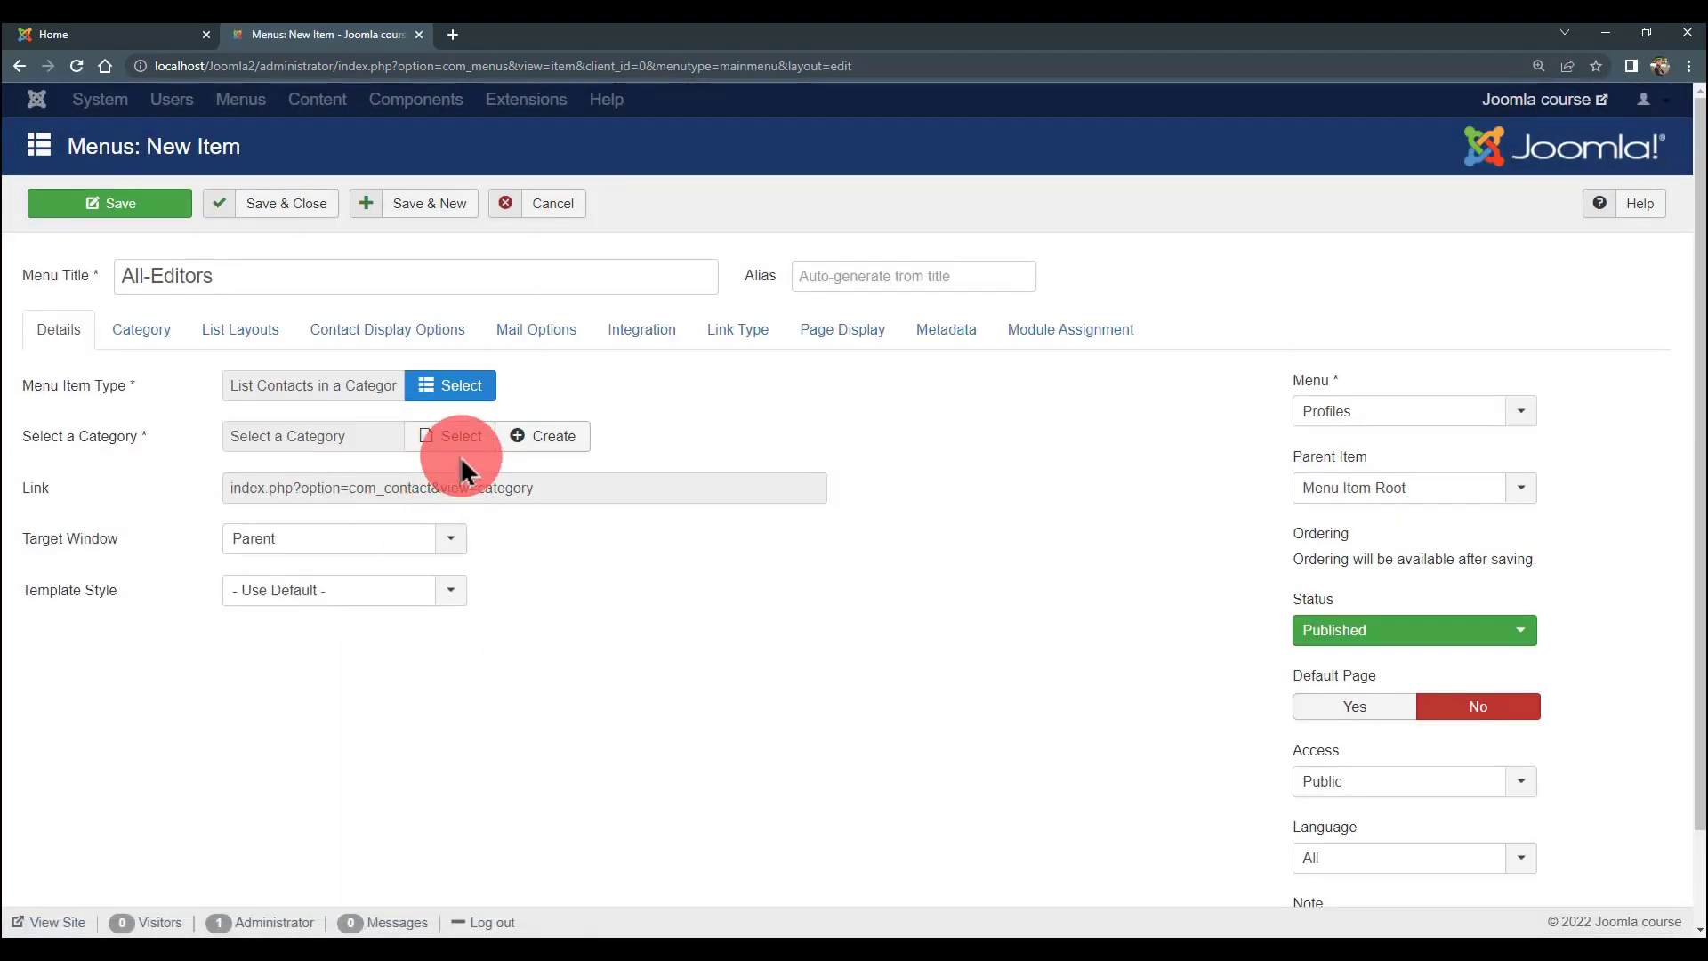
{"action": "left_click", "coordinate": [450, 437]}
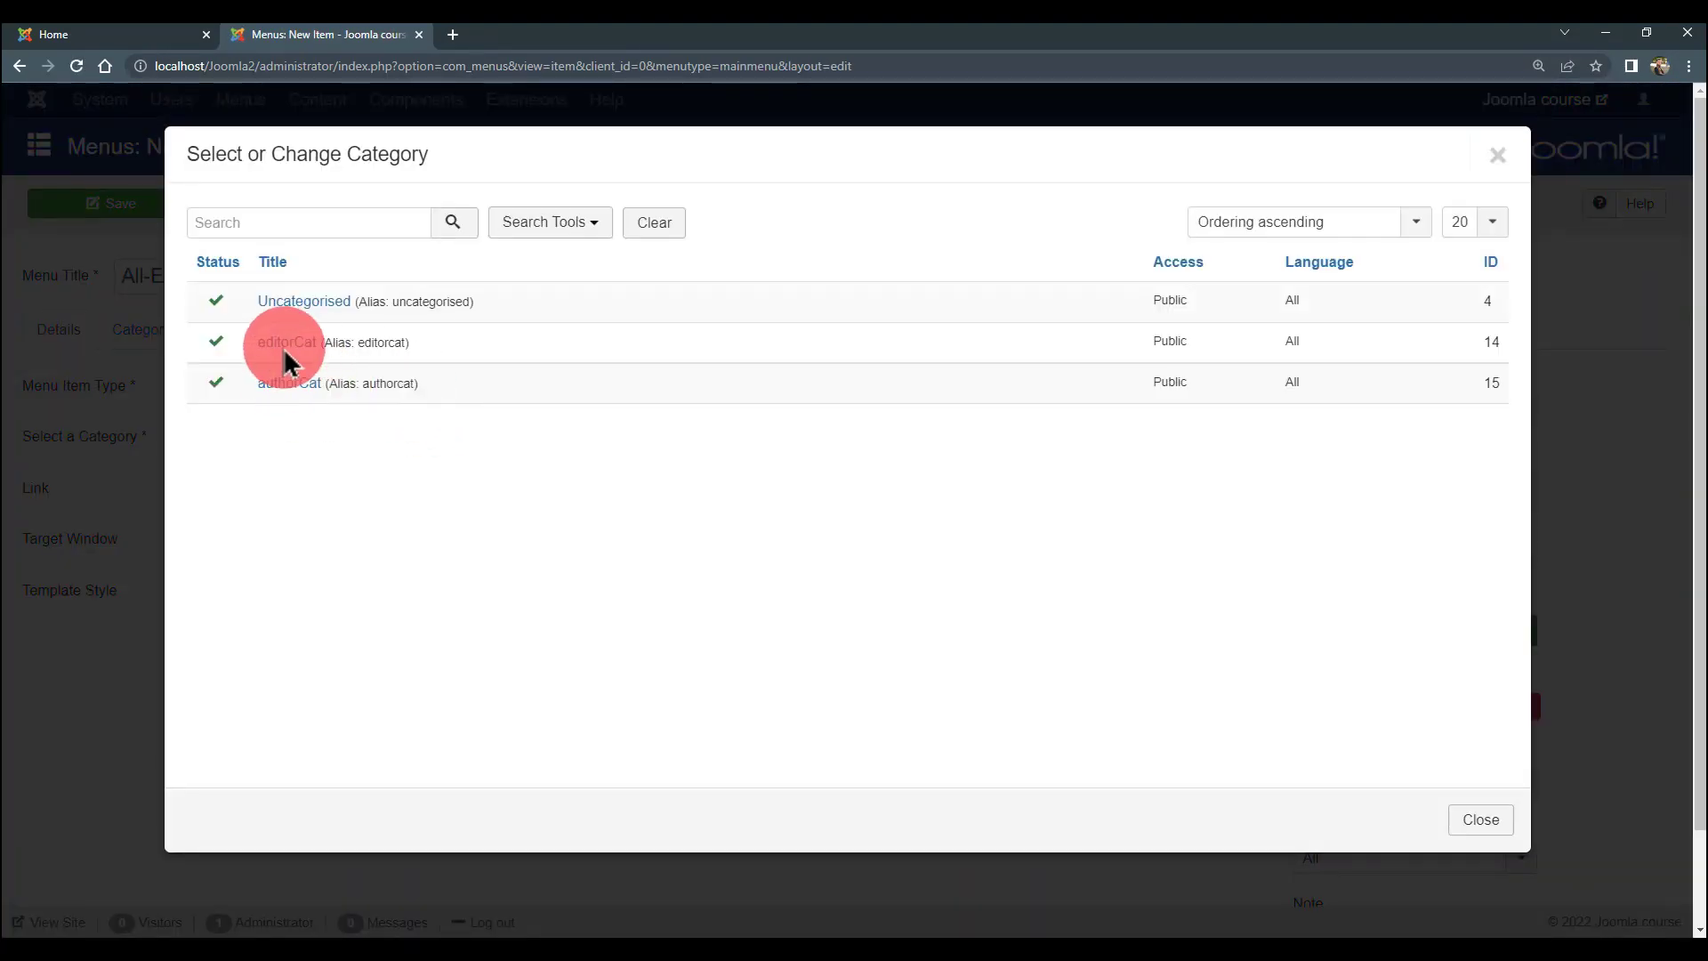
{"action": "left_click", "coordinate": [282, 344]}
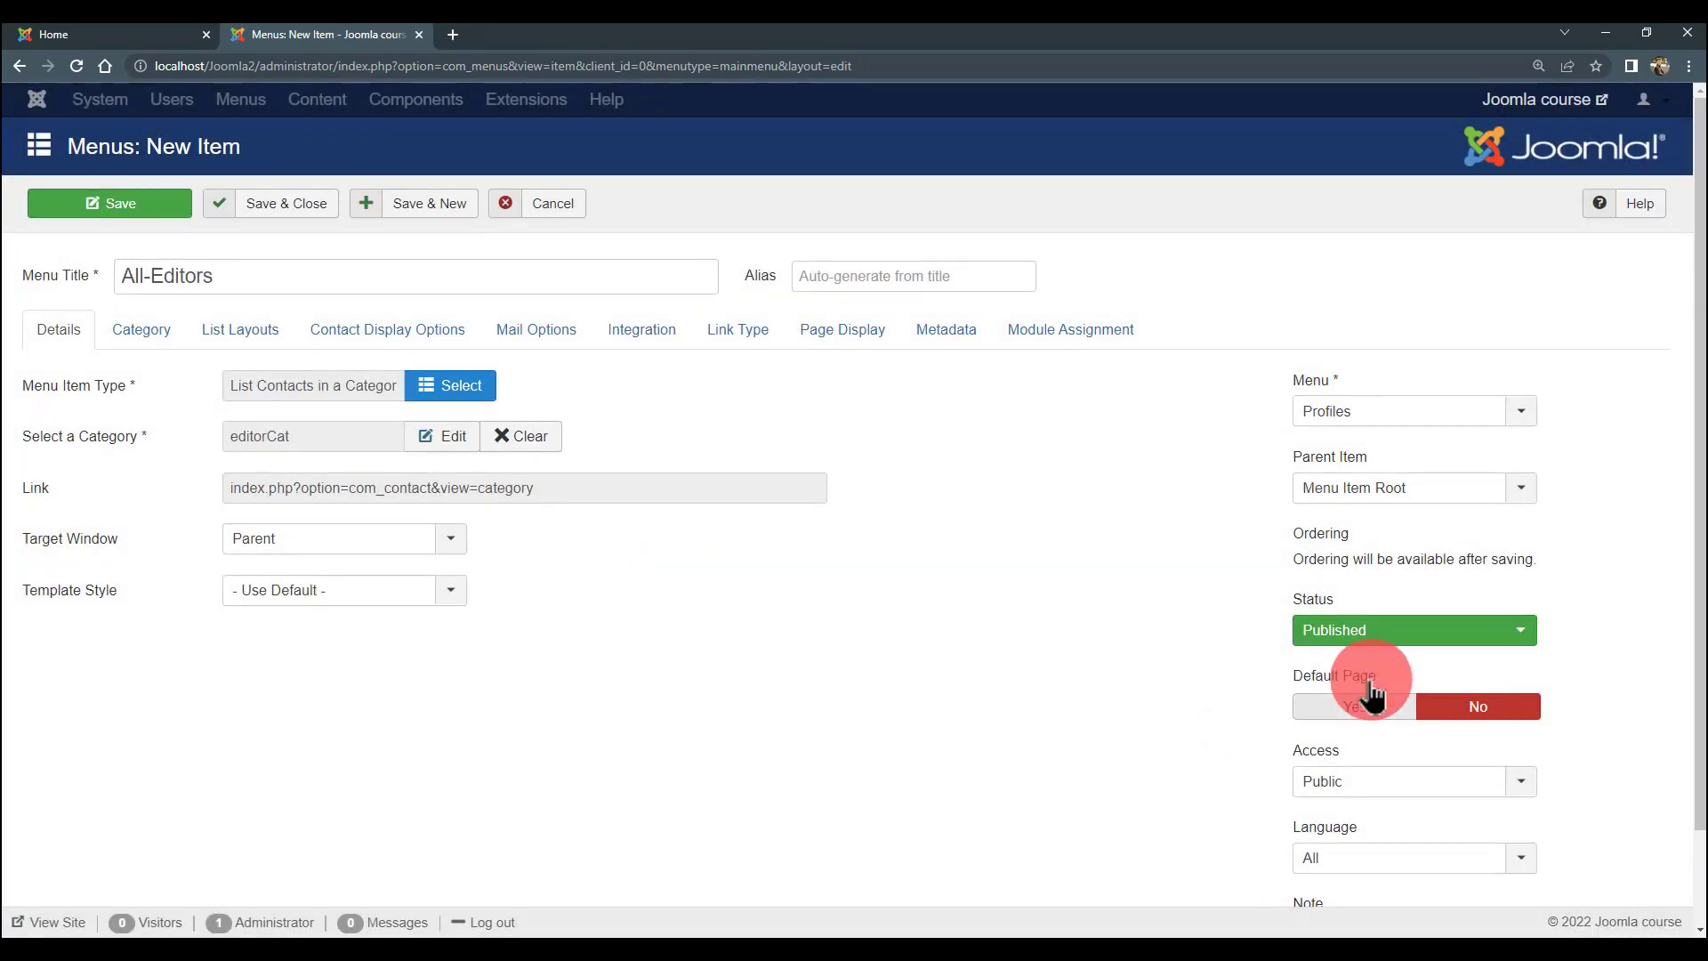
{"action": "left_click", "coordinate": [309, 207]}
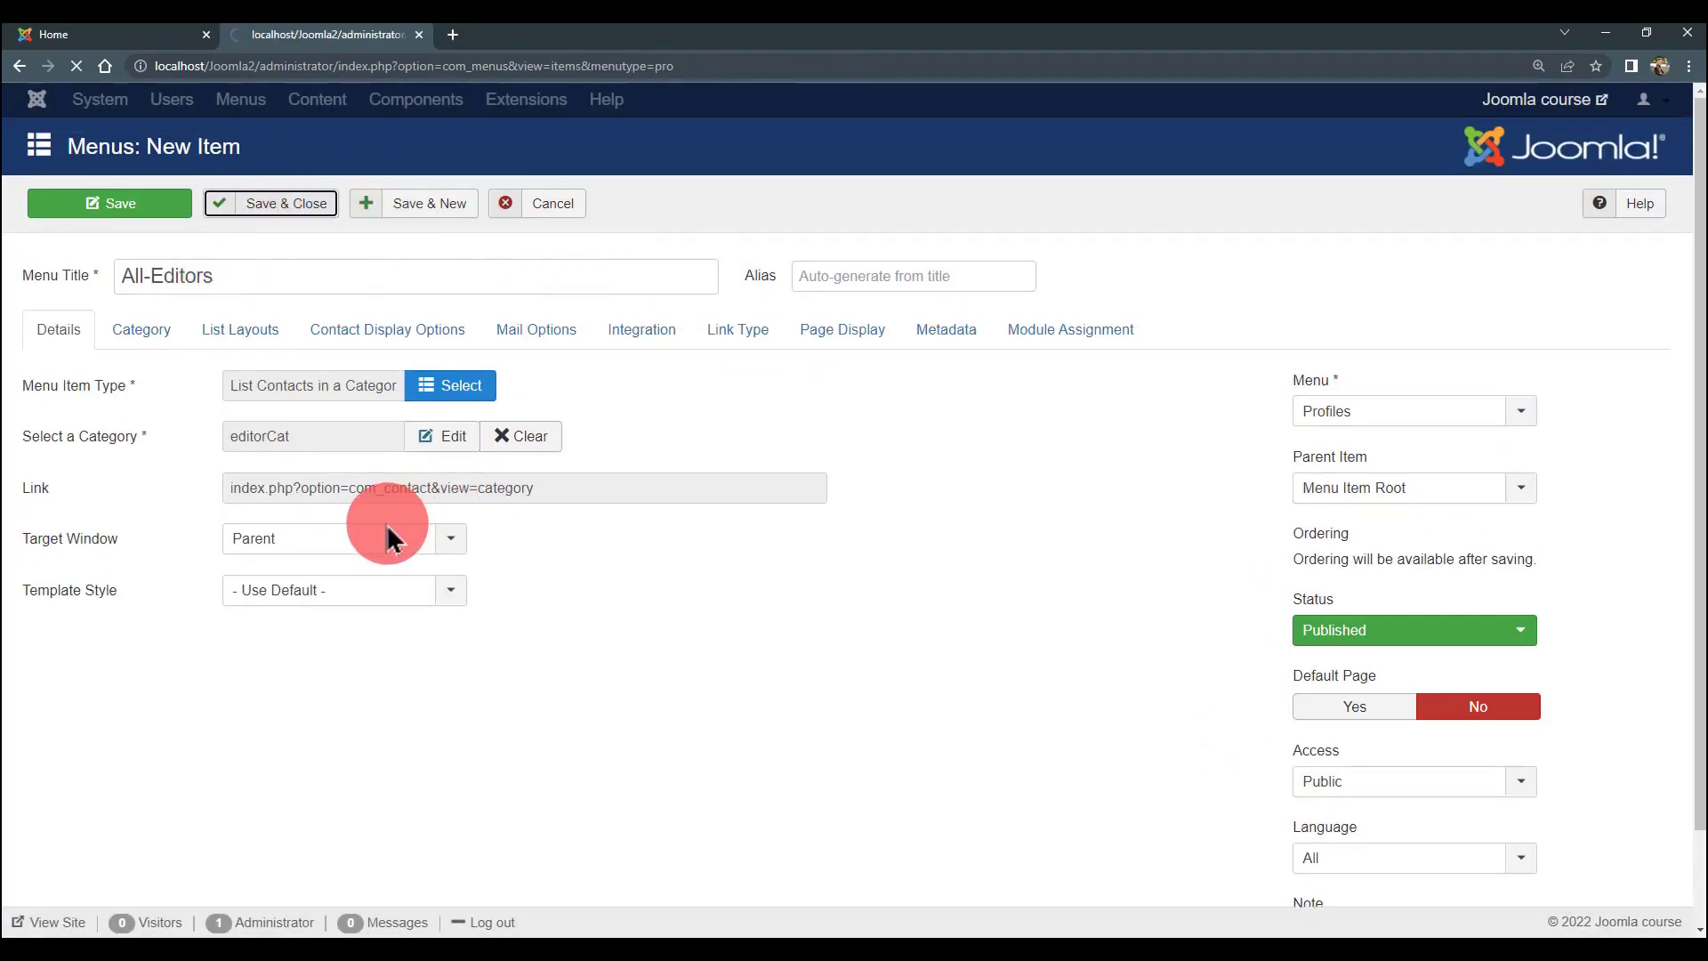
{"action": "left_click", "coordinate": [62, 35]}
{"action": "left_click", "coordinate": [76, 66]}
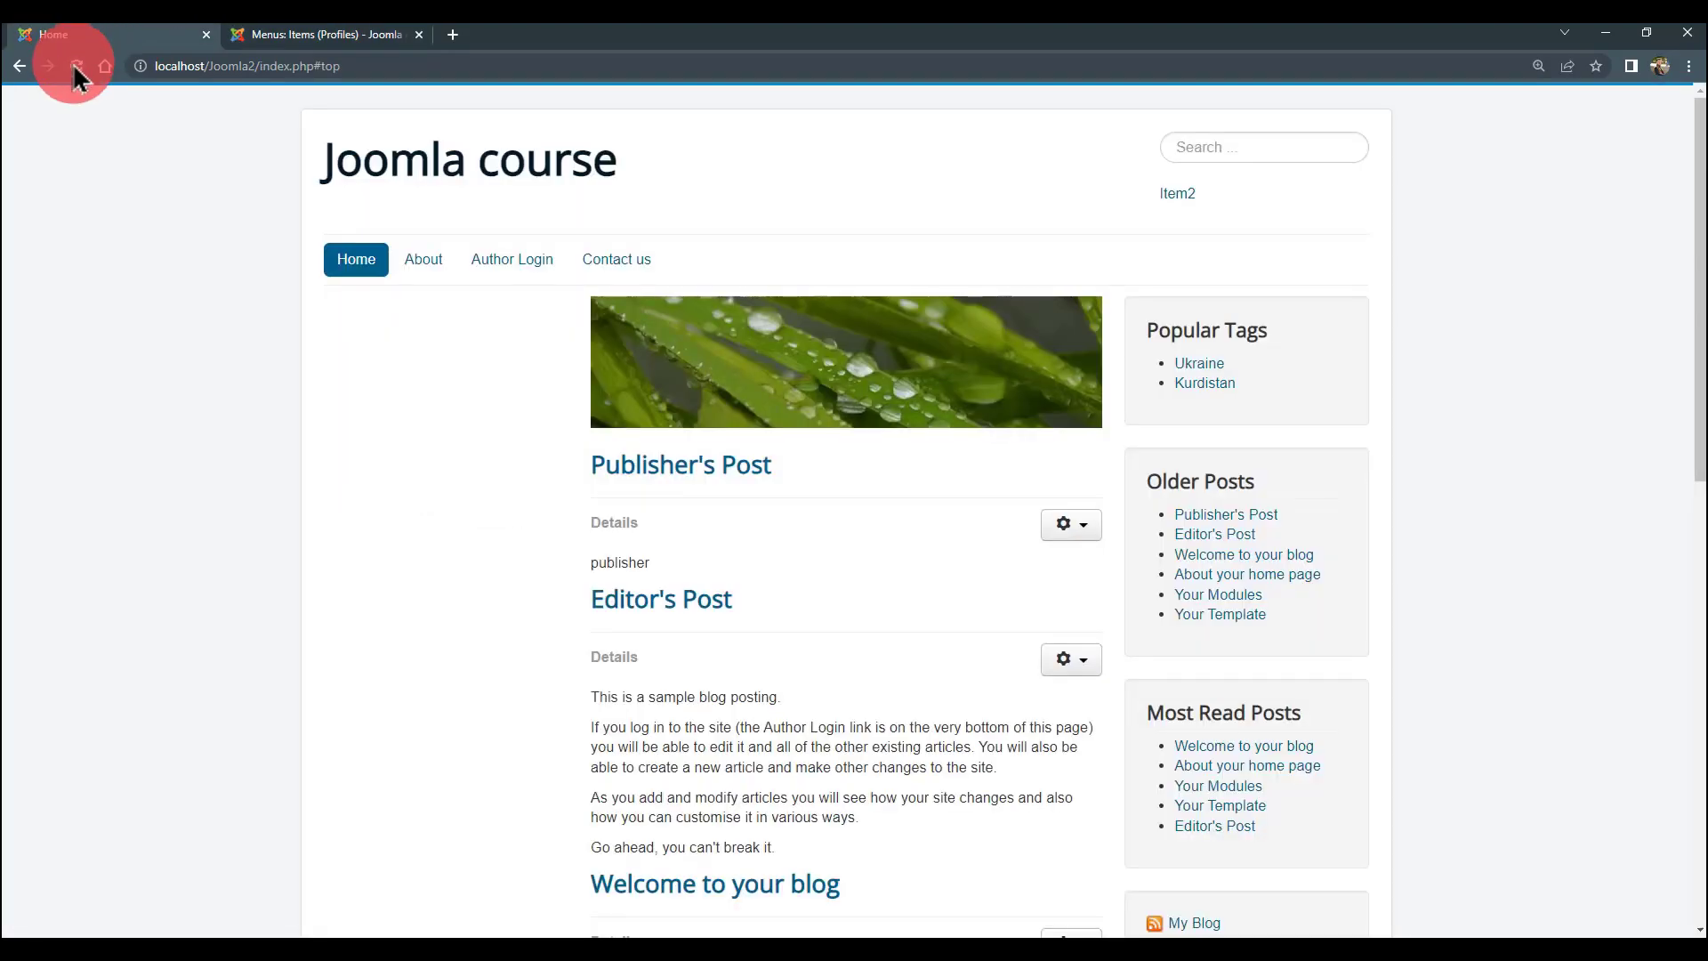
- Browse the new All-Authors listing, author1's contact details, and the All-Editors page
{"action": "left_click", "coordinate": [247, 259]}
{"action": "left_click", "coordinate": [375, 356]}
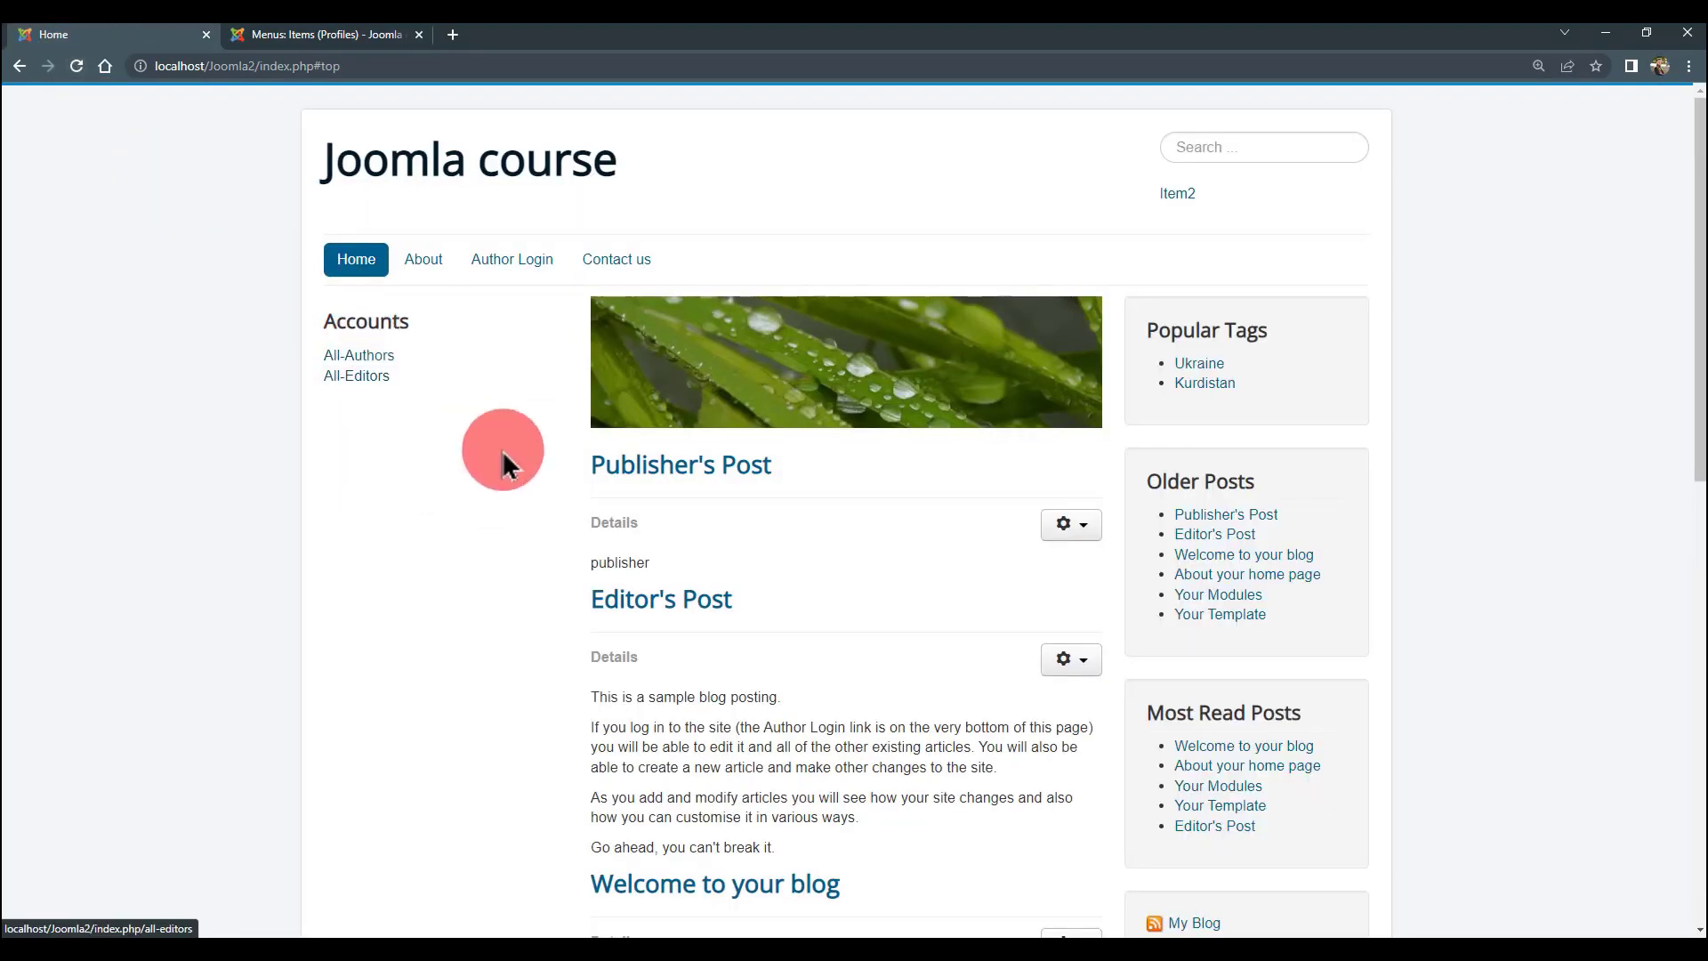
{"action": "left_click", "coordinate": [359, 358]}
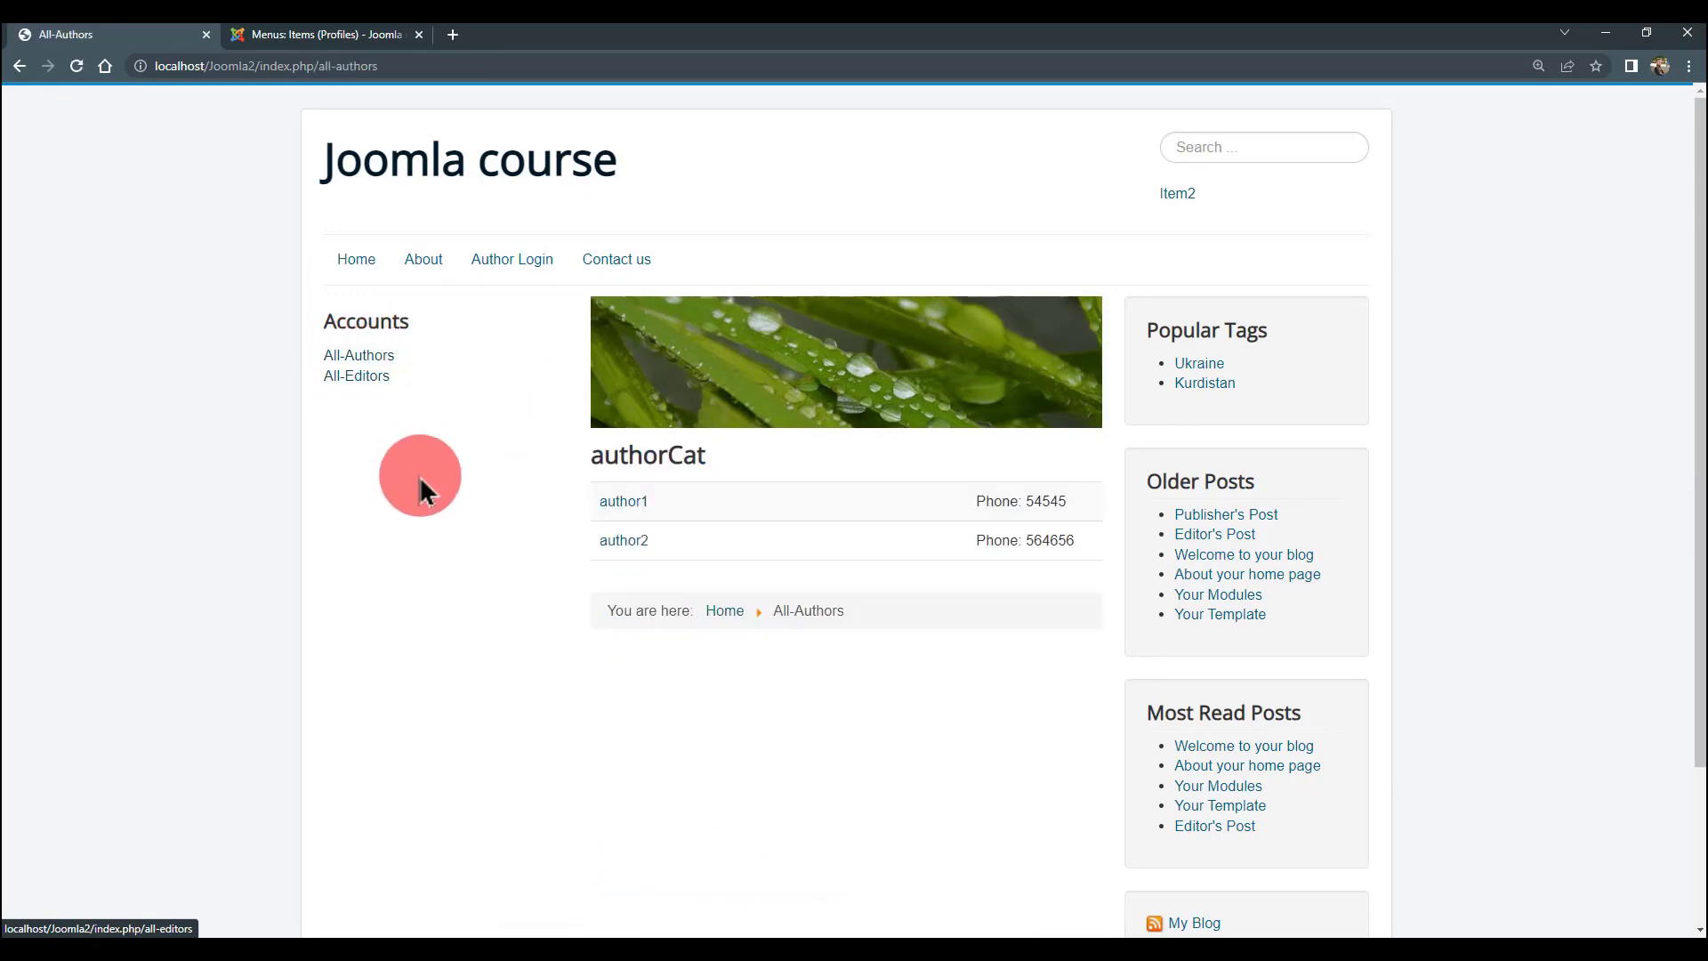
{"action": "left_click", "coordinate": [629, 507]}
{"action": "scroll", "coordinate": [564, 533], "scroll_direction": "down", "scroll_amount": 2}
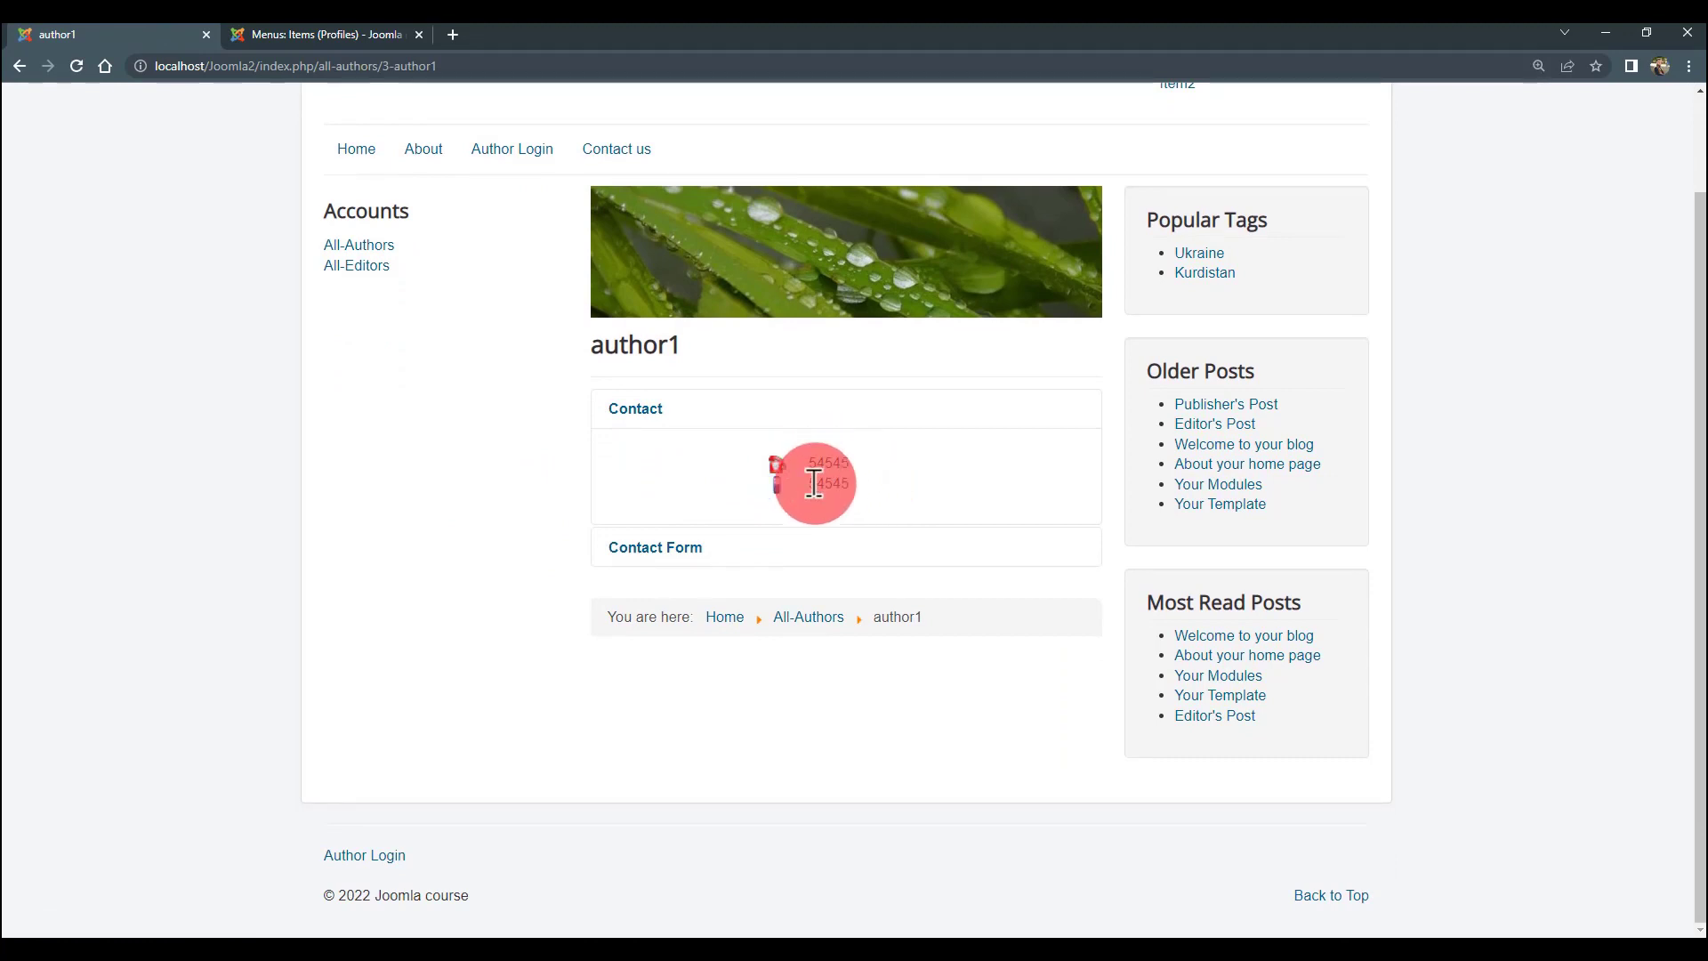
{"action": "scroll", "coordinate": [445, 436], "scroll_direction": "up", "scroll_amount": 2}
{"action": "left_click", "coordinate": [365, 375]}
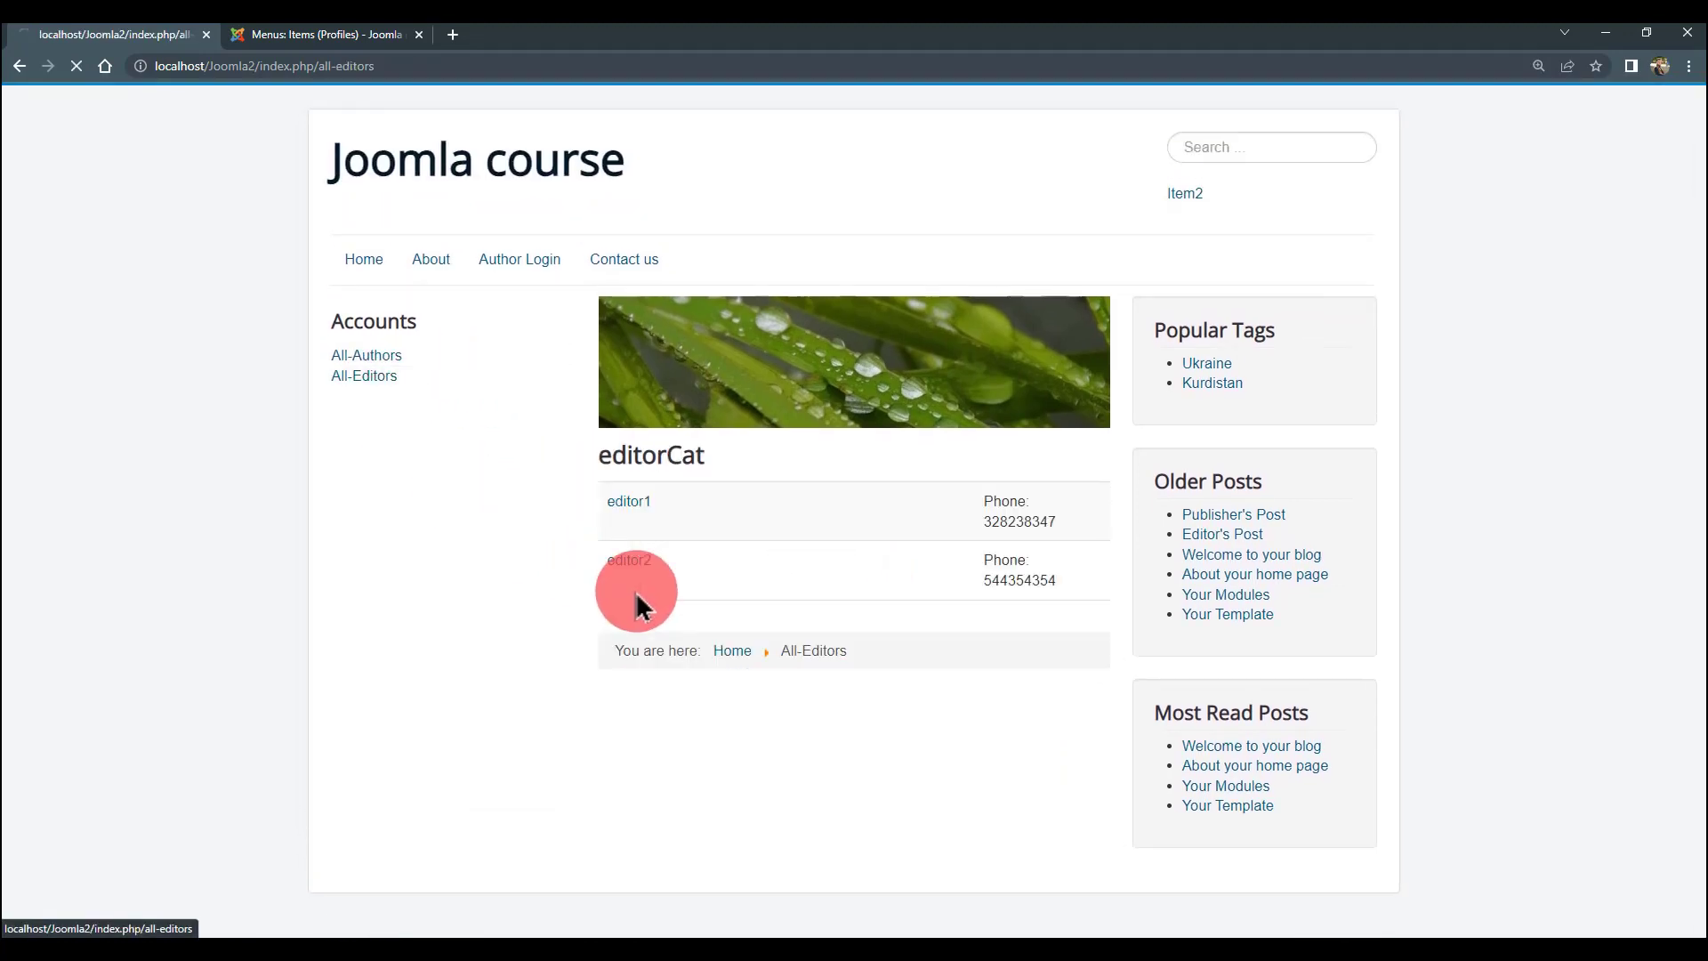
- Compare the page addresses of the admin menu items tab and the front-end All-Editors page
{"action": "left_click", "coordinate": [269, 37]}
{"action": "left_click", "coordinate": [142, 36]}
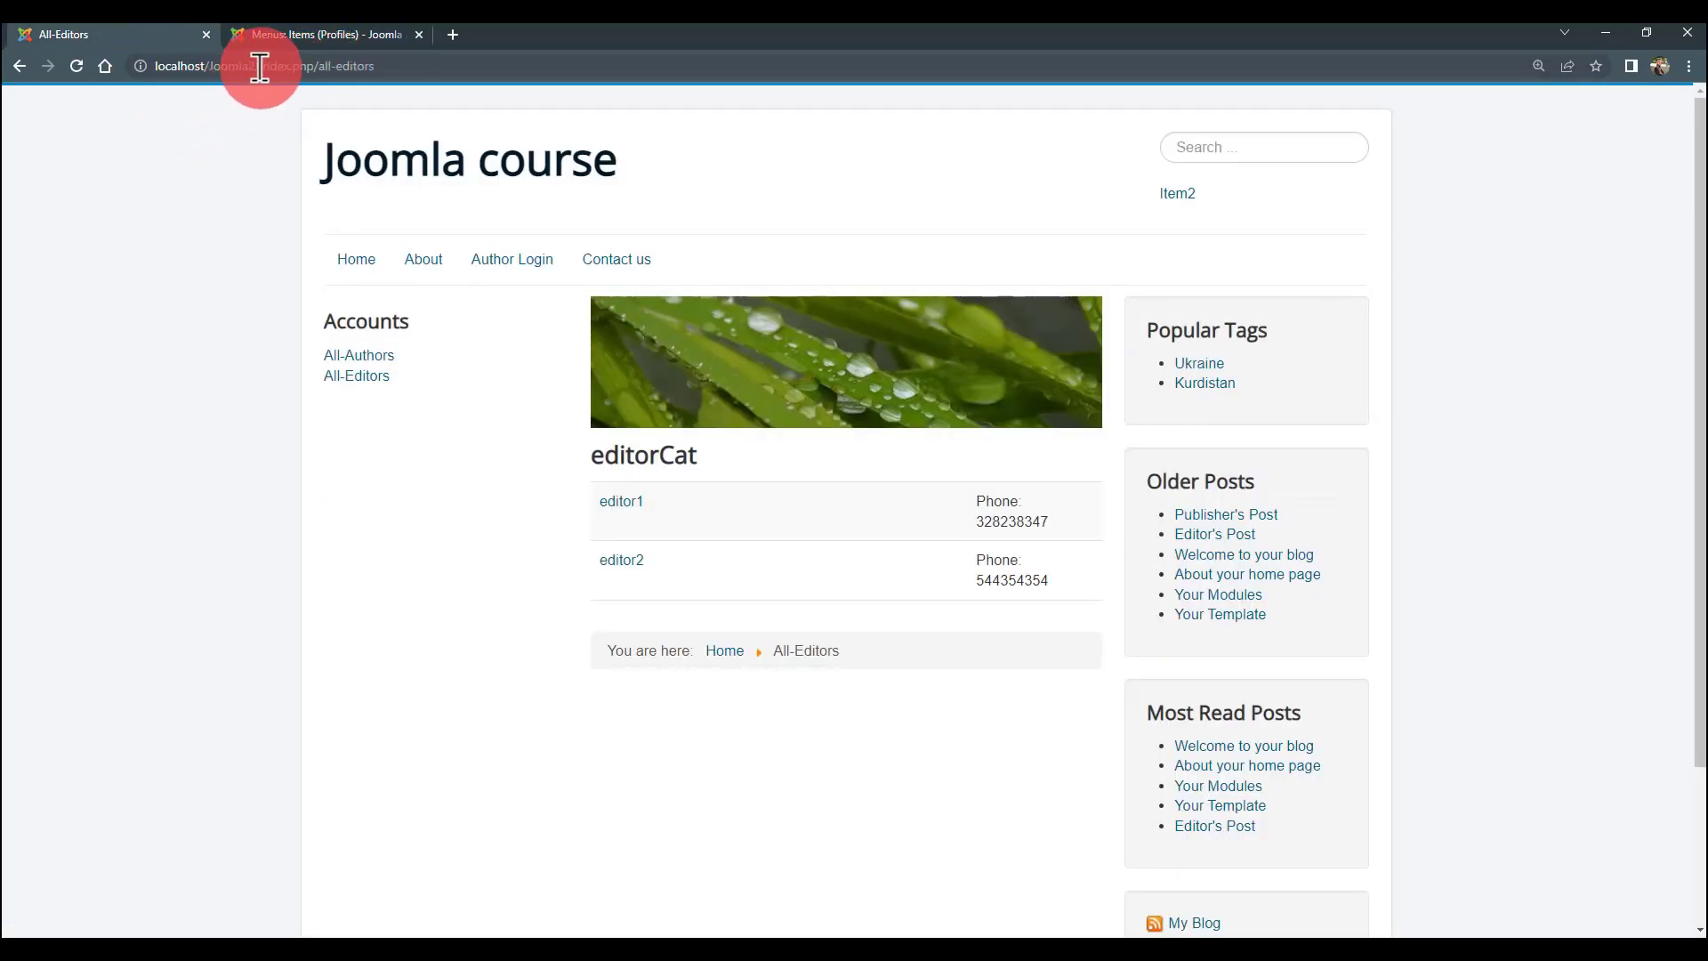
{"action": "left_click", "coordinate": [260, 66]}
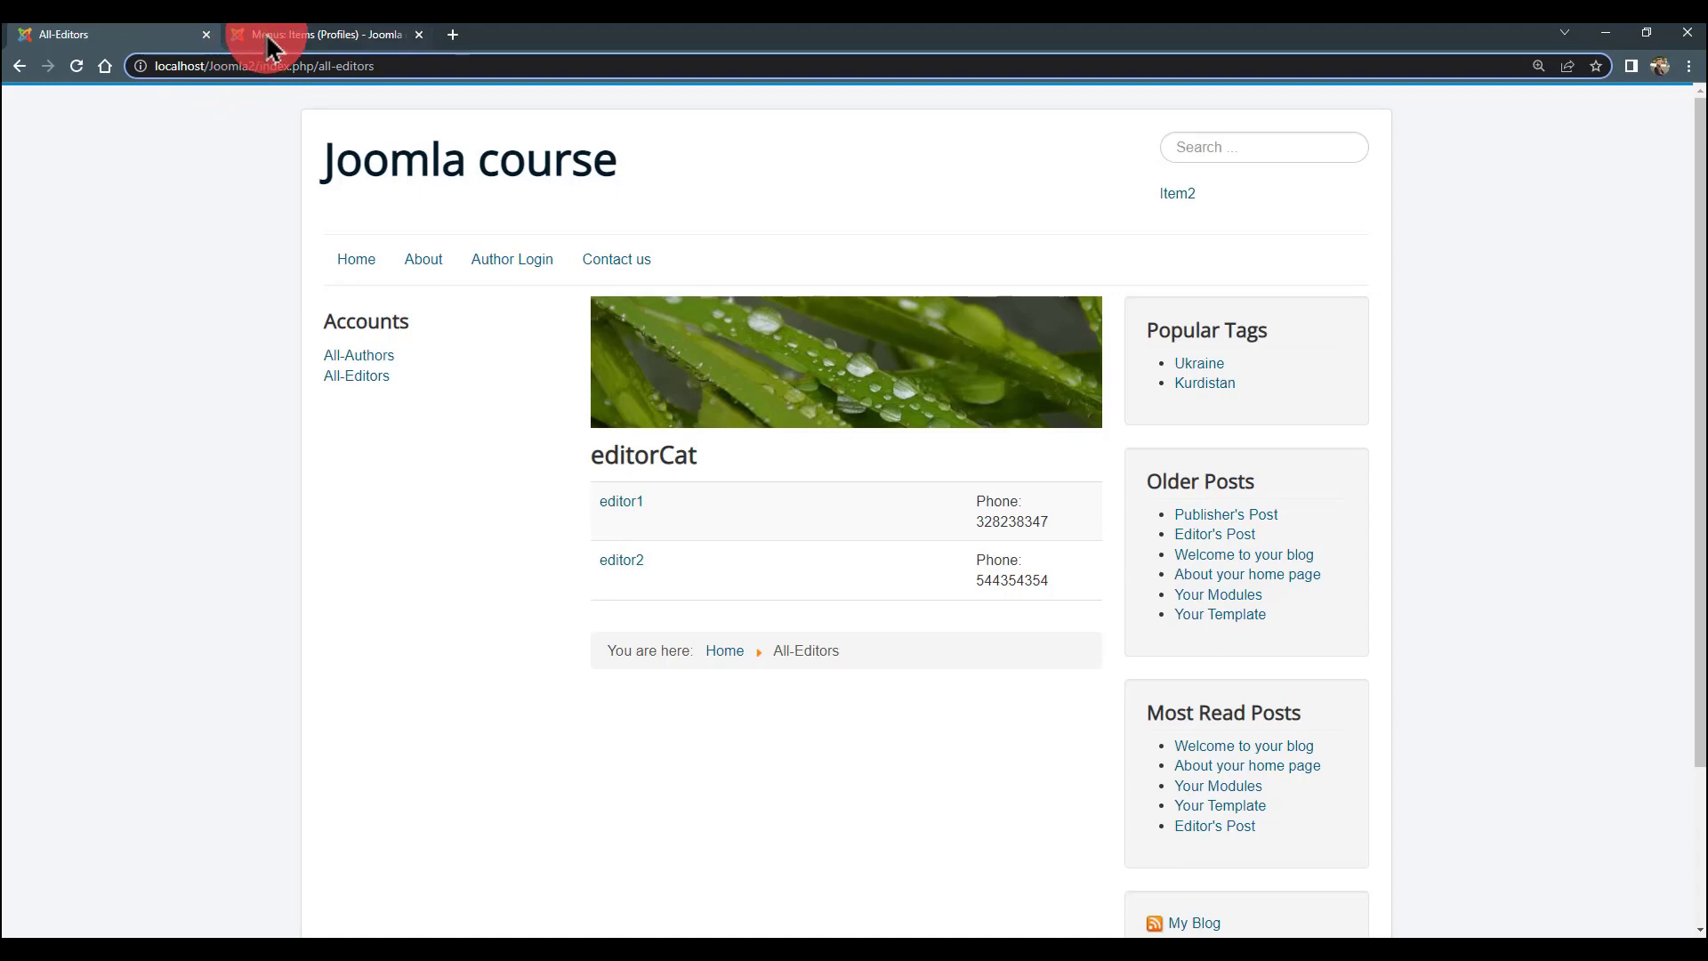
{"action": "left_click", "coordinate": [270, 40]}
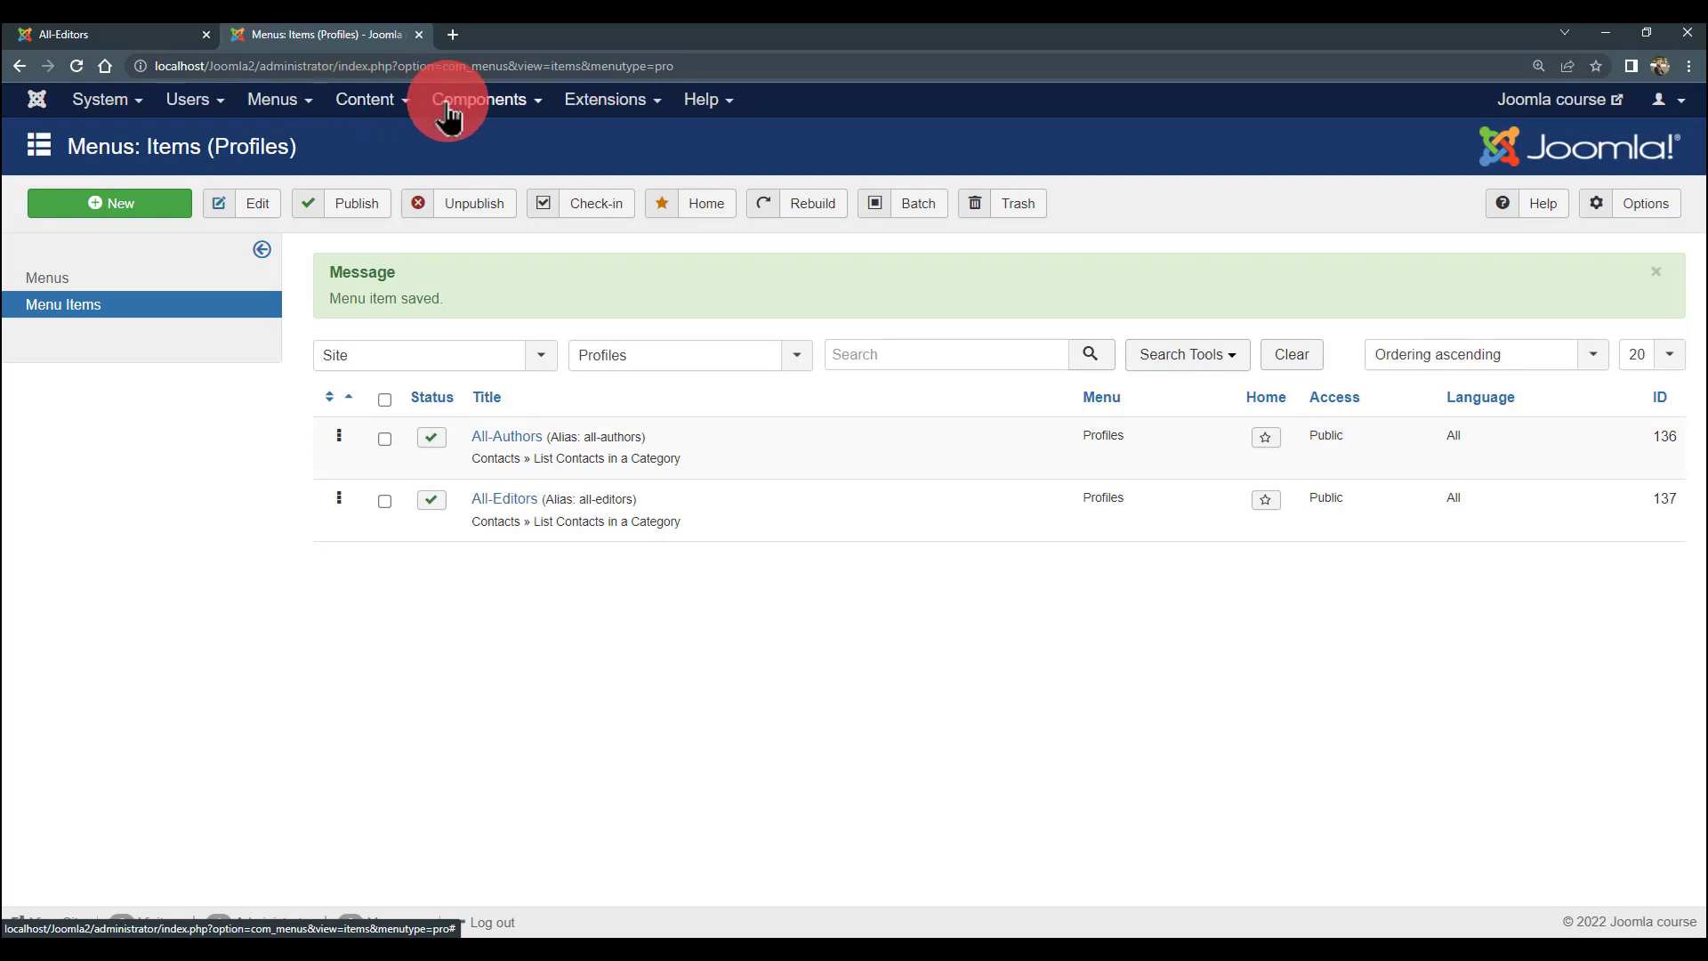
{"action": "left_click_drag", "start_coordinate": [676, 66], "coordinate": [153, 62]}
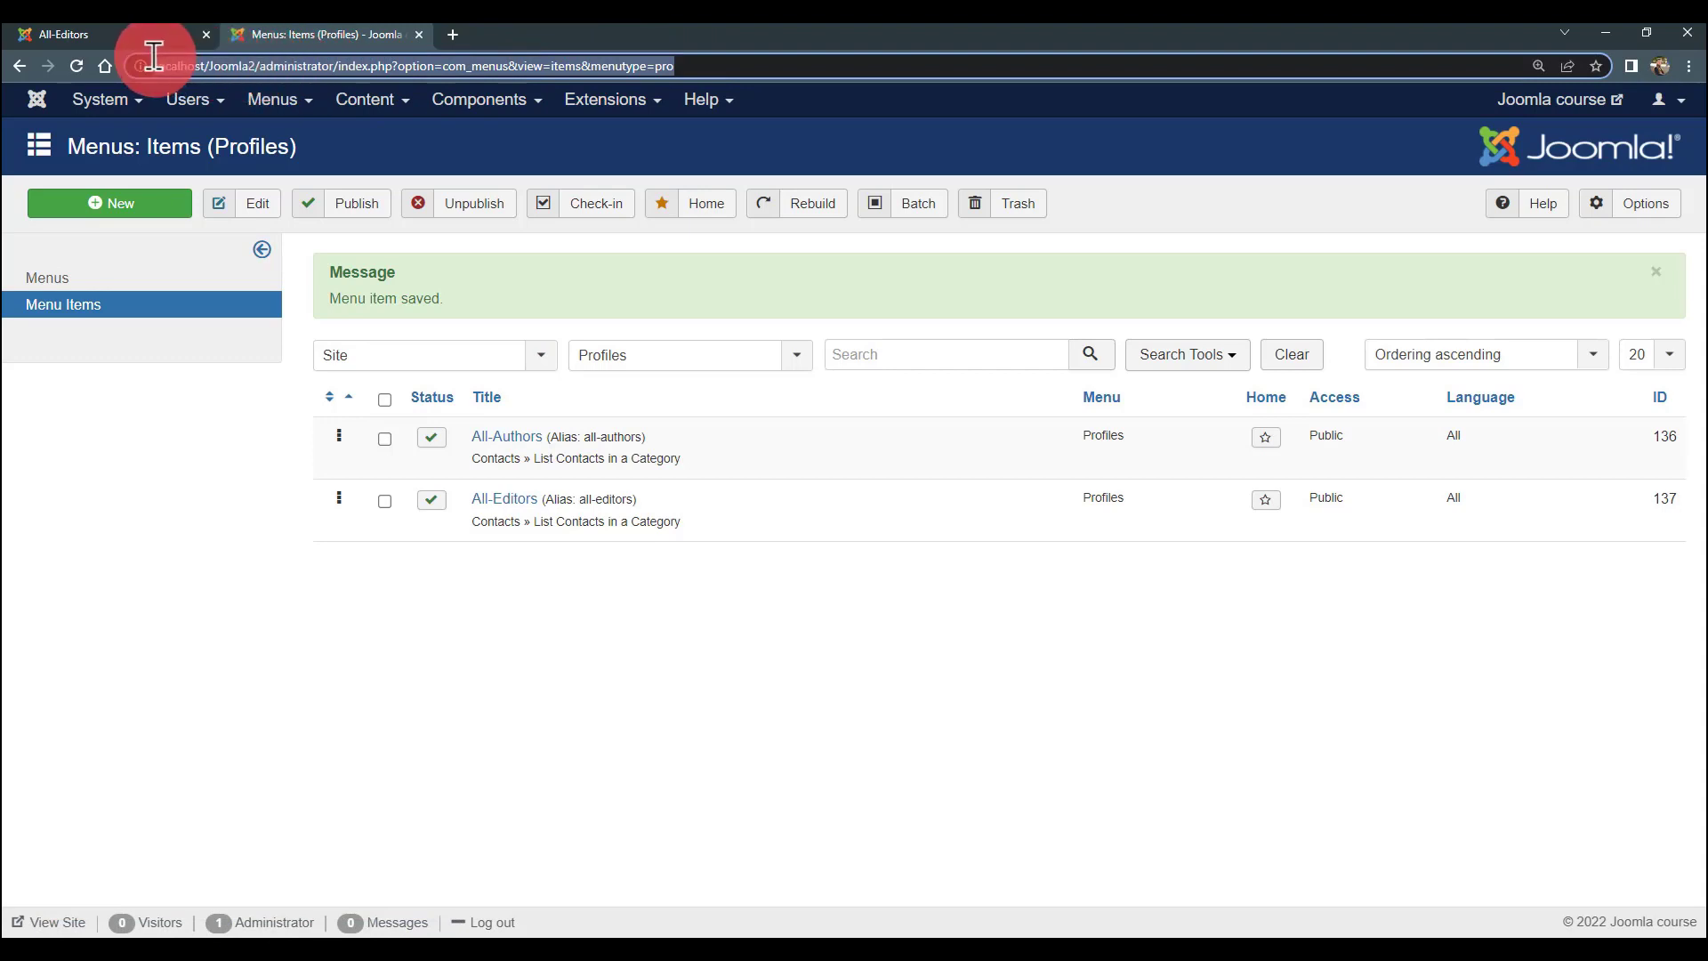
{"action": "left_click", "coordinate": [250, 64]}
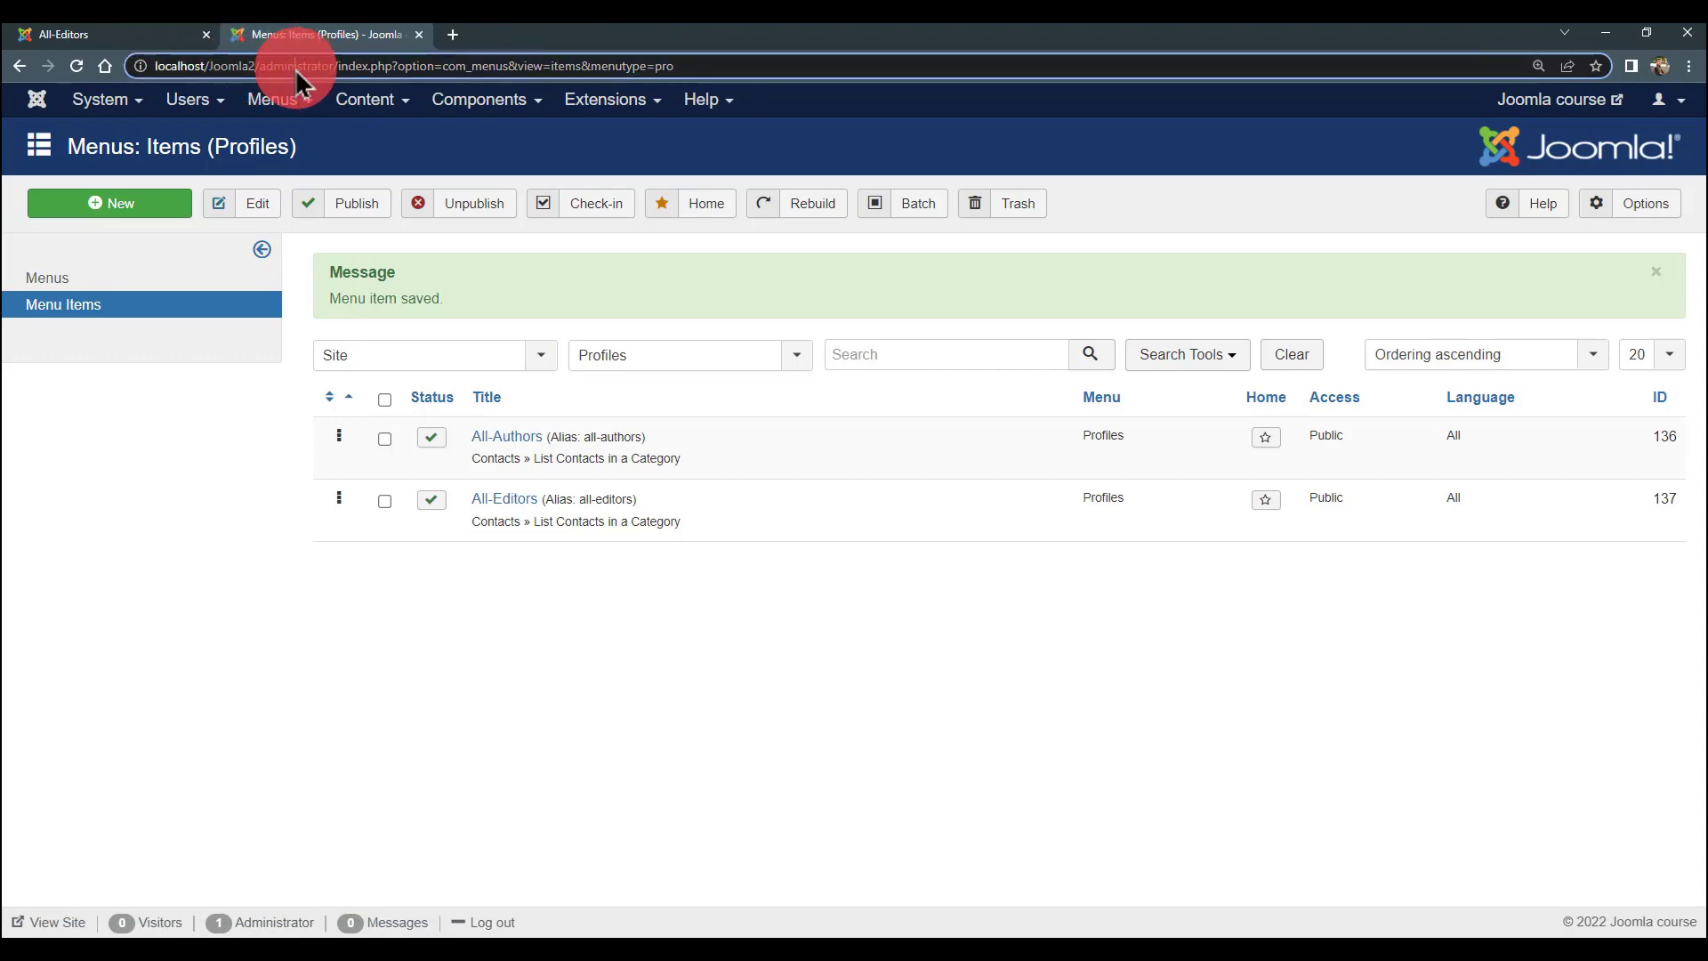
- Go to the site's home page via the site title, then return to the administrator
{"action": "left_click", "coordinate": [157, 36]}
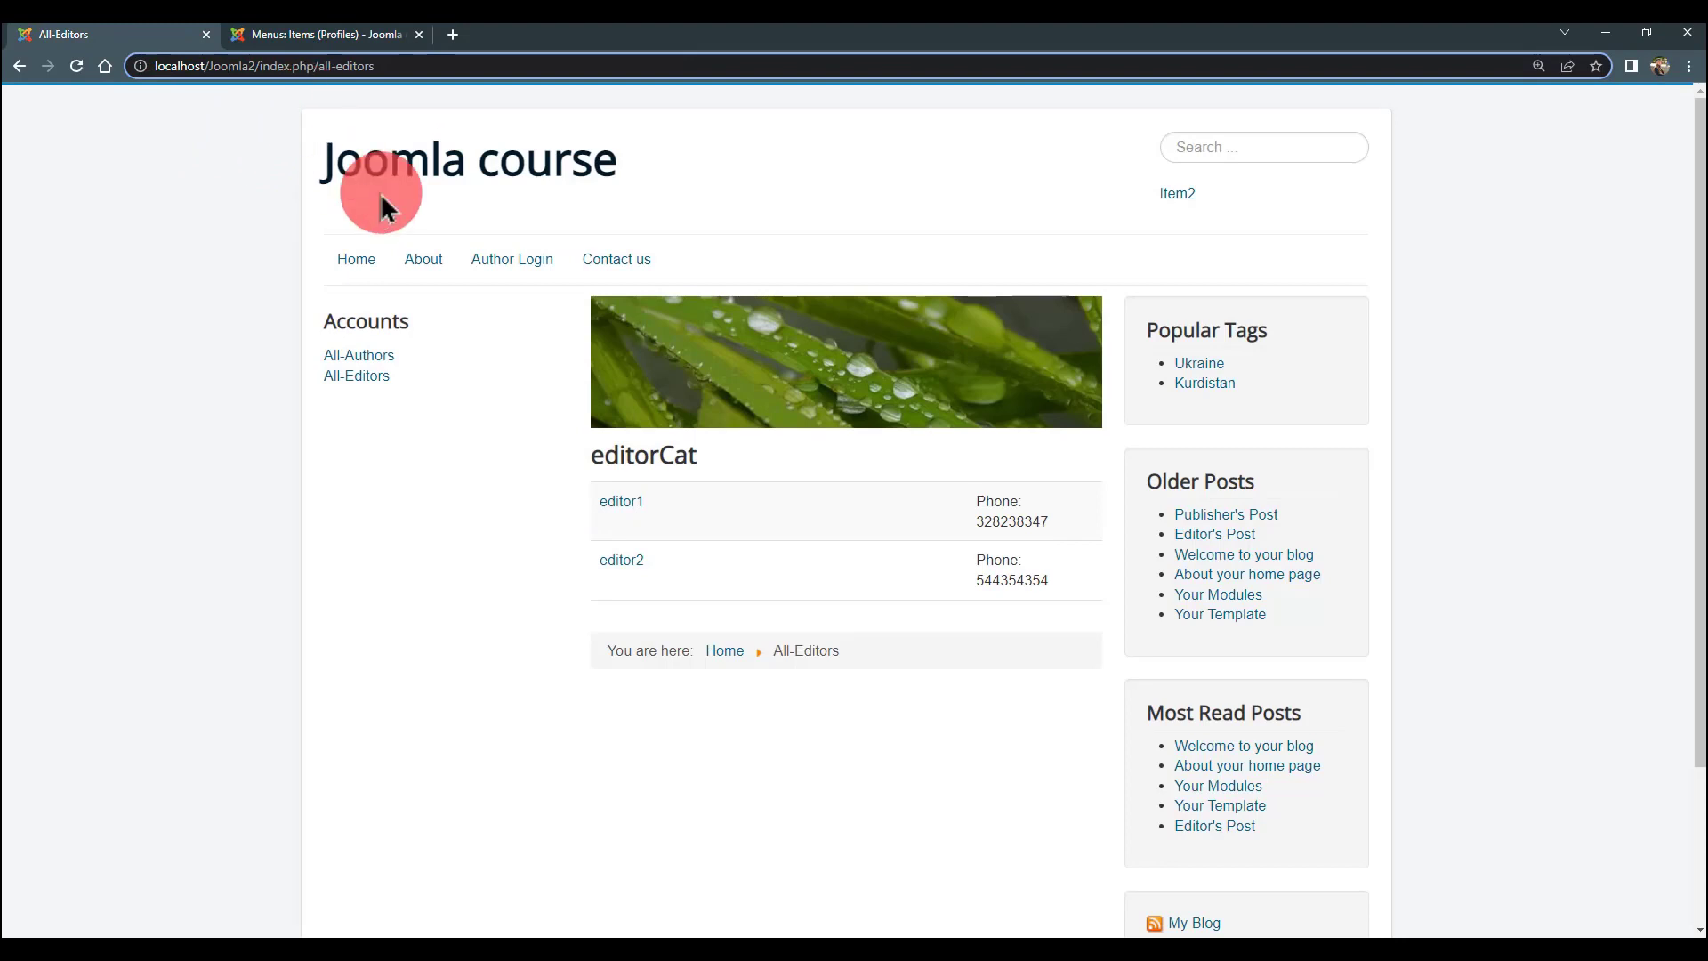
{"action": "left_click", "coordinate": [402, 167]}
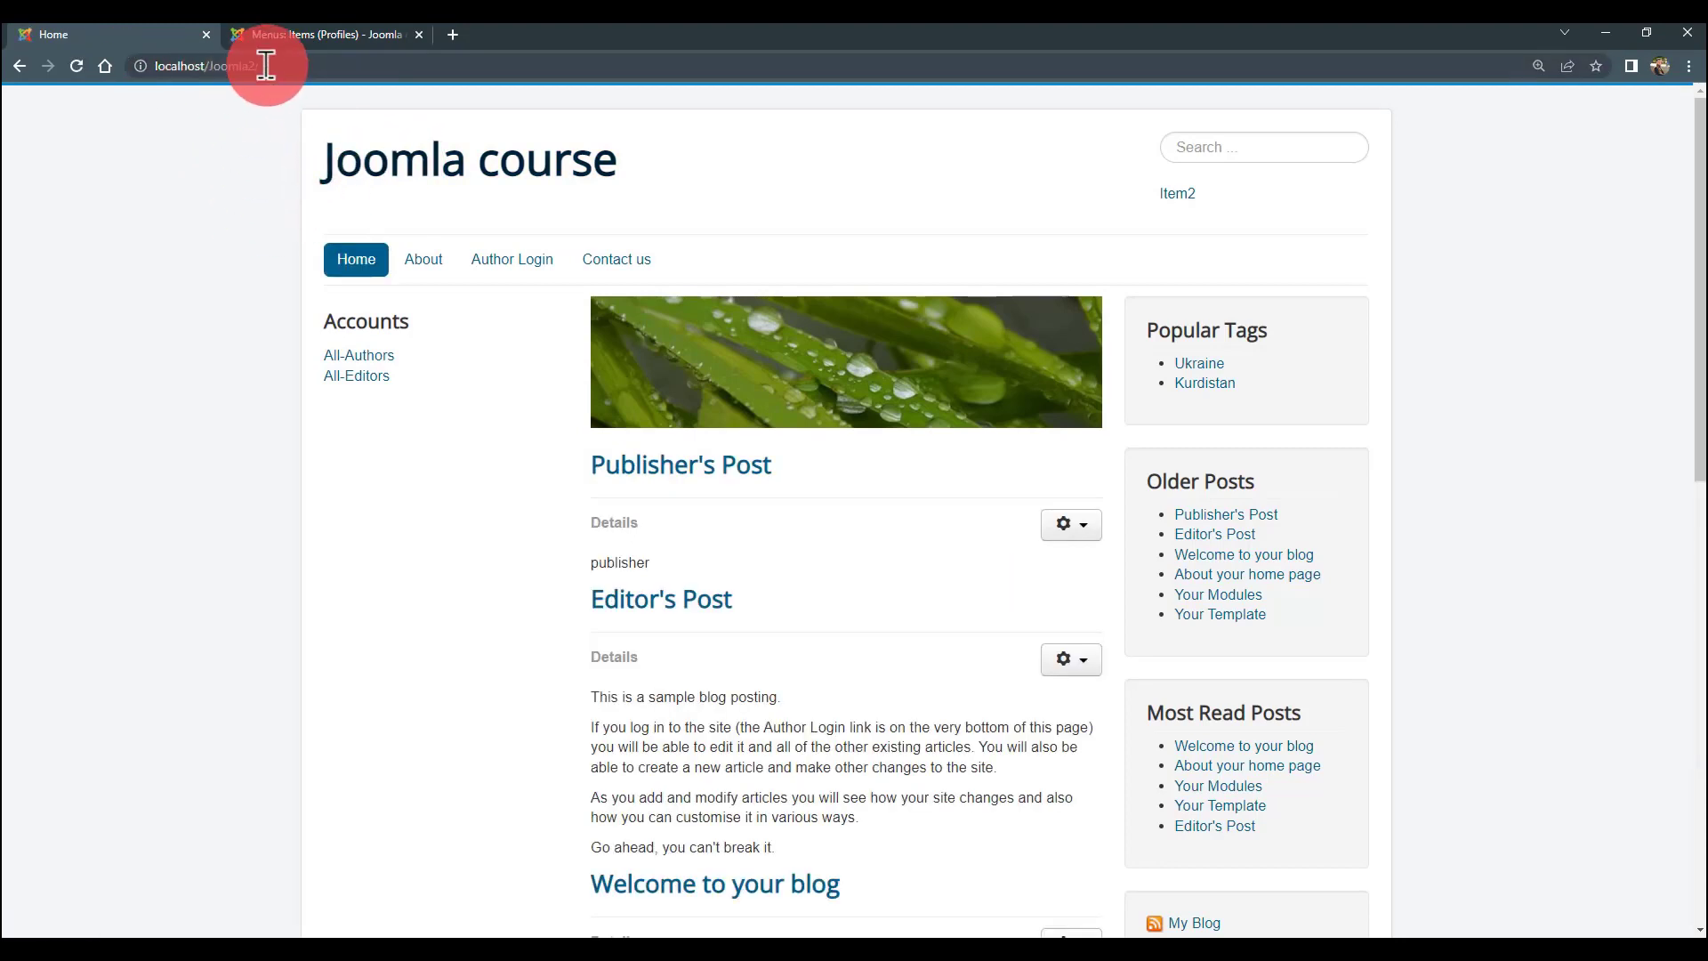
{"action": "left_click", "coordinate": [160, 66]}
{"action": "left_click", "coordinate": [218, 131]}
{"action": "left_click", "coordinate": [274, 67]}
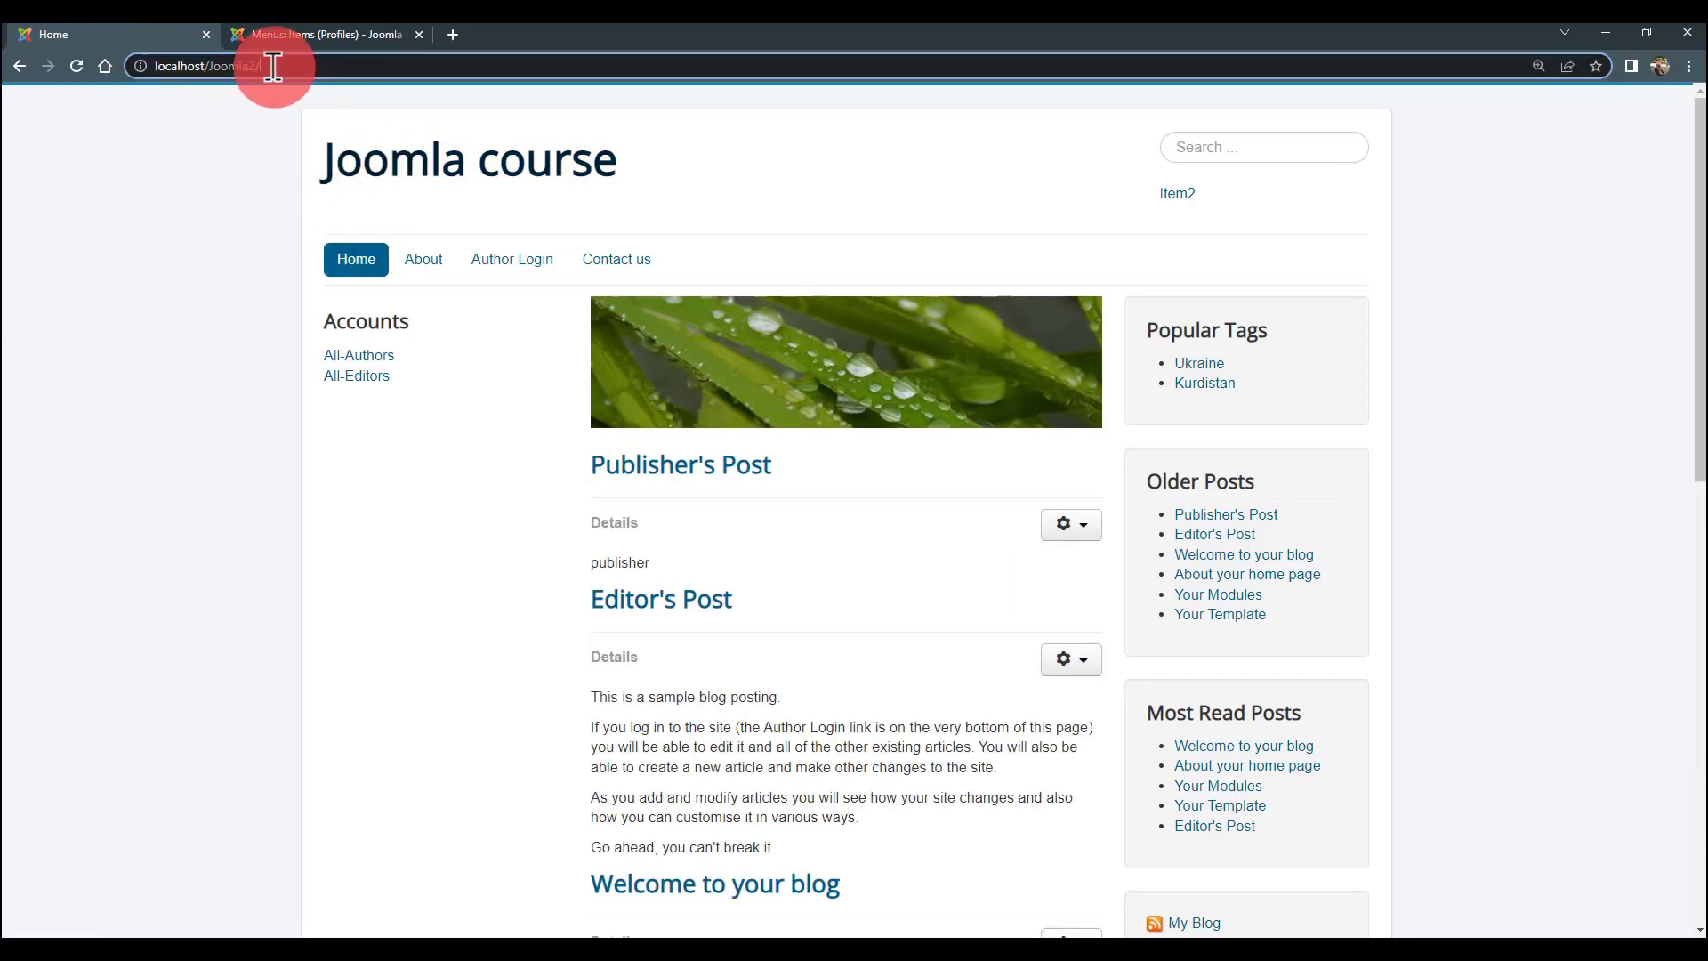
{"action": "left_click", "coordinate": [240, 135]}
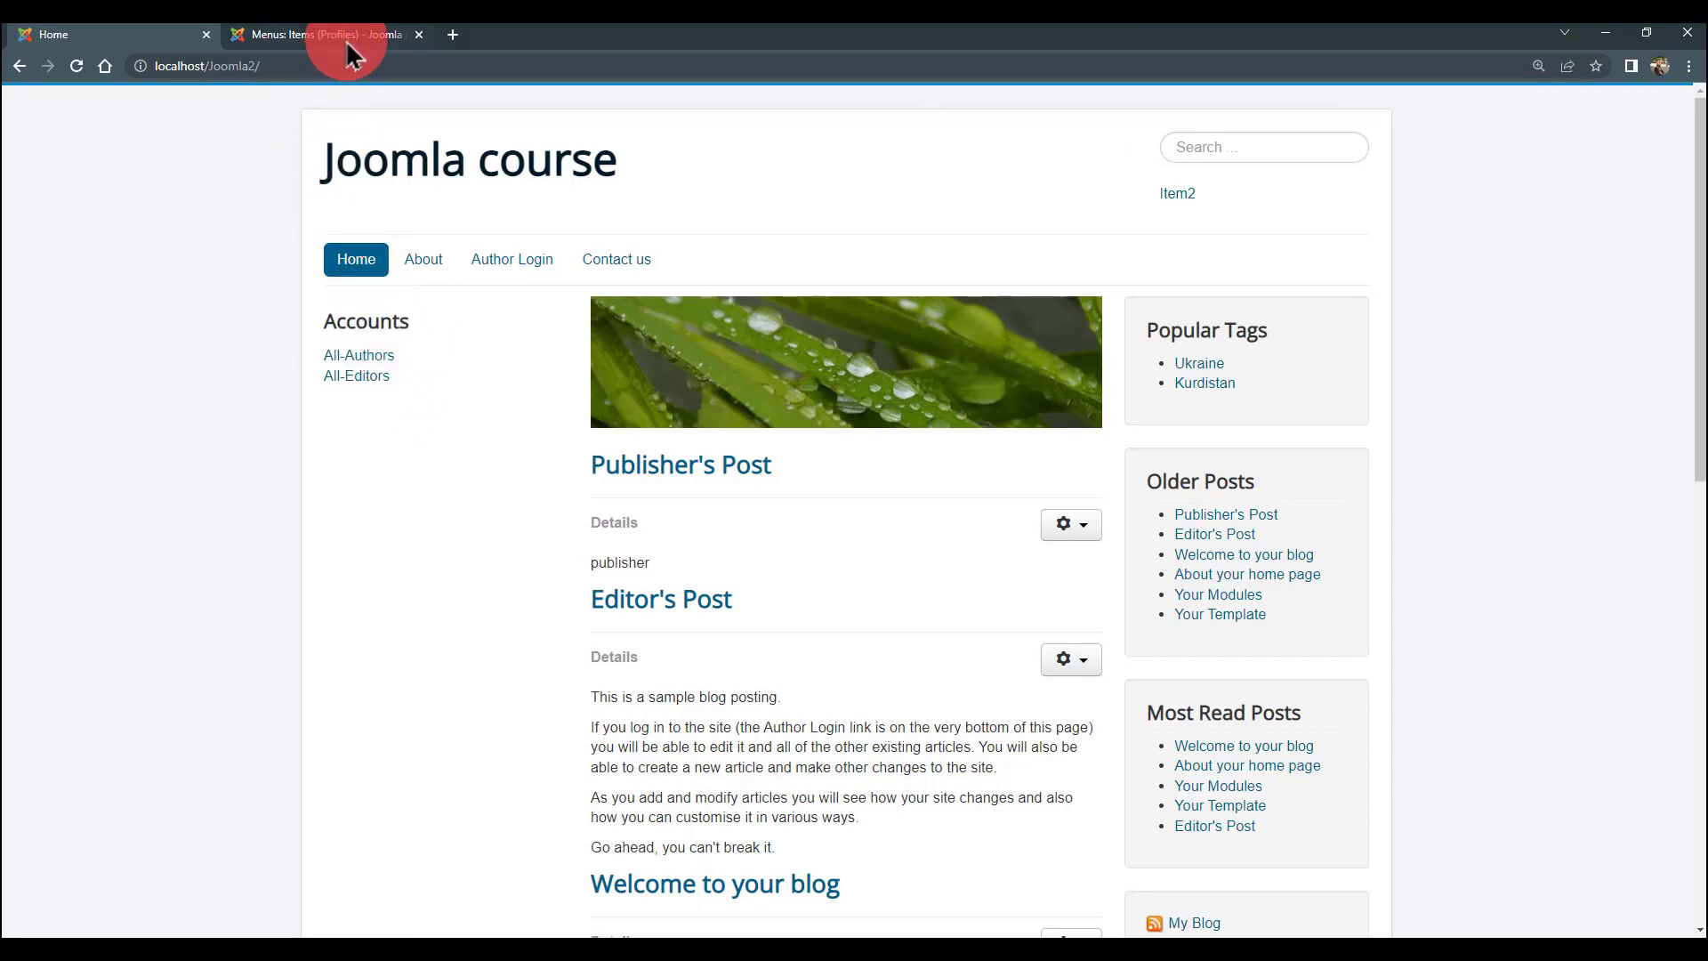
{"action": "left_click", "coordinate": [347, 43]}
- Add a new viewing access level titled 'Editor Permission'
{"action": "left_click", "coordinate": [214, 107]}
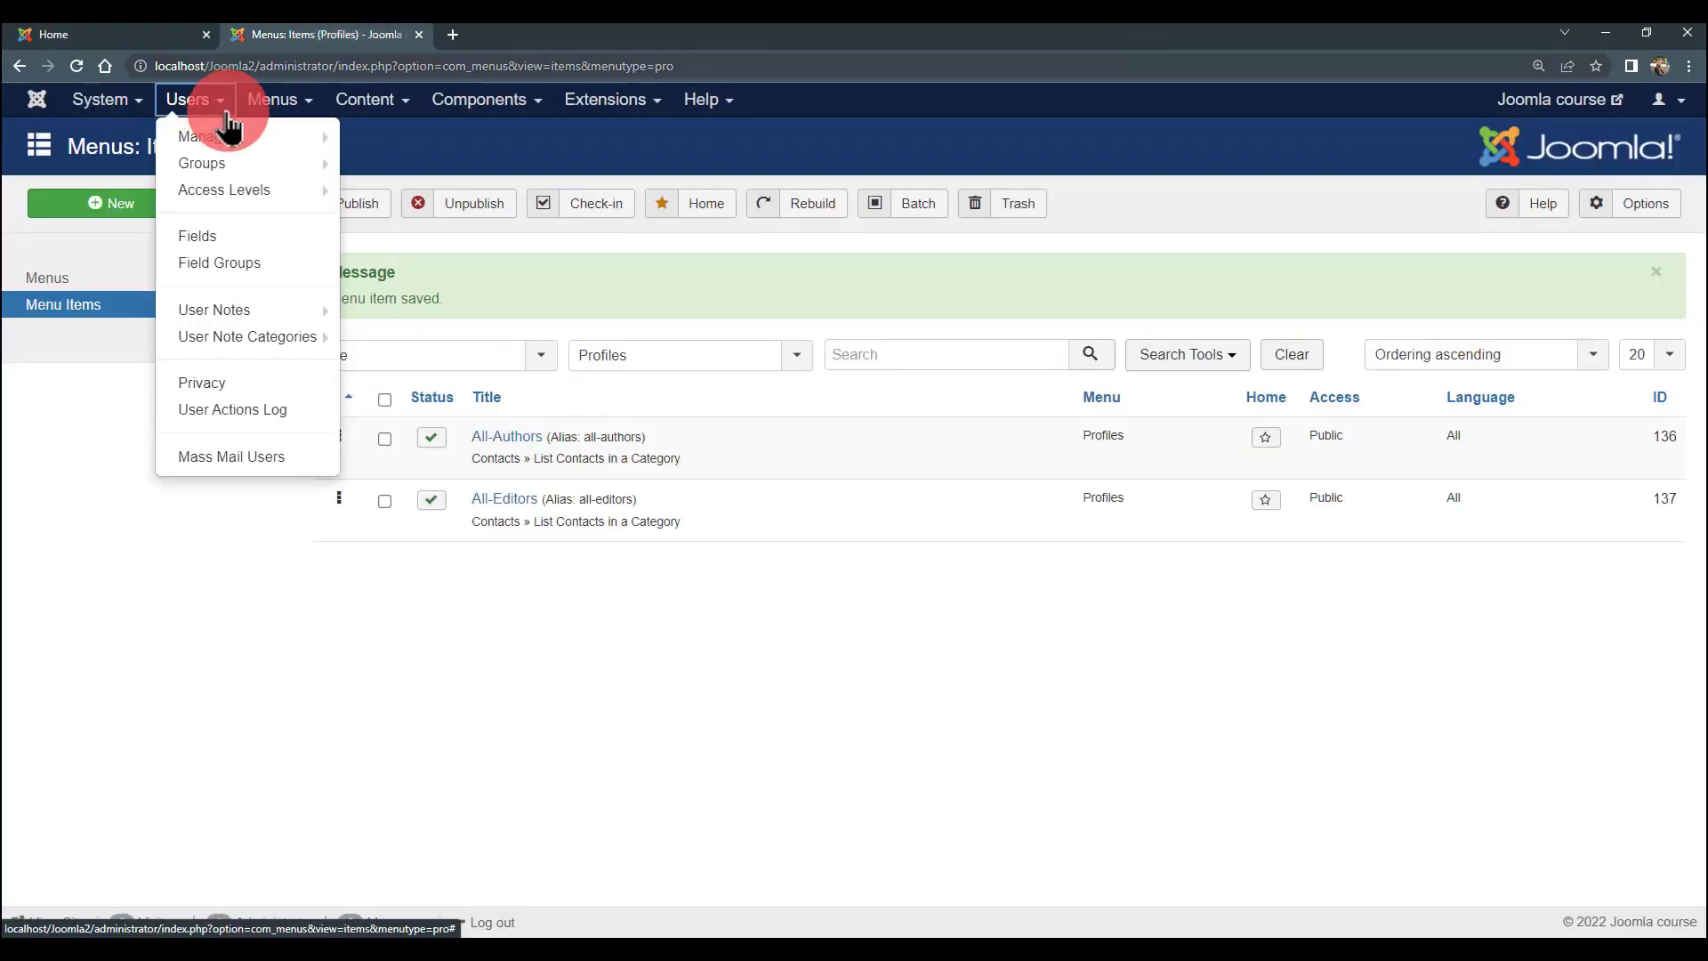
{"action": "mouse_move", "coordinate": [250, 188]}
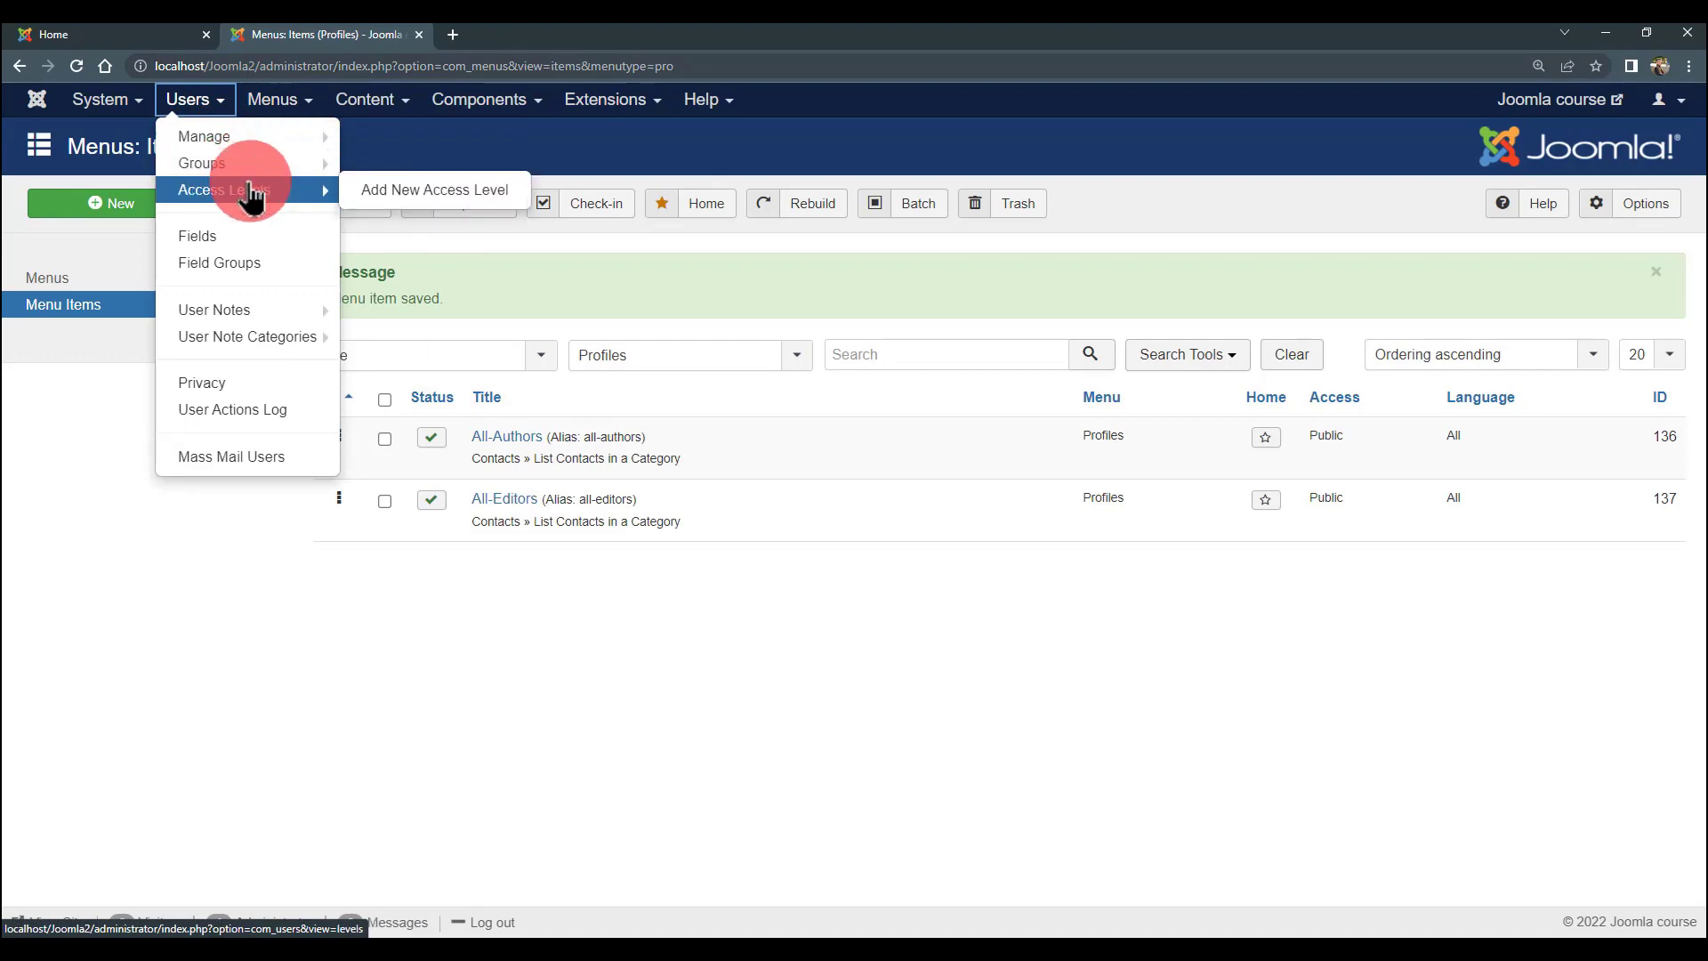
{"action": "left_click", "coordinate": [252, 194]}
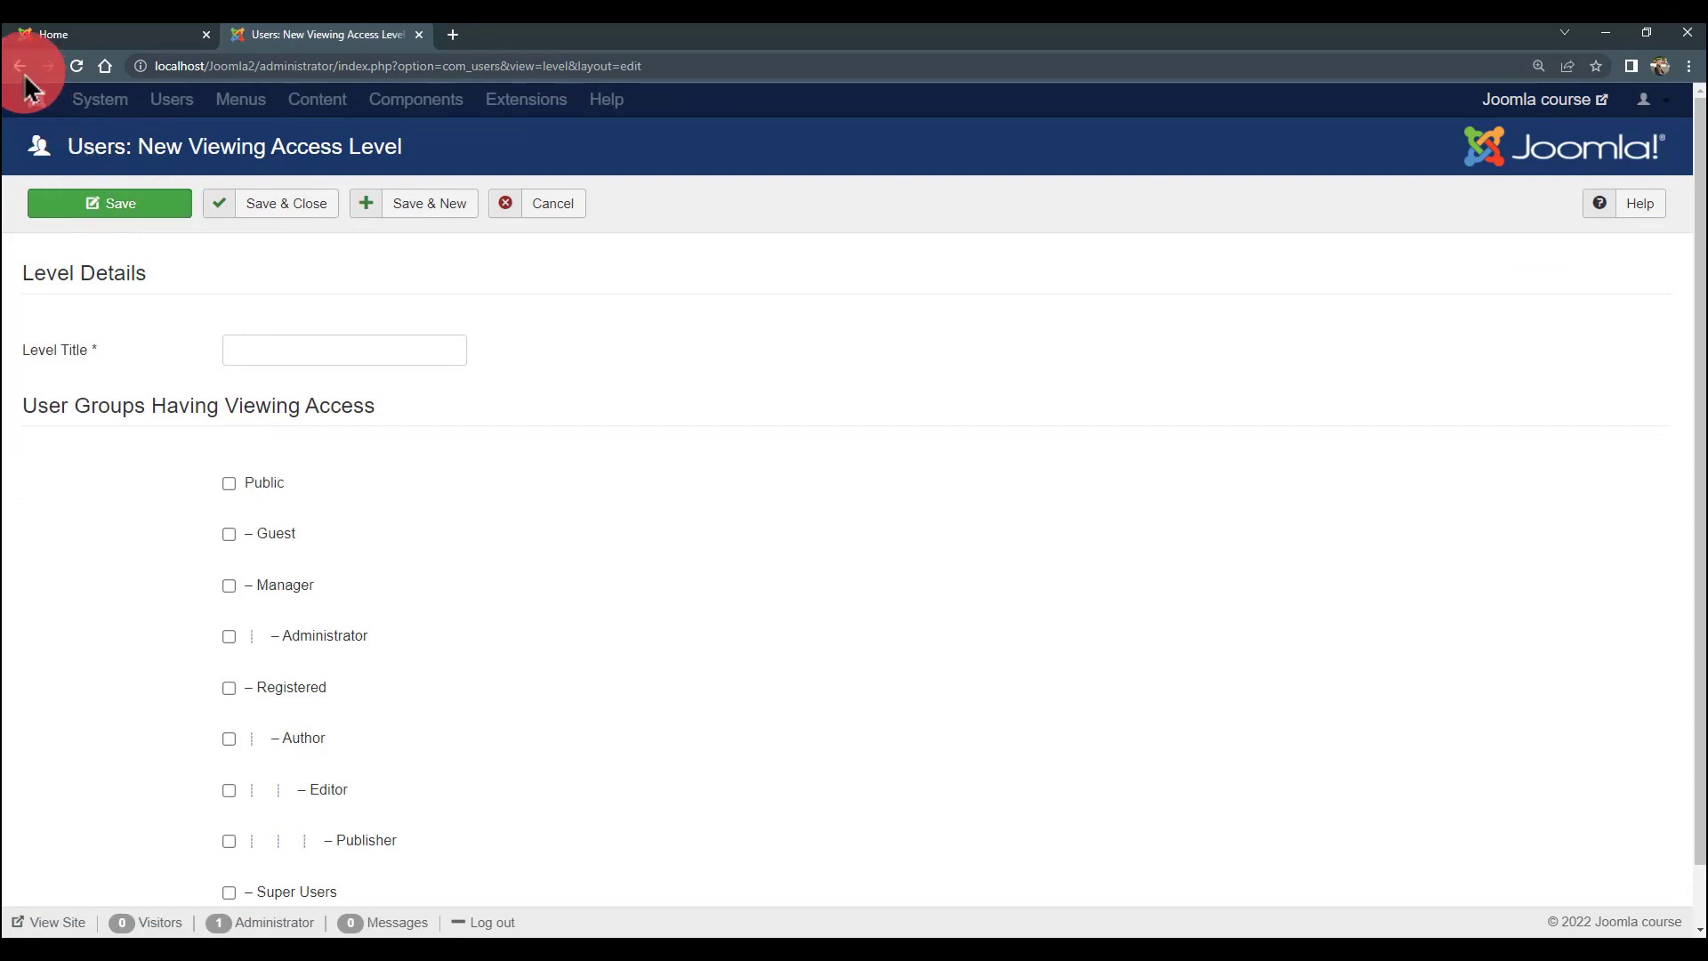
{"action": "left_click", "coordinate": [277, 350]}
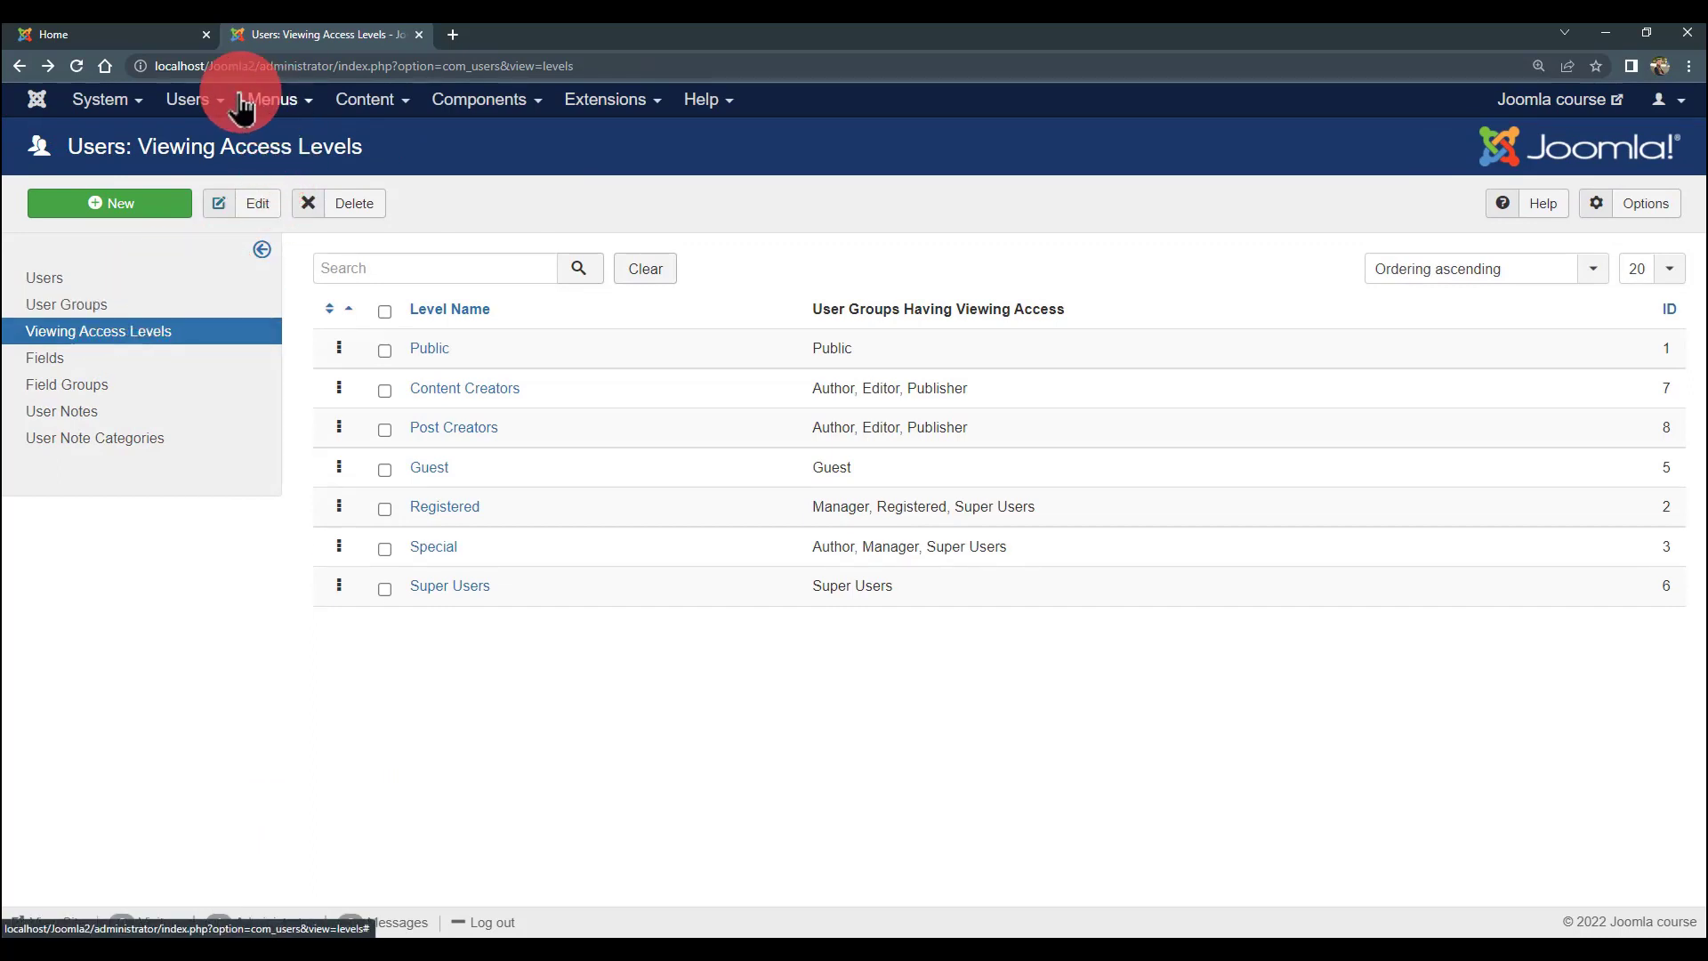
{"action": "left_click", "coordinate": [203, 100]}
{"action": "mouse_move", "coordinate": [235, 192]}
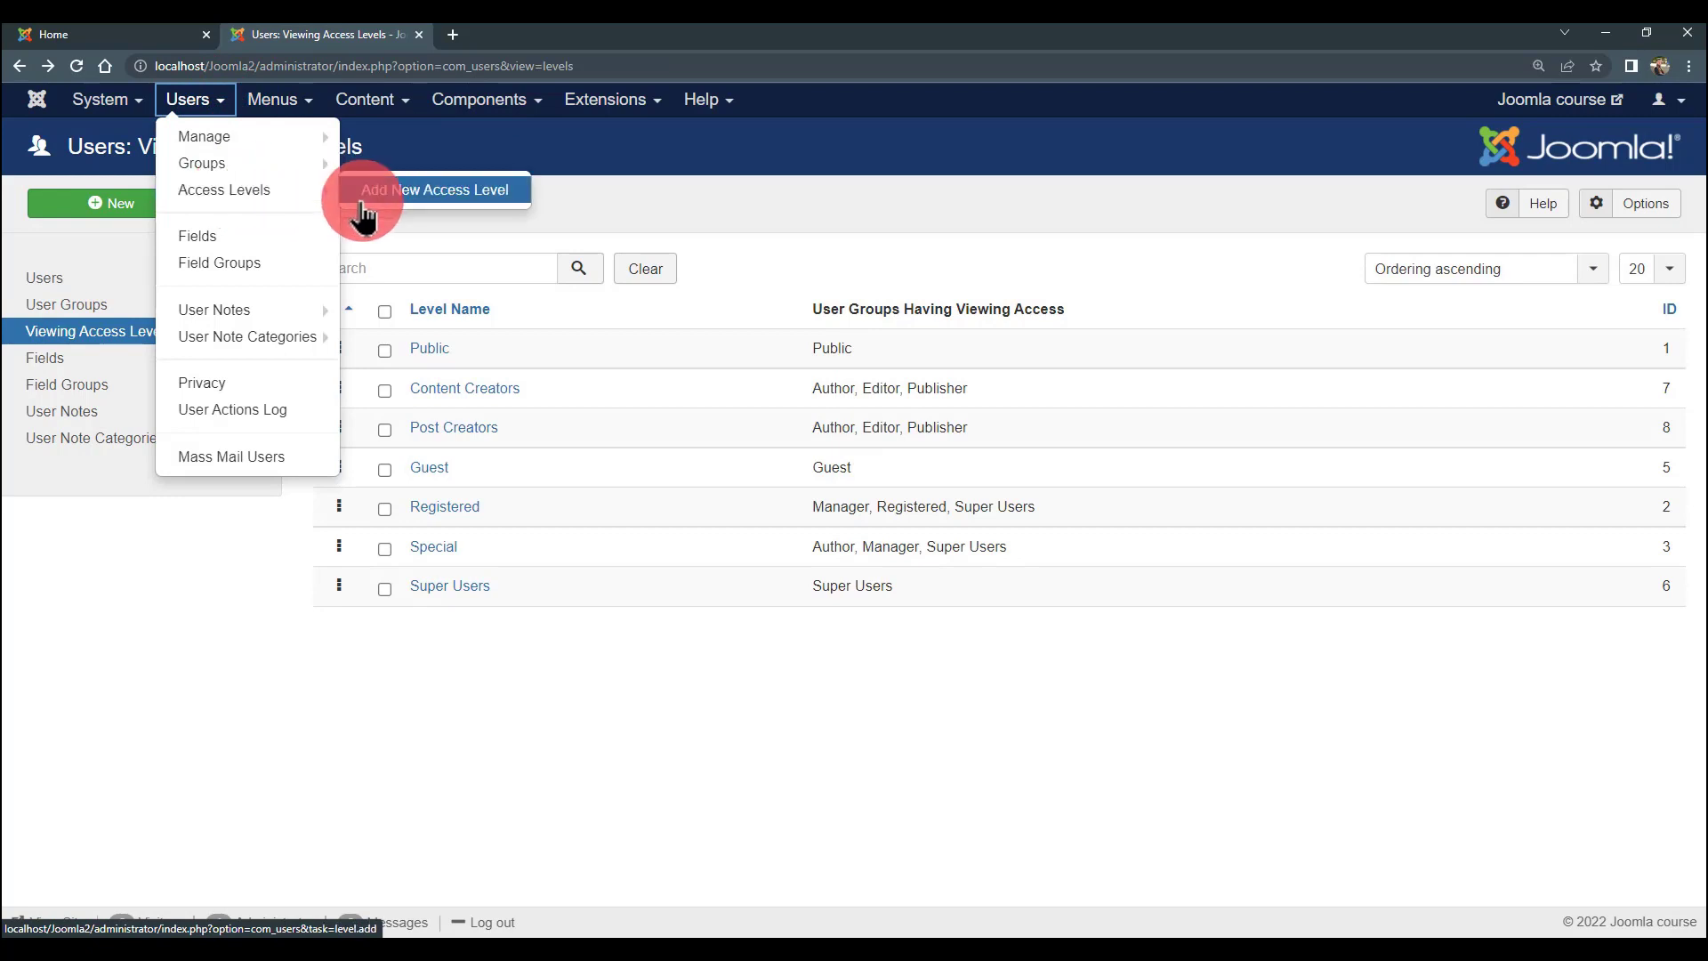
{"action": "left_click", "coordinate": [374, 209]}
{"action": "left_click", "coordinate": [356, 348]}
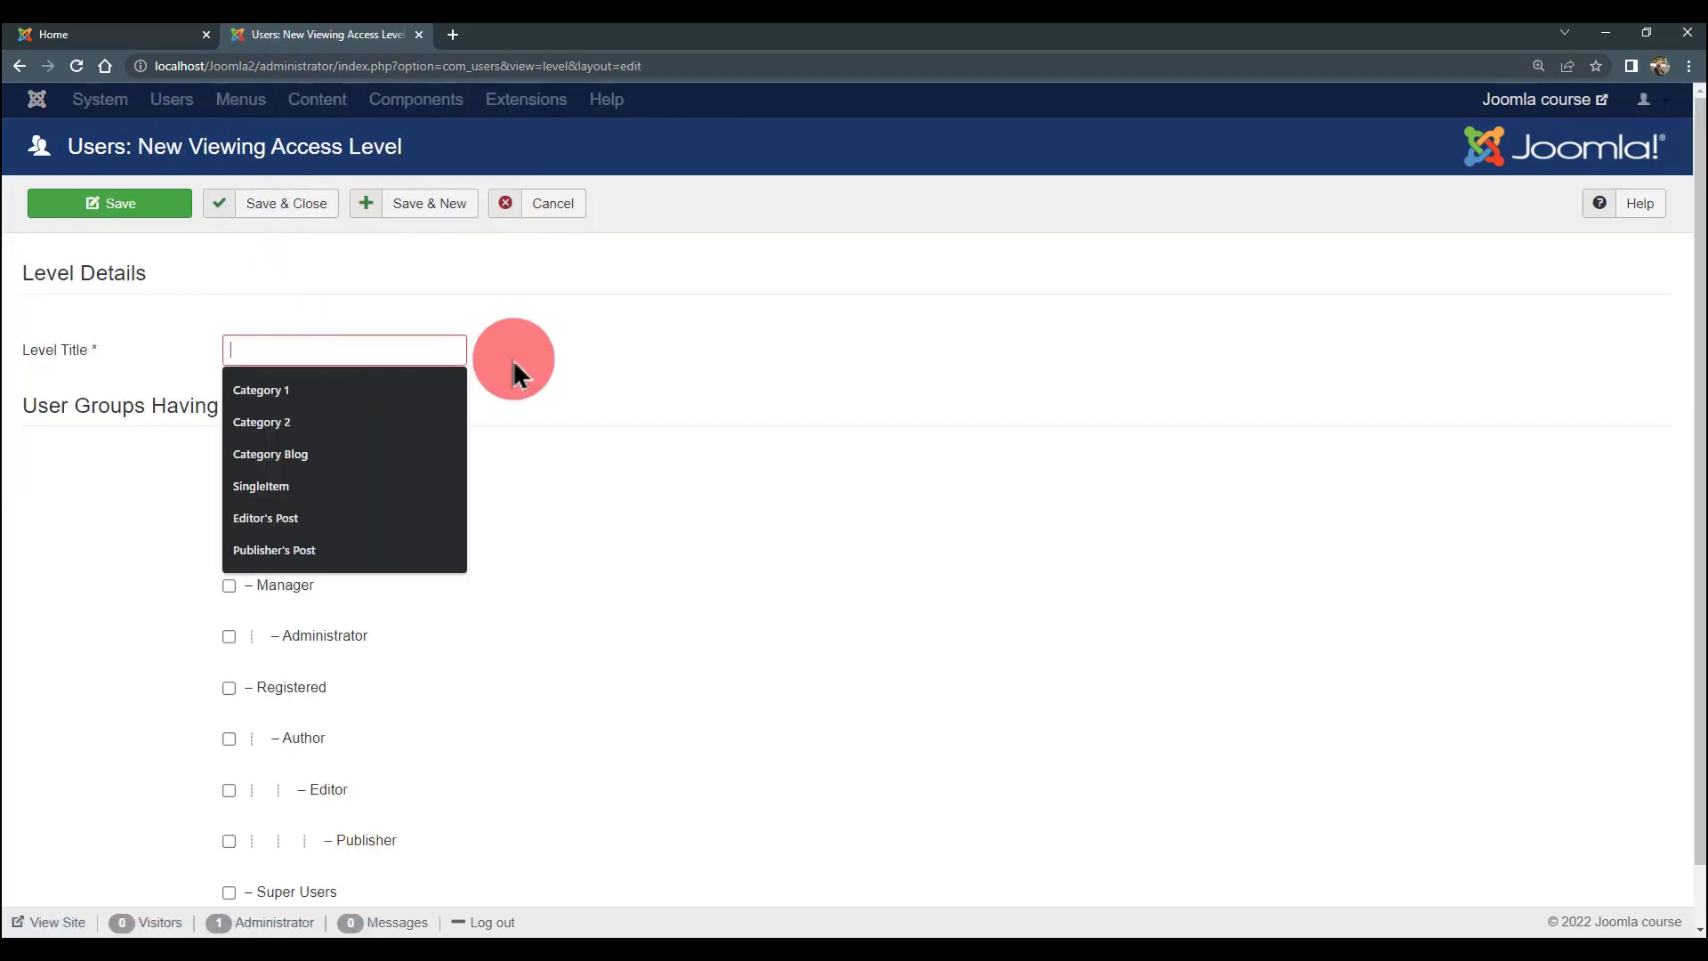
{"action": "scroll", "coordinate": [389, 313], "scroll_direction": "down", "scroll_amount": 1}
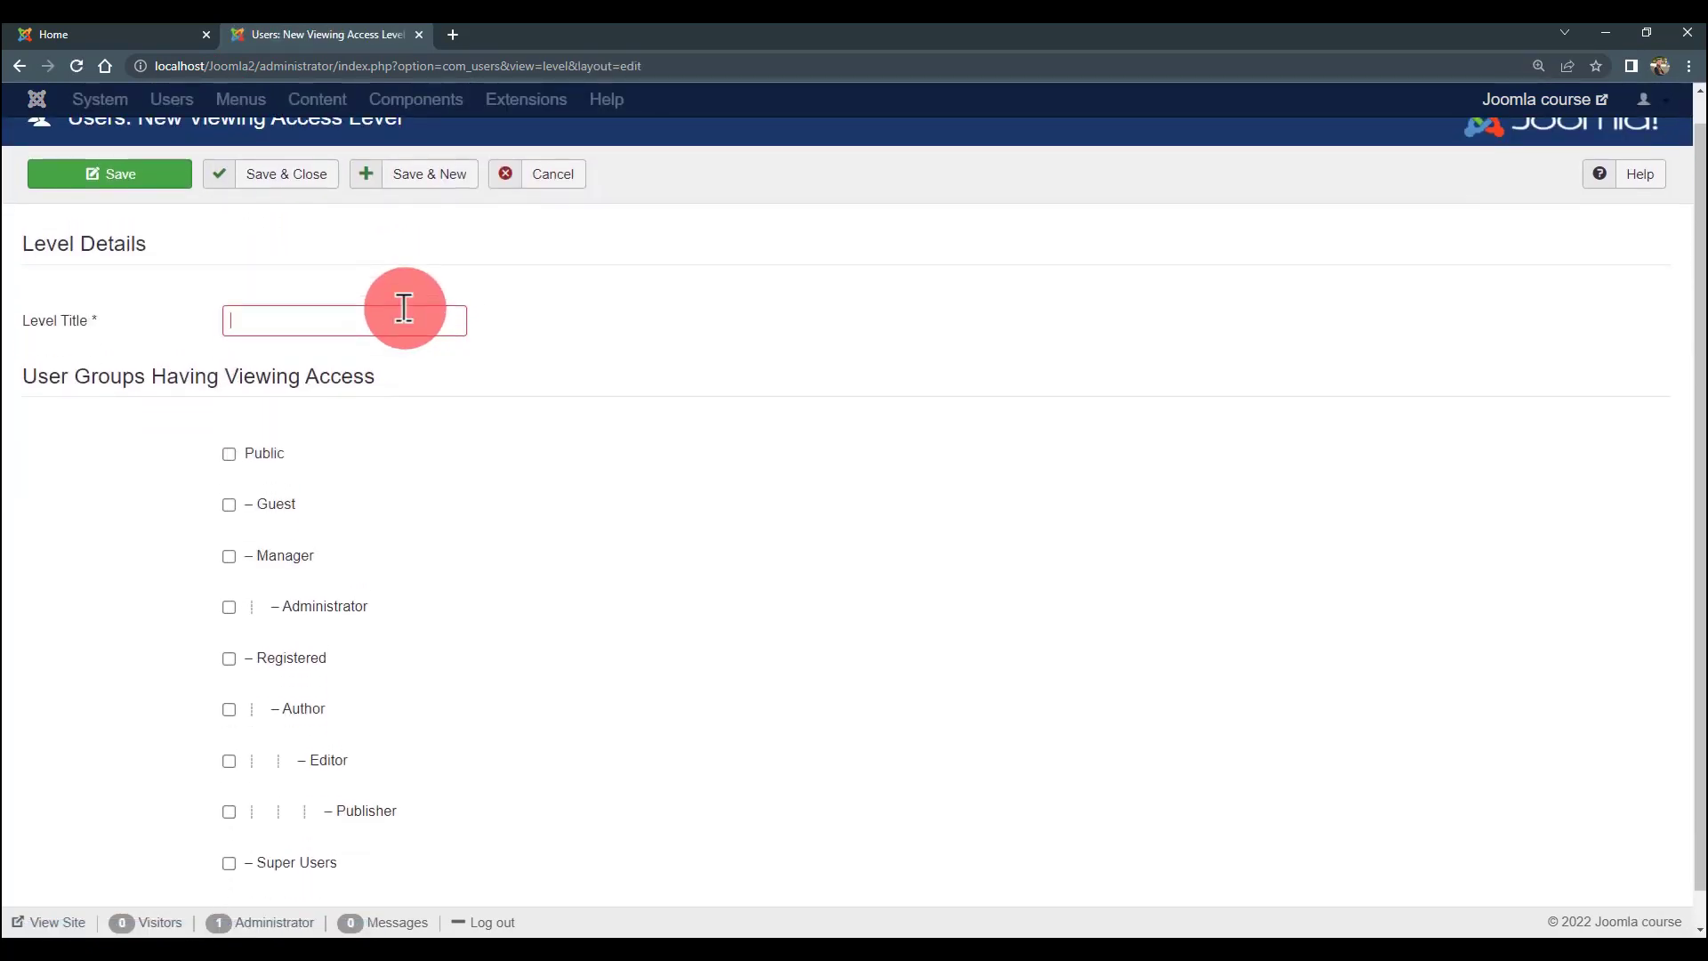
{"action": "scroll", "coordinate": [404, 306], "scroll_direction": "up", "scroll_amount": 1}
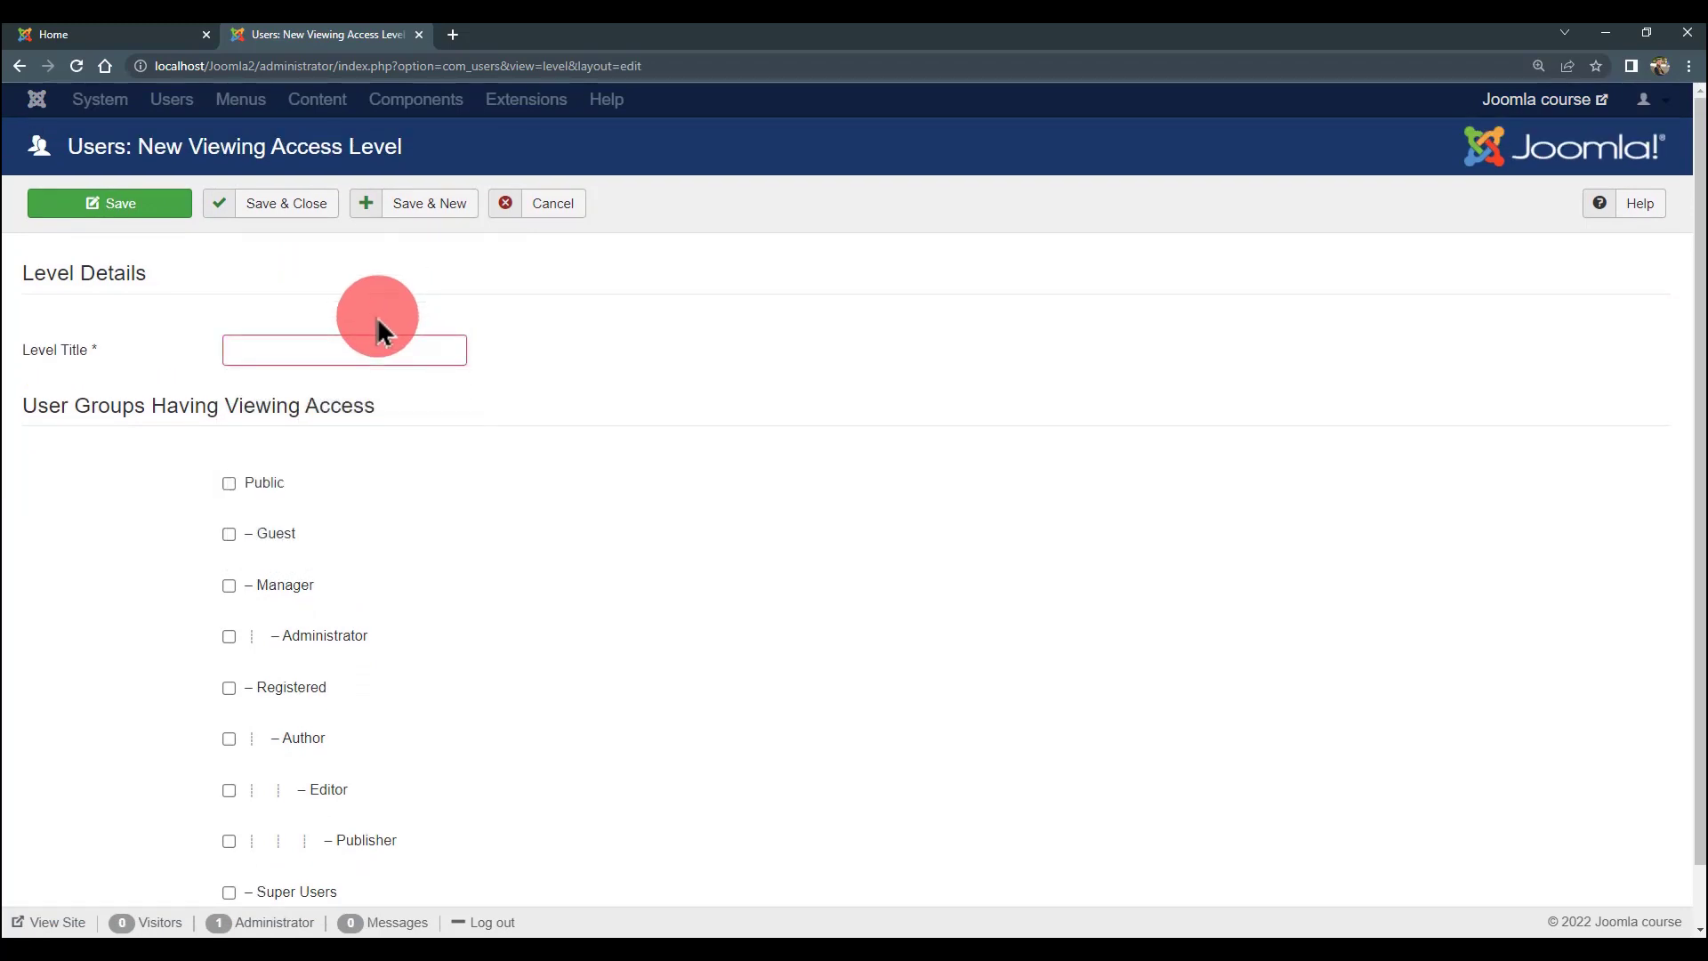
{"action": "type", "text": "E"}
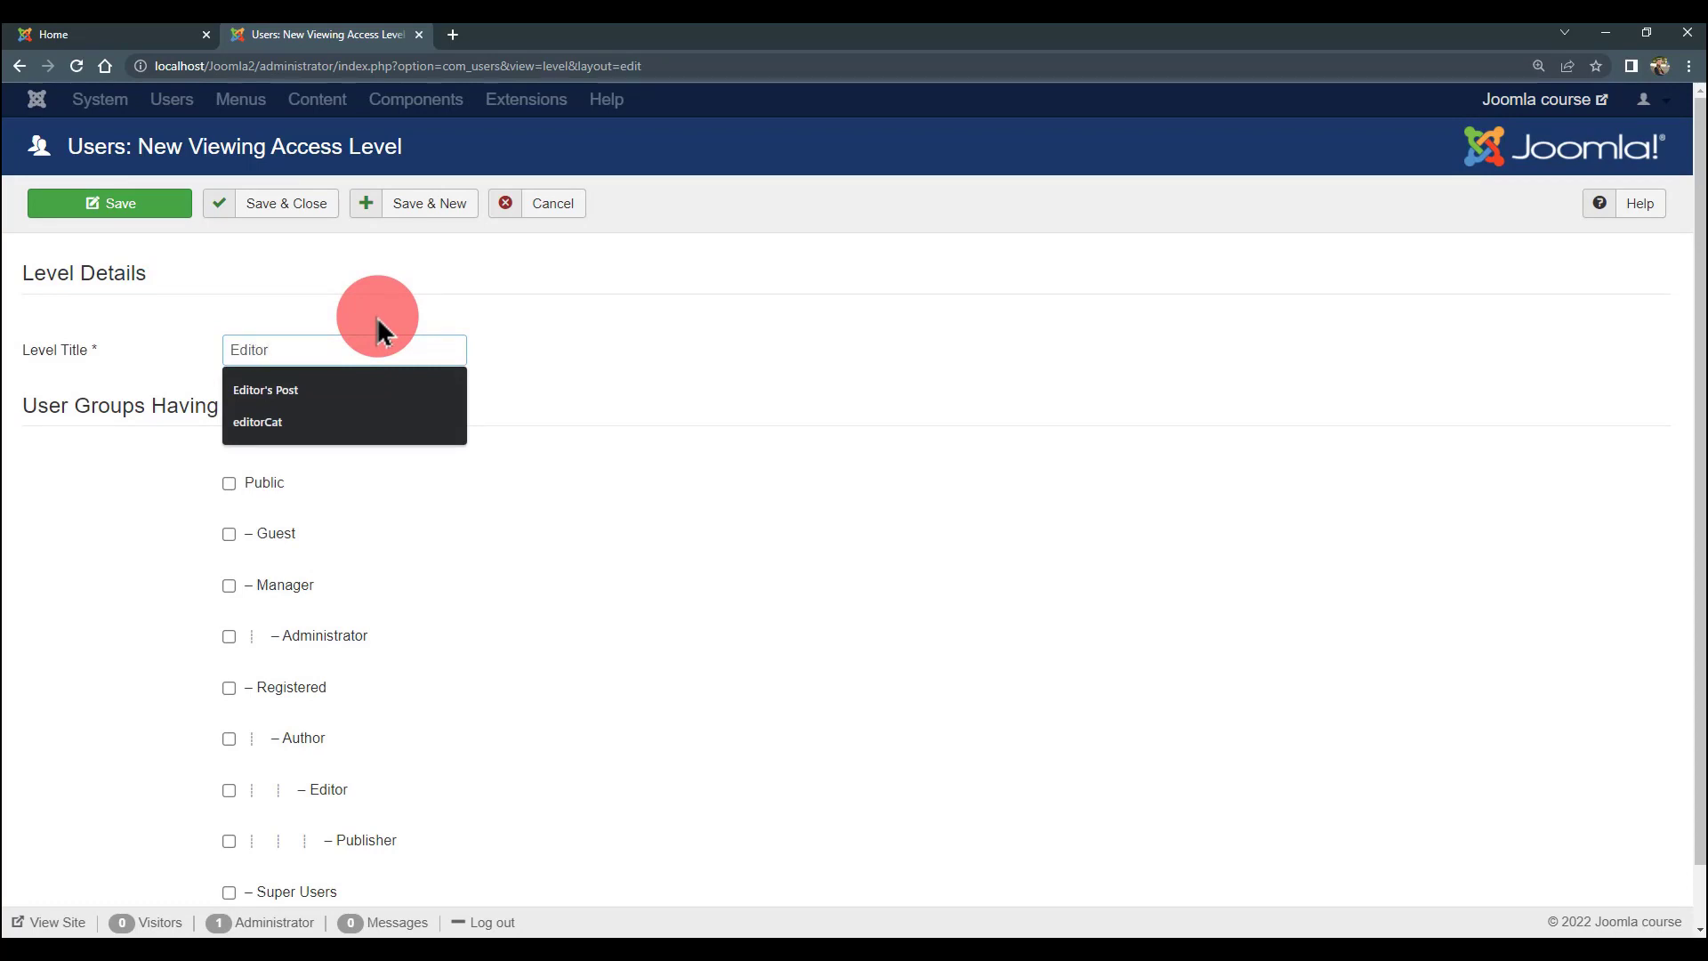
{"action": "type", "text": "ditor"}
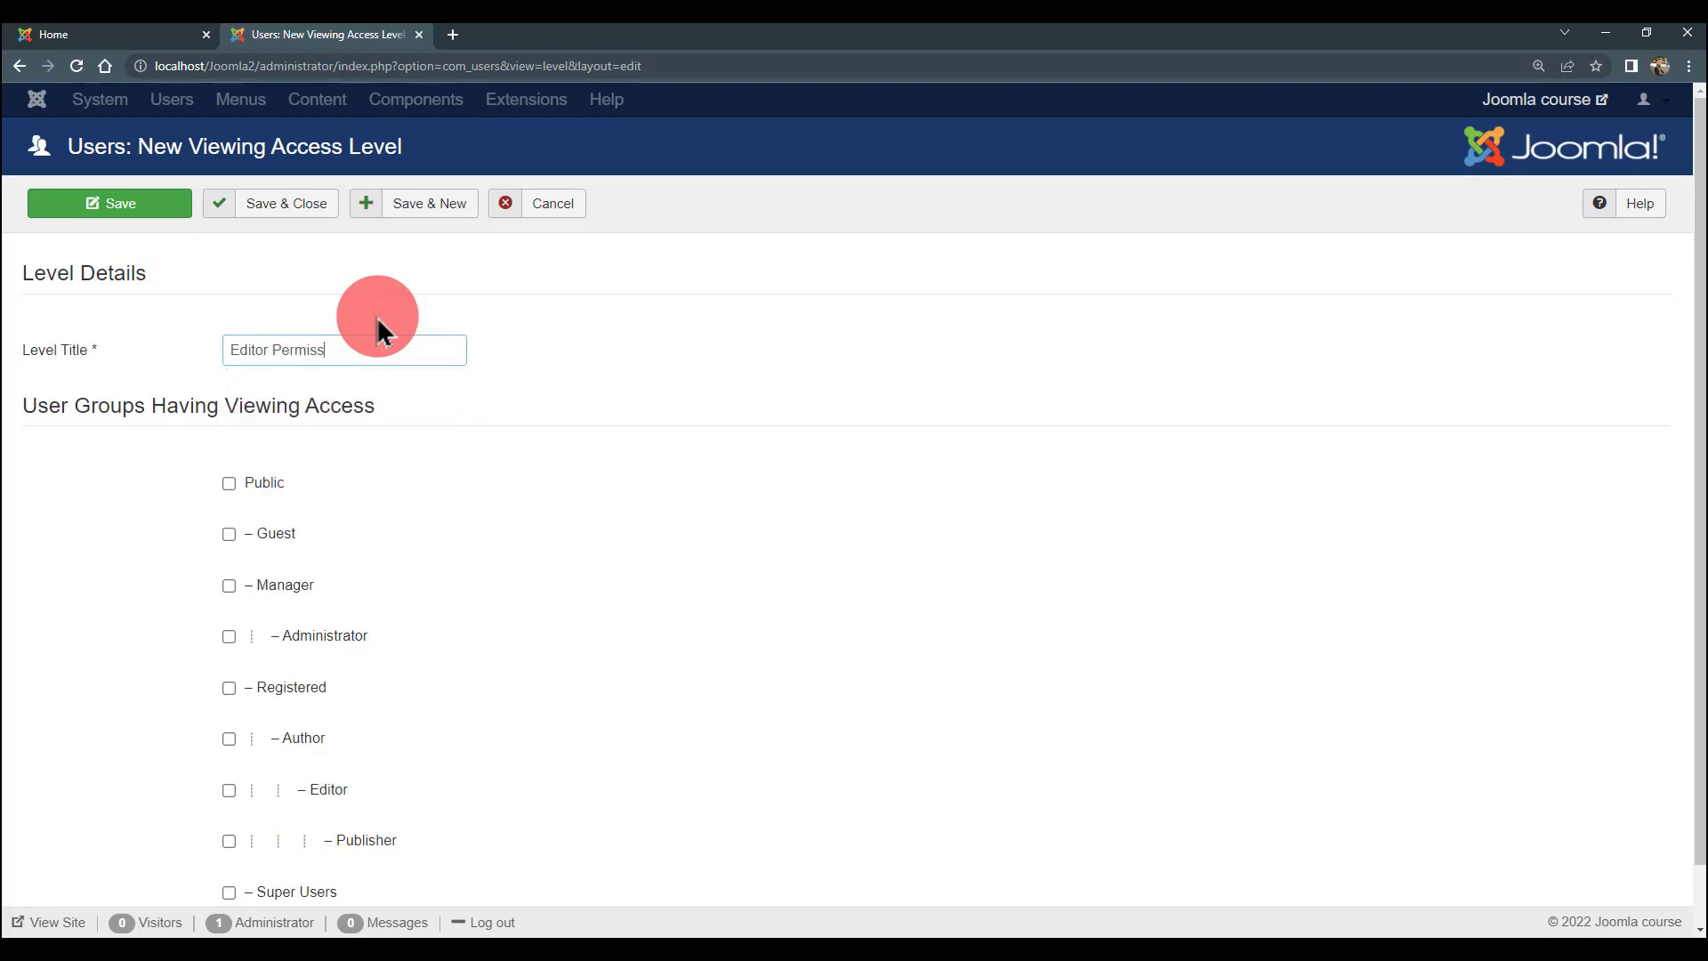
- Tick the Editor, Super Users, Manager and Administrator groups for this level
{"action": "scroll", "coordinate": [378, 331], "scroll_direction": "down", "scroll_amount": 1}
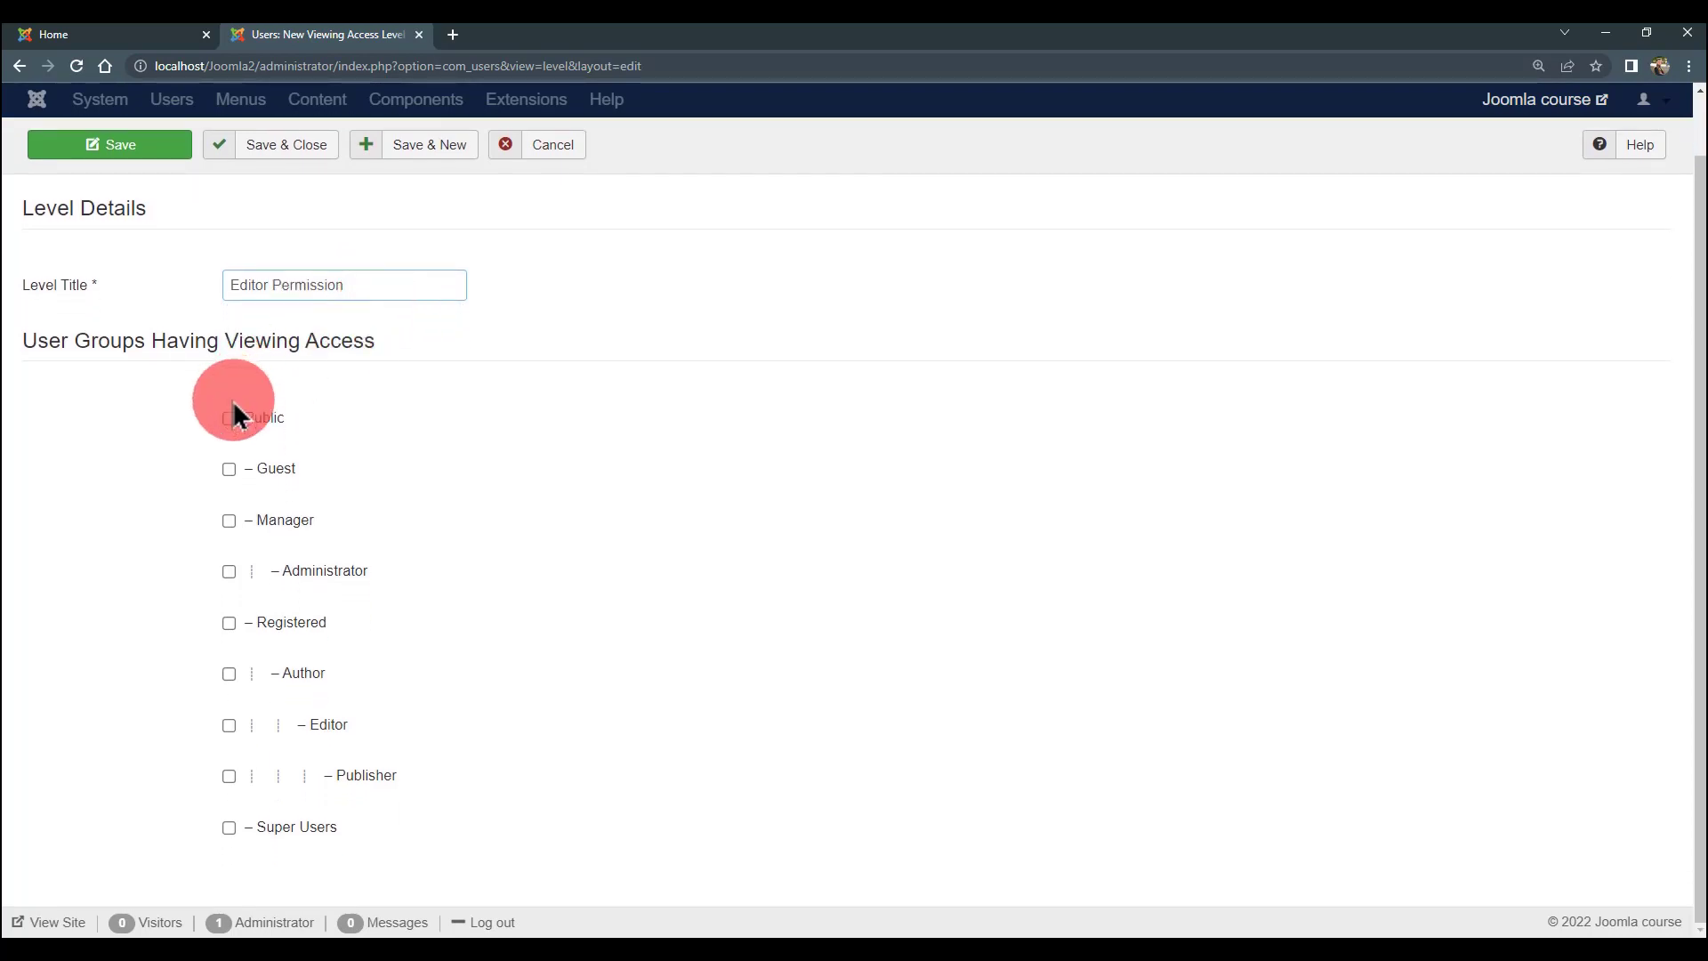
{"action": "left_click", "coordinate": [264, 417]}
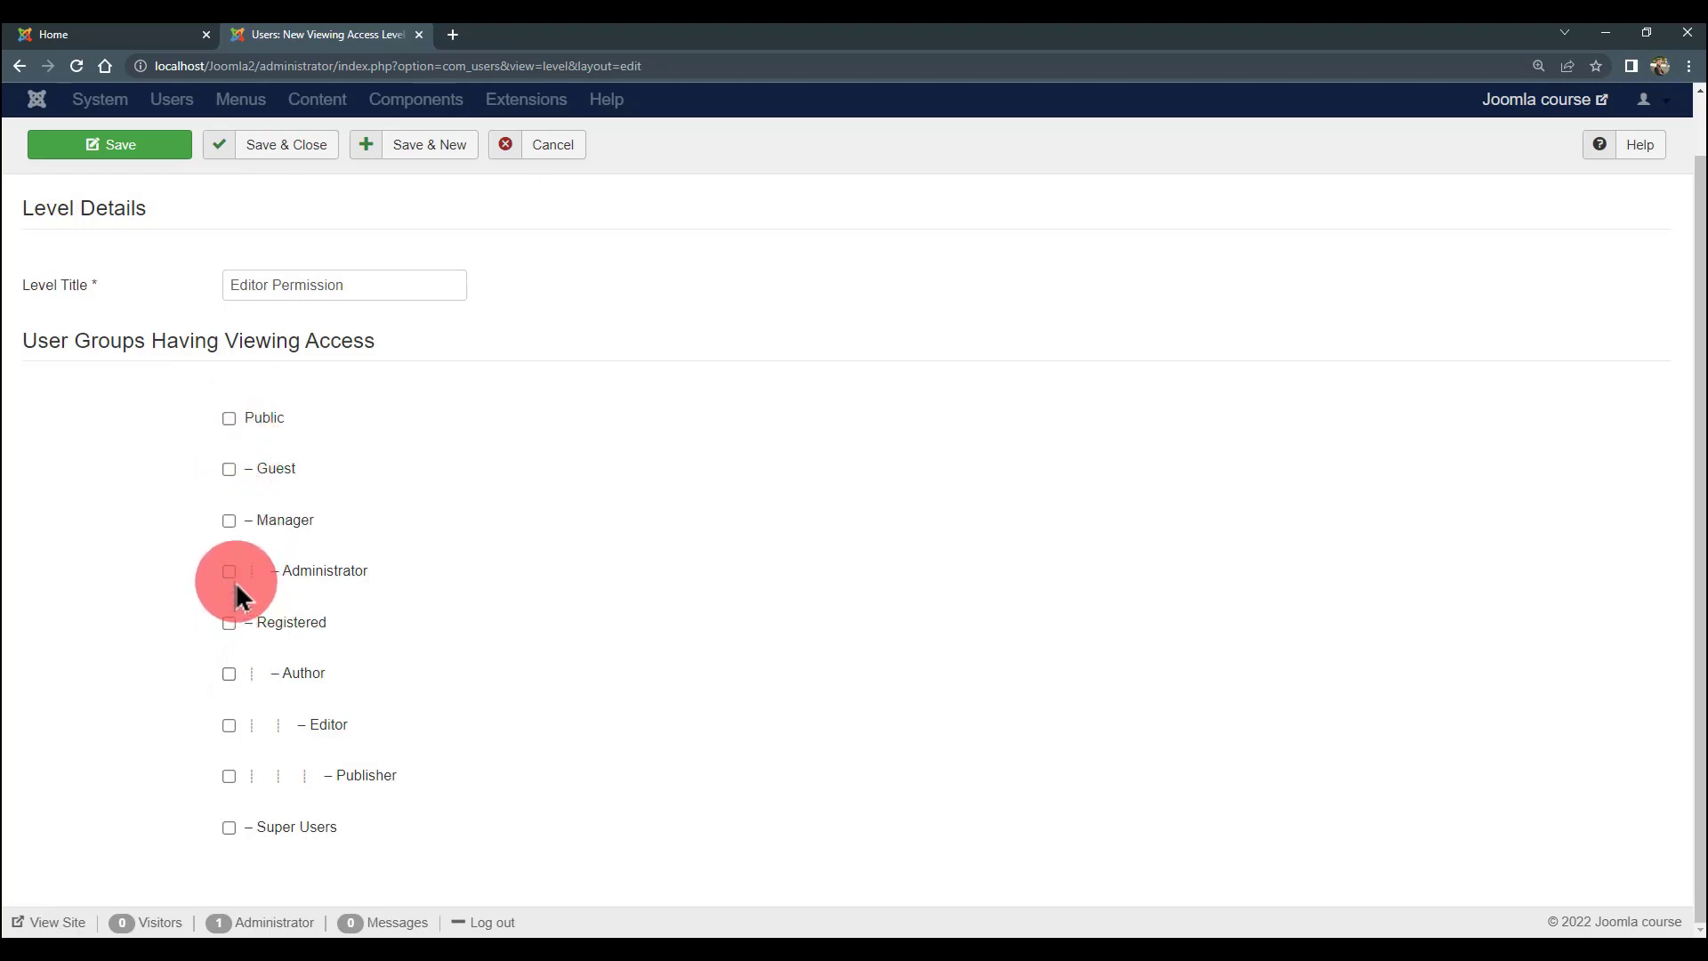
{"action": "left_click", "coordinate": [232, 826]}
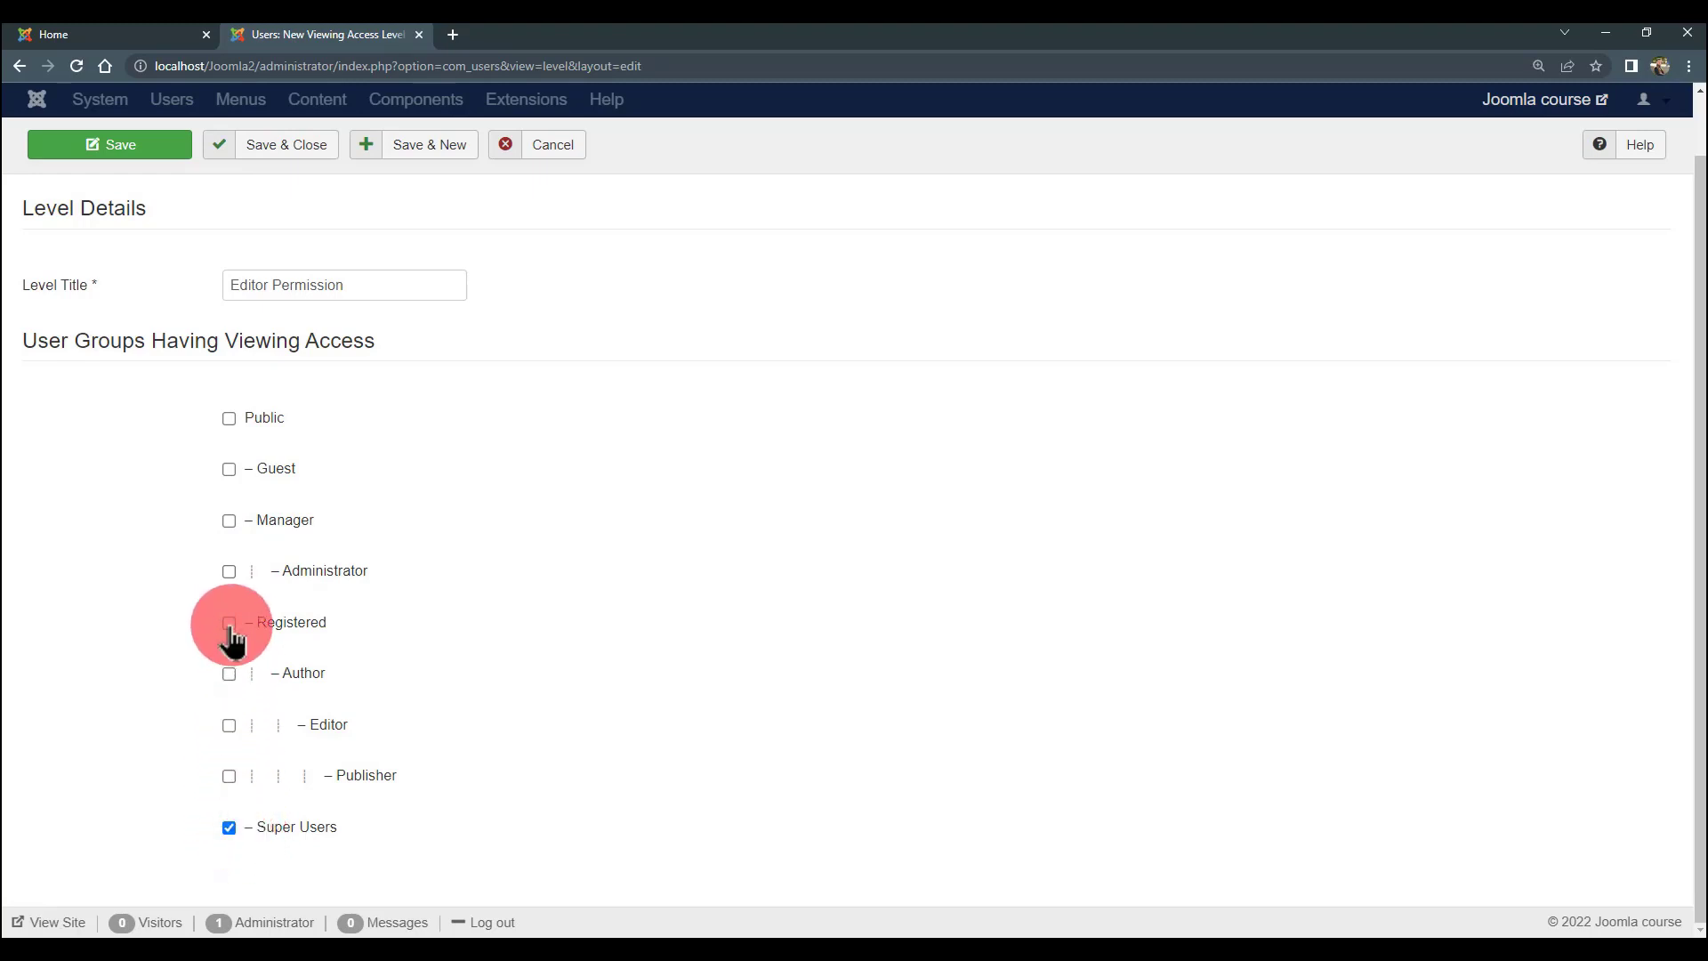
{"action": "left_click", "coordinate": [229, 521]}
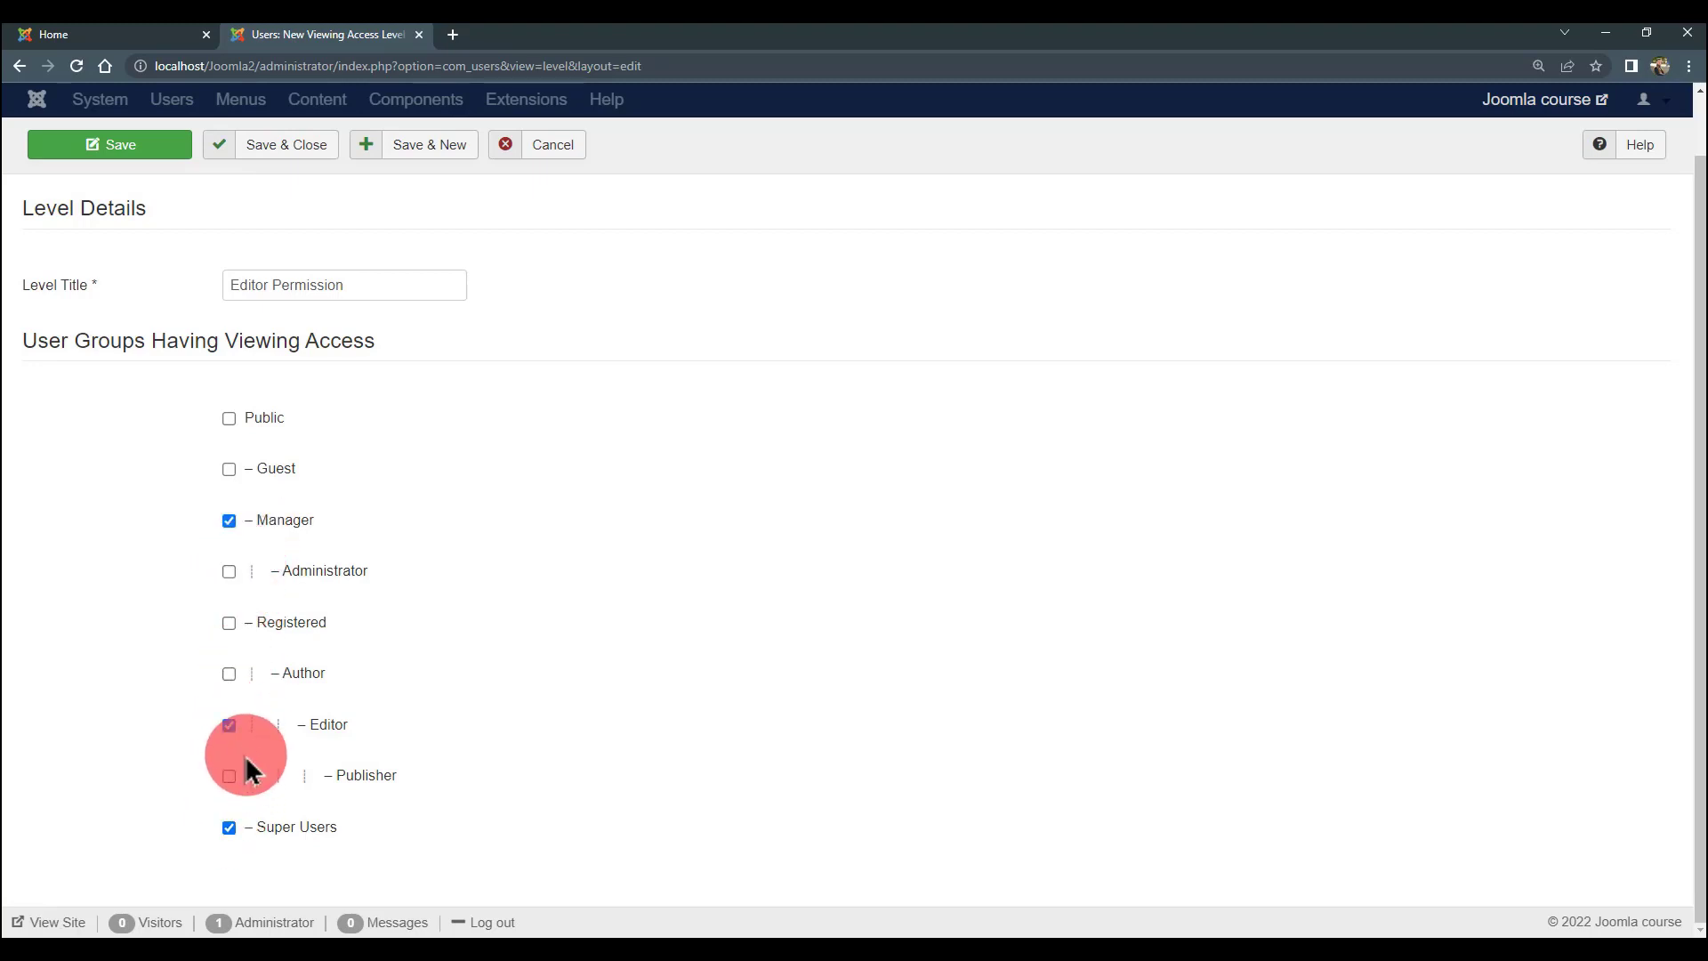
{"action": "scroll", "coordinate": [267, 751], "scroll_direction": "up", "scroll_amount": 1}
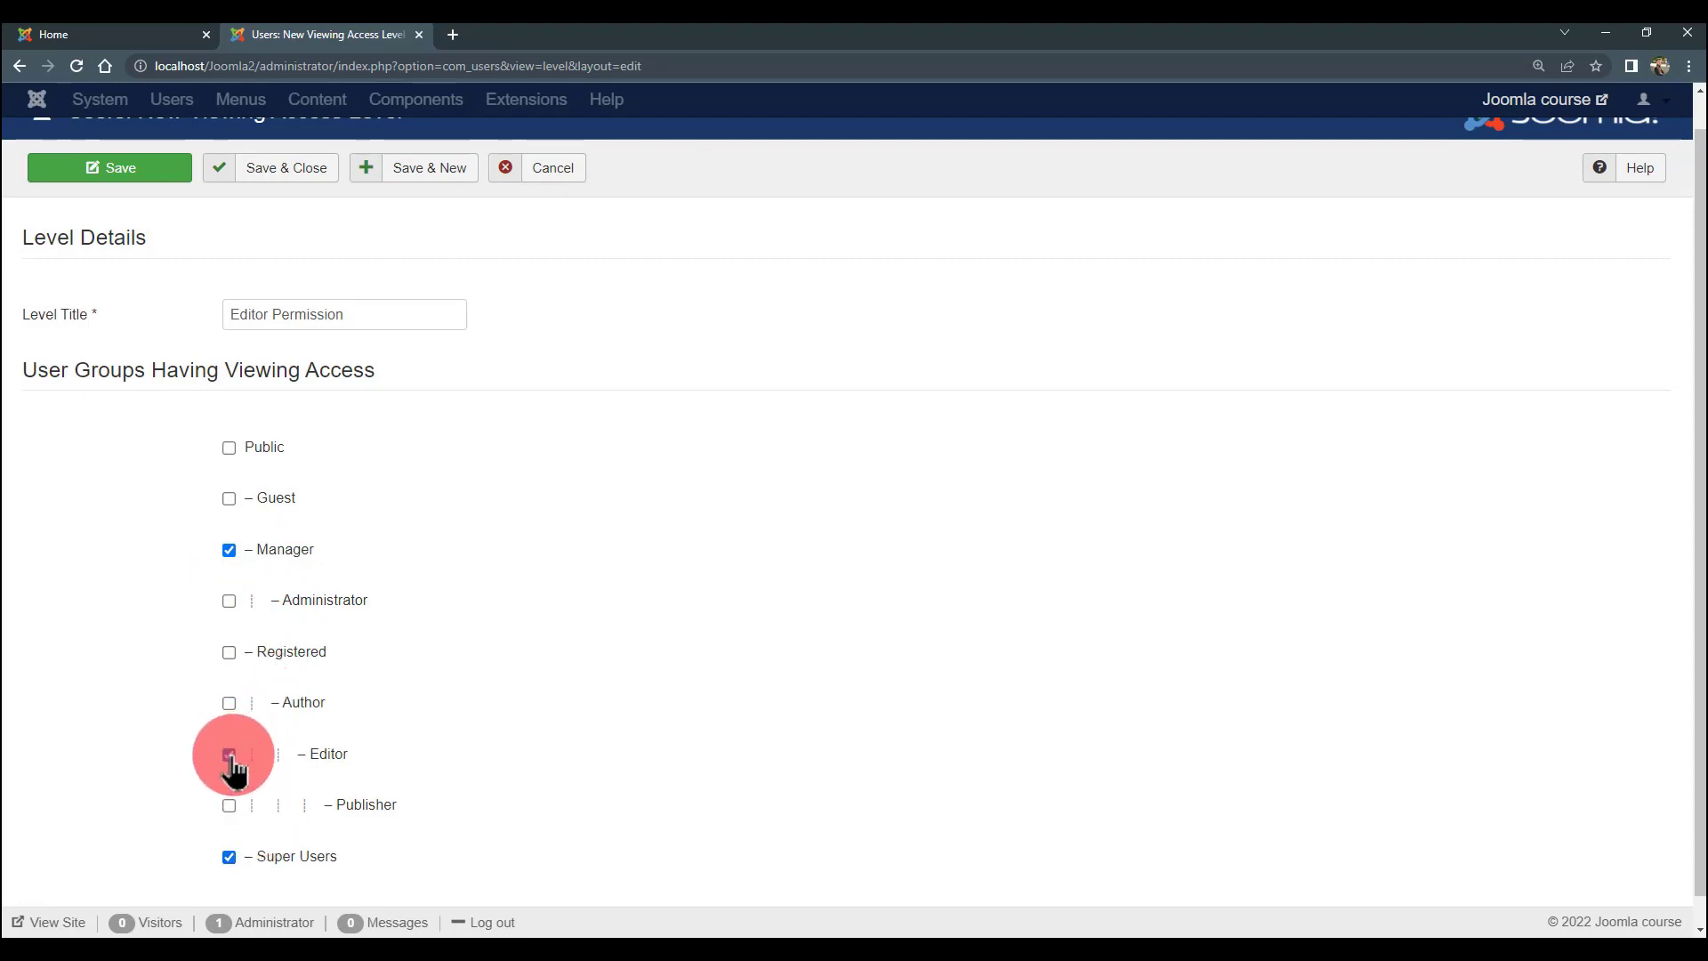
{"action": "left_click", "coordinate": [230, 602]}
{"action": "scroll", "coordinate": [362, 484], "scroll_direction": "up", "scroll_amount": 1}
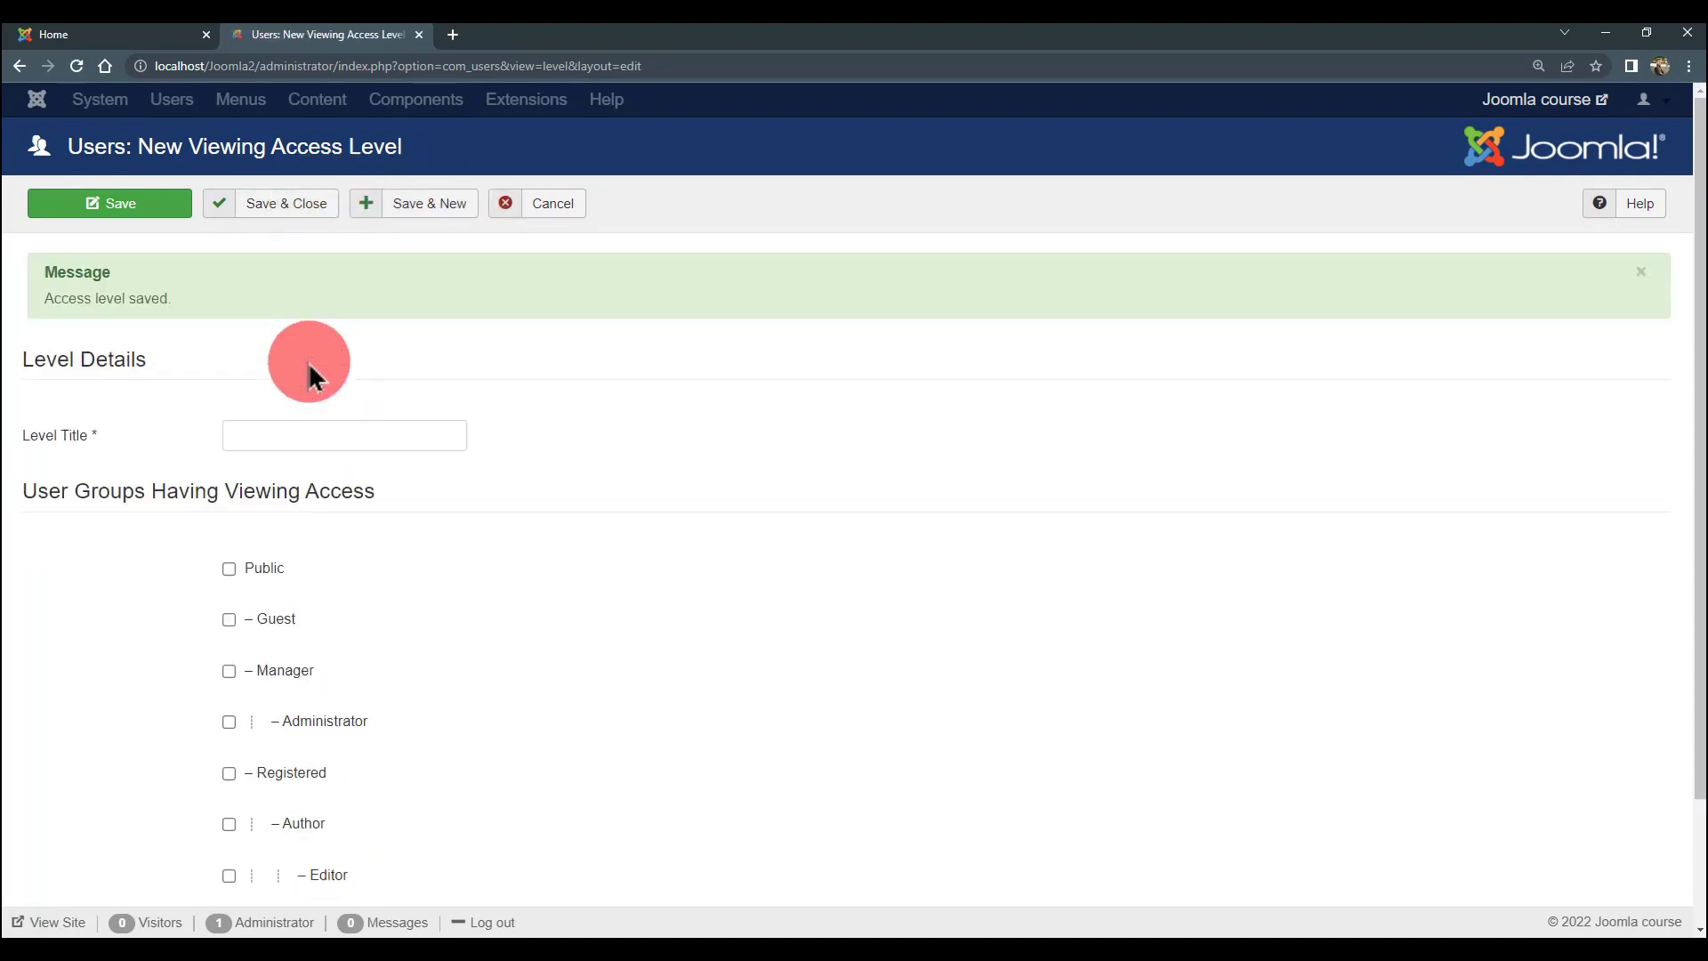
- Title the second level 'Author Permission', tick Author, Super Users and Manager, and save
{"action": "left_click", "coordinate": [320, 435]}
{"action": "type", "text": "Au"}
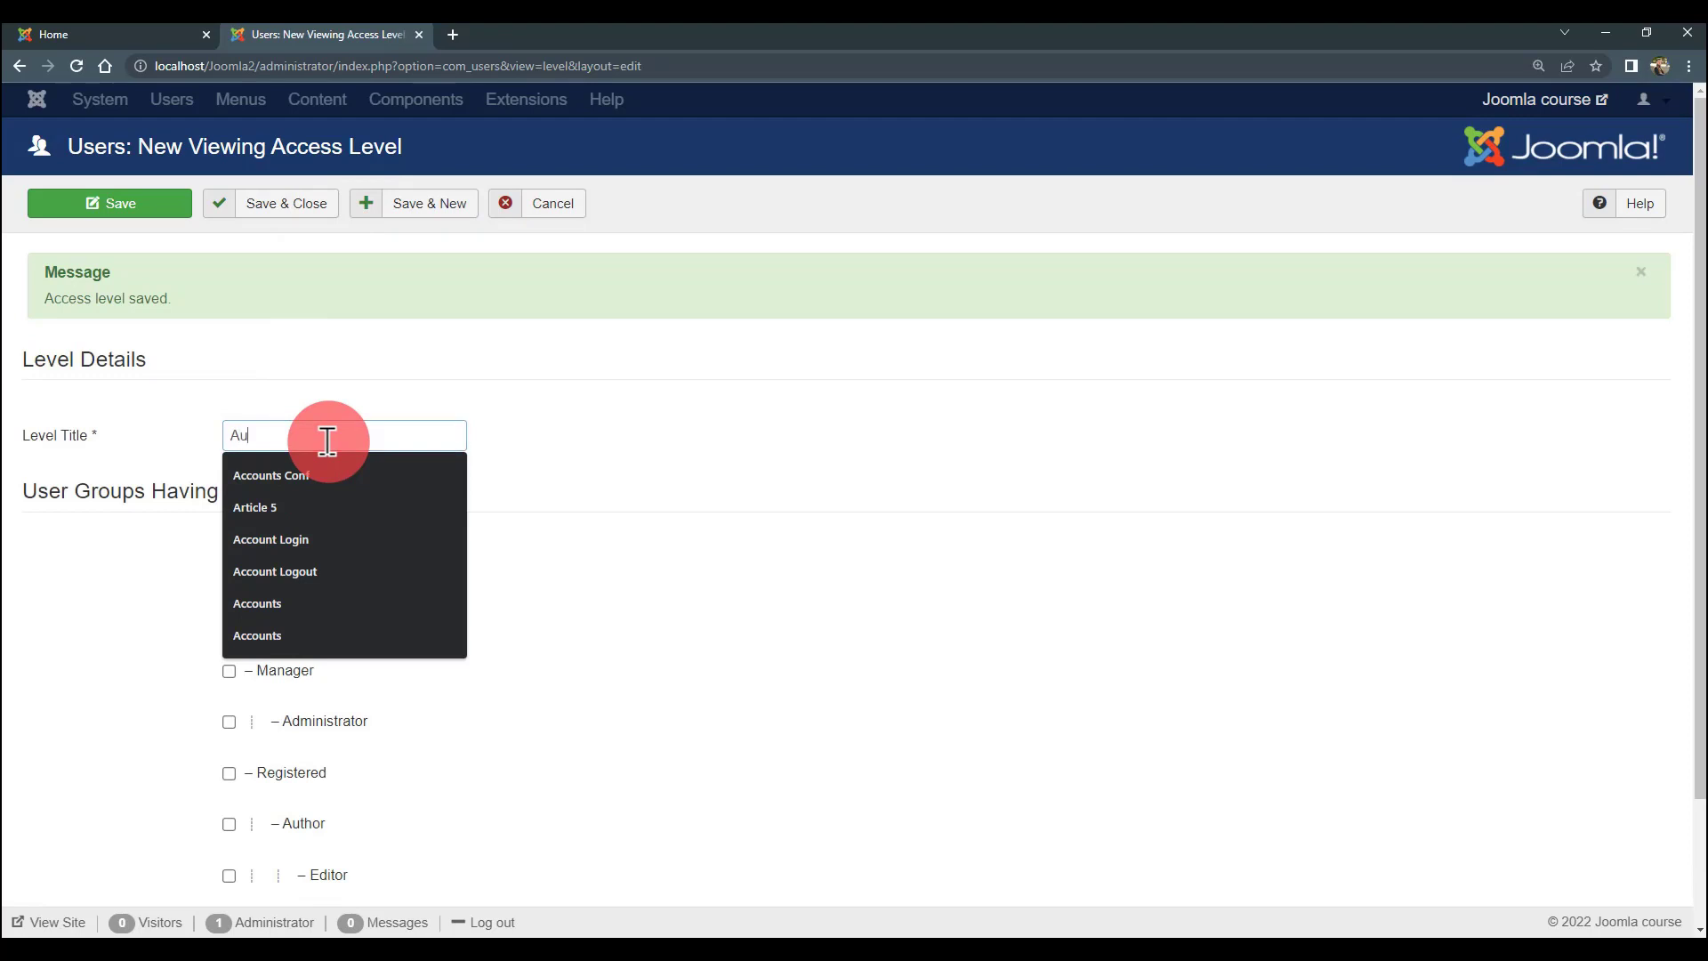
{"action": "type", "text": "thor Permission"}
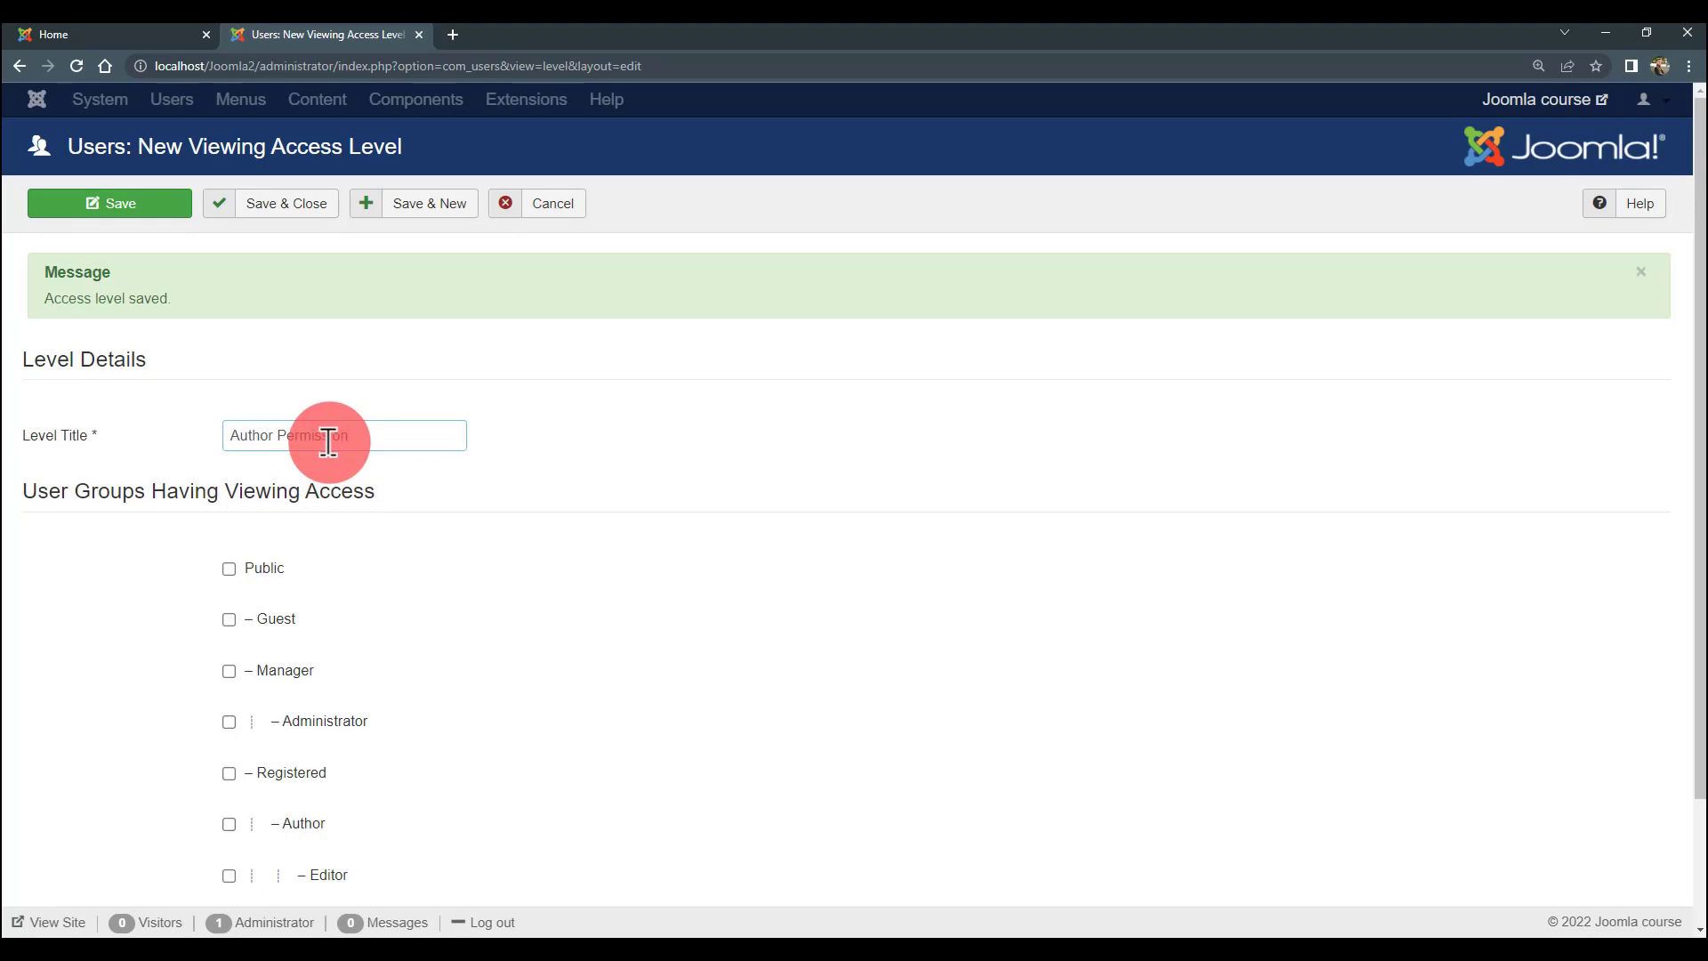
{"action": "scroll", "coordinate": [326, 449], "scroll_direction": "down", "scroll_amount": 2}
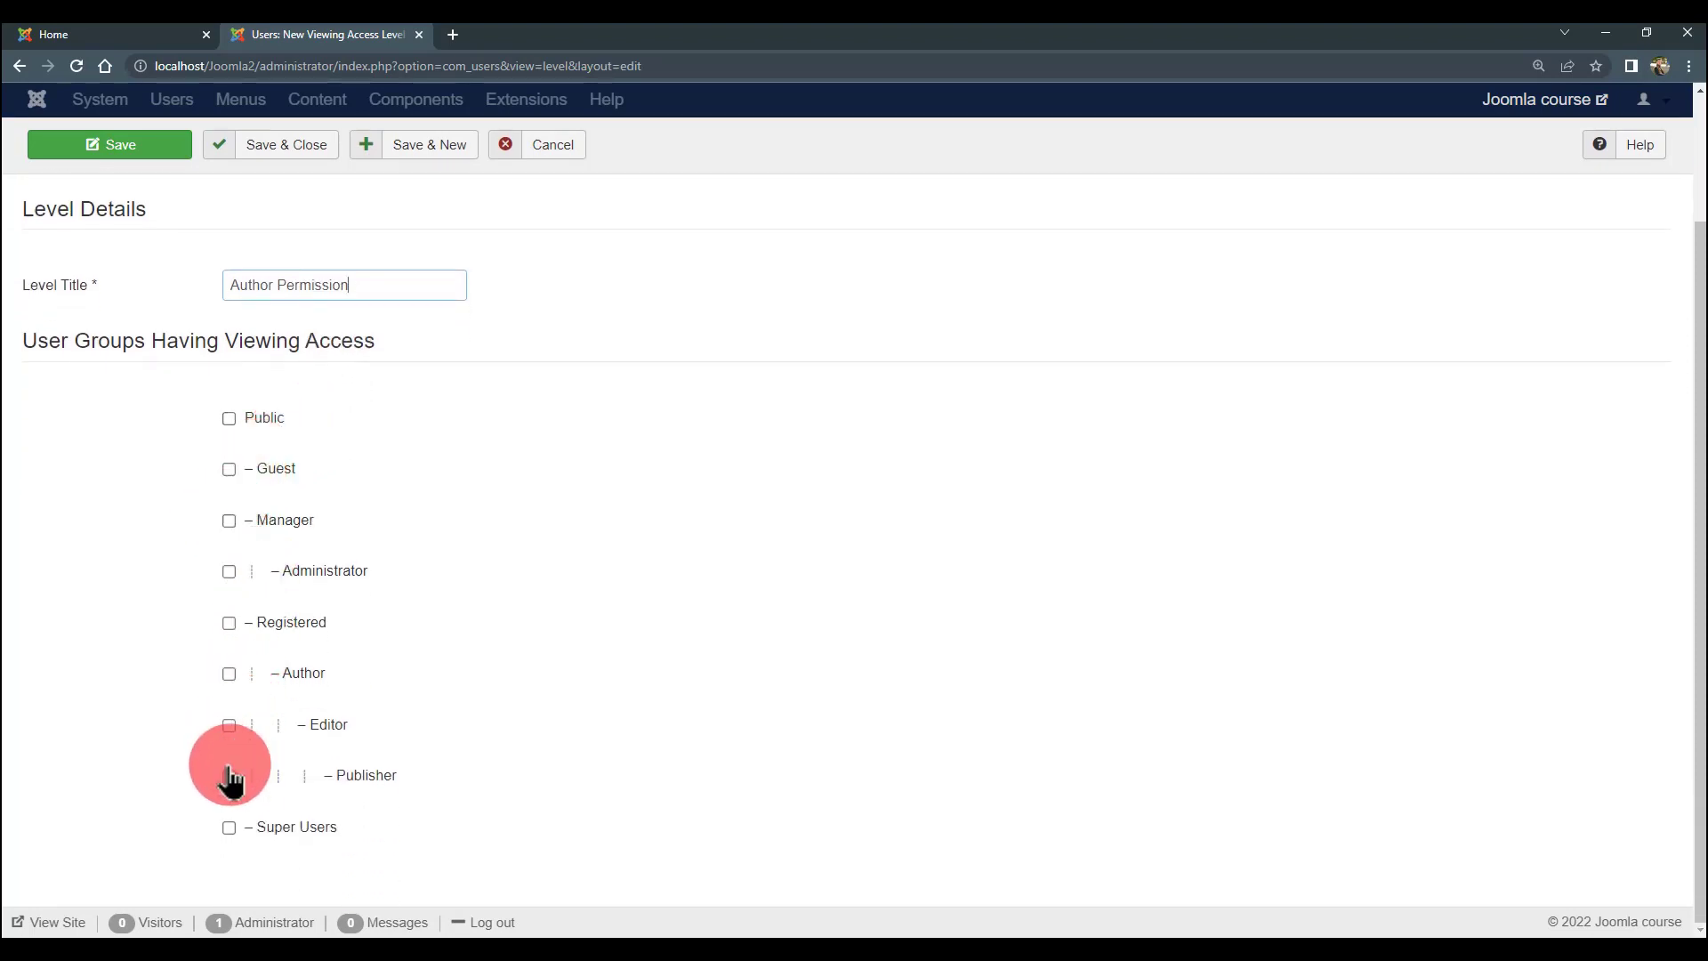
{"action": "left_click", "coordinate": [230, 674]}
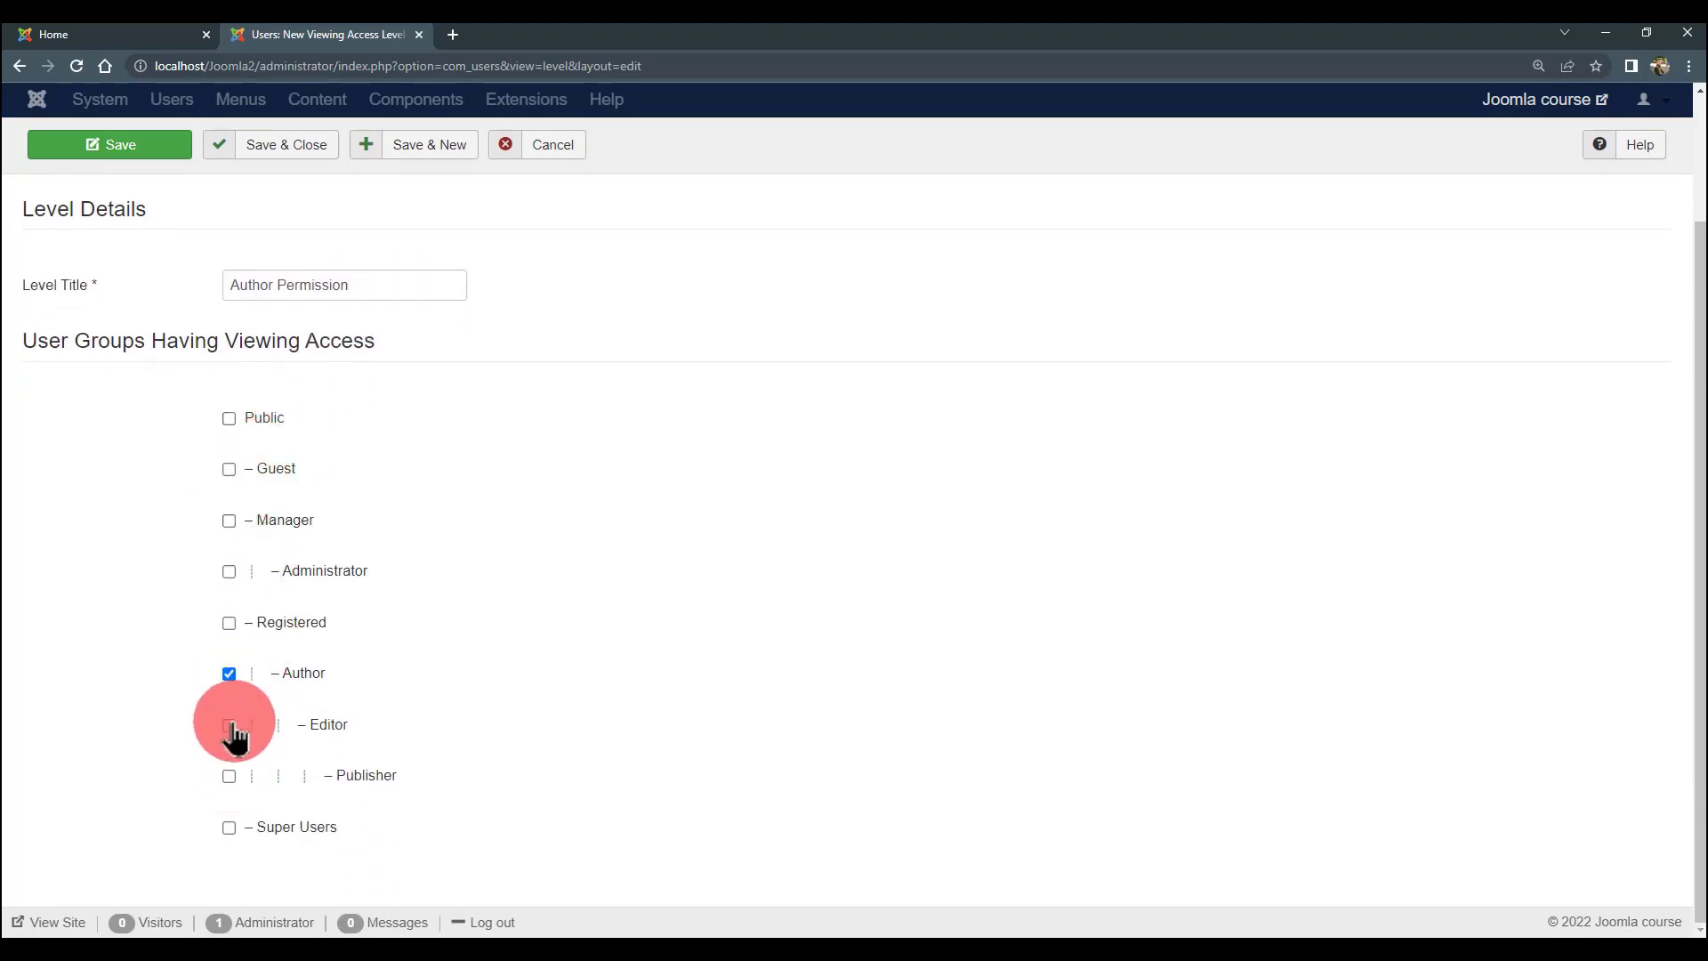
{"action": "left_click", "coordinate": [230, 827]}
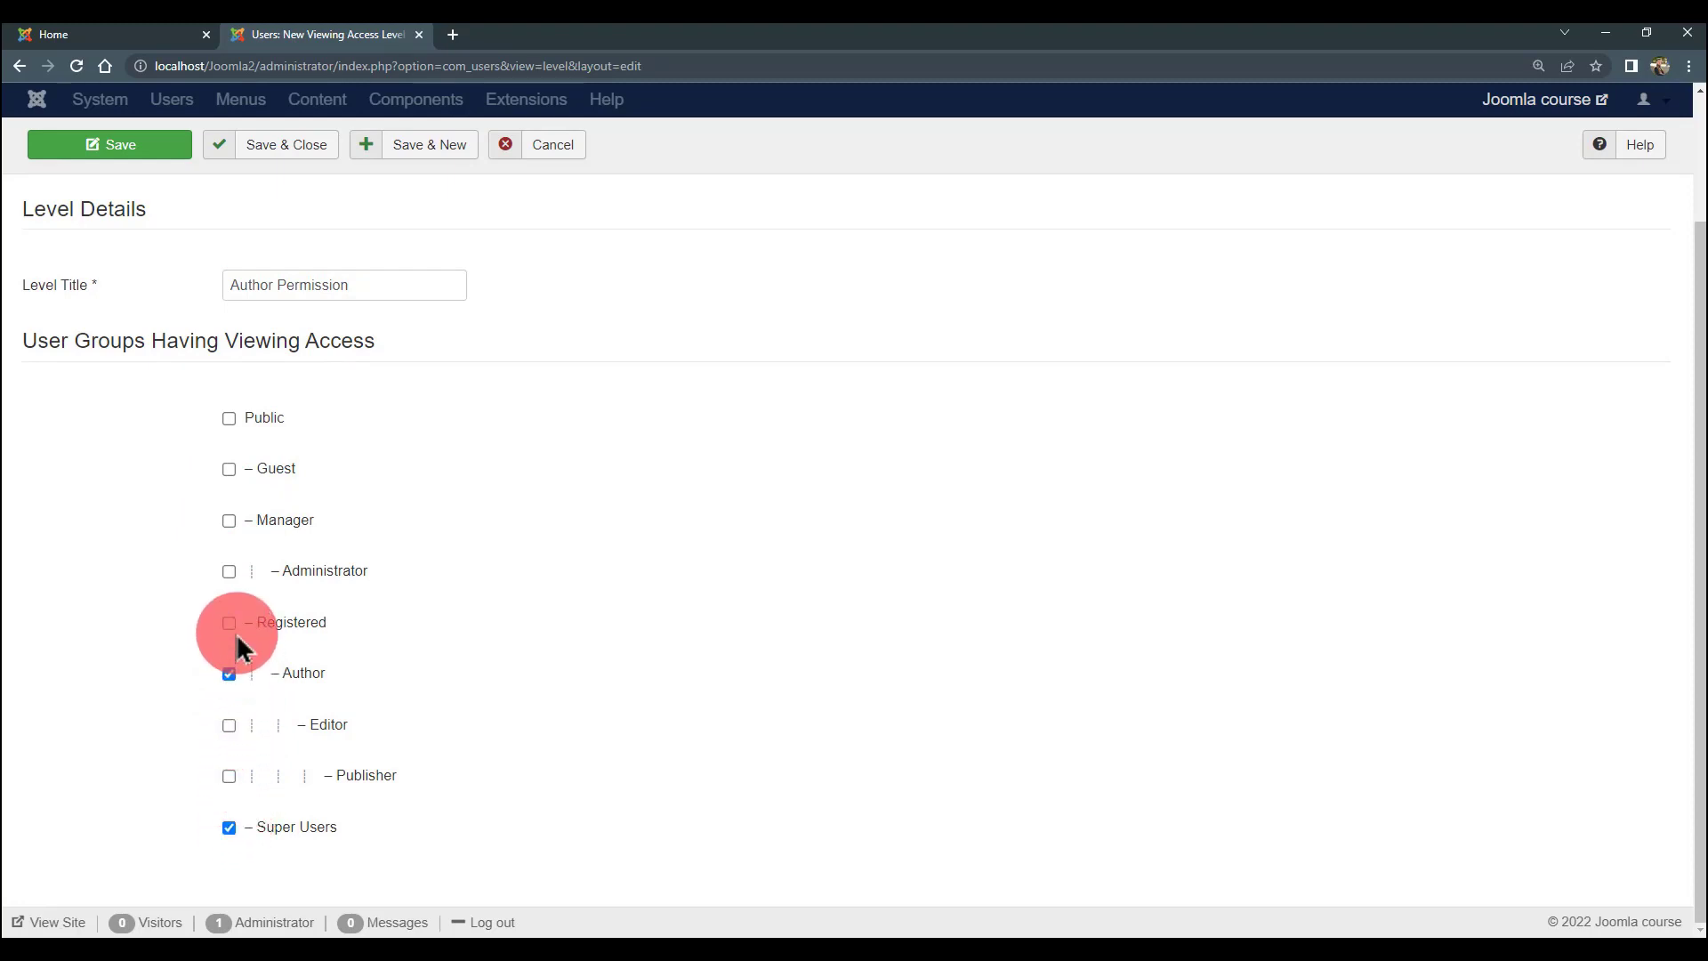
{"action": "left_click", "coordinate": [230, 522]}
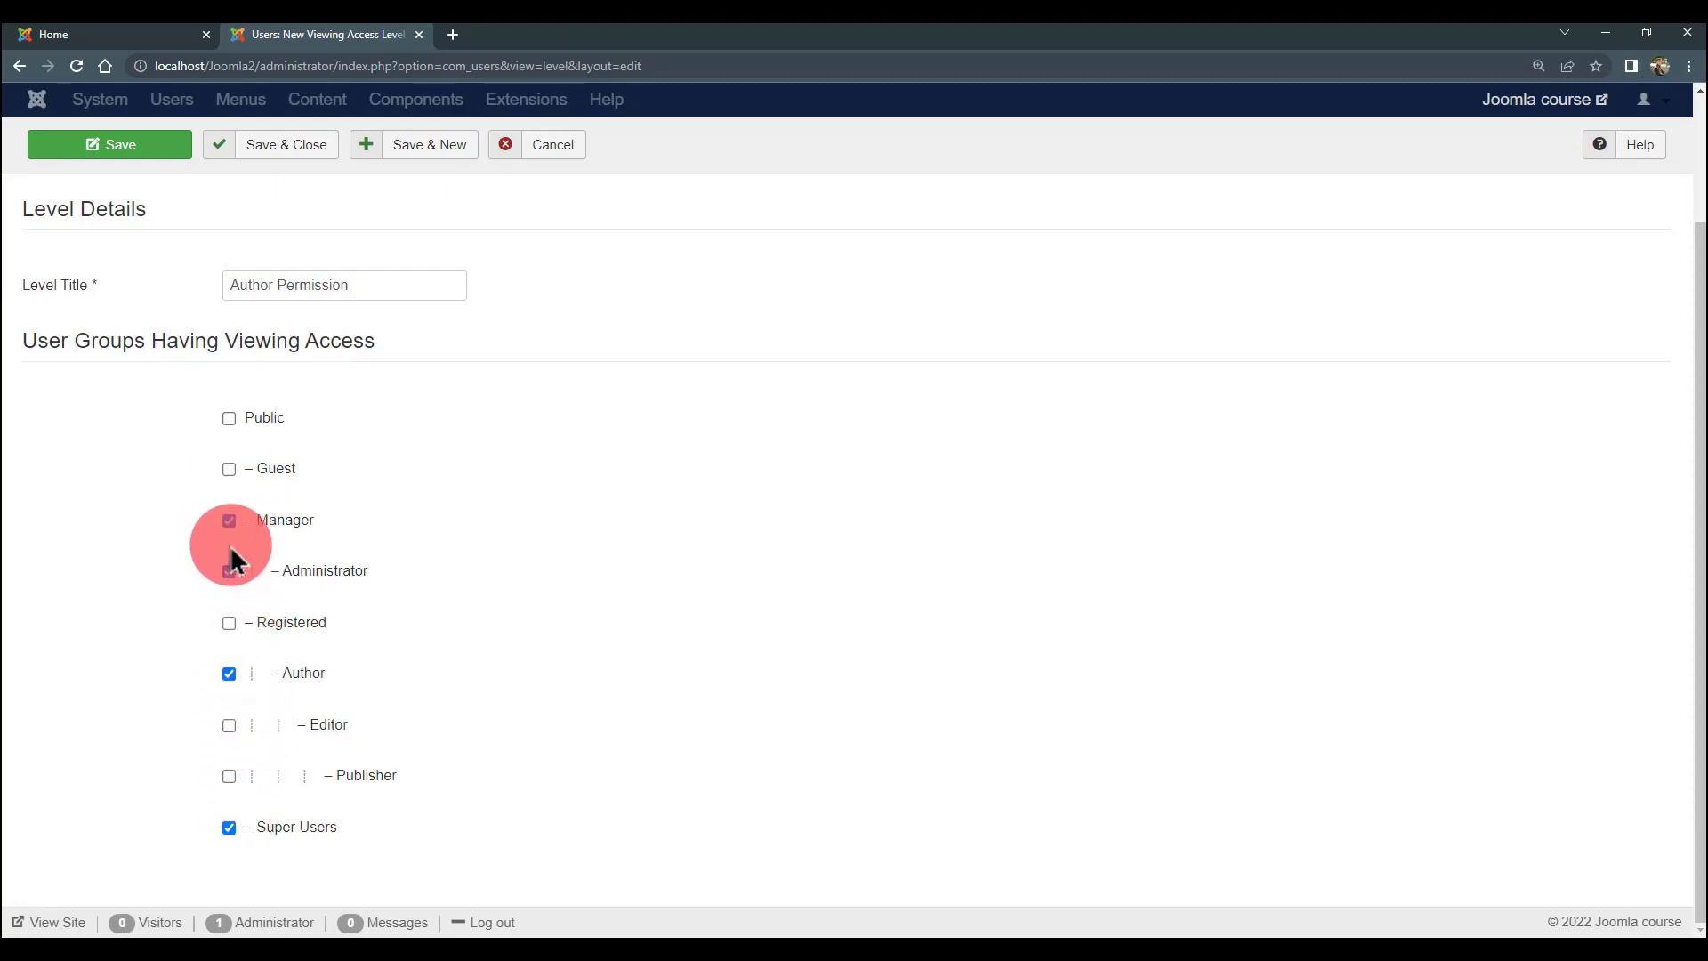
{"action": "key", "text": "ctrl+s"}
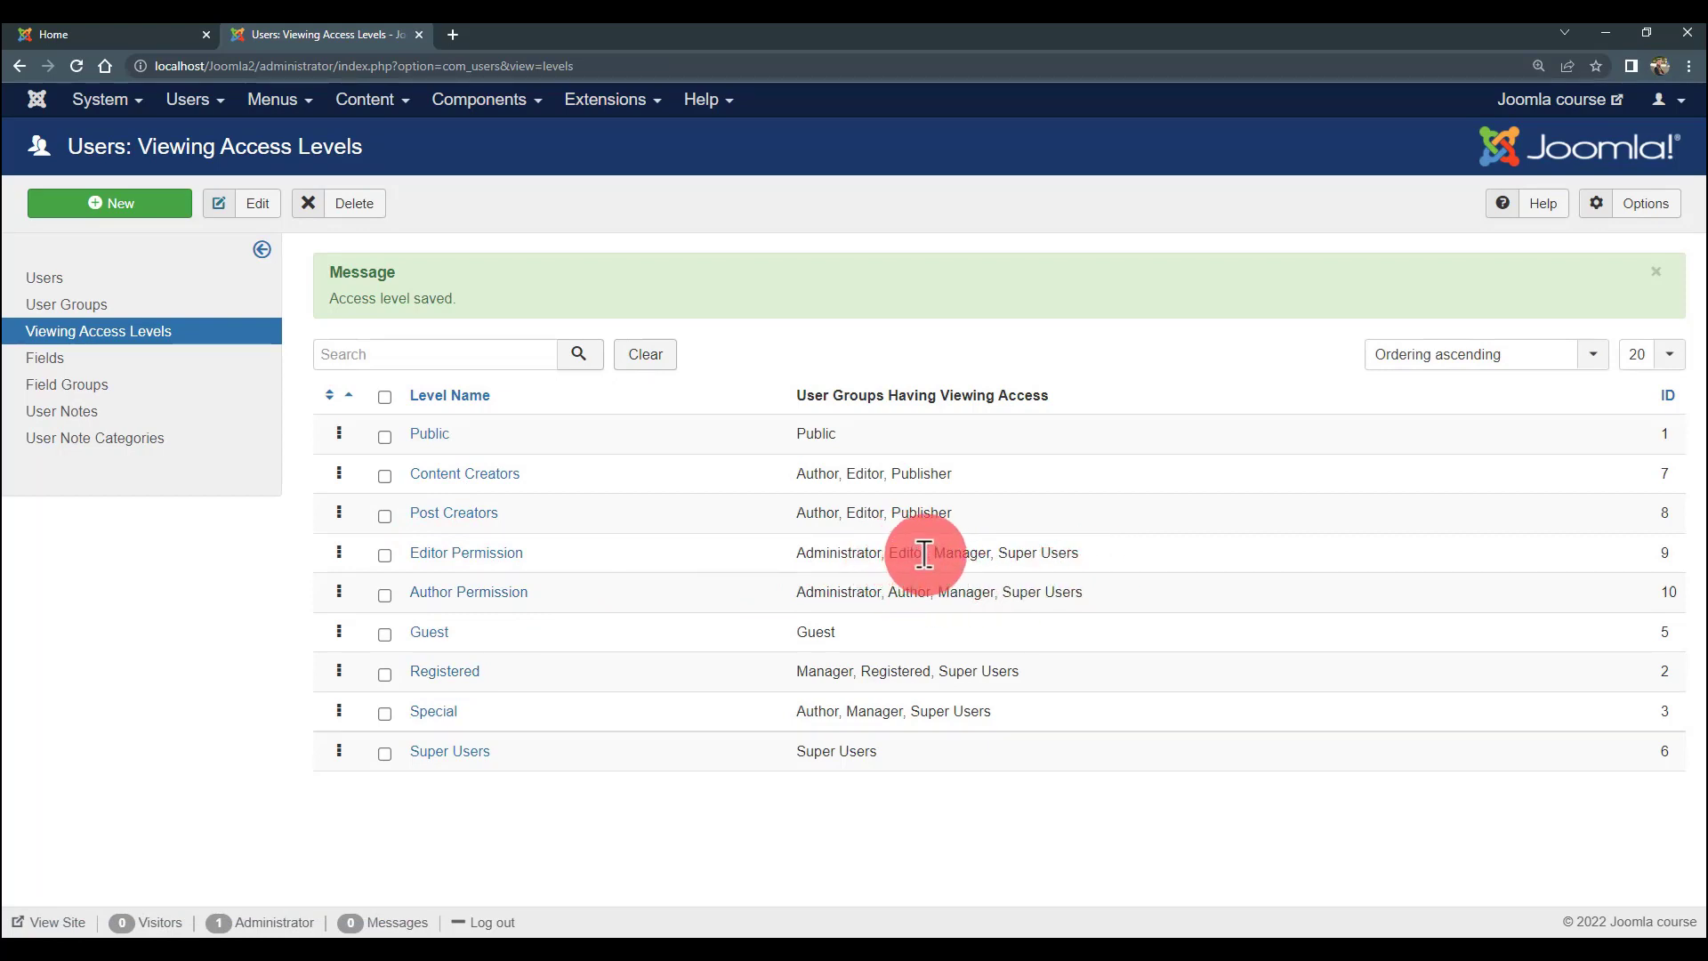
- Go through Menus > Manage, past the Author Menu, to the Profiles menu items list
{"action": "left_click_drag", "start_coordinate": [924, 554], "coordinate": [904, 593]}
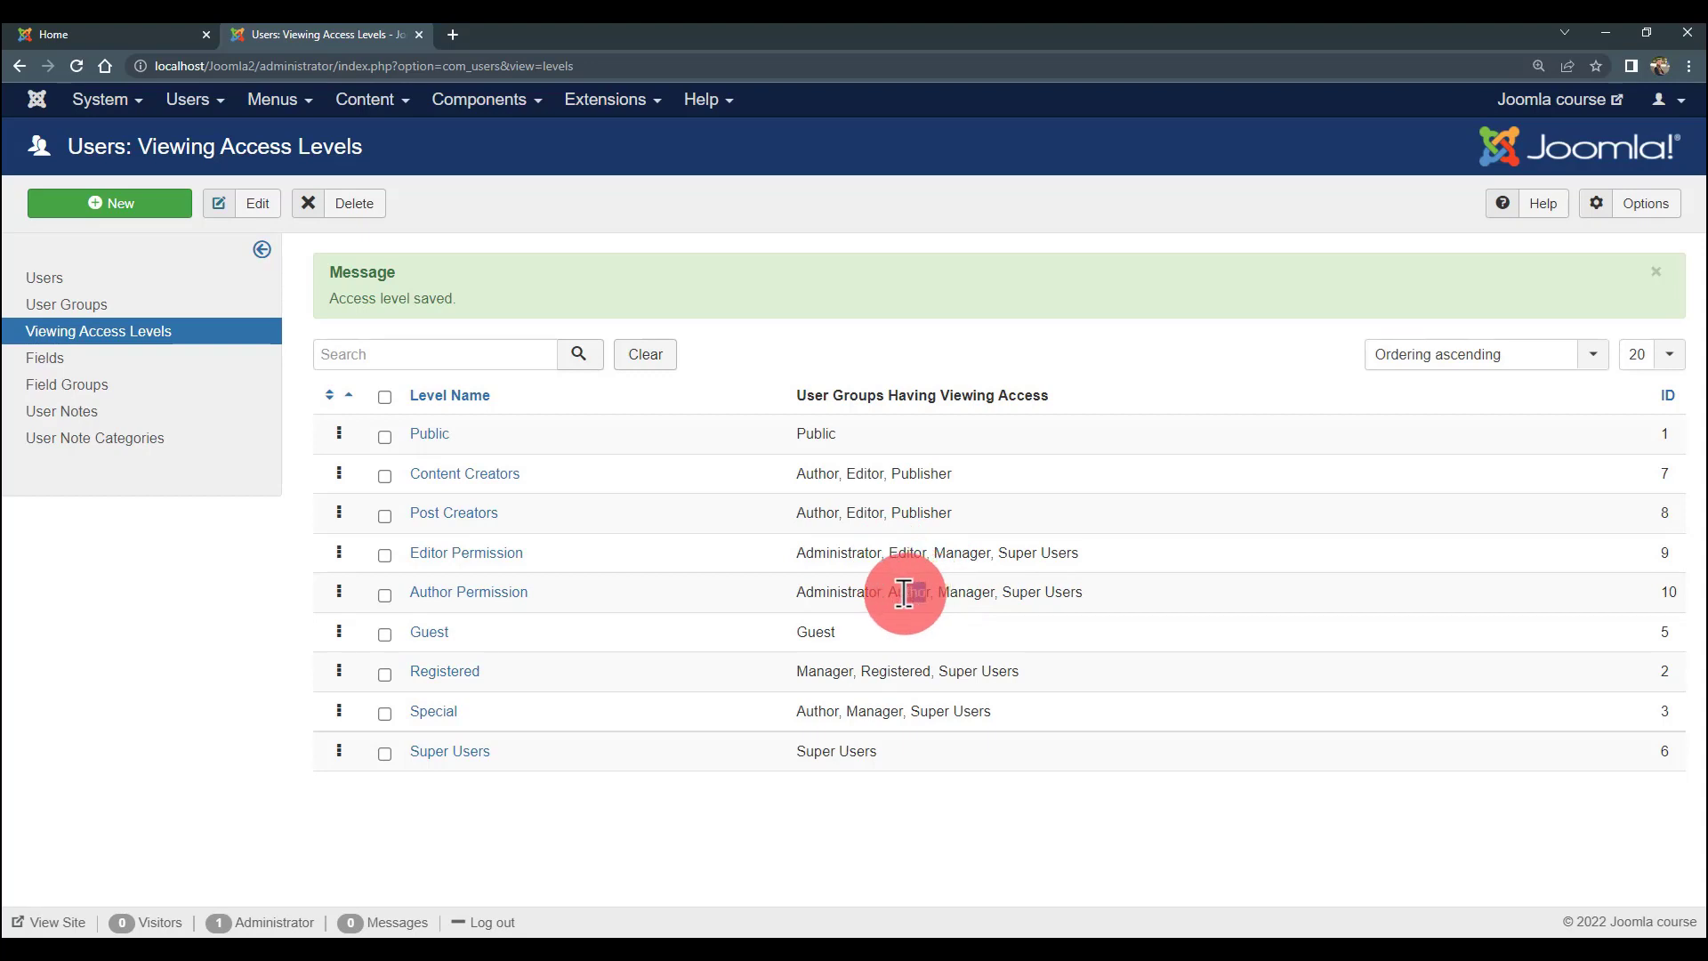
{"action": "left_click", "coordinate": [283, 99]}
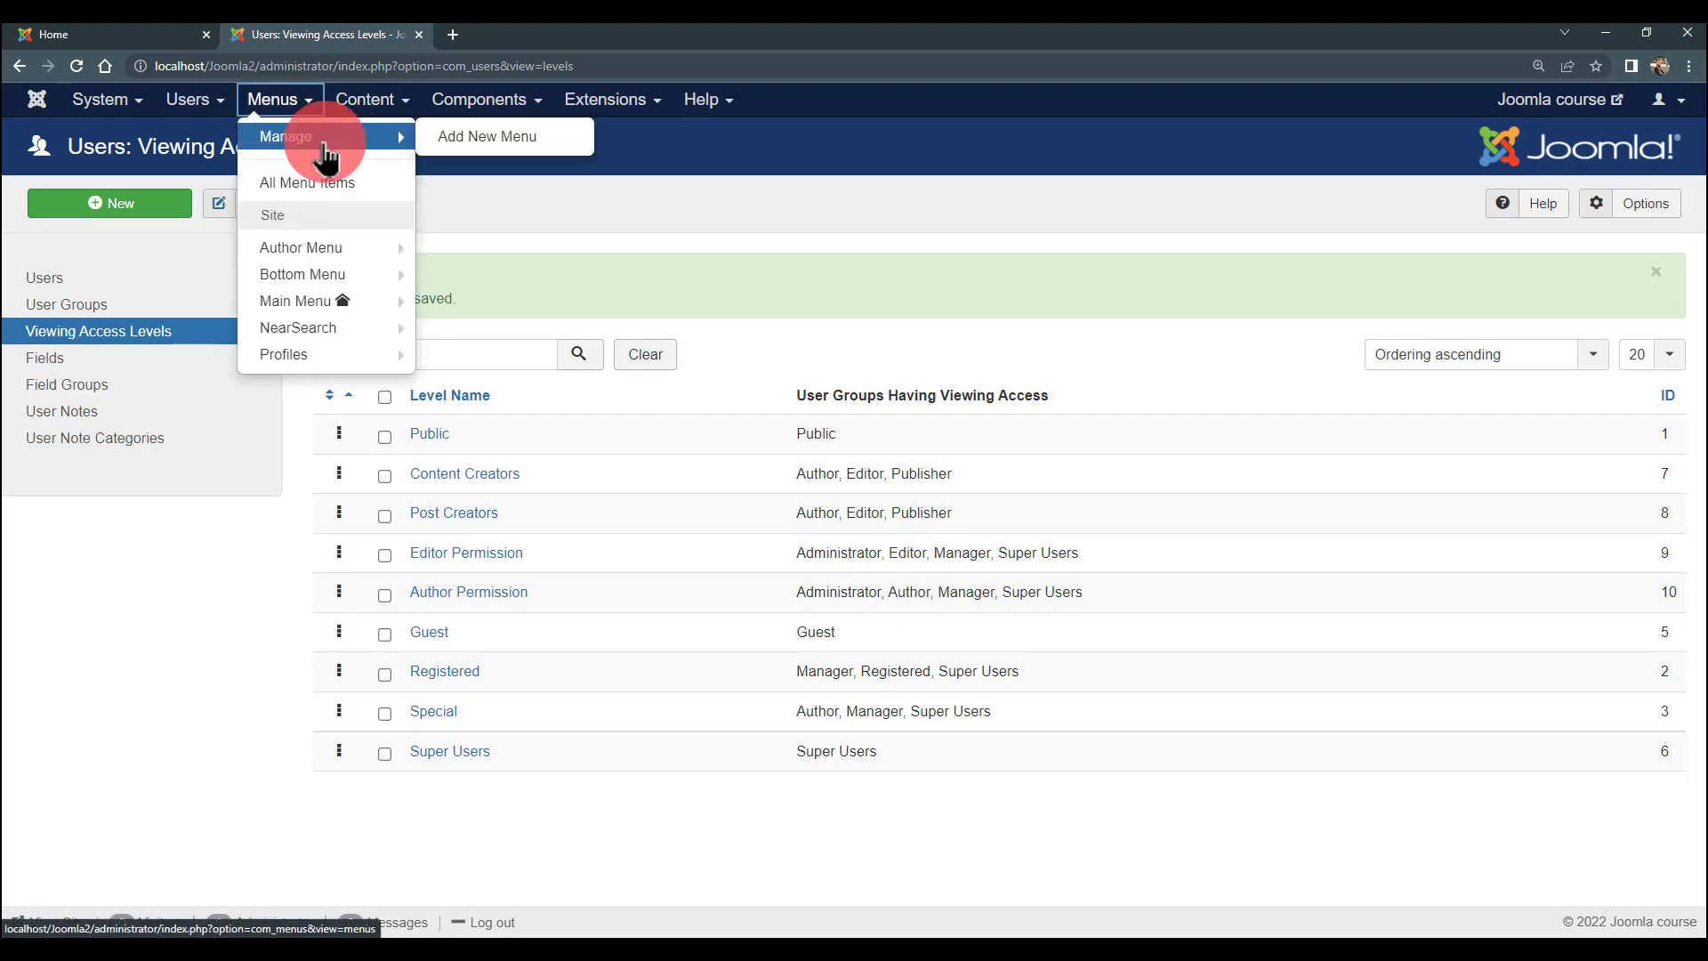
{"action": "mouse_move", "coordinate": [313, 149]}
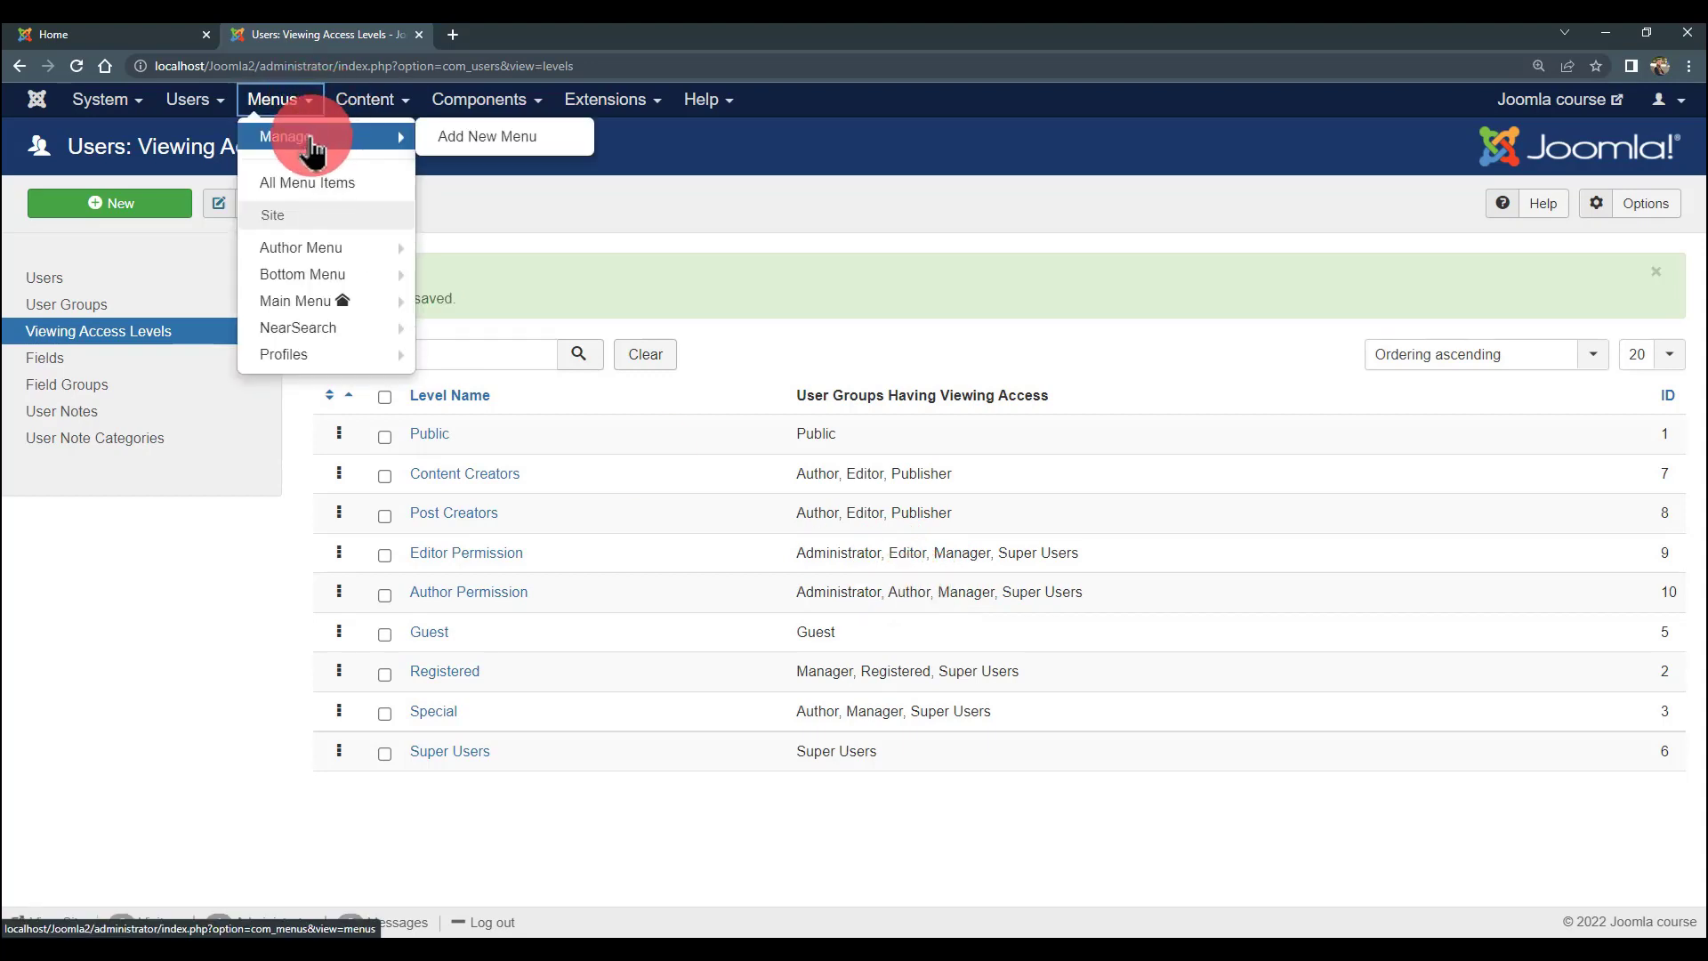
{"action": "mouse_move", "coordinate": [363, 111]}
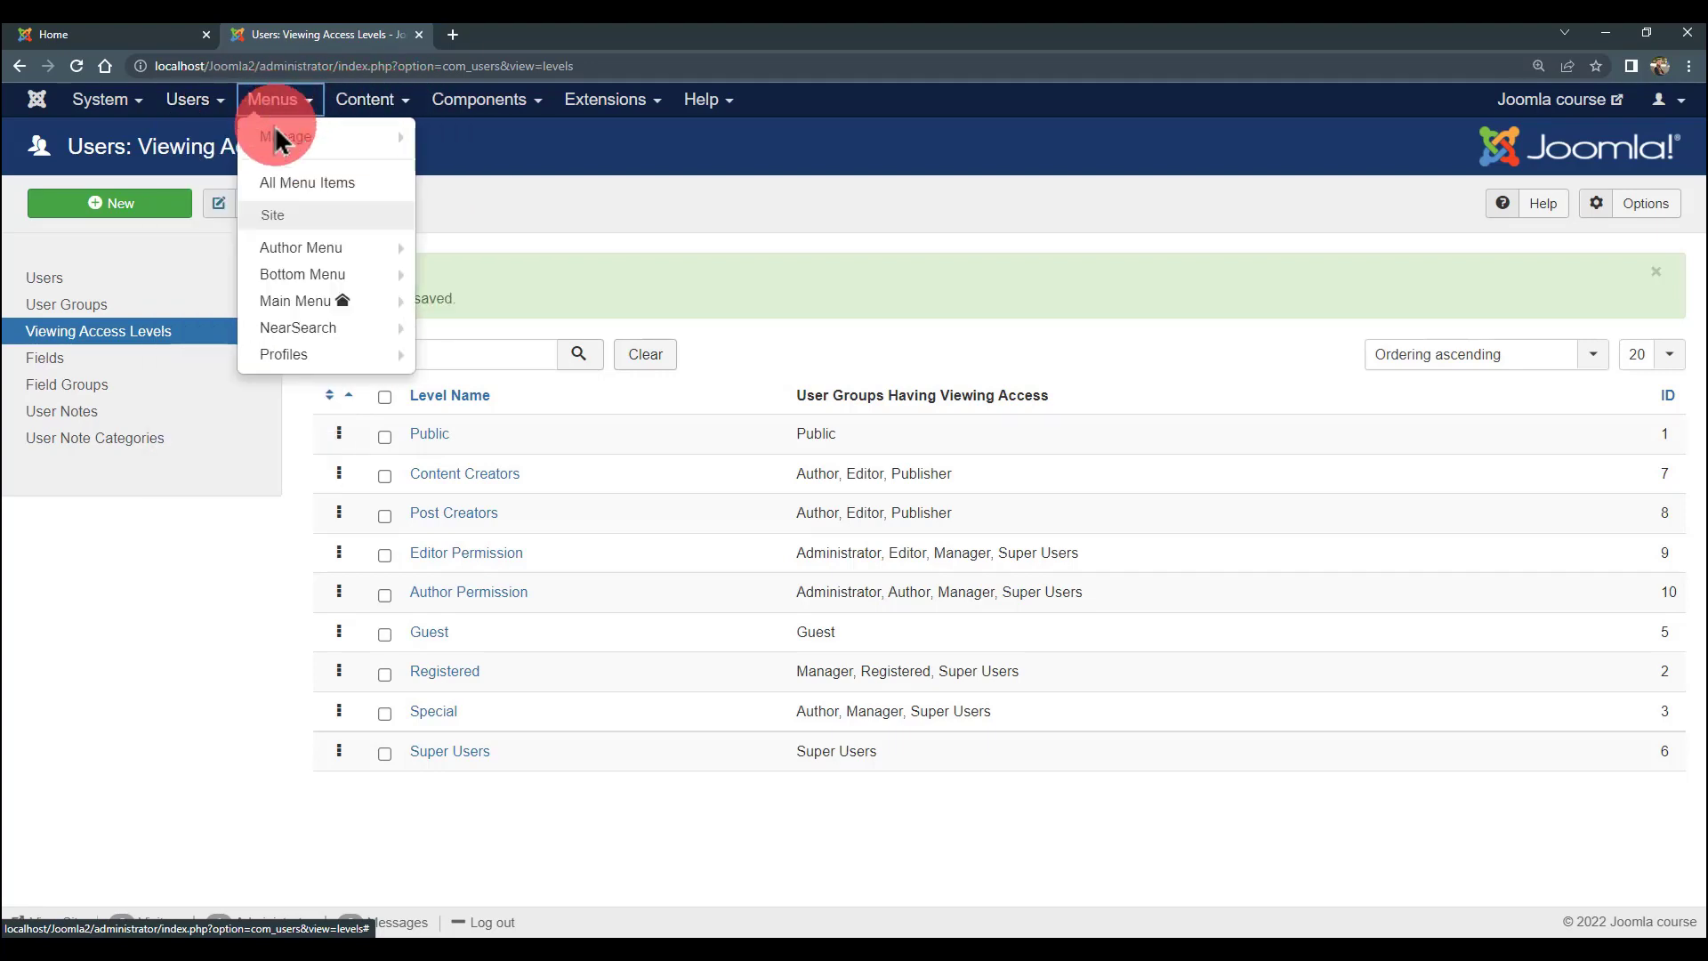
{"action": "left_click", "coordinate": [278, 138]}
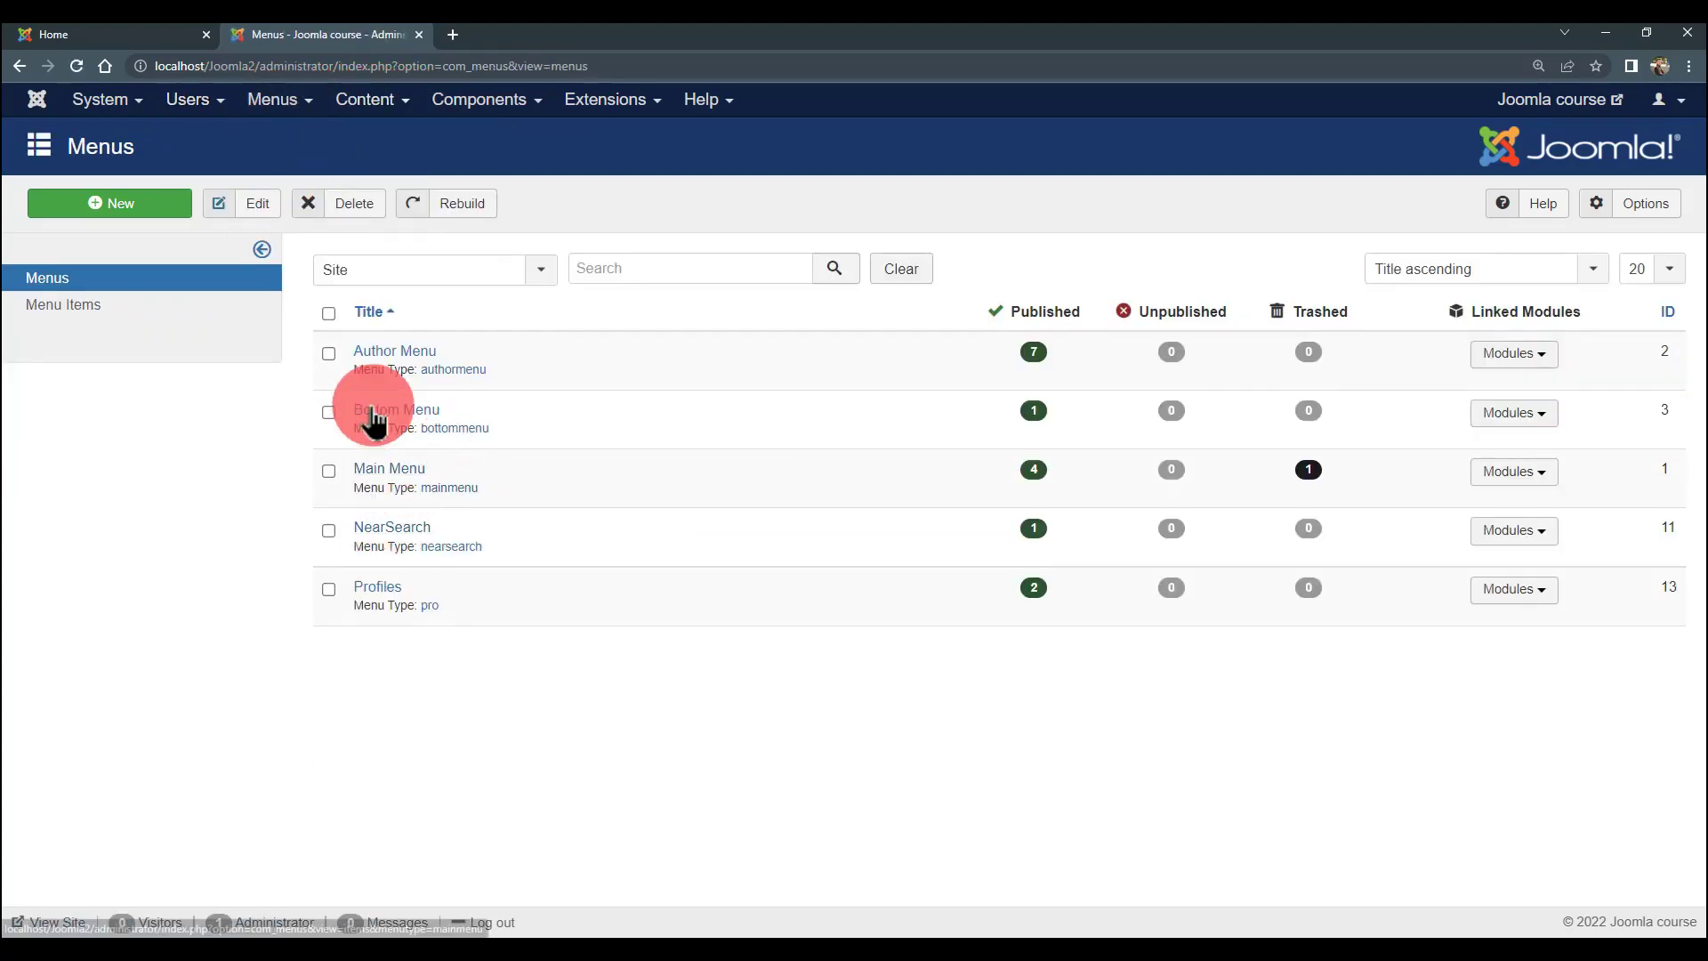
{"action": "left_click", "coordinate": [392, 354]}
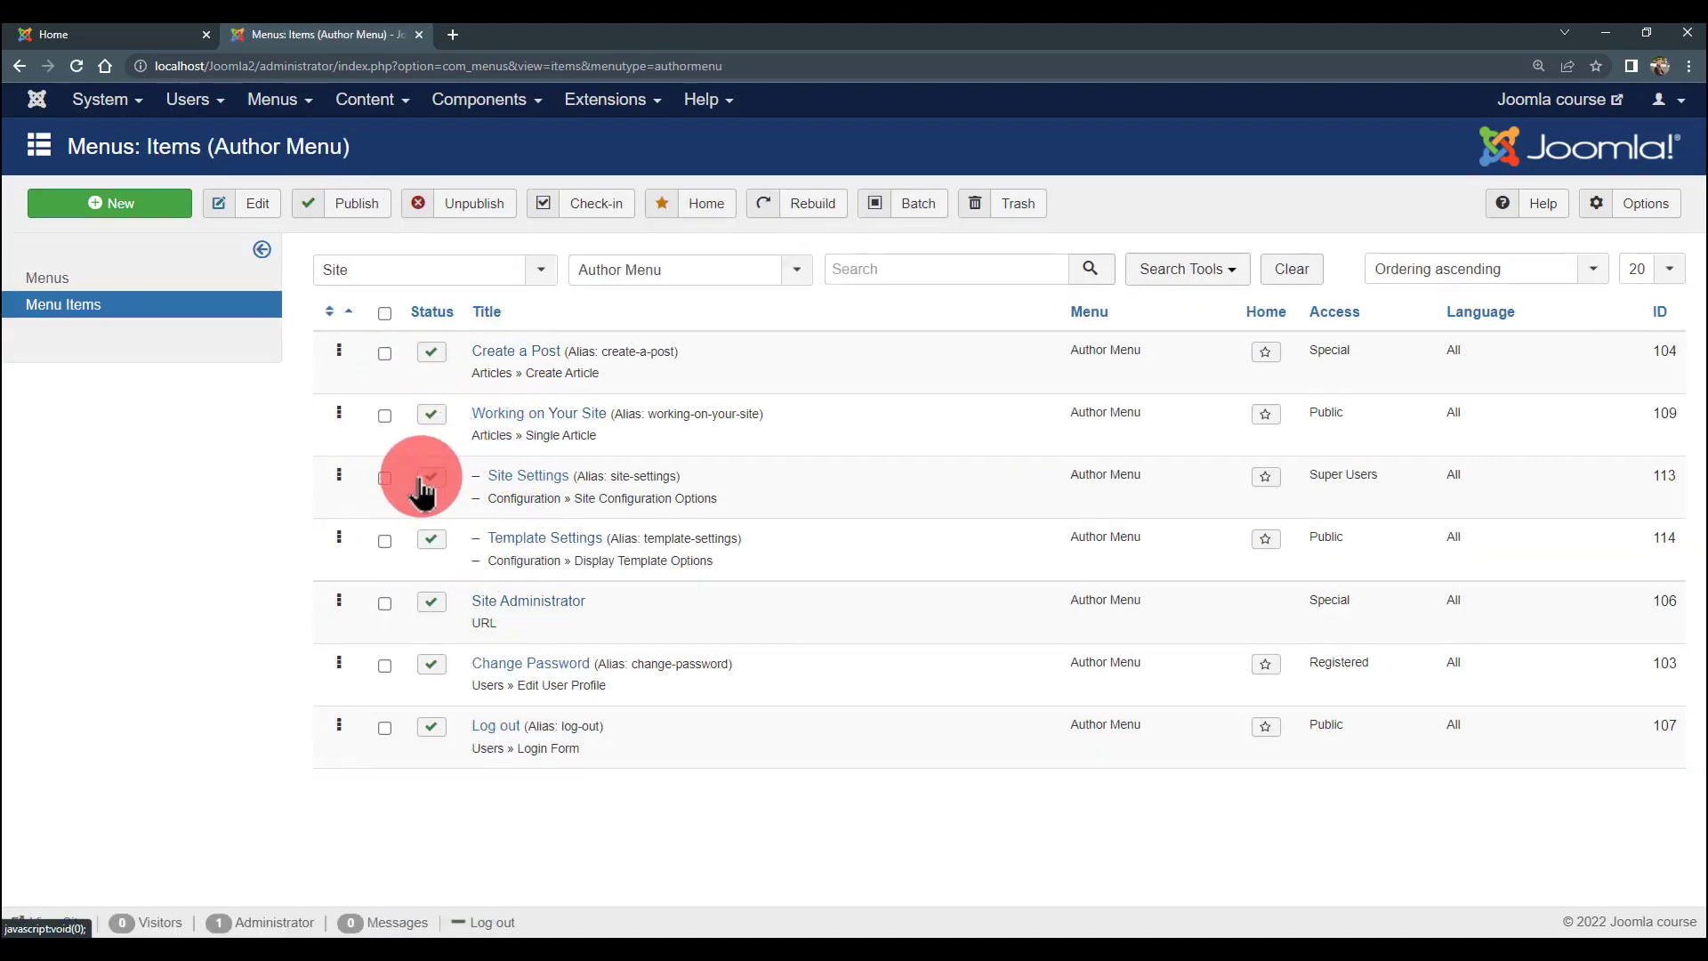
{"action": "left_click", "coordinate": [19, 66]}
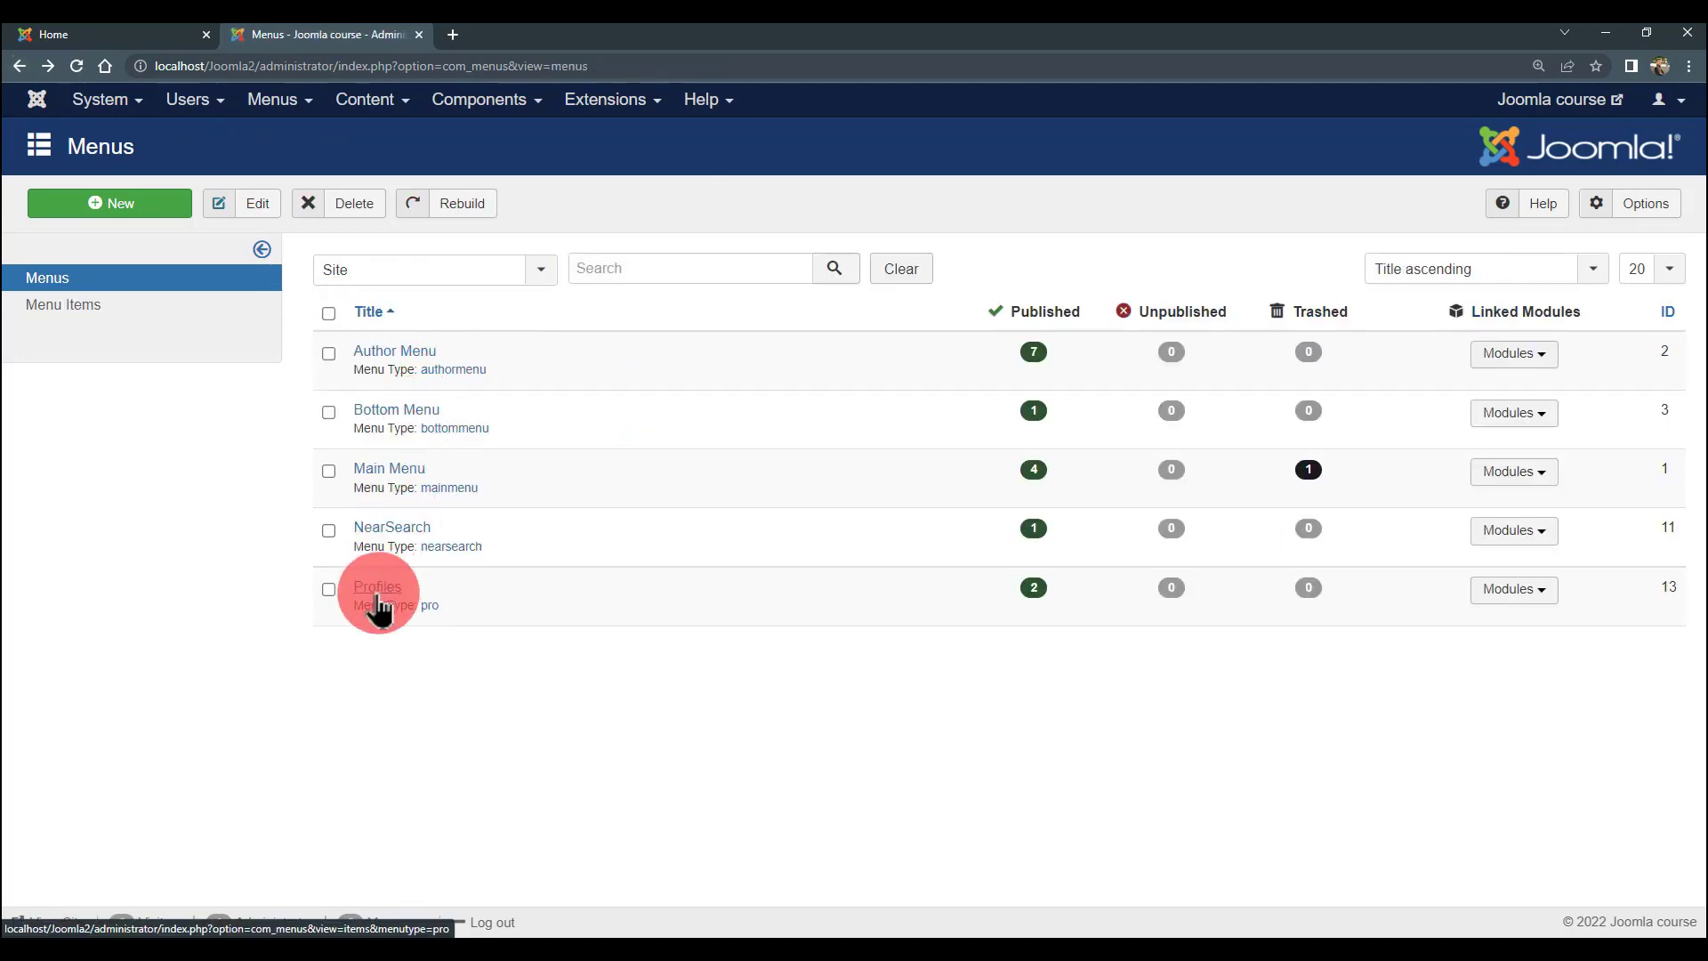
{"action": "left_click", "coordinate": [378, 591]}
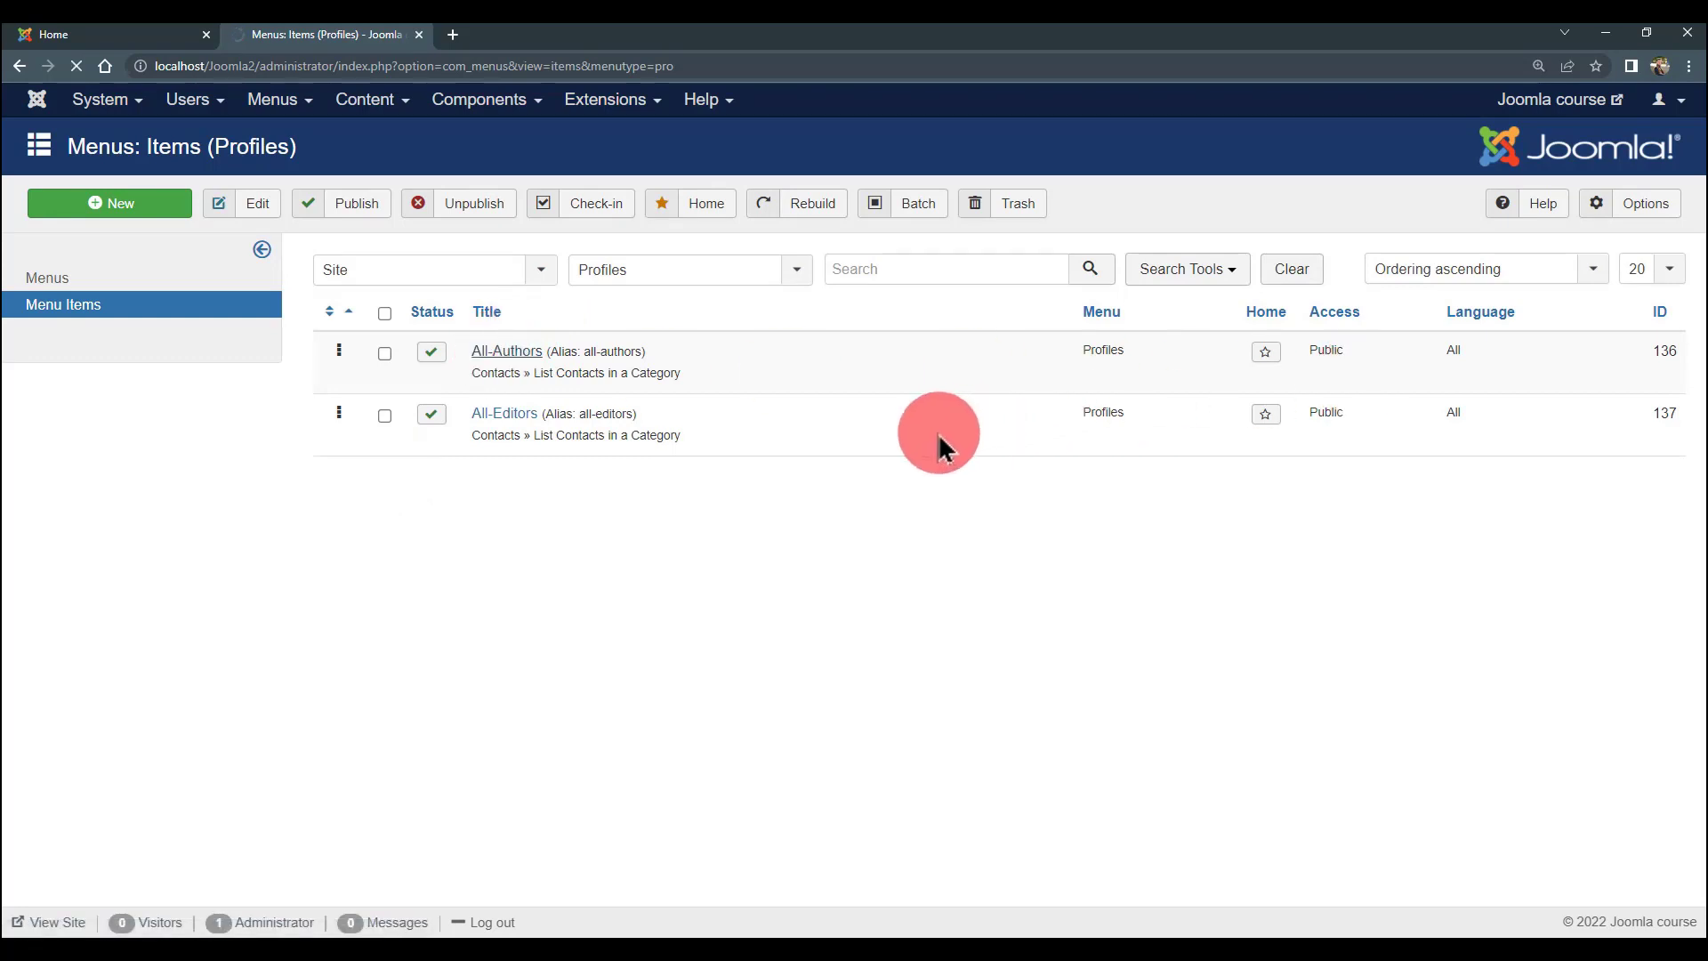
- Set All-Authors' access level to Author Permission
{"action": "scroll", "coordinate": [1299, 592], "scroll_direction": "down", "scroll_amount": 2}
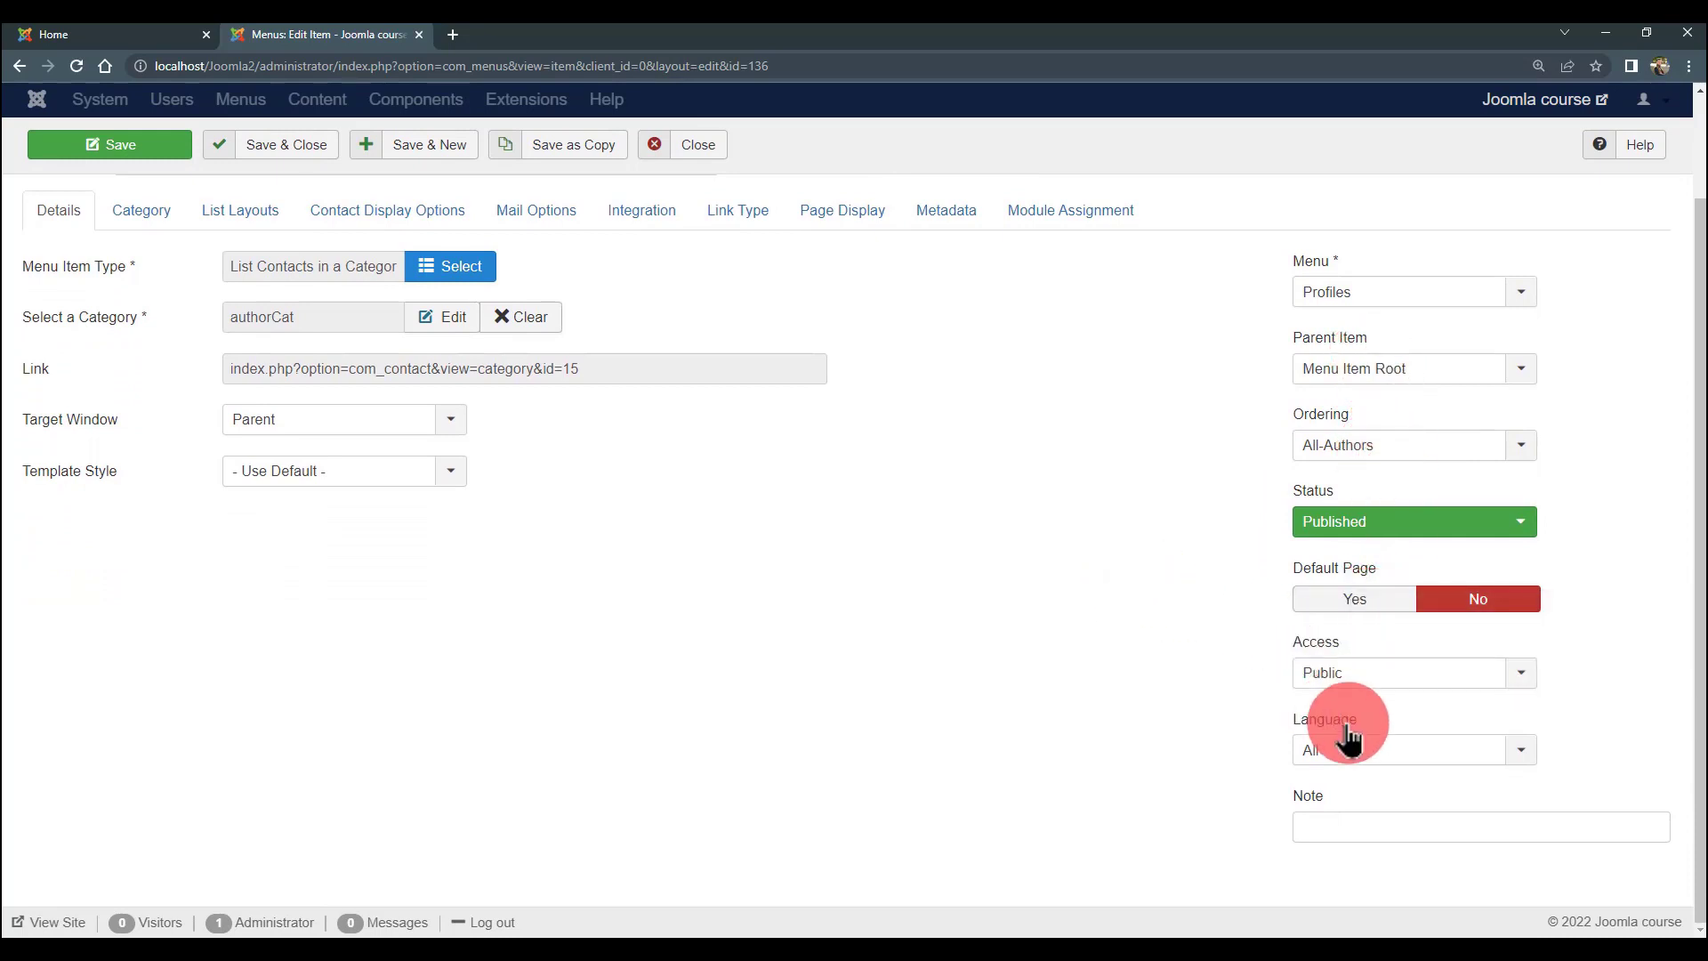
{"action": "left_click", "coordinate": [1380, 669]}
{"action": "left_click", "coordinate": [1192, 643]}
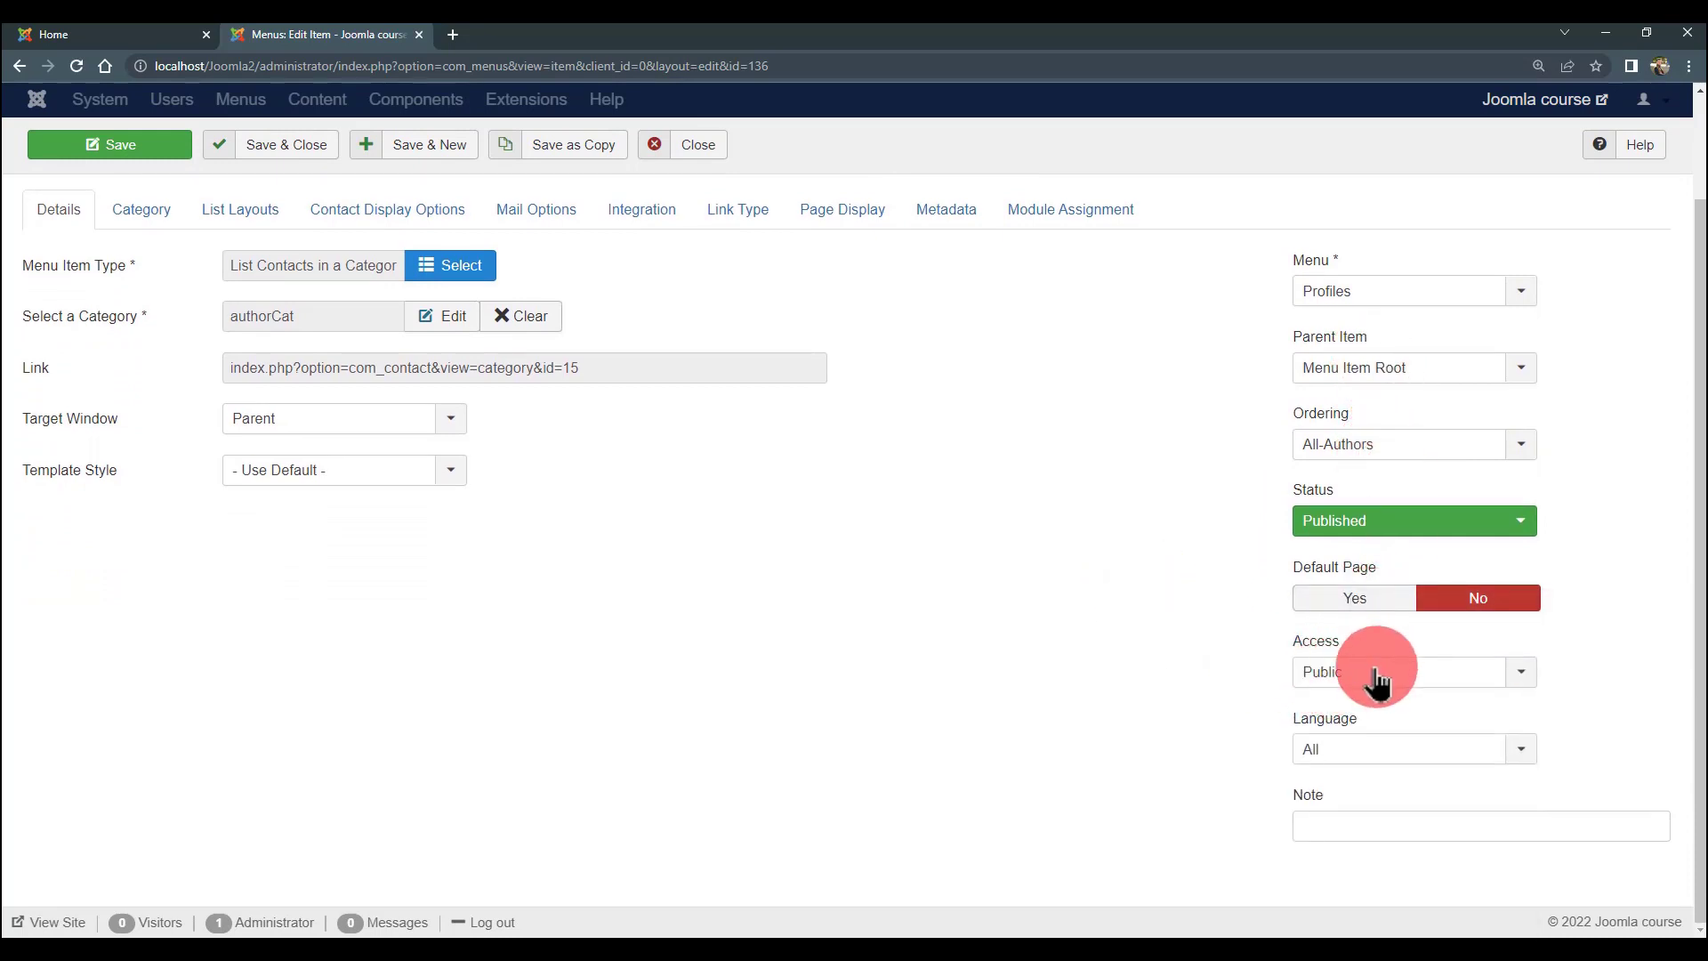
{"action": "left_click", "coordinate": [1365, 669]}
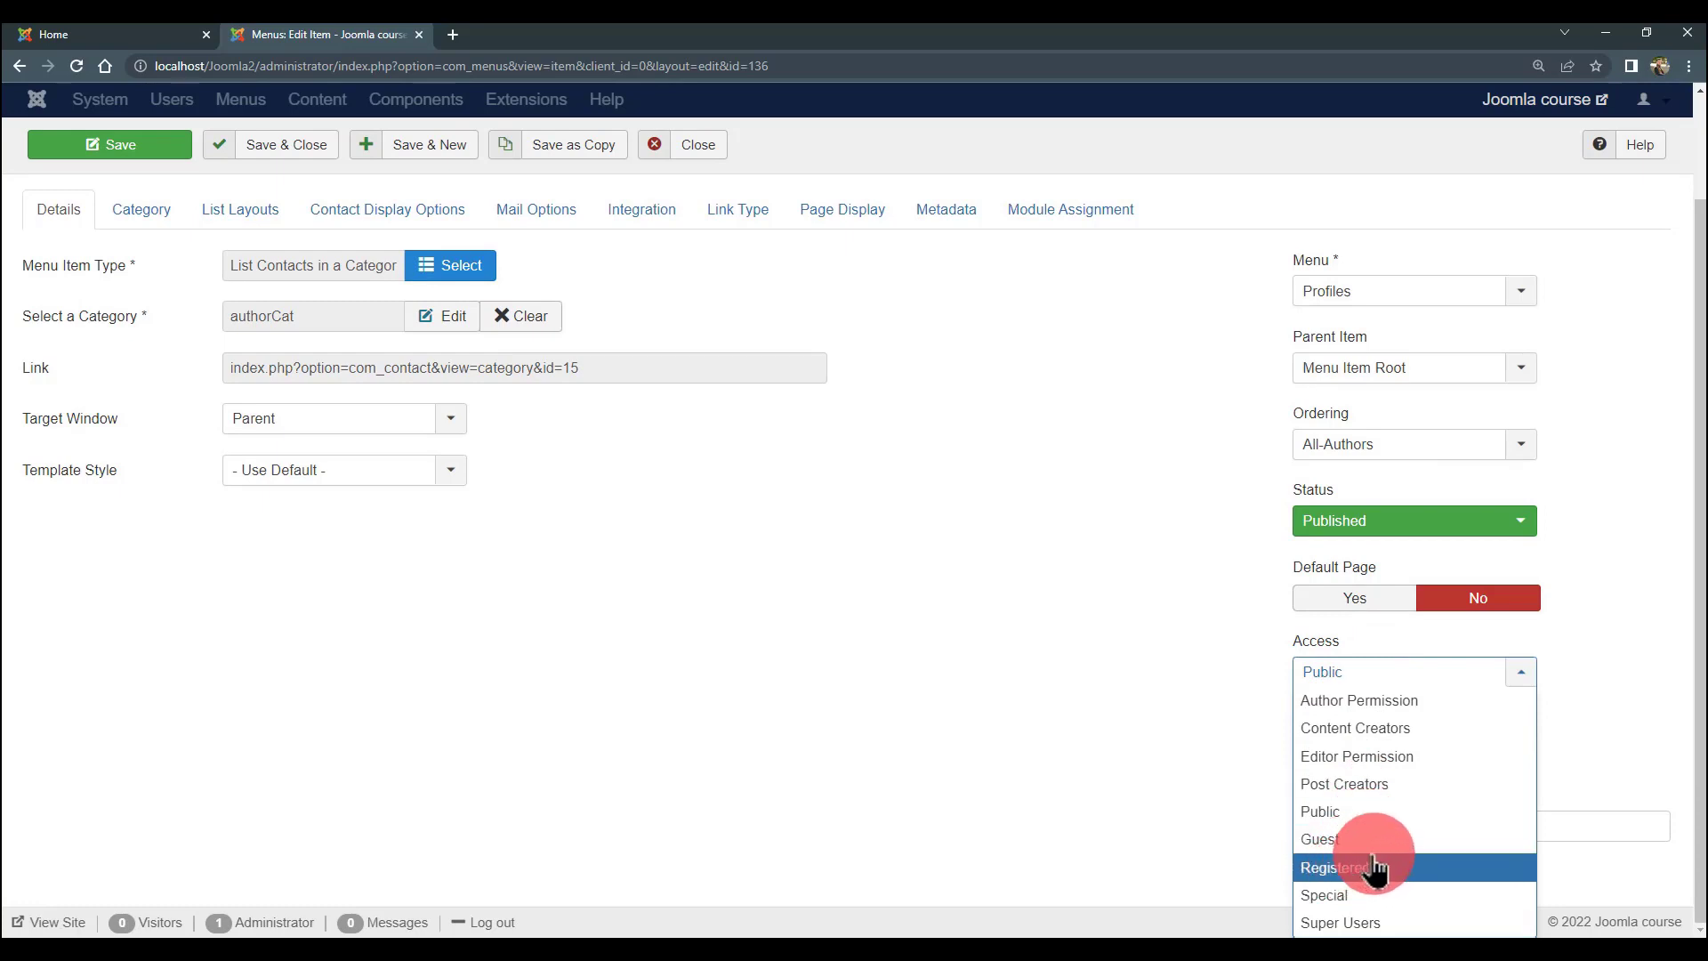
{"action": "left_click", "coordinate": [1615, 560]}
{"action": "scroll", "coordinate": [1011, 489], "scroll_direction": "up", "scroll_amount": 3}
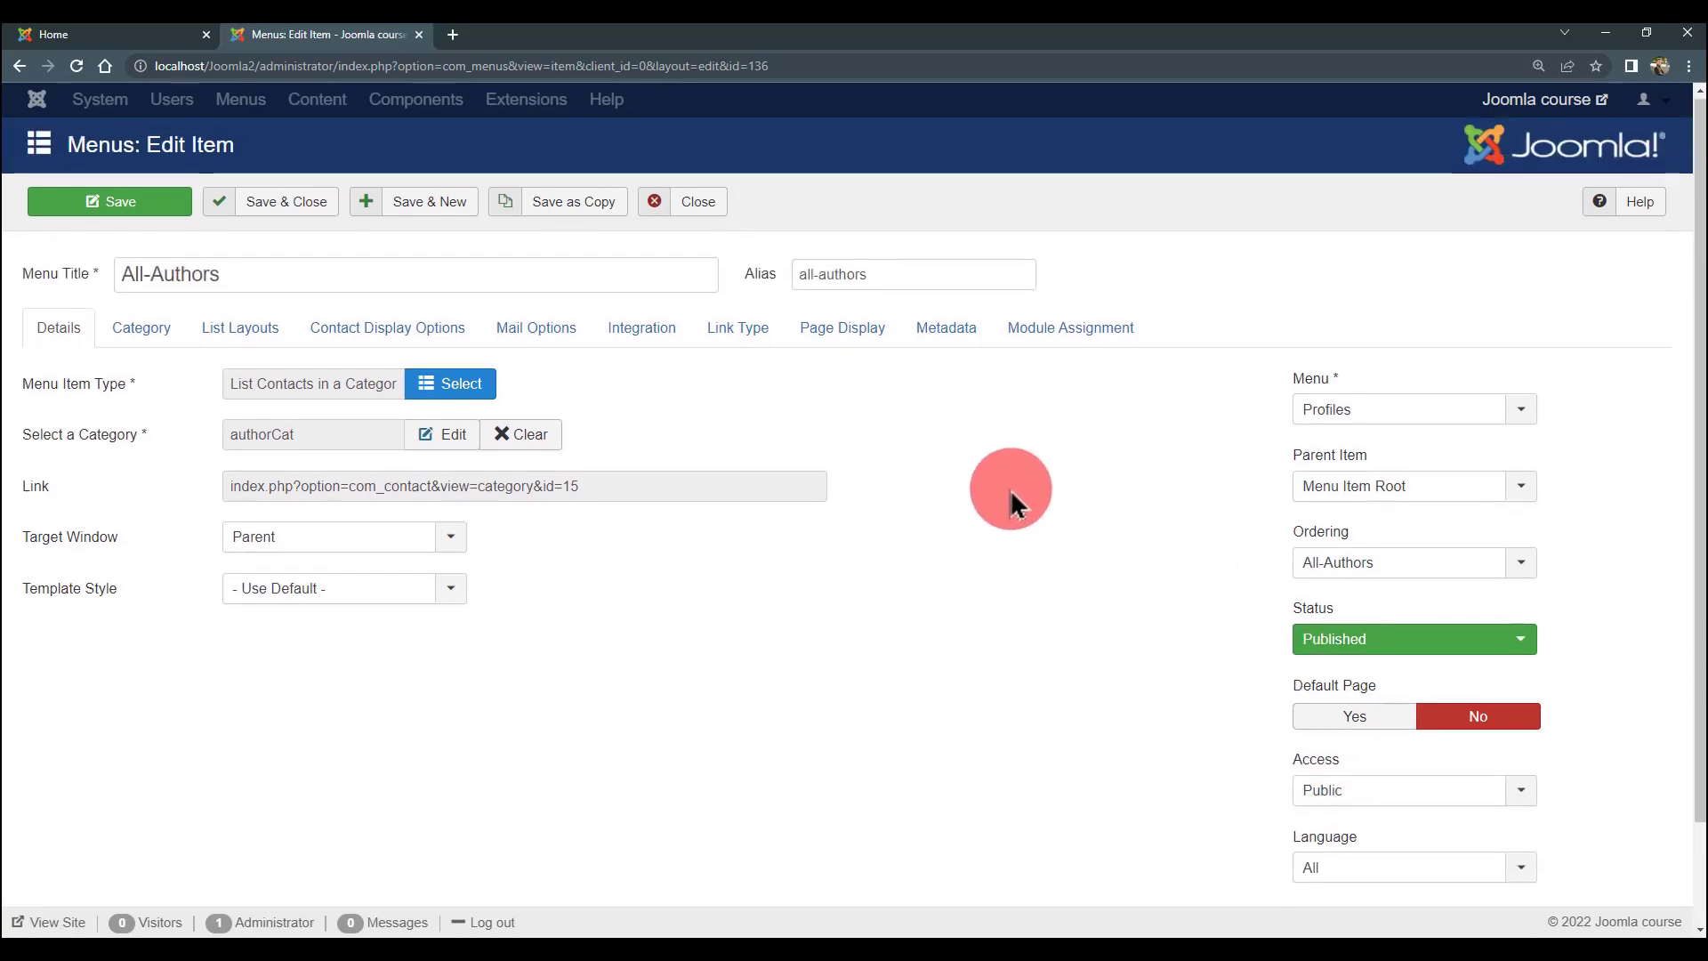
{"action": "scroll", "coordinate": [1521, 774], "scroll_direction": "down", "scroll_amount": 3}
{"action": "left_click", "coordinate": [1434, 678]}
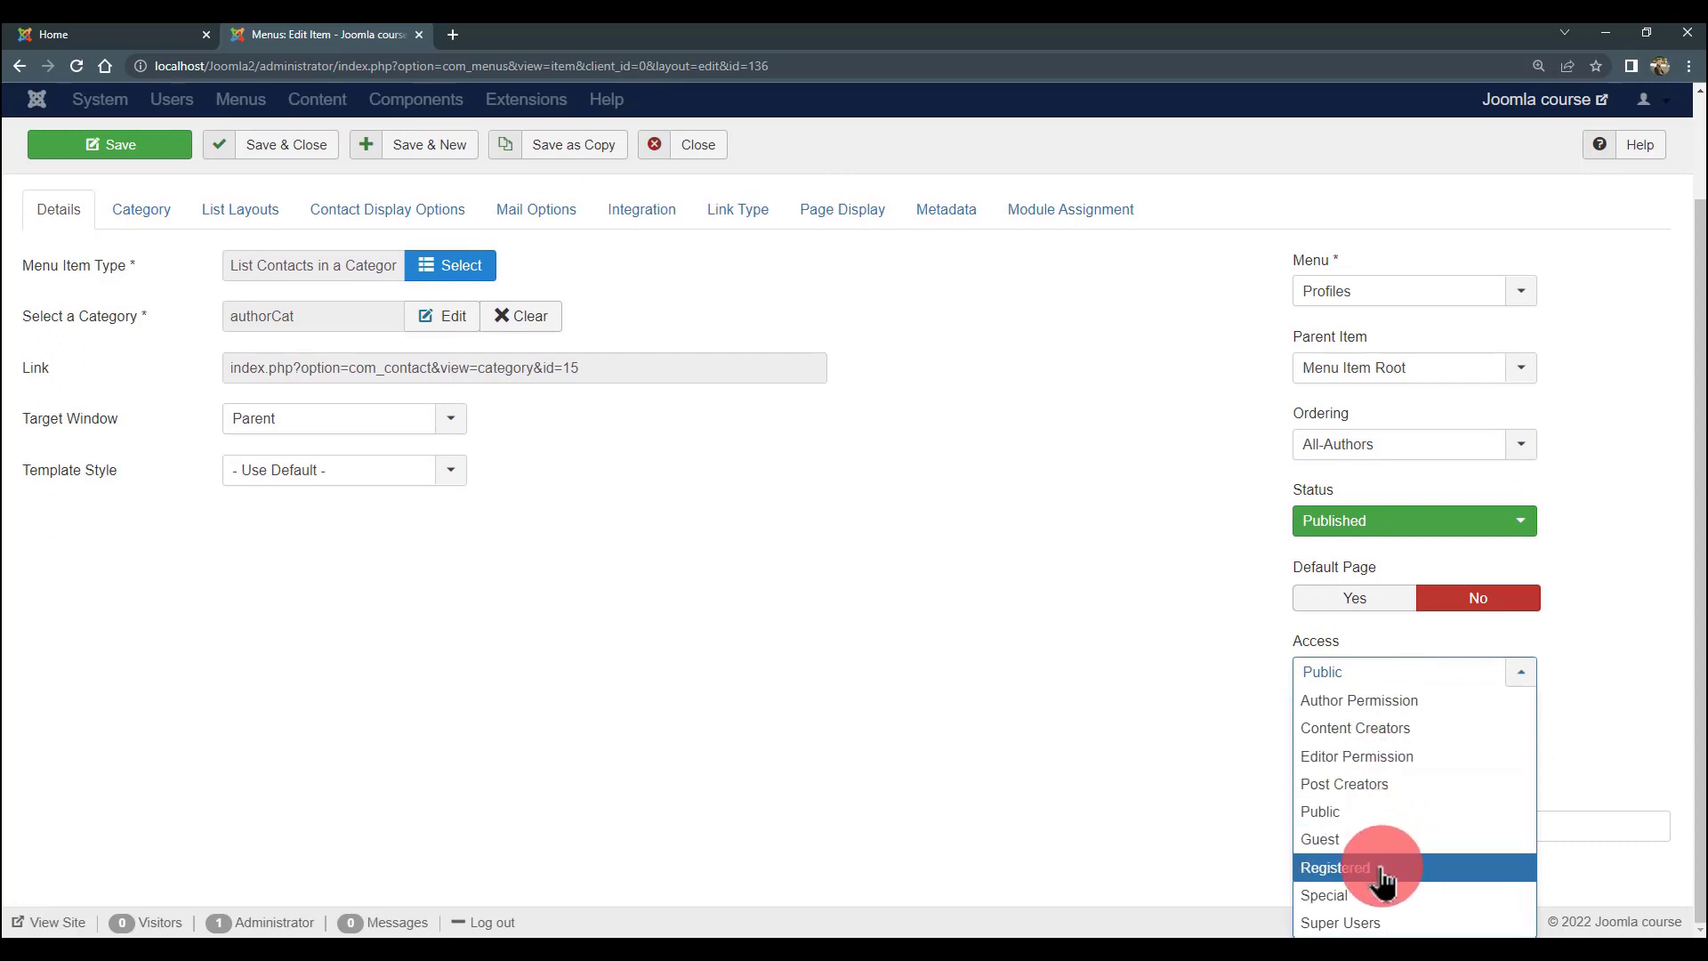
{"action": "left_click", "coordinate": [1388, 700]}
{"action": "scroll", "coordinate": [936, 525], "scroll_direction": "up", "scroll_amount": 2}
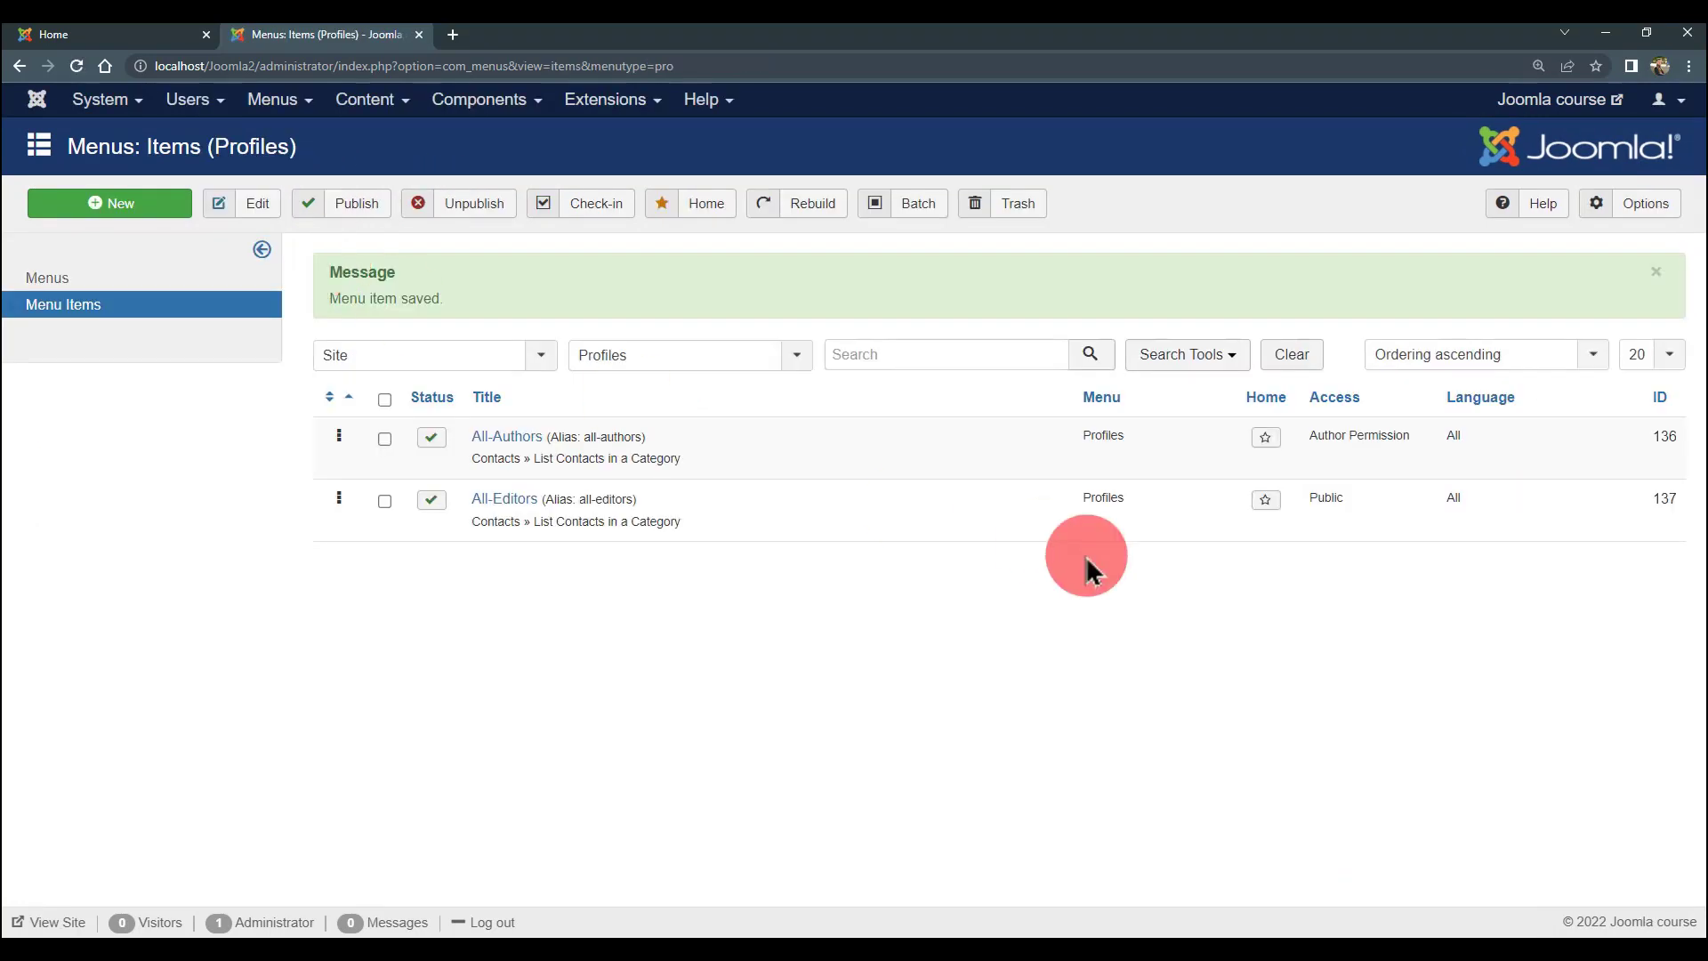
- Set All-Editors' access level to Editor Permission
{"action": "left_click", "coordinate": [492, 509]}
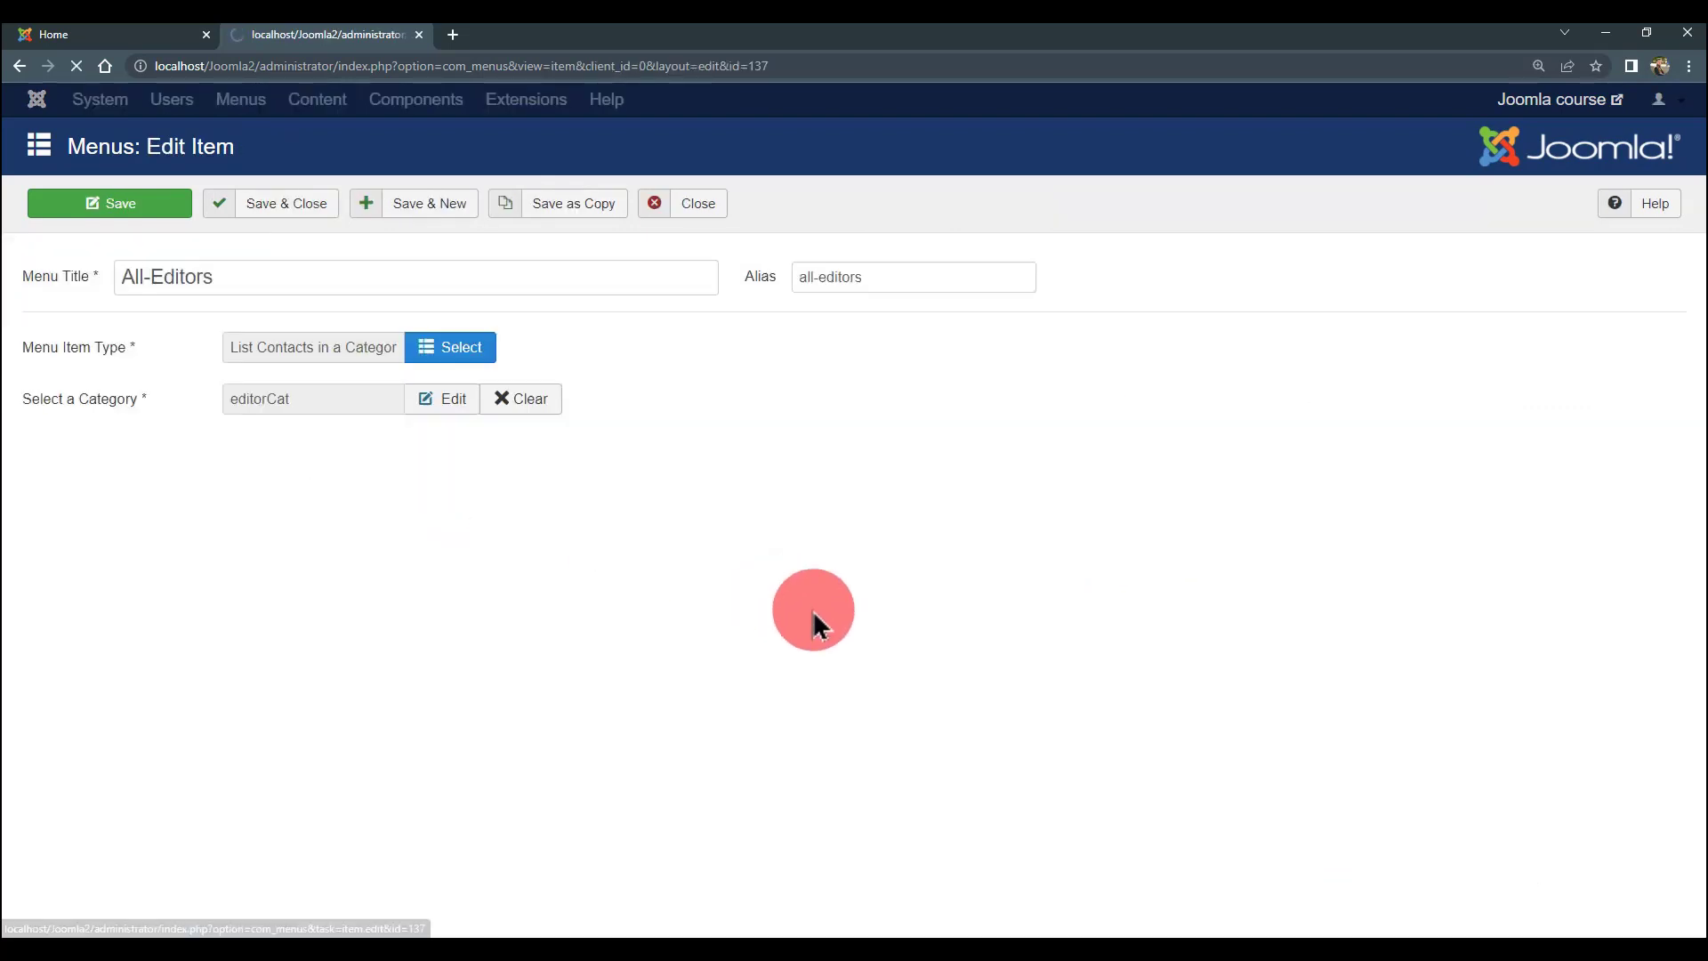
{"action": "left_click", "coordinate": [1395, 685]}
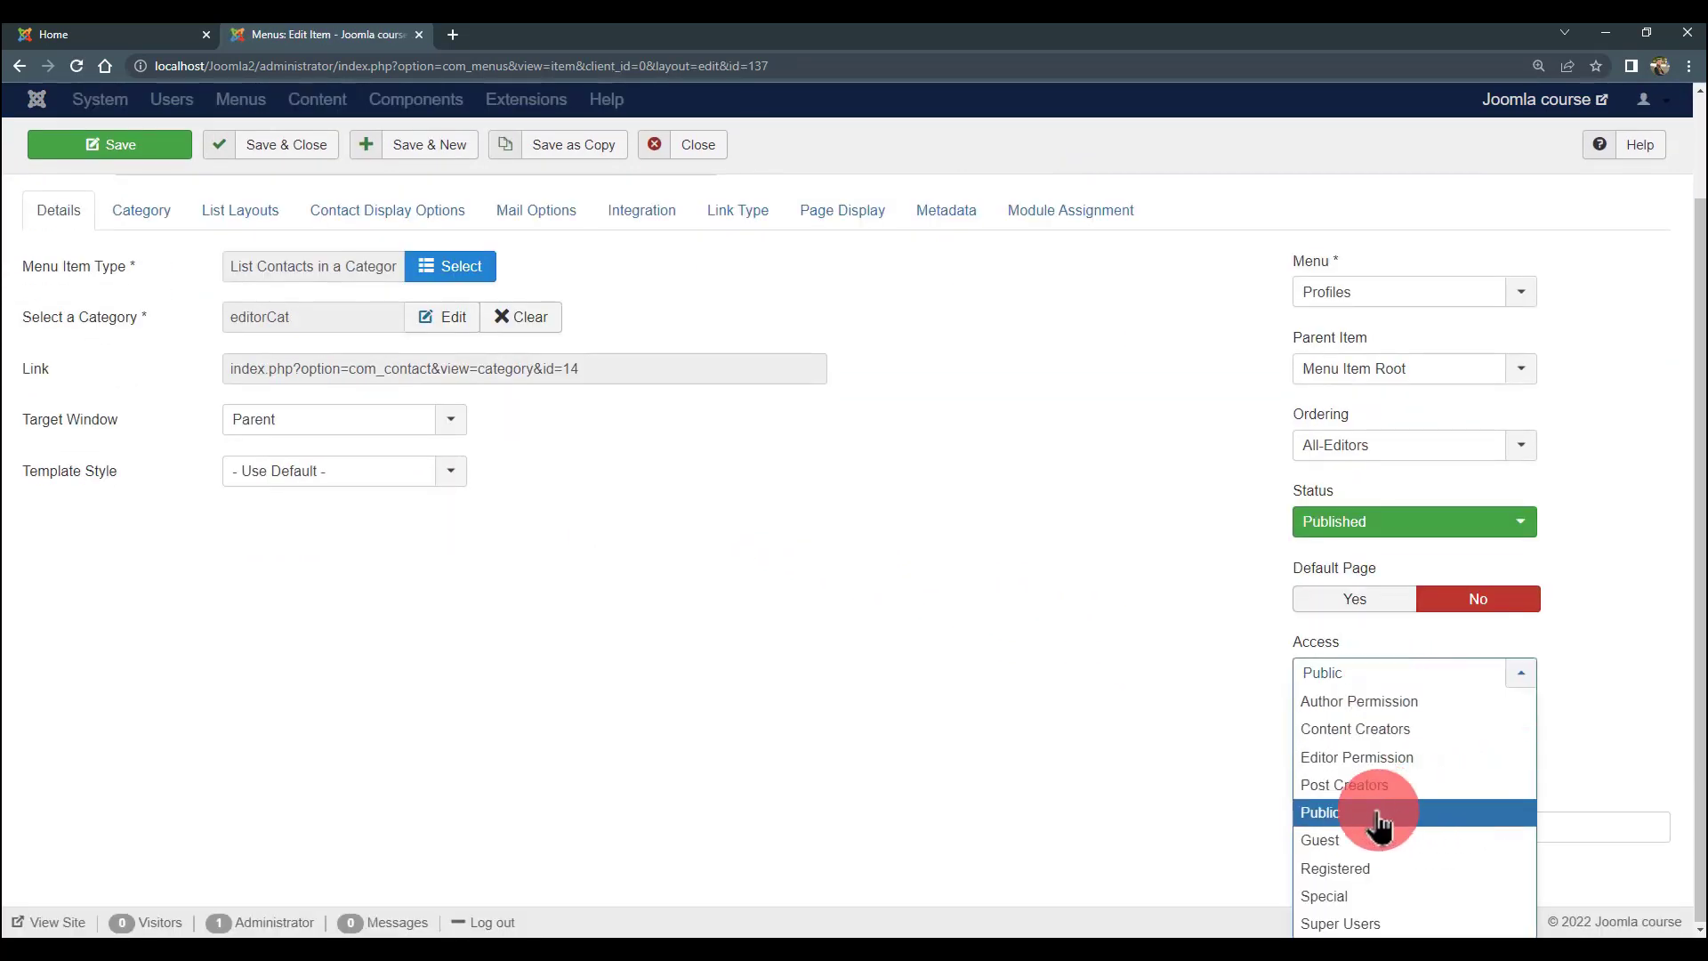
{"action": "left_click", "coordinate": [1409, 758]}
{"action": "scroll", "coordinate": [622, 444], "scroll_direction": "up", "scroll_amount": 2}
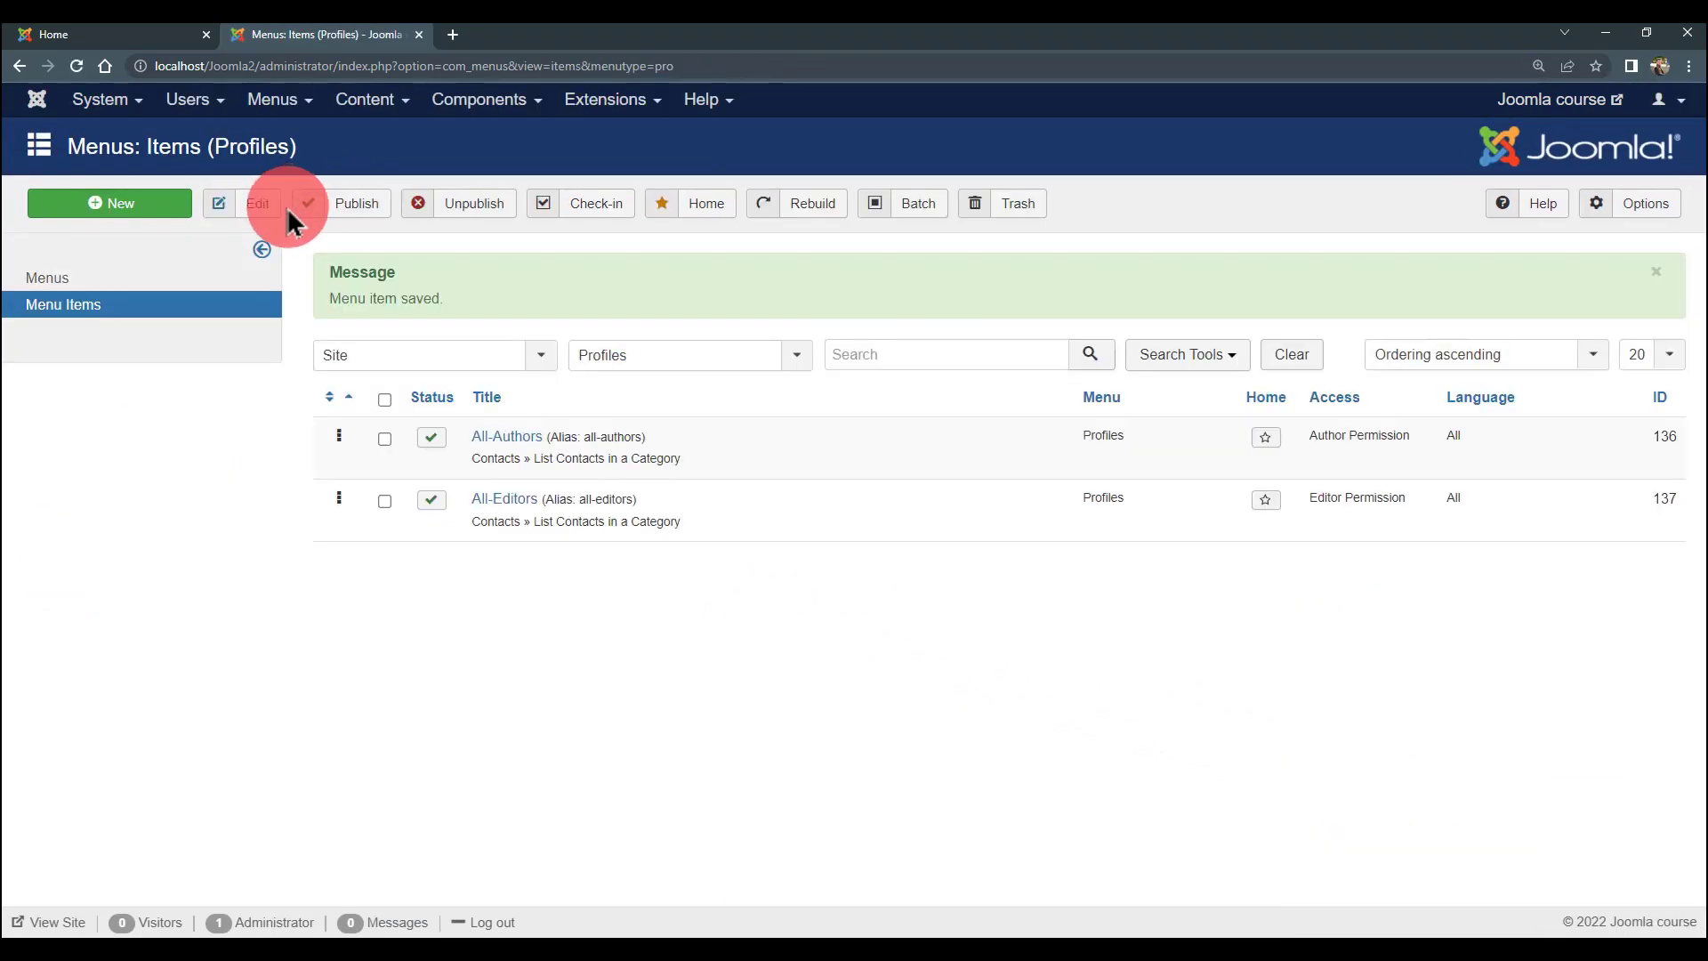
- Switch to the front-end site and open the Author Login page
{"action": "left_click", "coordinate": [85, 35]}
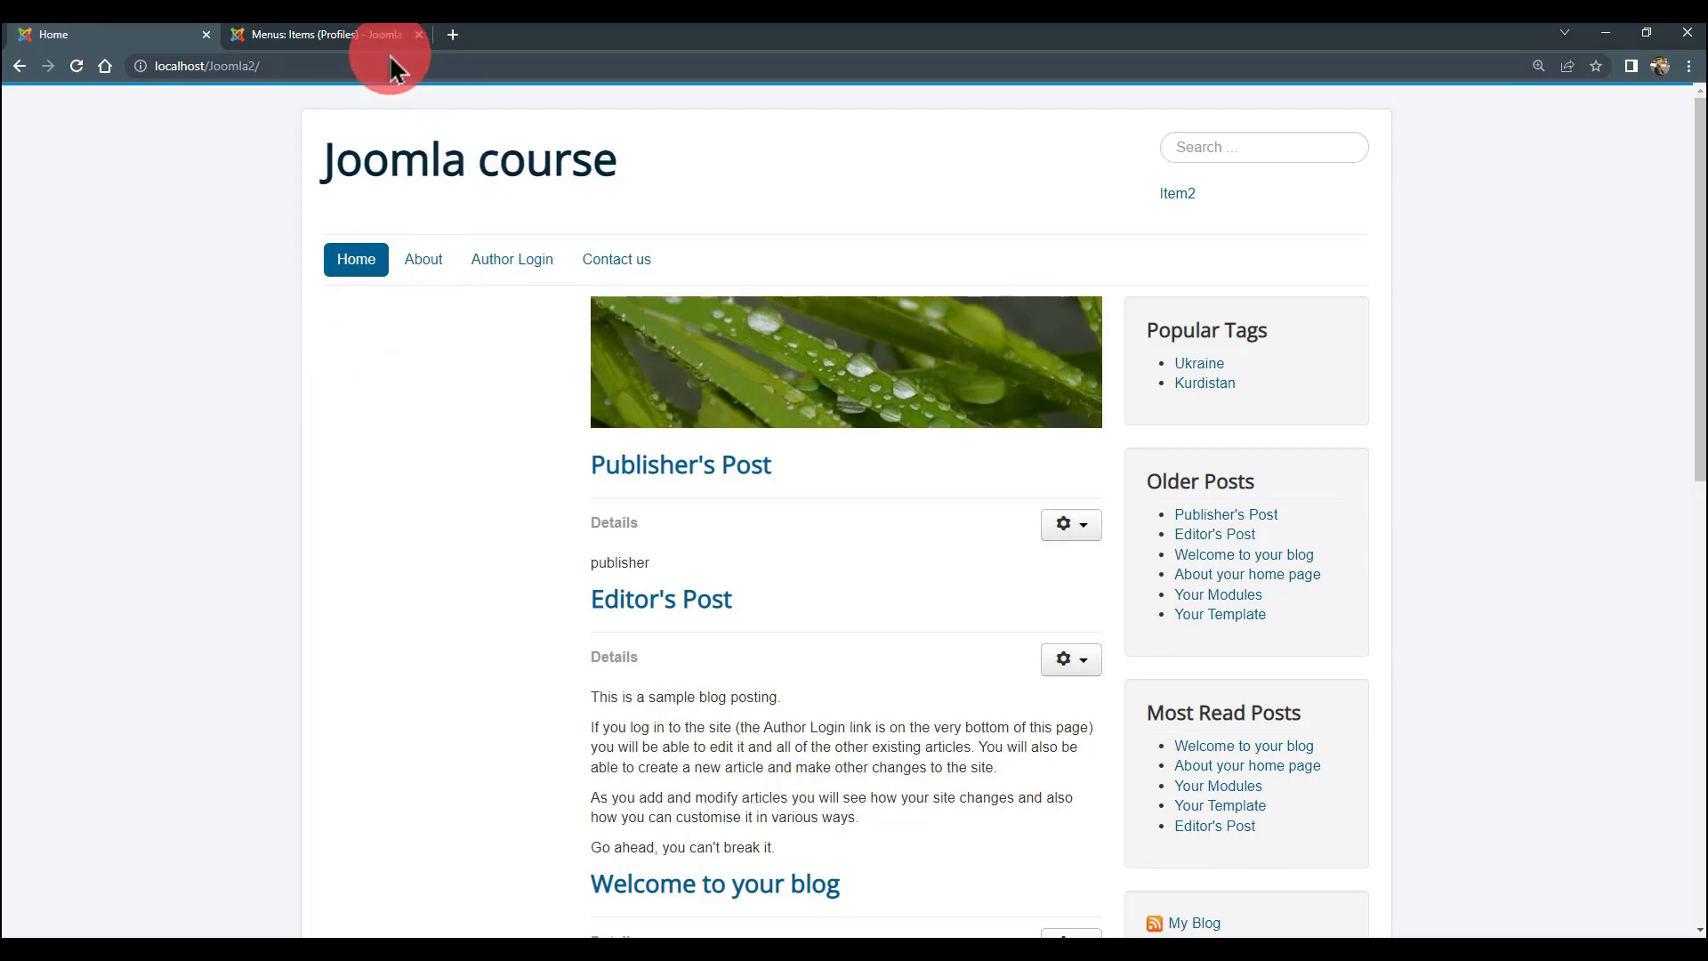
{"action": "left_click", "coordinate": [342, 37]}
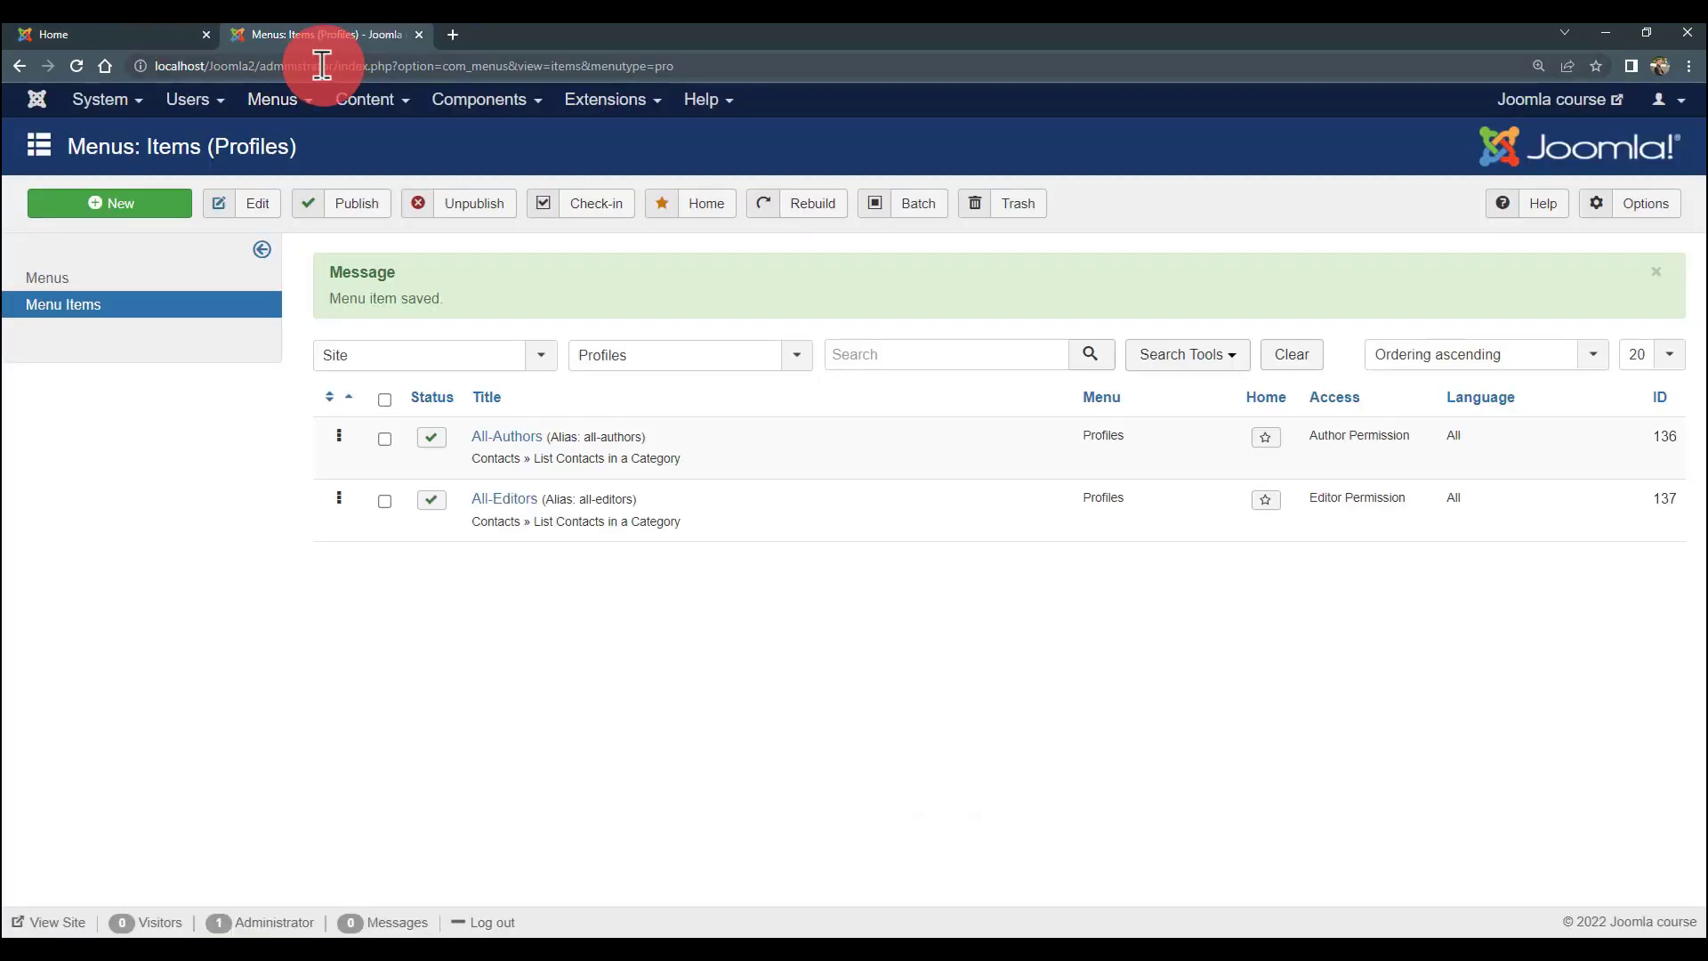
{"action": "left_click", "coordinate": [169, 34]}
{"action": "left_click", "coordinate": [293, 37]}
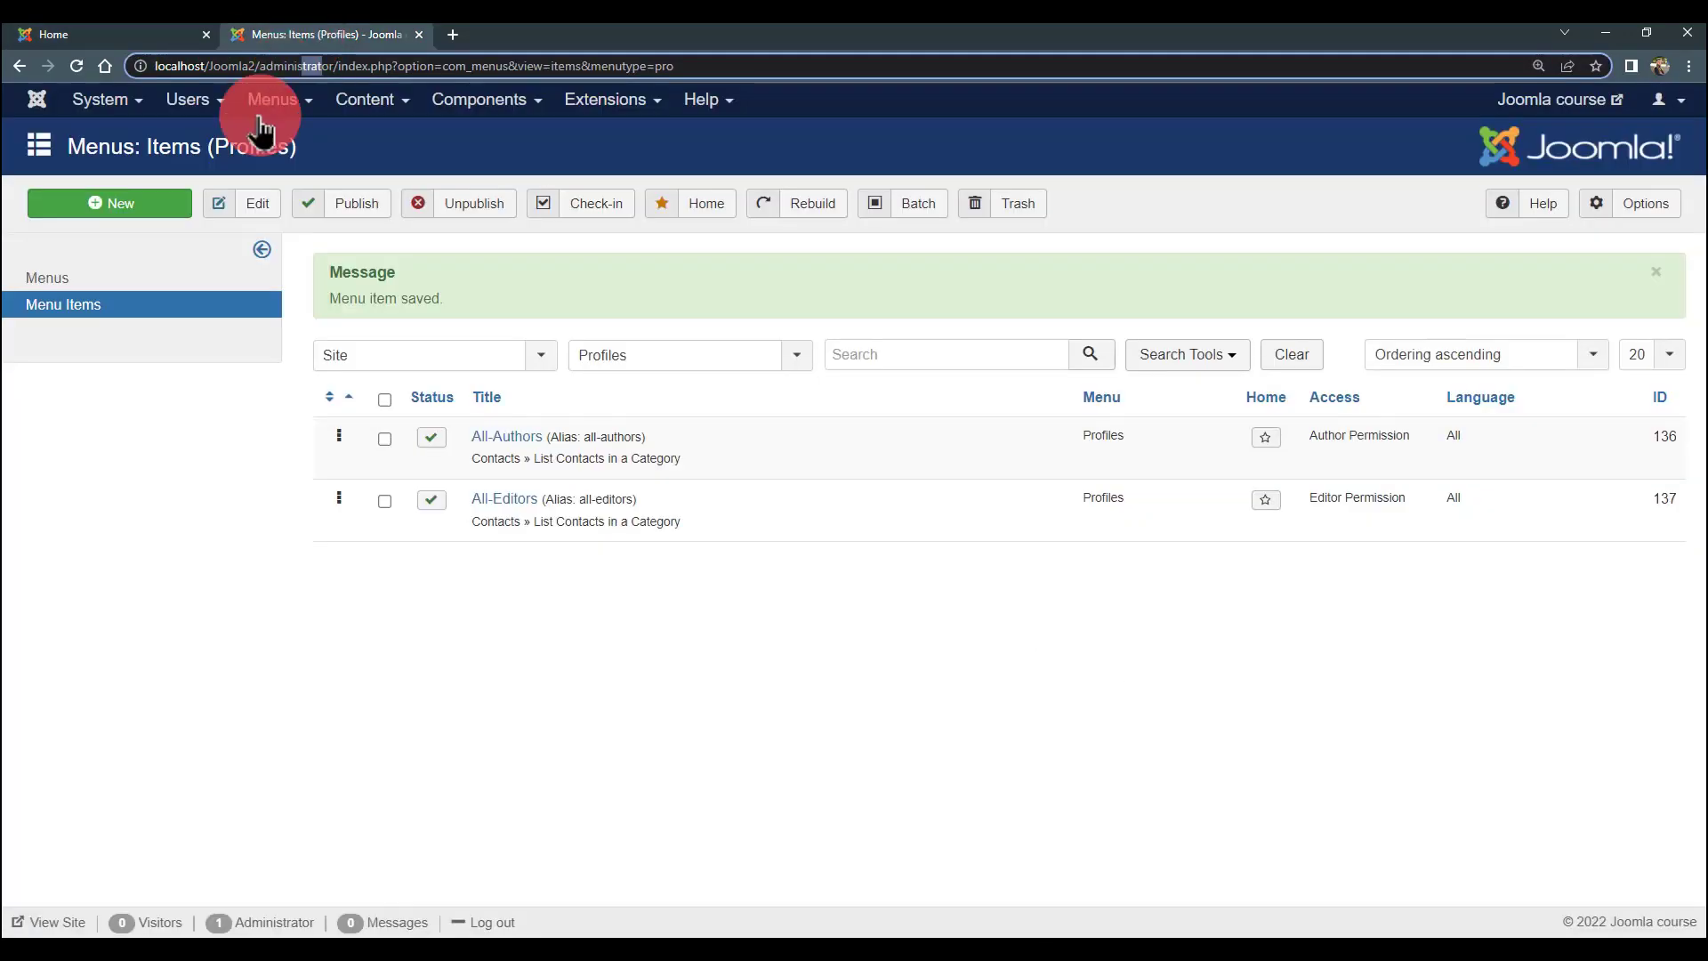
{"action": "left_click", "coordinate": [78, 35]}
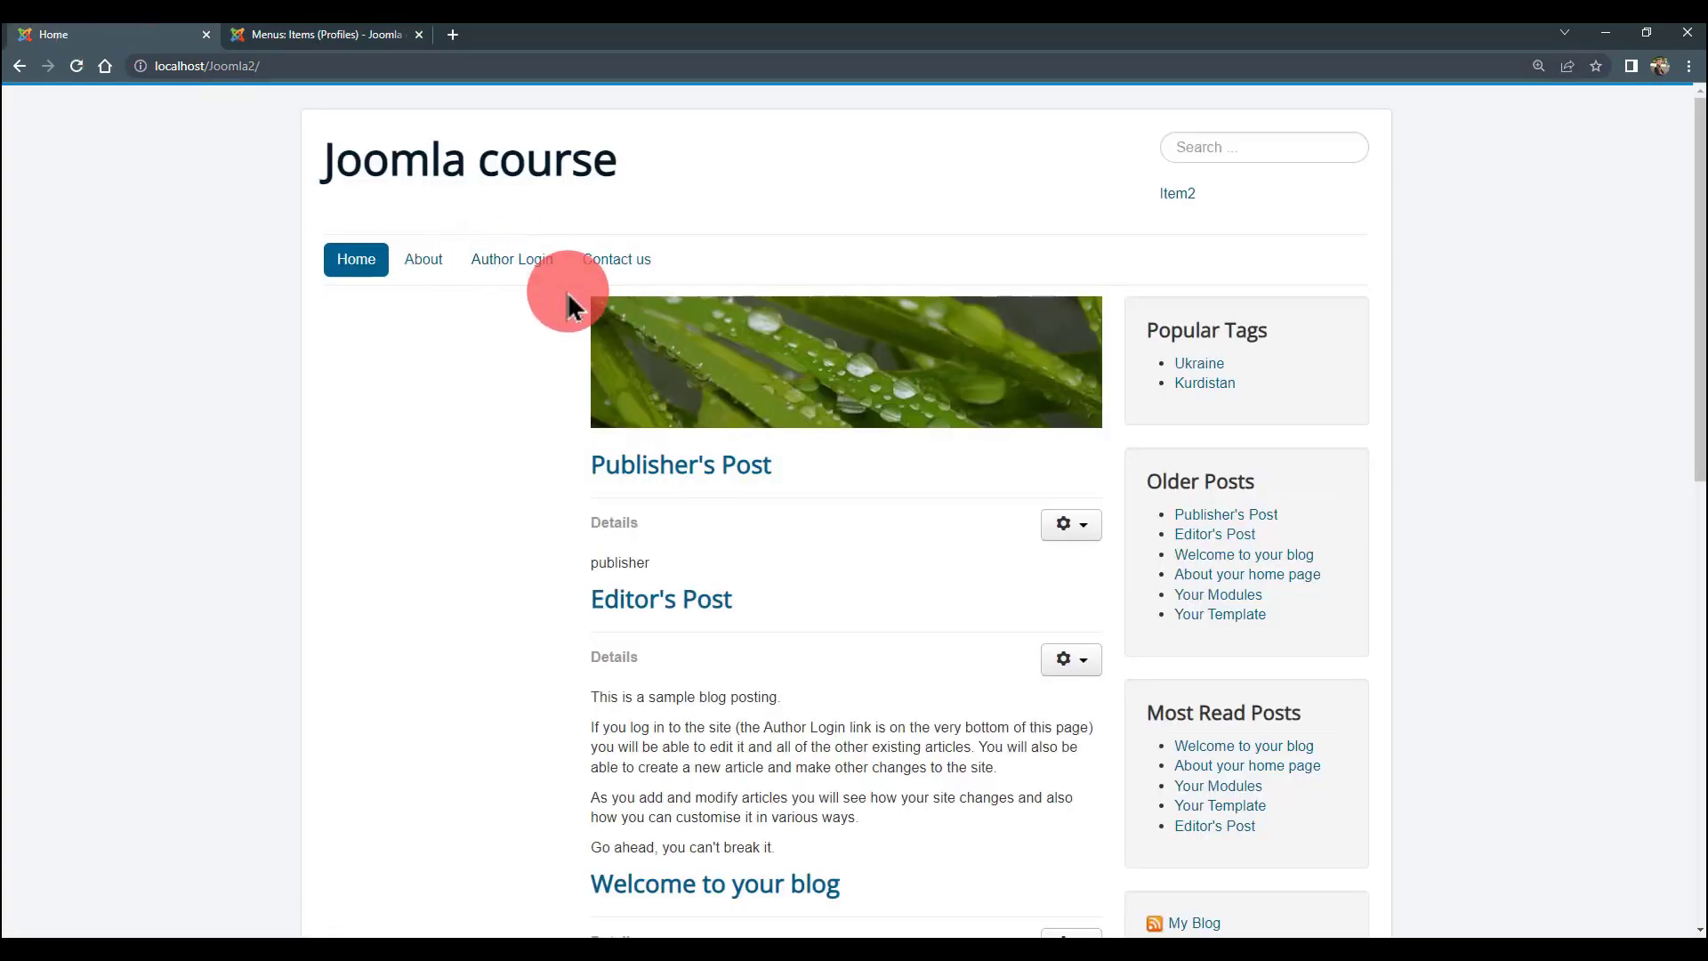
{"action": "left_click", "coordinate": [496, 269]}
- Log in with the saved administrator username and its password
{"action": "scroll", "coordinate": [847, 507], "scroll_direction": "down", "scroll_amount": 2}
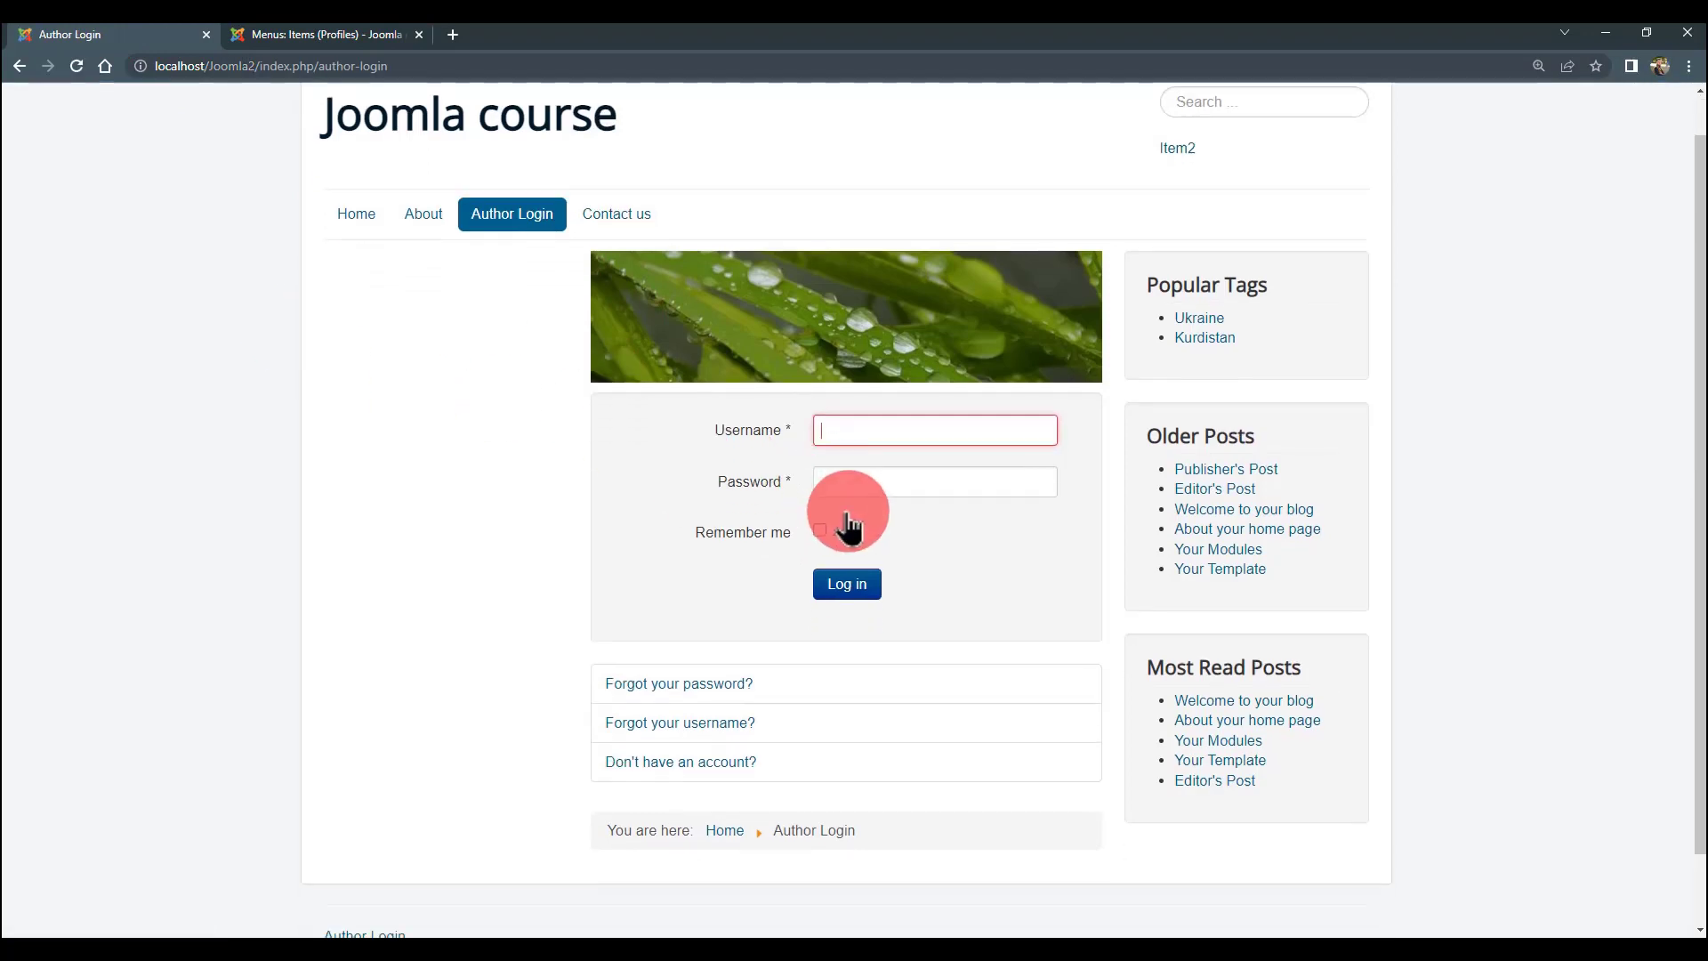
{"action": "left_click", "coordinate": [872, 351]}
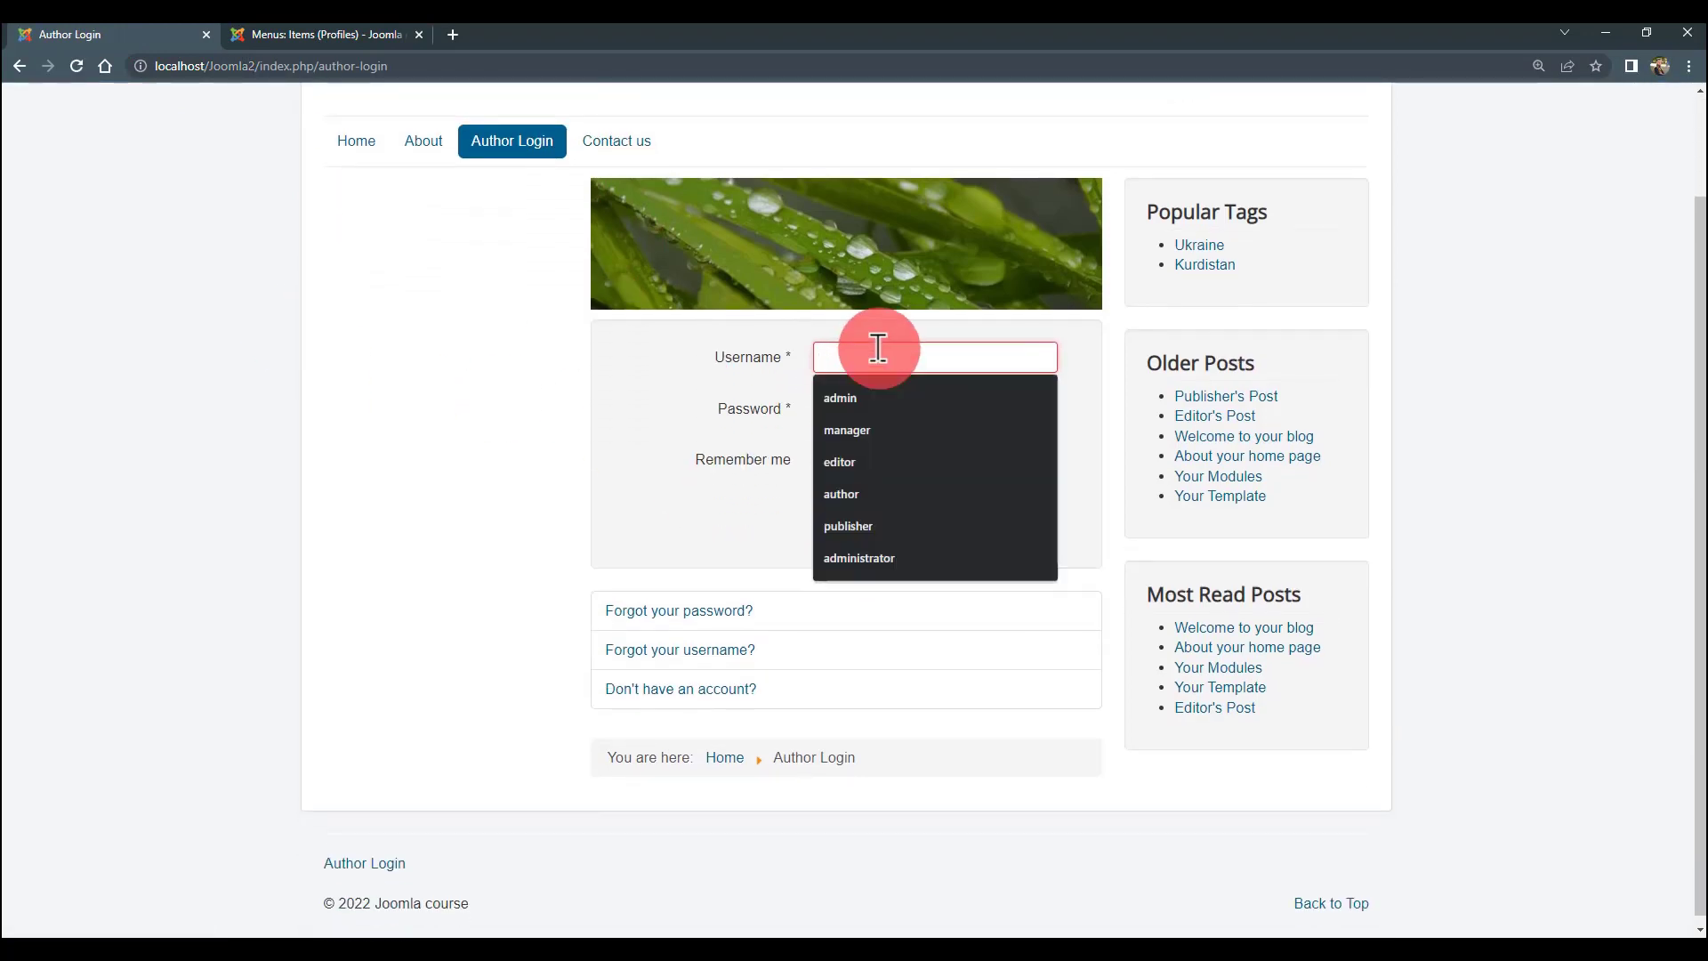
{"action": "left_click", "coordinate": [868, 399]}
{"action": "left_click", "coordinate": [867, 410]}
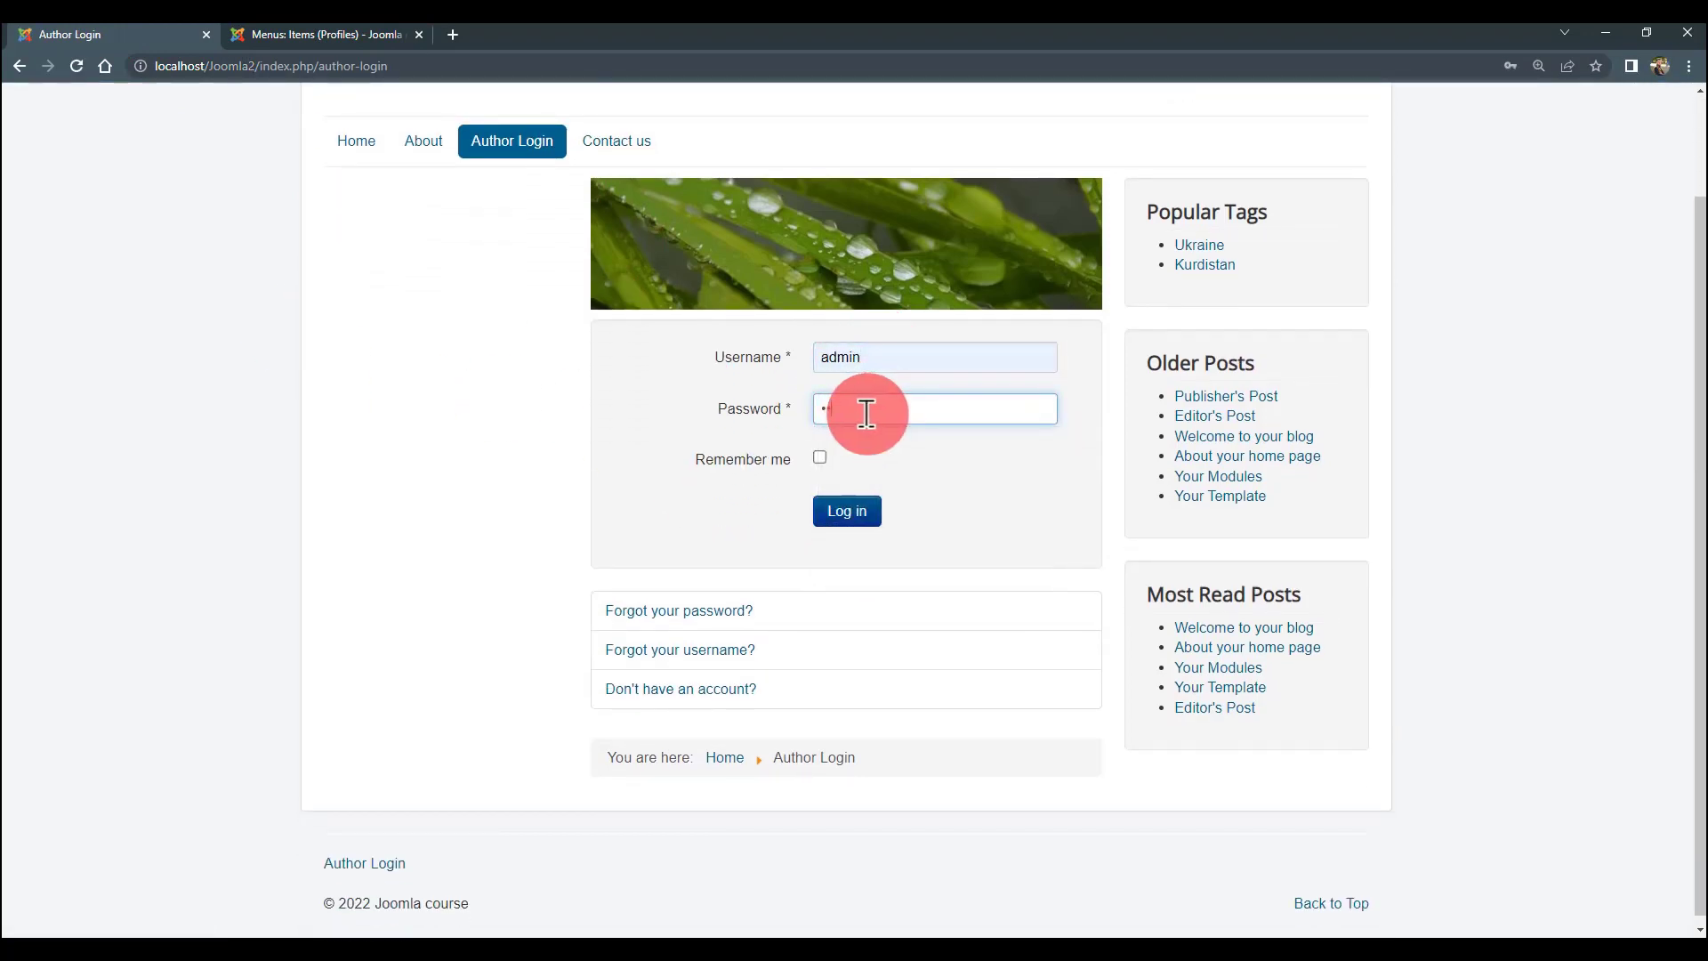
{"action": "left_click", "coordinate": [863, 513]}
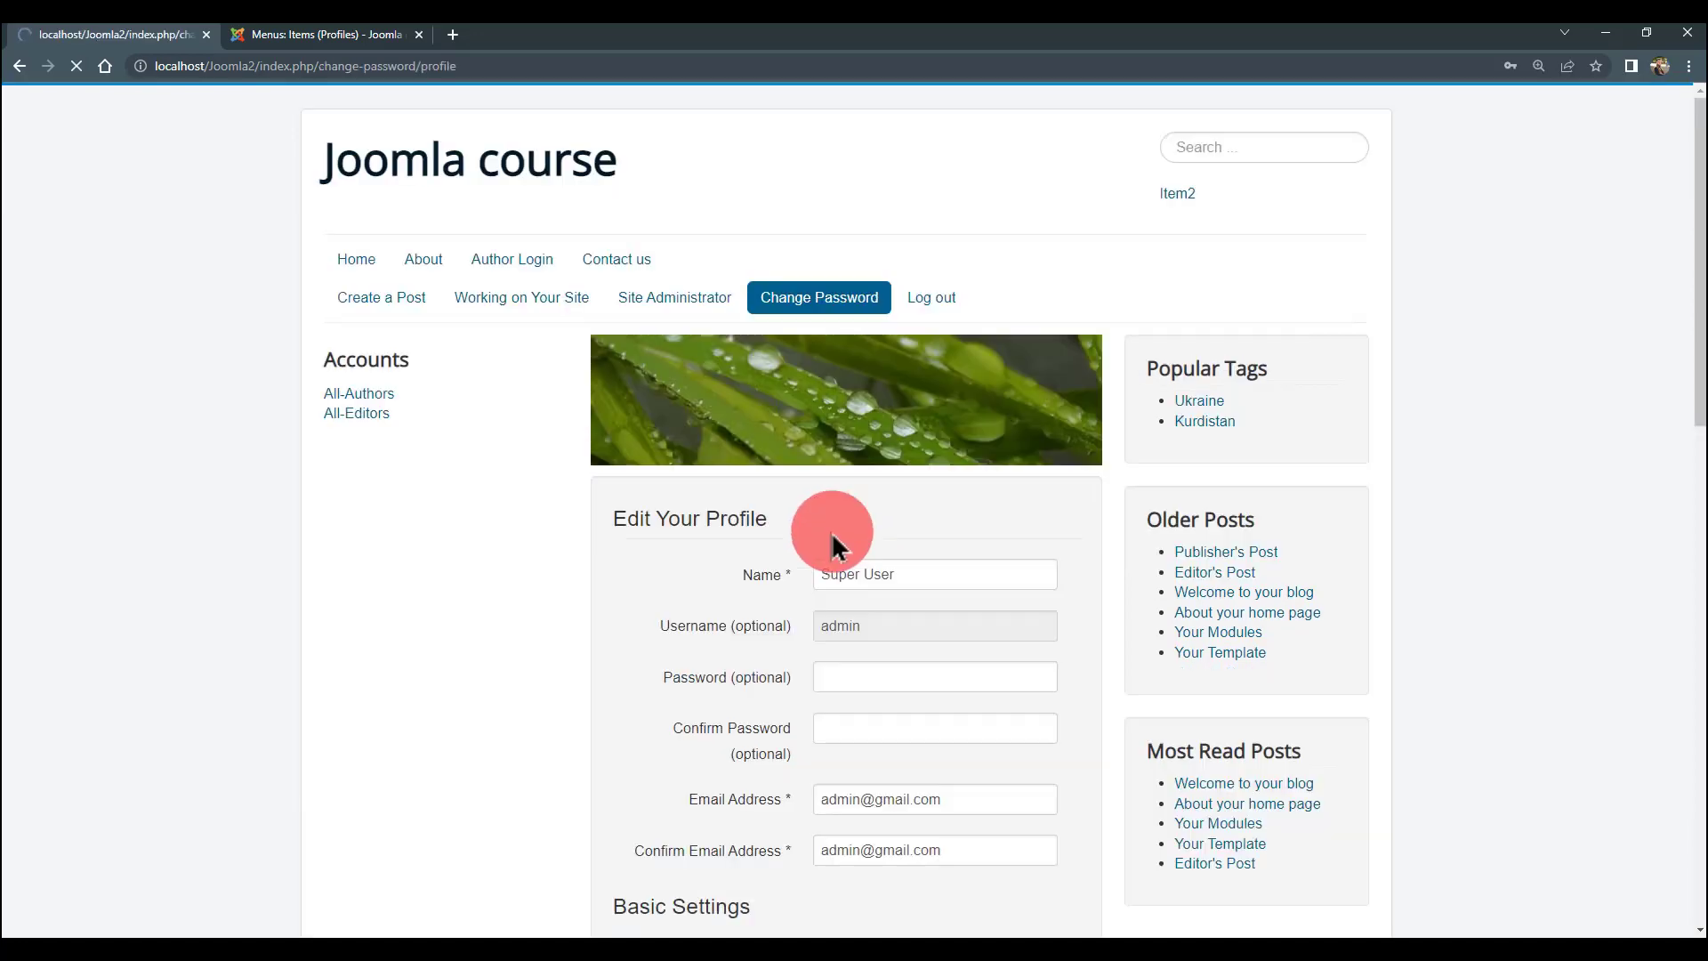
- Check that All-Authors lists the authorCat contacts author1 and author2, then go to the Log out page
{"action": "scroll", "coordinate": [454, 432], "scroll_direction": "down", "scroll_amount": 1}
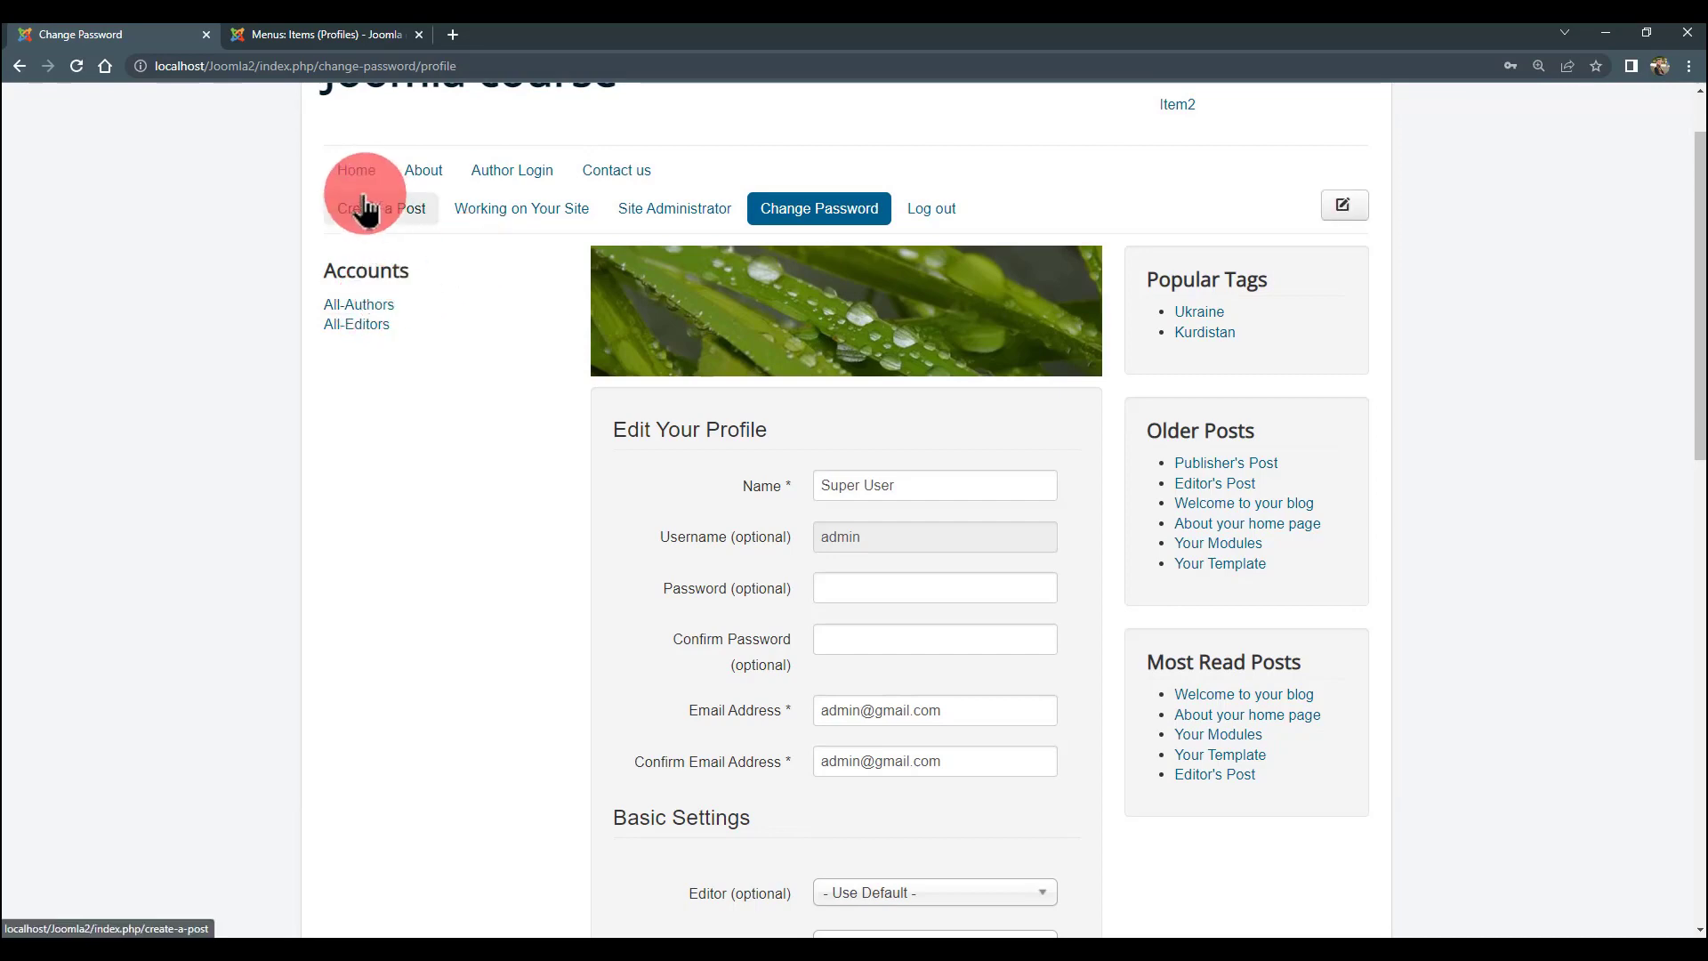
{"action": "left_click", "coordinate": [358, 307]}
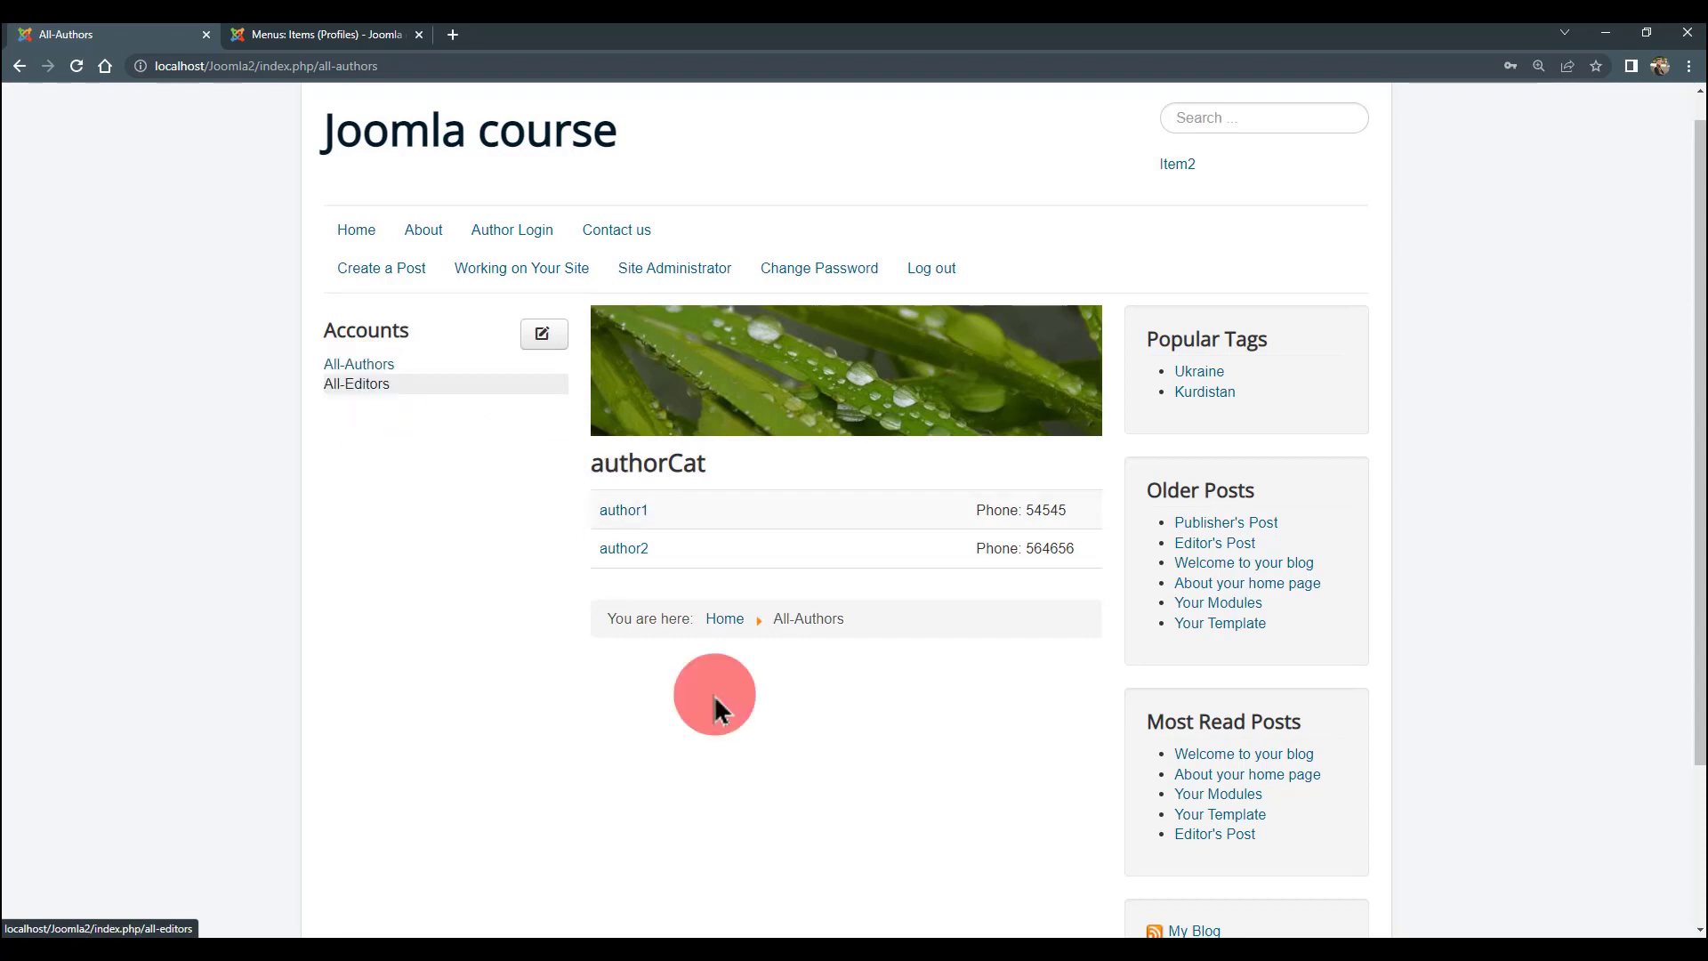
{"action": "scroll", "coordinate": [474, 525], "scroll_direction": "down", "scroll_amount": 1}
{"action": "scroll", "coordinate": [411, 354], "scroll_direction": "up", "scroll_amount": 2}
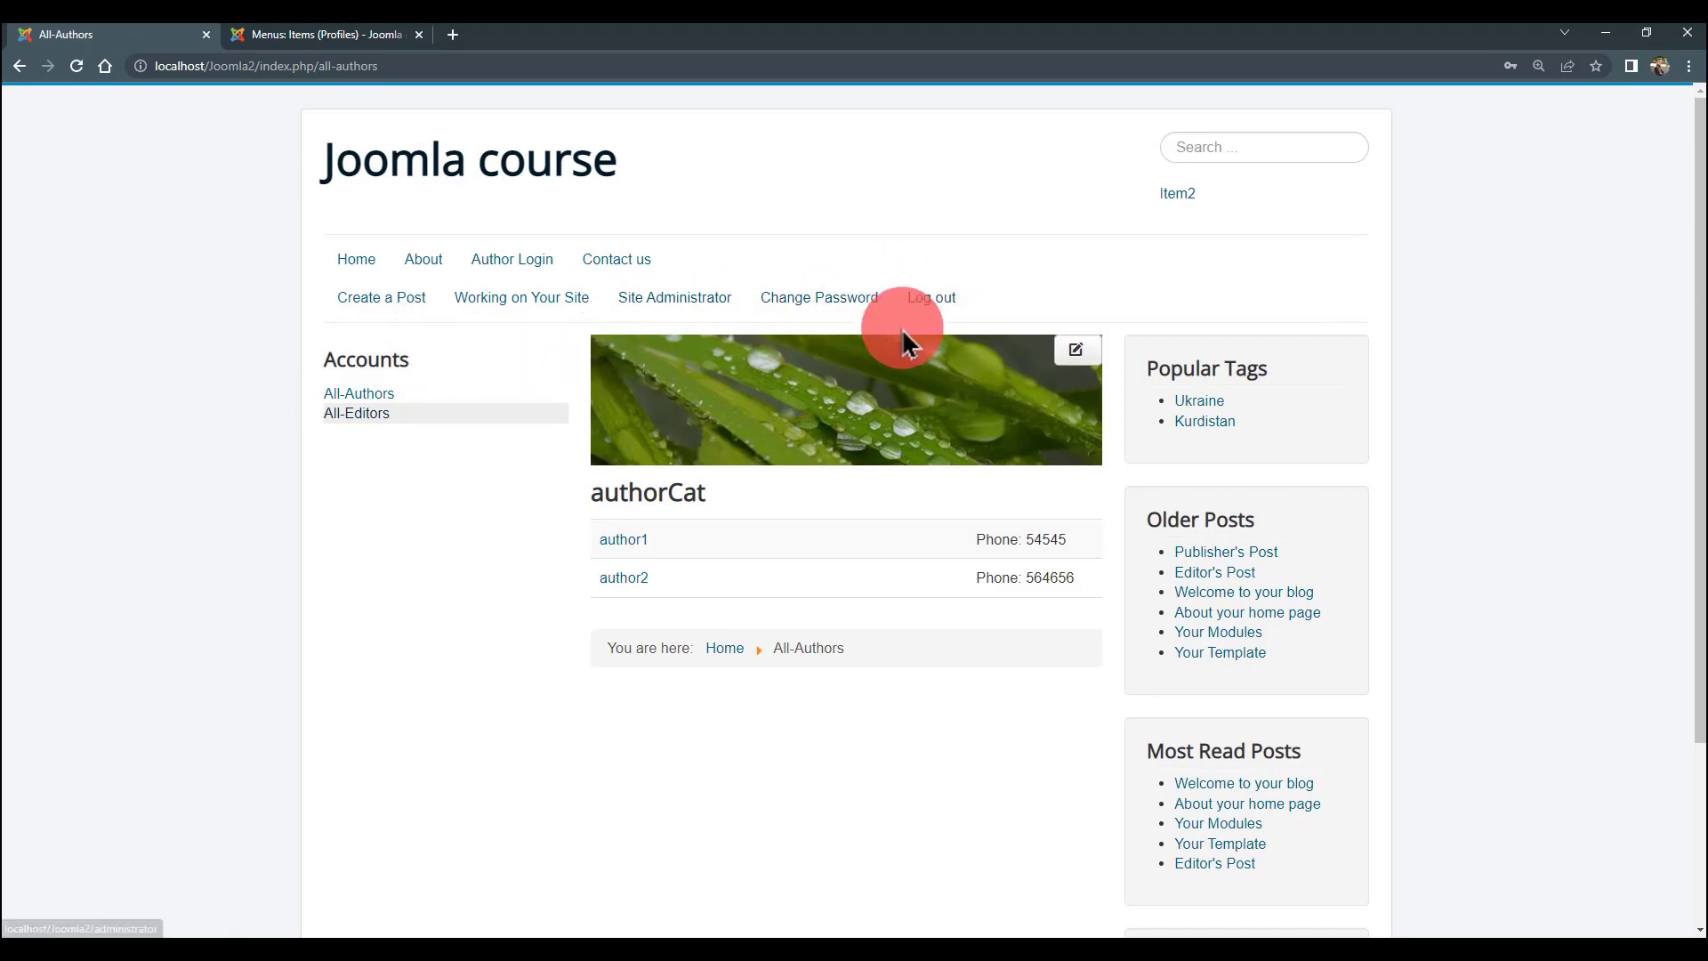
{"action": "left_click", "coordinate": [924, 302]}
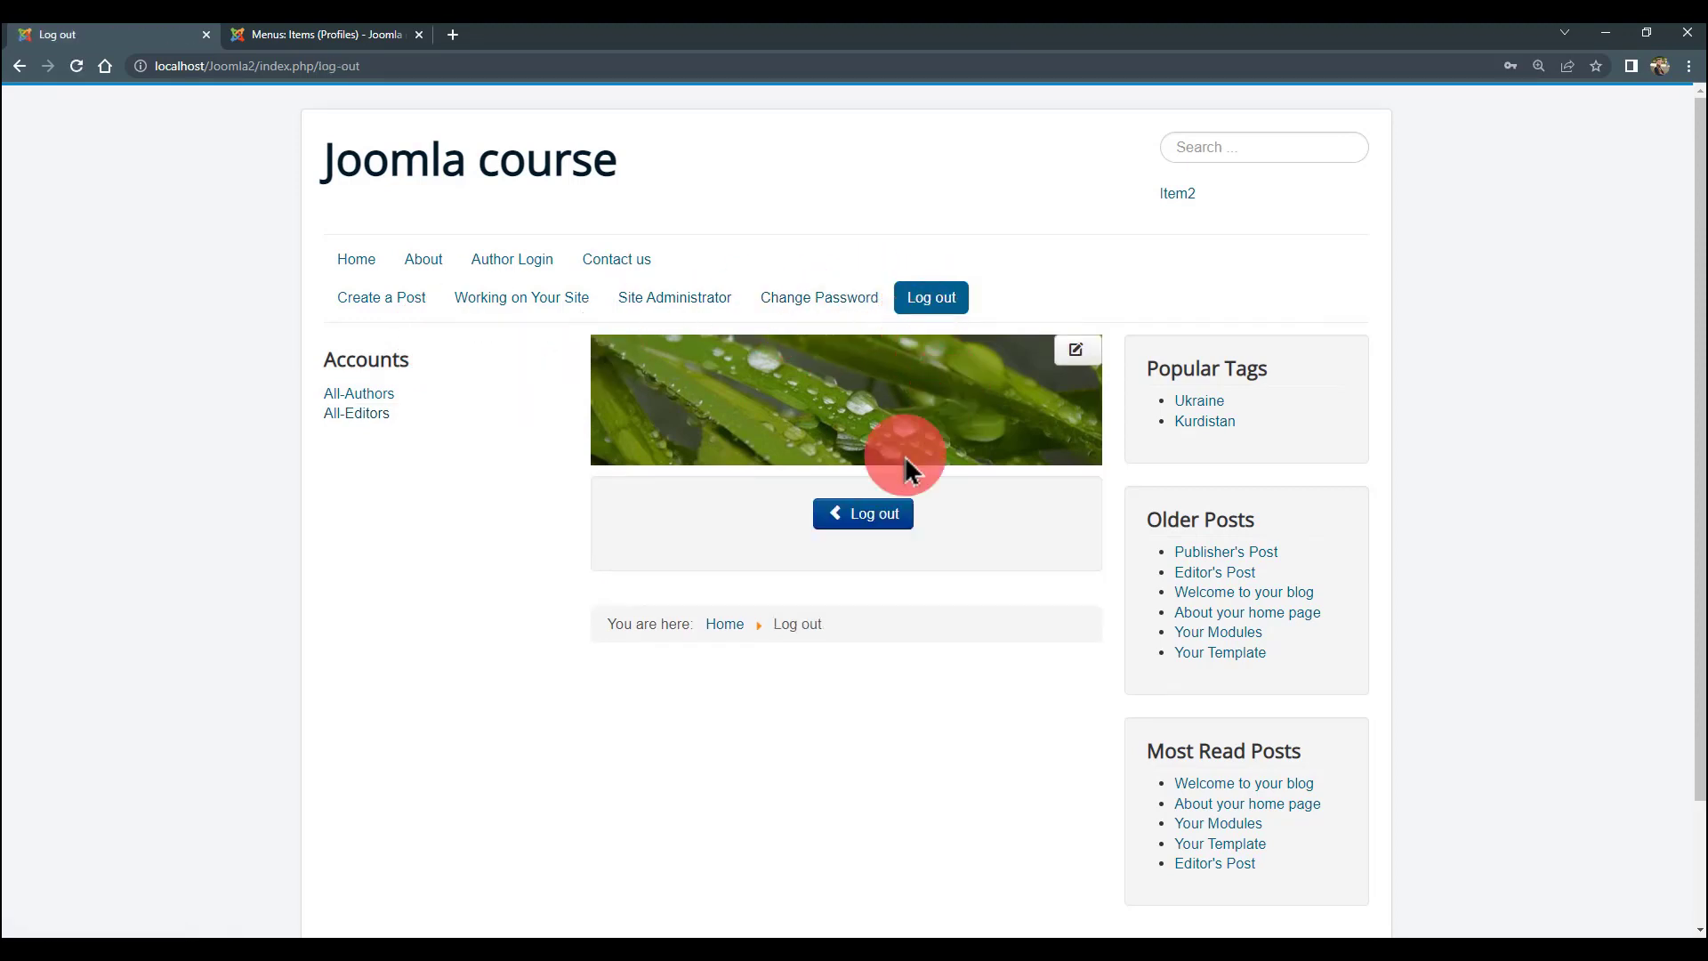
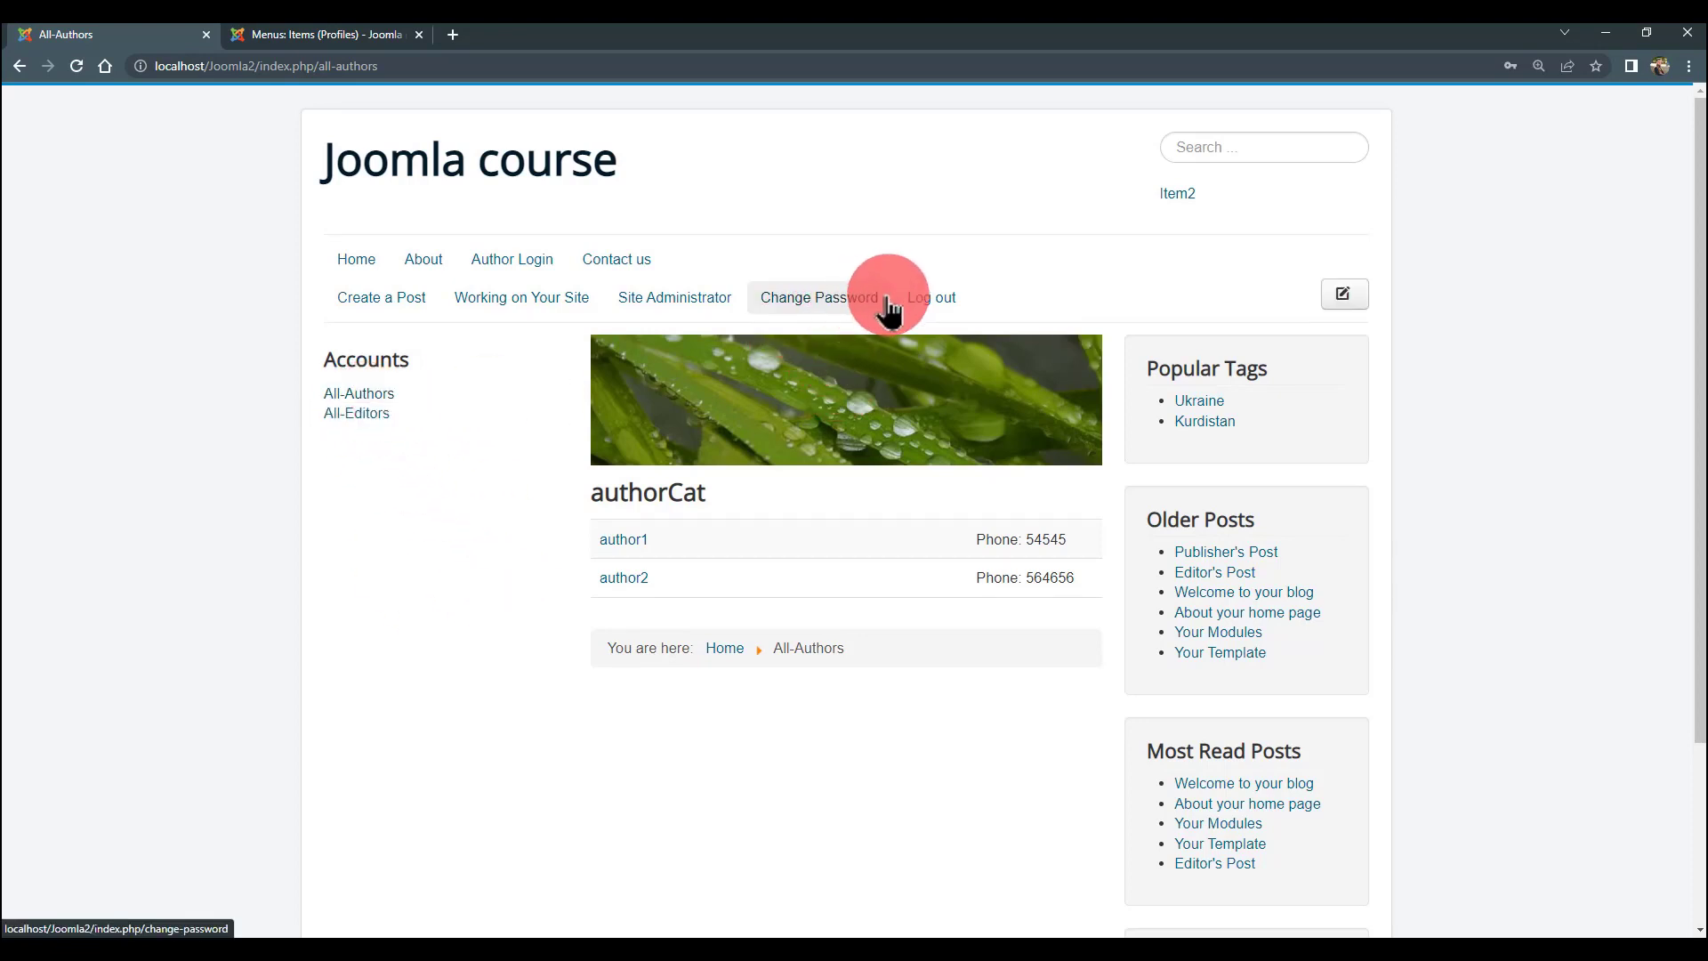
- Log the current user out of the Joomla front end
{"action": "left_click", "coordinate": [927, 297]}
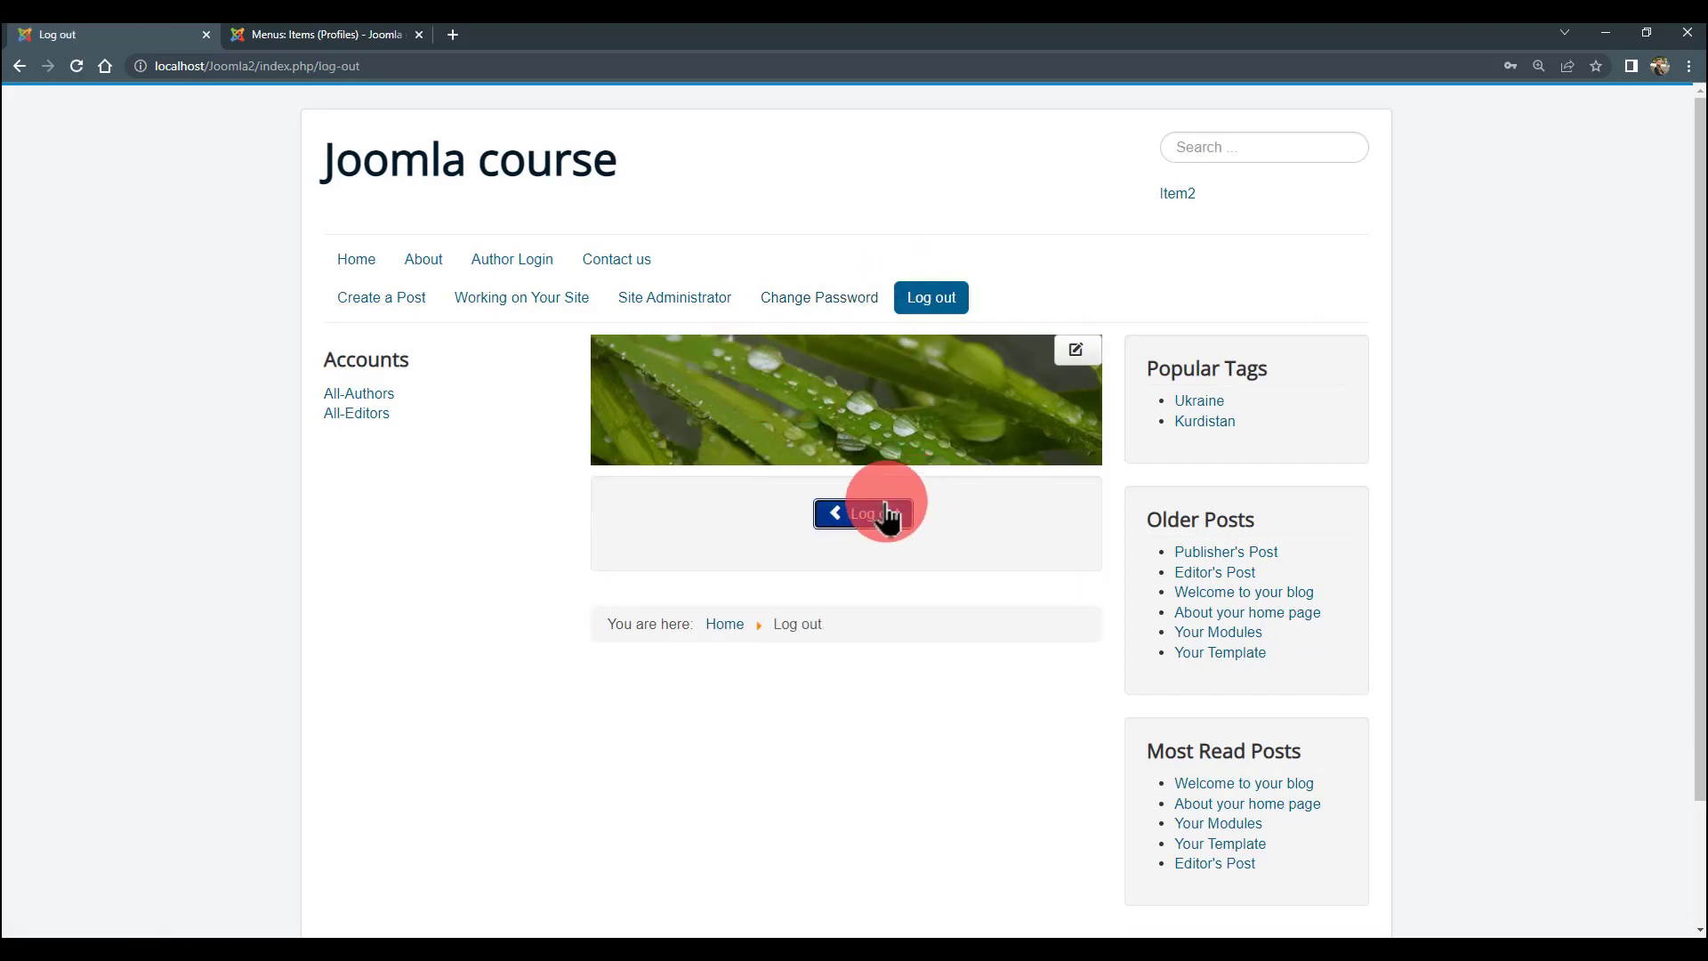
{"action": "left_click", "coordinate": [887, 514]}
{"action": "scroll", "coordinate": [573, 347], "scroll_direction": "down", "scroll_amount": 2}
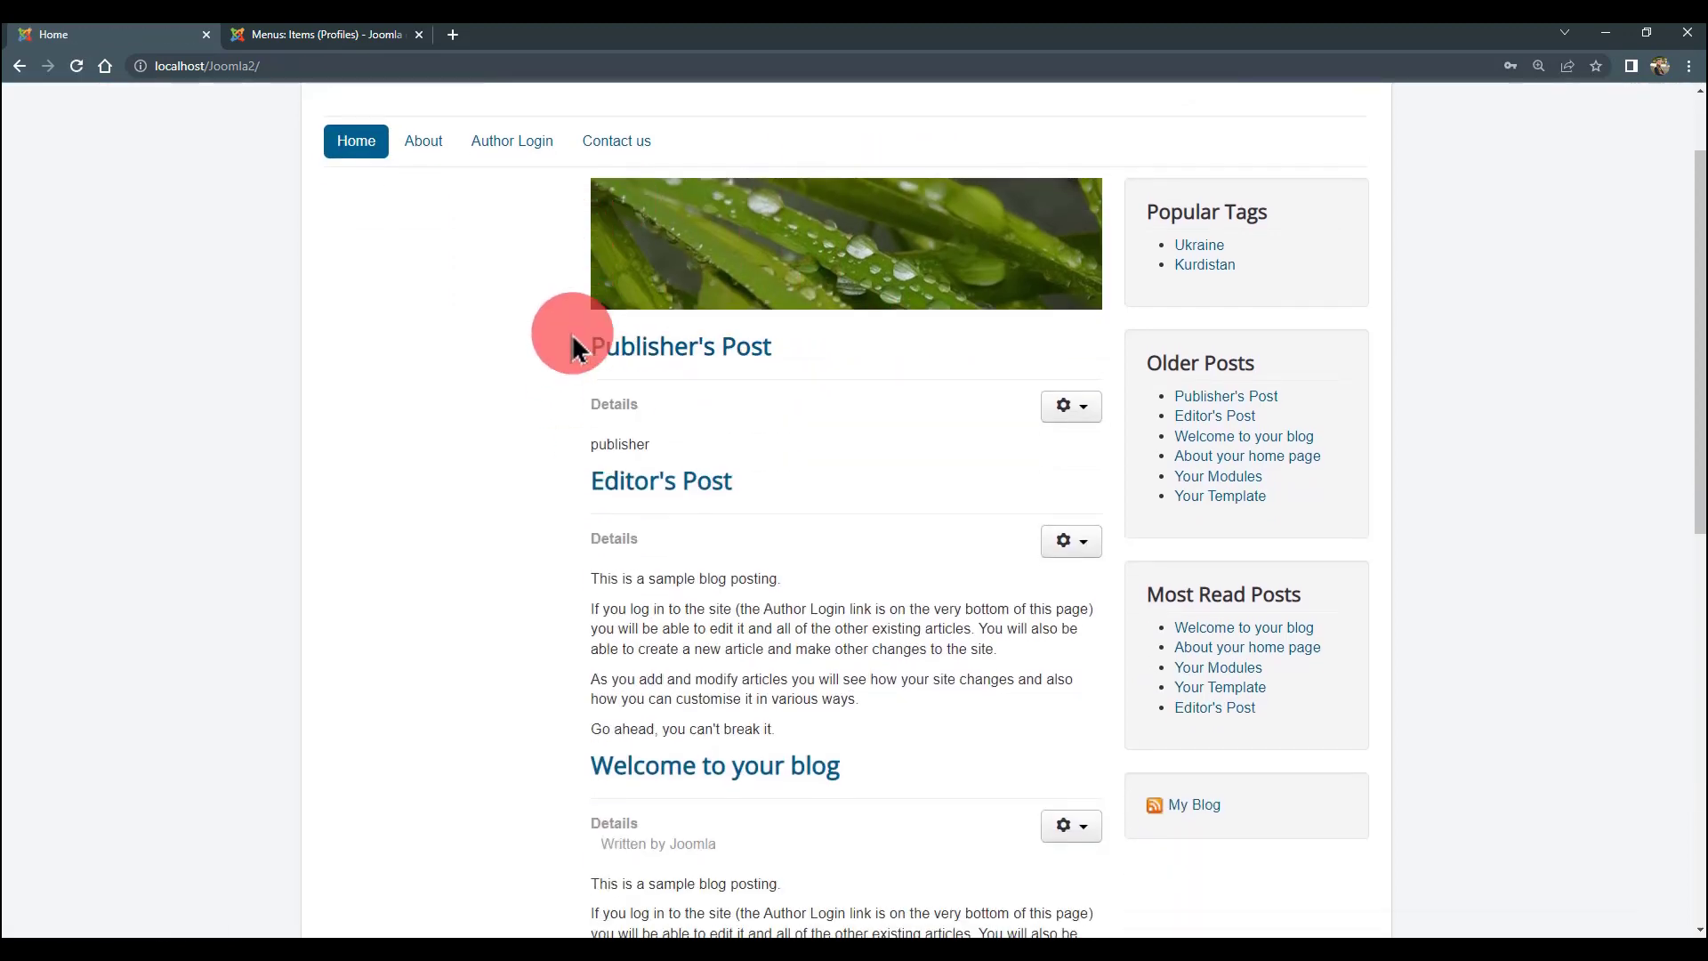
{"action": "scroll", "coordinate": [572, 347], "scroll_direction": "up", "scroll_amount": 2}
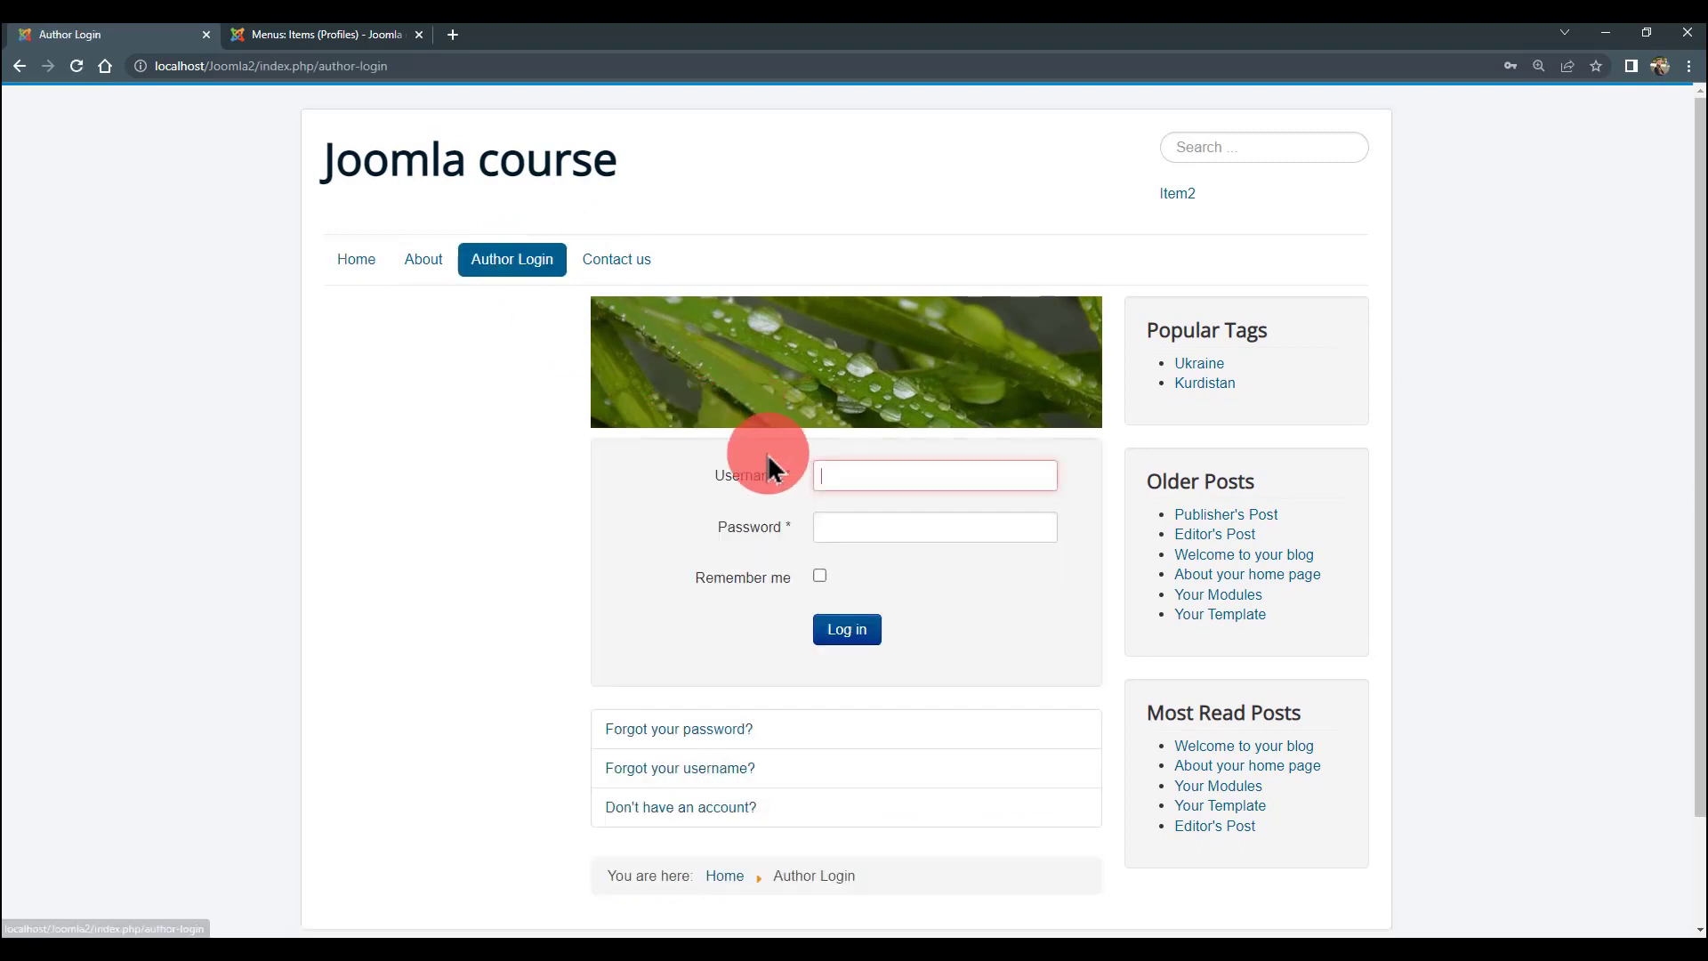
- Log in with the manager account's username and password
{"action": "type", "text": "manage"}
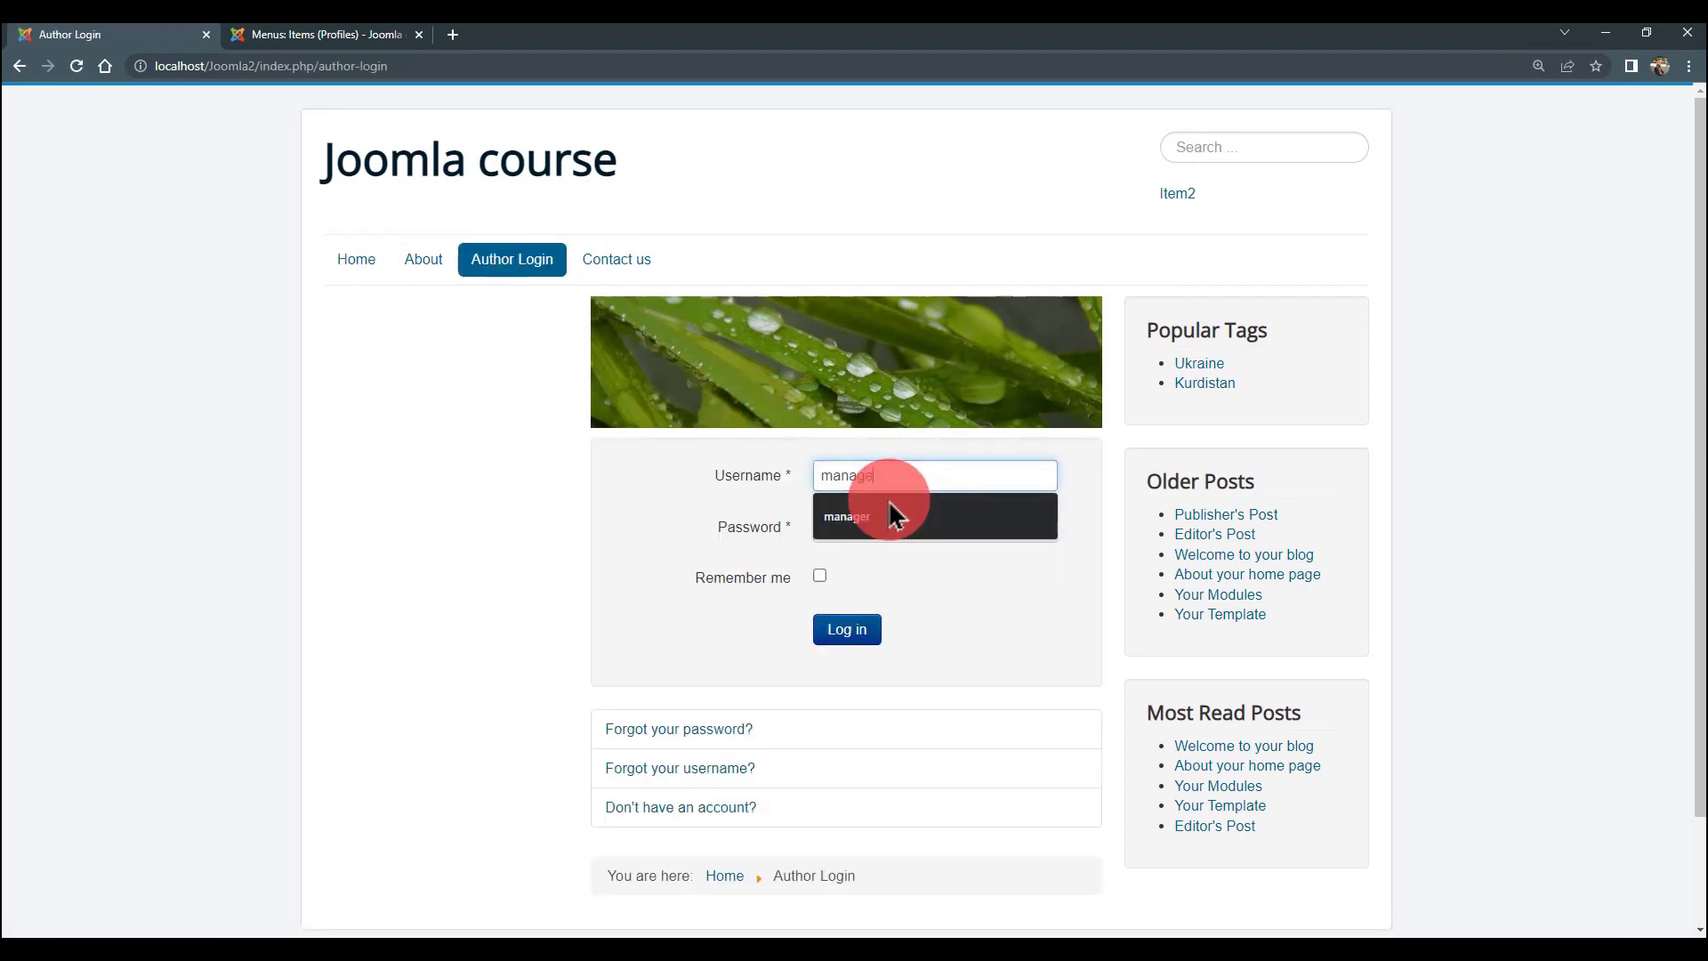
{"action": "left_click", "coordinate": [892, 516]}
{"action": "left_click", "coordinate": [877, 526]}
{"action": "type", "text": "••"}
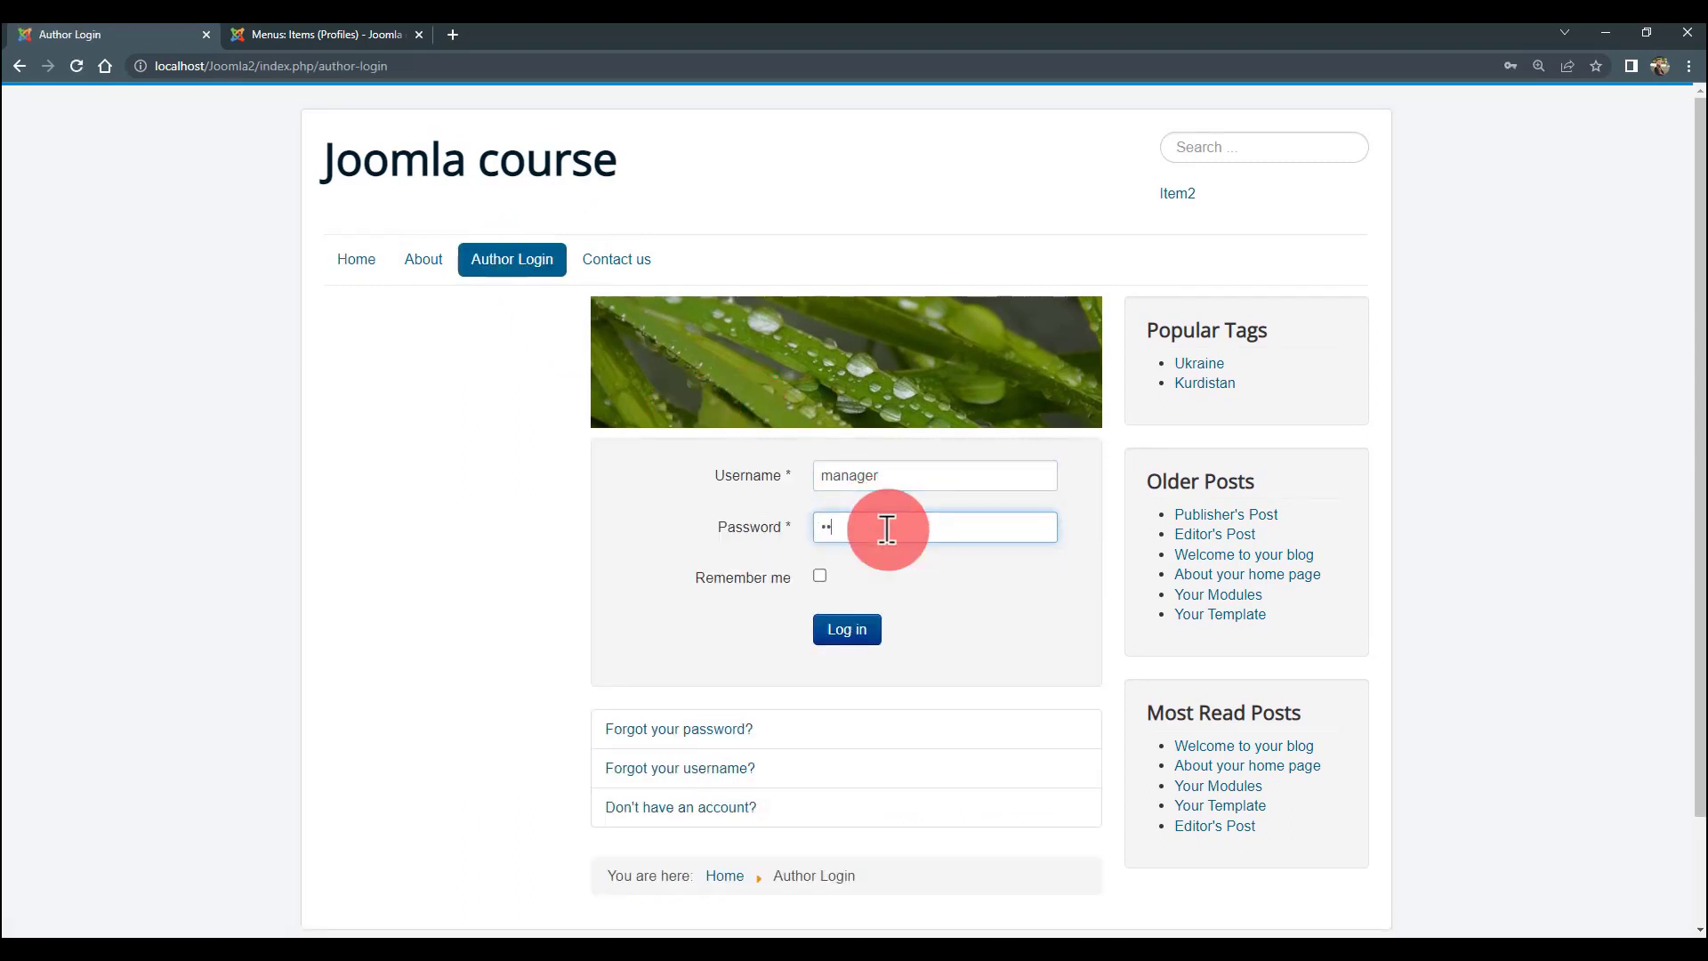
{"action": "left_click", "coordinate": [847, 629]}
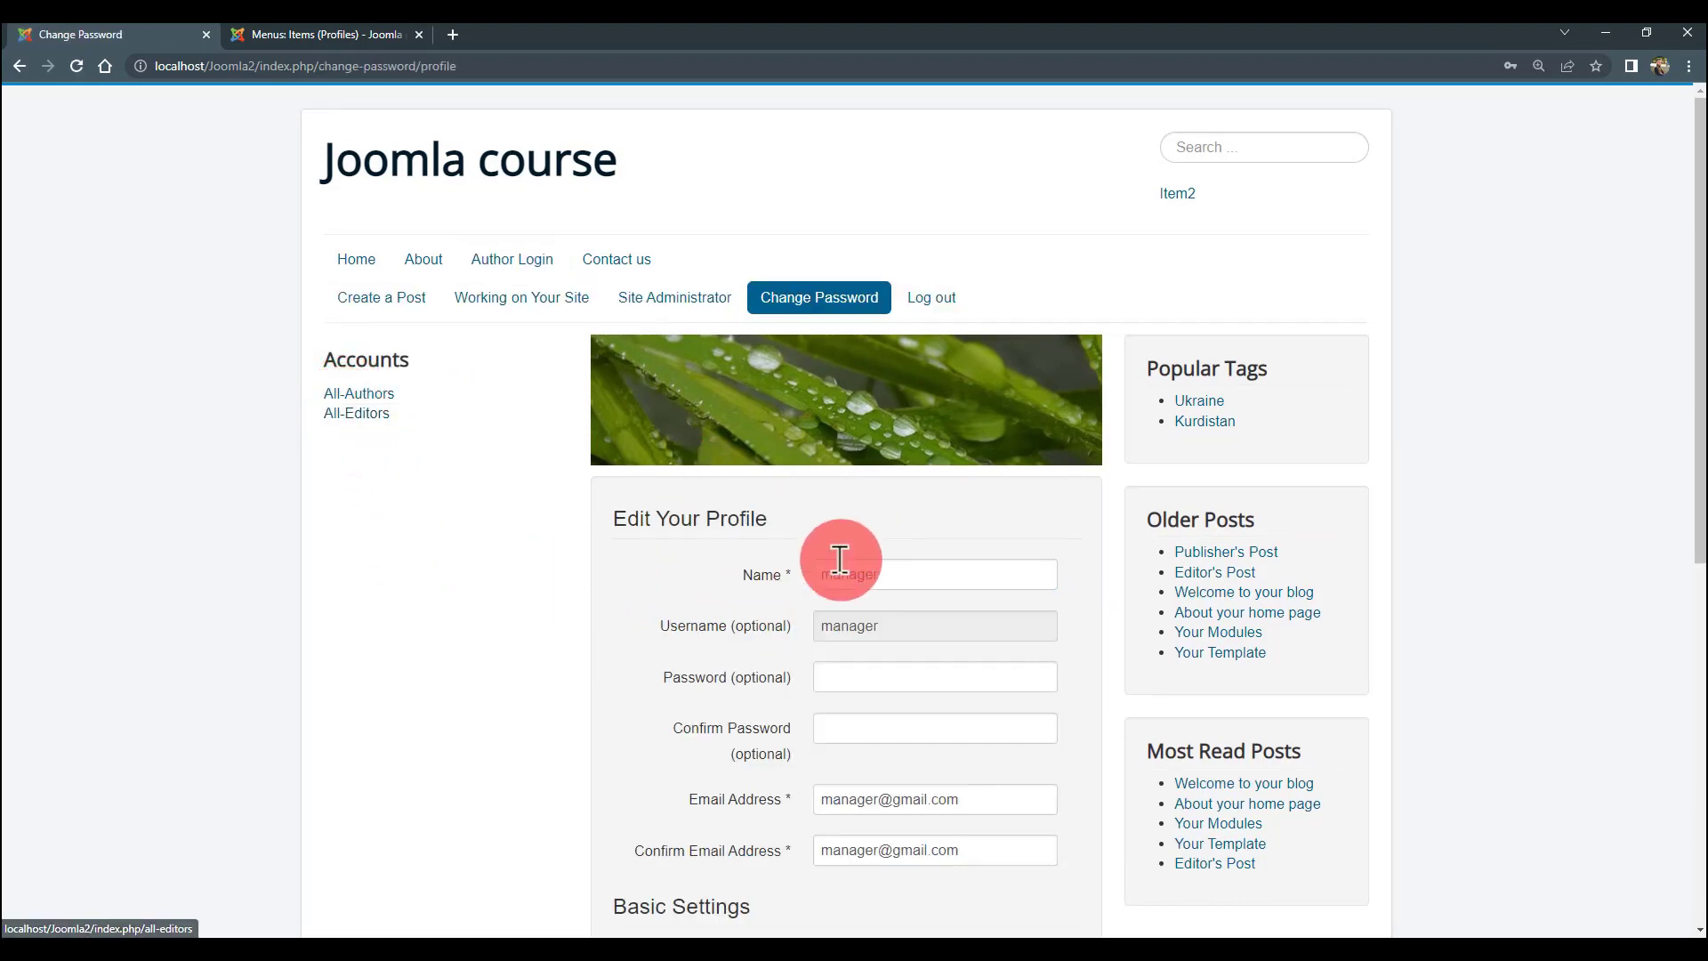
- Open the All-Authors and All-Editors lists as the manager, then go to the log-out page
{"action": "left_click", "coordinate": [367, 394]}
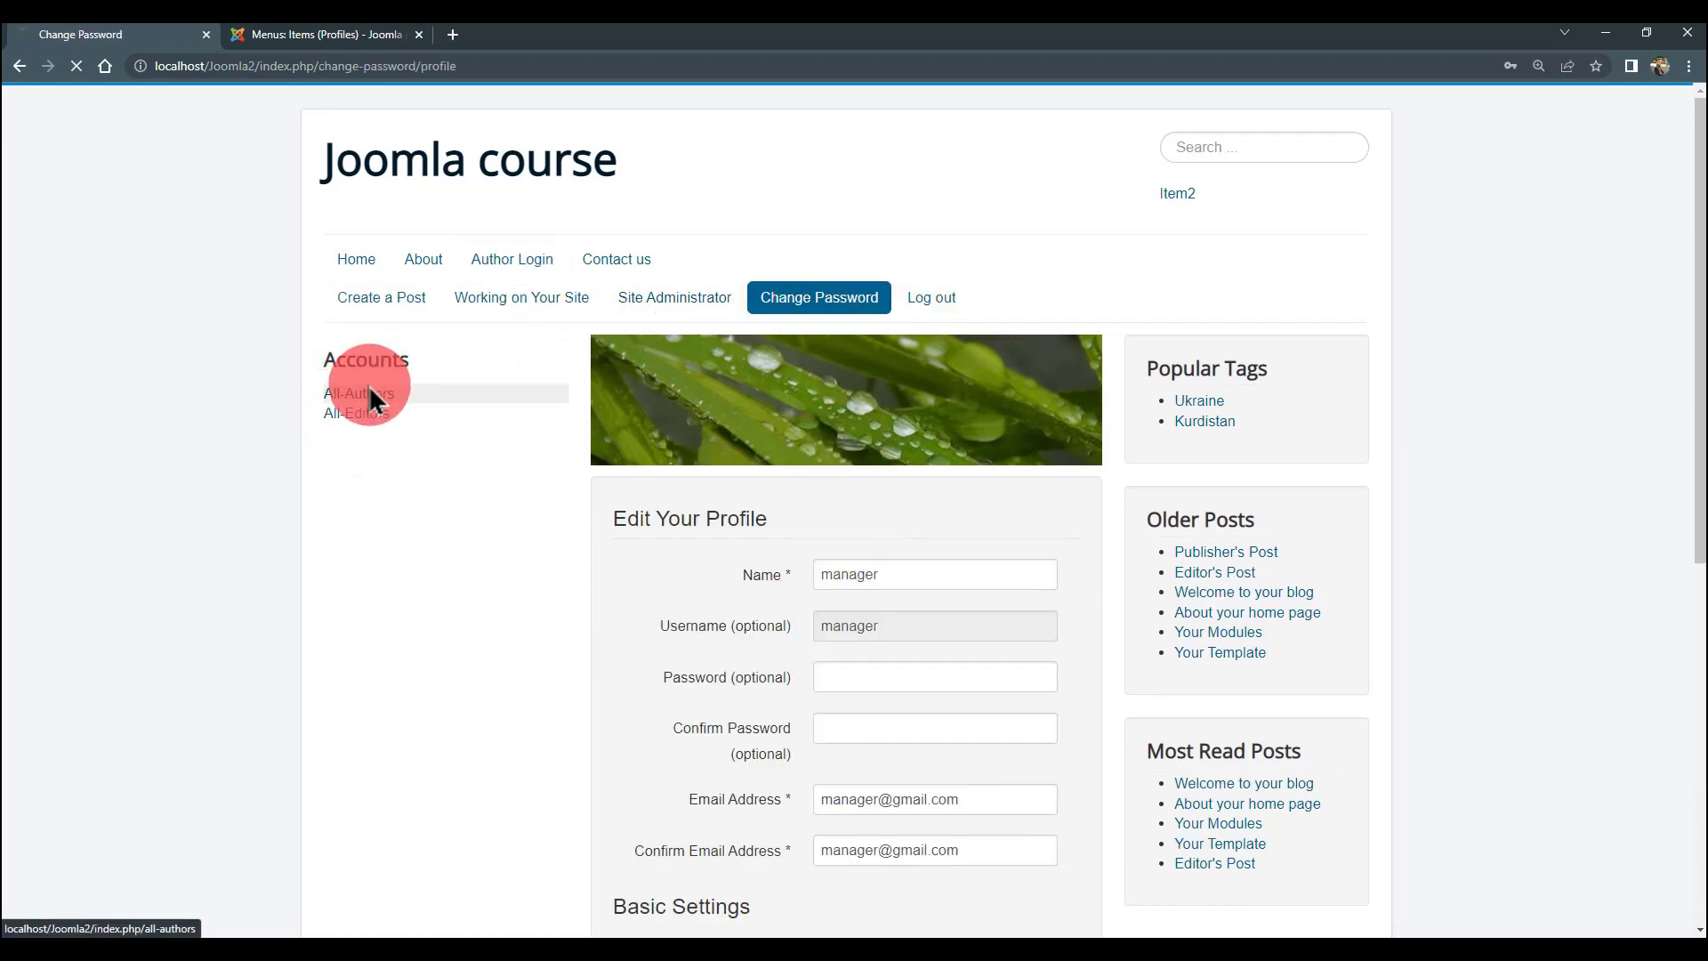
{"action": "left_click", "coordinate": [380, 414]}
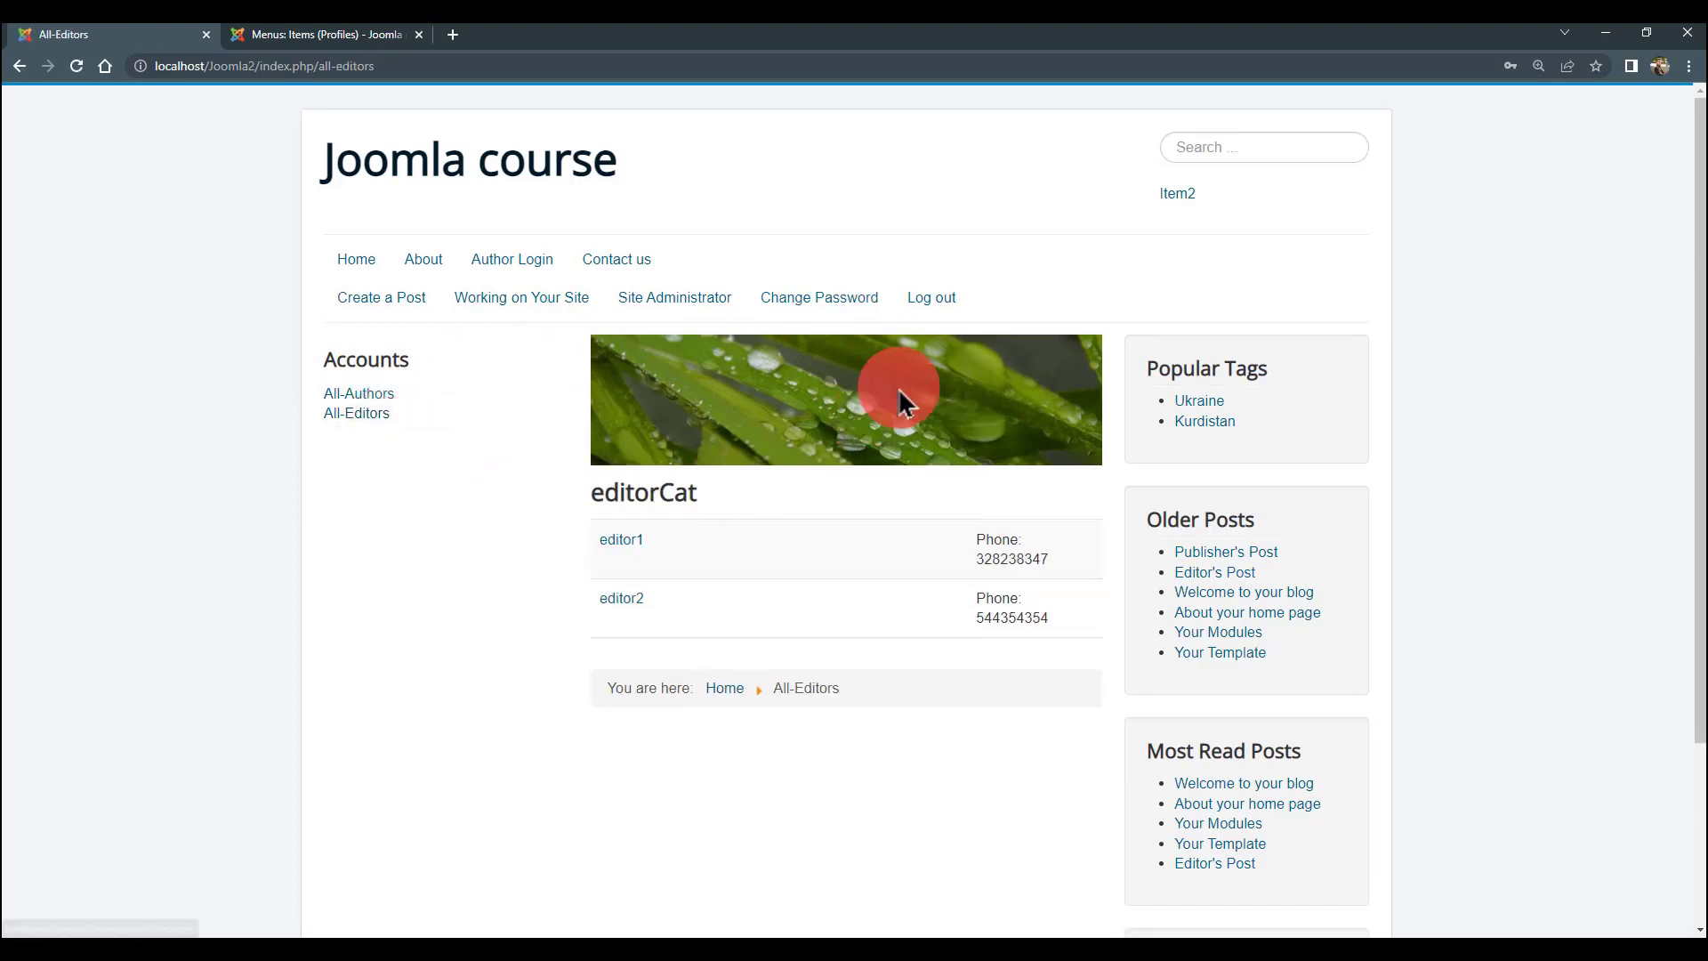
{"action": "left_click", "coordinate": [940, 303]}
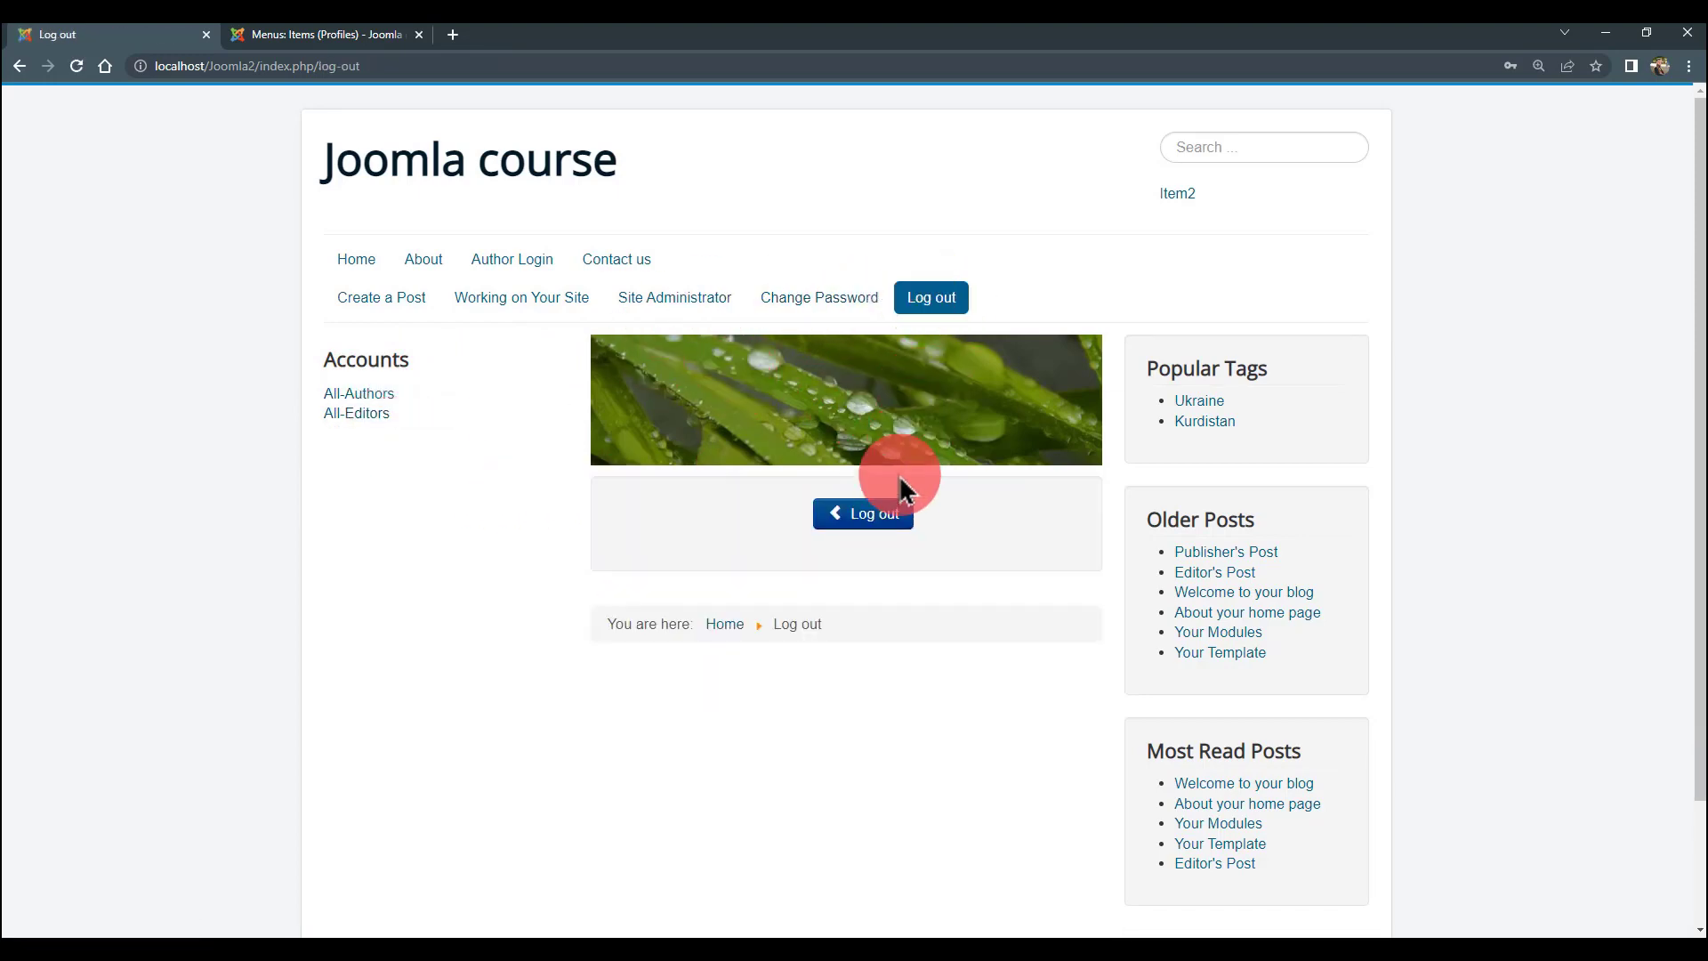
- Log in as the editor1 account with its password
{"action": "left_click", "coordinate": [525, 264]}
{"action": "left_click", "coordinate": [877, 481]}
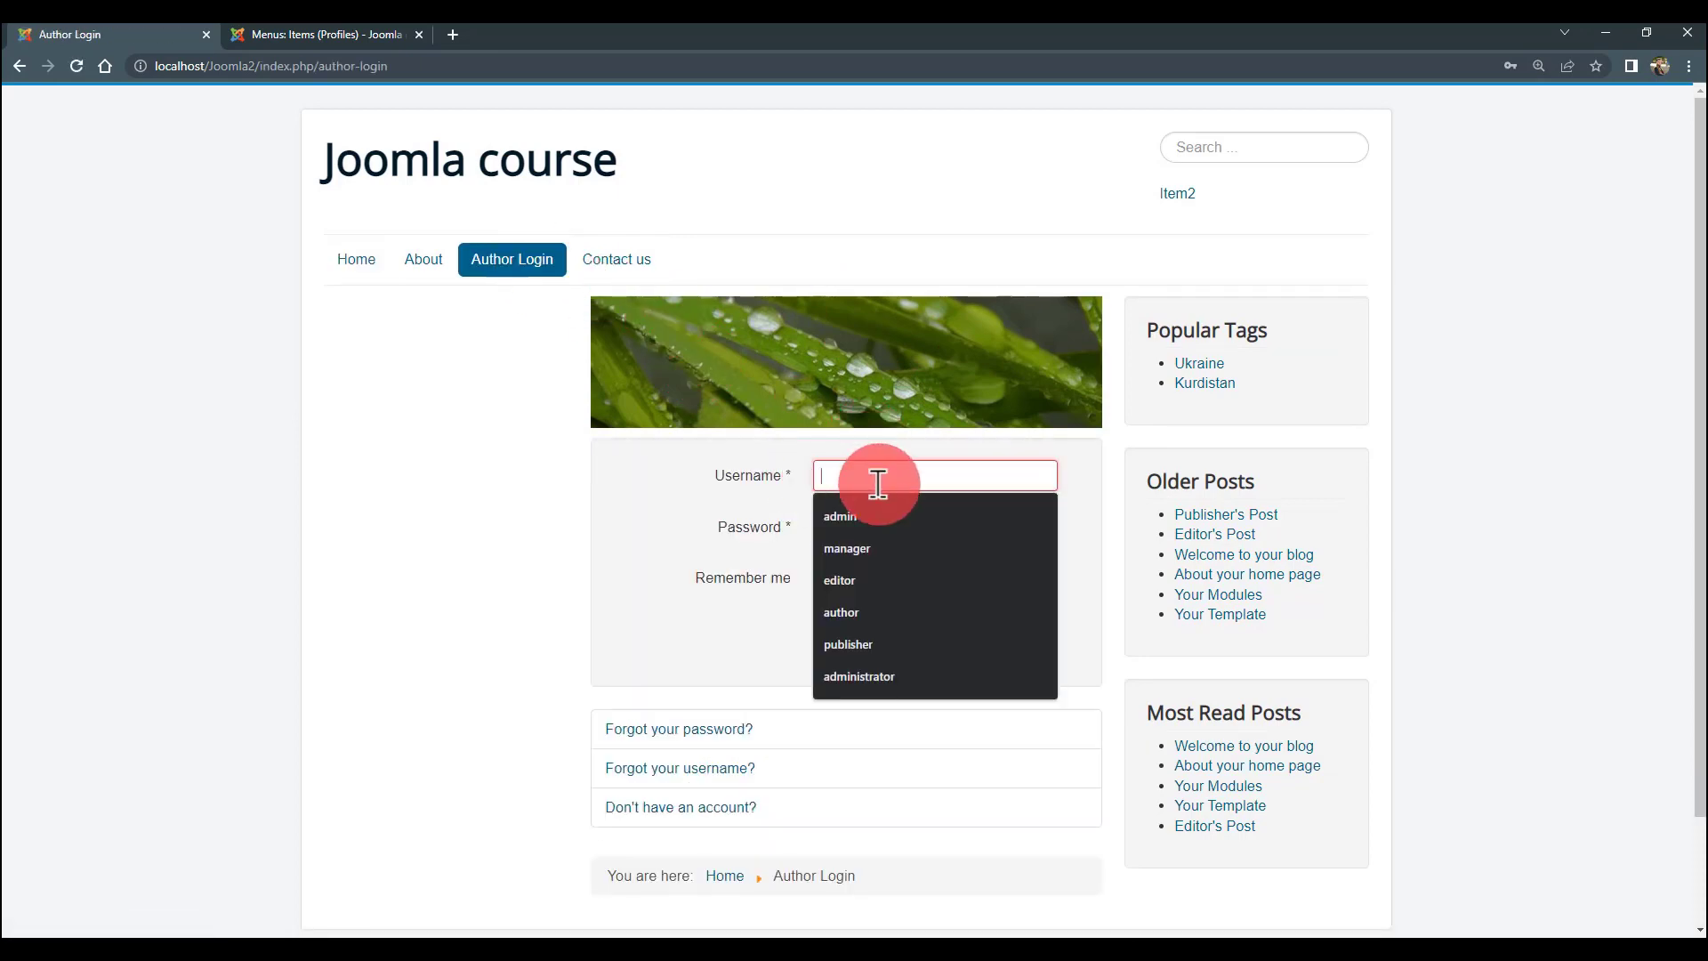
{"action": "type", "text": "e"}
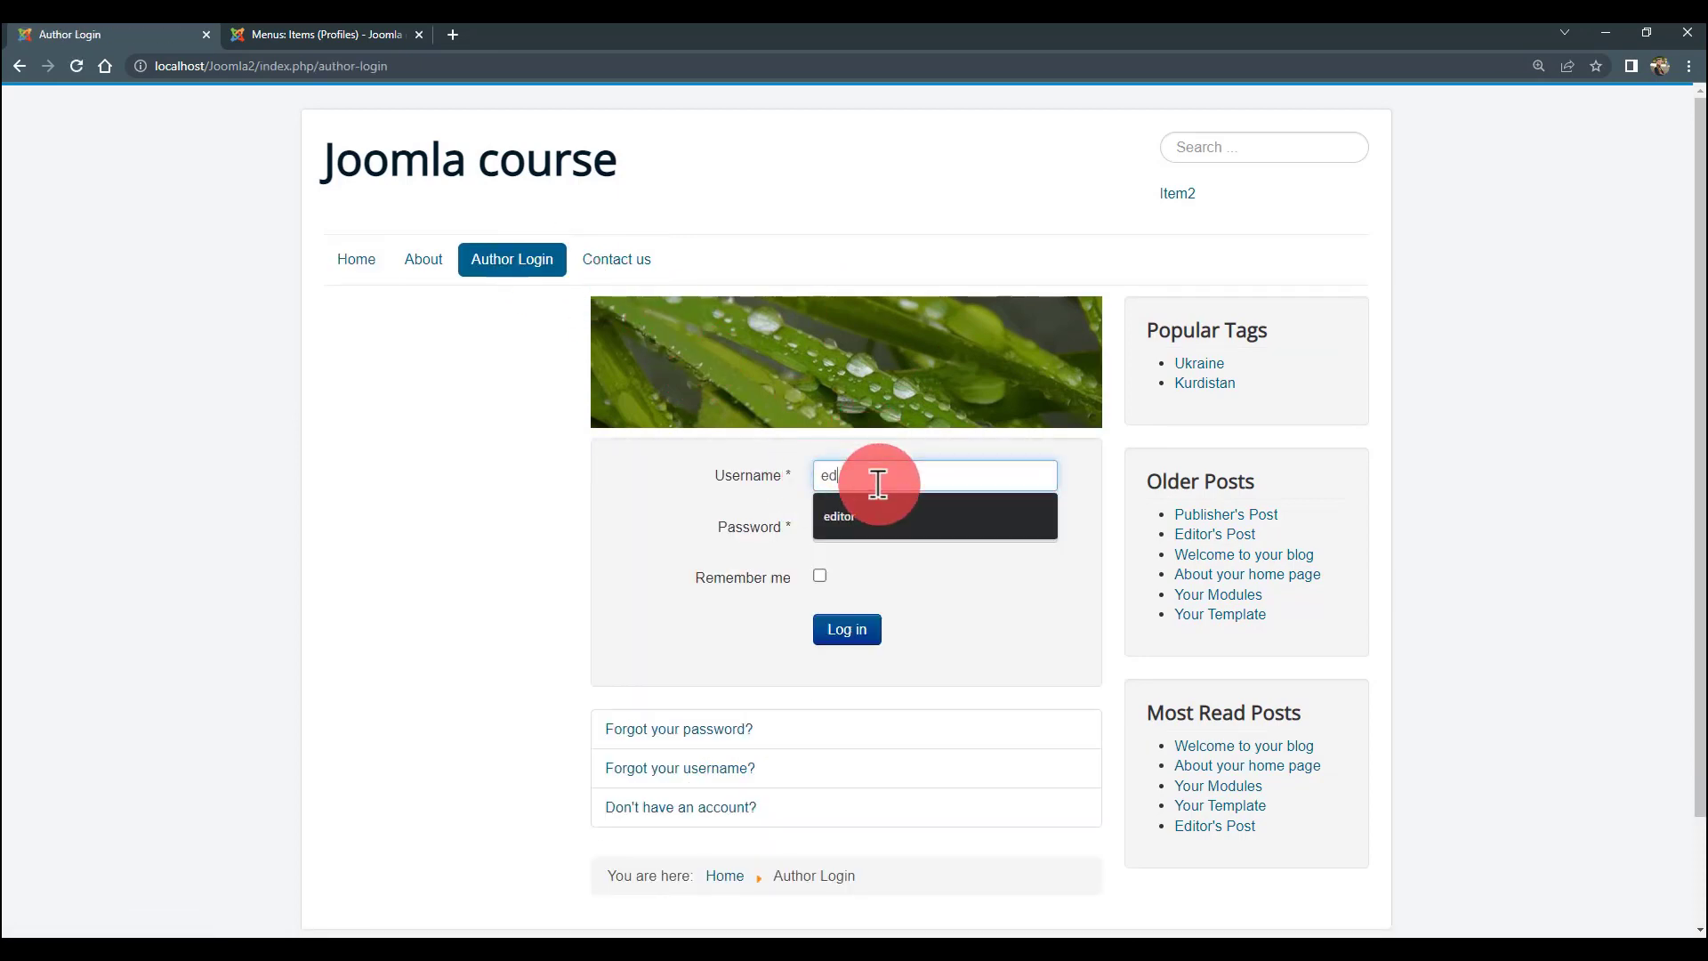
{"action": "type", "text": "d"}
{"action": "key", "text": "Down"}
{"action": "key", "text": "Return"}
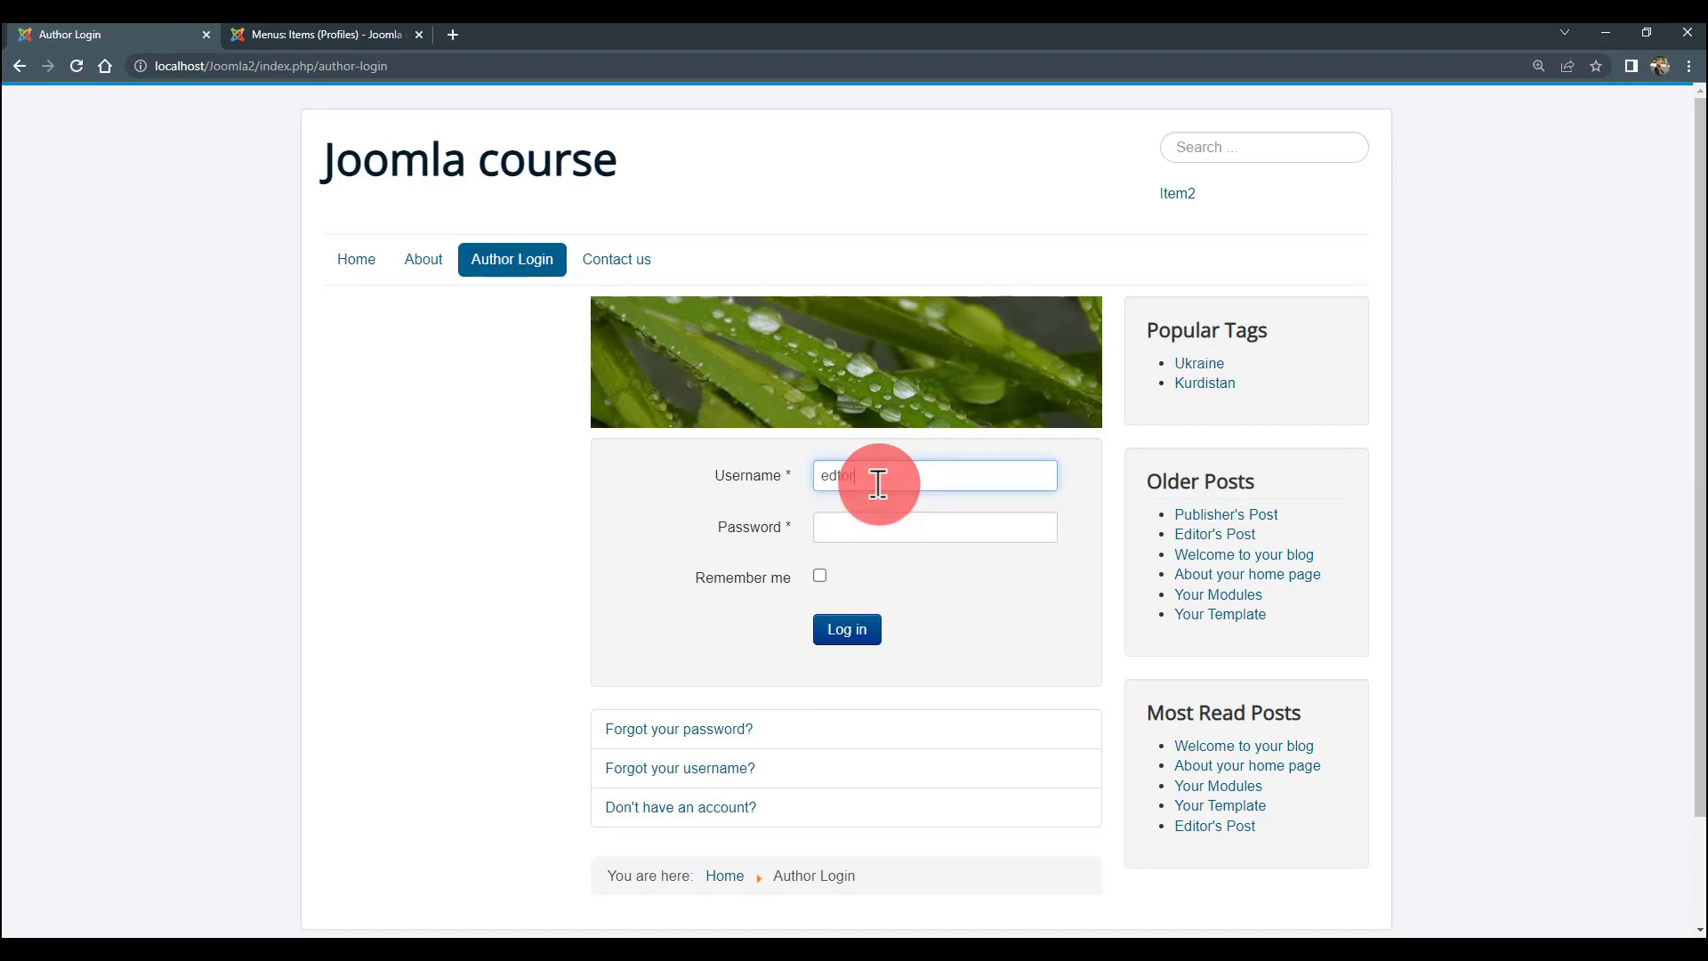
{"action": "key", "text": "BackSpace"}
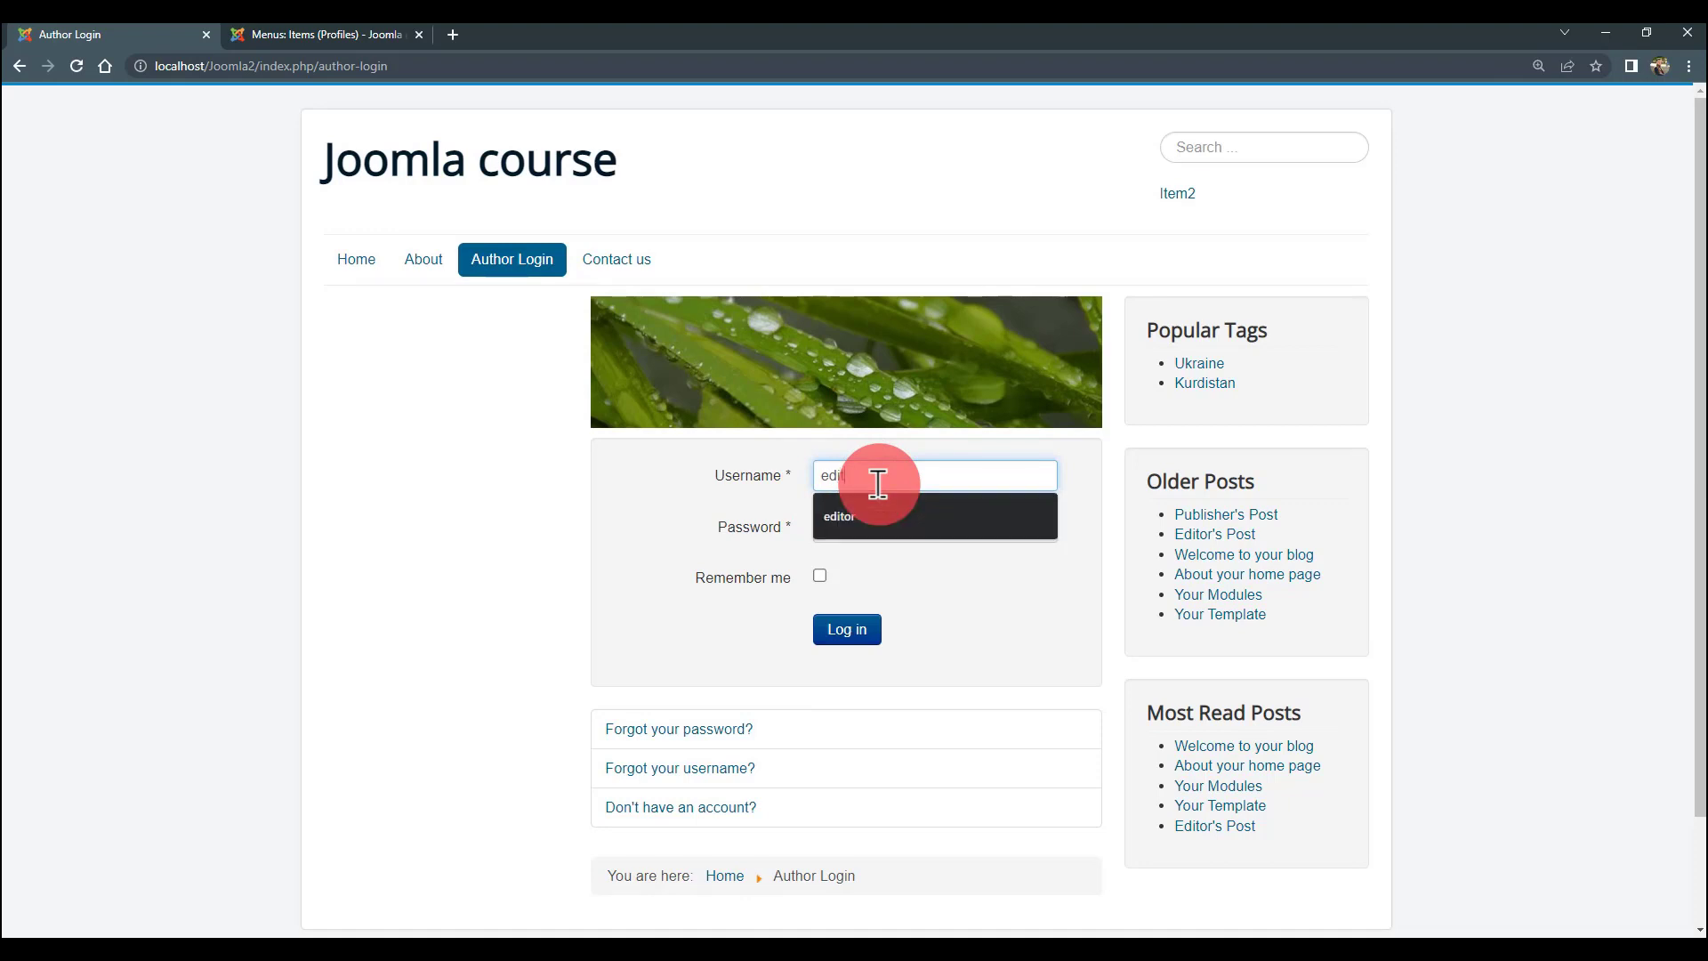
{"action": "key", "text": "Down"}
{"action": "key", "text": "Return"}
{"action": "type", "text": "1"}
{"action": "left_click", "coordinate": [888, 528]}
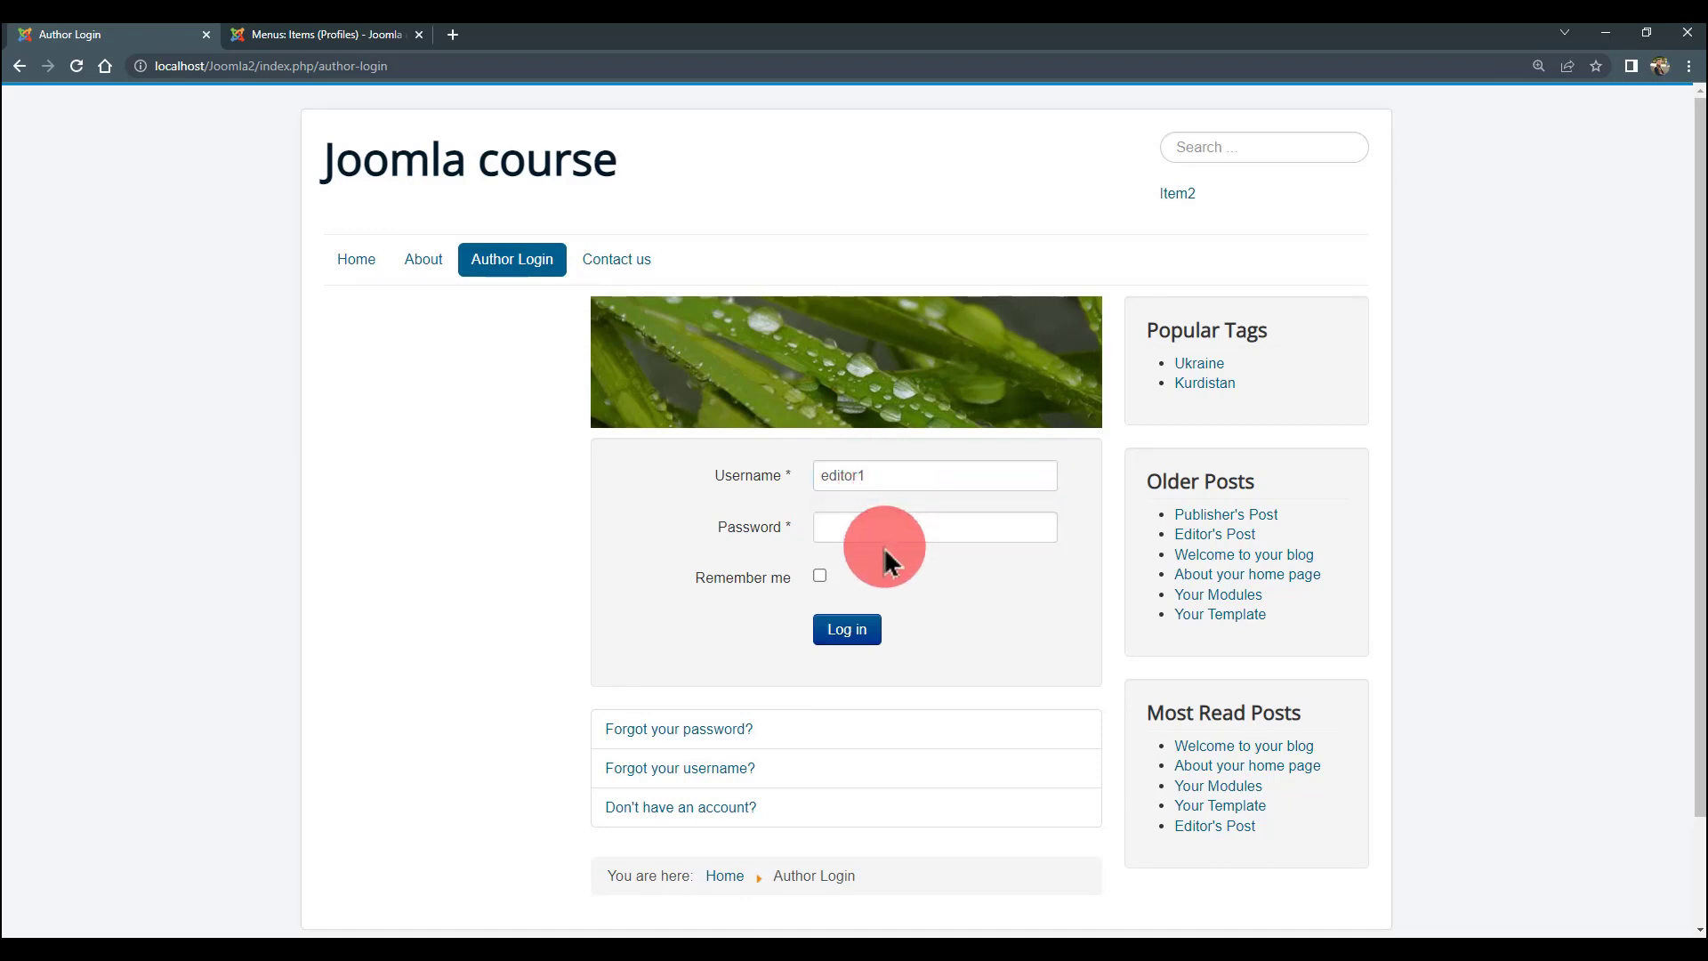
{"action": "type", "text": "12"}
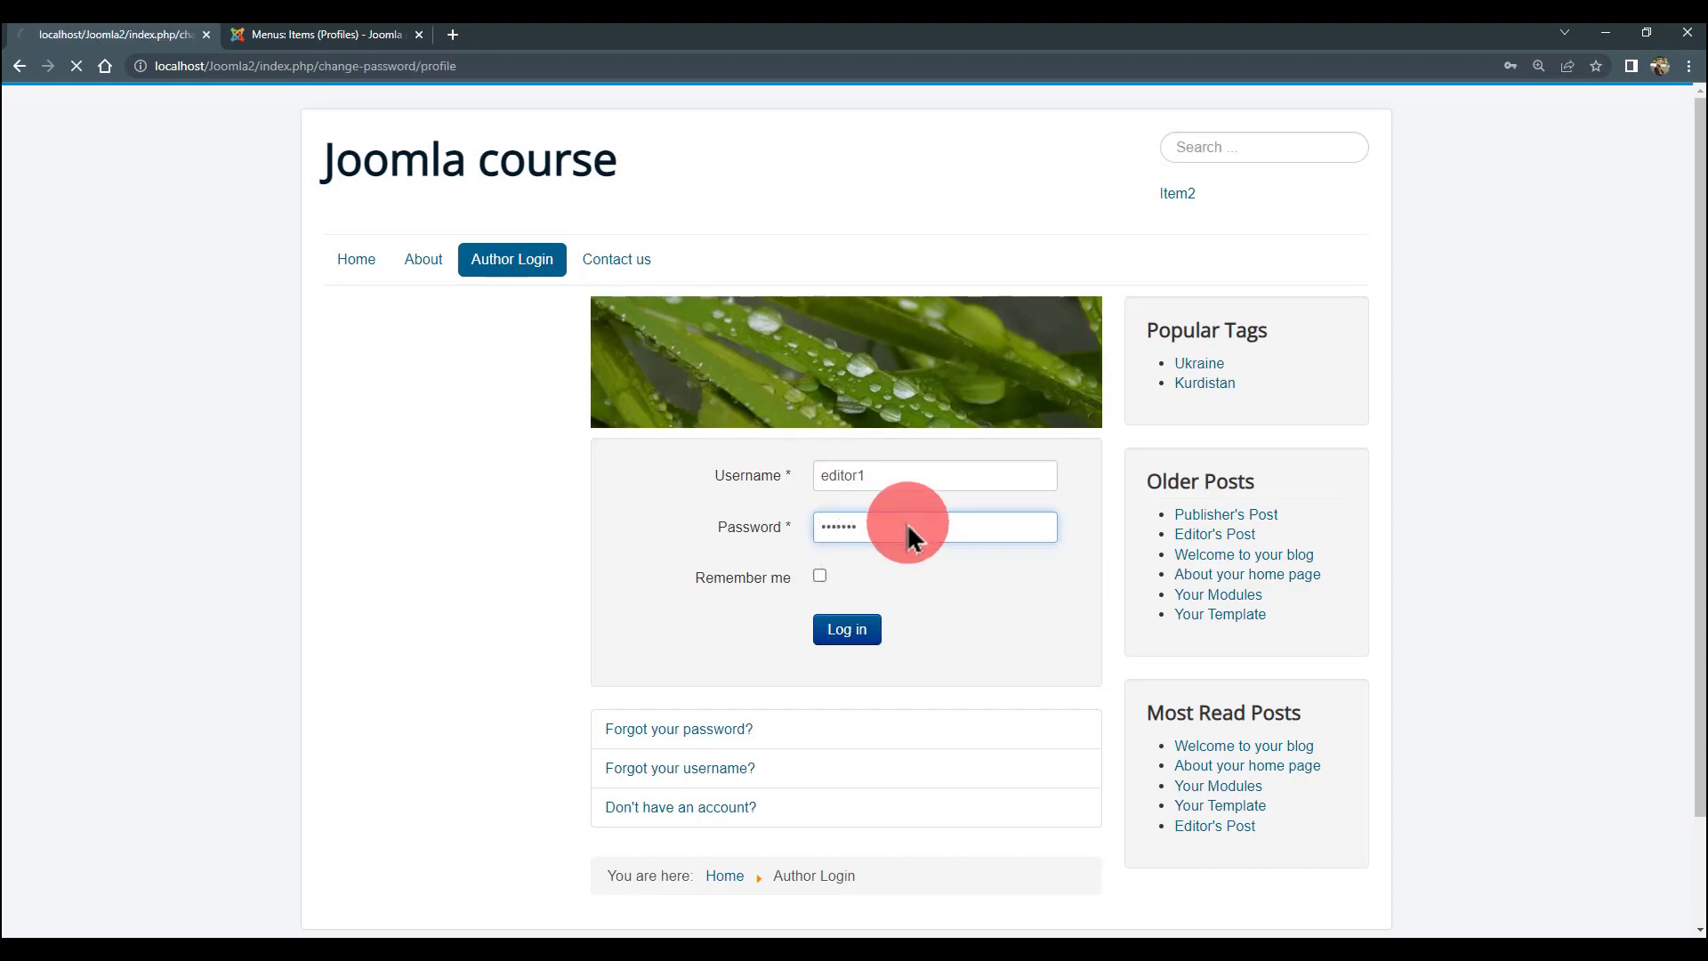
- Open the All-Authors and All-Editors lists as the editor, then go to the log-out page
{"action": "left_click", "coordinate": [402, 393]}
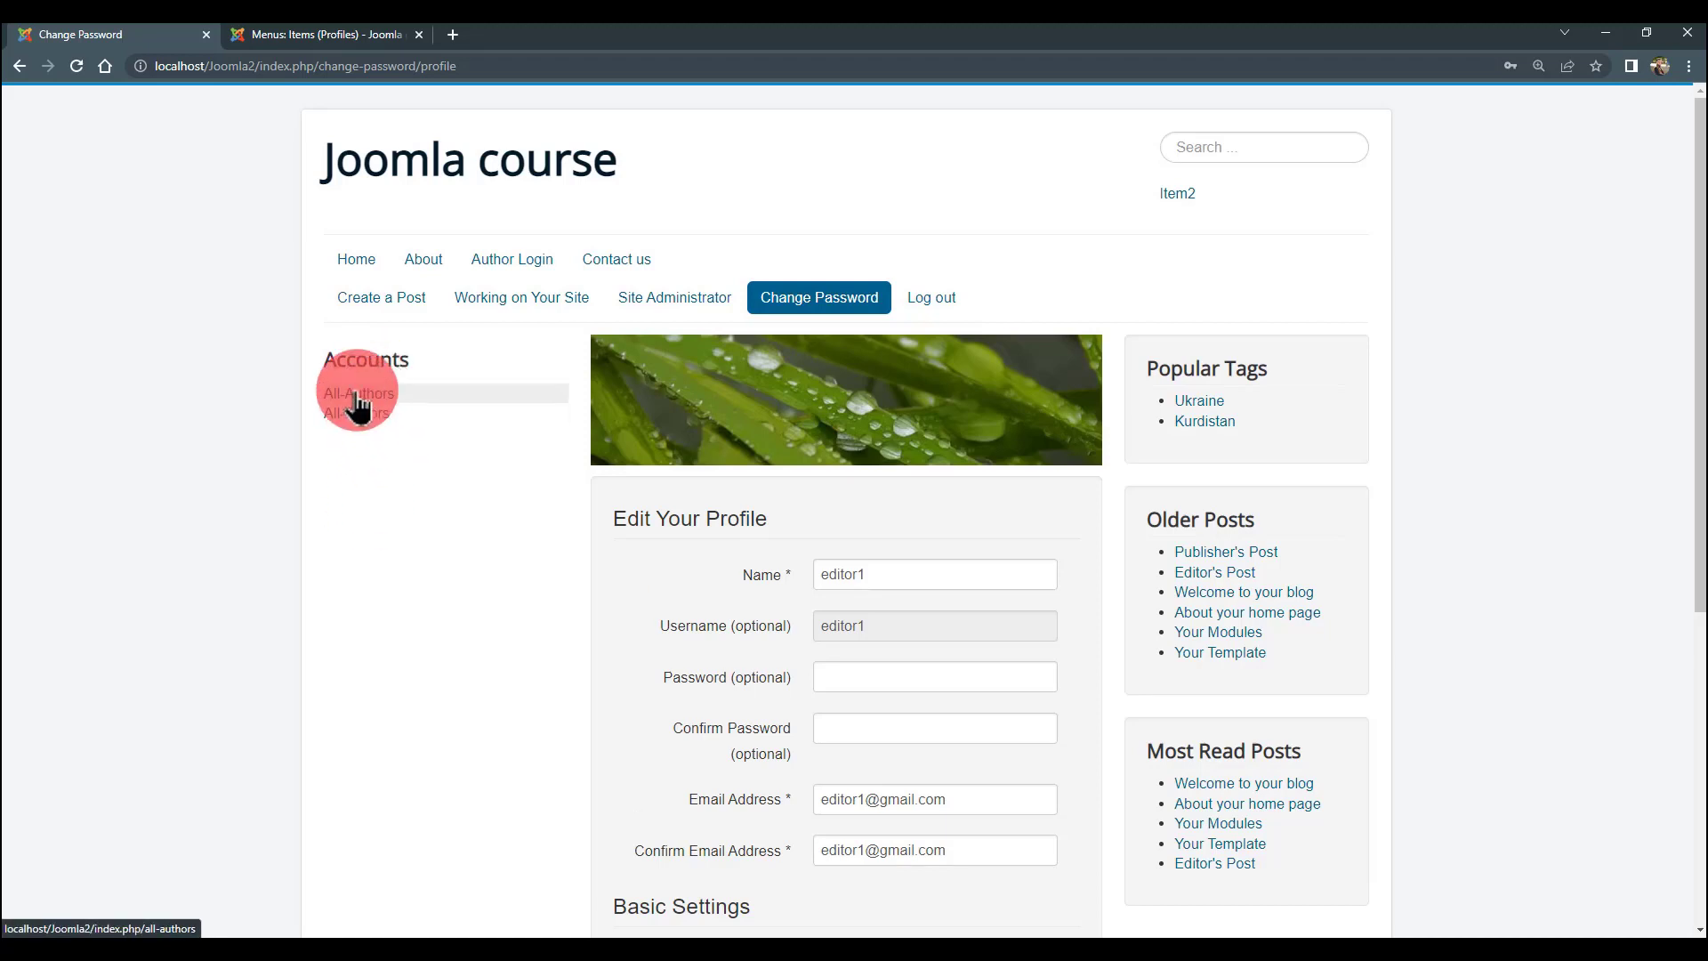
{"action": "scroll", "coordinate": [387, 451], "scroll_direction": "down", "scroll_amount": 1}
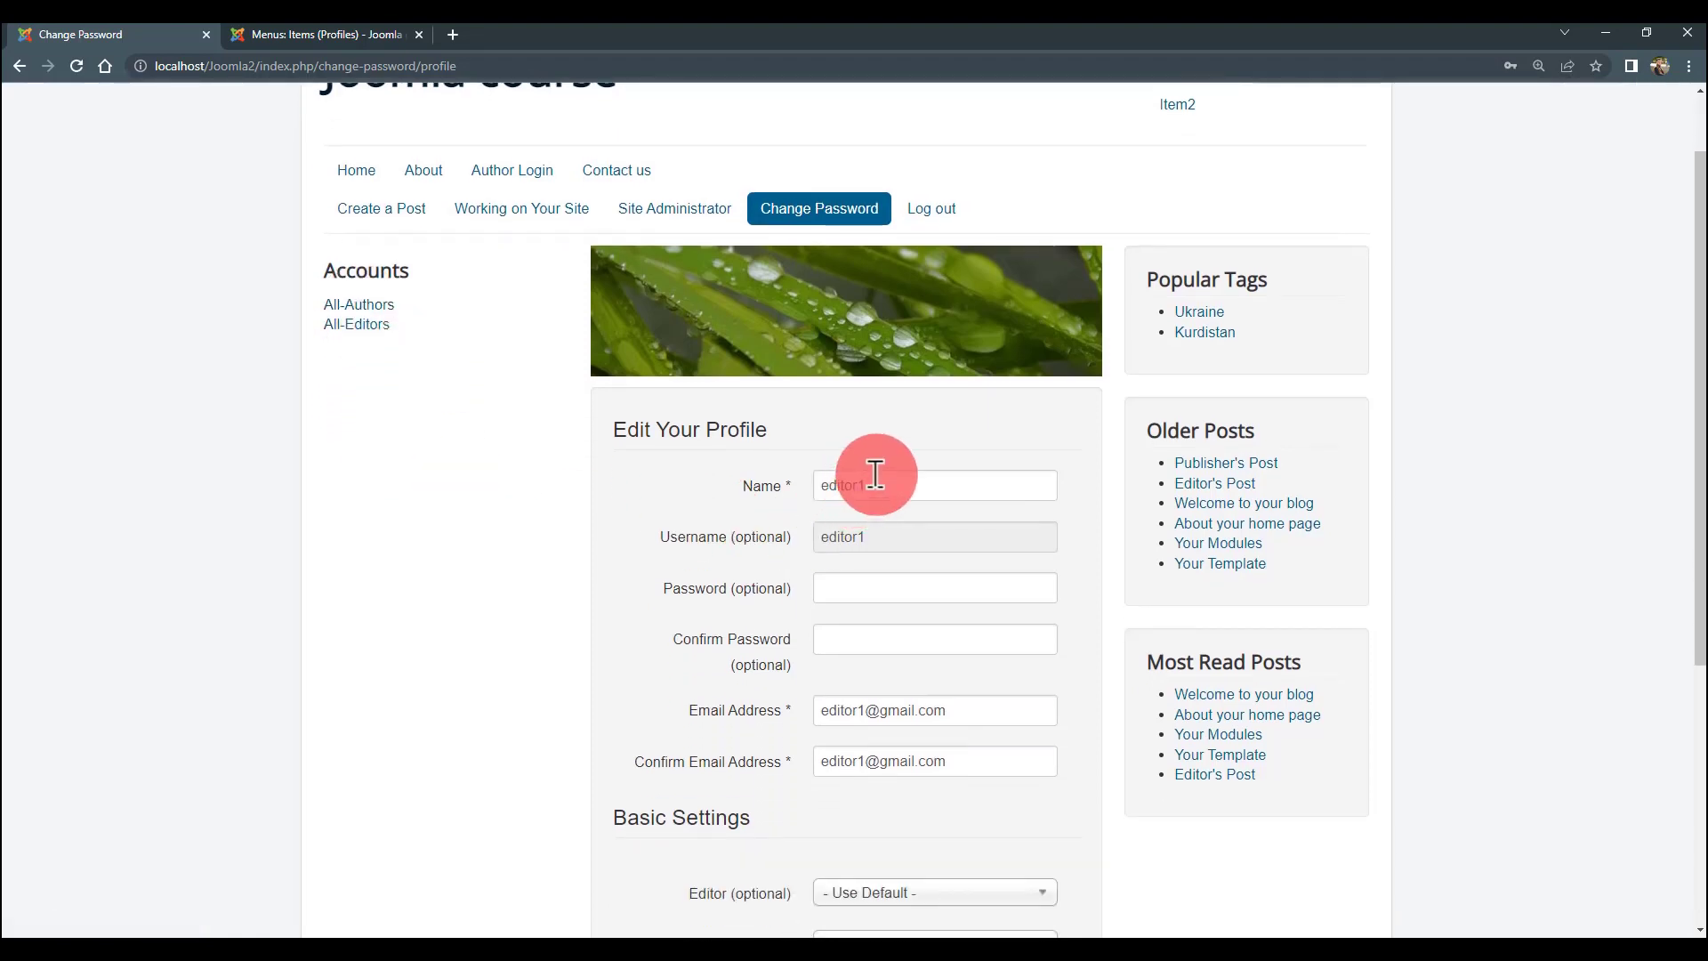
{"action": "double_click", "coordinate": [875, 480]}
{"action": "left_click", "coordinate": [488, 466]}
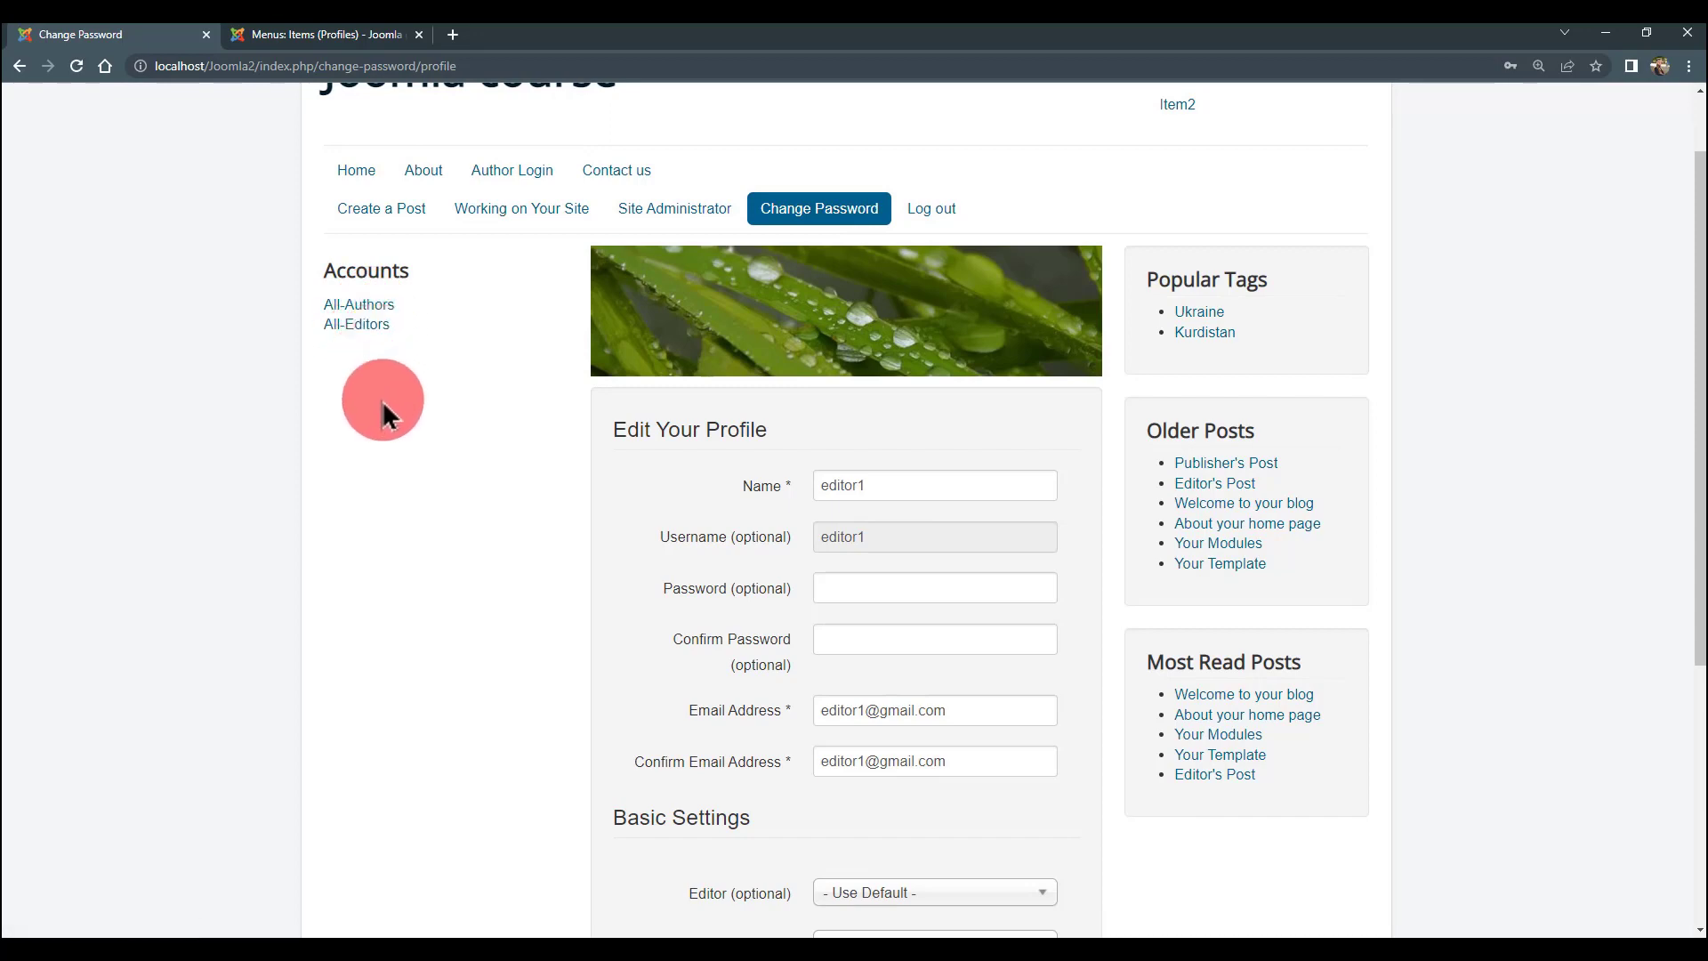
{"action": "left_click", "coordinate": [383, 306]}
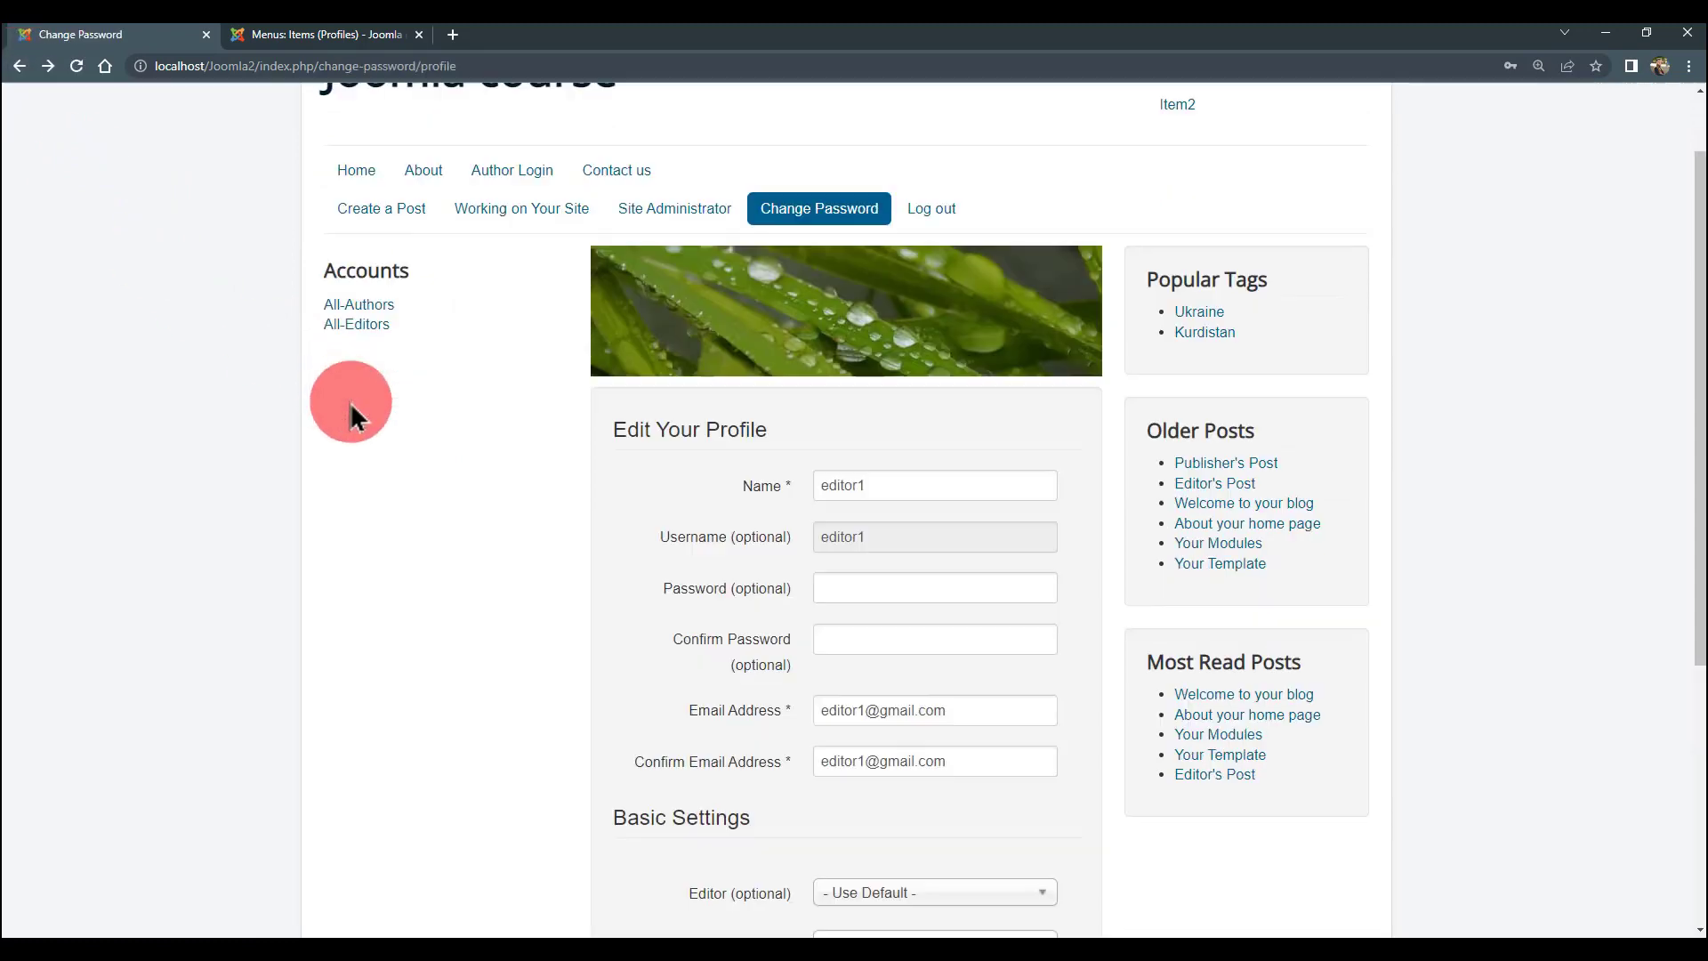
{"action": "left_click", "coordinate": [370, 326]}
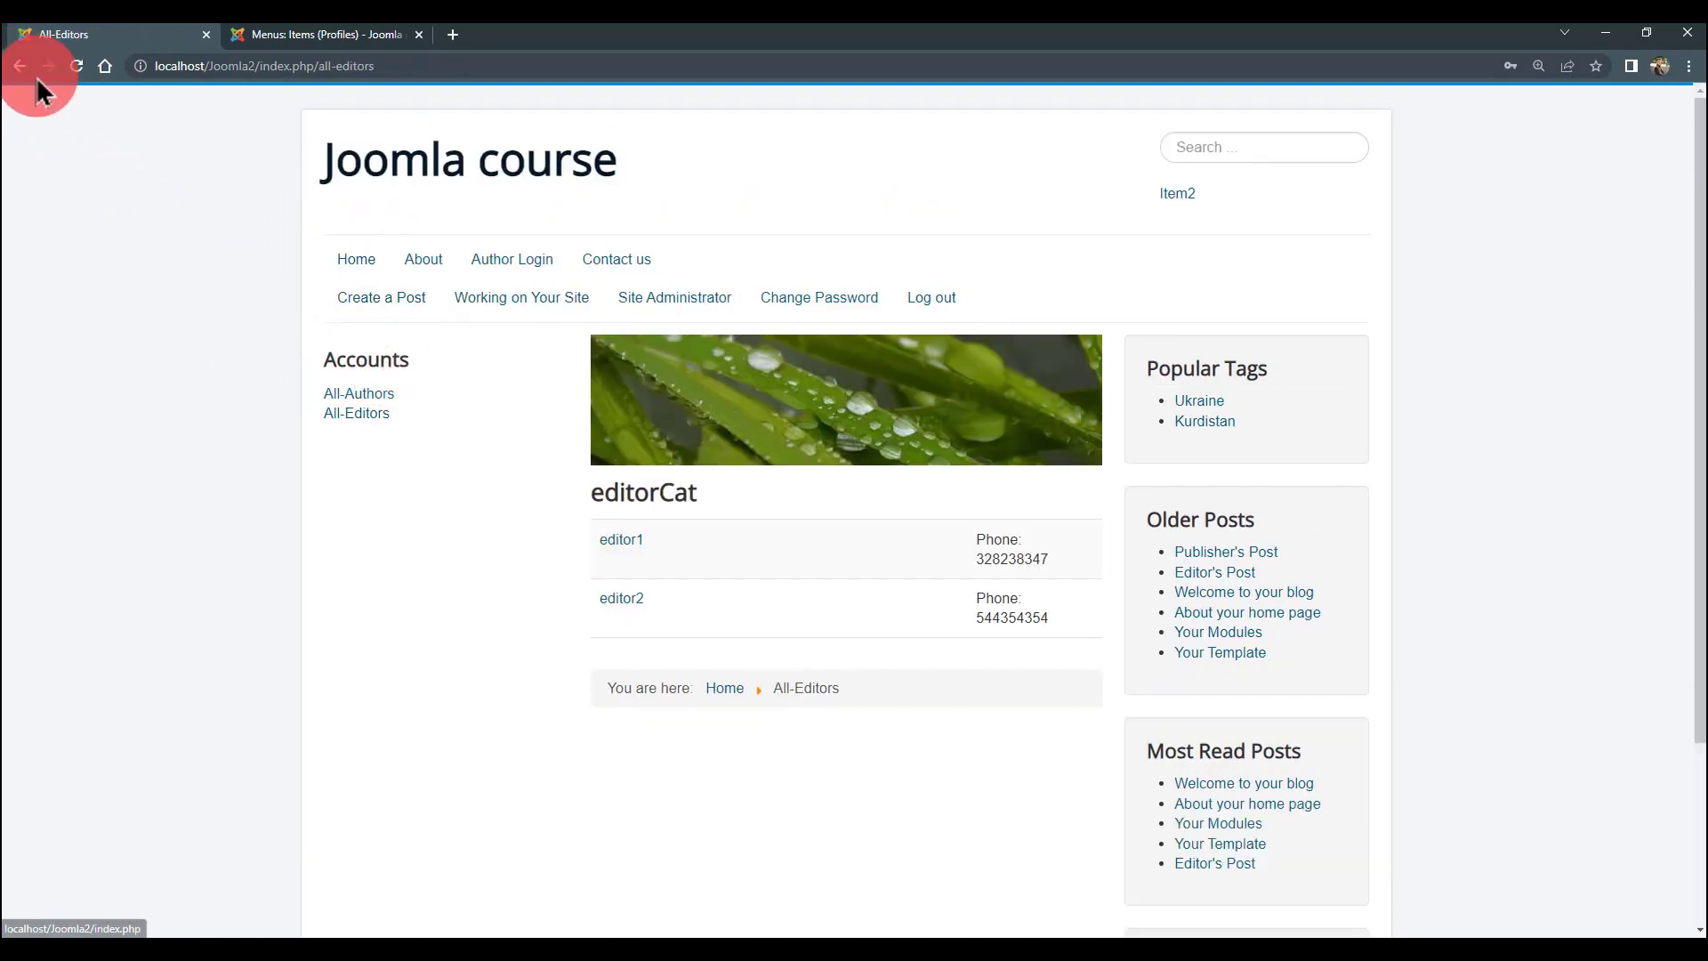
{"action": "left_click", "coordinate": [19, 67]}
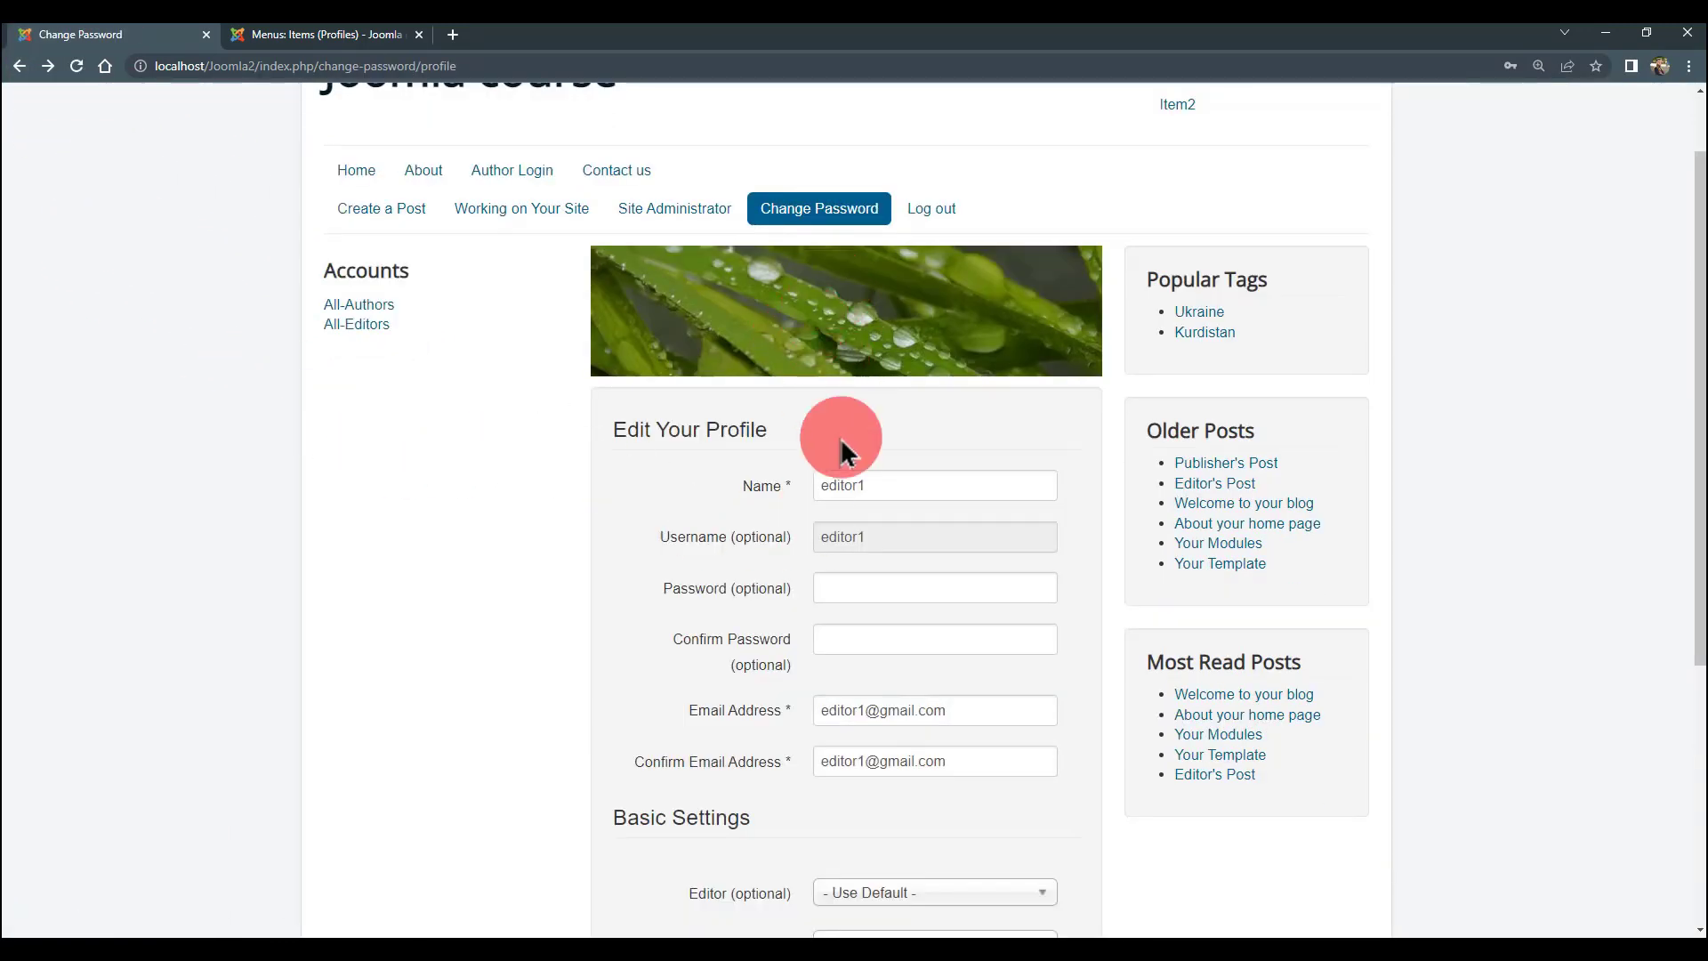
{"action": "left_click", "coordinate": [916, 214]}
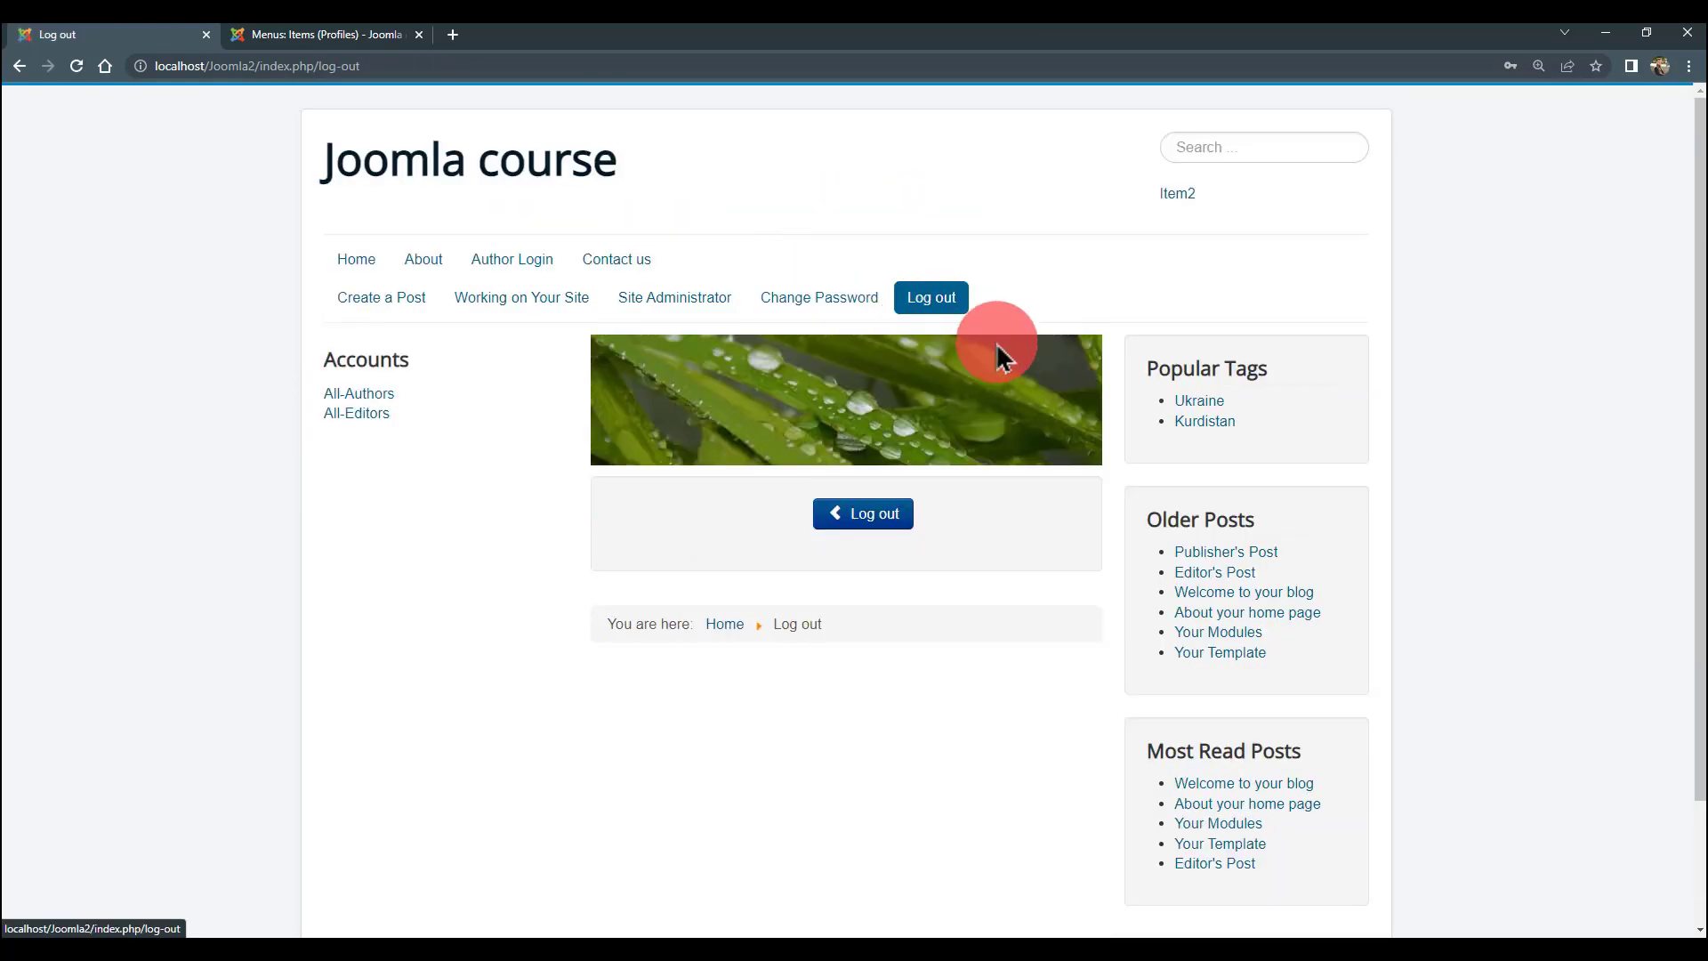
- Log out, sign in as author1, open All-Authors, then return to the admin Profiles menu items
{"action": "left_click", "coordinate": [859, 515]}
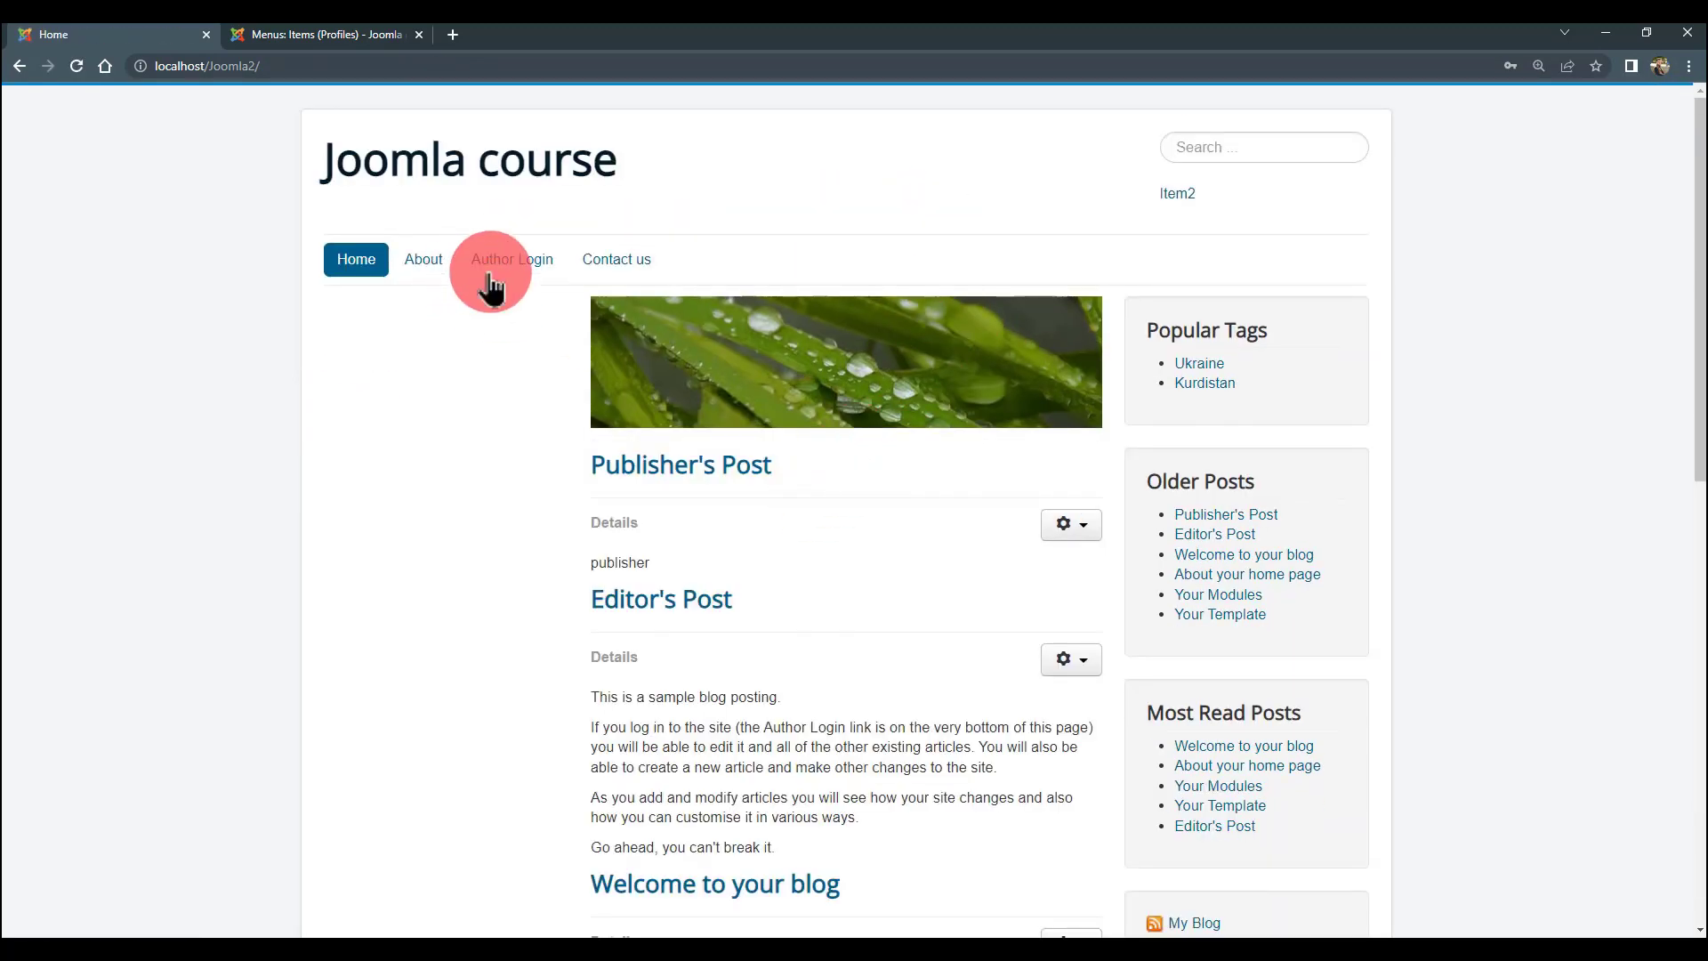
{"action": "left_click", "coordinate": [541, 262]}
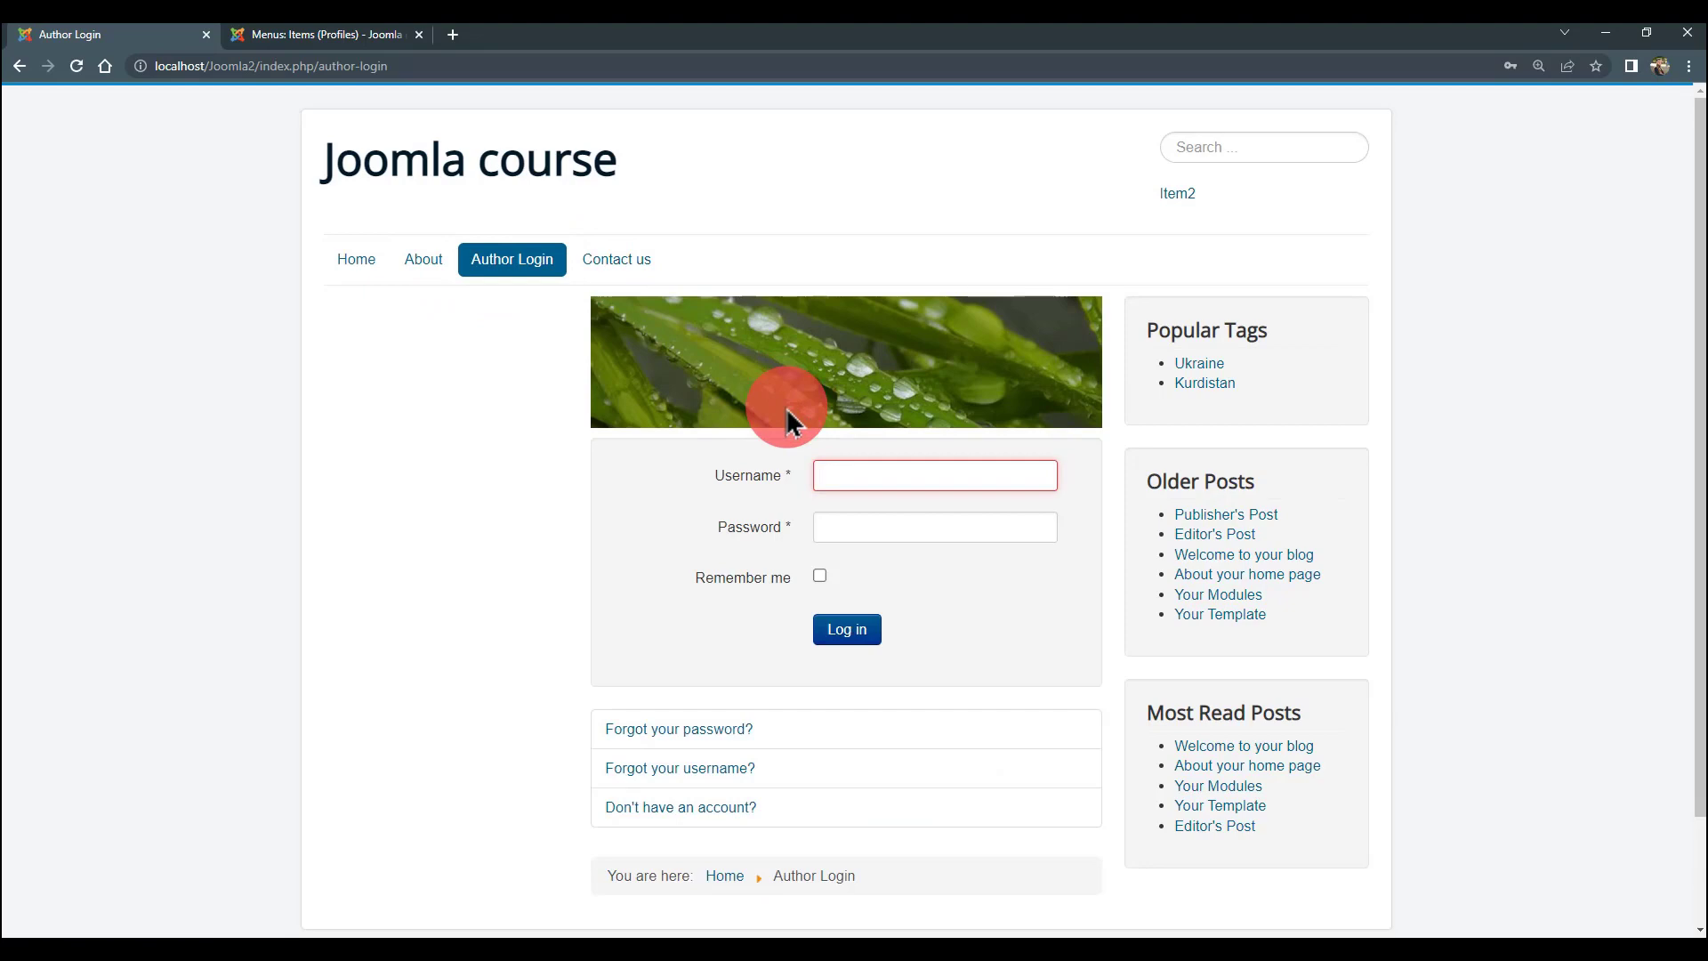
{"action": "type", "text": "author1"}
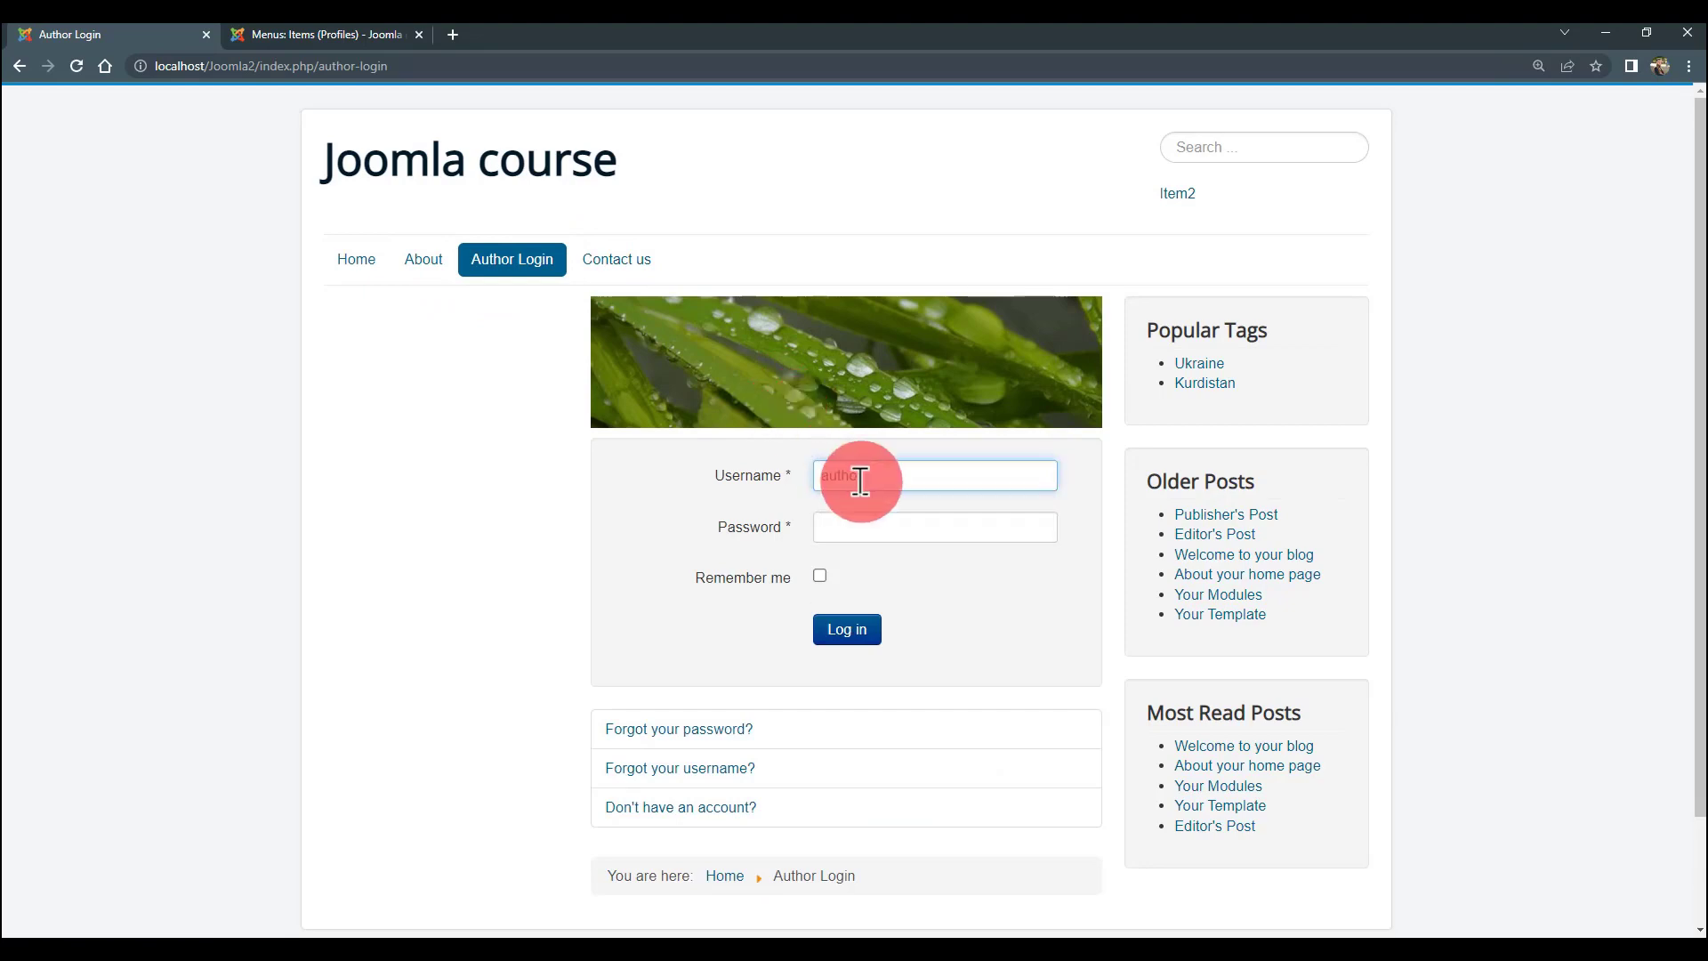
{"action": "left_click", "coordinate": [911, 516]}
{"action": "type", "text": "*****"}
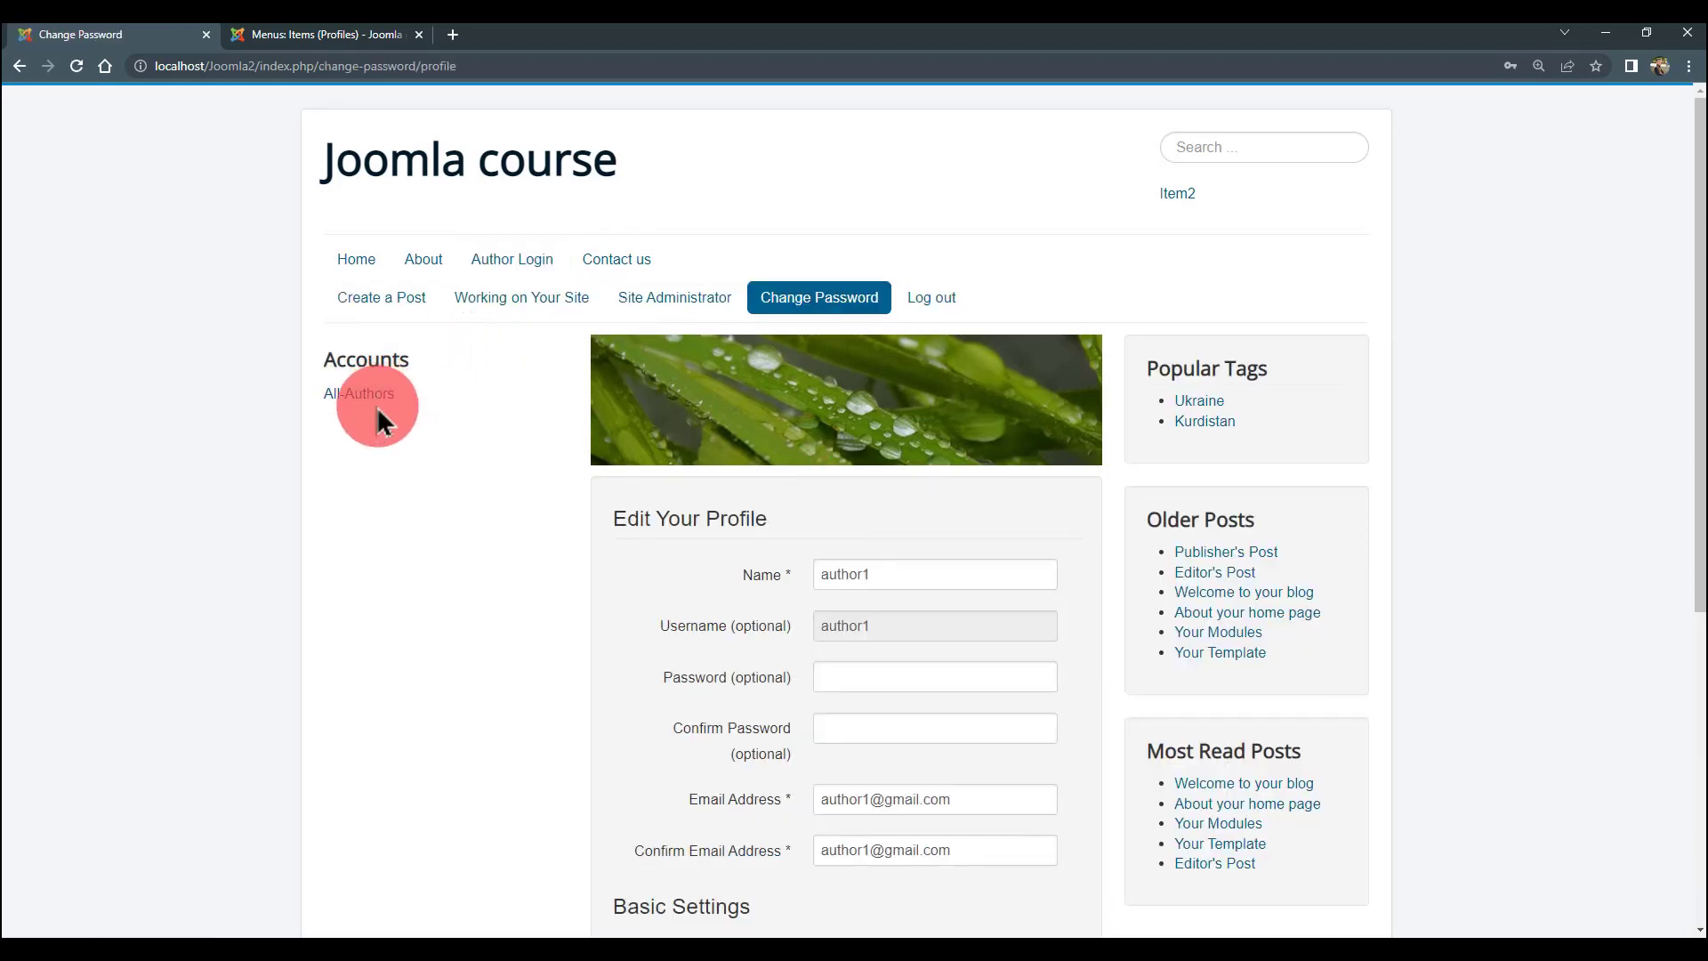
{"action": "left_click", "coordinate": [393, 407]}
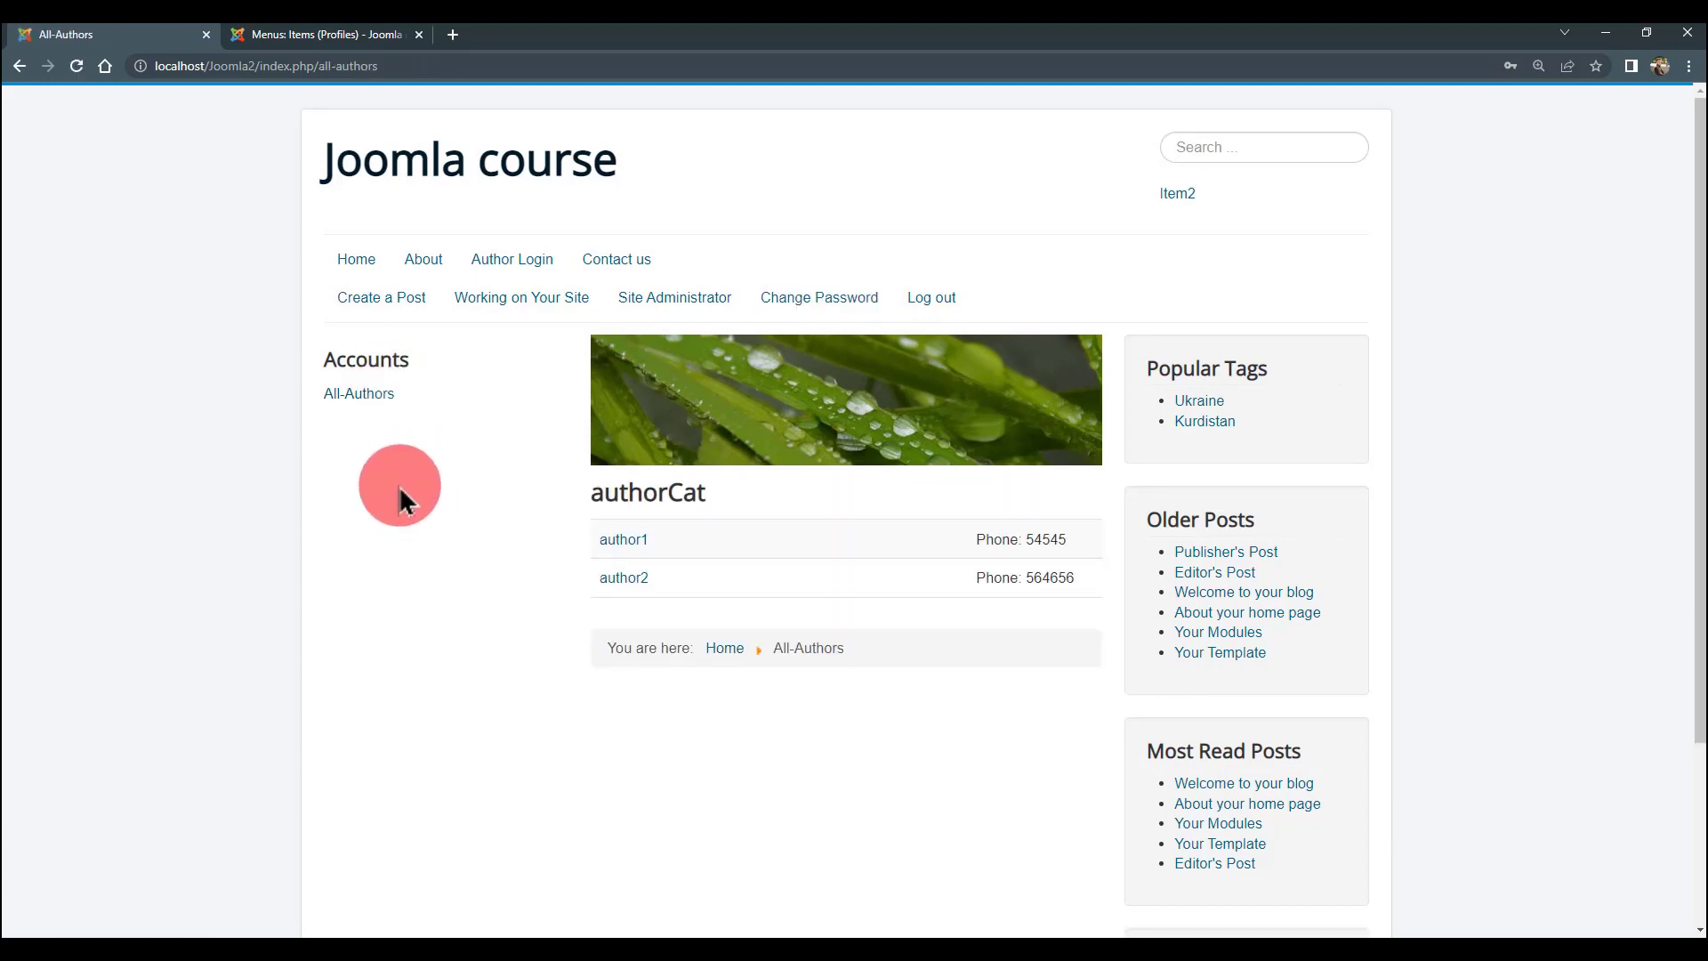
{"action": "left_click", "coordinate": [307, 34]}
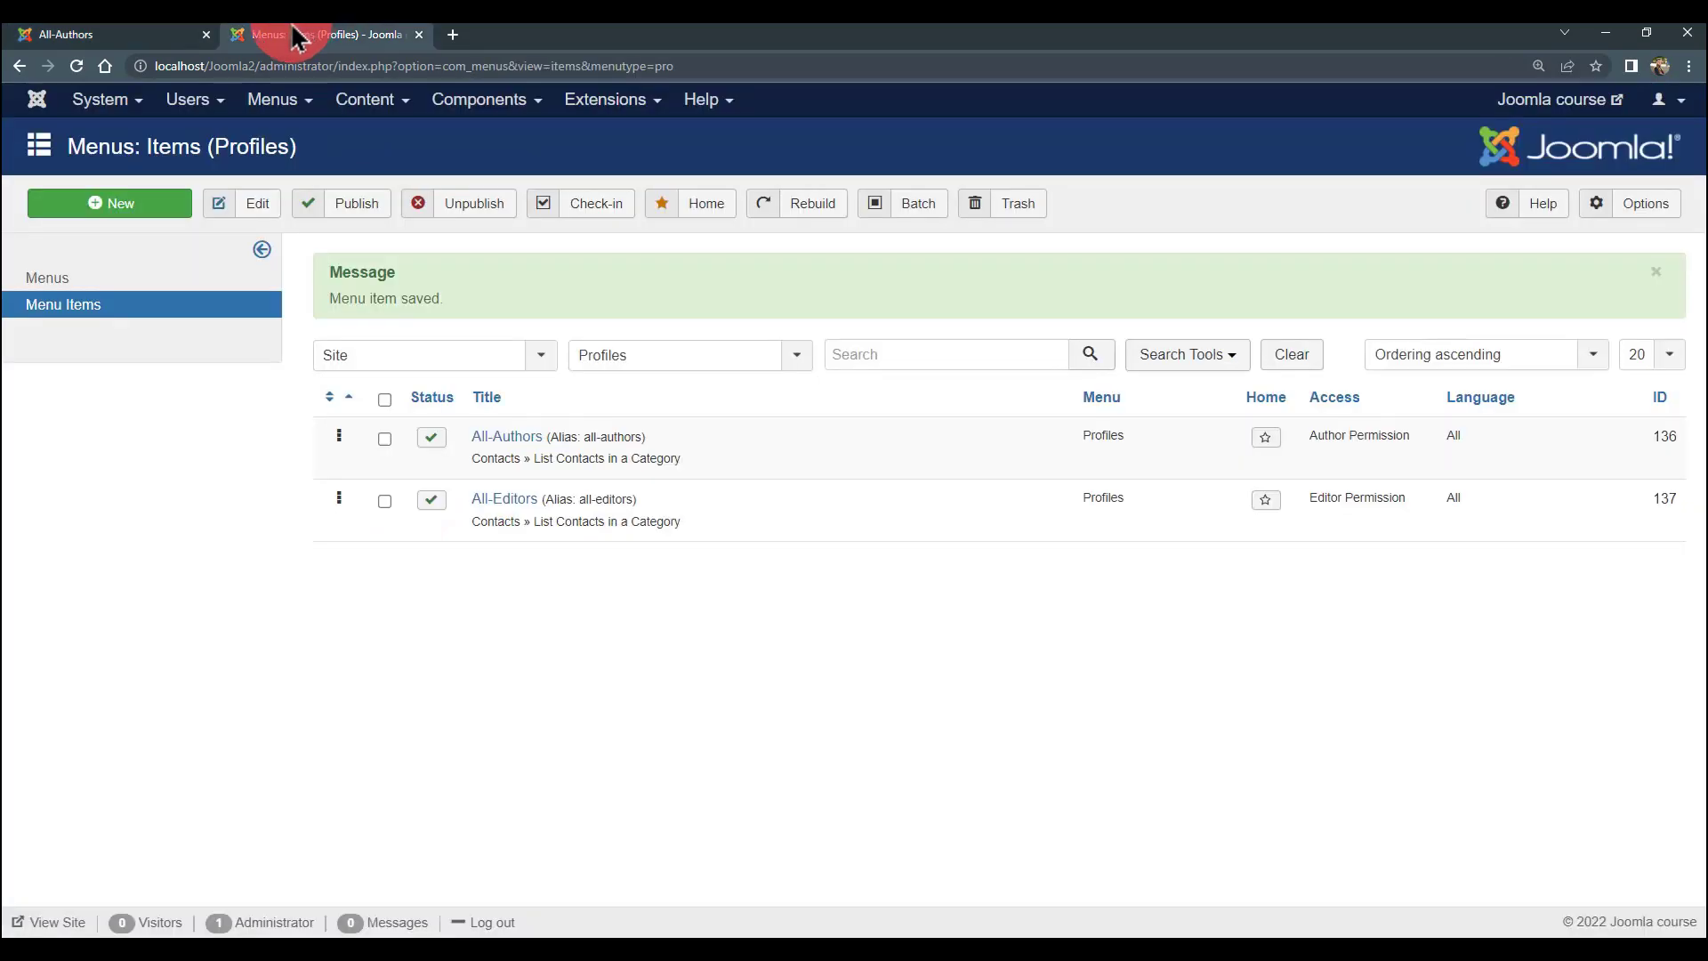
- In Users > Access Levels, uncheck Manager for Editor Permission, leaving Administrator, Editor and Super Users
{"action": "left_click", "coordinate": [197, 104]}
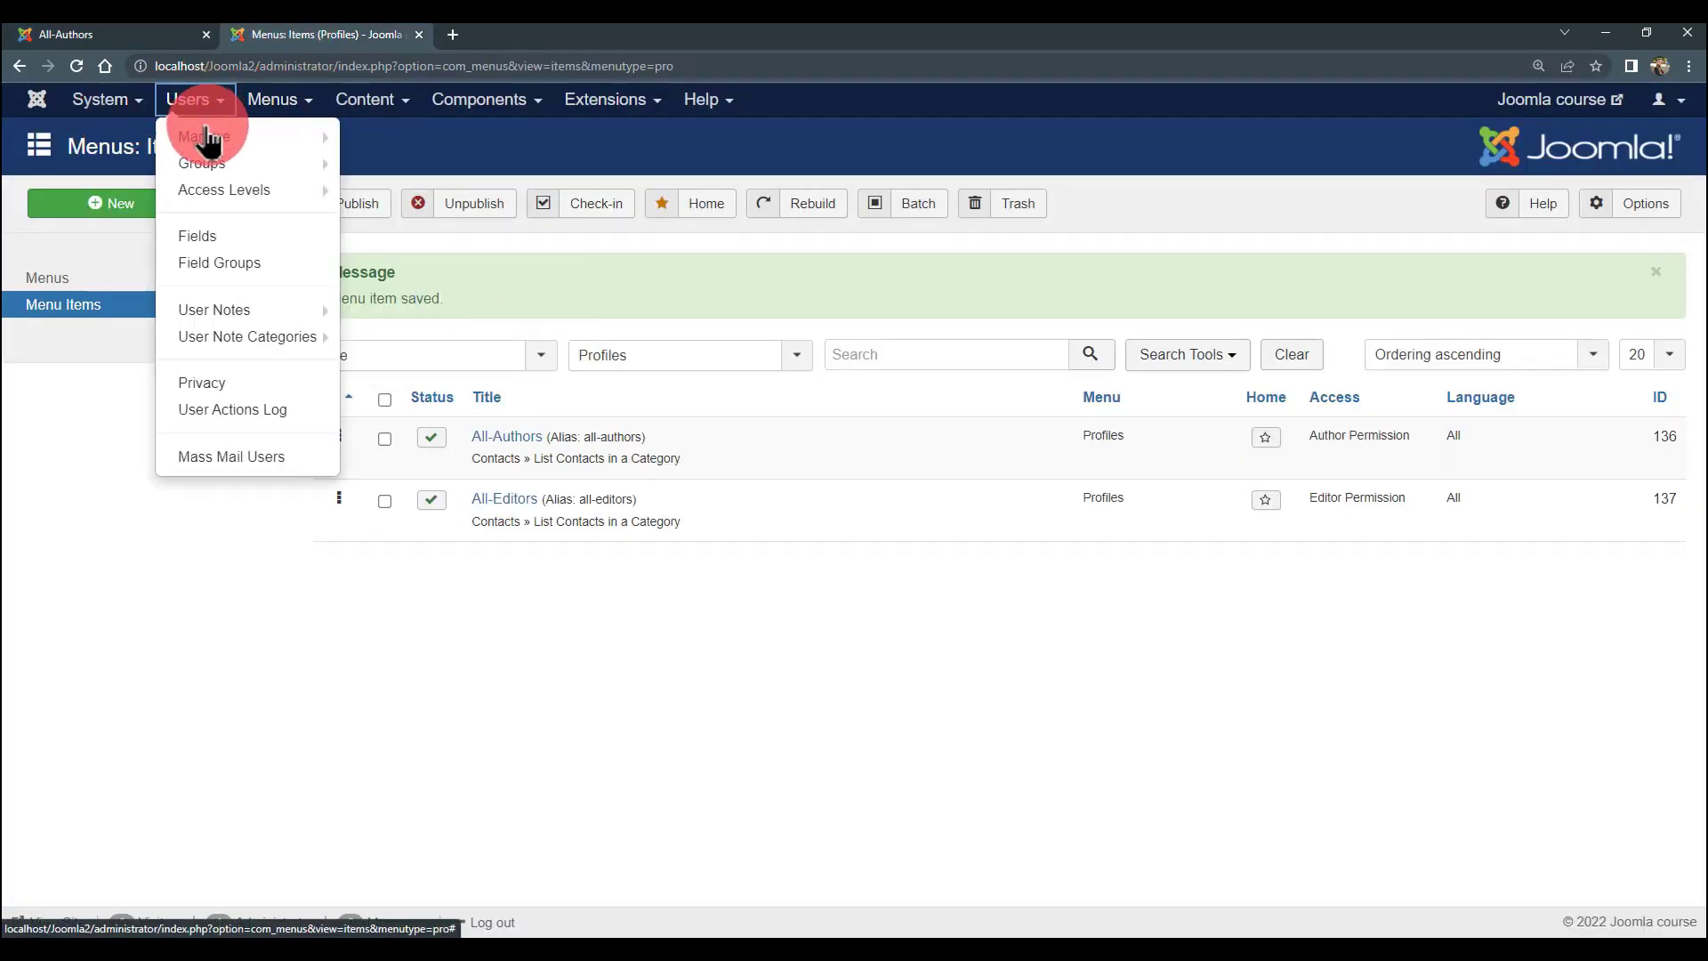
{"action": "left_click", "coordinate": [212, 200]}
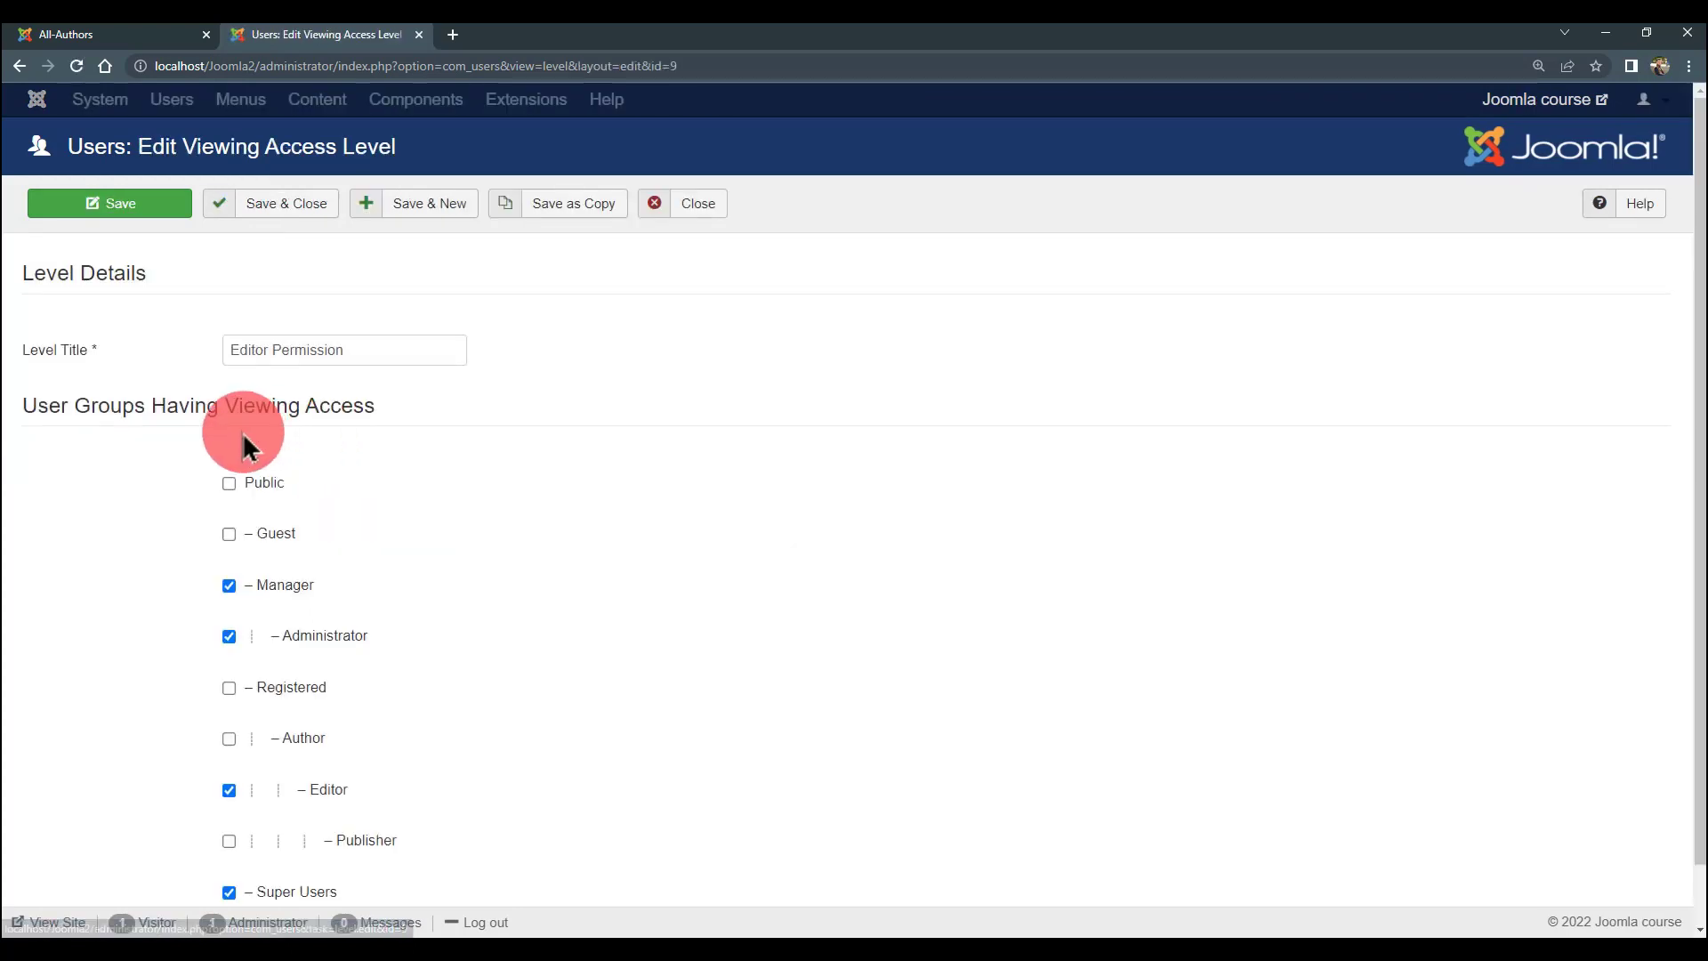
{"action": "scroll", "coordinate": [327, 503], "scroll_direction": "down", "scroll_amount": 2}
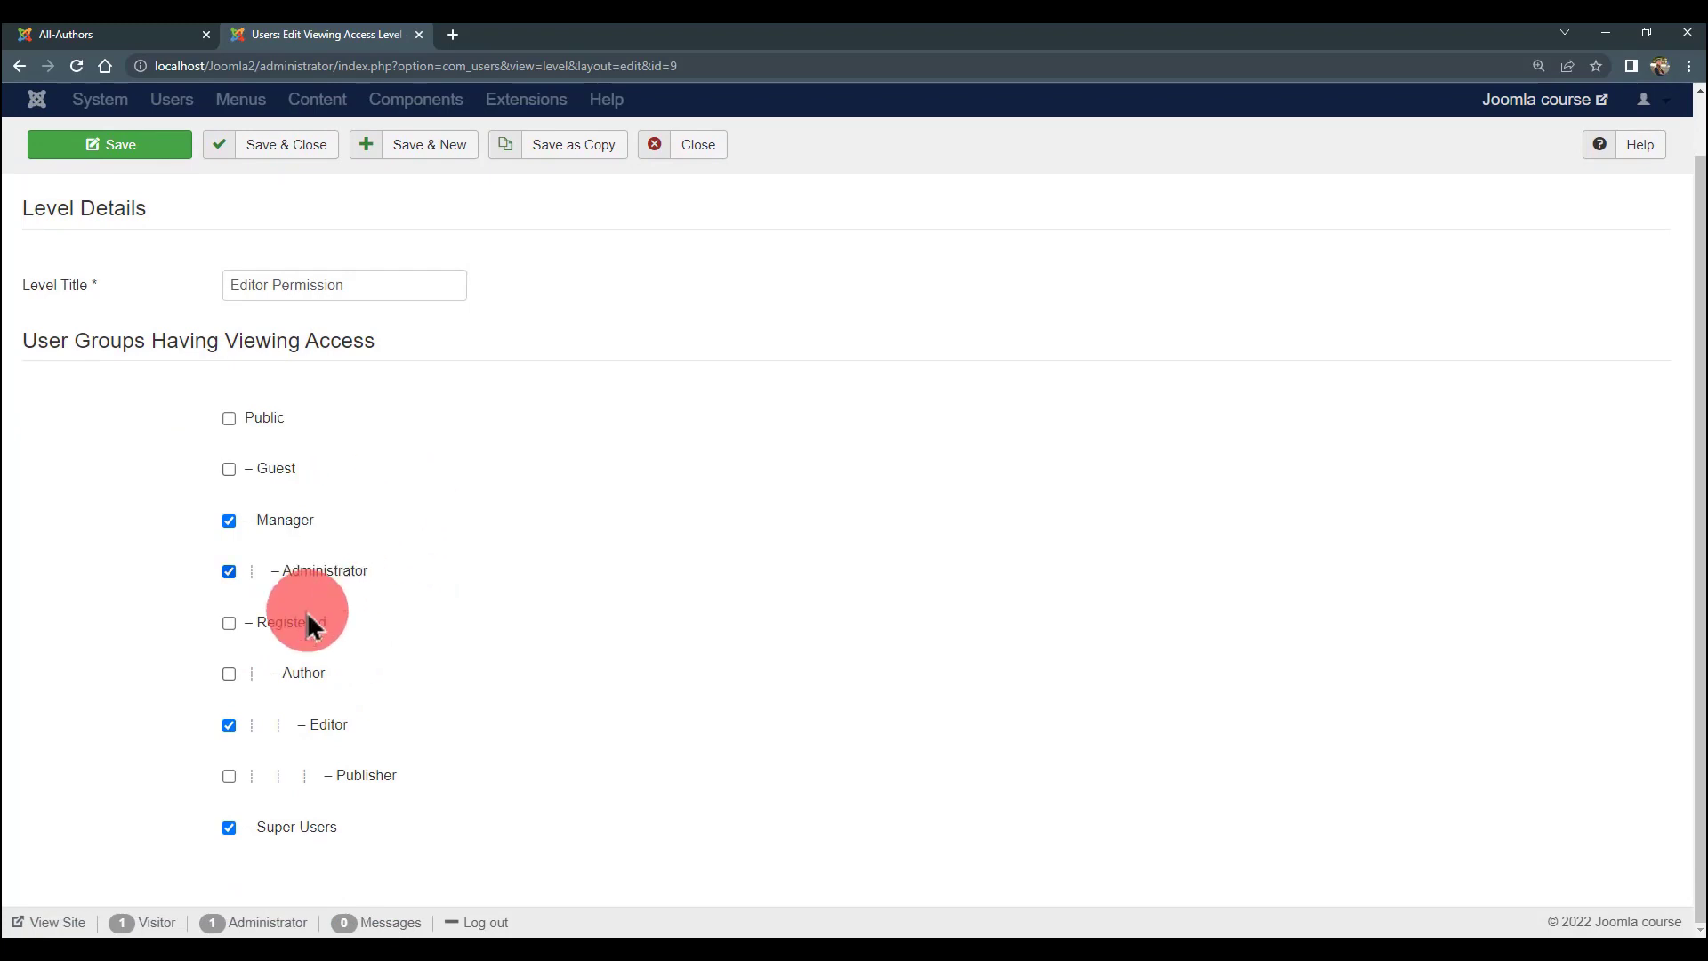
{"action": "left_click_drag", "start_coordinate": [118, 358], "coordinate": [496, 522]}
{"action": "left_click", "coordinate": [495, 522]}
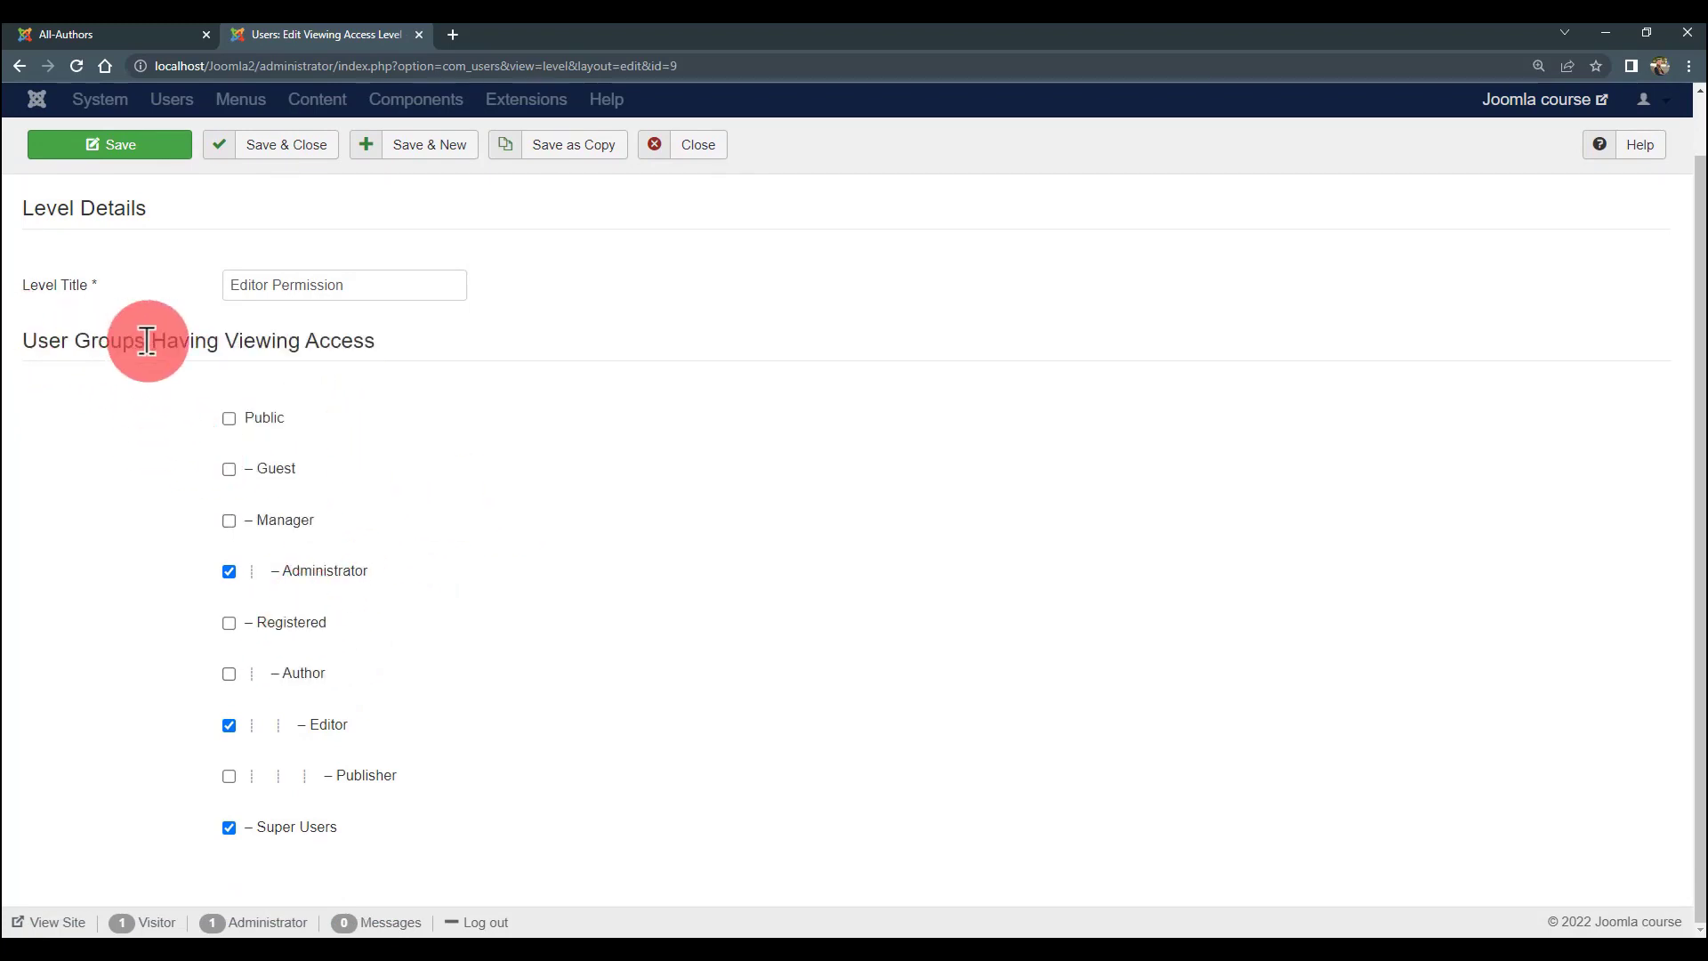
{"action": "left_click_drag", "start_coordinate": [46, 341], "coordinate": [377, 341]}
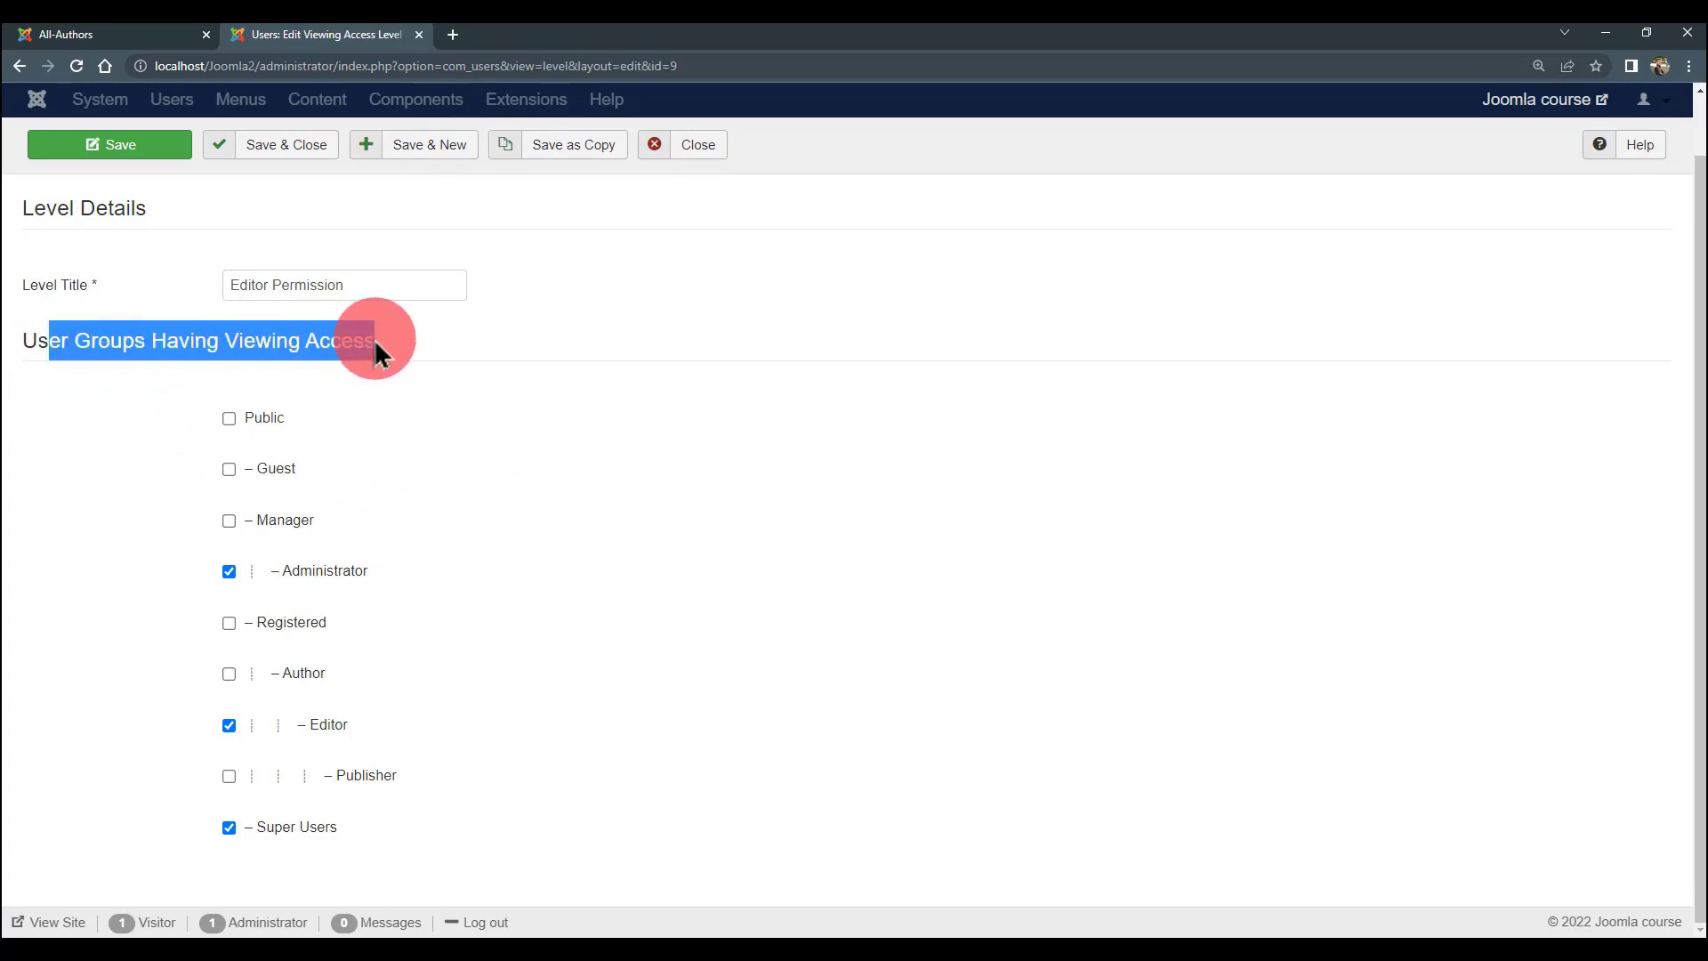
{"action": "left_click", "coordinate": [284, 341]}
{"action": "left_click_drag", "start_coordinate": [26, 342], "coordinate": [384, 349]}
{"action": "left_click", "coordinate": [384, 349]}
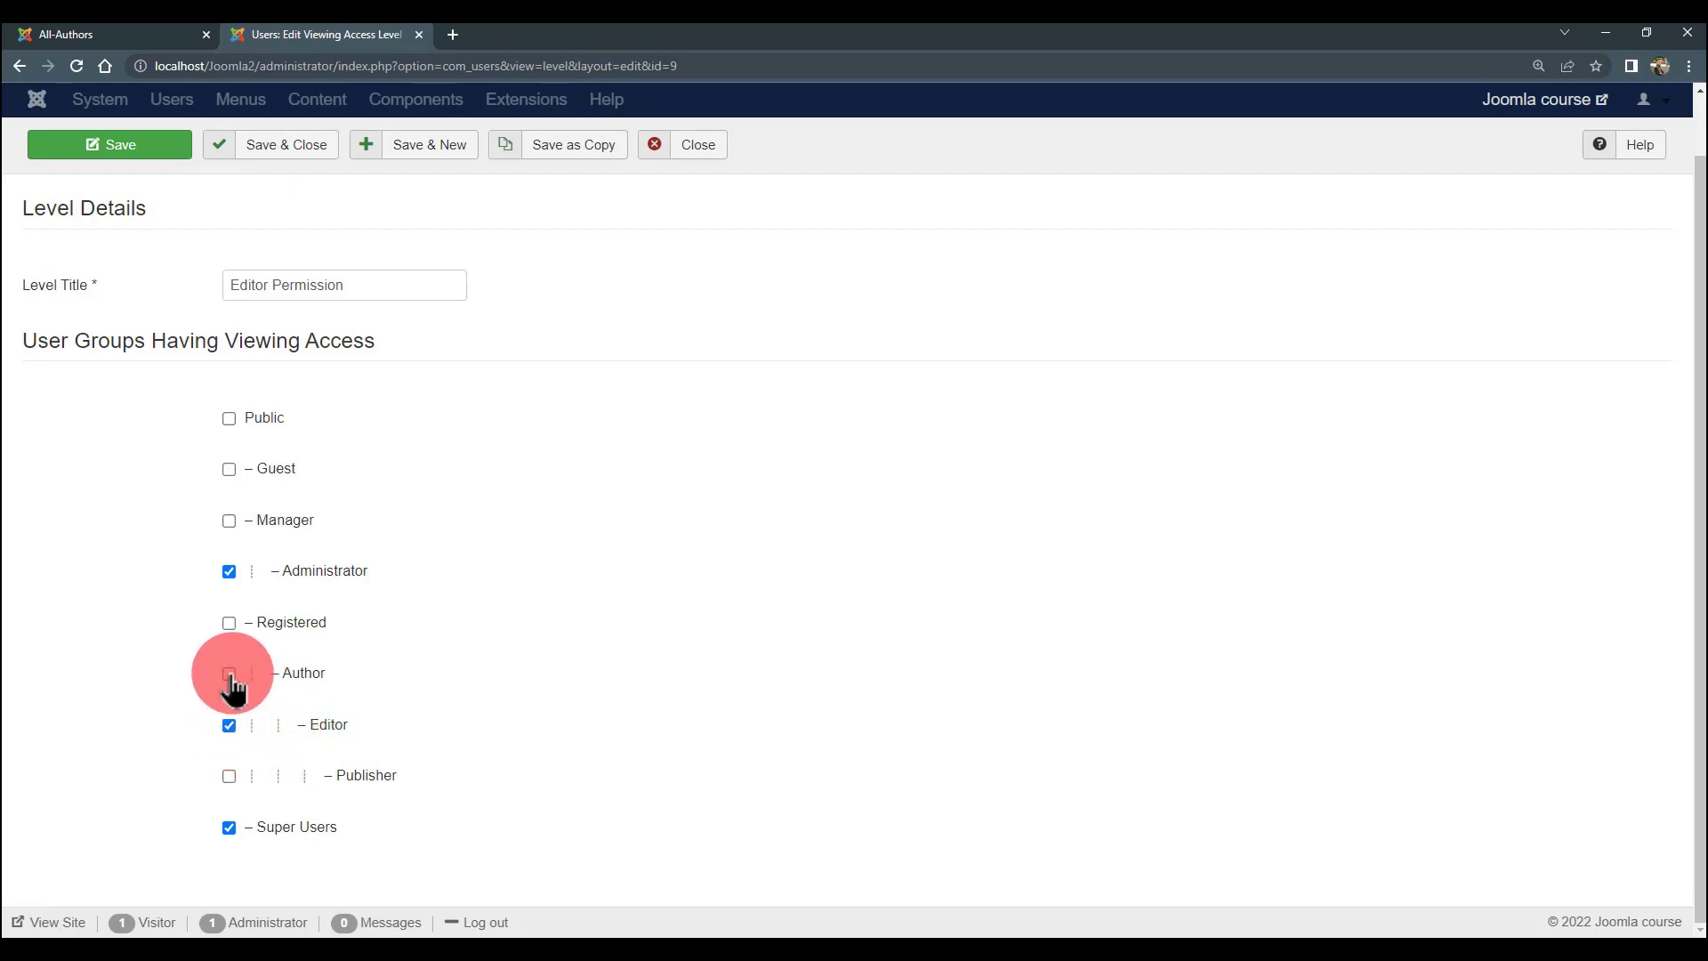
{"action": "left_click", "coordinate": [230, 728]}
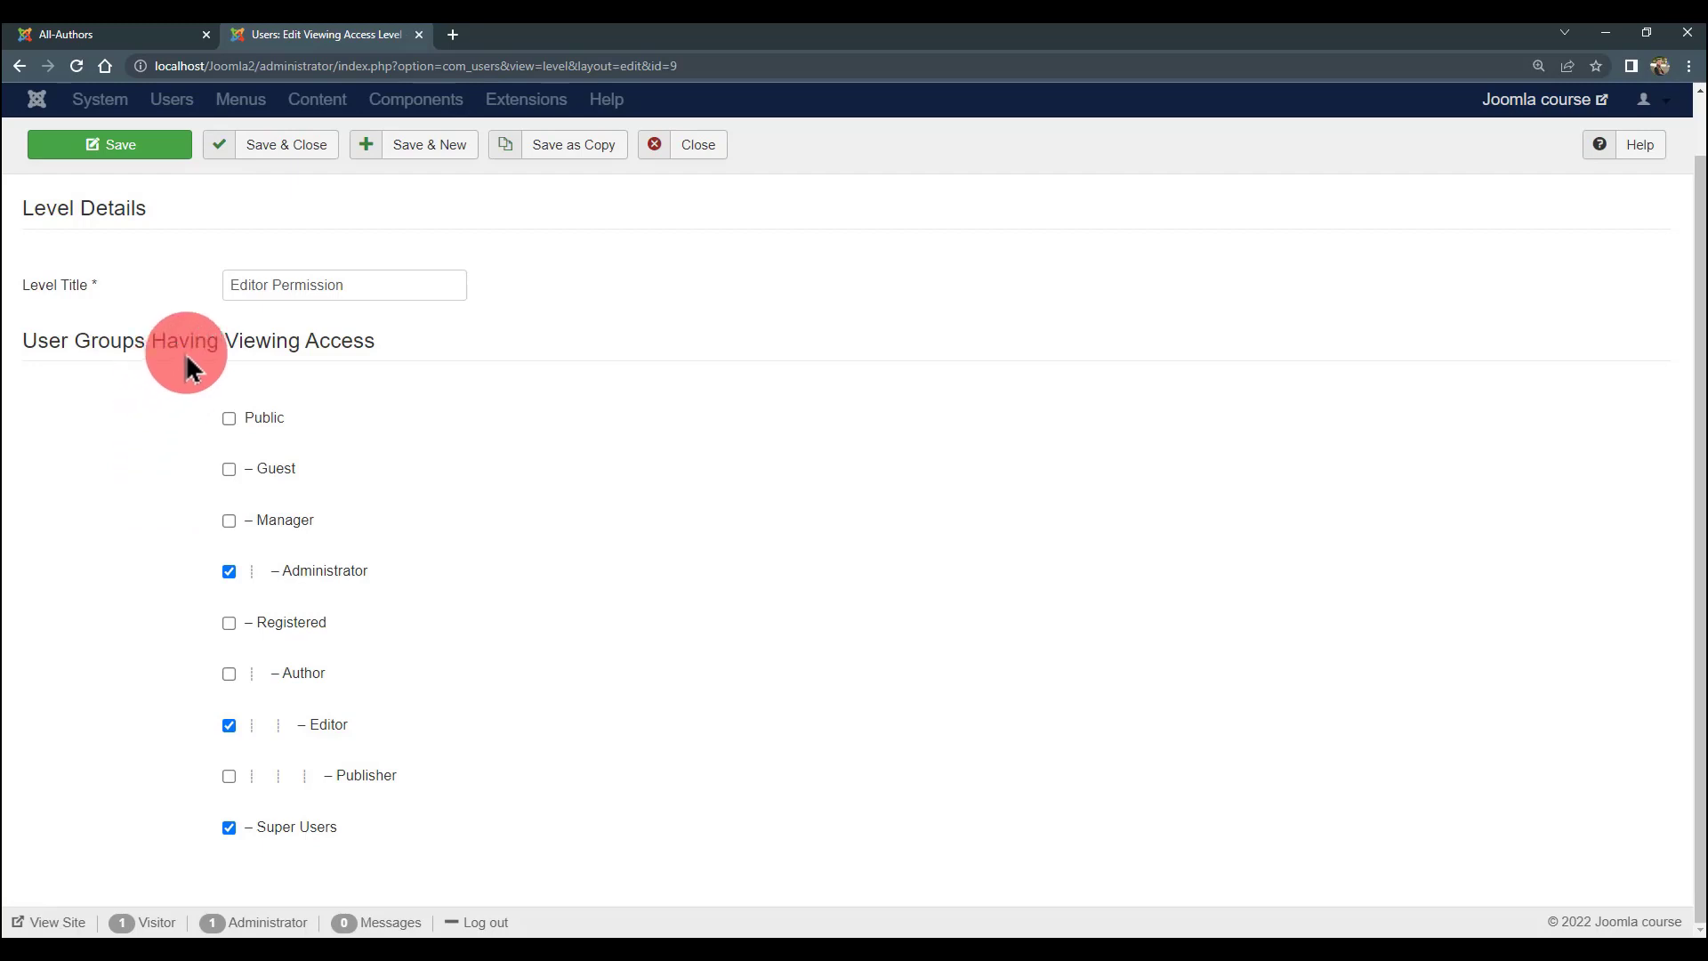
{"action": "left_click_drag", "start_coordinate": [181, 347], "coordinate": [35, 346]}
{"action": "left_click", "coordinate": [306, 349]}
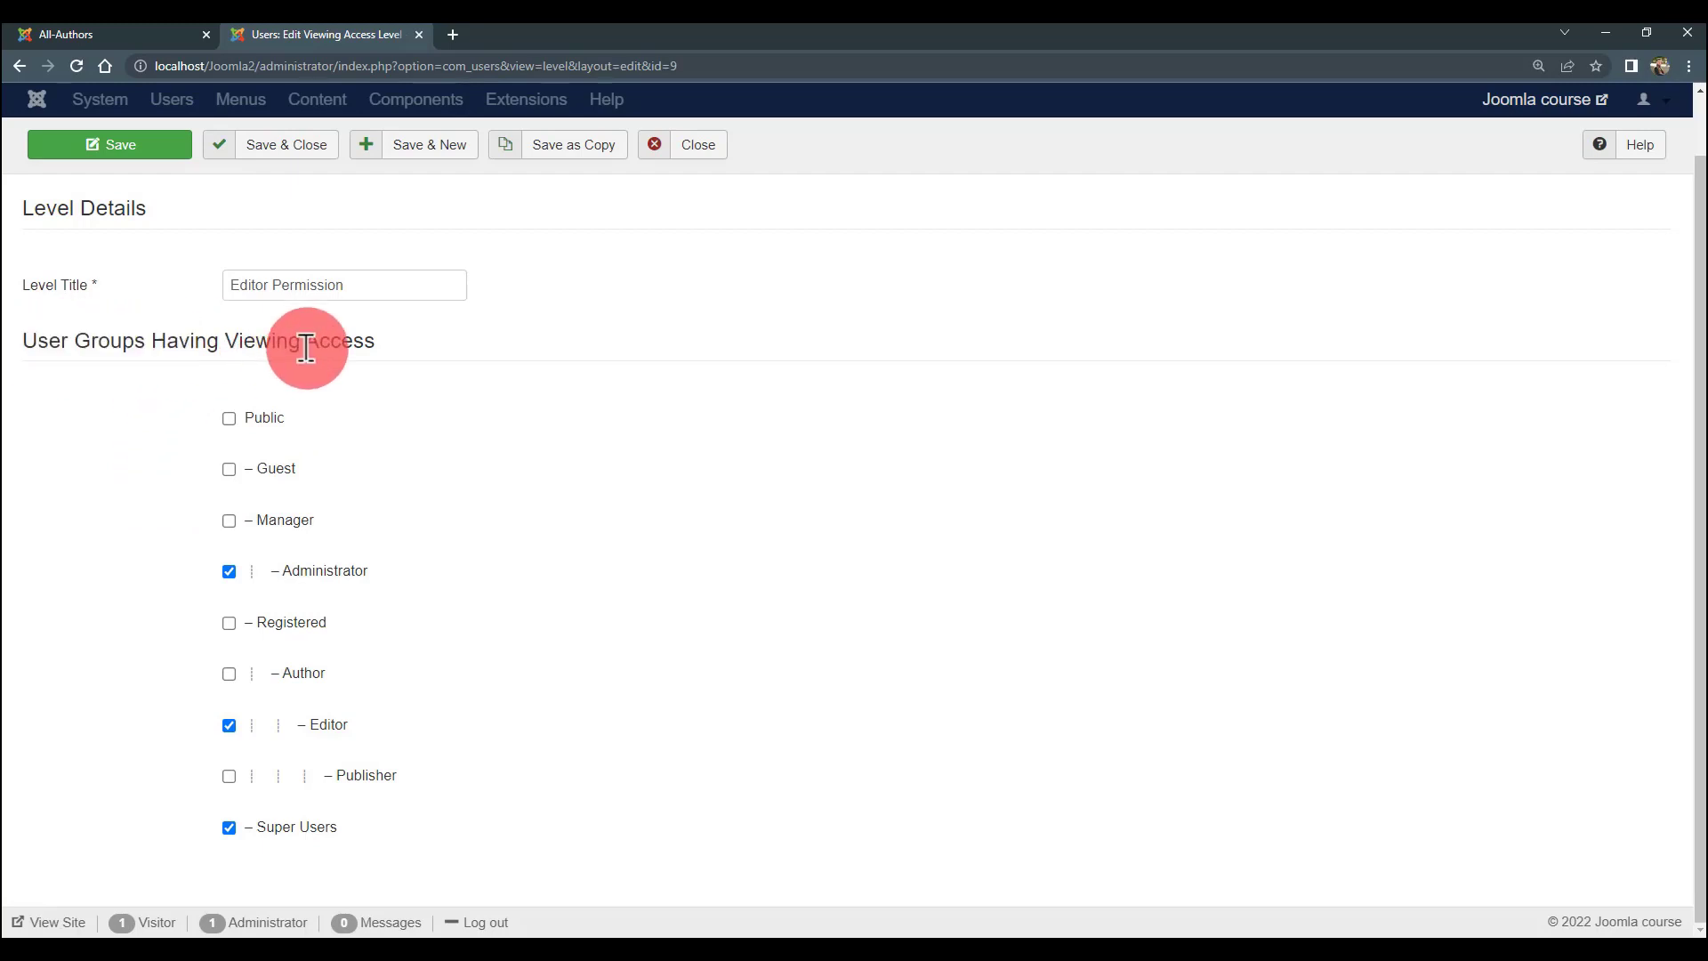
{"action": "left_click_drag", "start_coordinate": [332, 343], "coordinate": [83, 346]}
{"action": "left_click", "coordinate": [331, 366]}
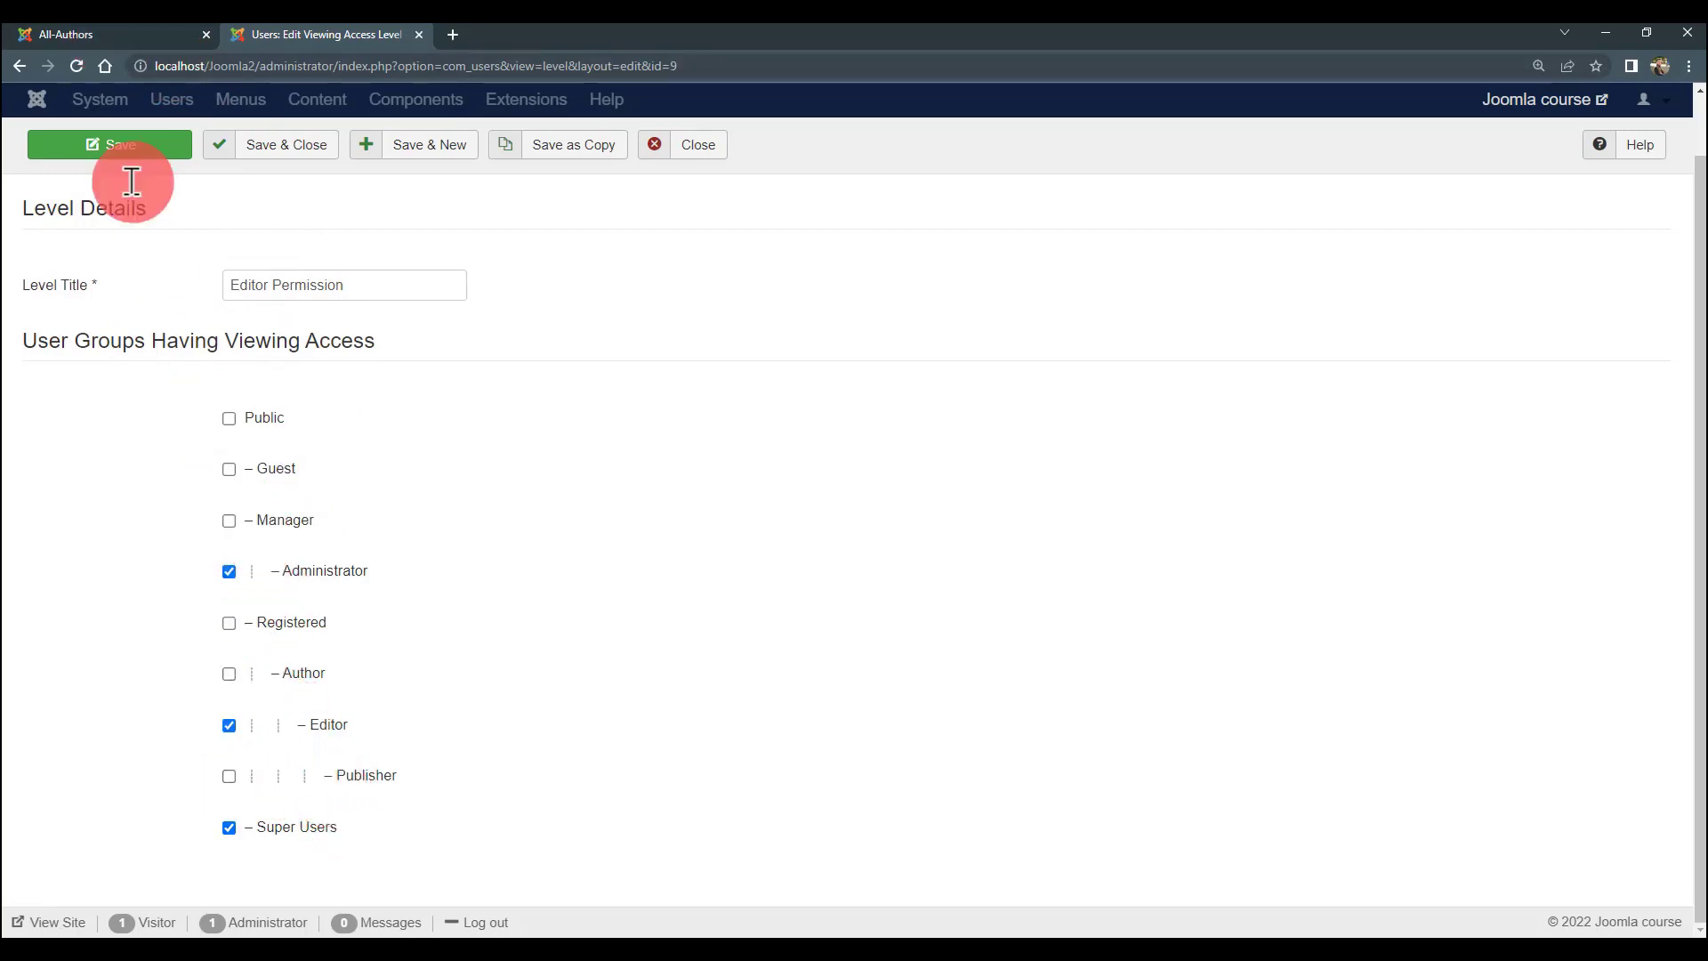
{"action": "left_click", "coordinate": [102, 36]}
{"action": "left_click", "coordinate": [279, 38]}
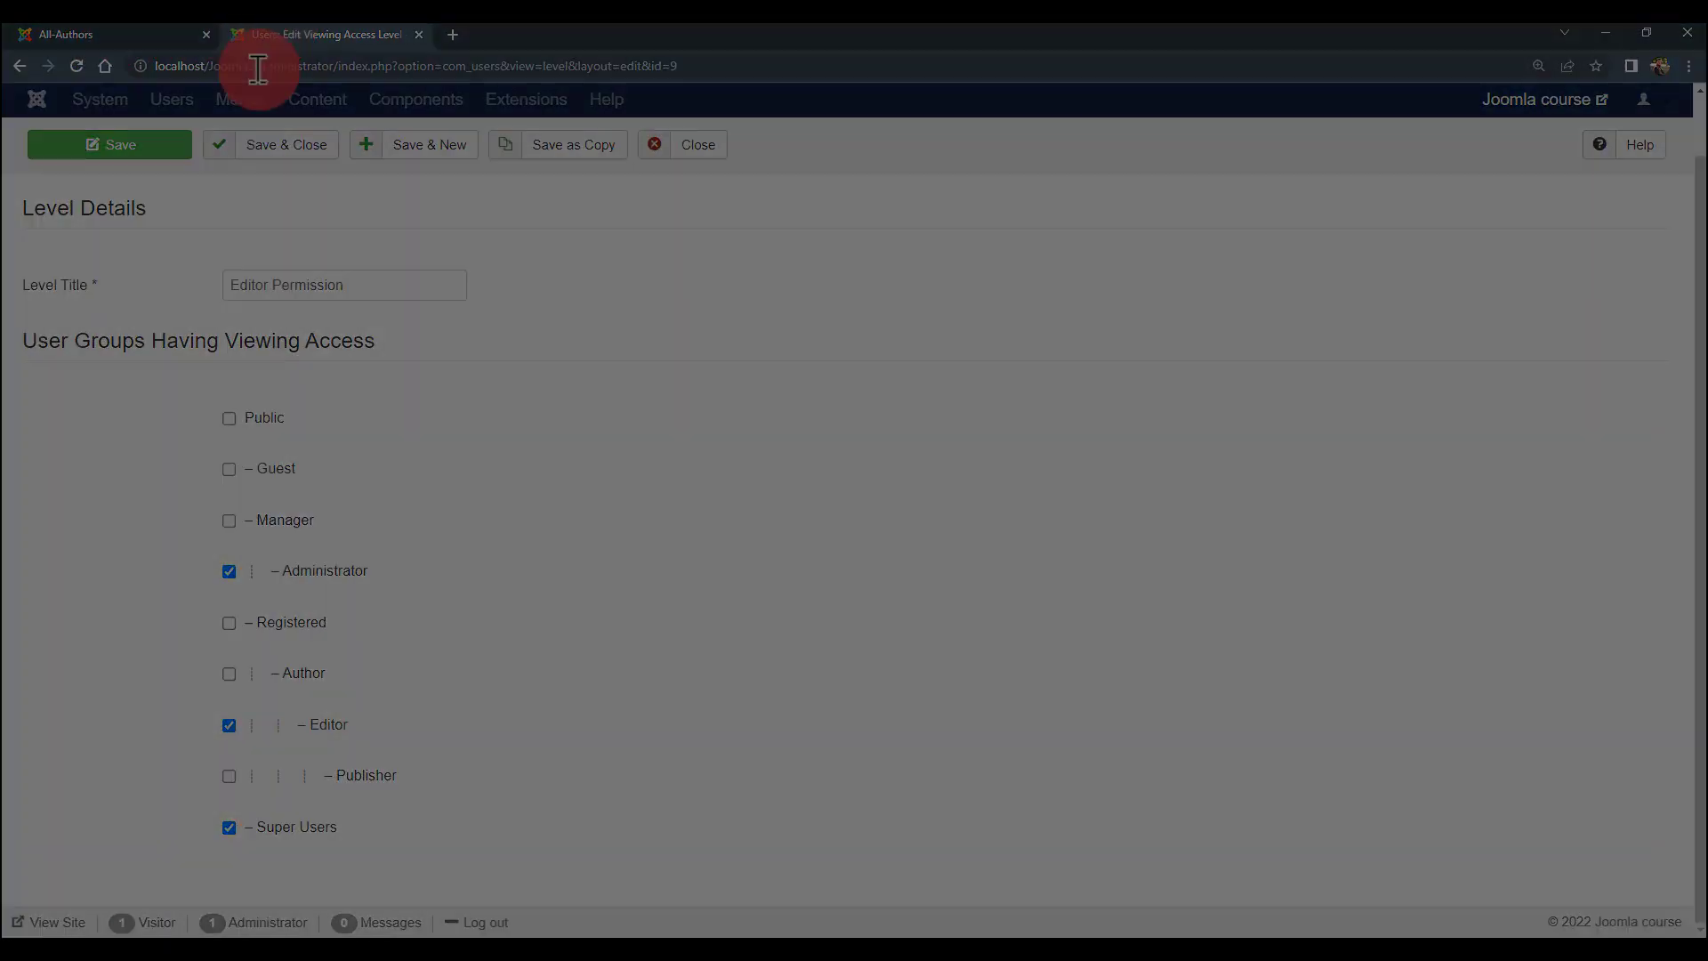